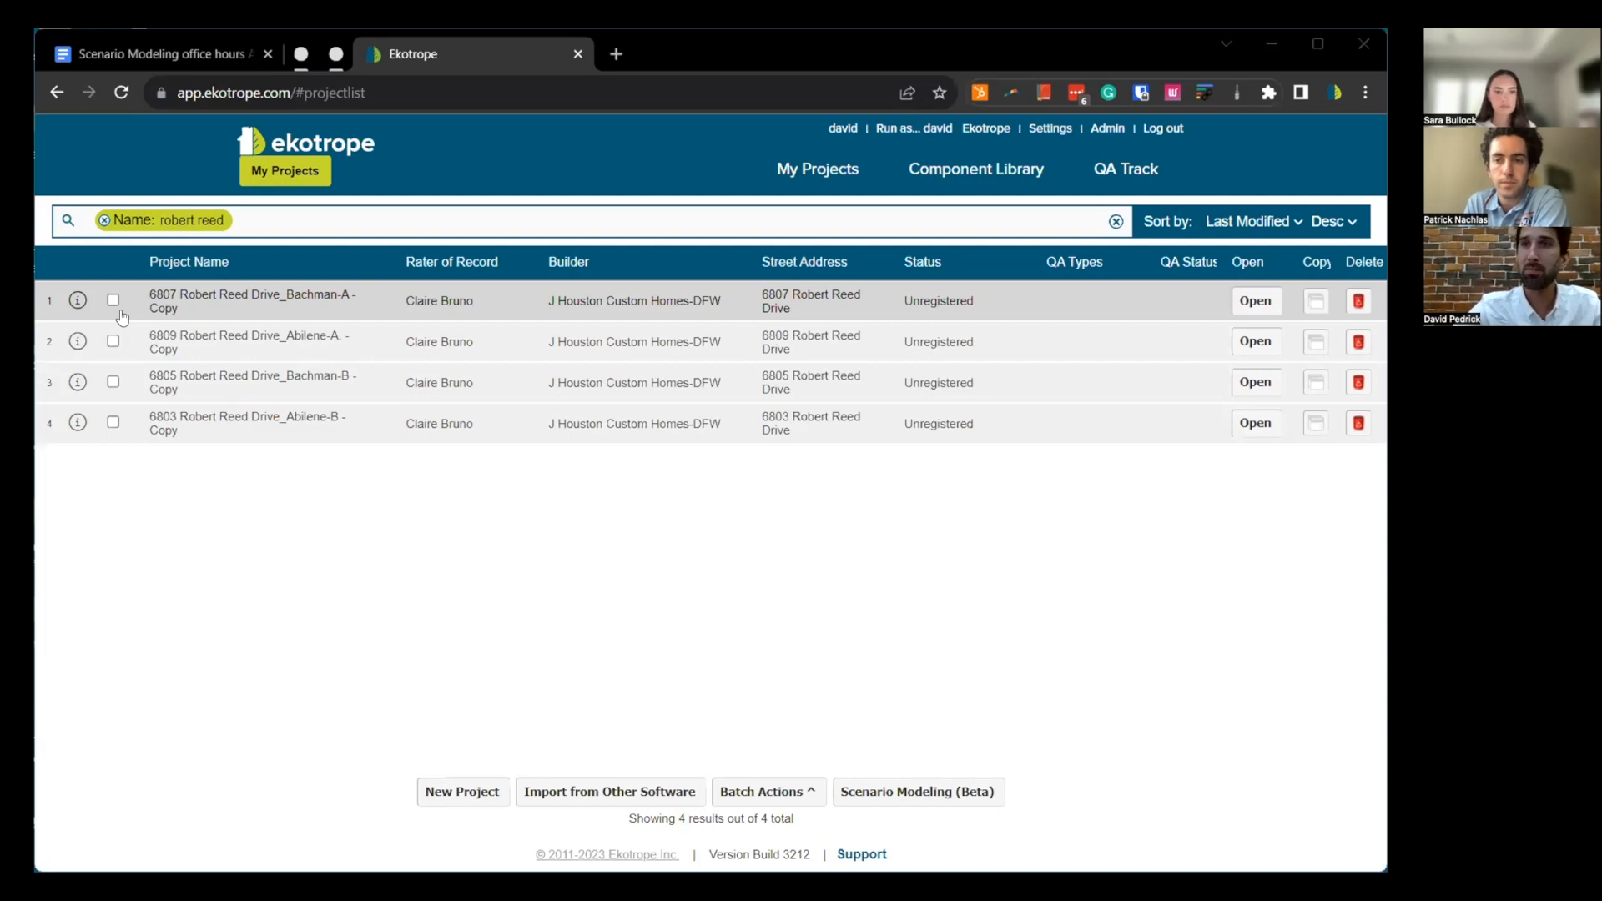
- Select all four listed projects and open them in Scenario Modeling (Beta)
click(121, 314)
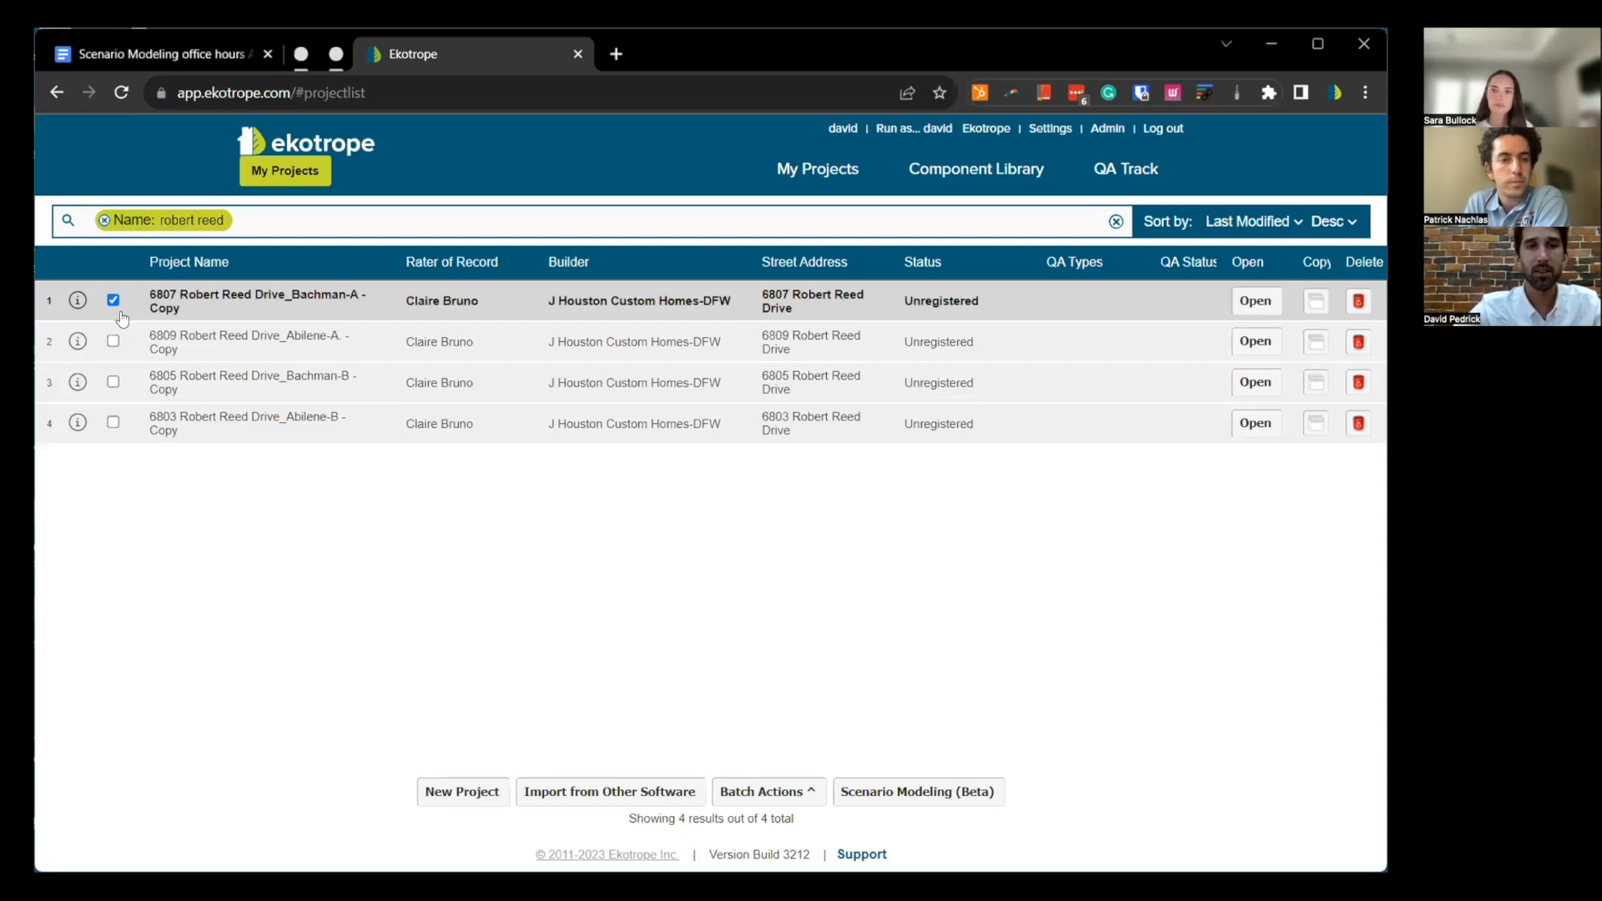
shift+click(112, 424)
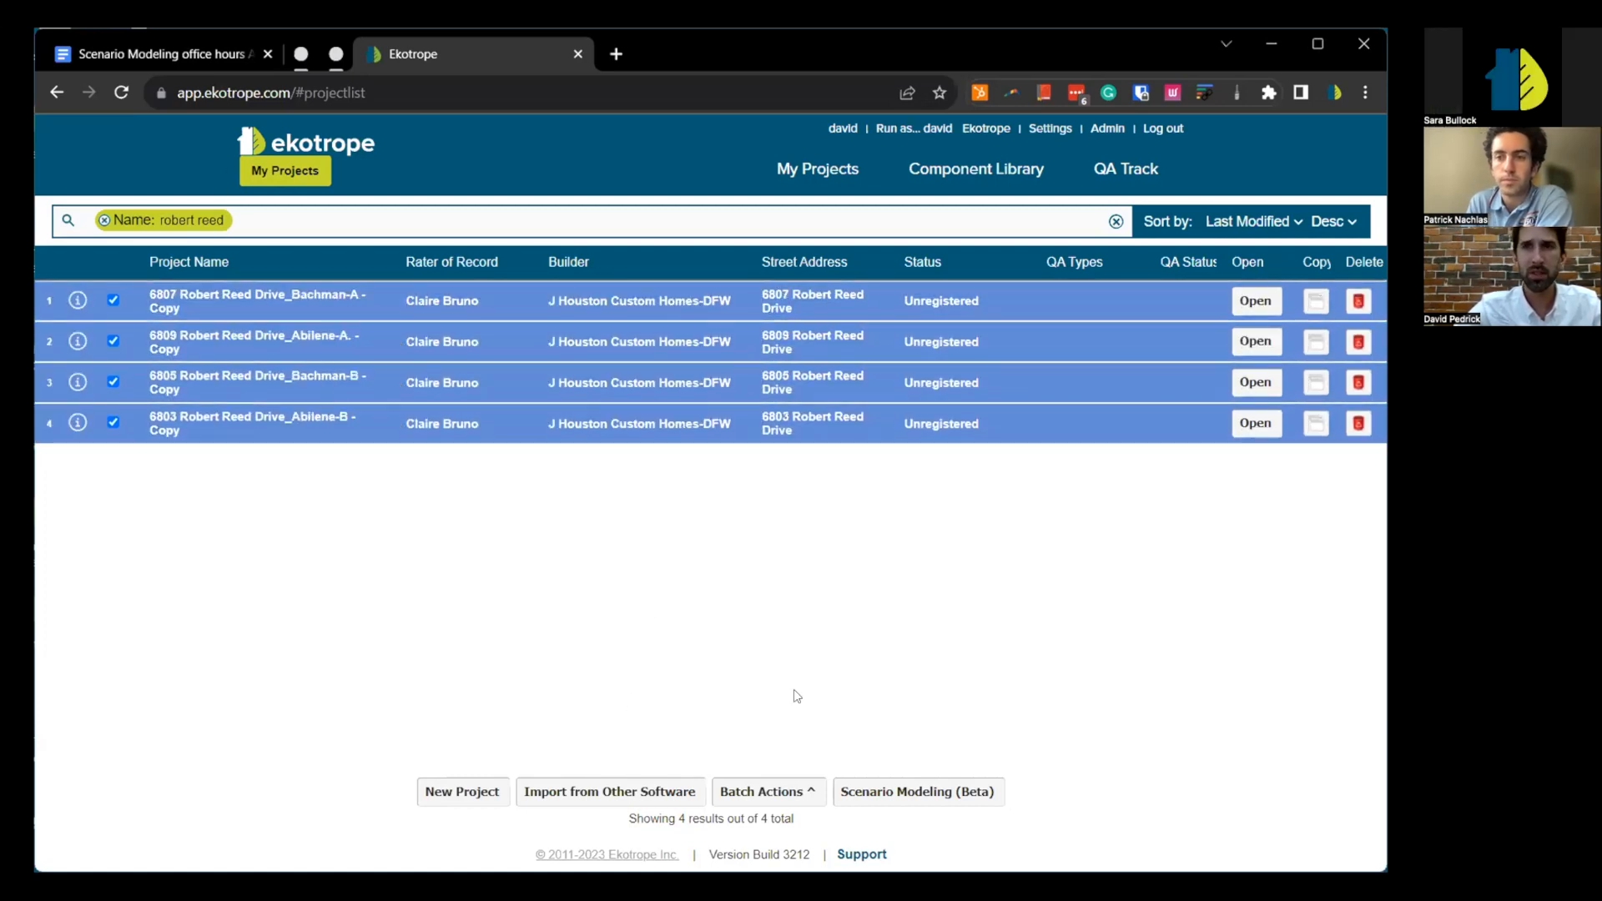
click(927, 792)
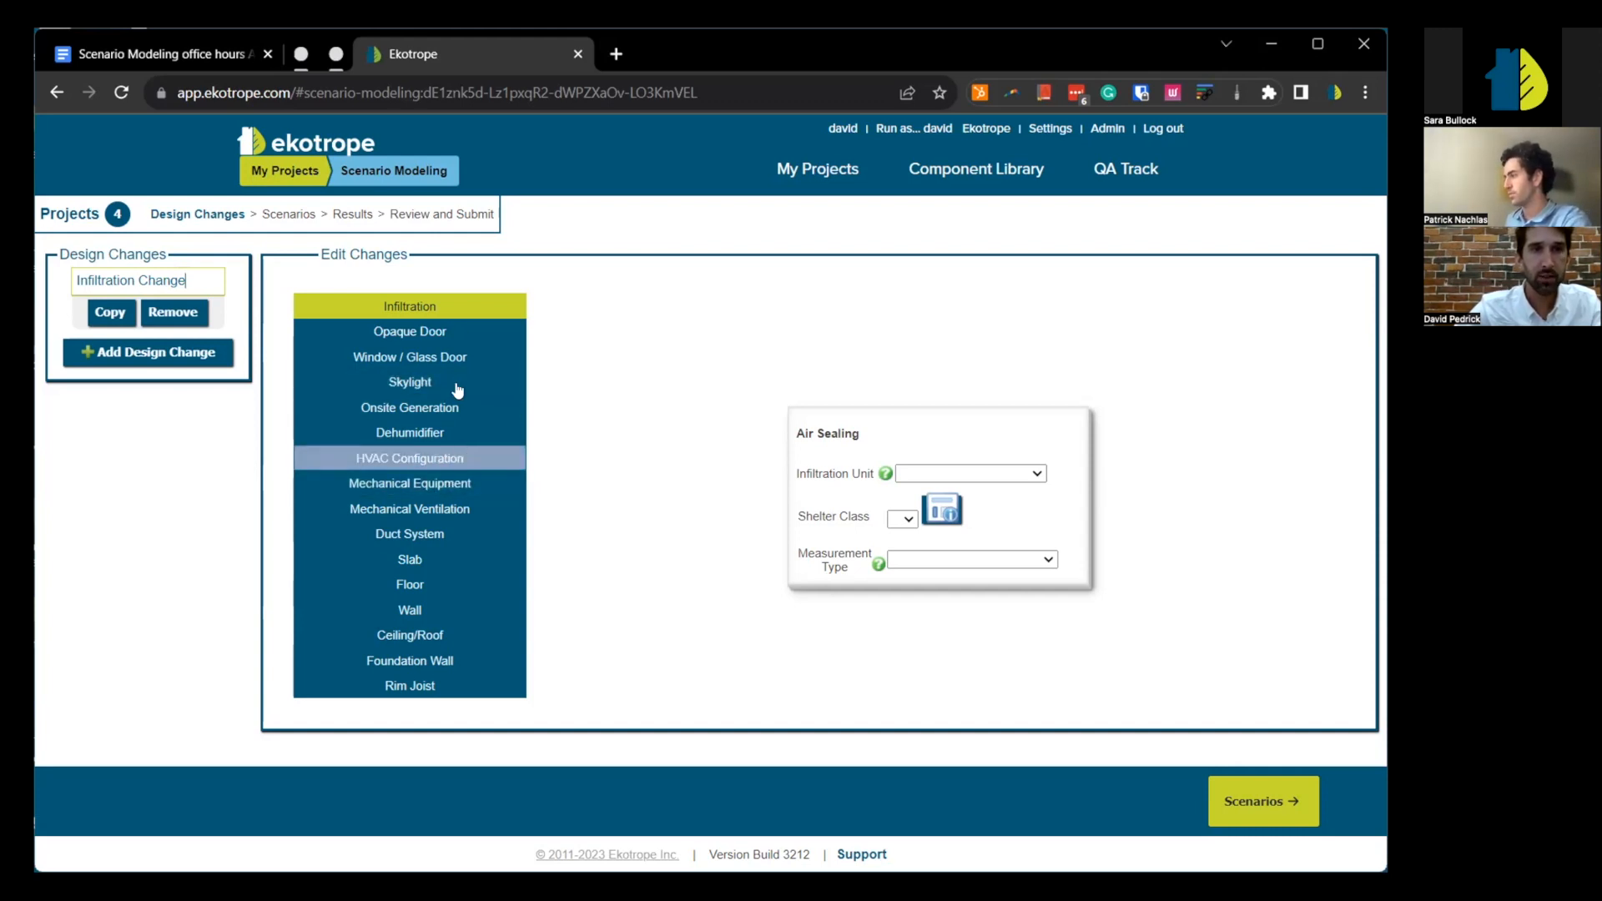
- Make the first design change a Window / Glass Door change using the type "U-0.32 SHGC 0.28 Low-E double, vinyl frame"
click(455, 355)
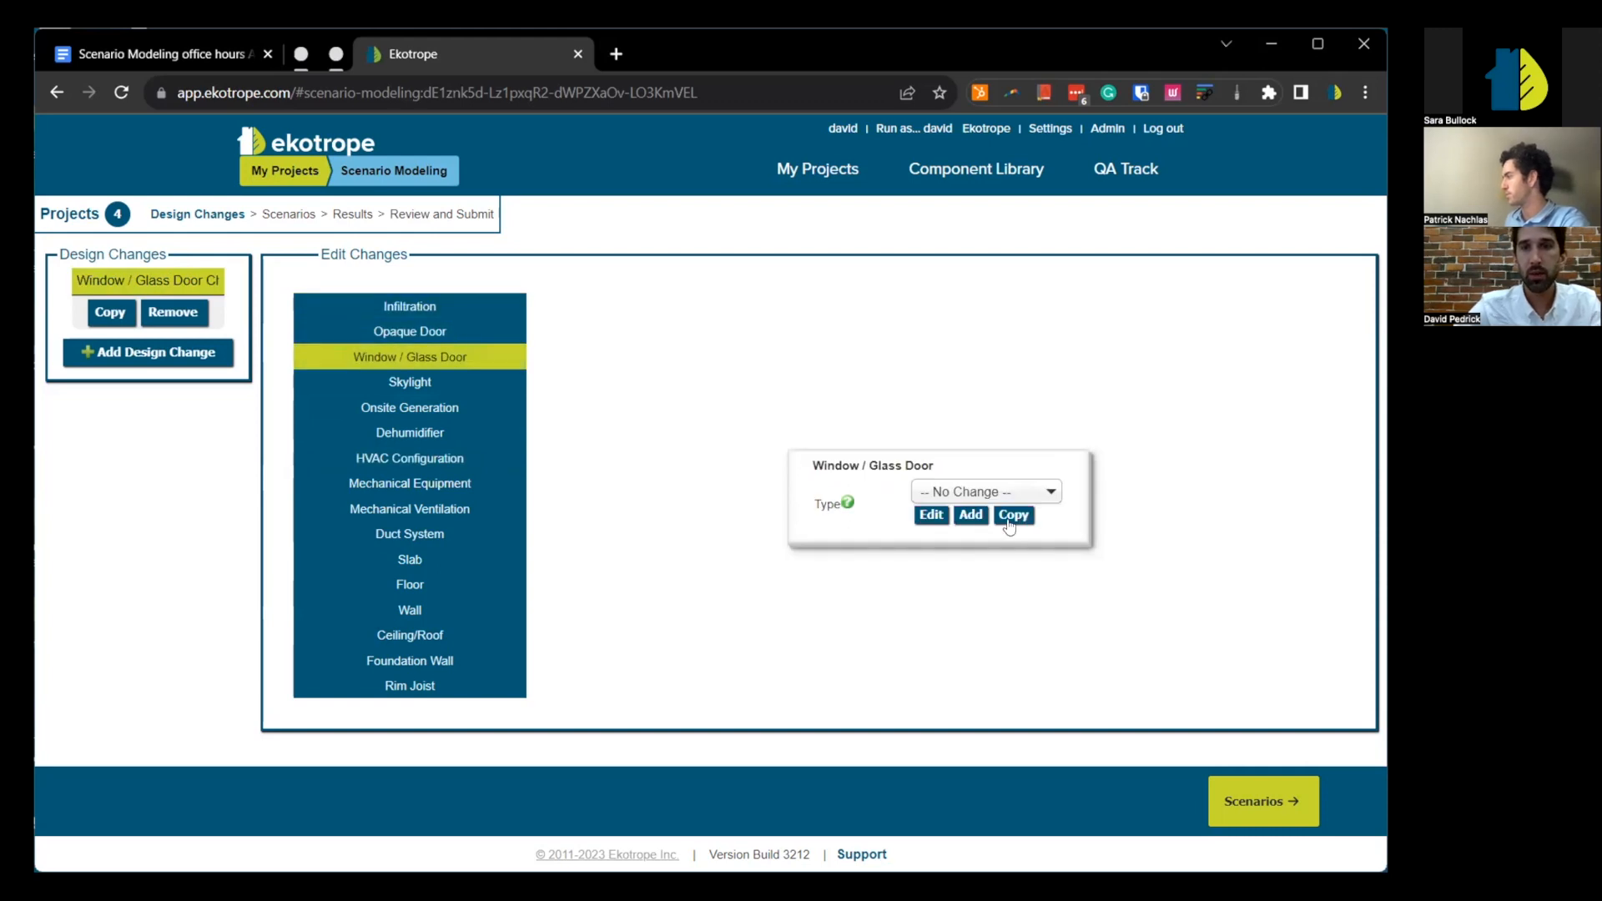
click(1010, 491)
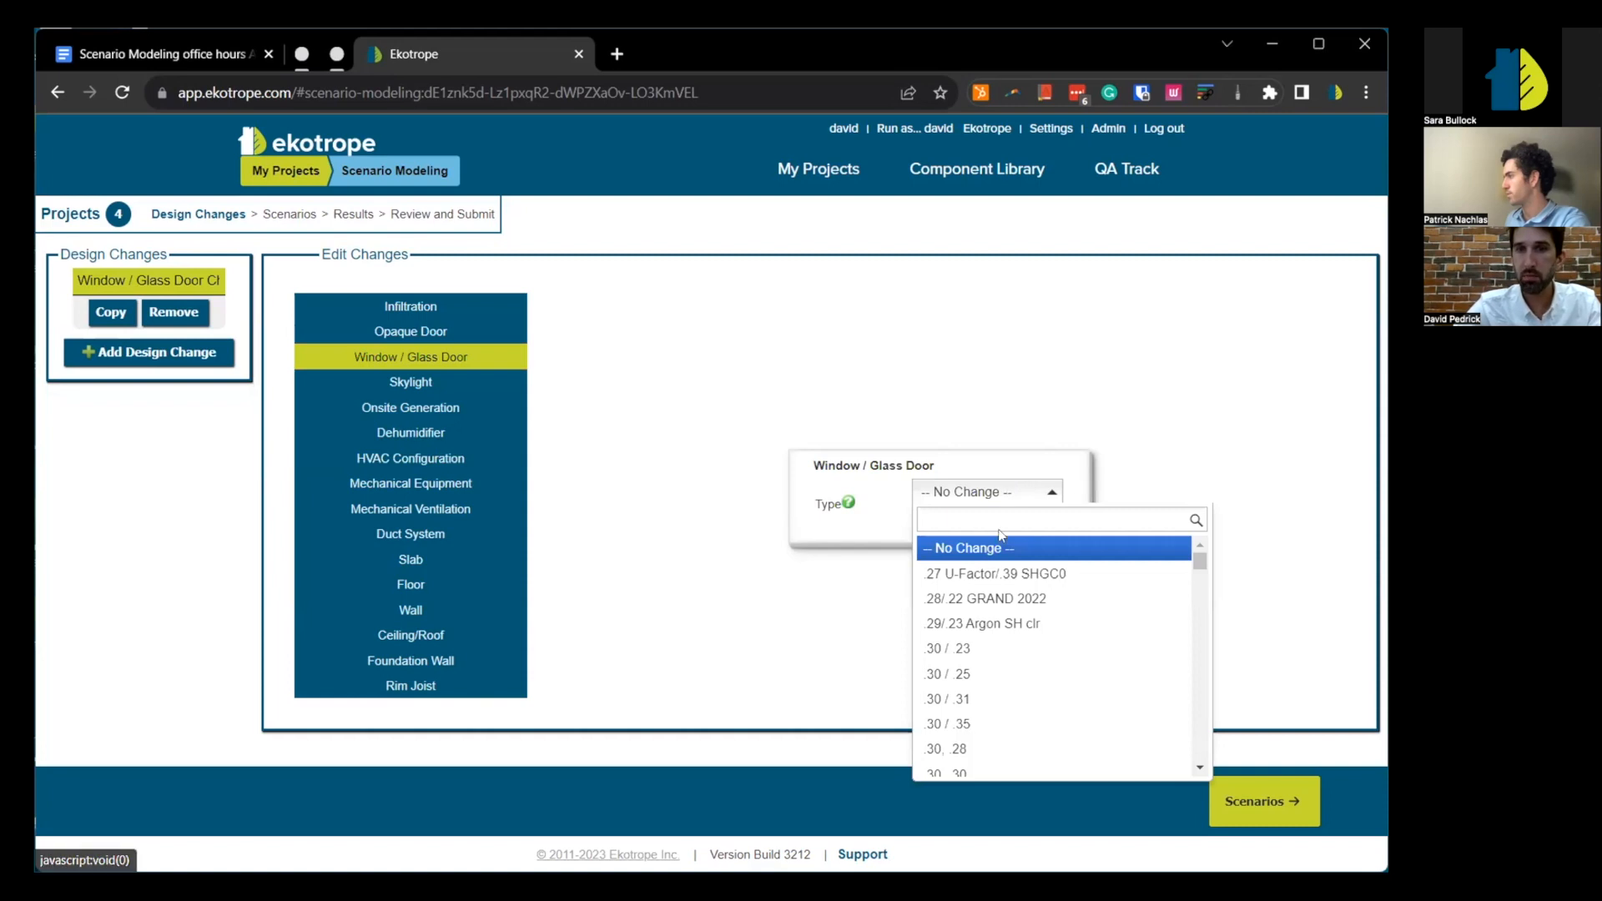
text(23)
key(BackSpace)
key(BackSpace)
text(32)
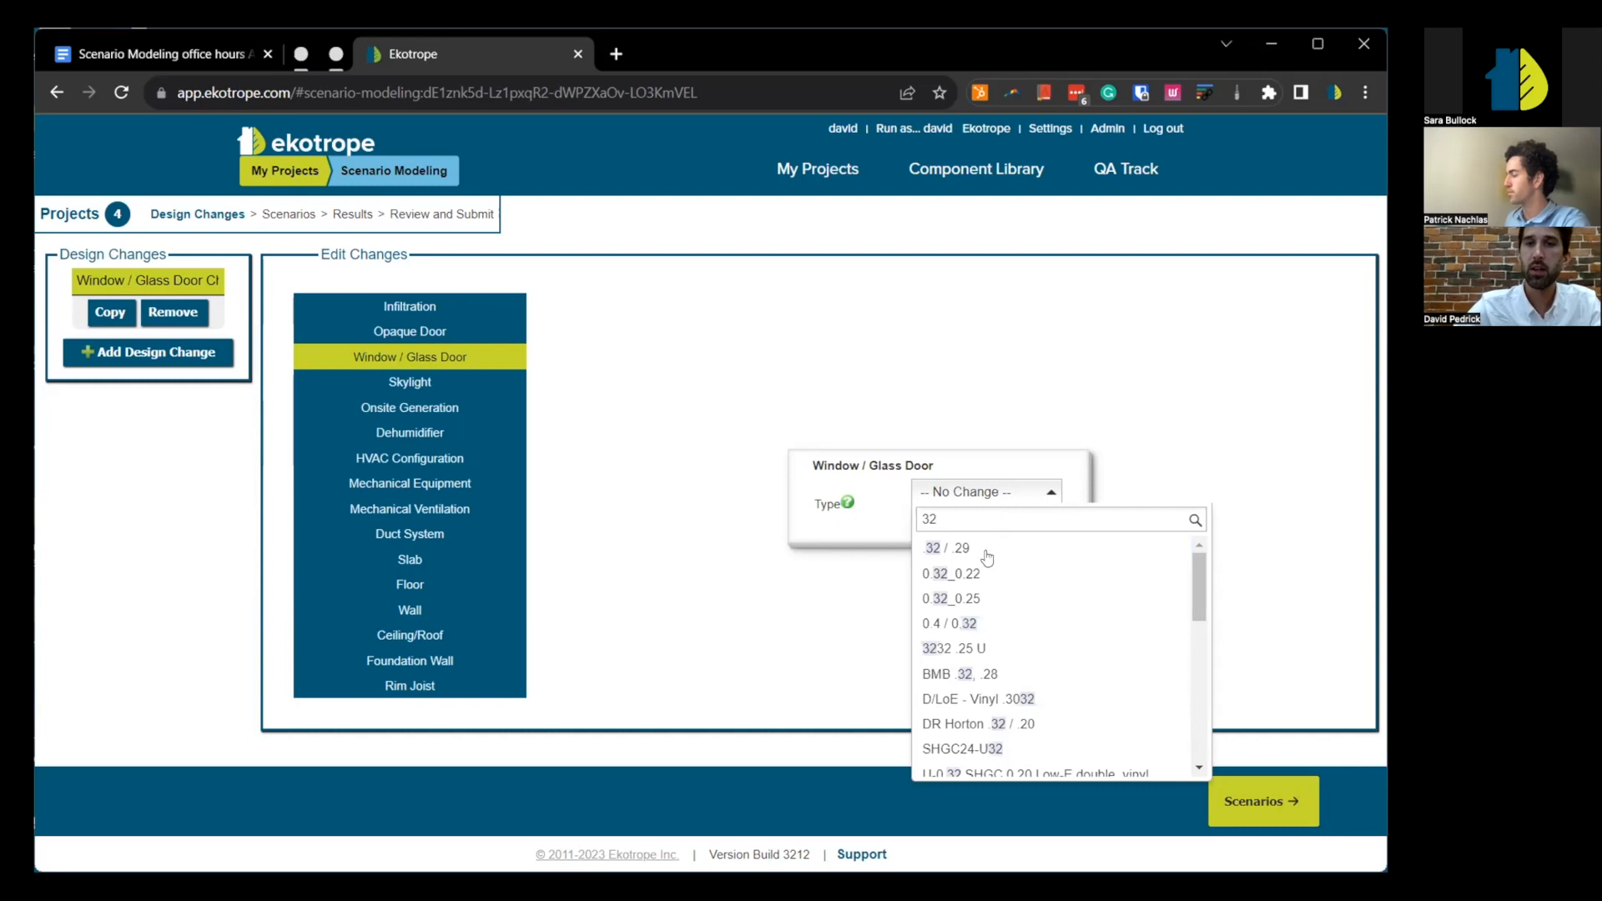
scroll(1007, 578, down, 5)
scroll(1008, 578, down, 2)
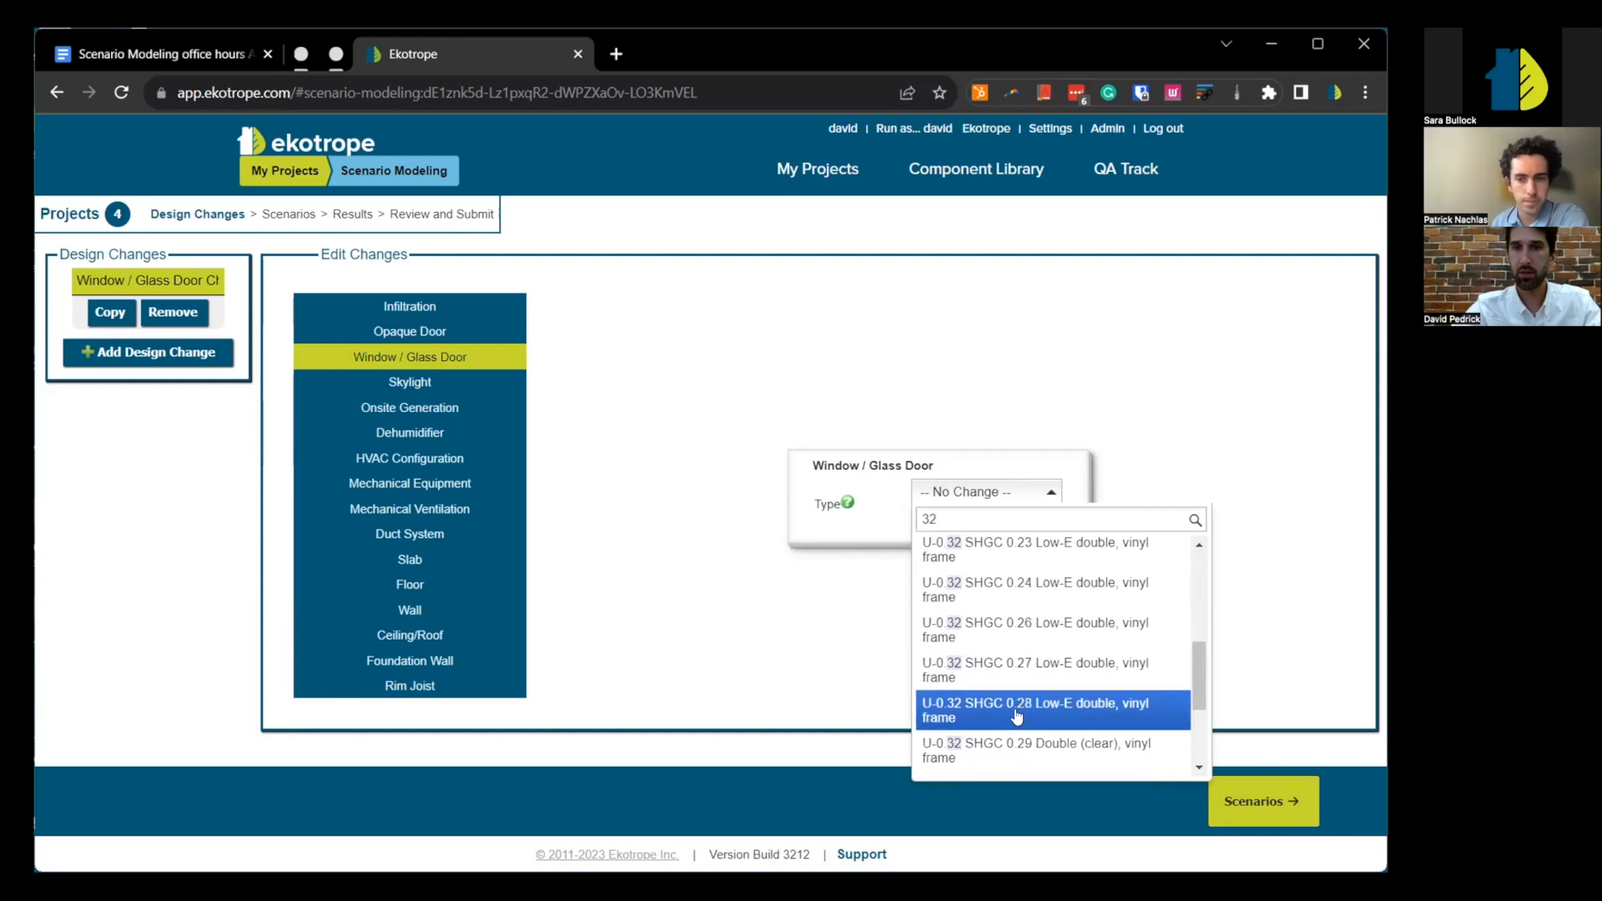
click(1014, 709)
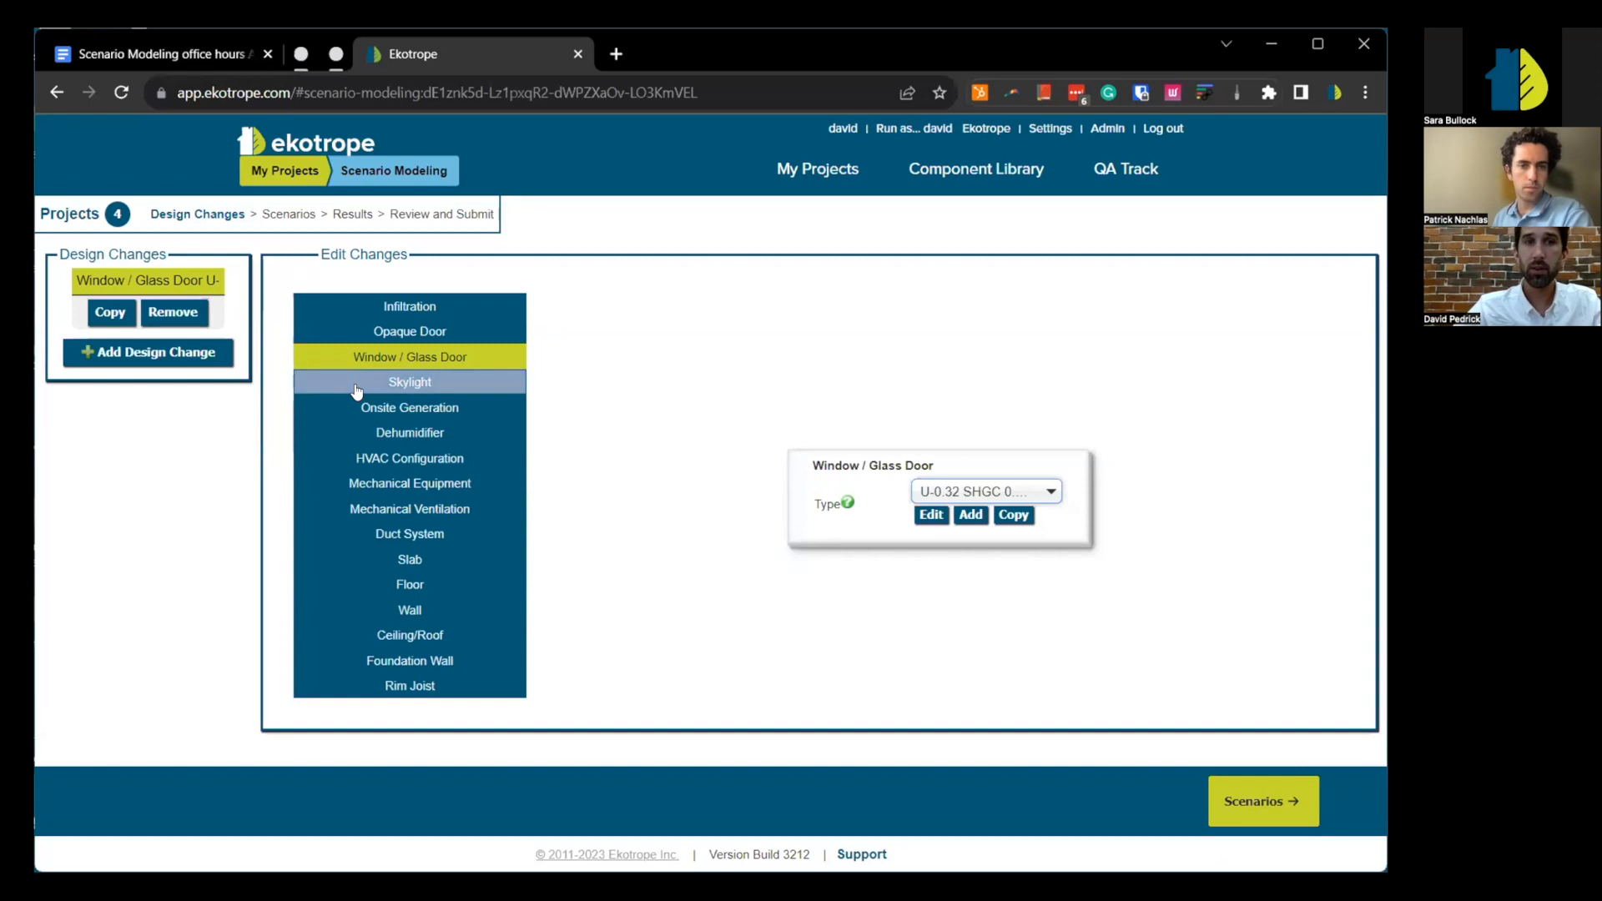
- Add a Ceiling/Roof design change using the type "BMB R38 w/Rdnt Brr BLOWN"
click(220, 365)
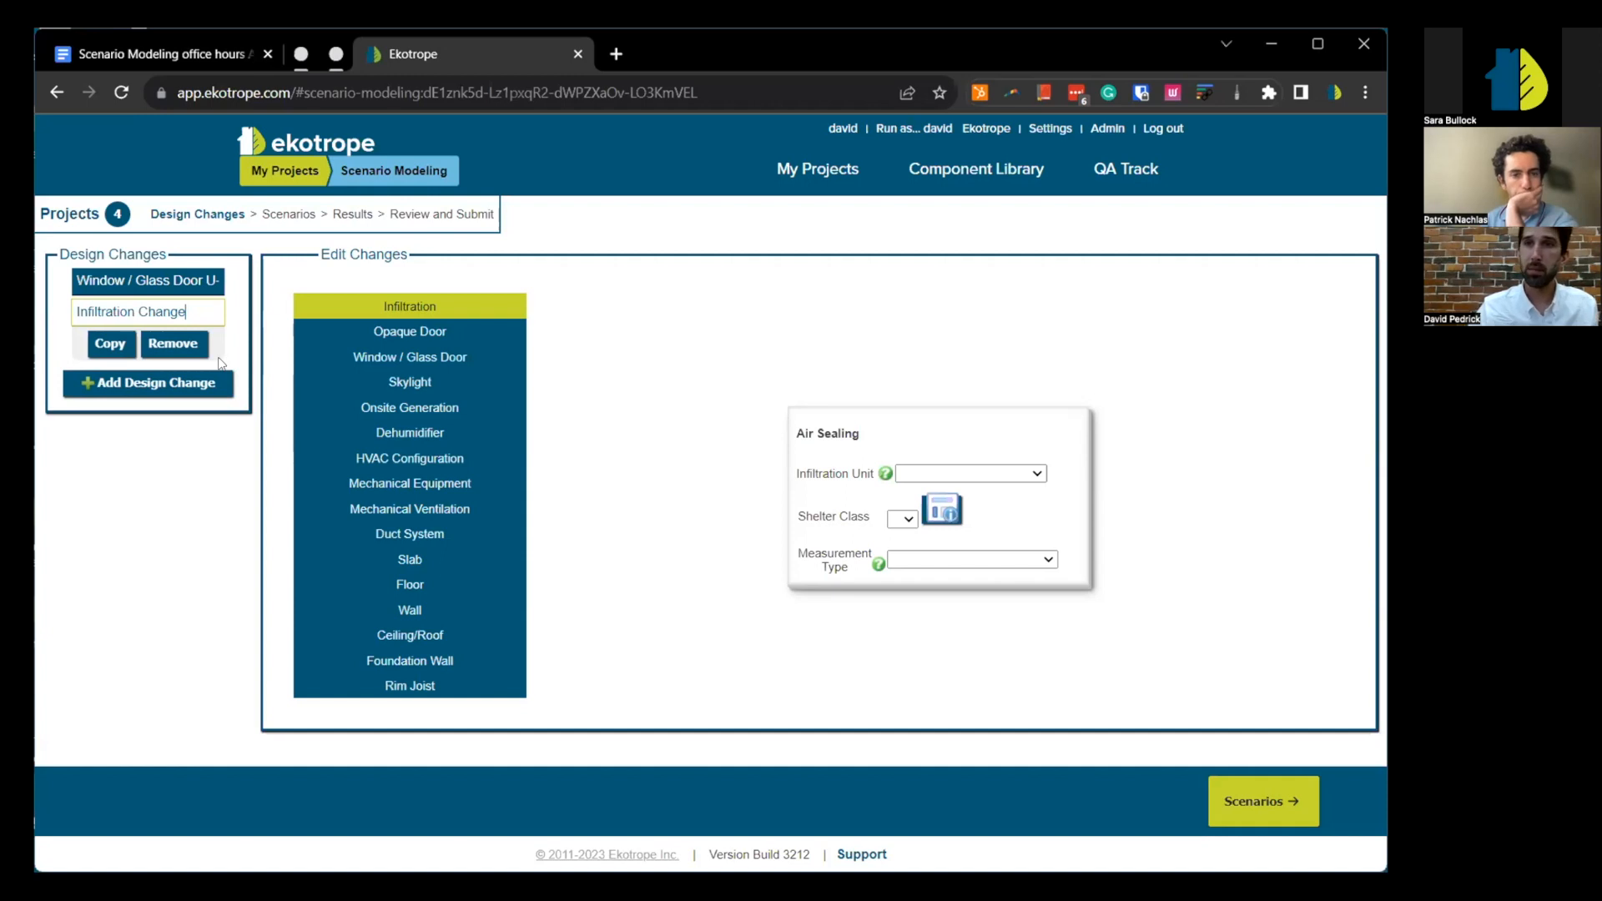
click(459, 645)
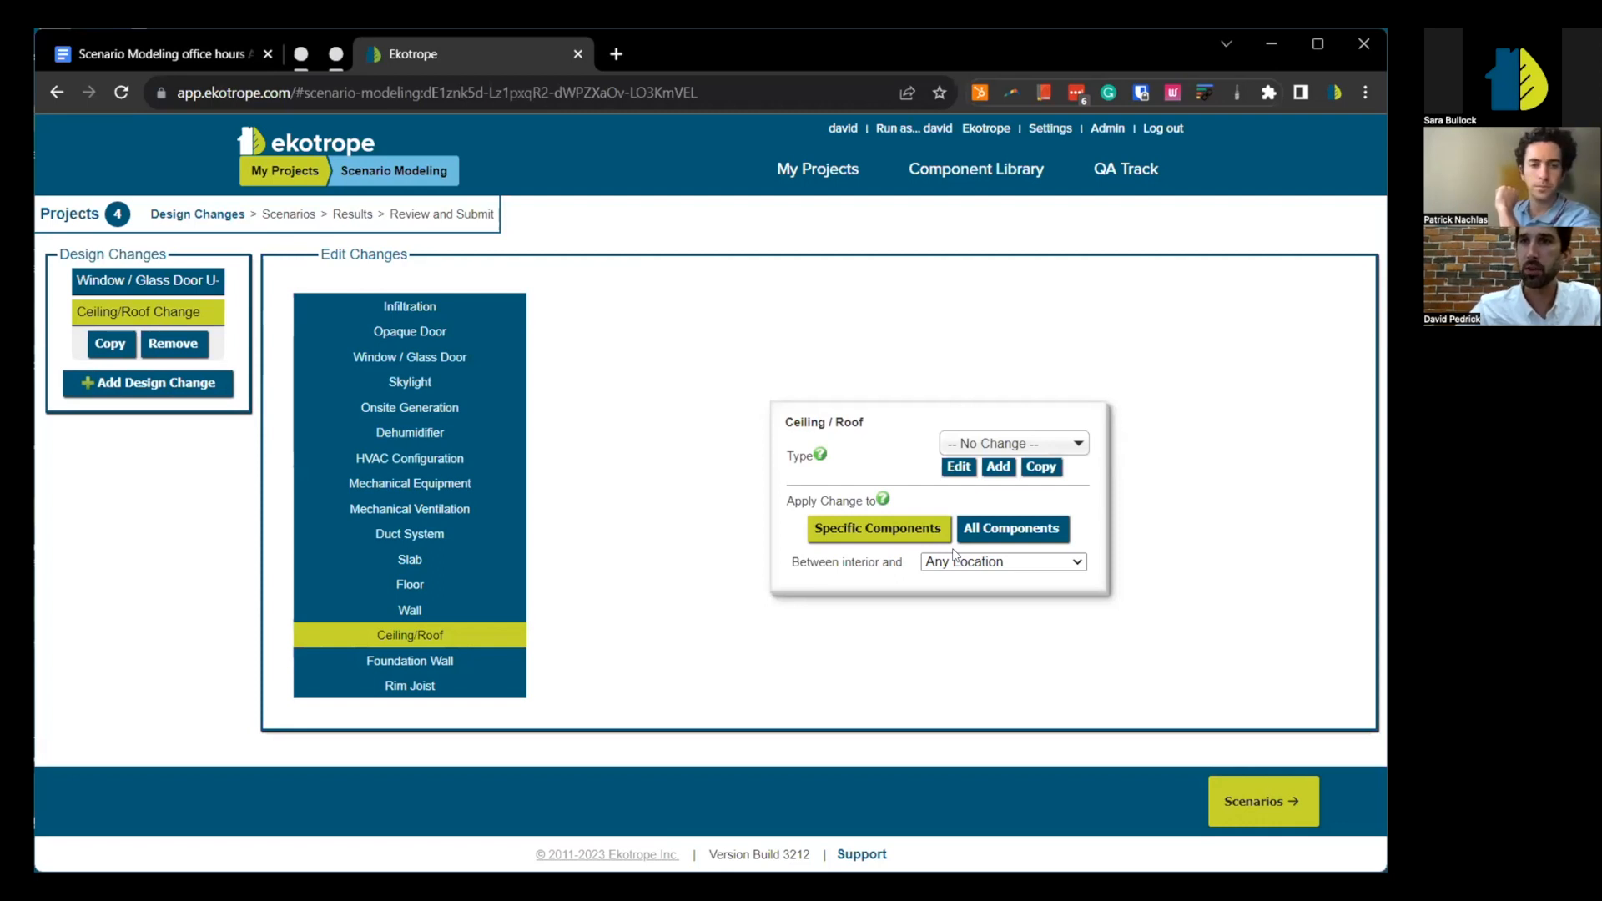
click(1071, 451)
text(r38)
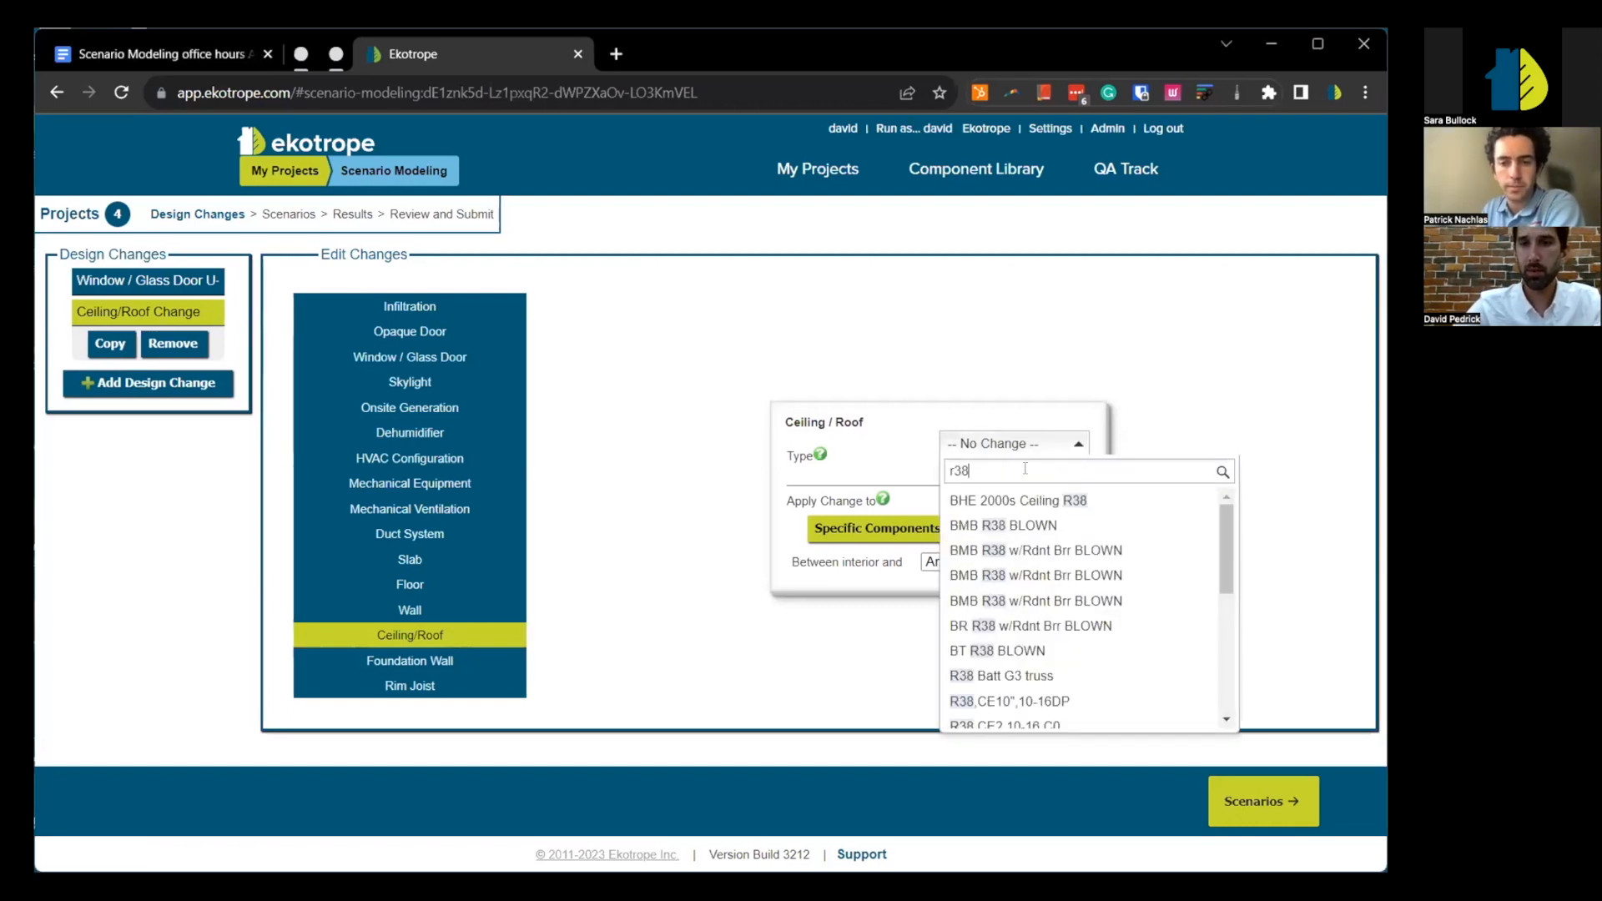
scroll(1051, 534, down, 3)
scroll(1082, 576, down, 1)
scroll(1083, 575, up, 2)
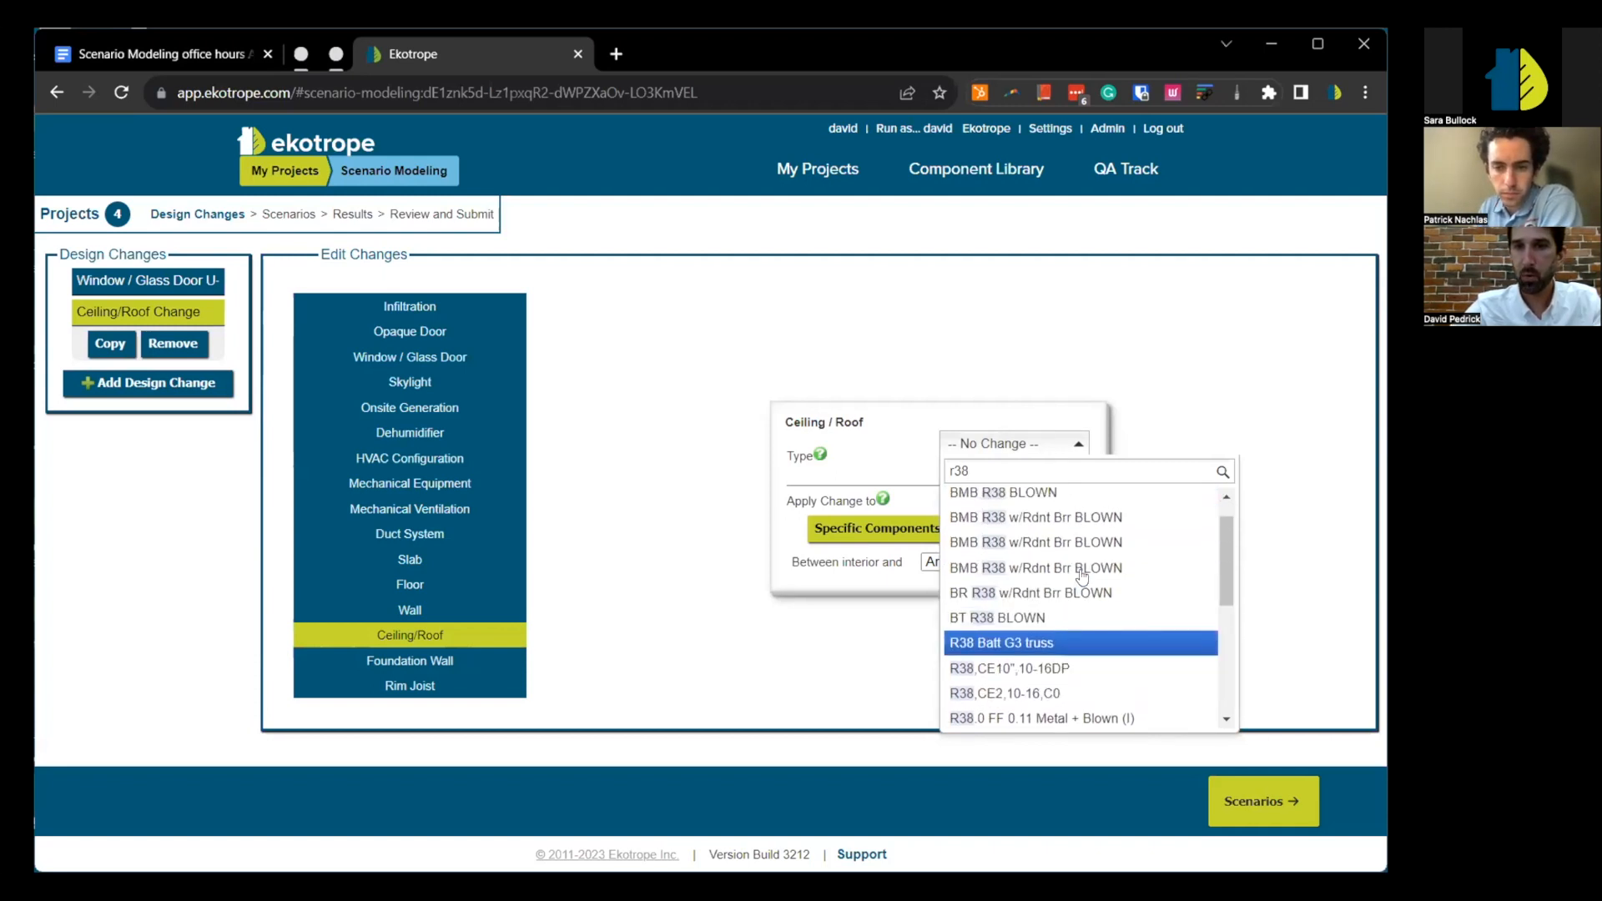
scroll(1080, 571, up, 2)
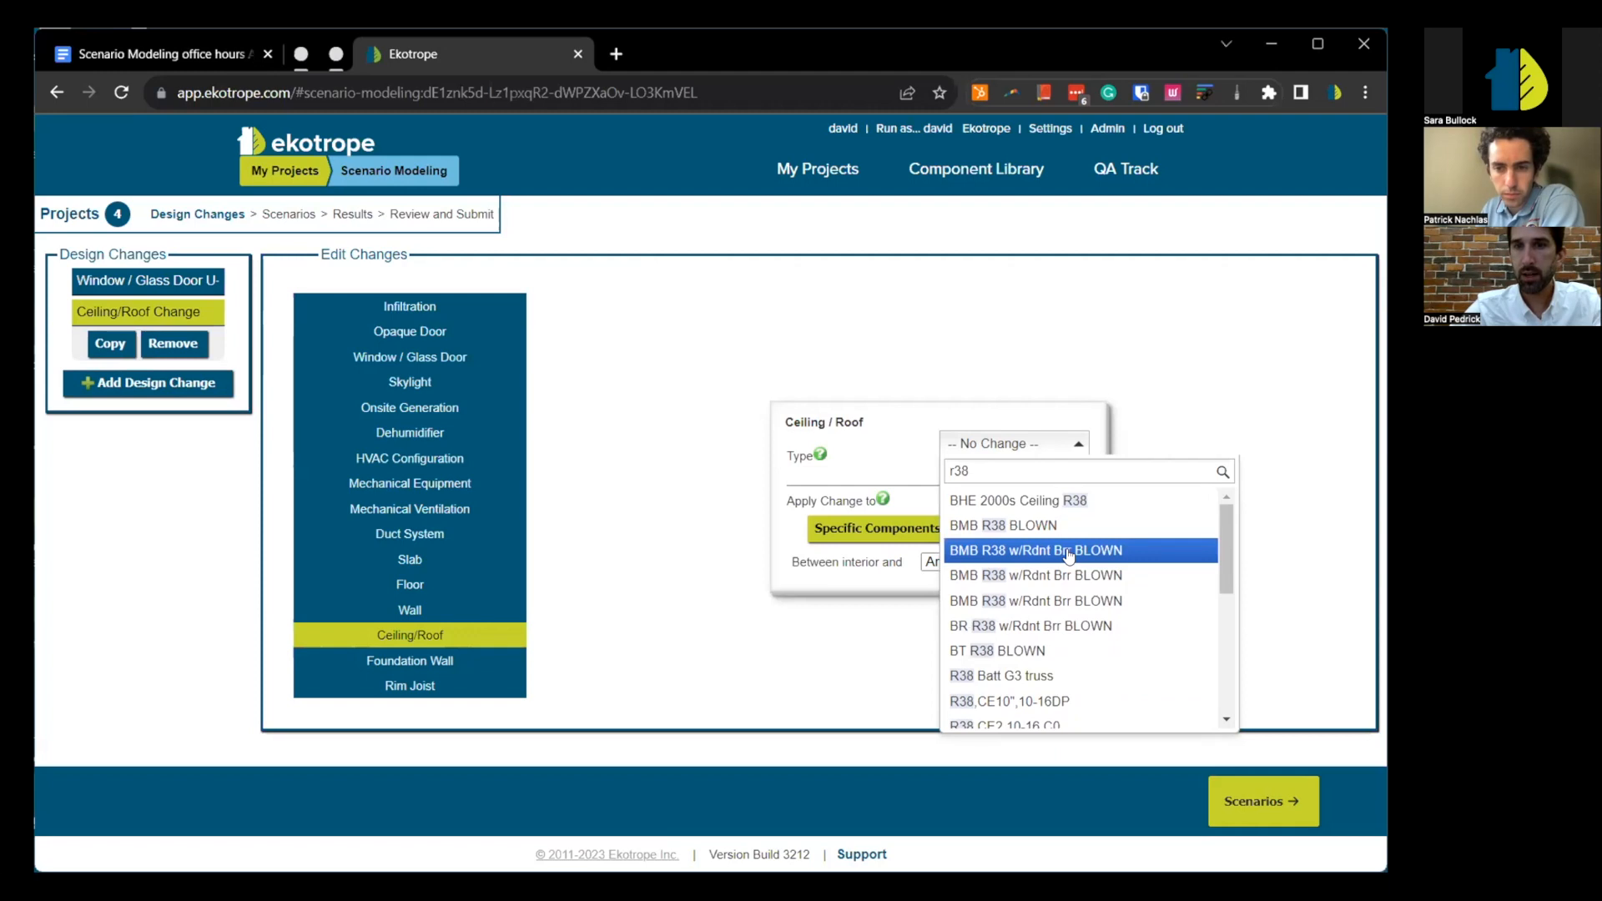
click(1068, 552)
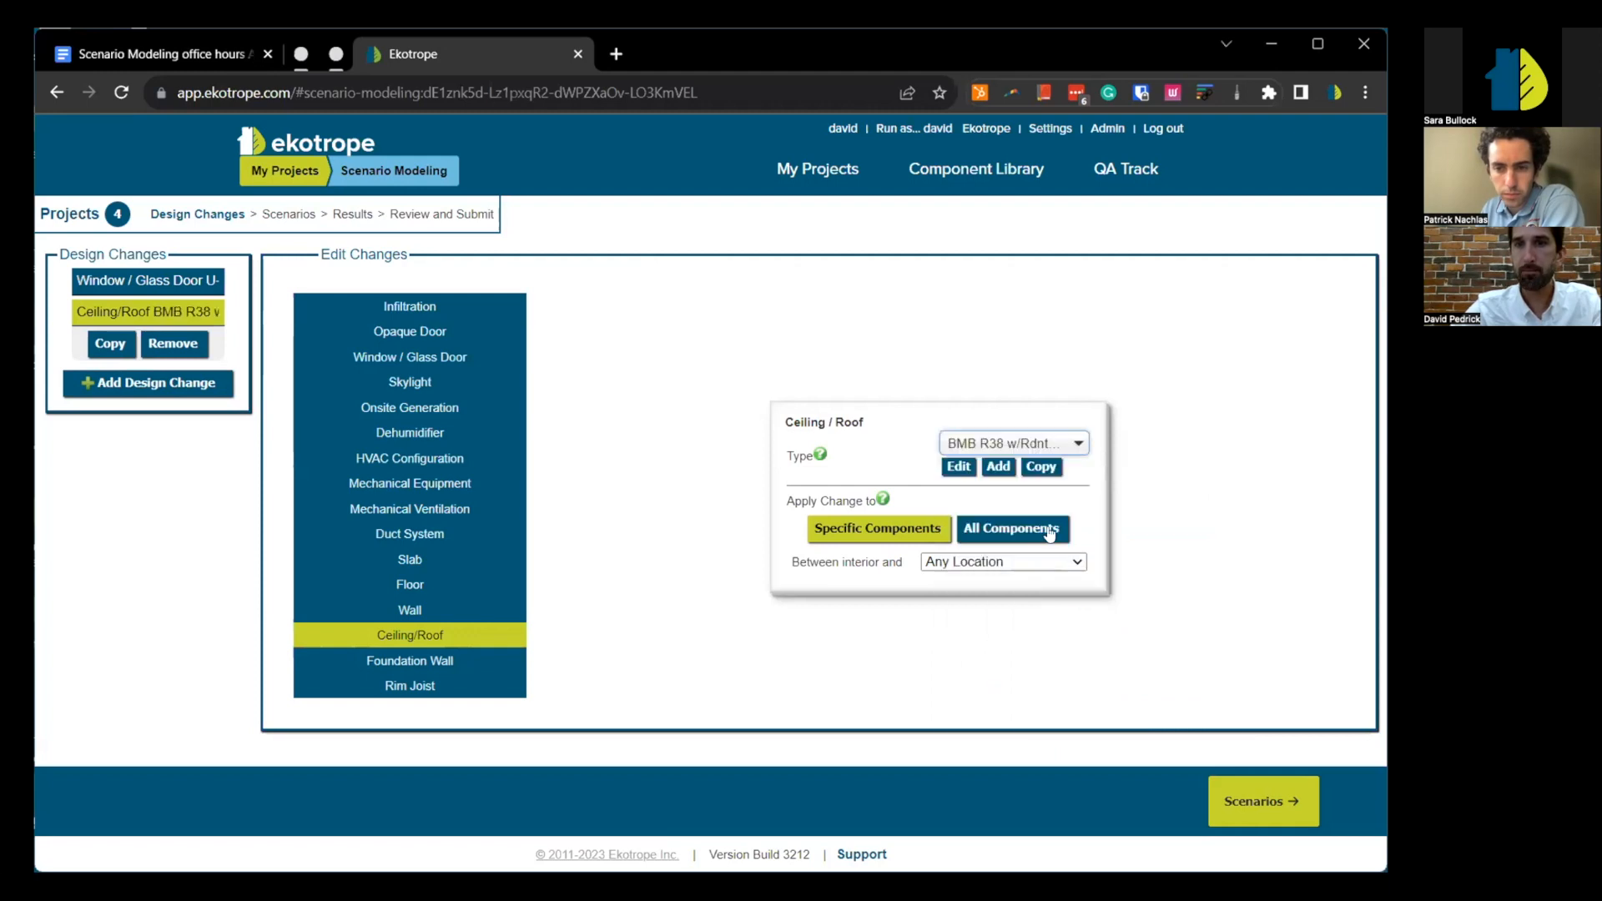
- Copy the ceiling type as "BMB R38 w/o Rdnt Brr BLOWN" without a radiant barrier, and apply the change to all components
click(960, 469)
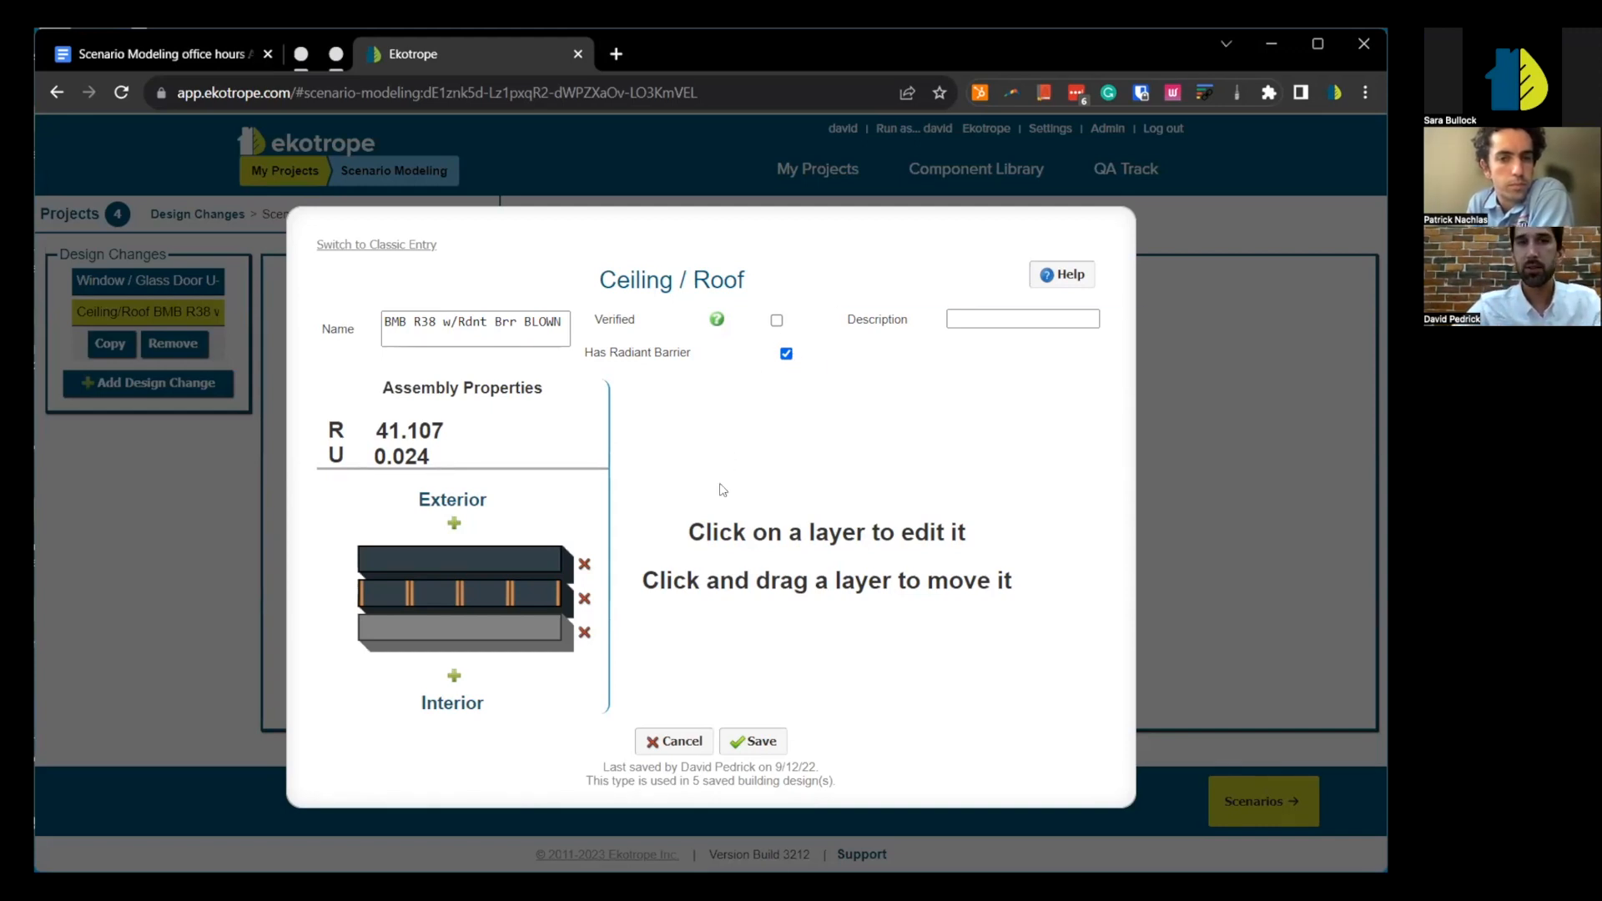
click(672, 742)
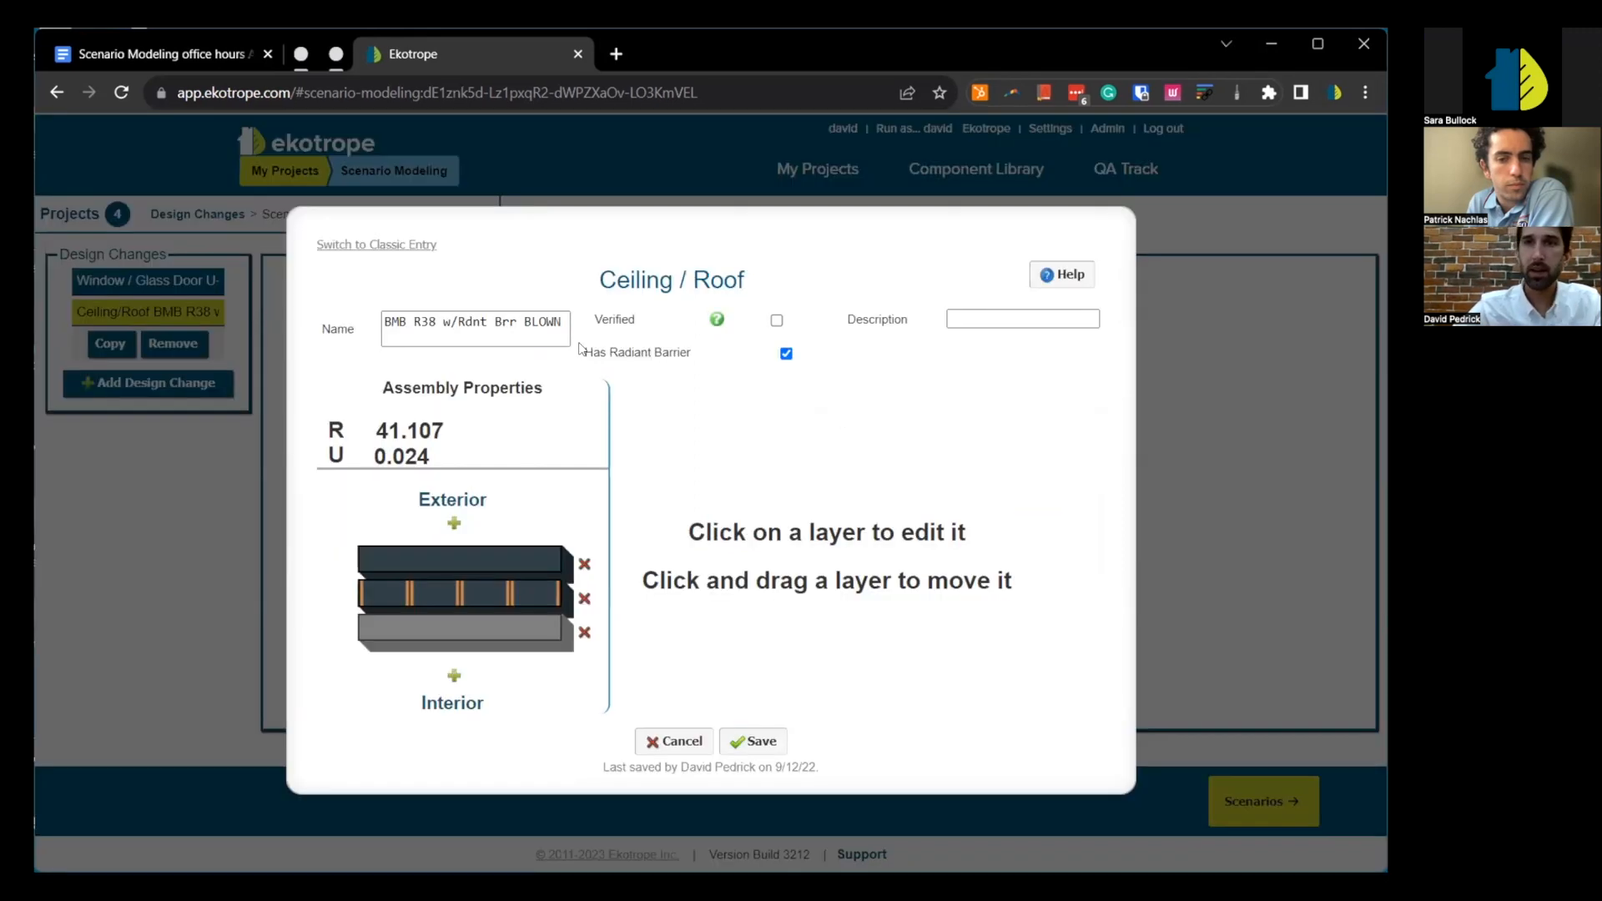
click(453, 321)
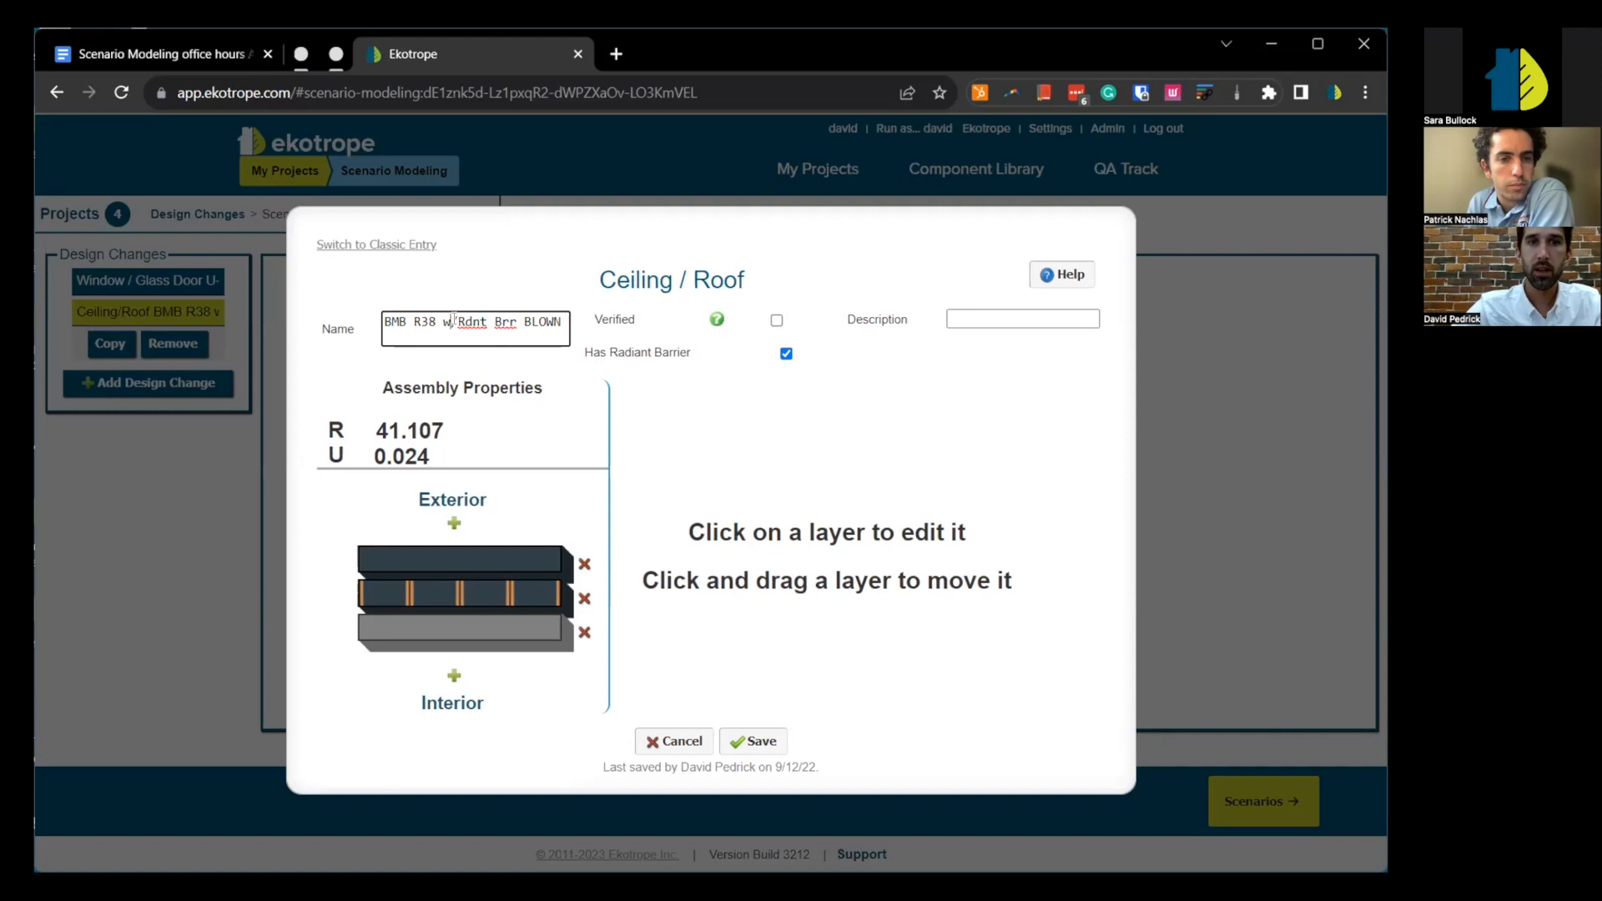
text(o)
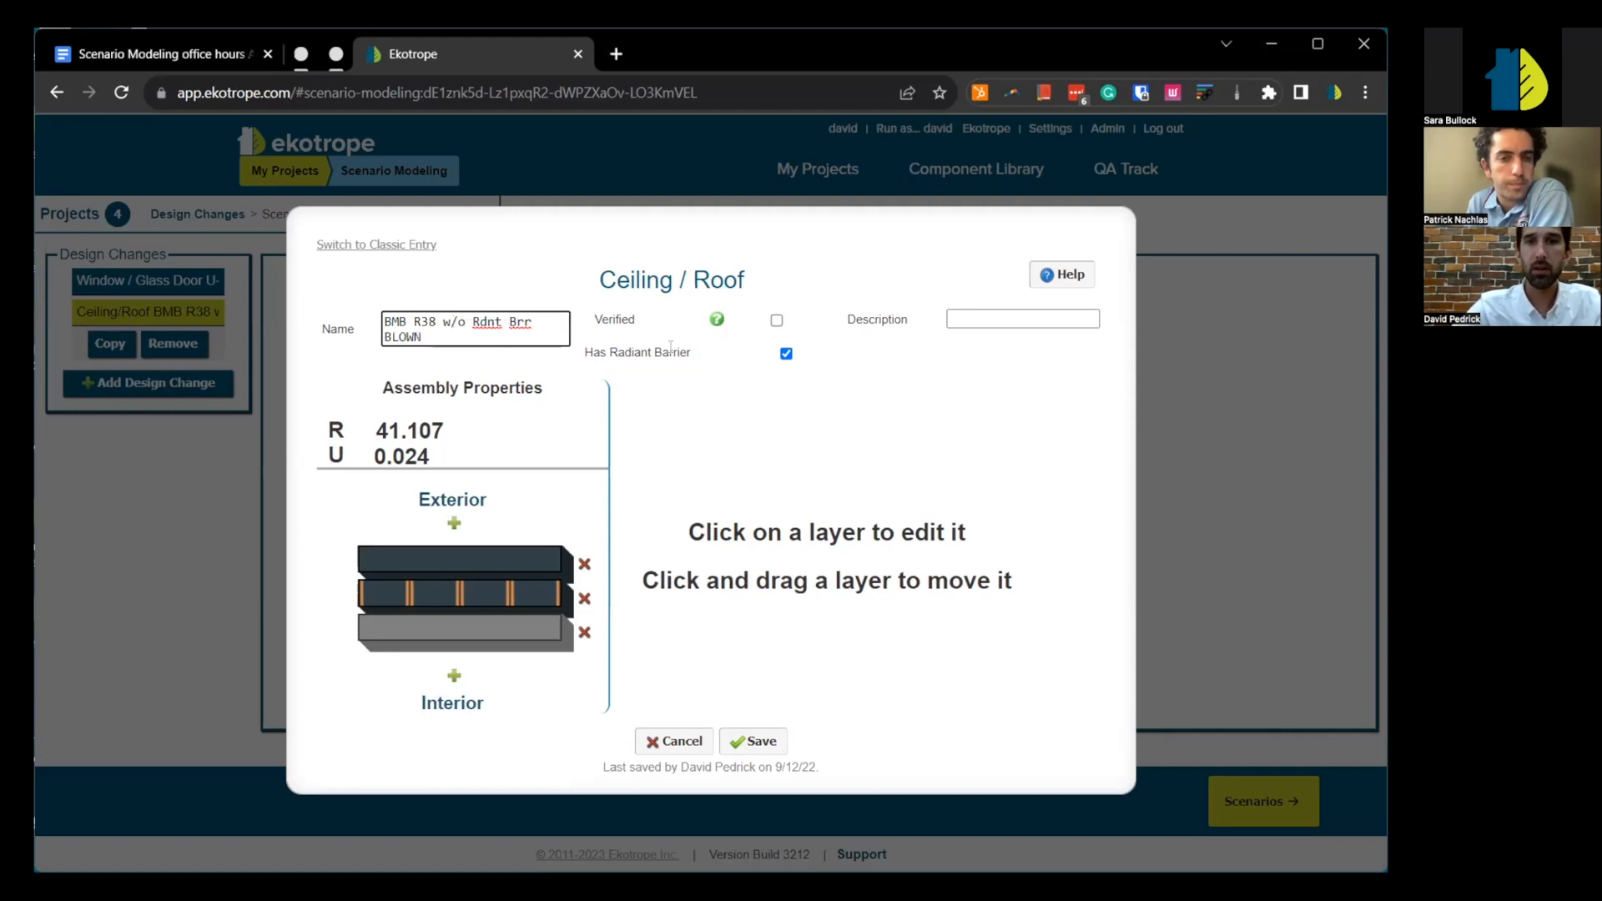
click(786, 353)
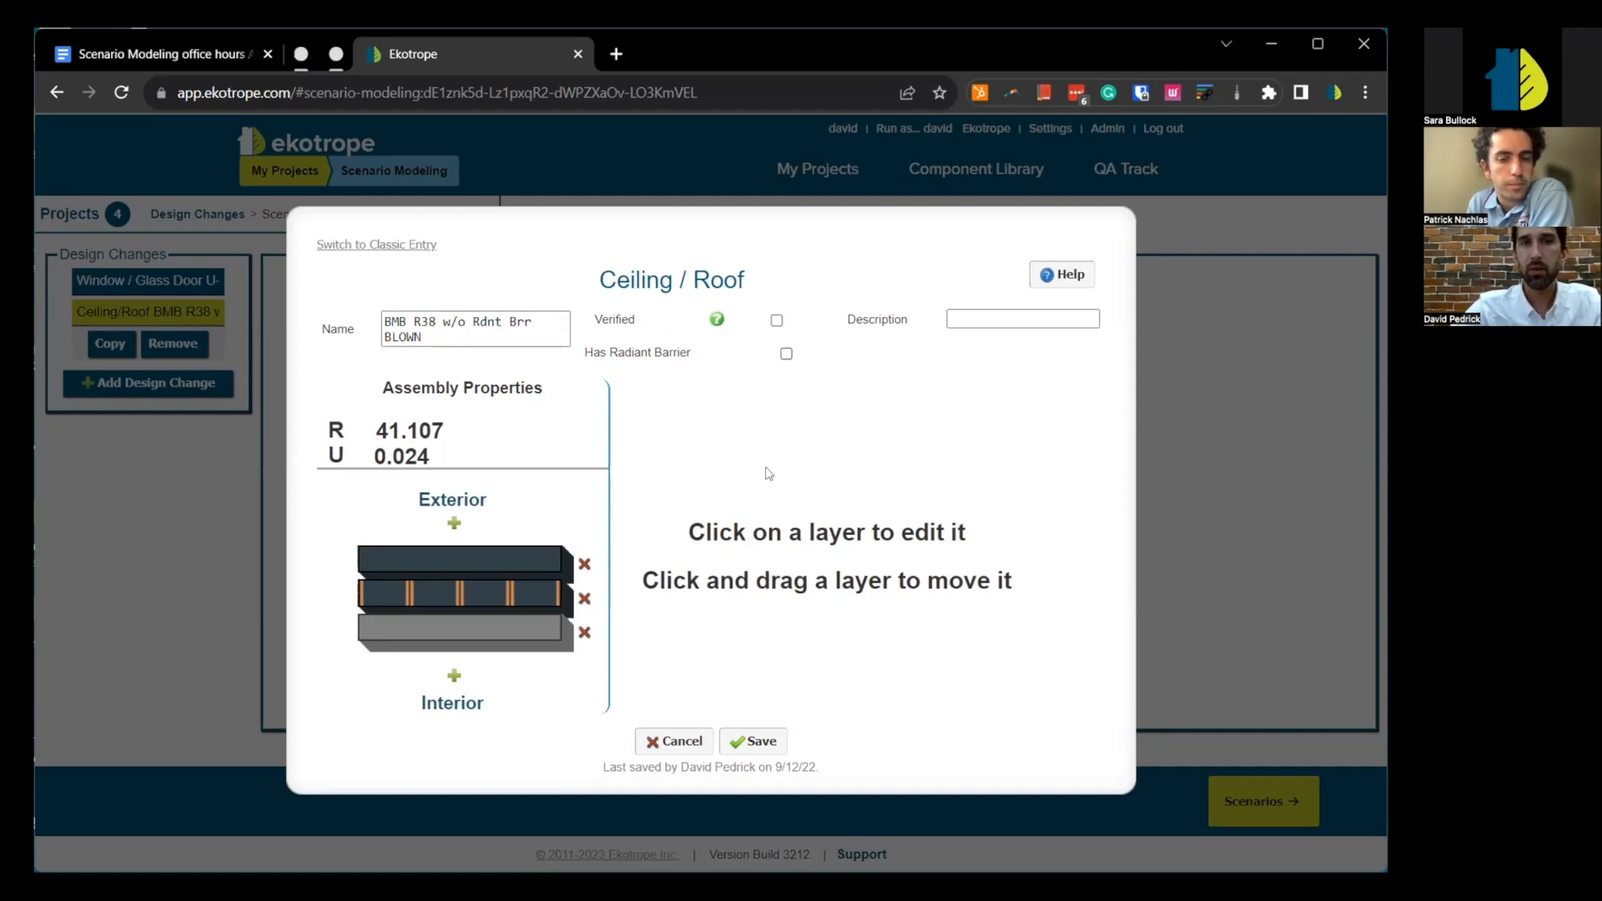
click(759, 732)
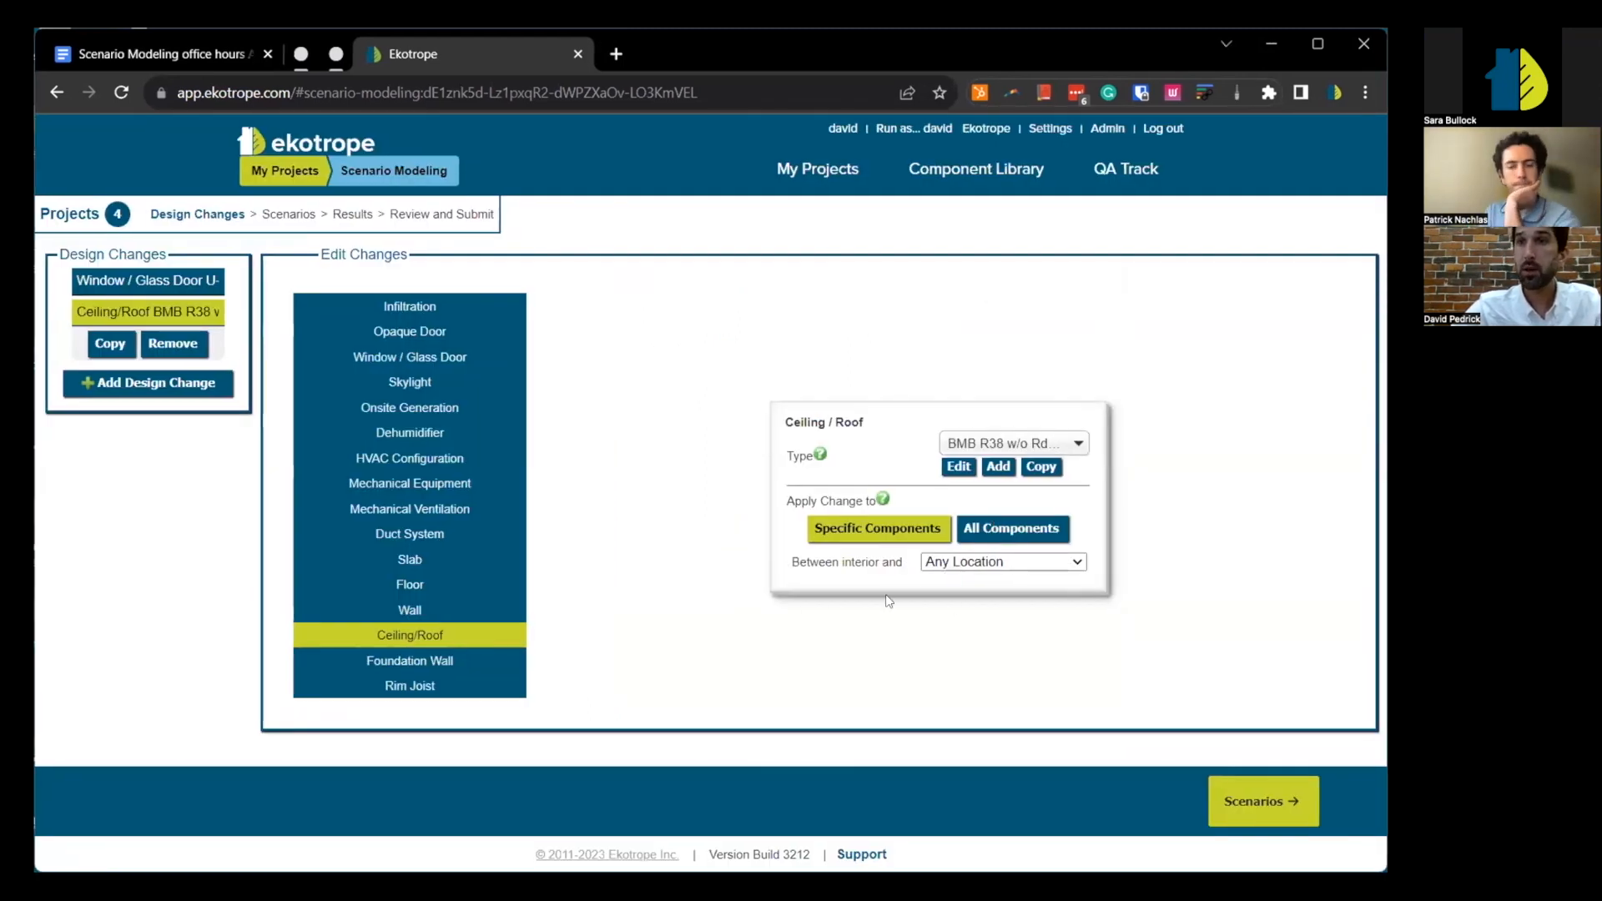
click(971, 570)
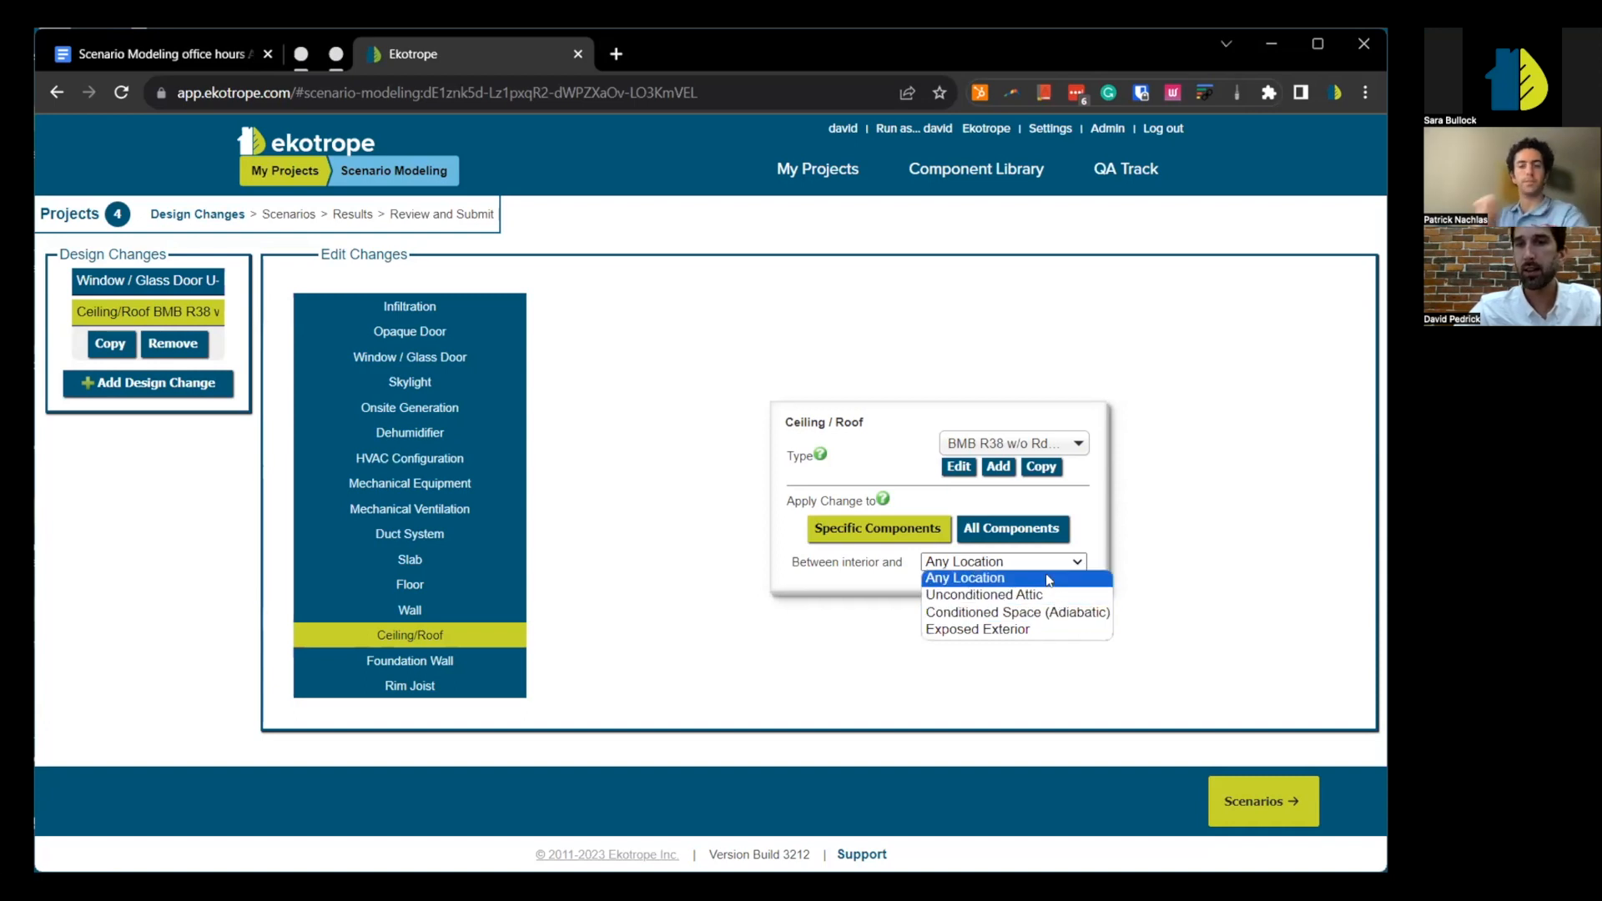
click(1033, 535)
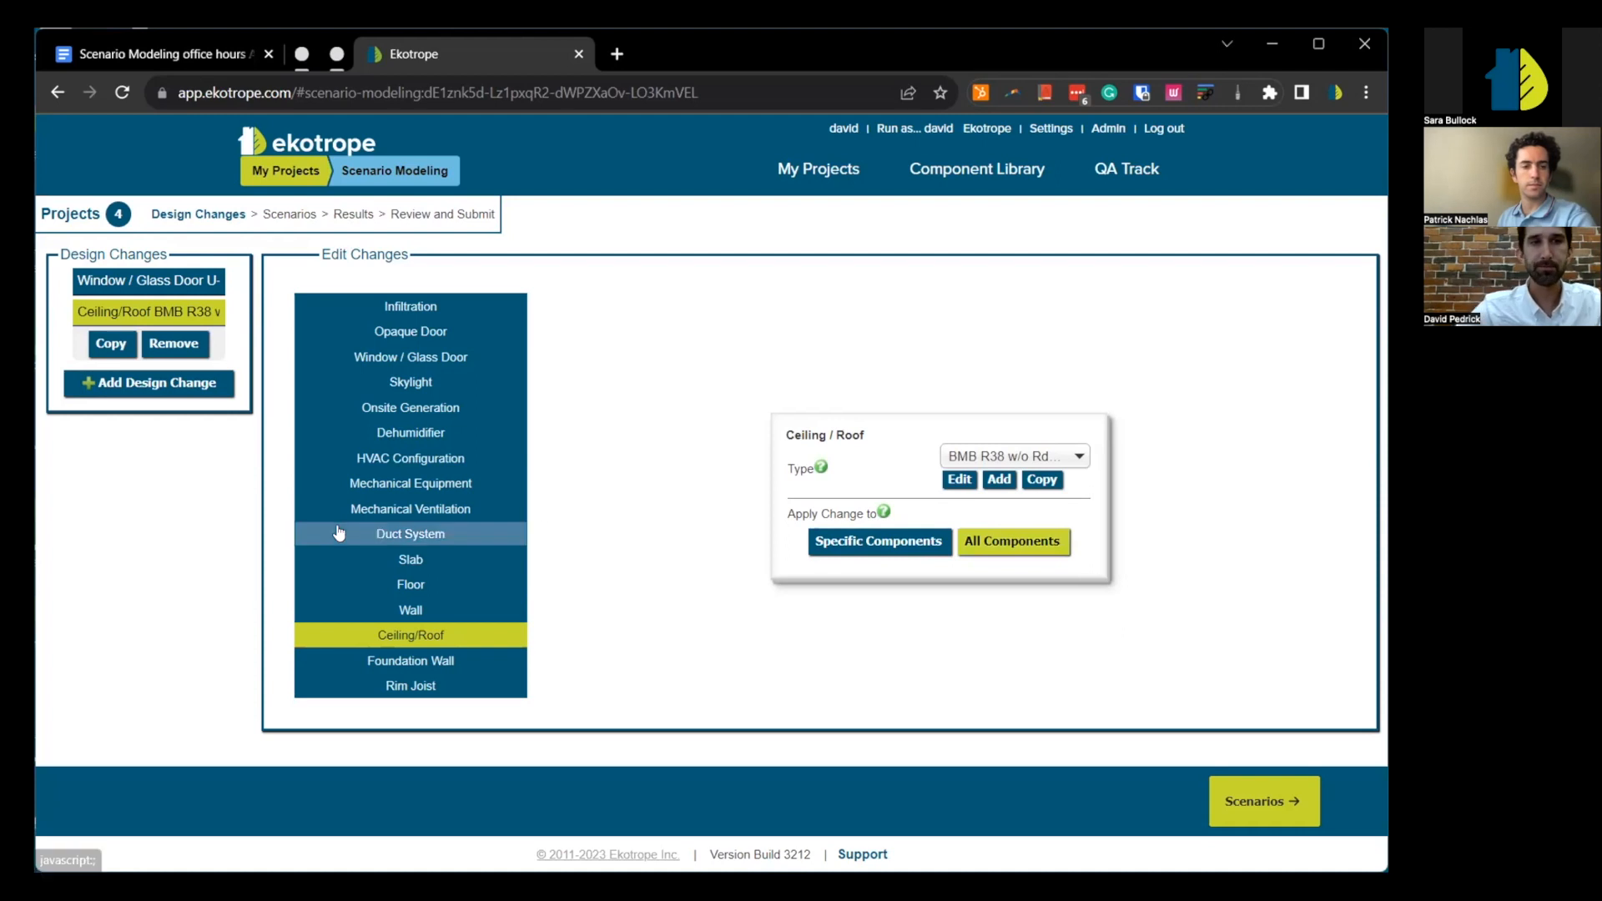
- Add a Mechanical Equipment design change with an equipment modification named ".89" of type Residential Water Heater
click(197, 393)
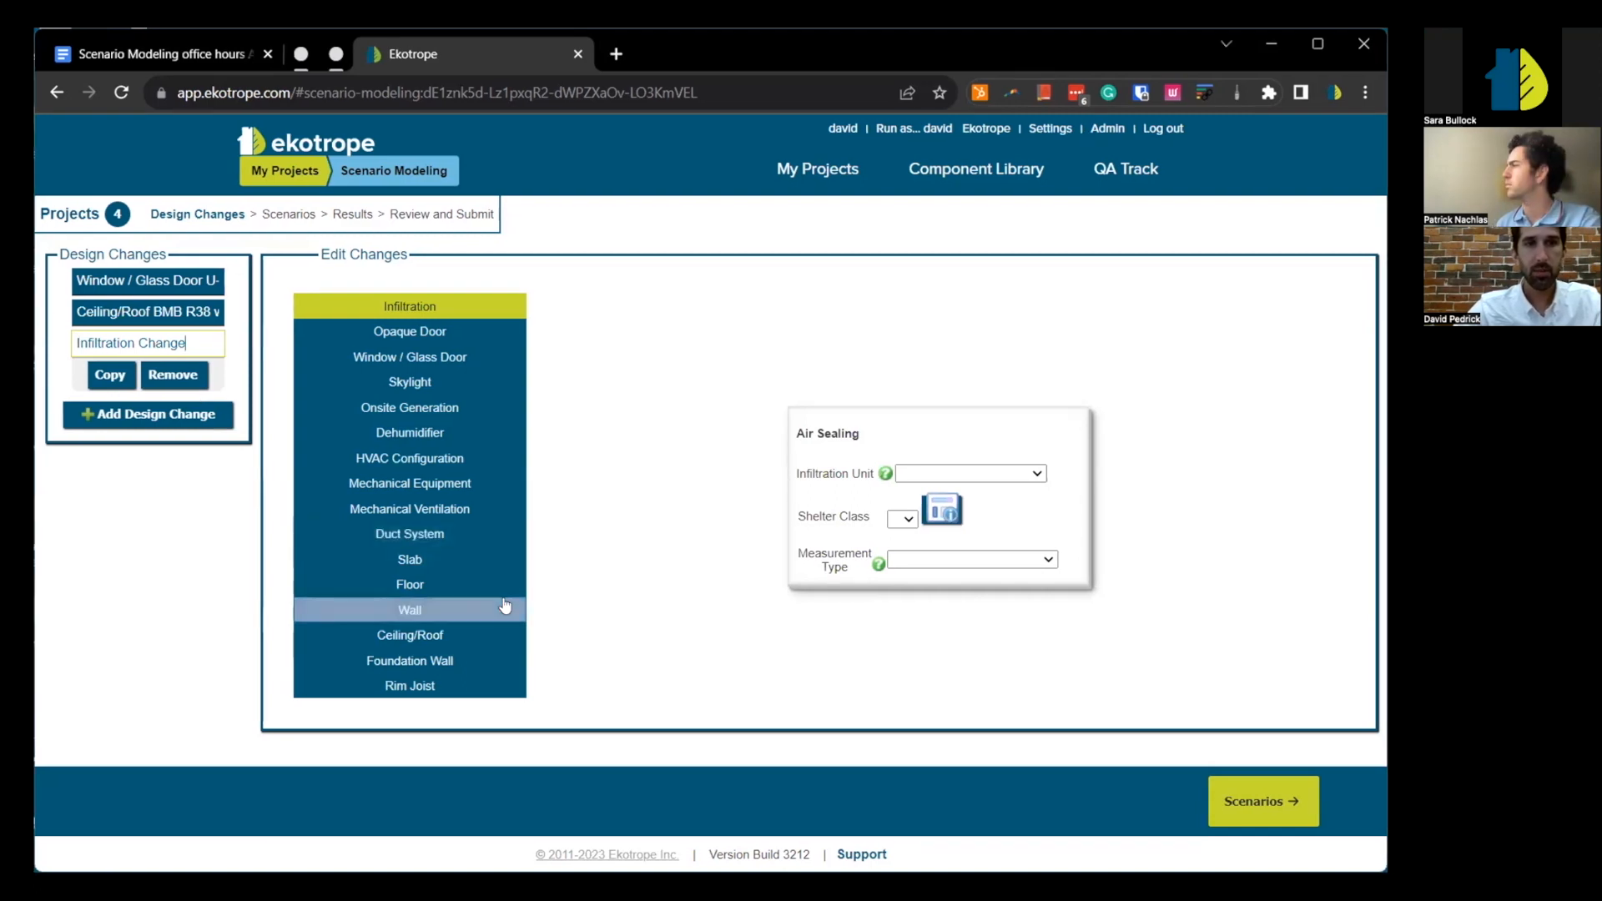
click(482, 485)
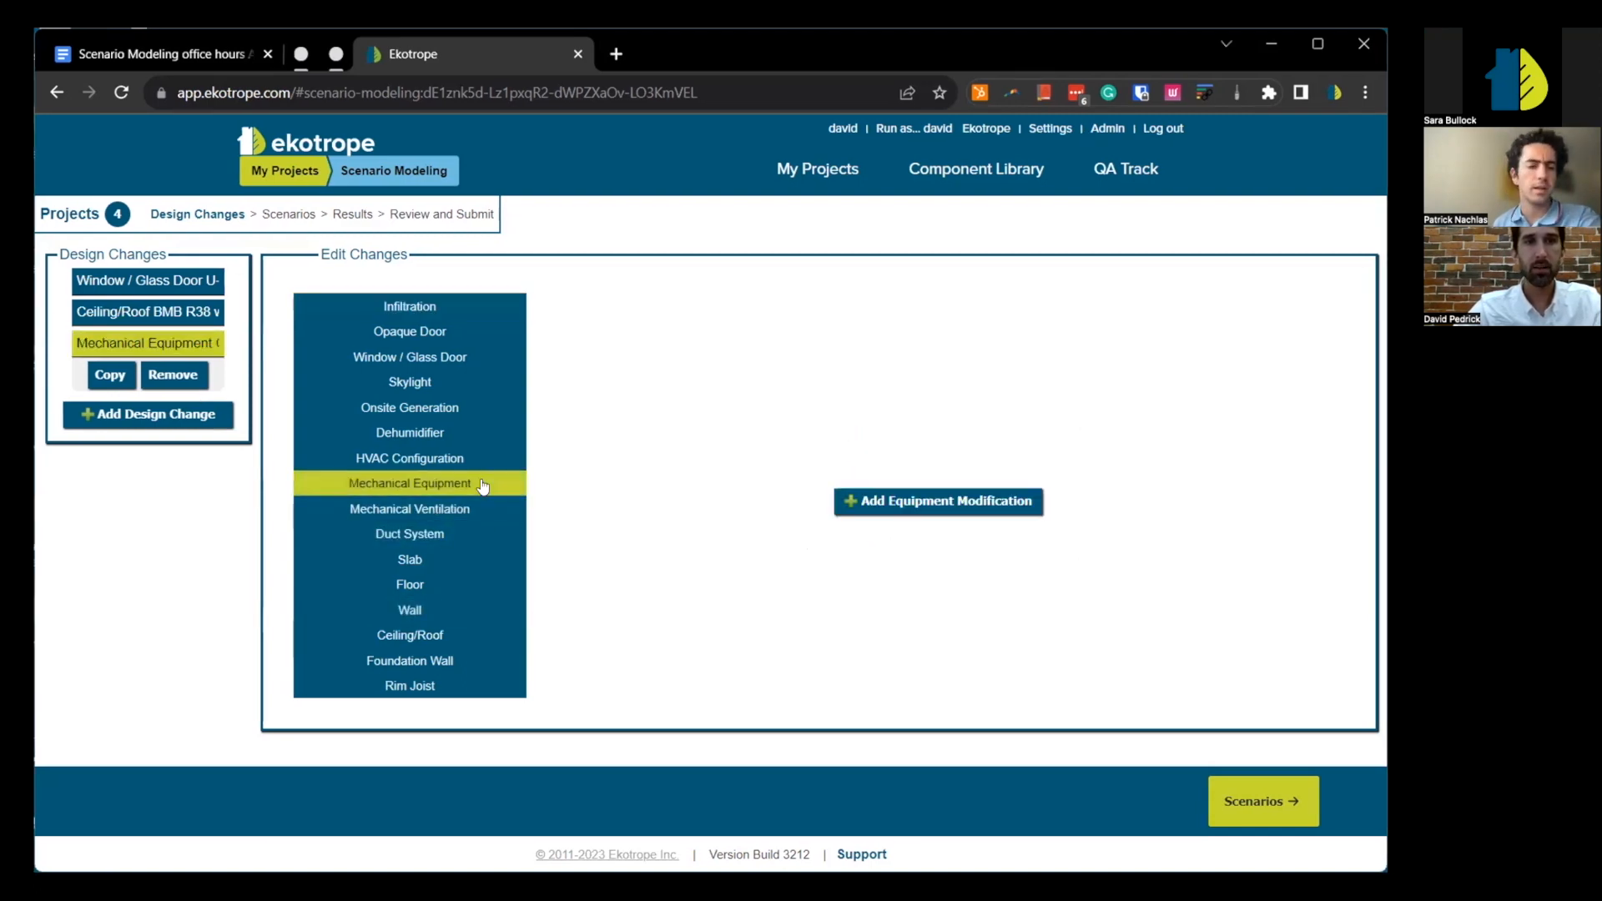
click(1012, 502)
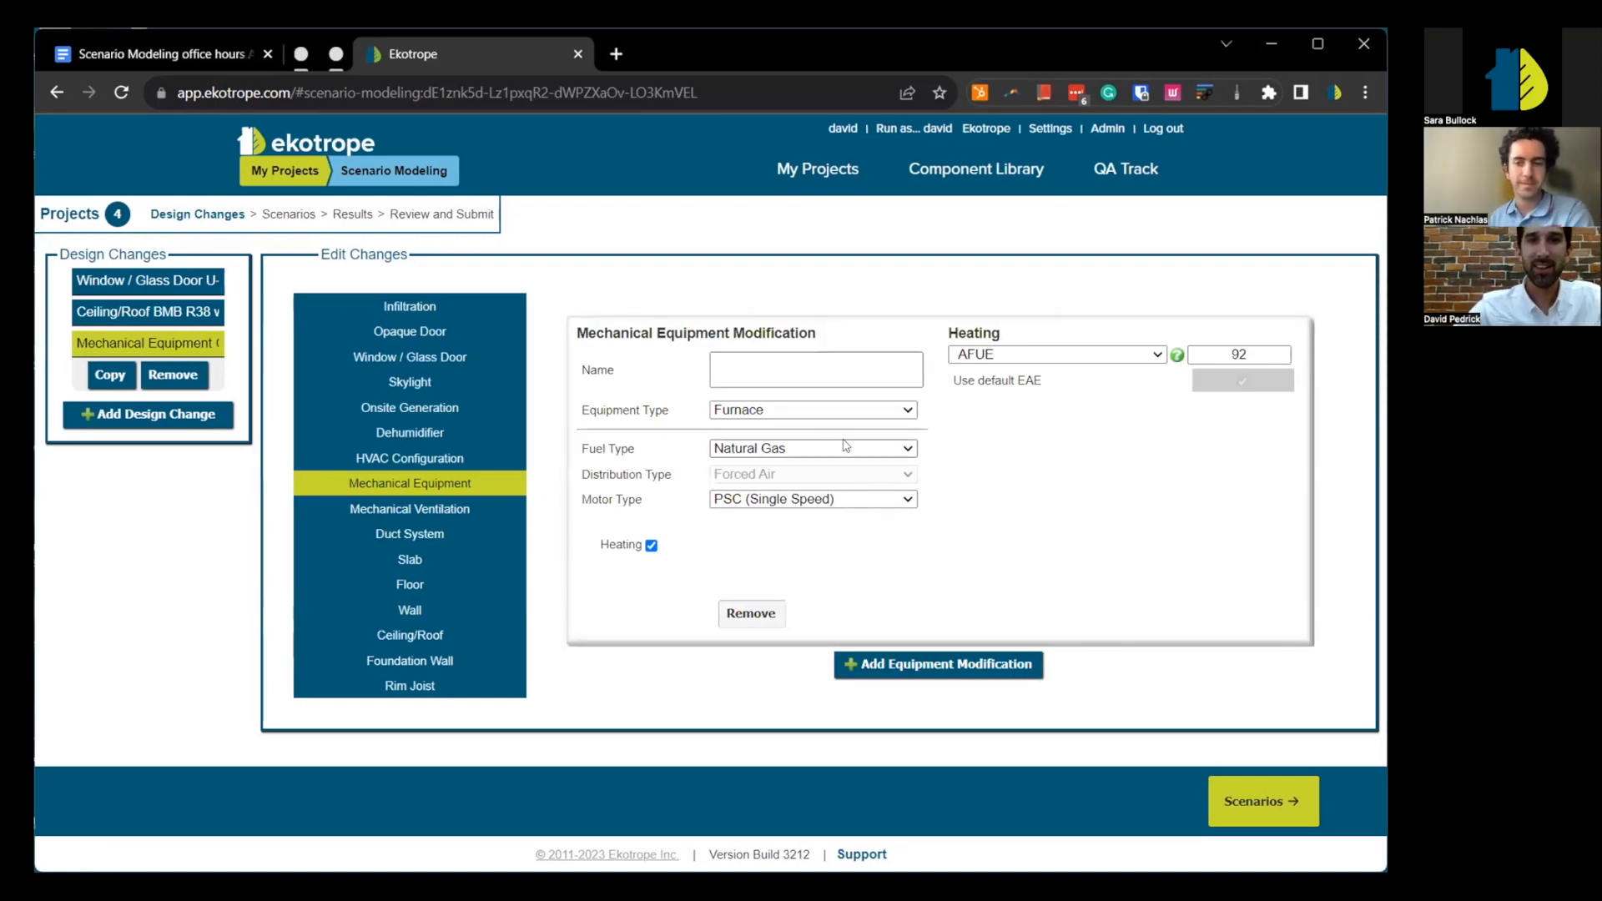
click(824, 411)
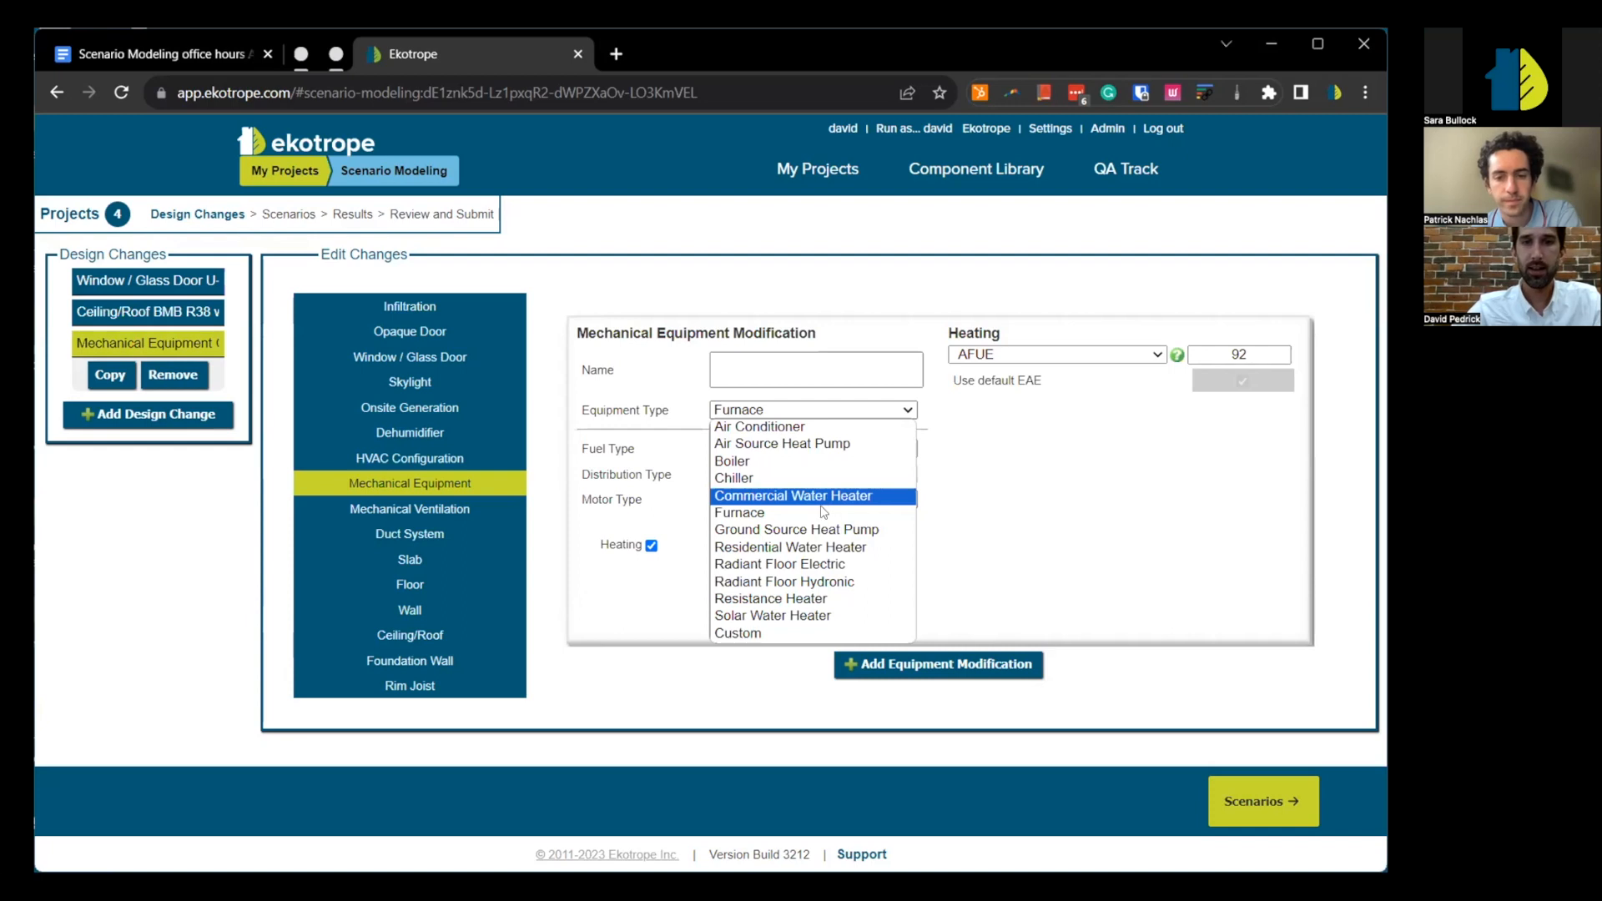
click(828, 547)
click(796, 392)
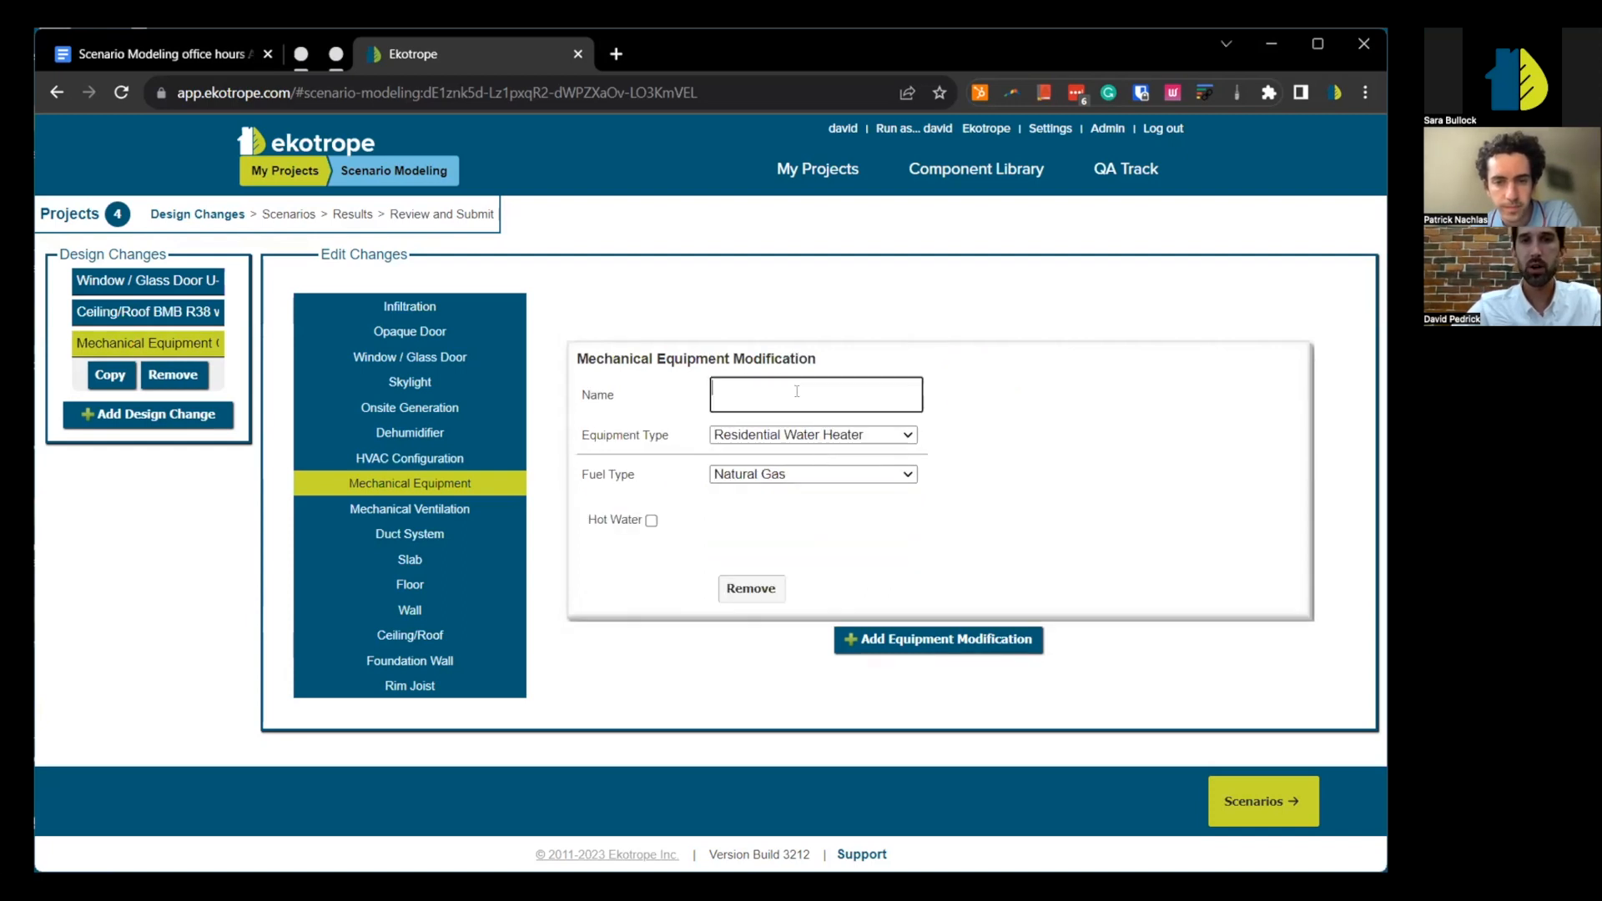
text(.89)
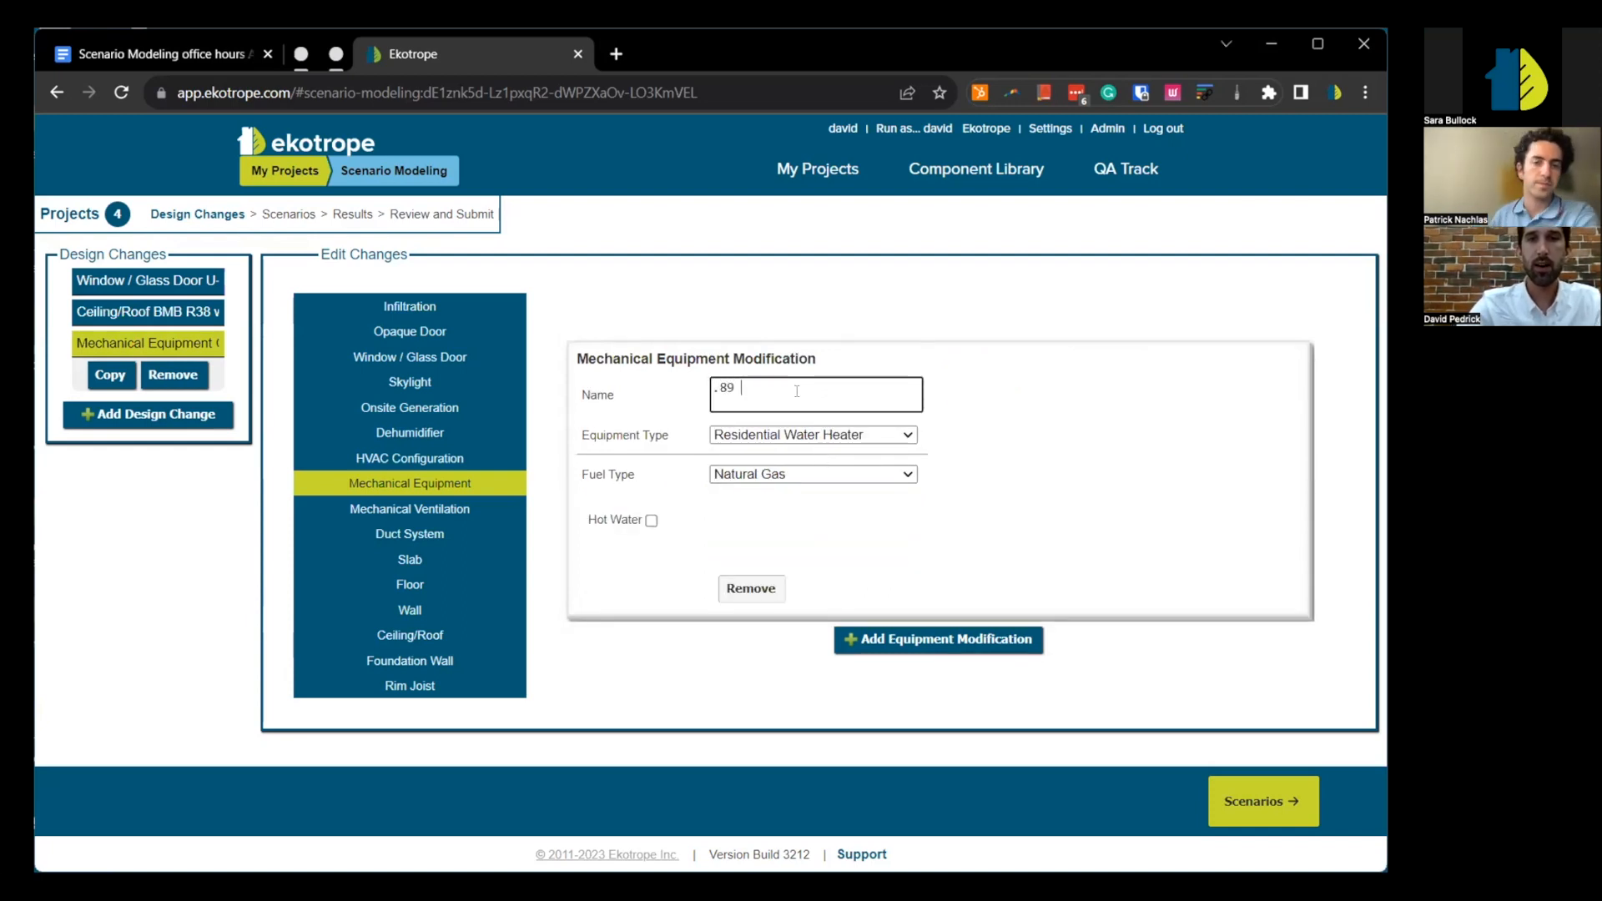
- Configure the water heater for hot water with Electric fuel, an Energy Factor of .89 and a 50 gal rated storage volume
click(652, 520)
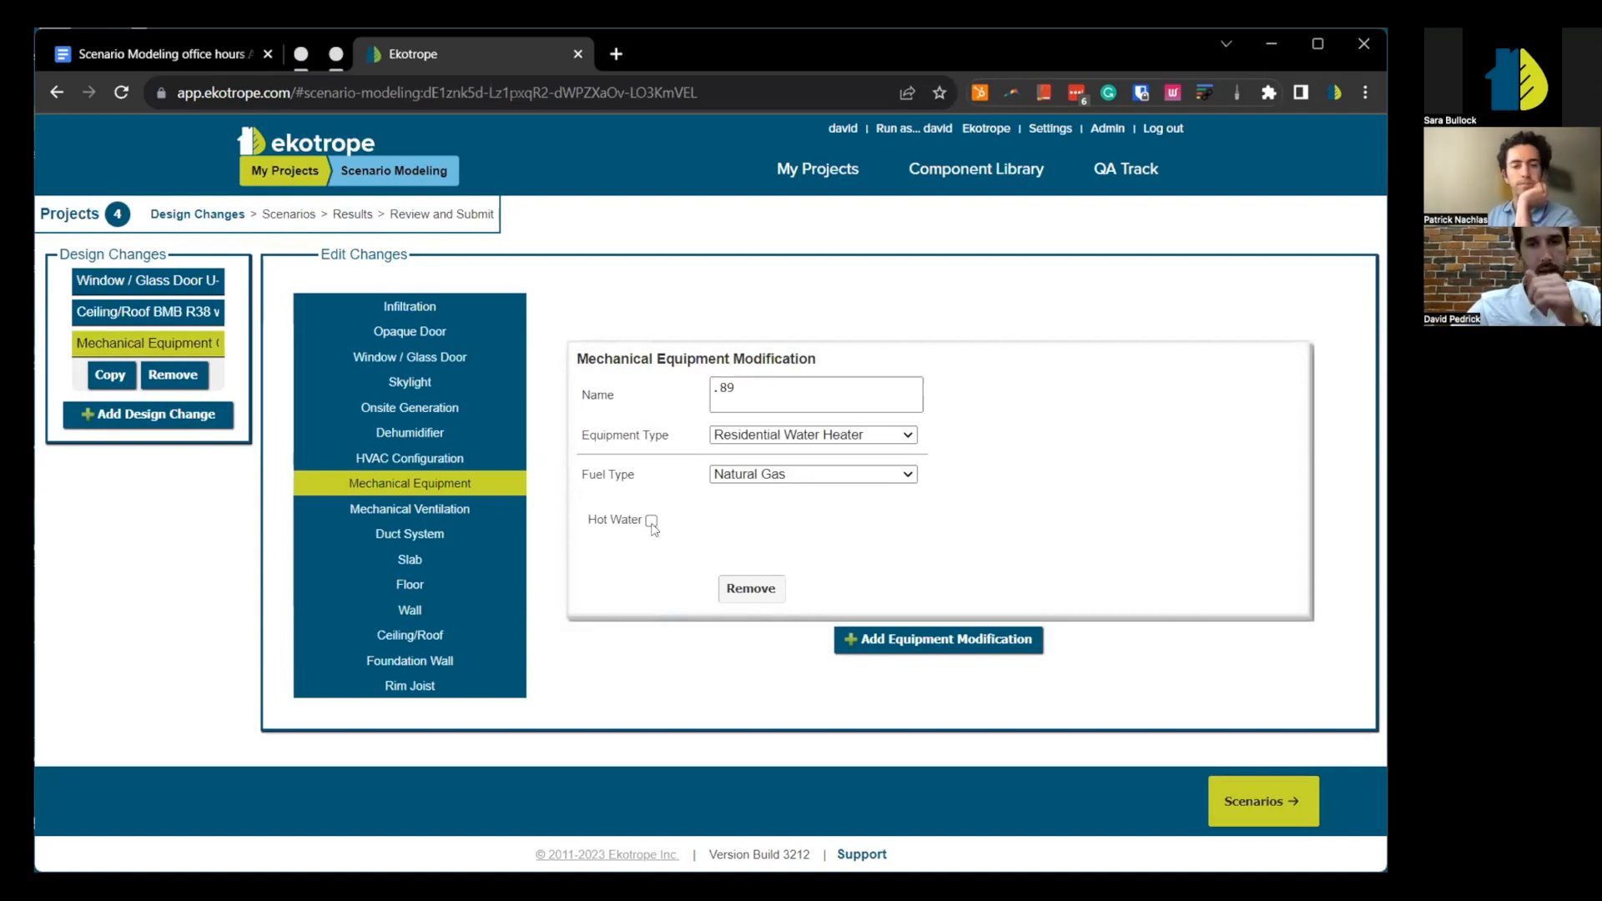
click(652, 521)
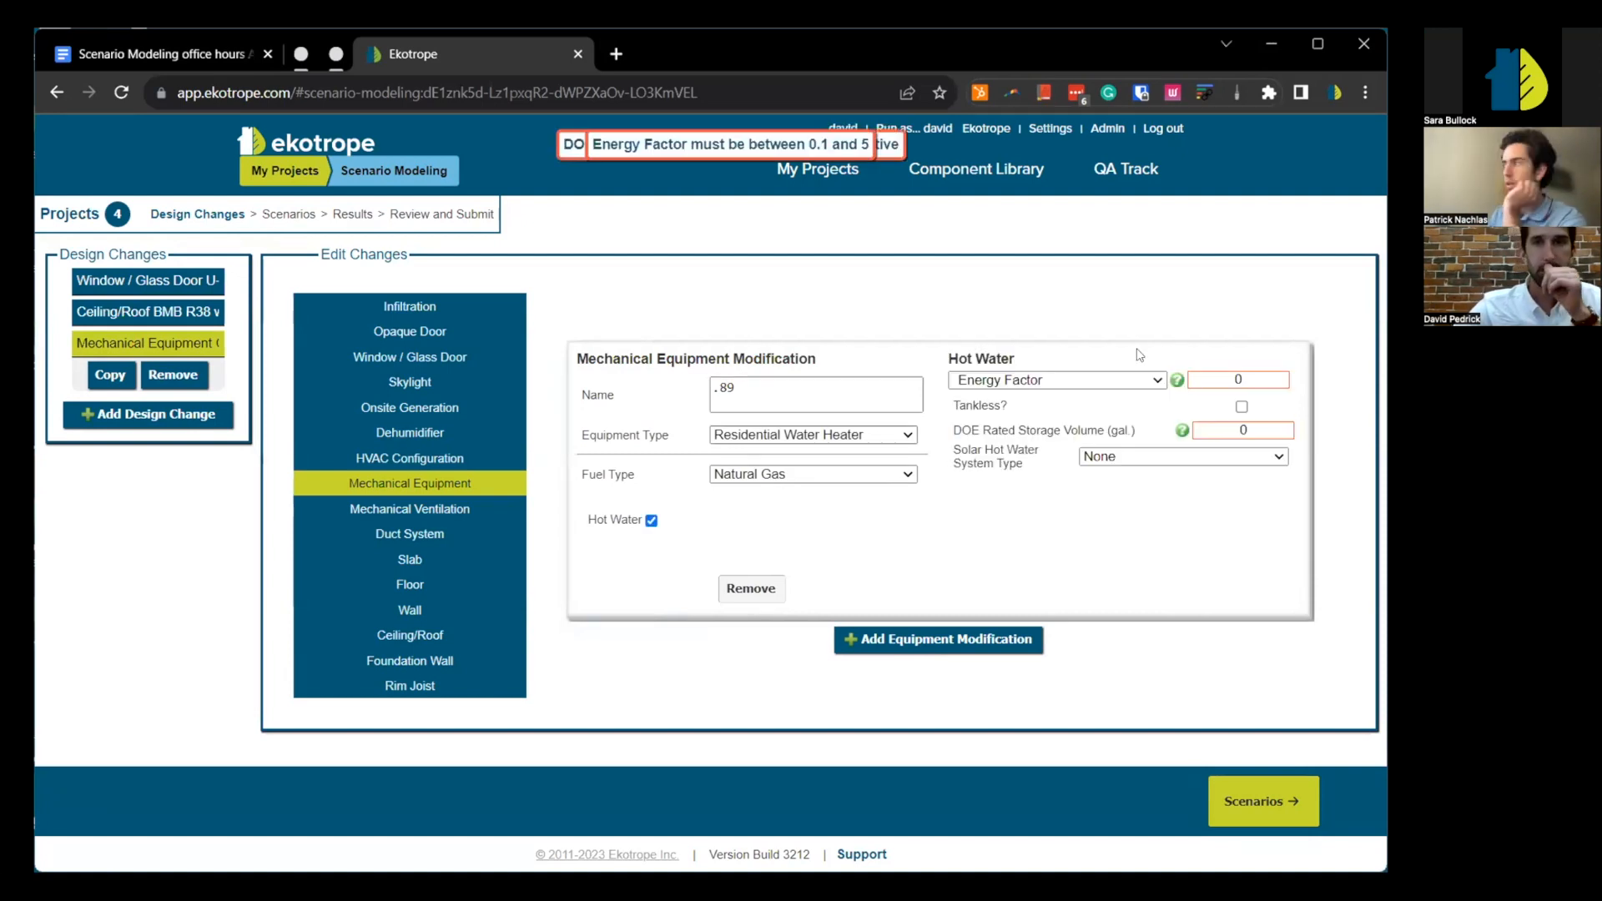
click(850, 473)
click(801, 490)
click(1216, 381)
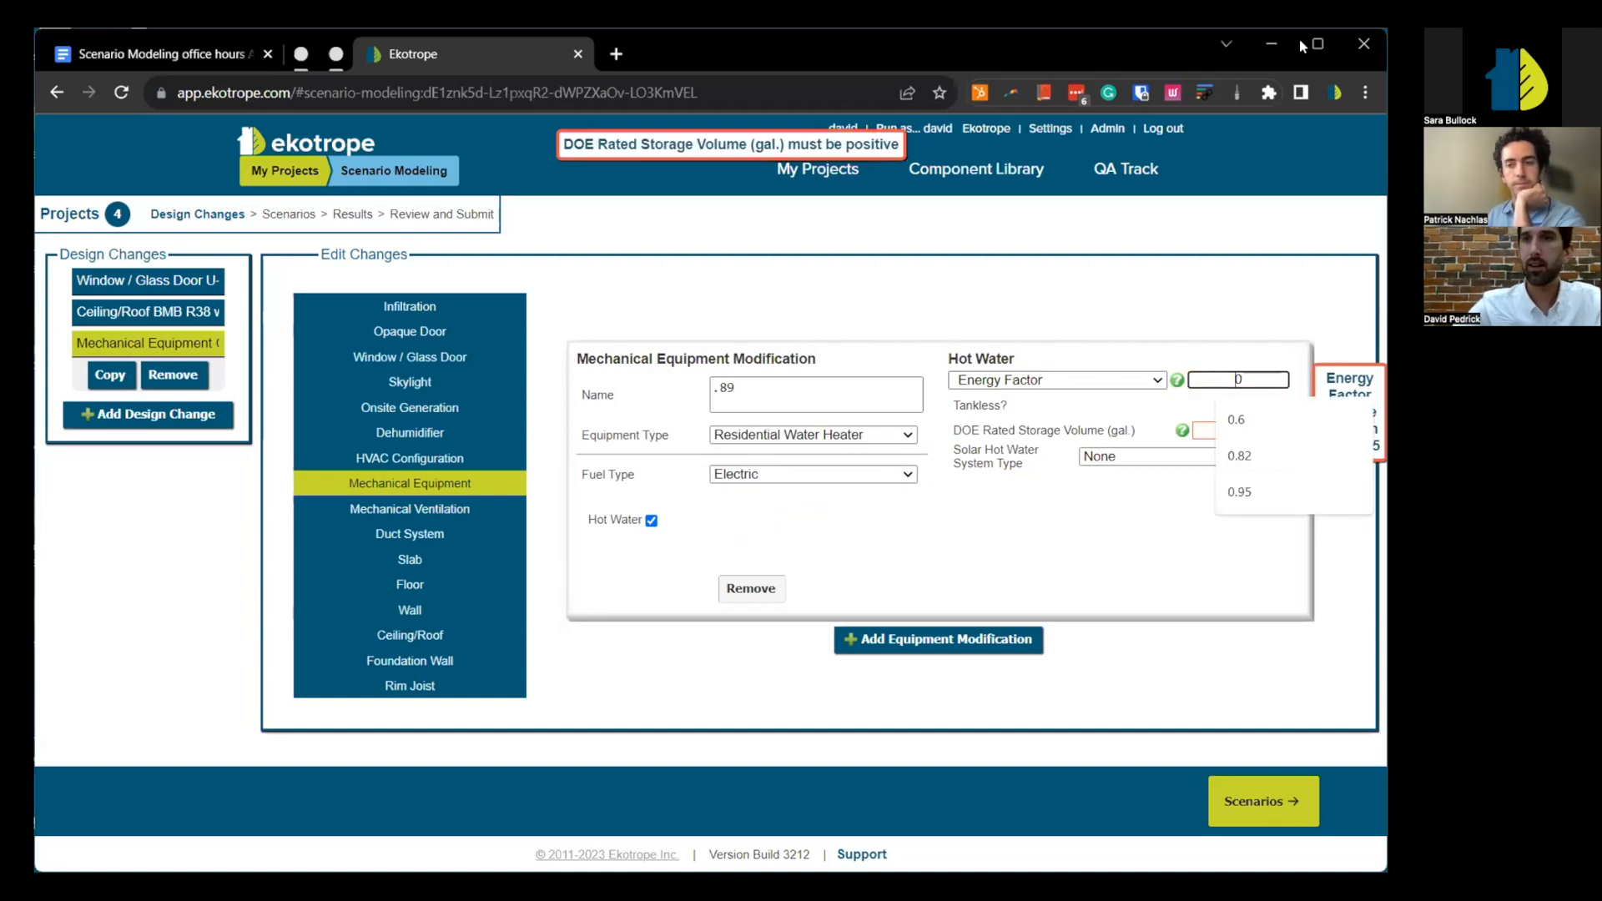
drag(1250, 381, 1168, 381)
text(.)
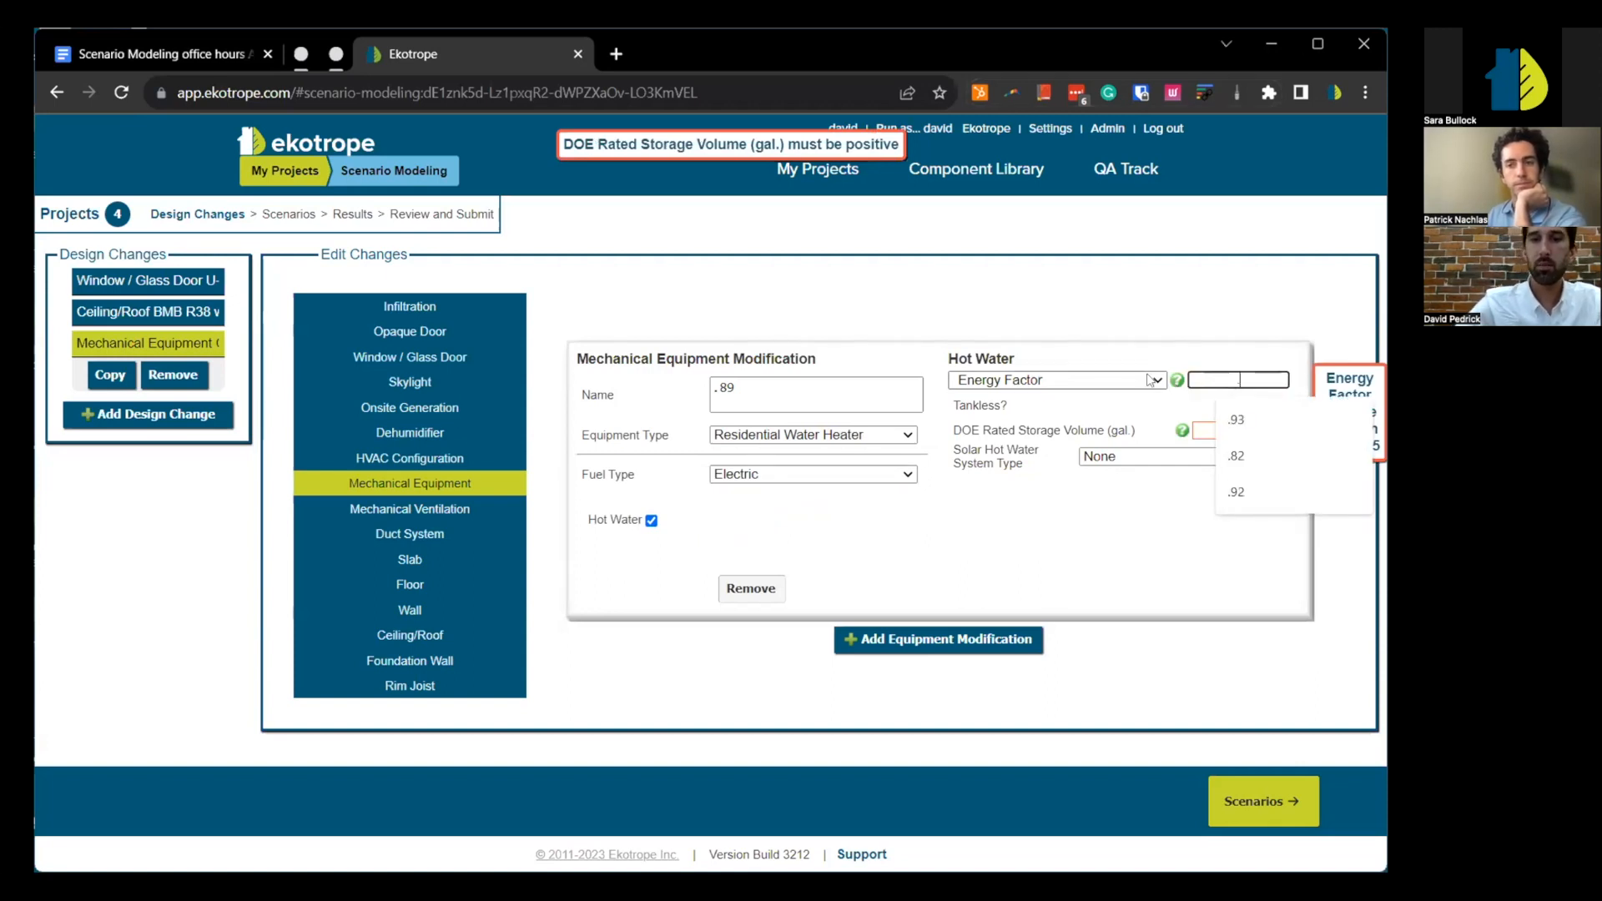
text(89)
key(Tab)
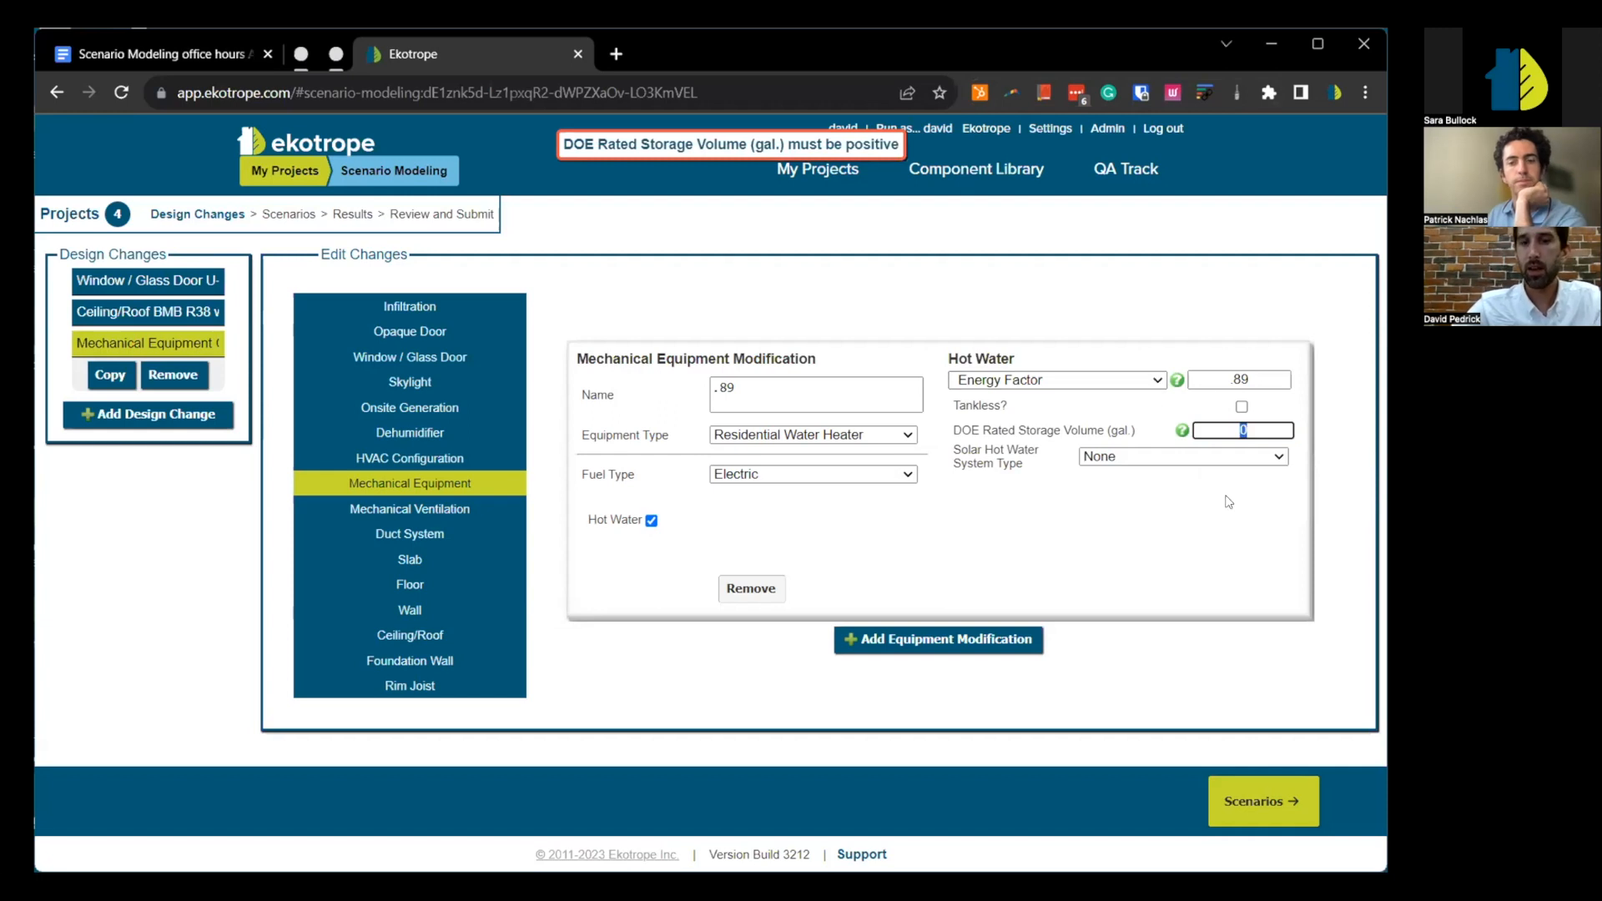
text(50)
key(Tab)
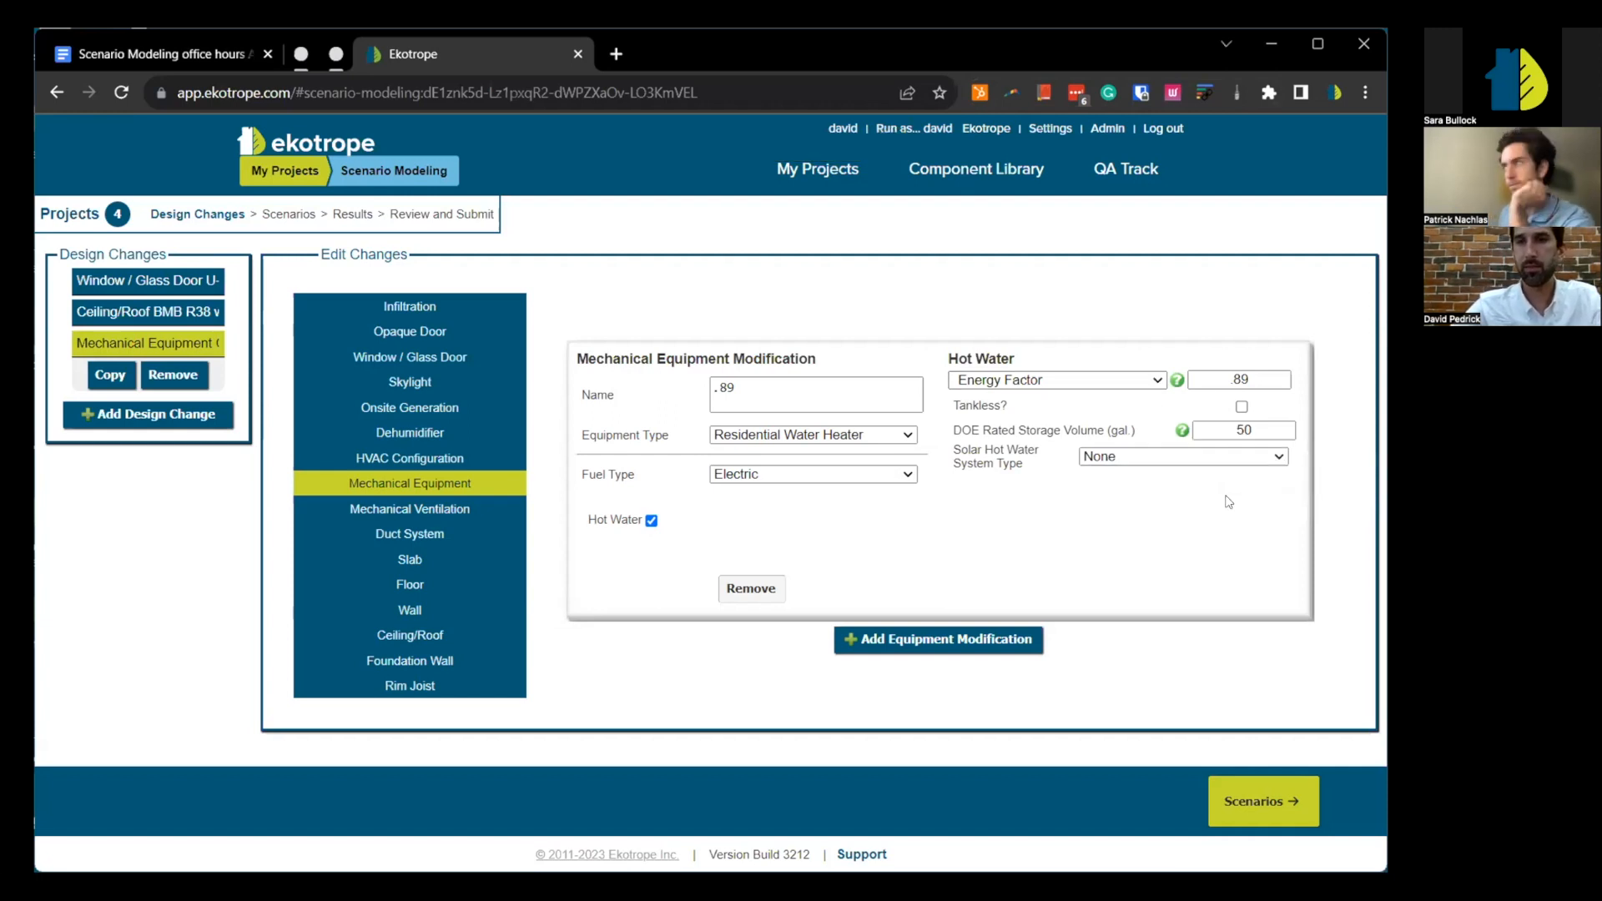
- Rename the Mechanical Equipment design change as "0.89 EF WH"
click(221, 342)
triple_click(221, 343)
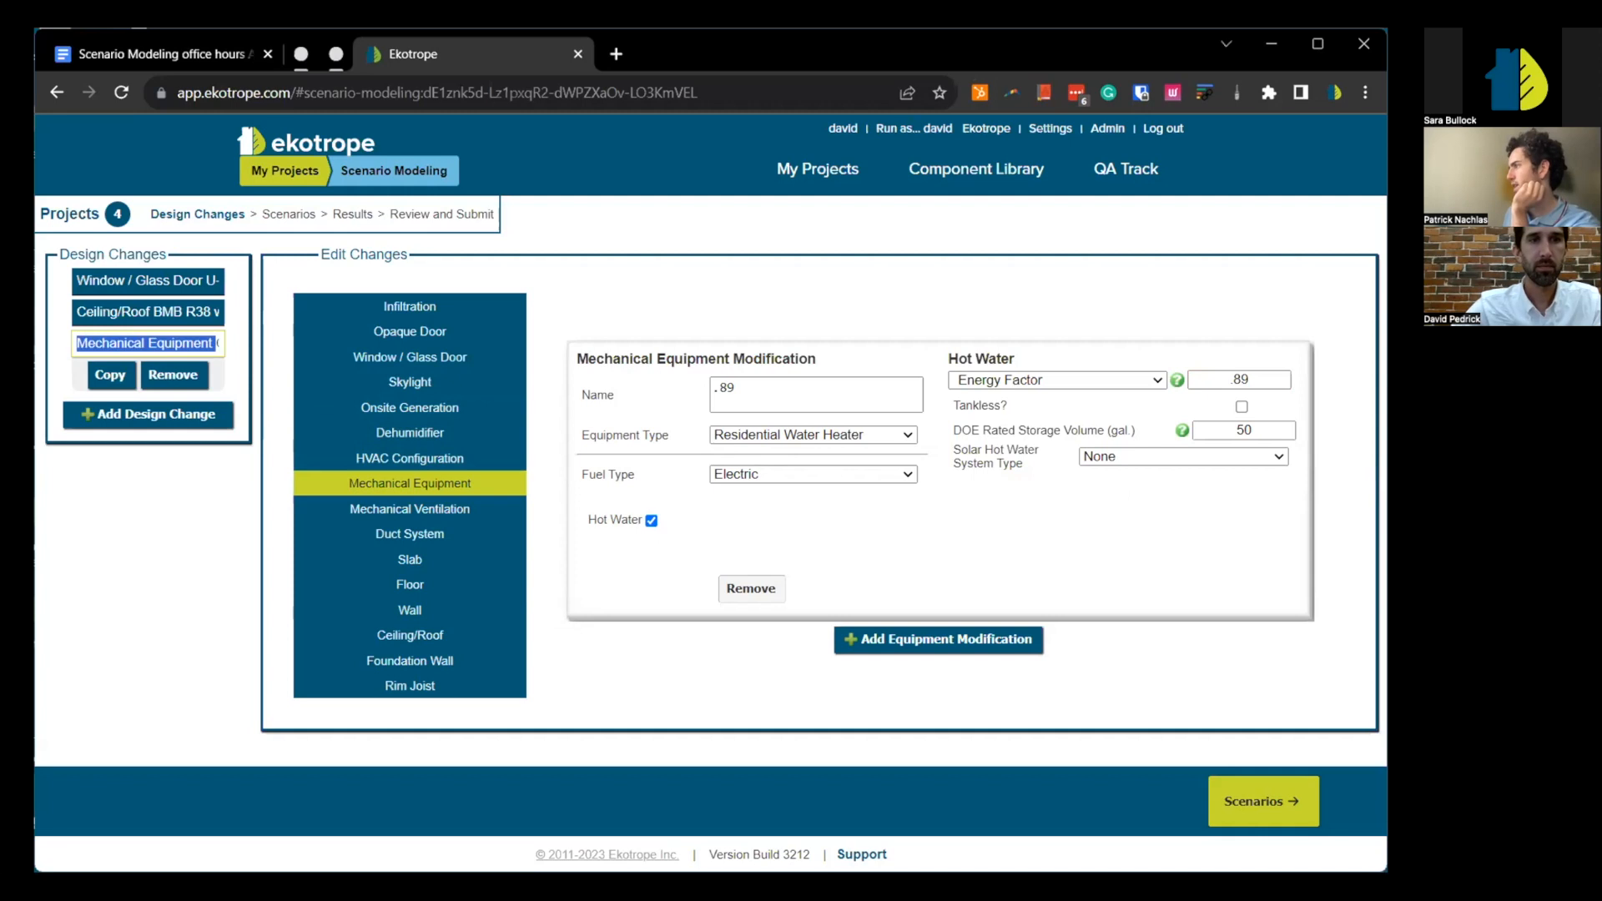
text(0.89 EF)
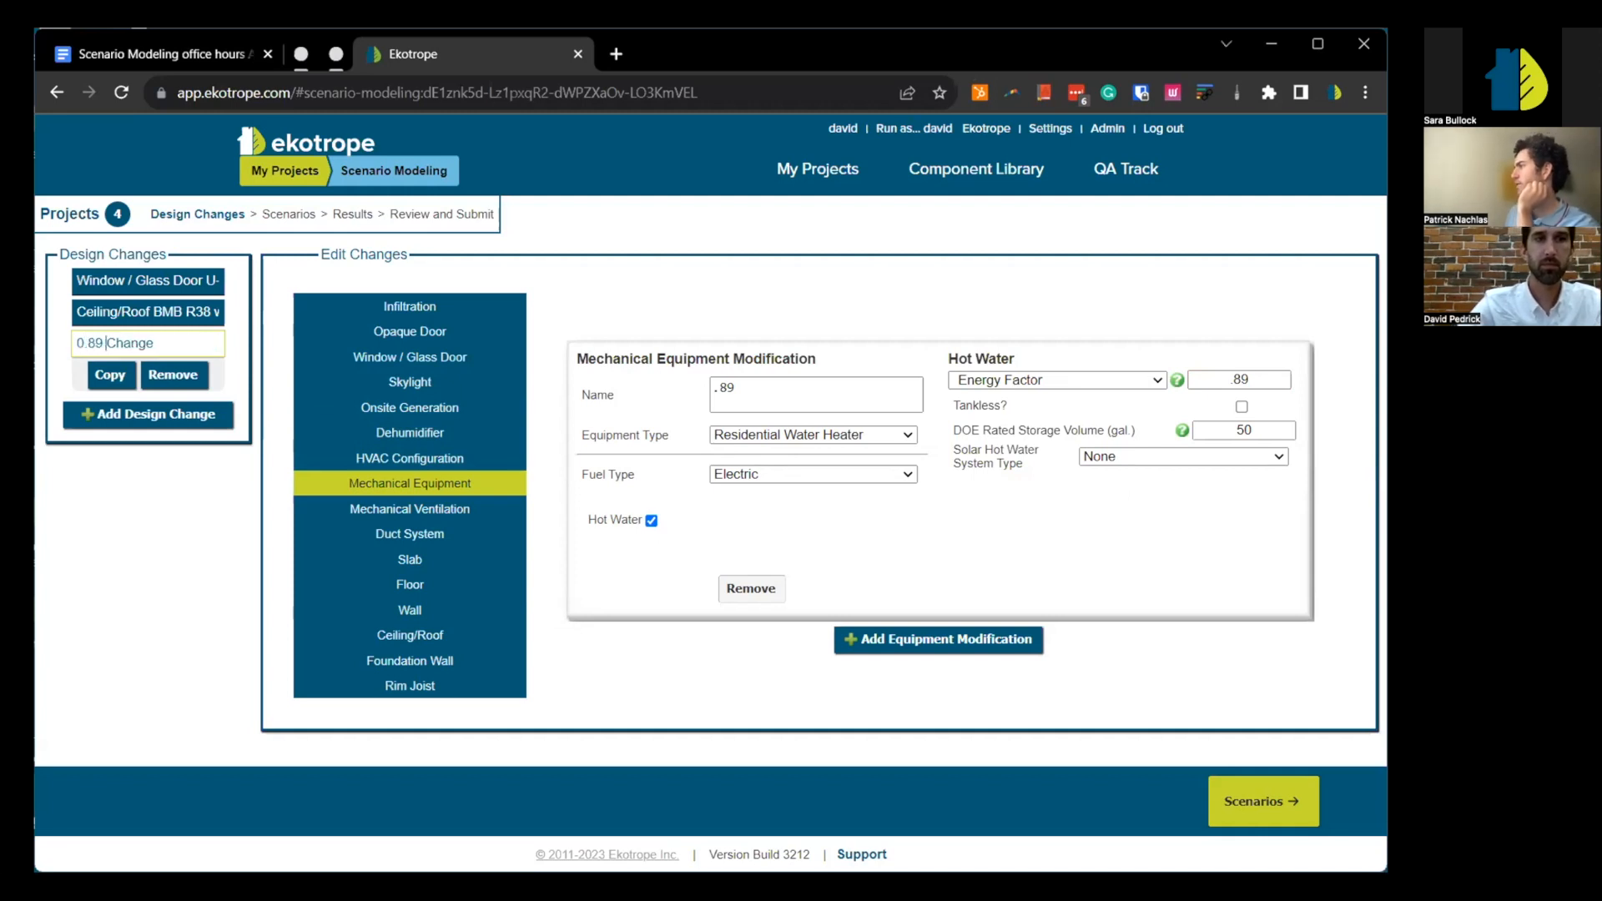
text( WH)
key(Delete)
key(Delete)
key(Delete)
key(Delete)
key(Delete)
key(Delete)
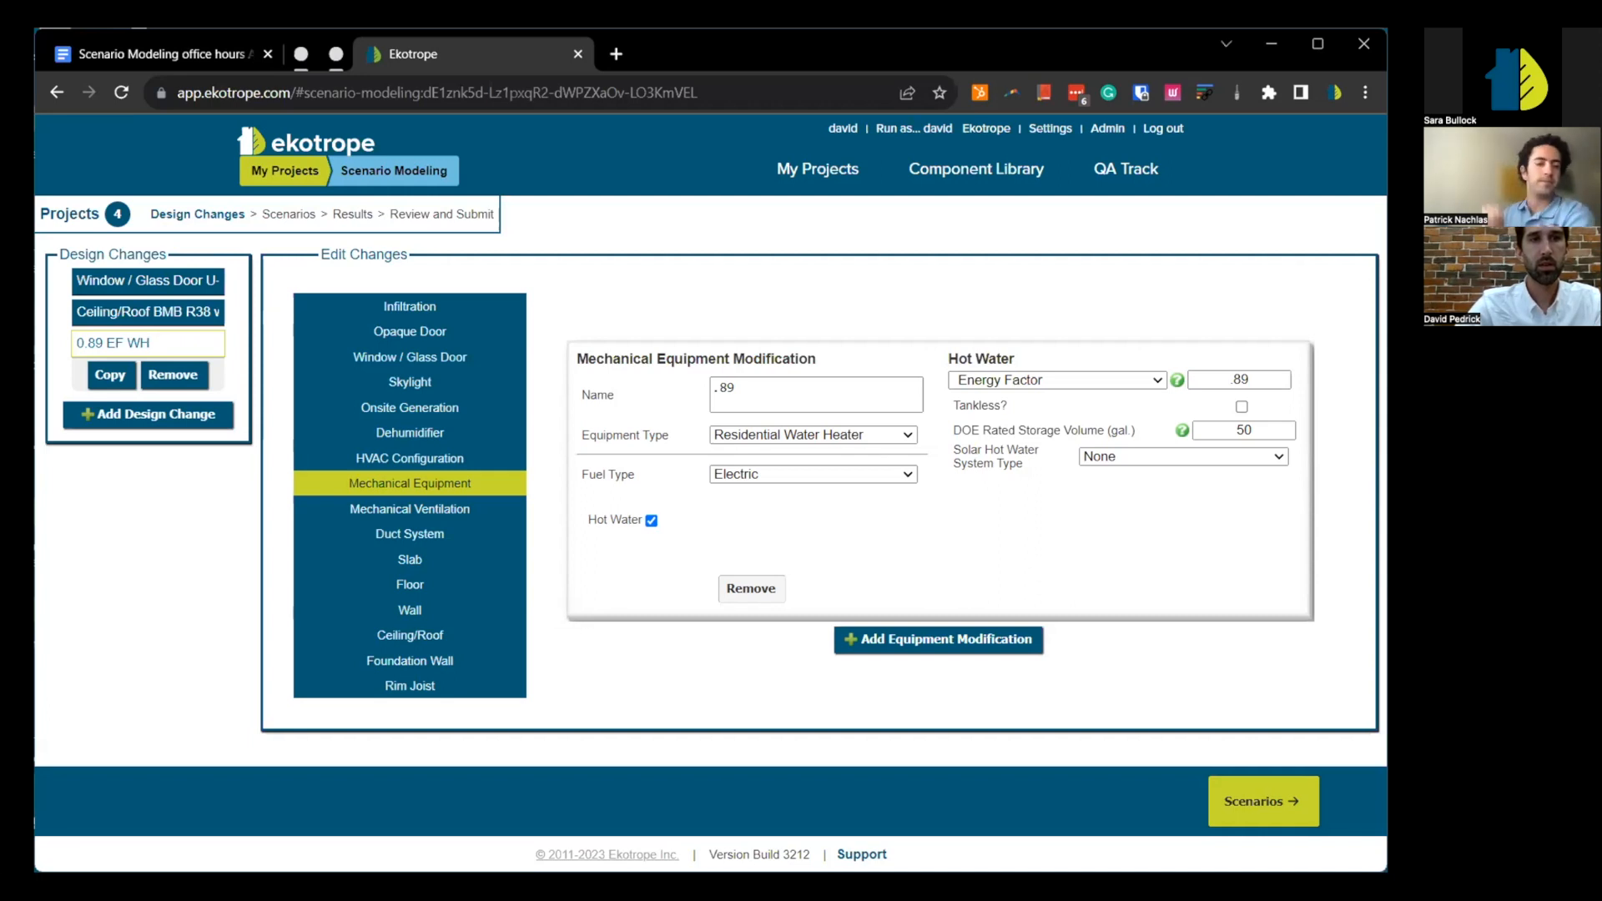
key(Return)
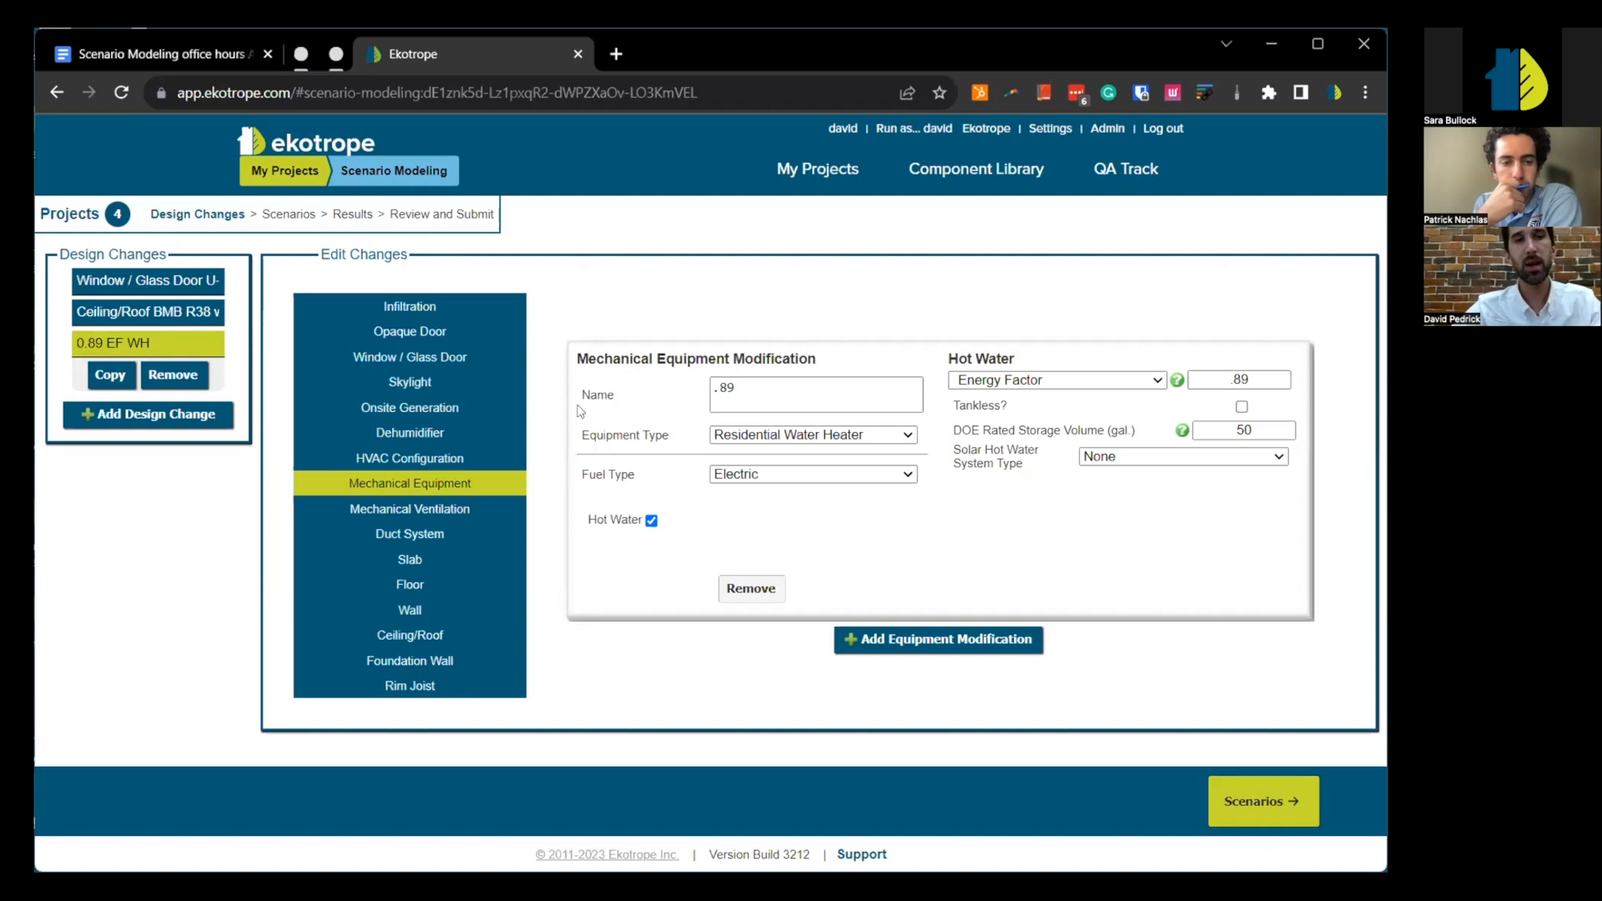
- Add an Infiltration design change of 3.5 ACH at 50 Pa, rename it "3.5 ACH50", and proceed to the Scenarios stage
click(207, 424)
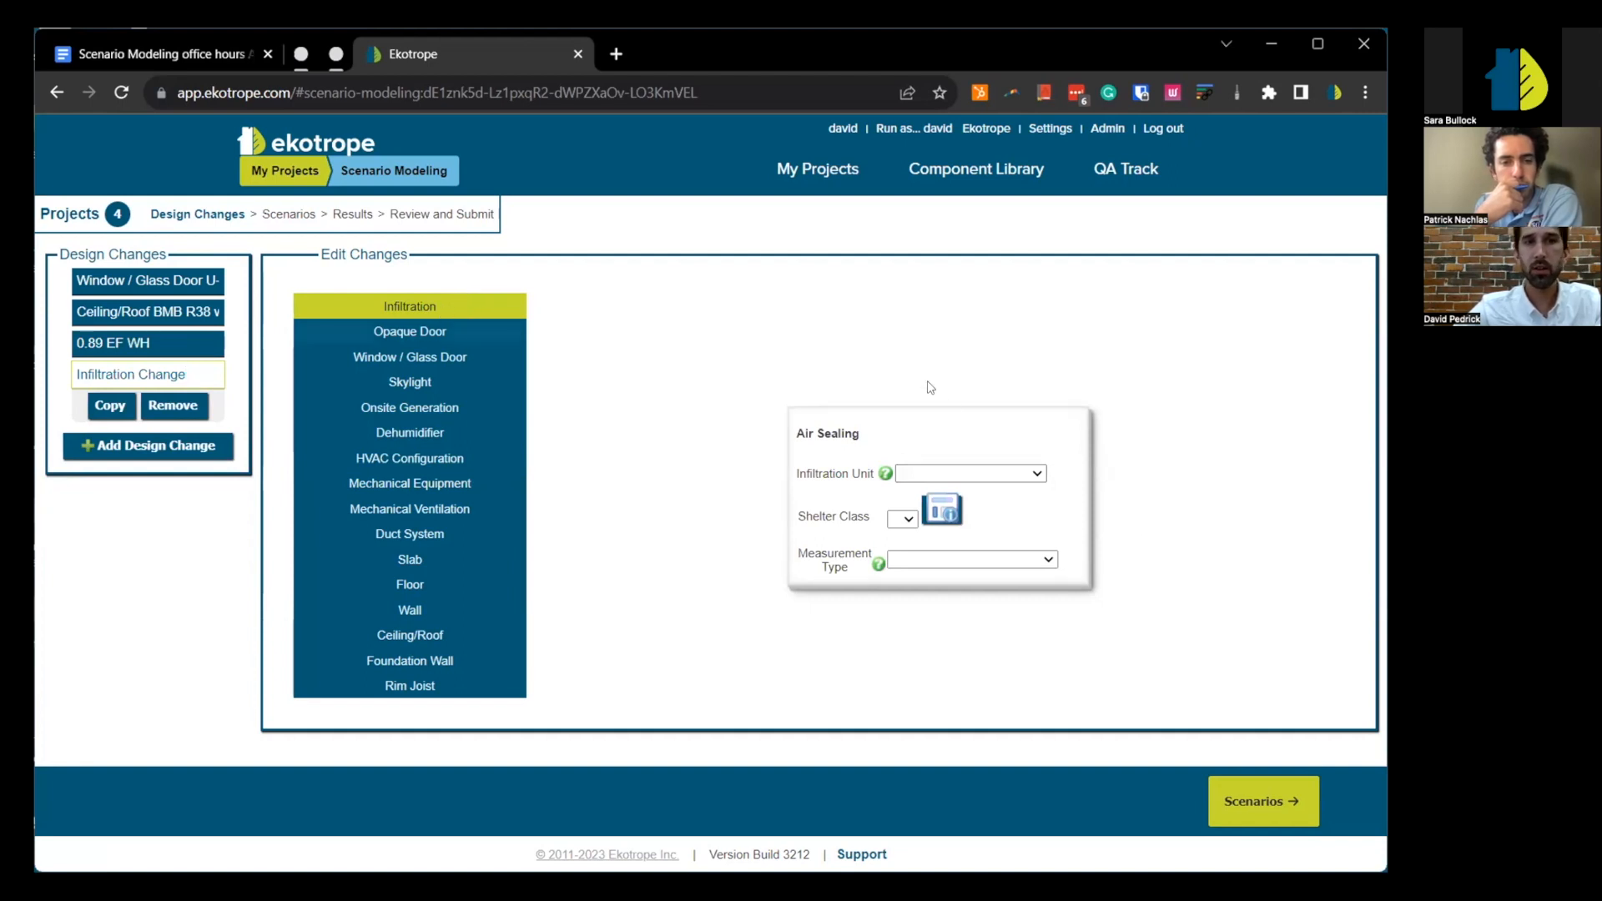
click(947, 473)
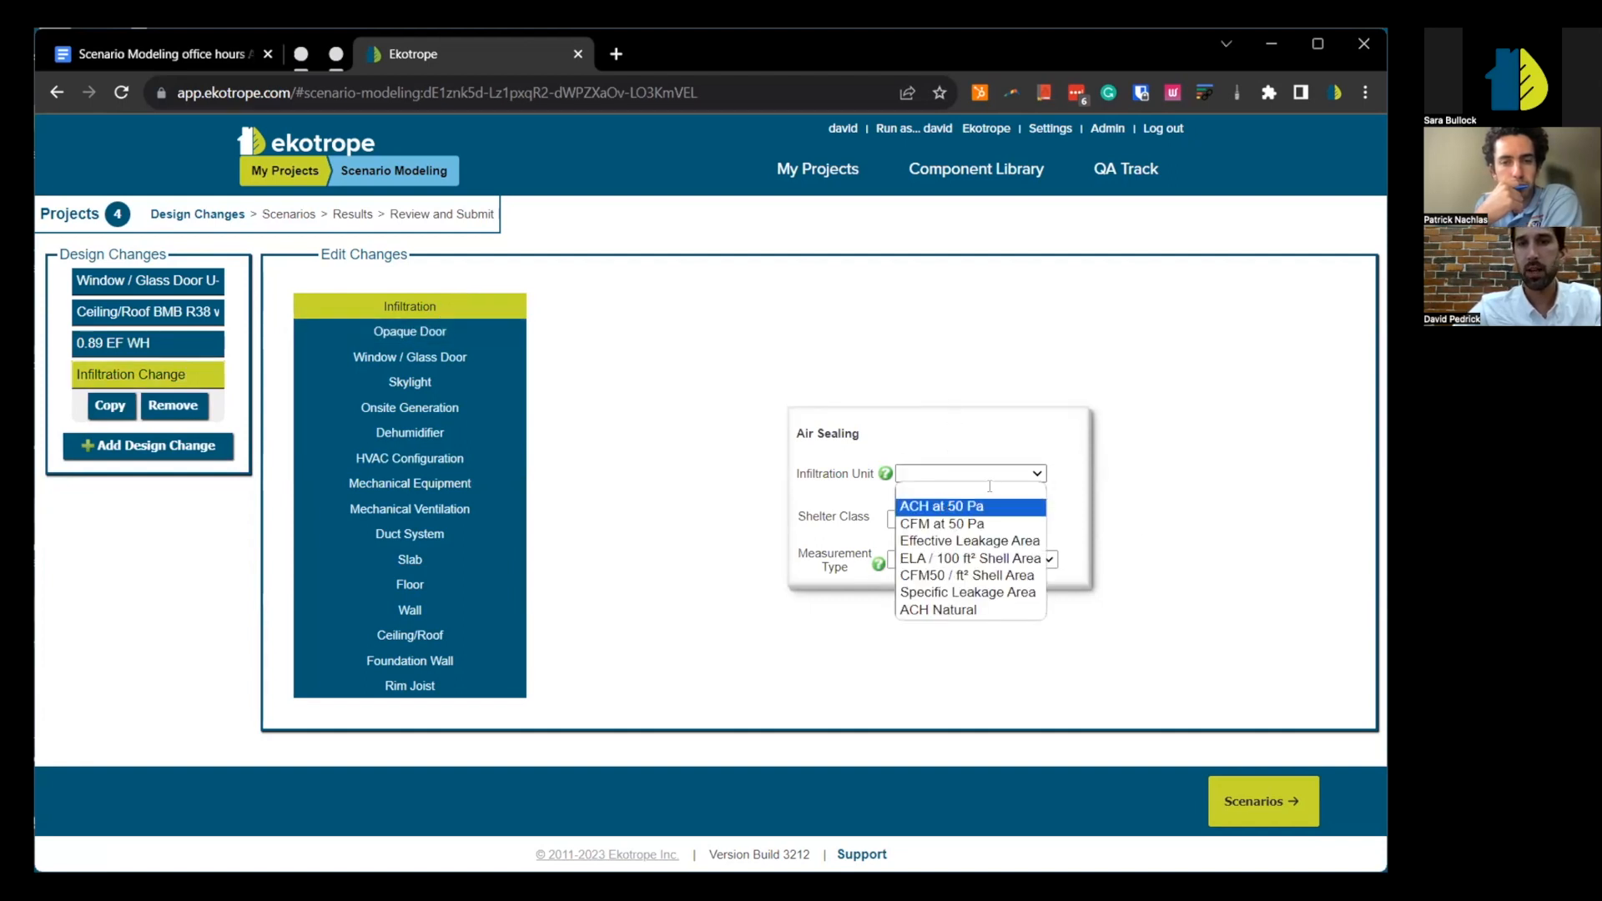
click(941, 506)
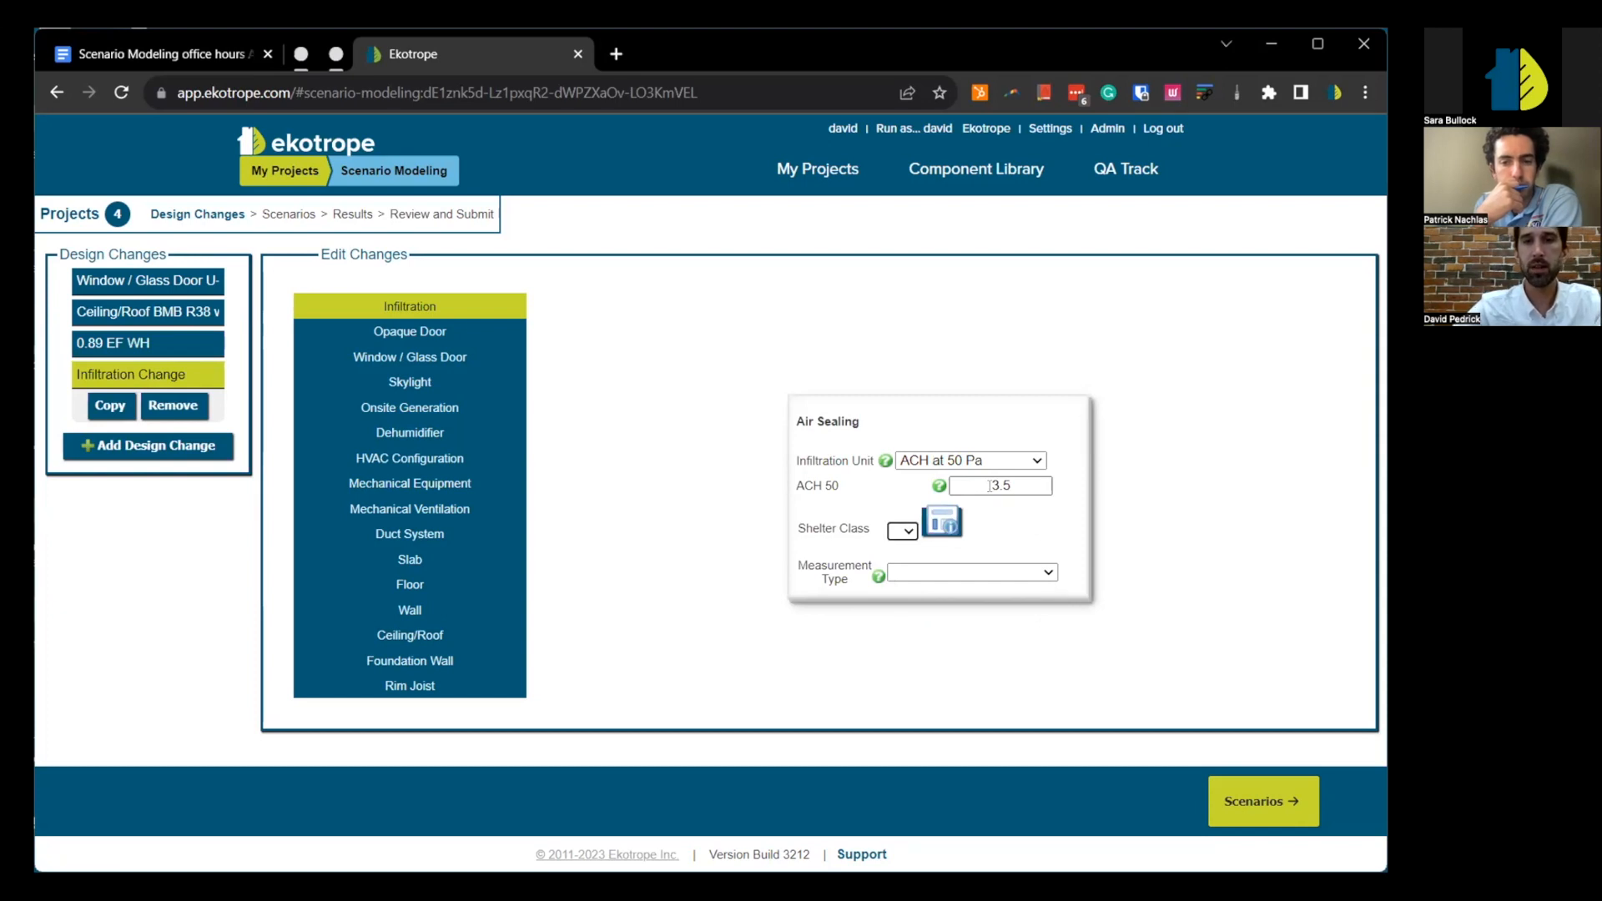
drag(200, 376, 35, 375)
text(3.5 ACH50)
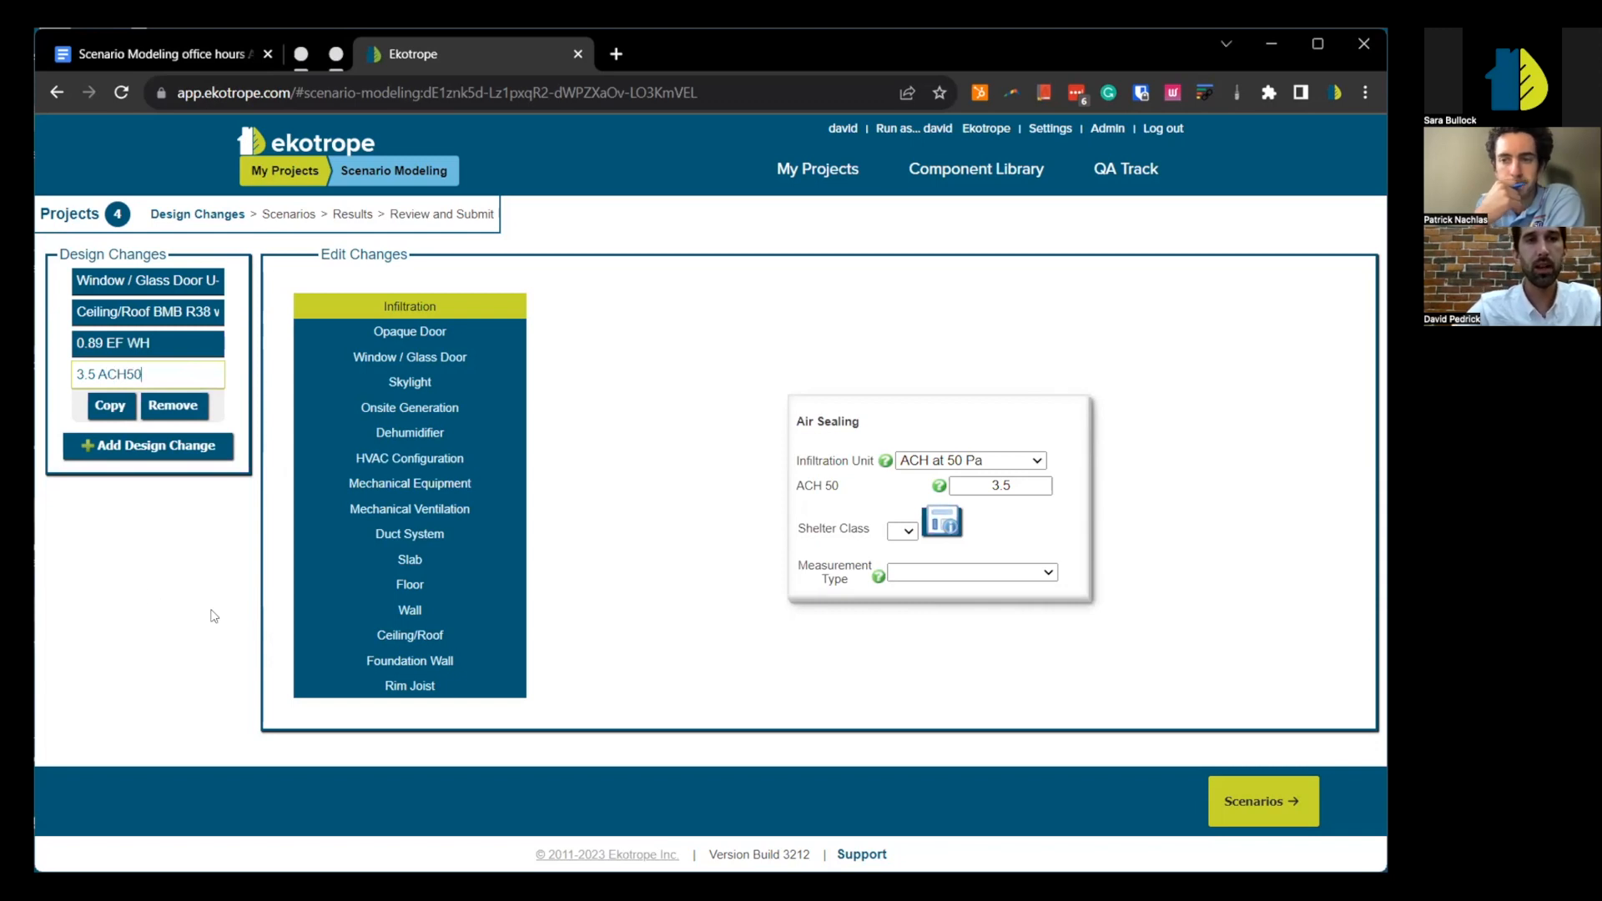
key(Return)
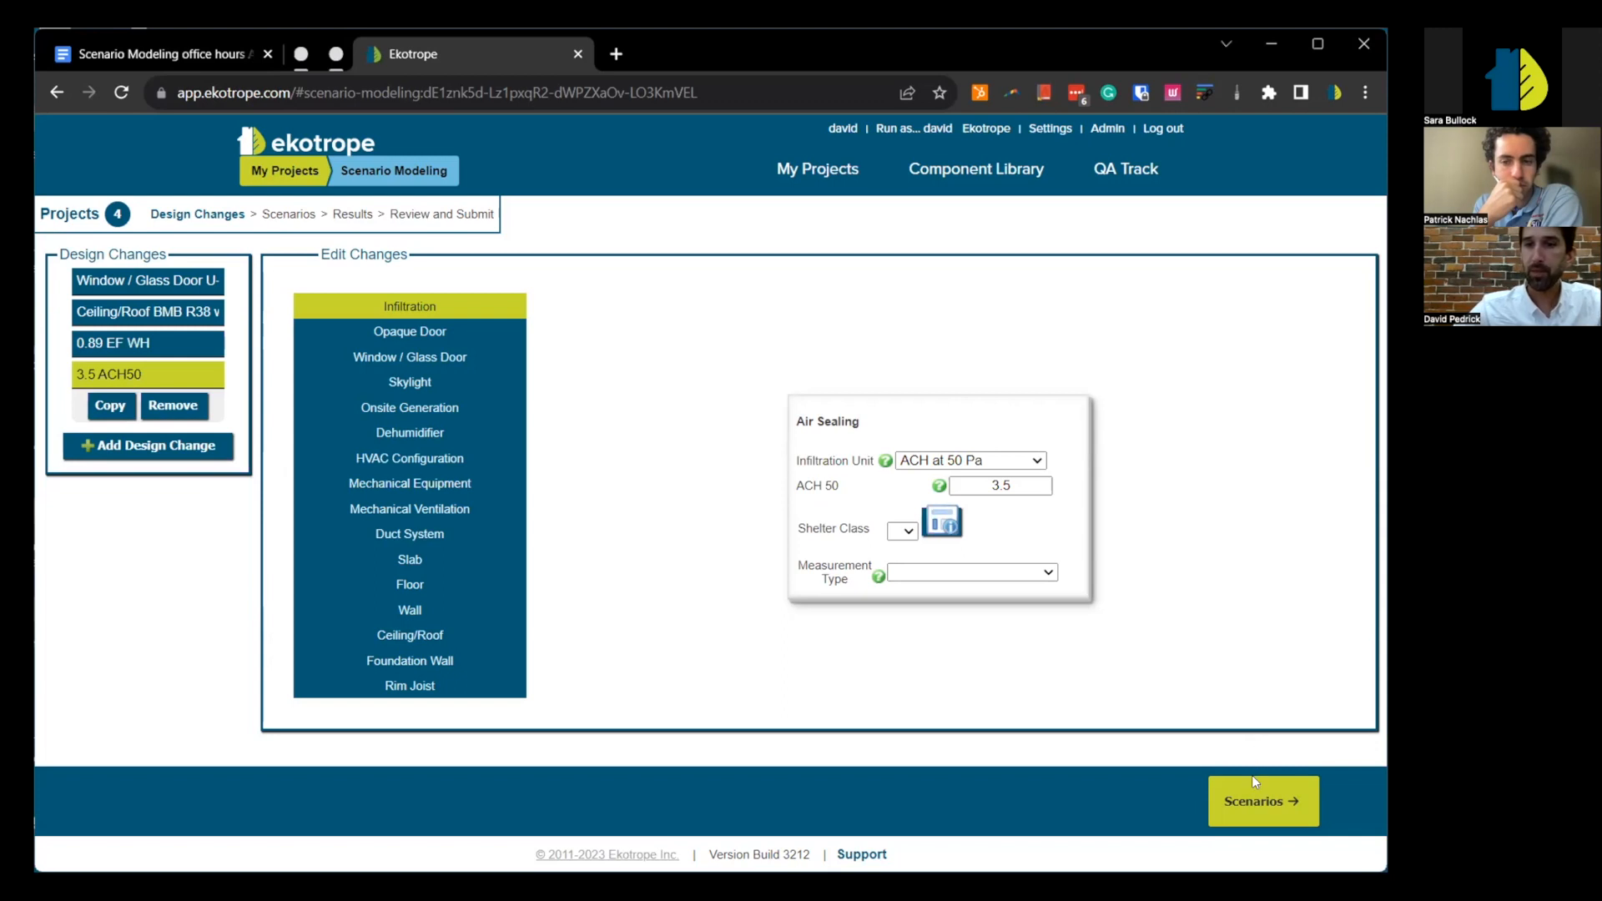
click(1266, 800)
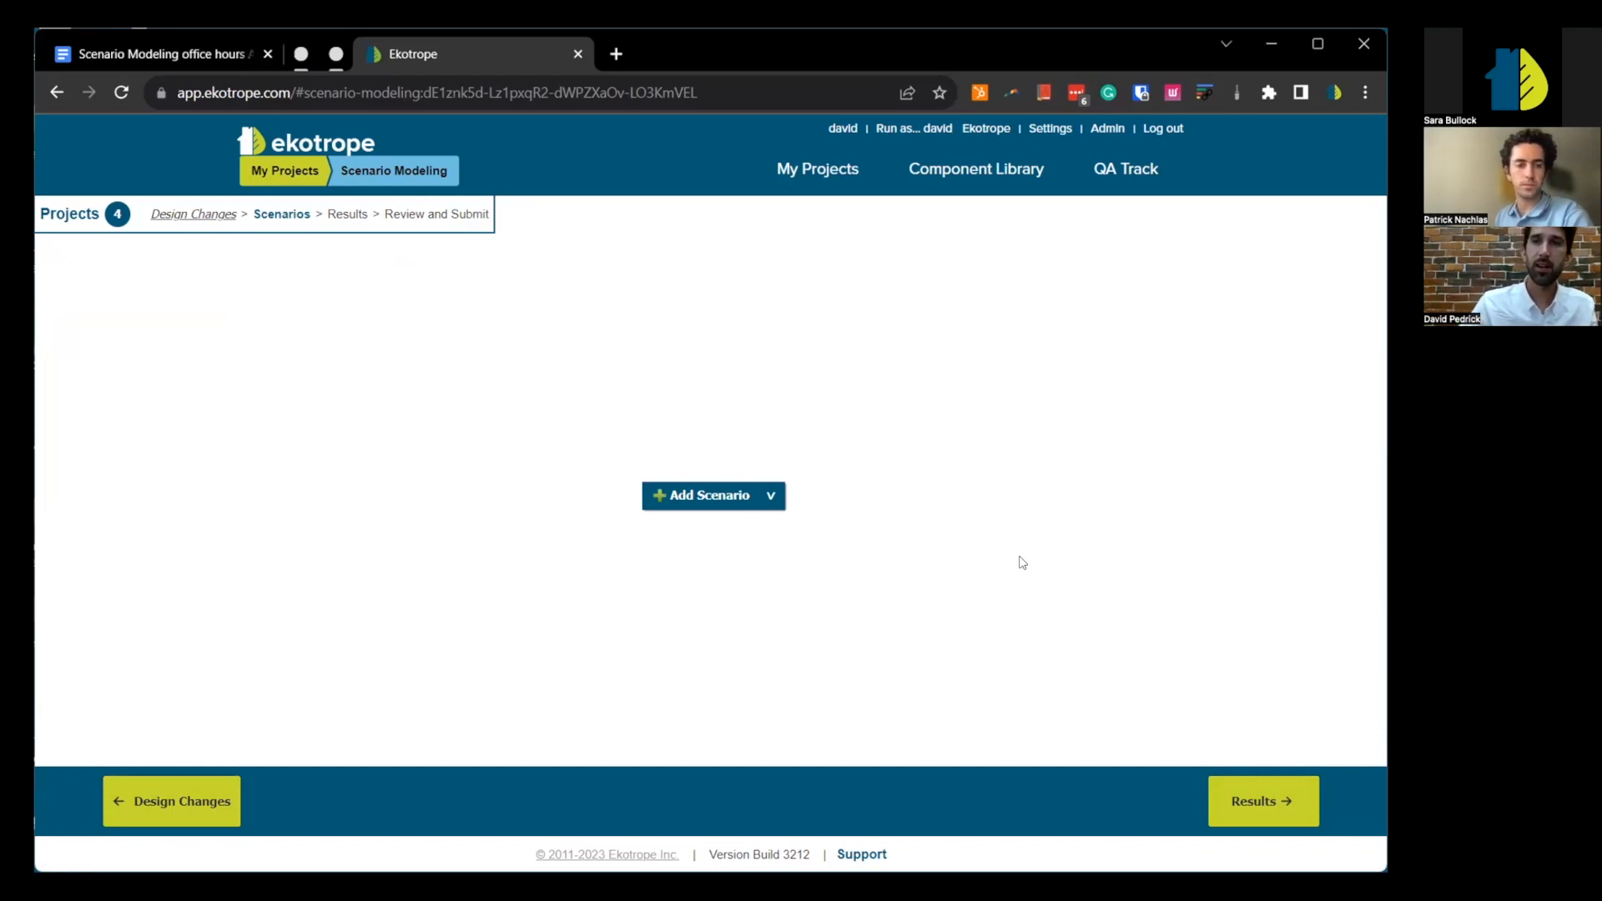
click(742, 500)
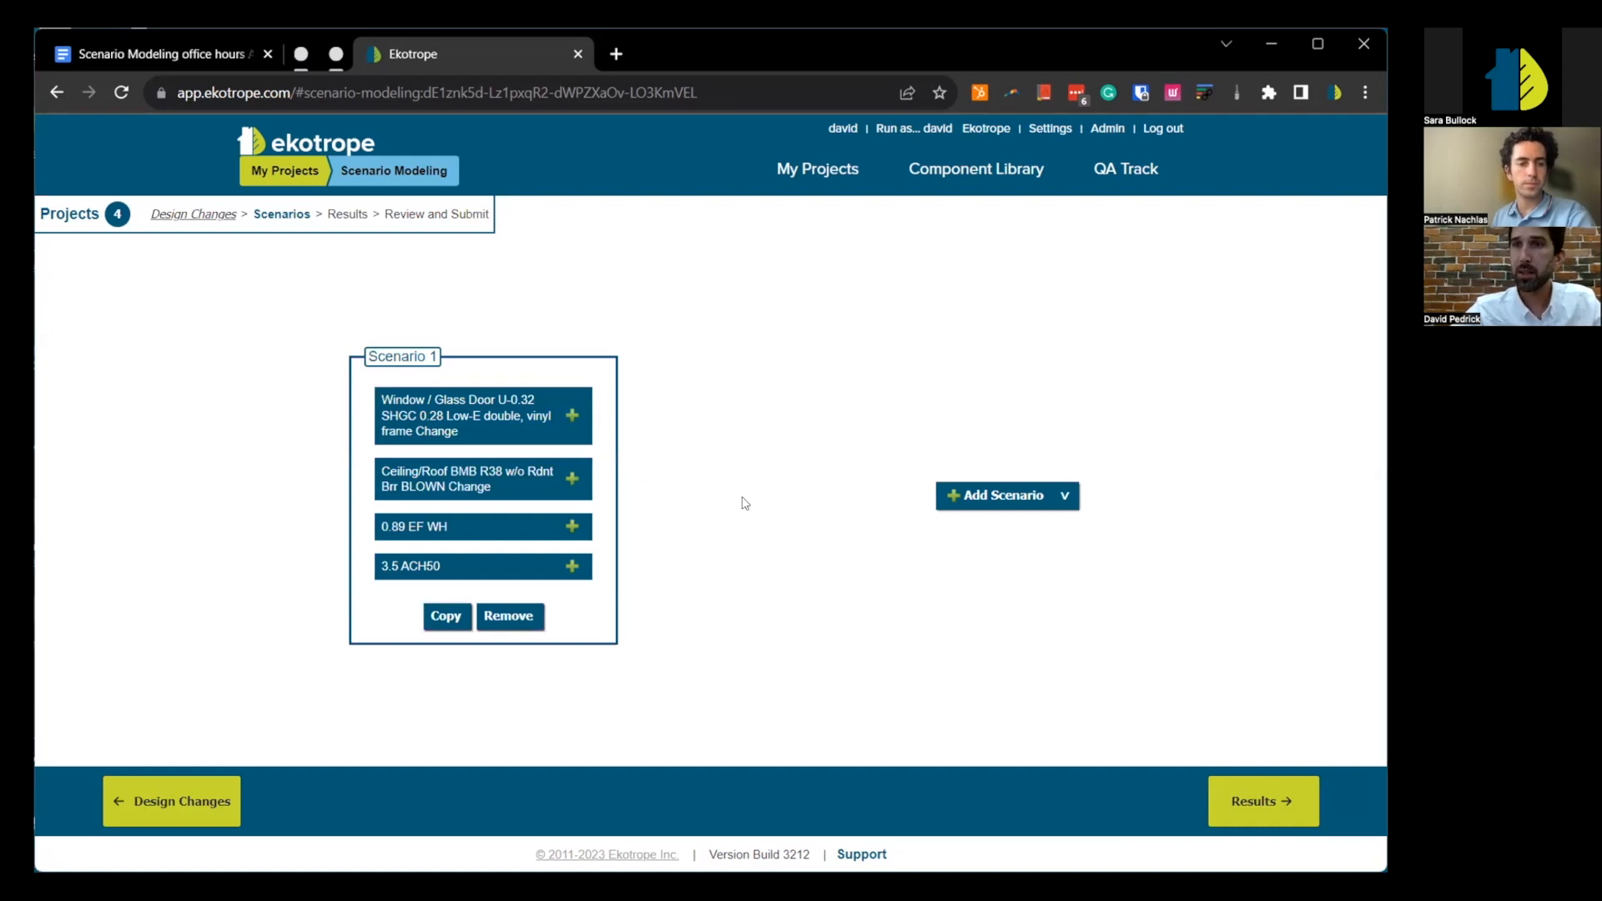
click(573, 416)
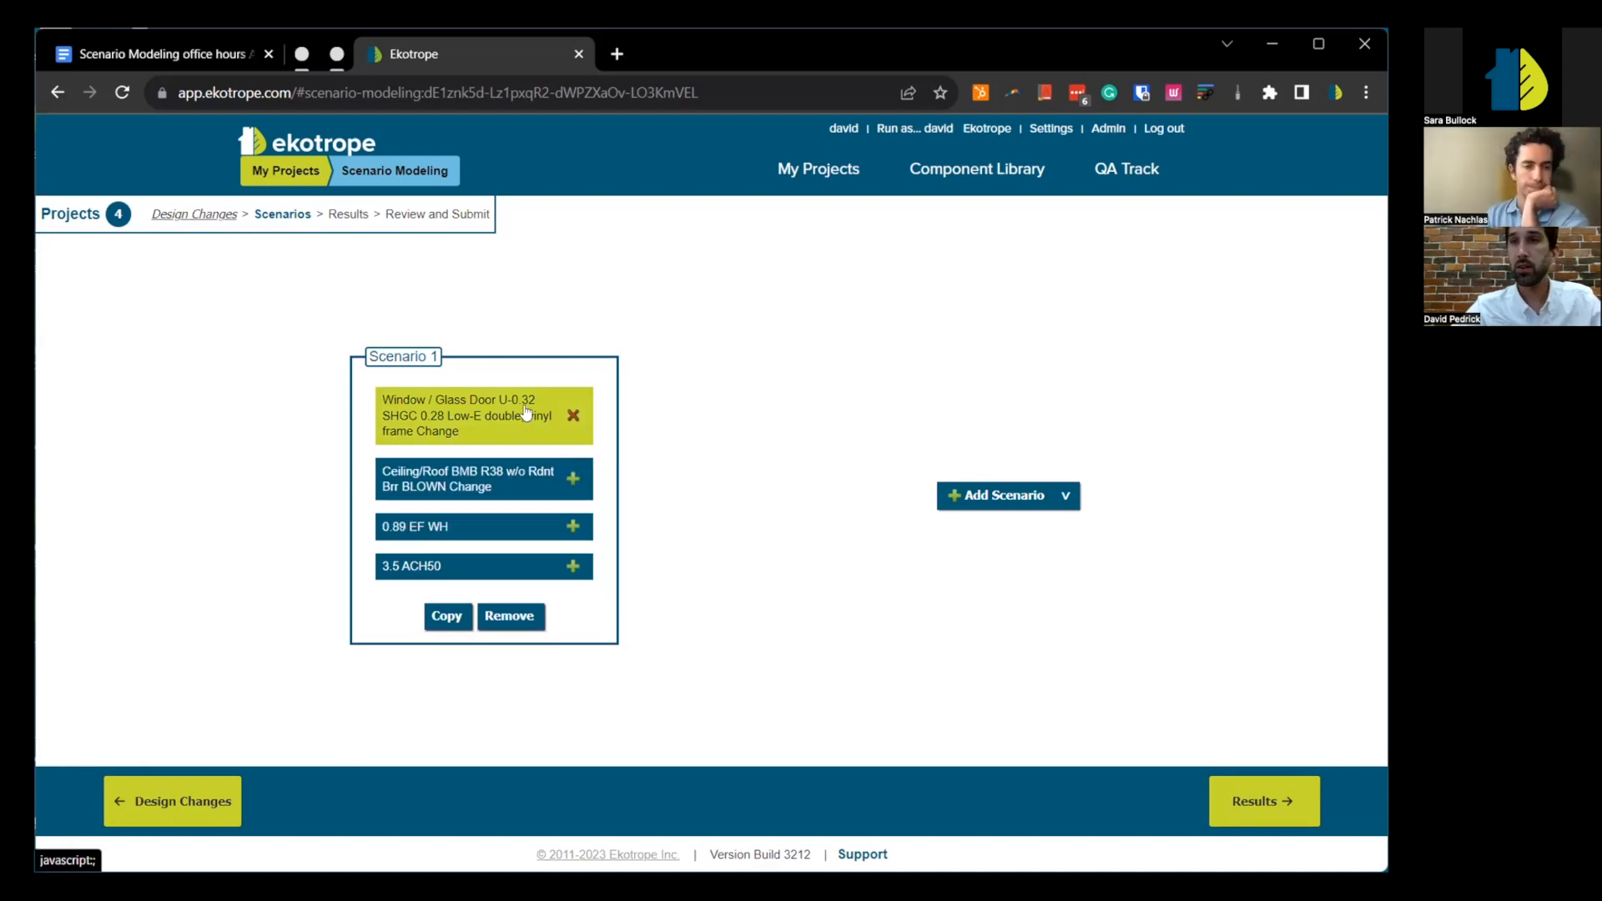
click(519, 618)
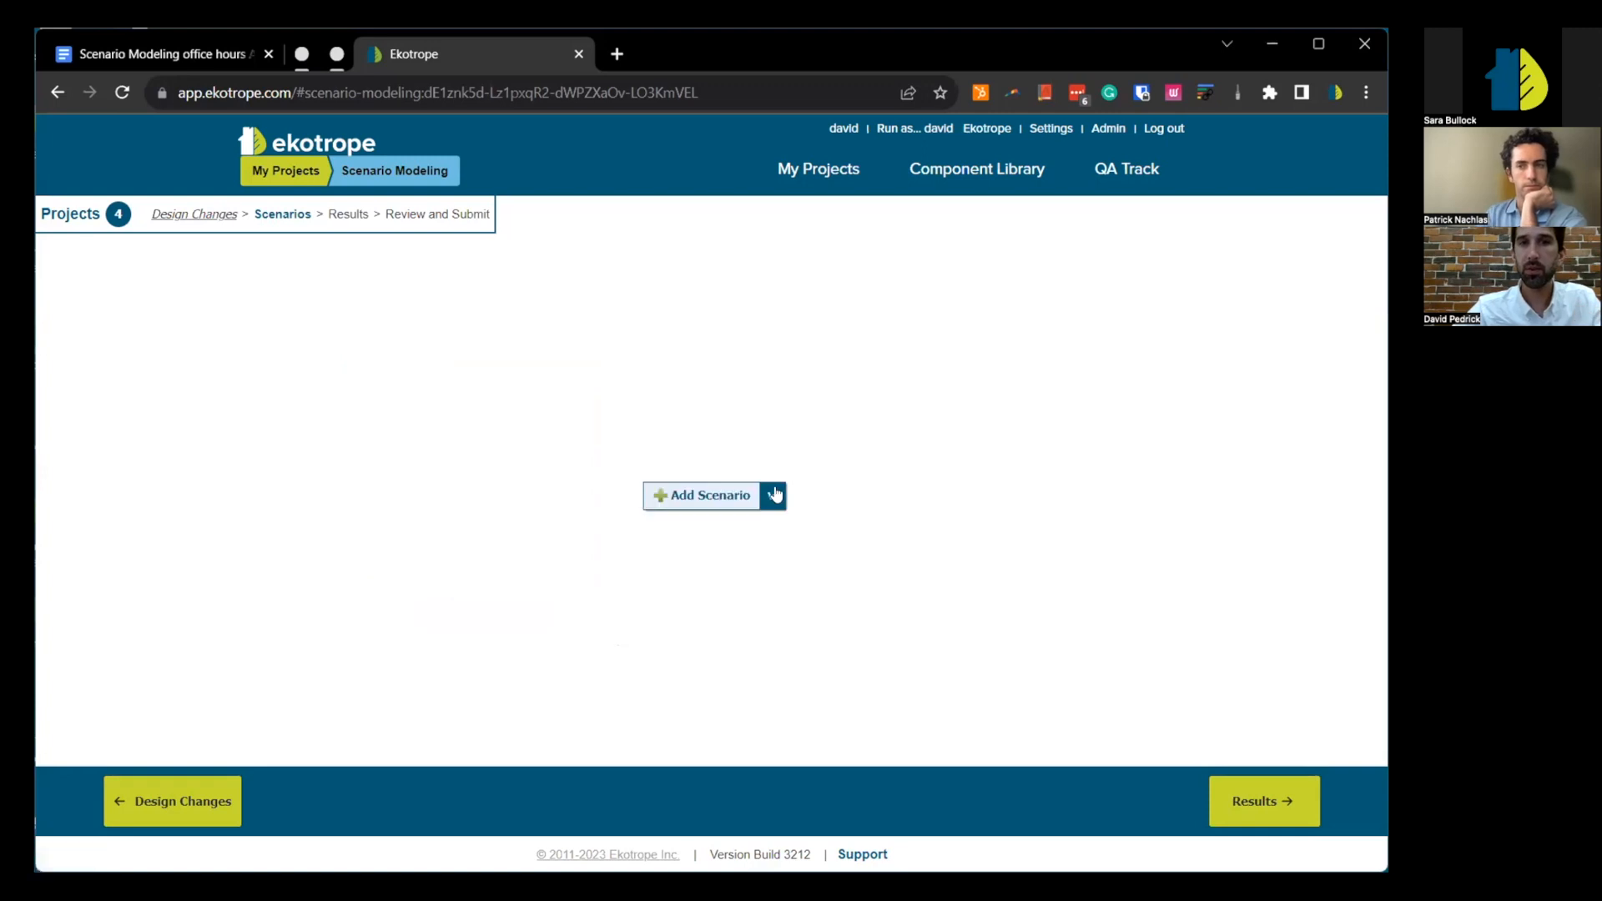
- Add each design change as its own new scenario
click(771, 495)
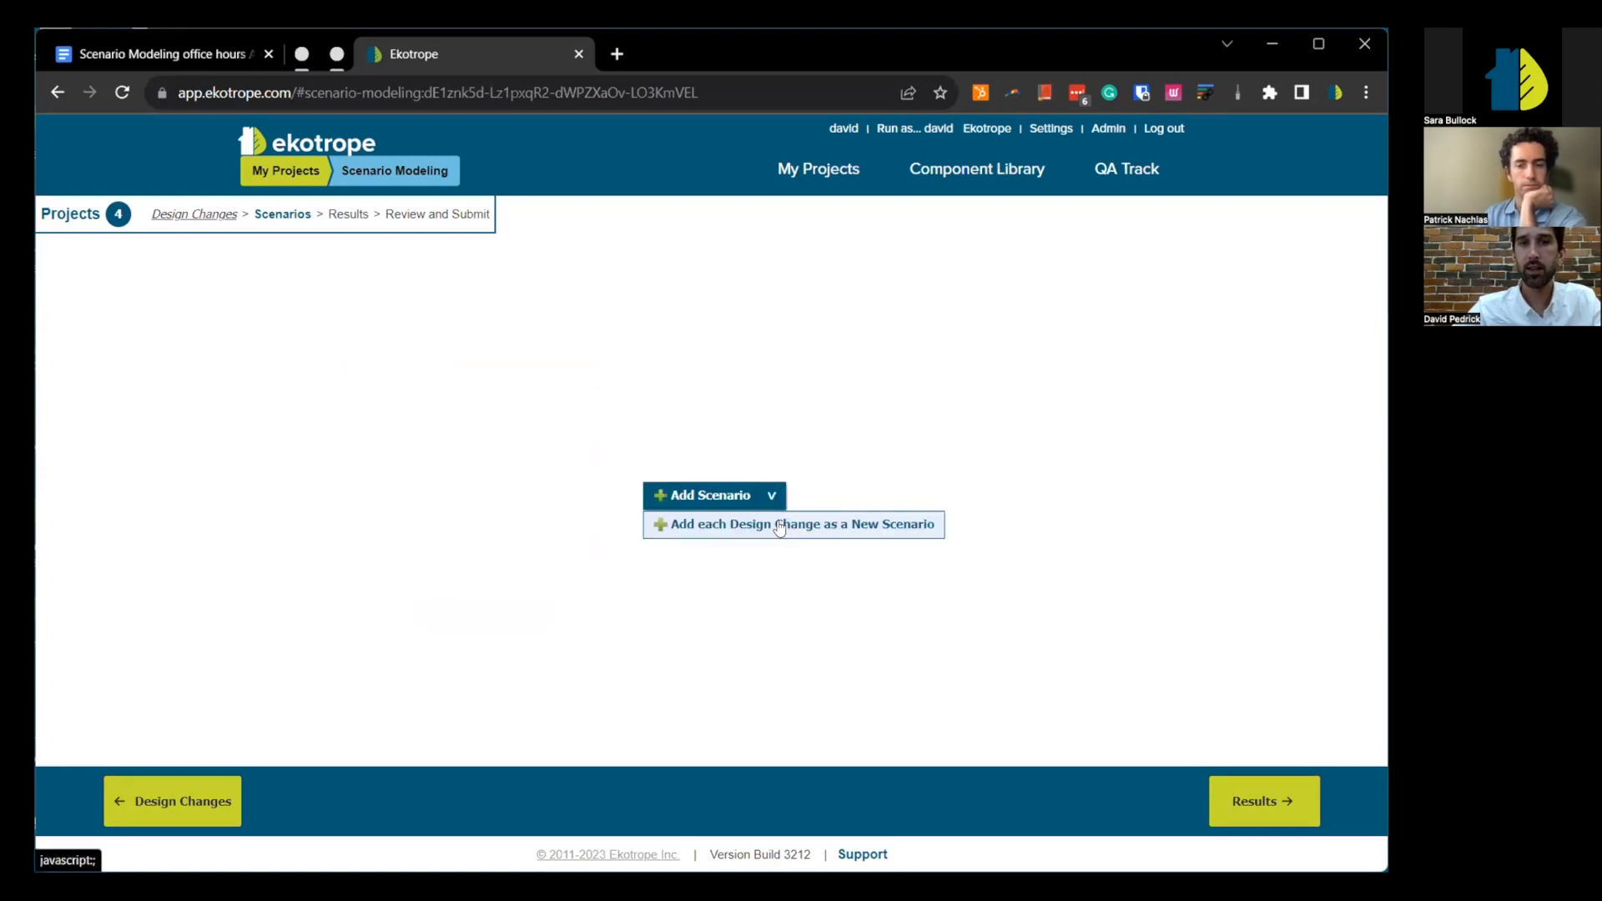
click(781, 525)
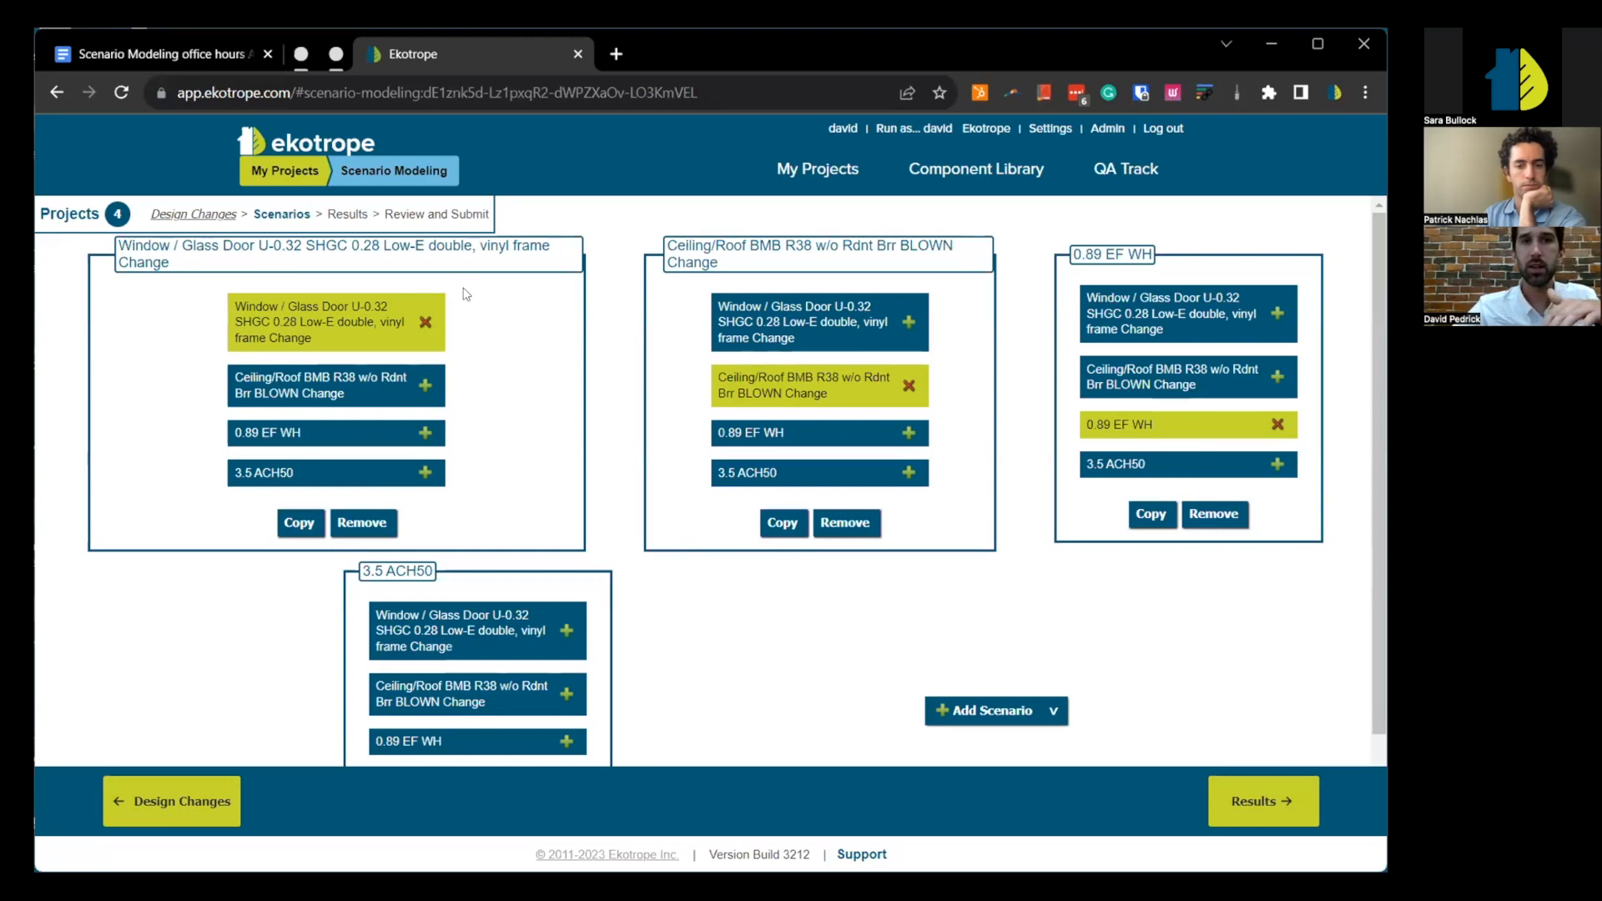
scroll(519, 500, down, 2)
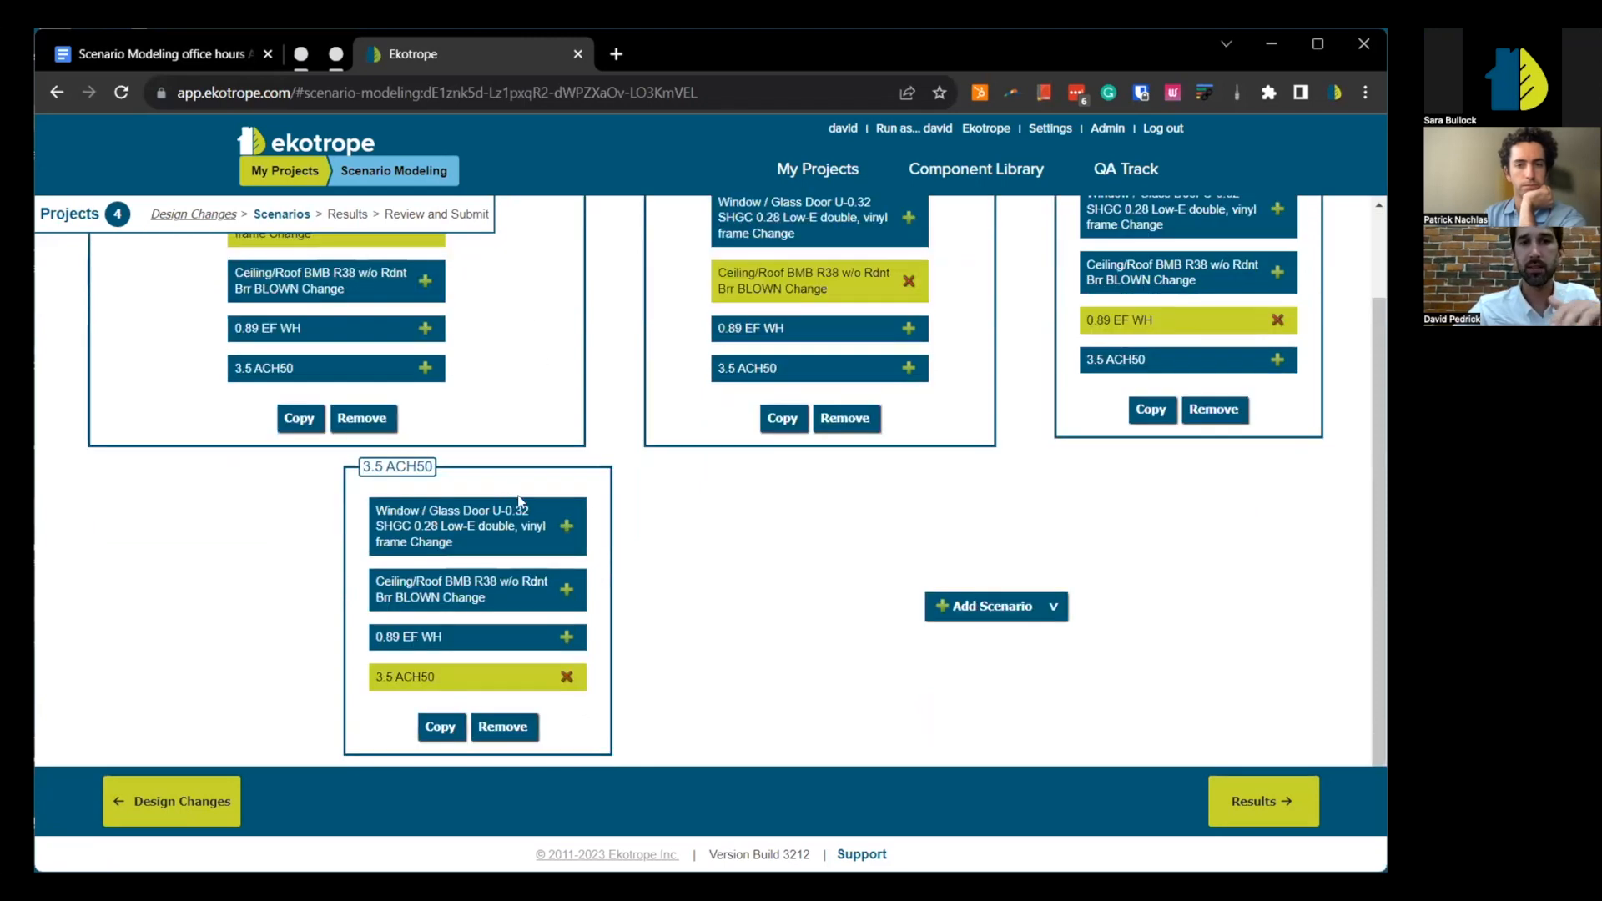
- Add one more scenario that combines the window, ceiling/roof, 0.89 EF WH and 3.5 ACH50 design changes
click(983, 608)
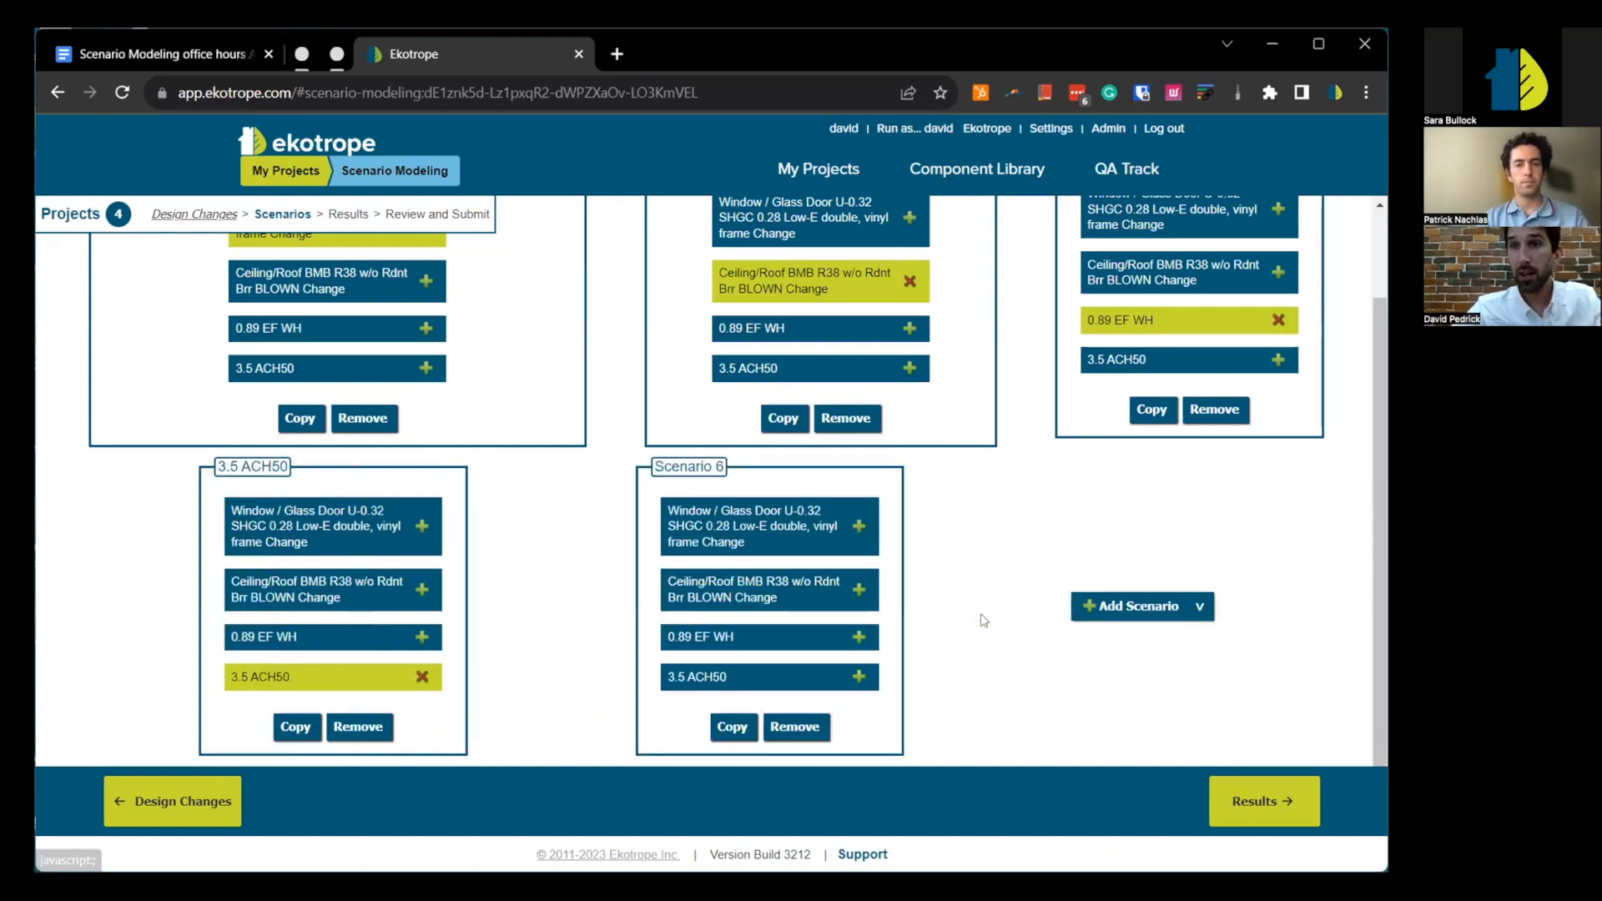
click(822, 534)
click(825, 583)
click(826, 636)
click(828, 676)
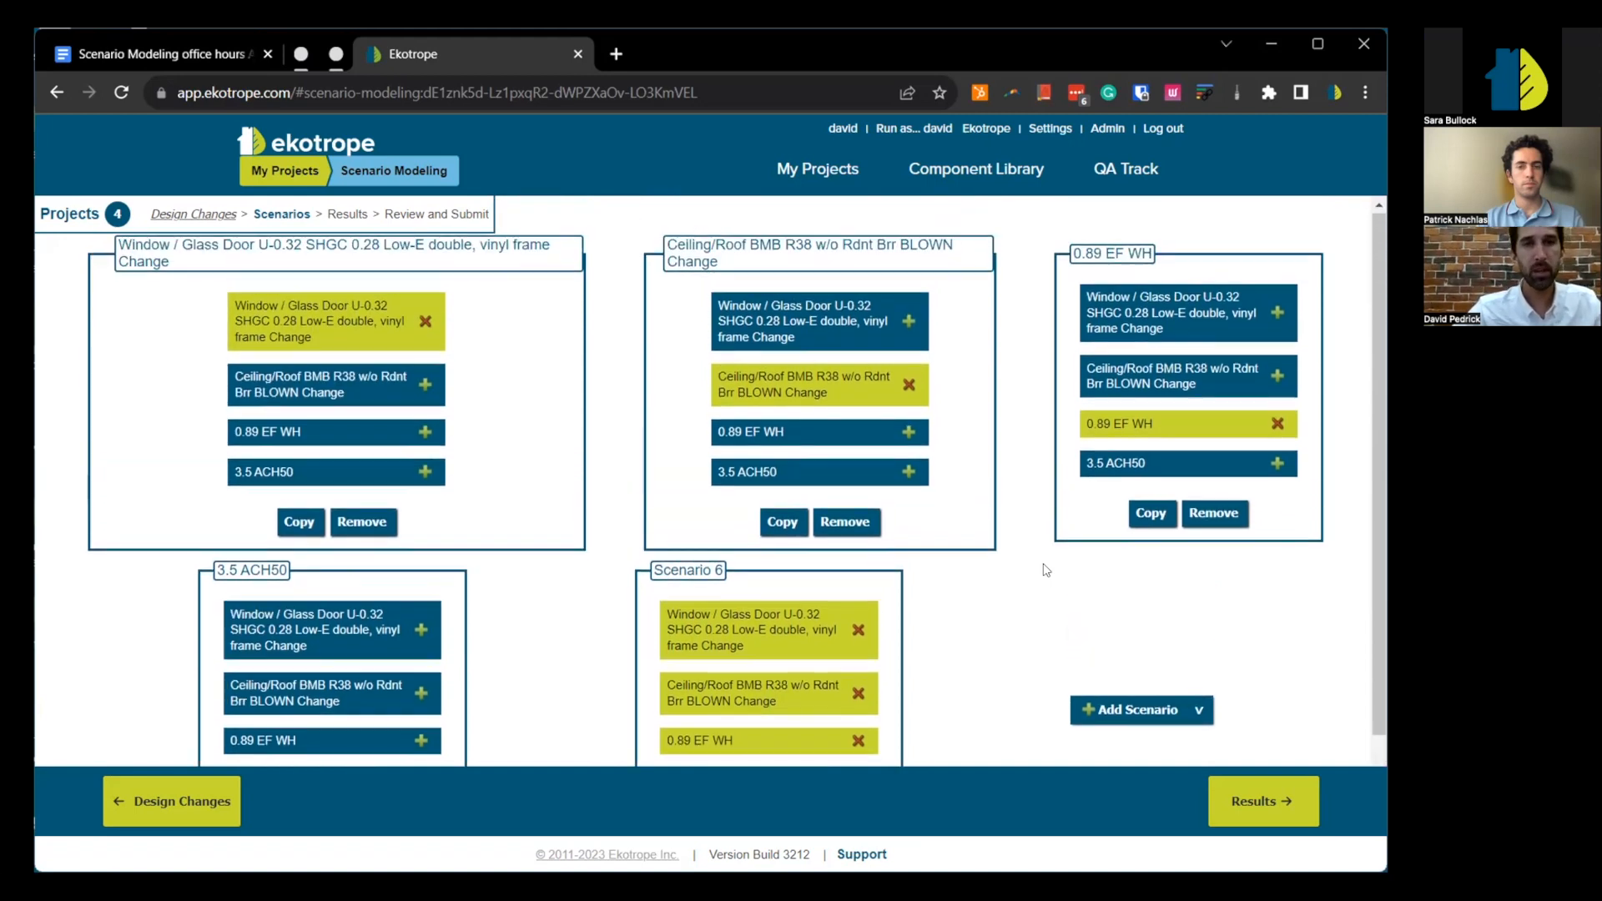
scroll(1047, 571, up, 2)
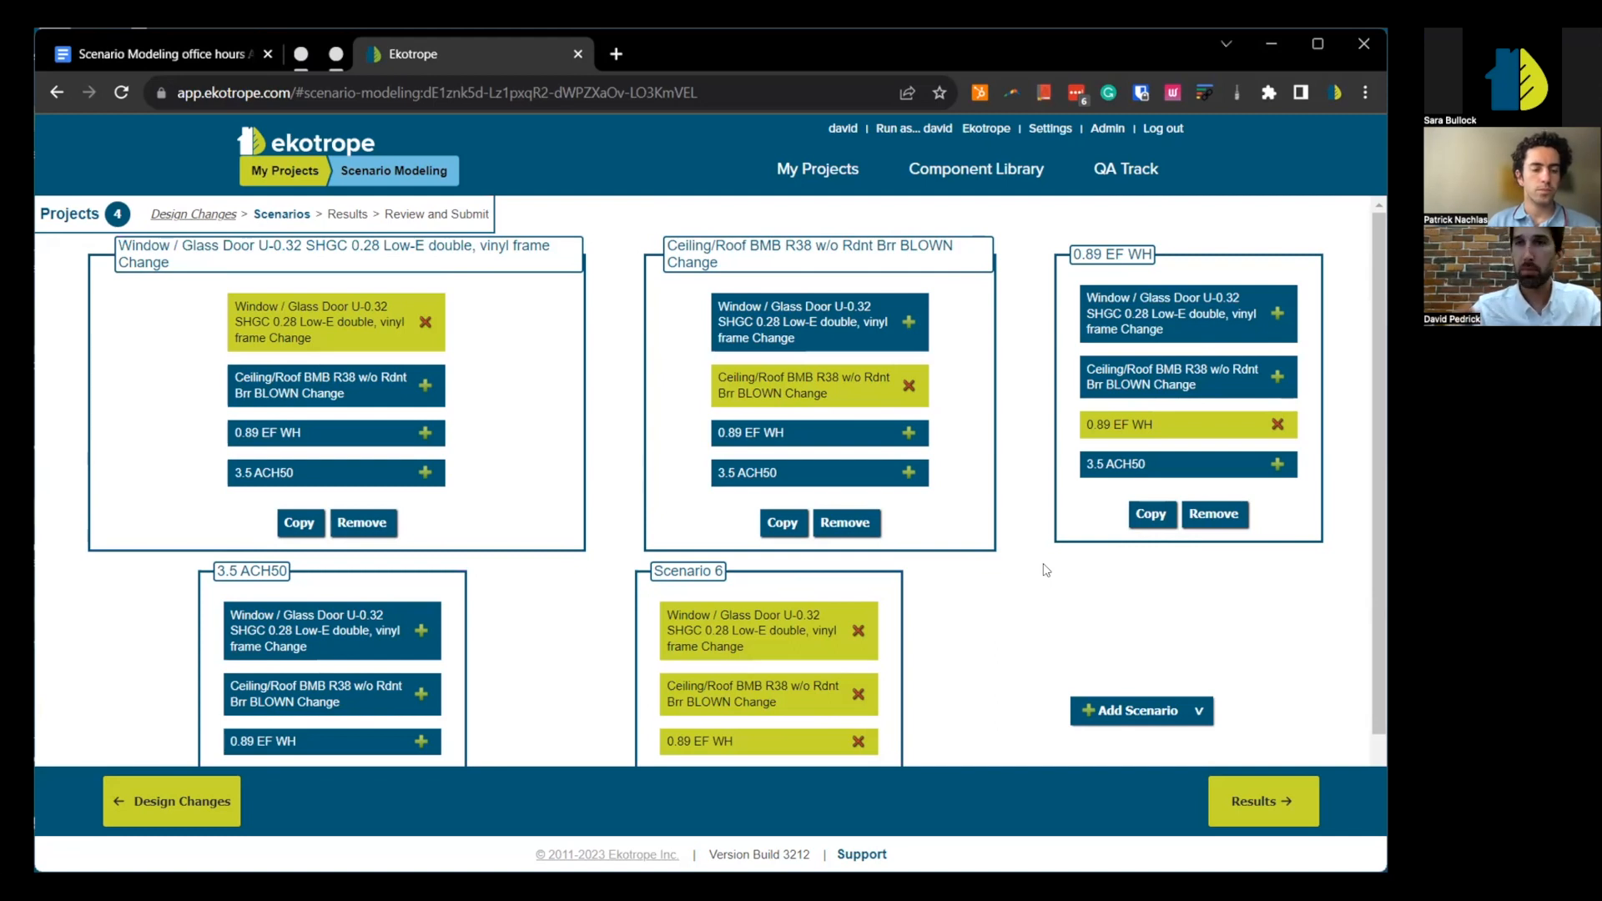
scroll(1045, 624, down, 2)
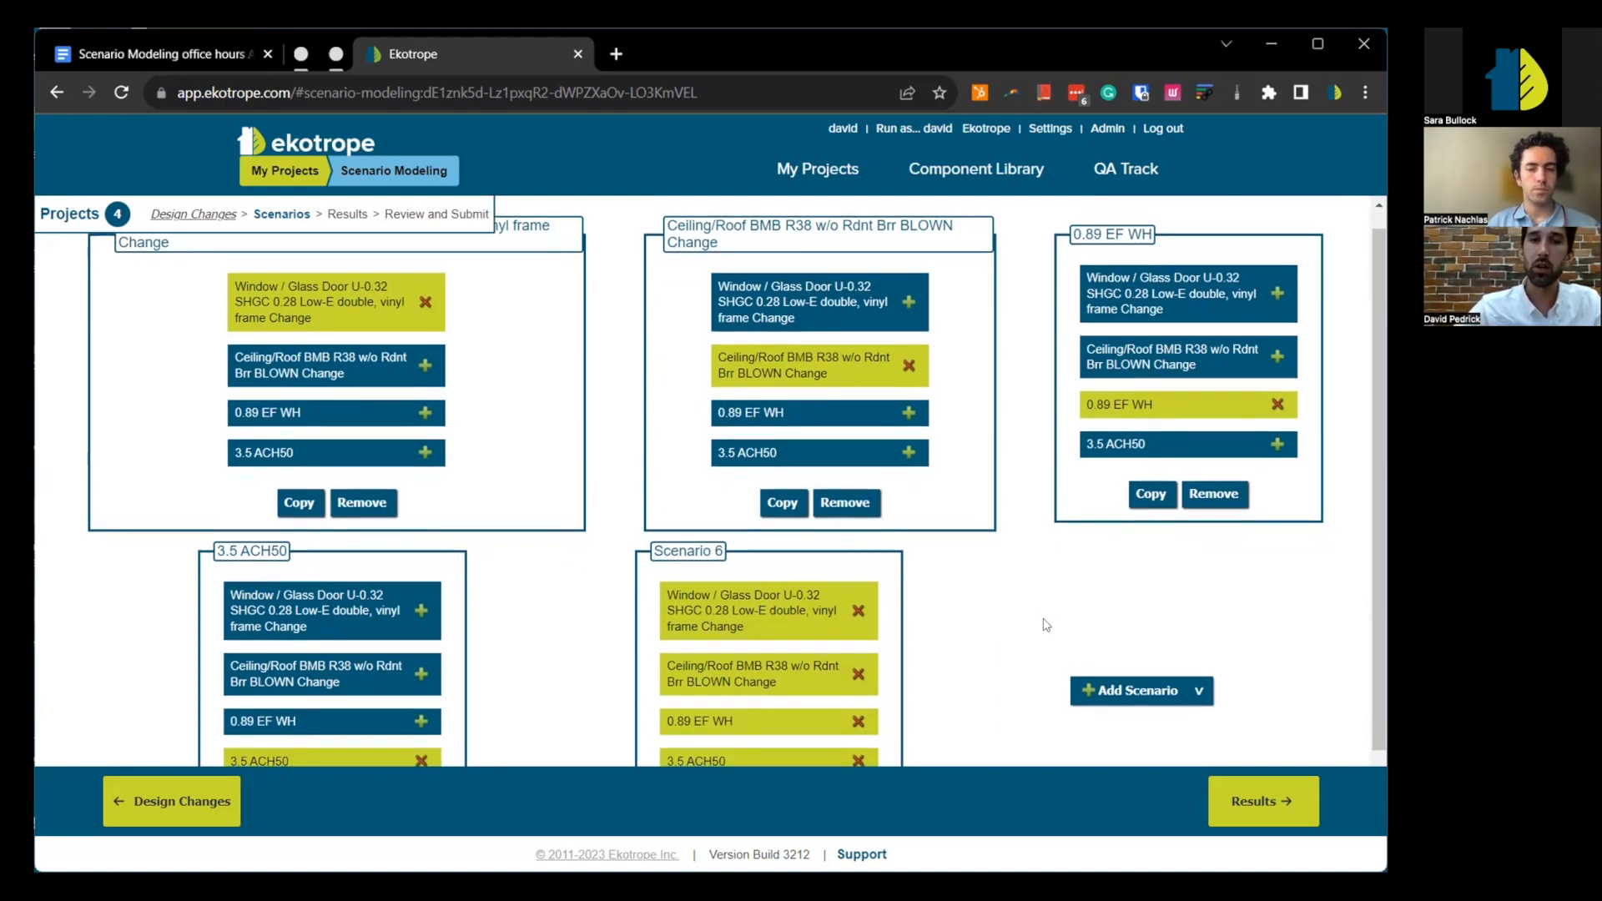
scroll(1045, 624, up, 2)
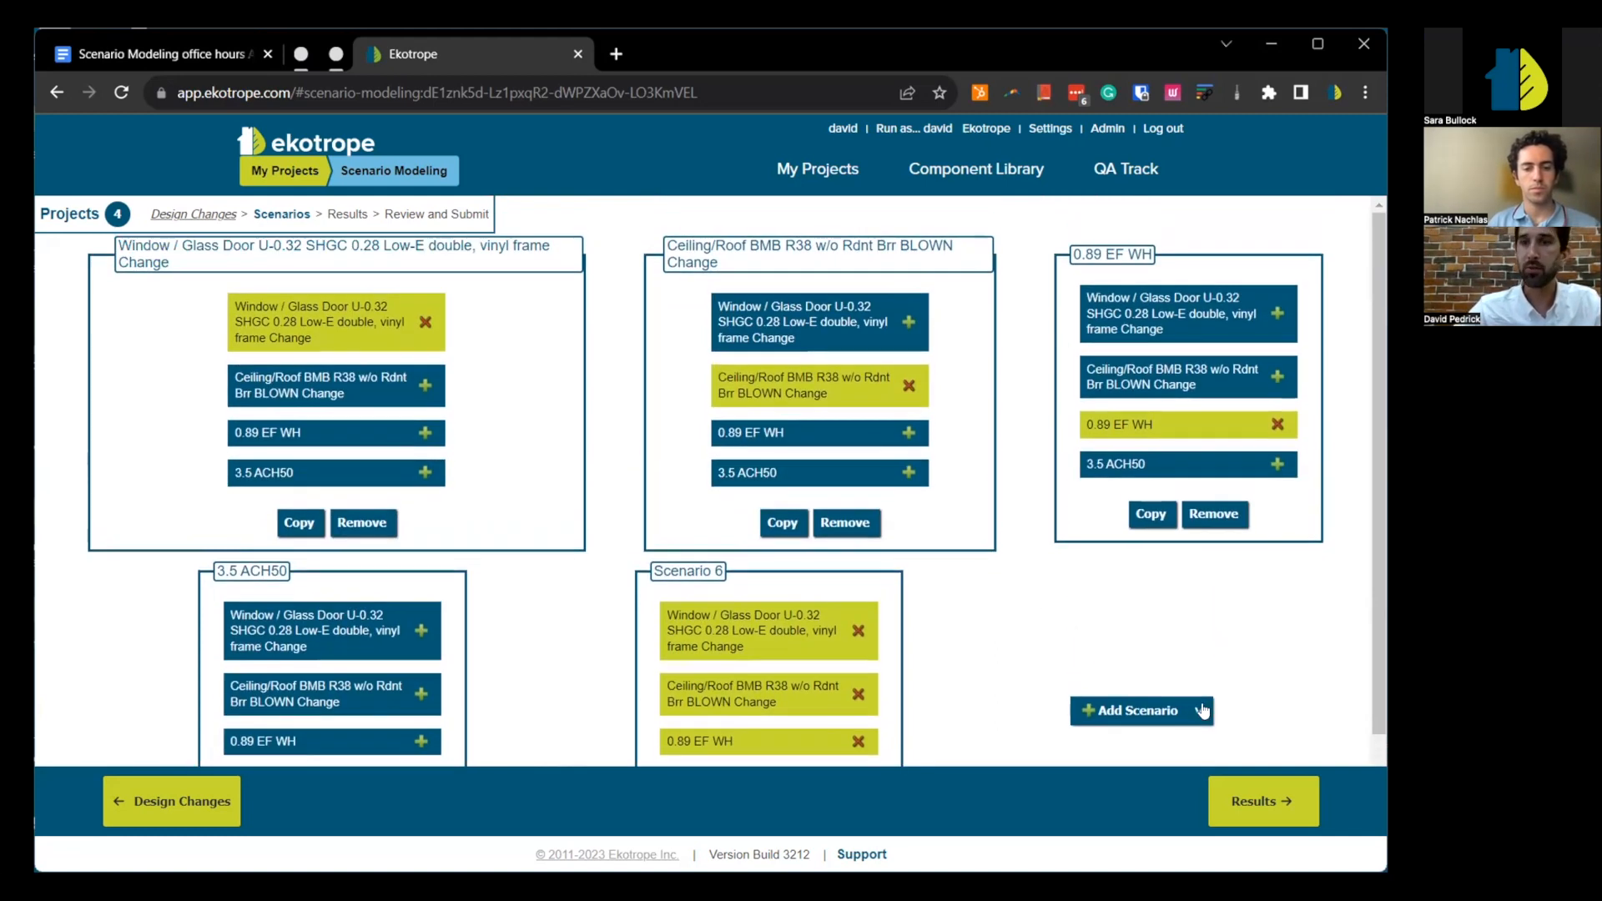
- Choose Texas HB3215, IECC 2015 ERI and HERS Score as the results to evaluate for the scenarios
click(1259, 814)
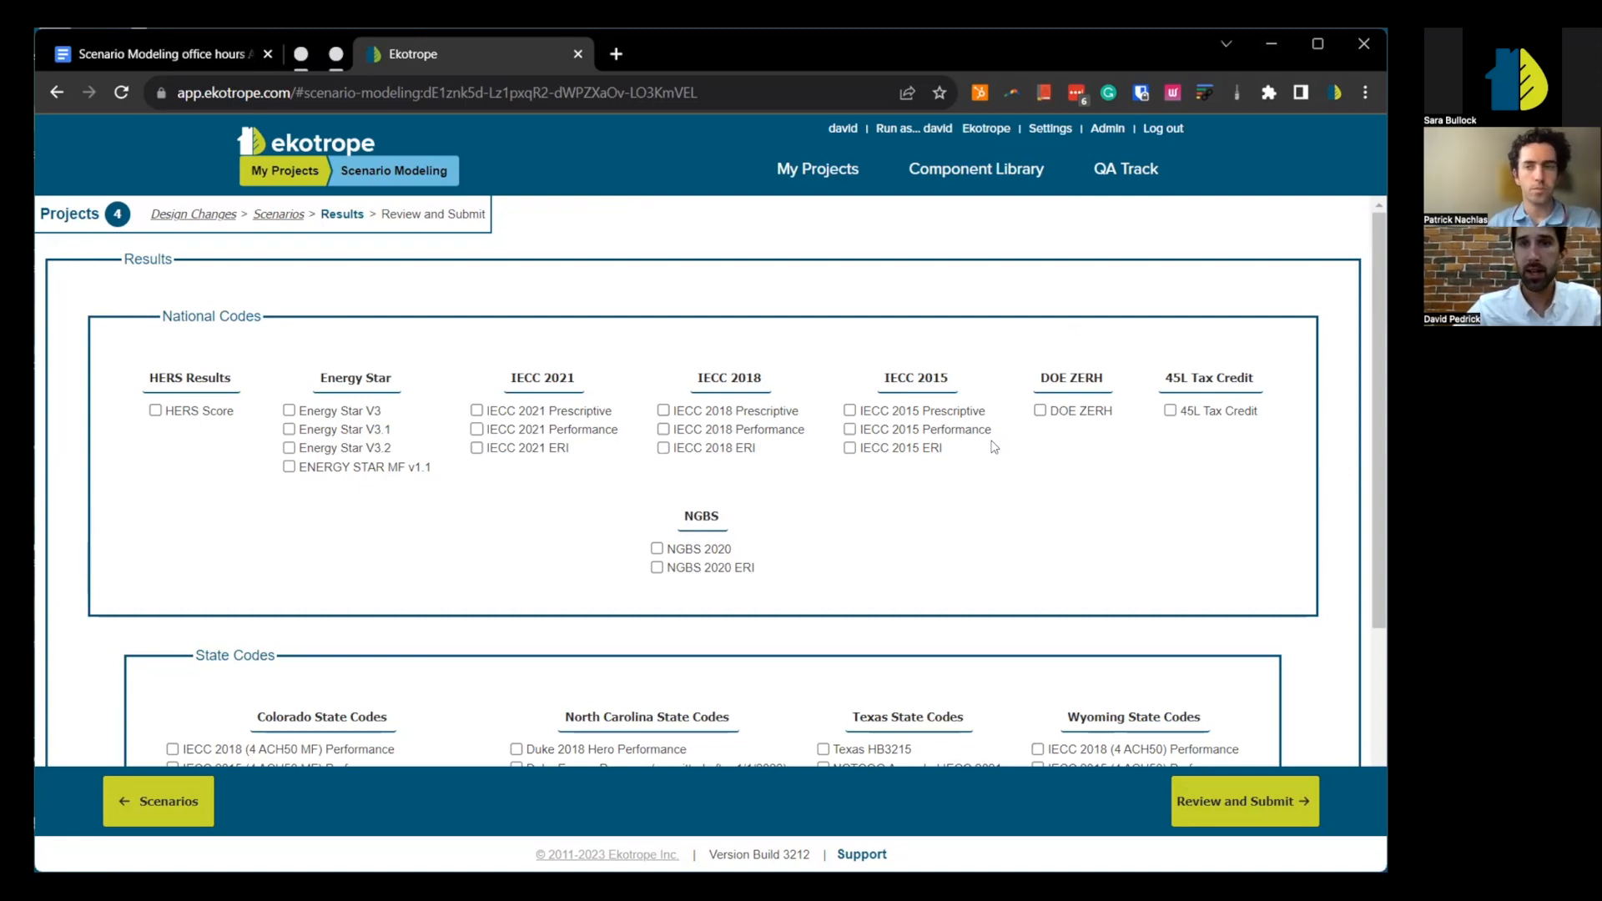
scroll(927, 503, down, 3)
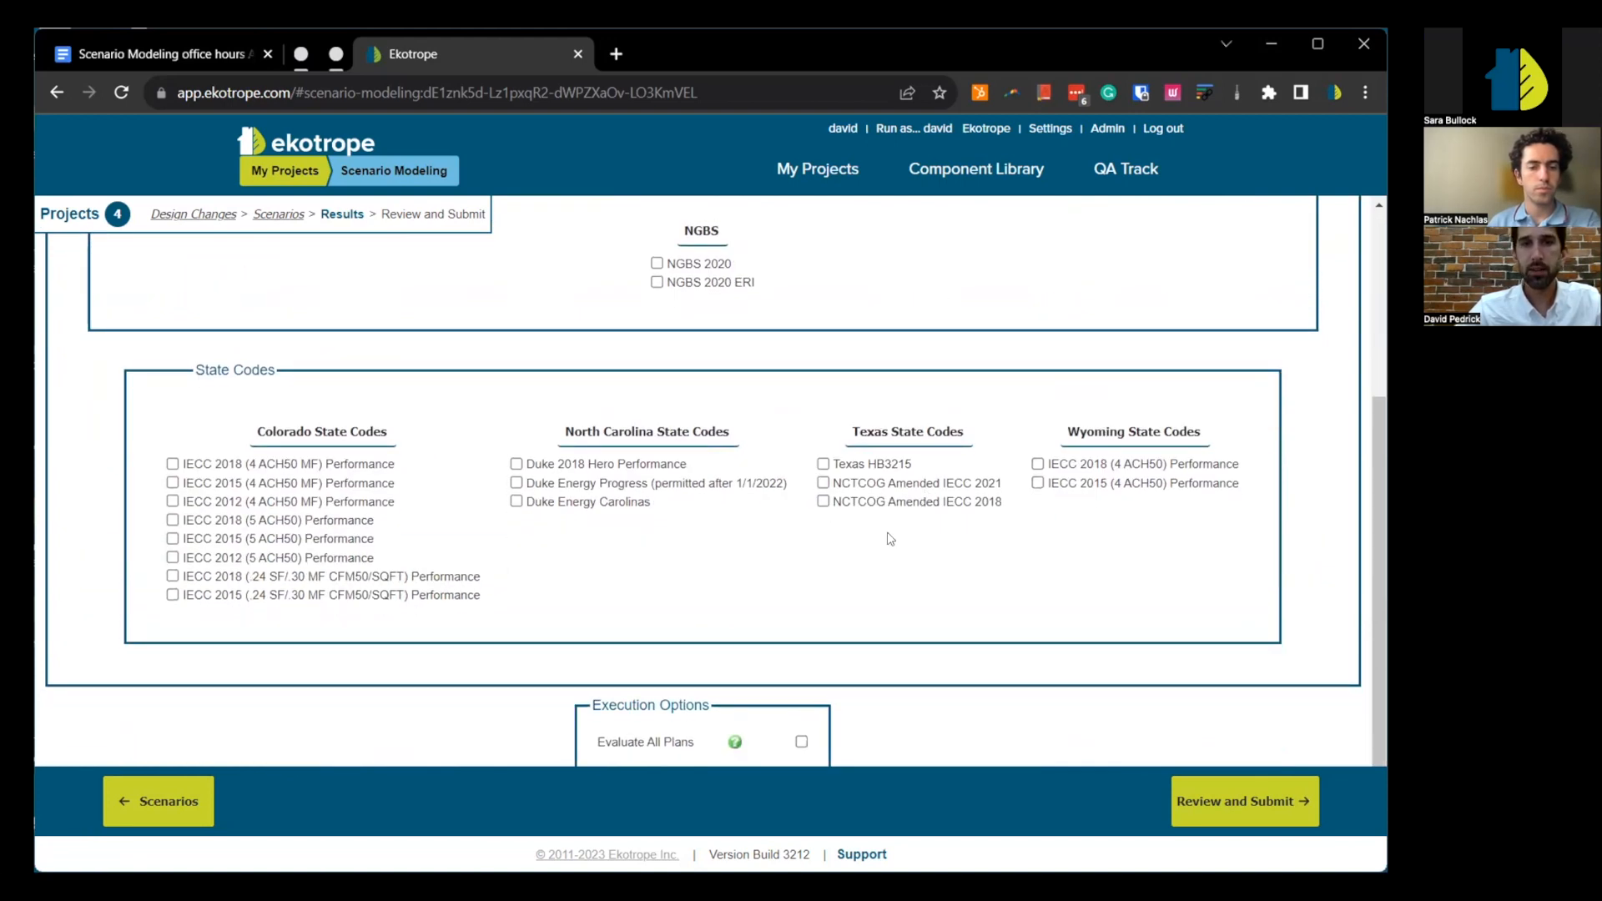
scroll(891, 538, up, 2)
scroll(891, 538, down, 1)
click(823, 614)
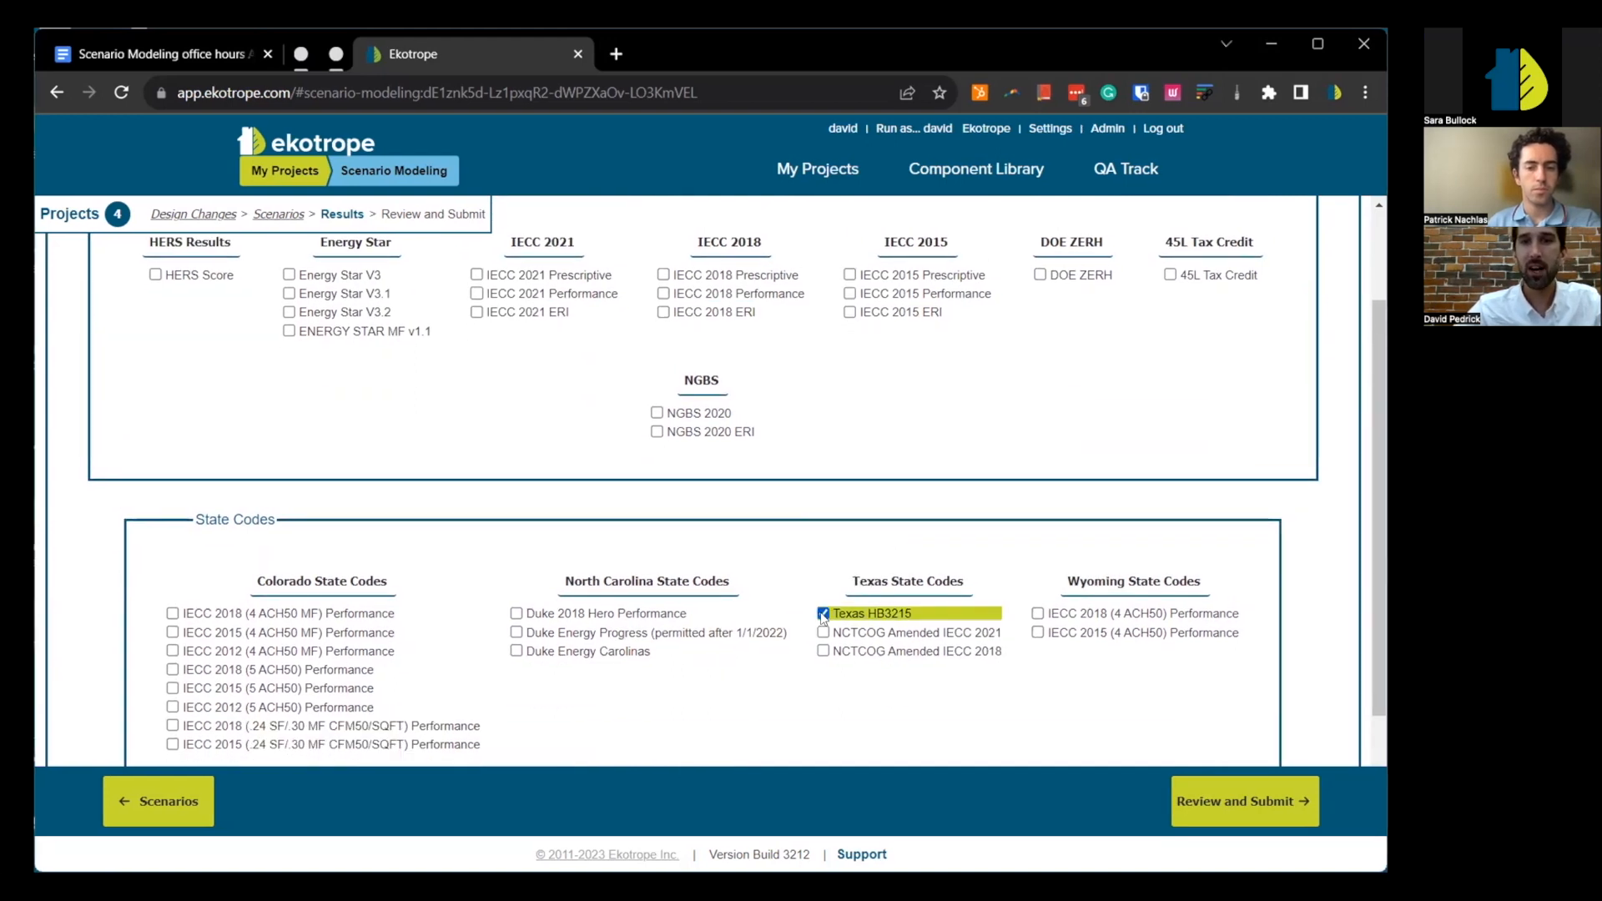
scroll(767, 398, up, 1)
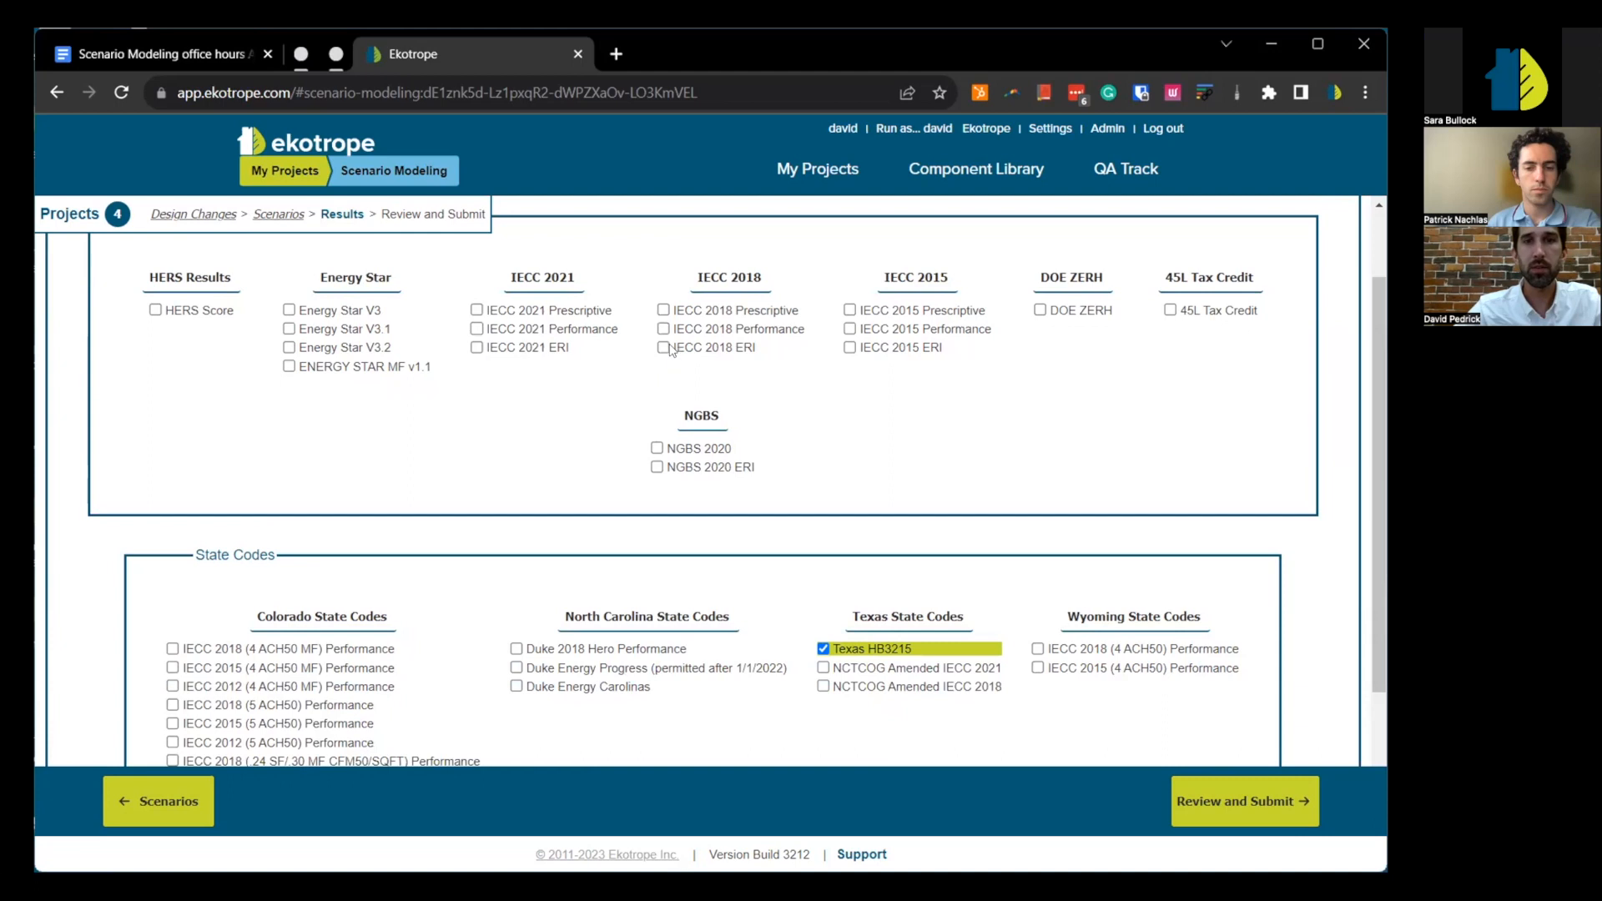
click(850, 347)
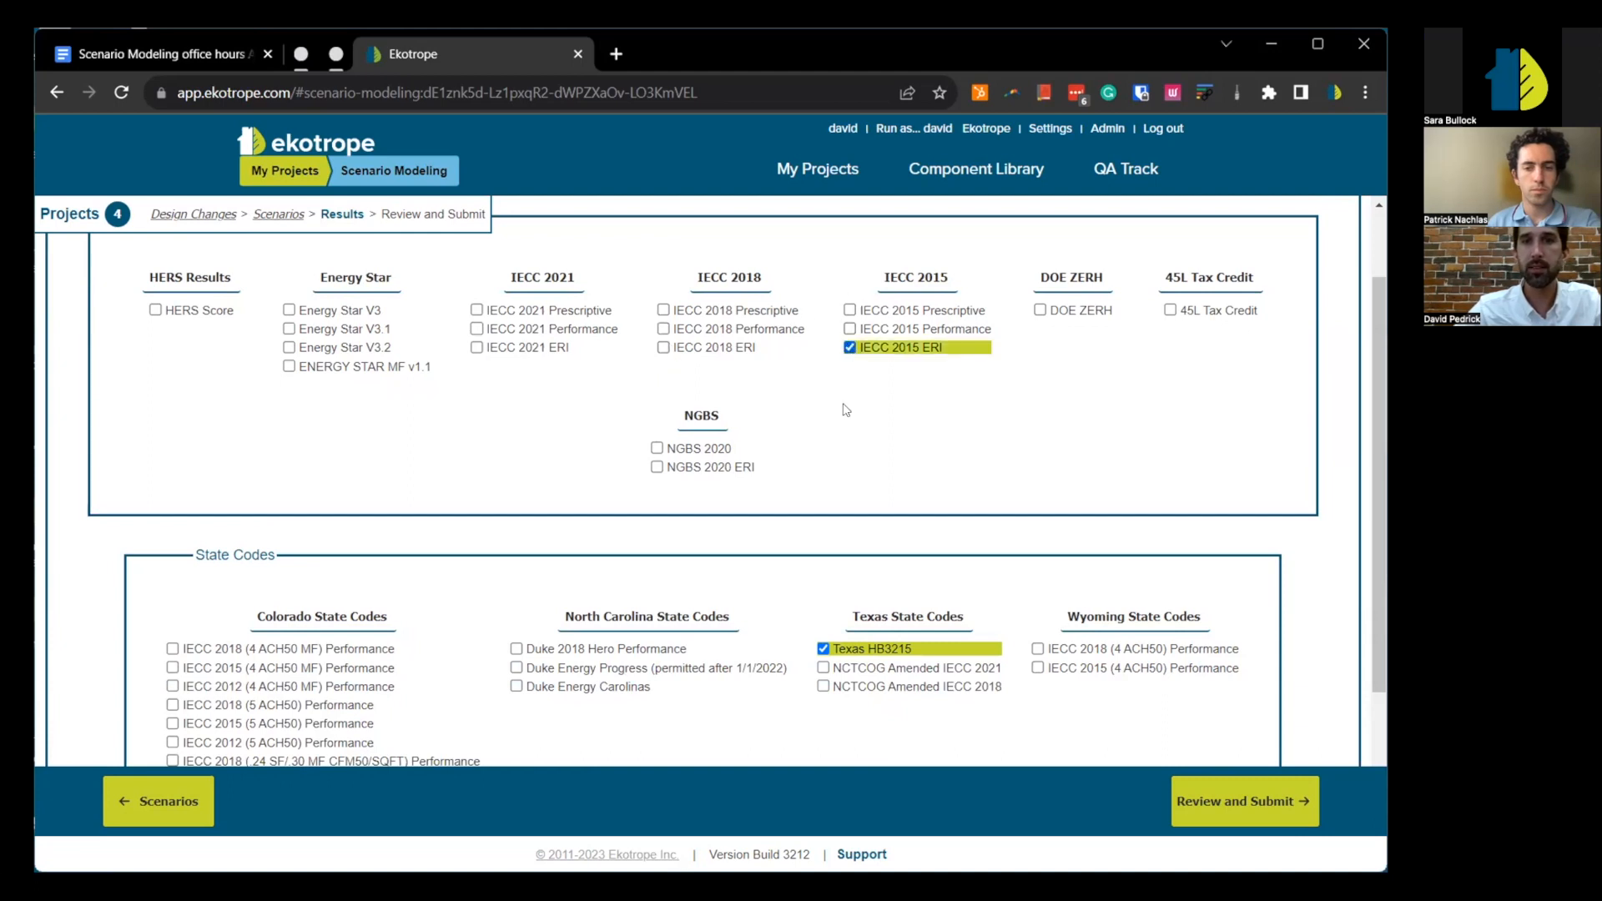
scroll(849, 429, up, 1)
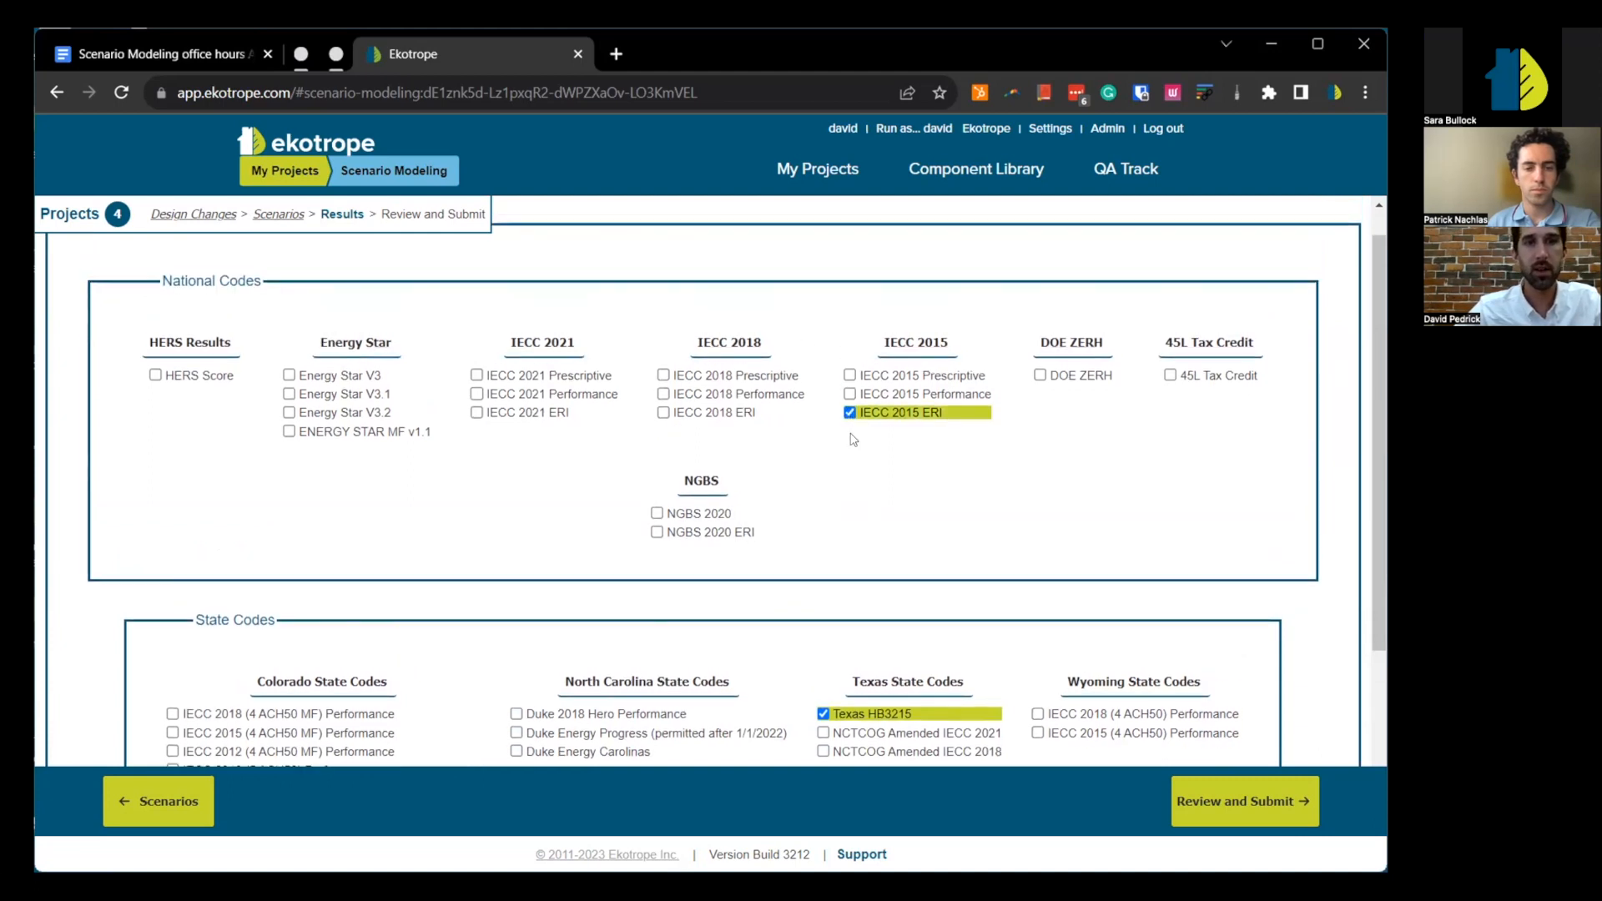
click(155, 375)
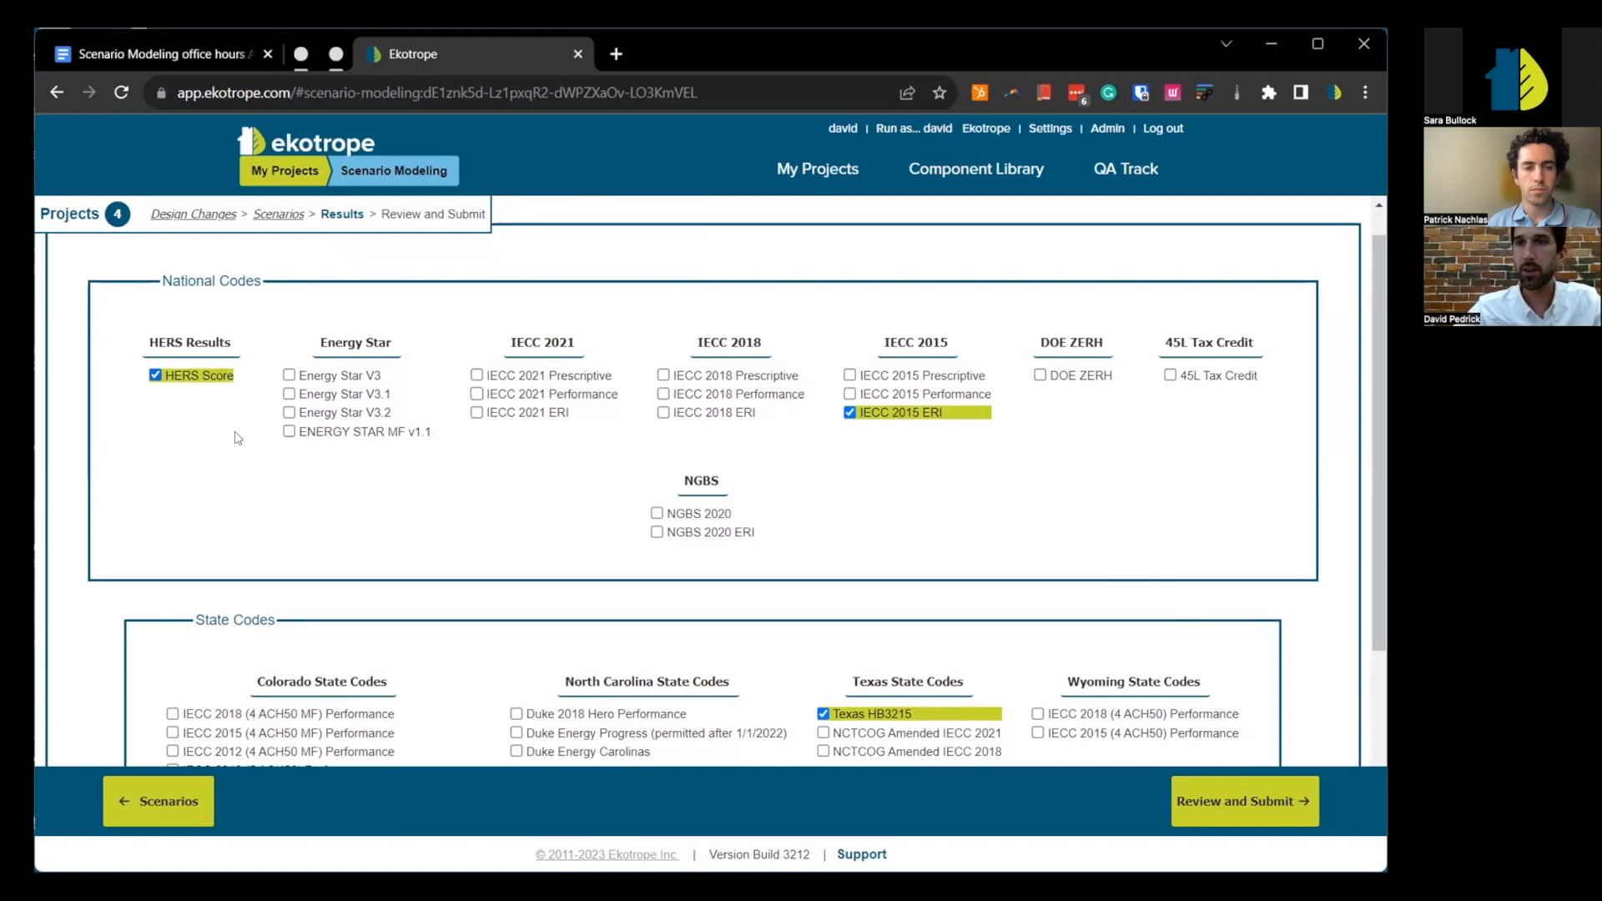
scroll(238, 437, down, 1)
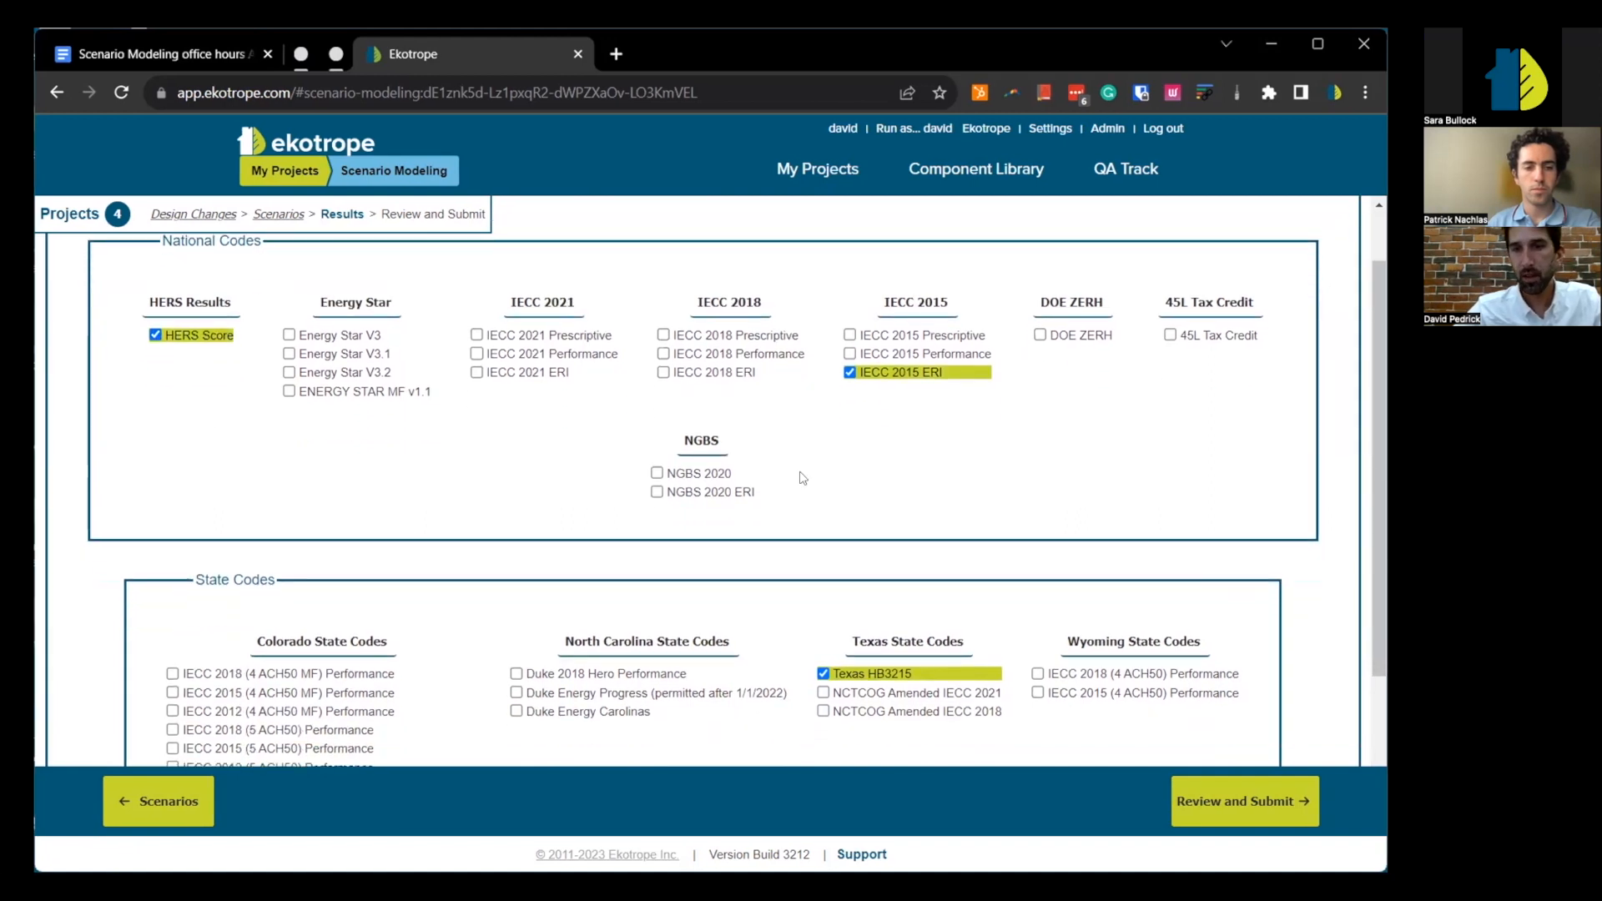
scroll(802, 477, up, 1)
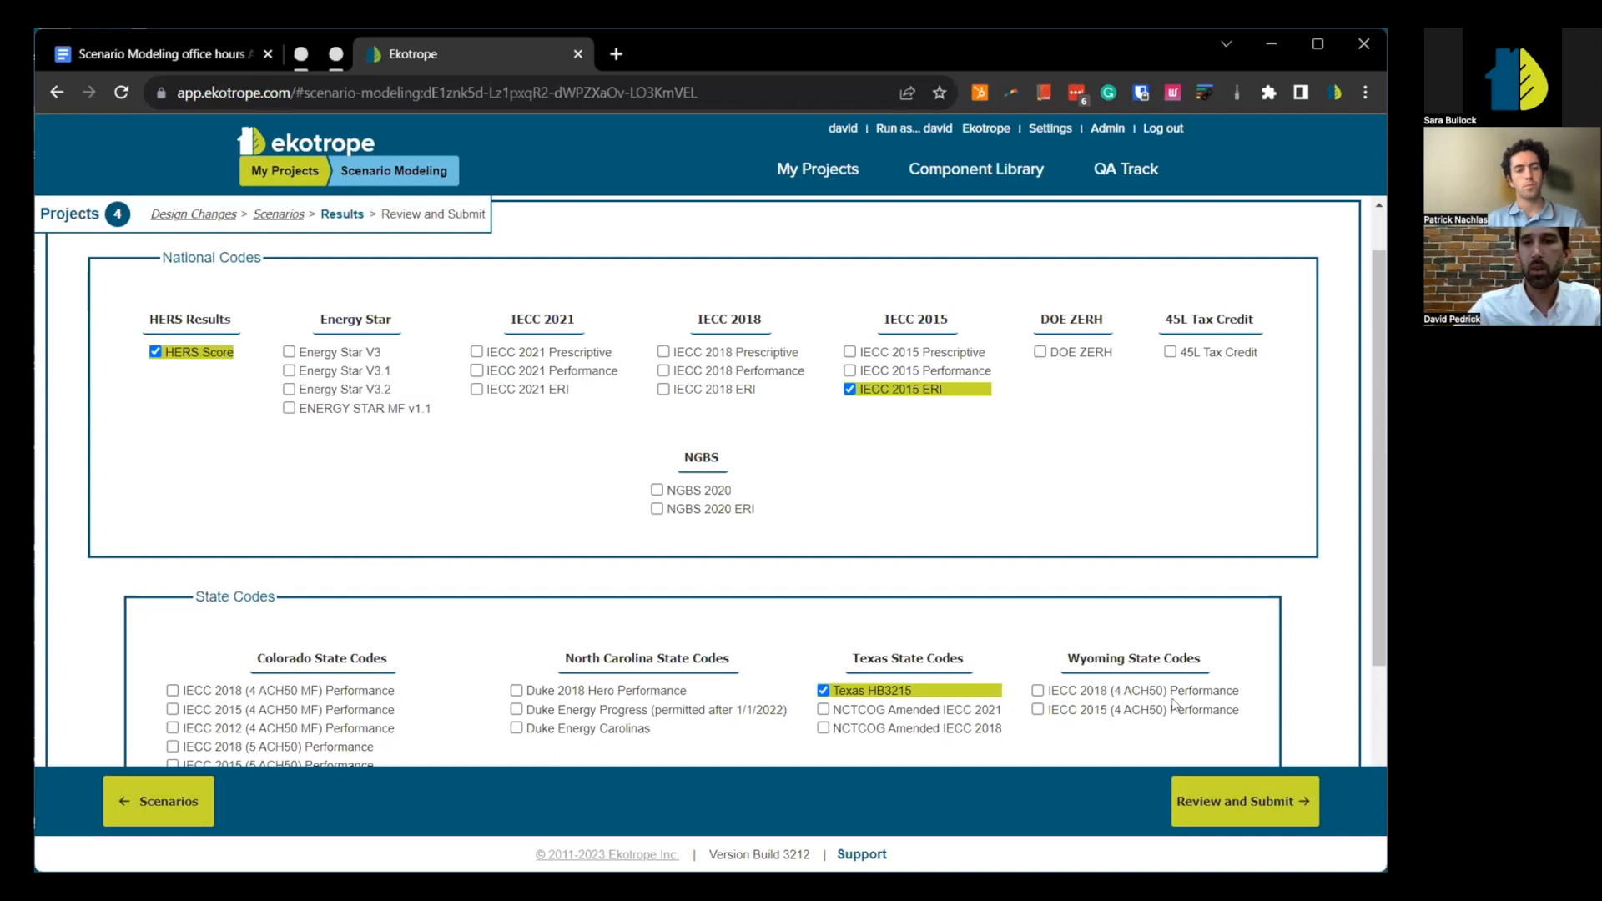
- Review the overview of scenarios and evaluation metrics in a maximized window, and submit the scenario modeling run
click(1223, 794)
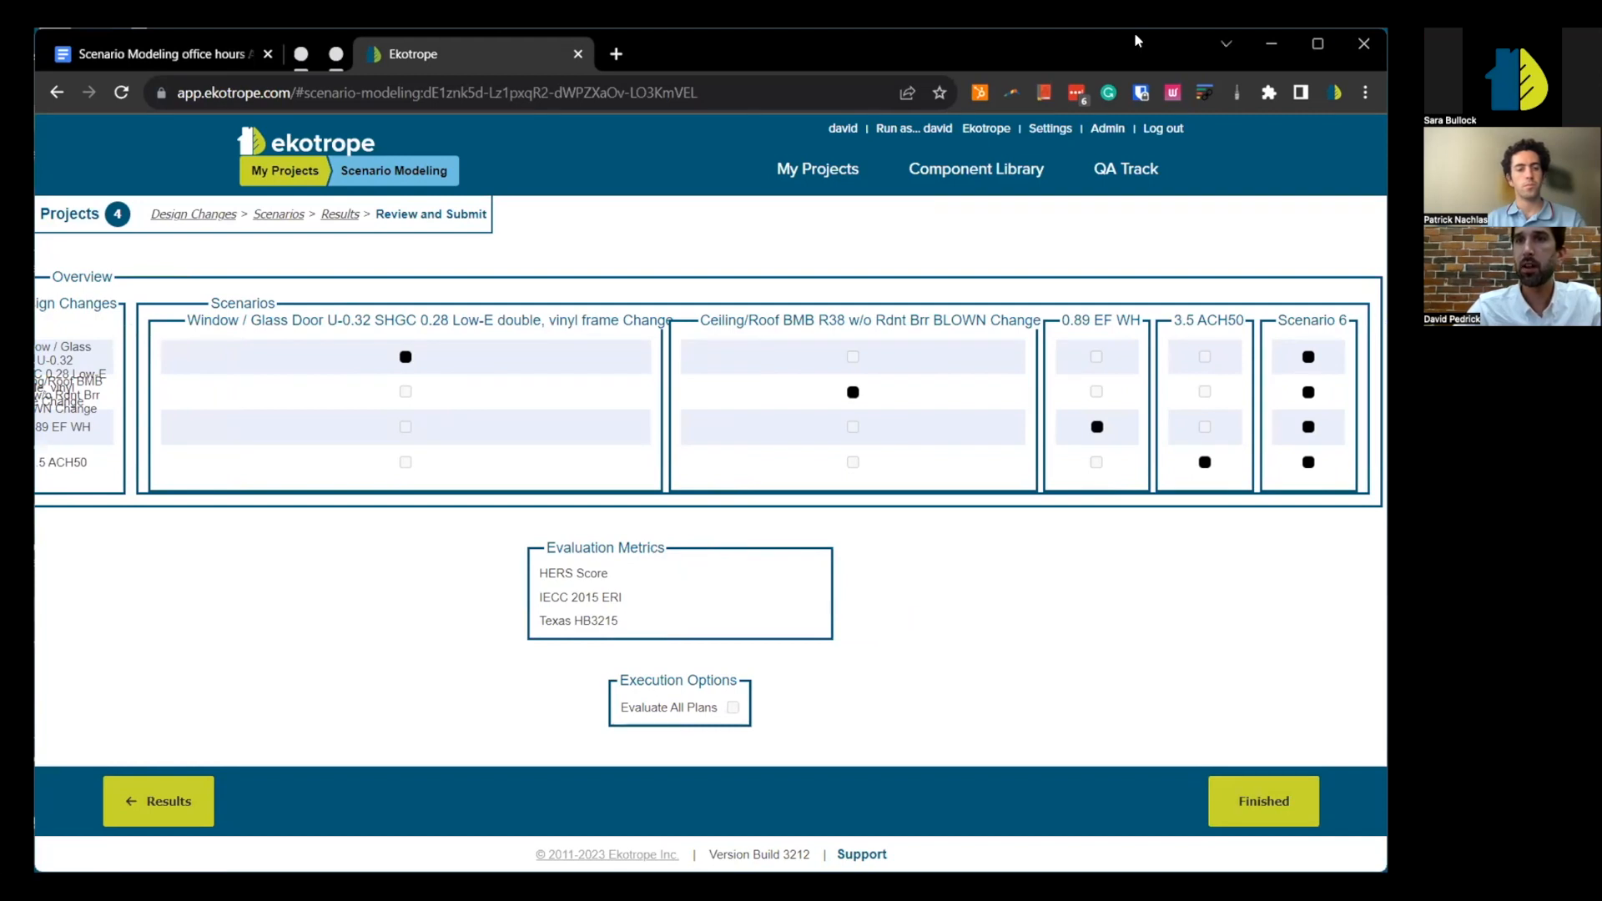
click(1317, 40)
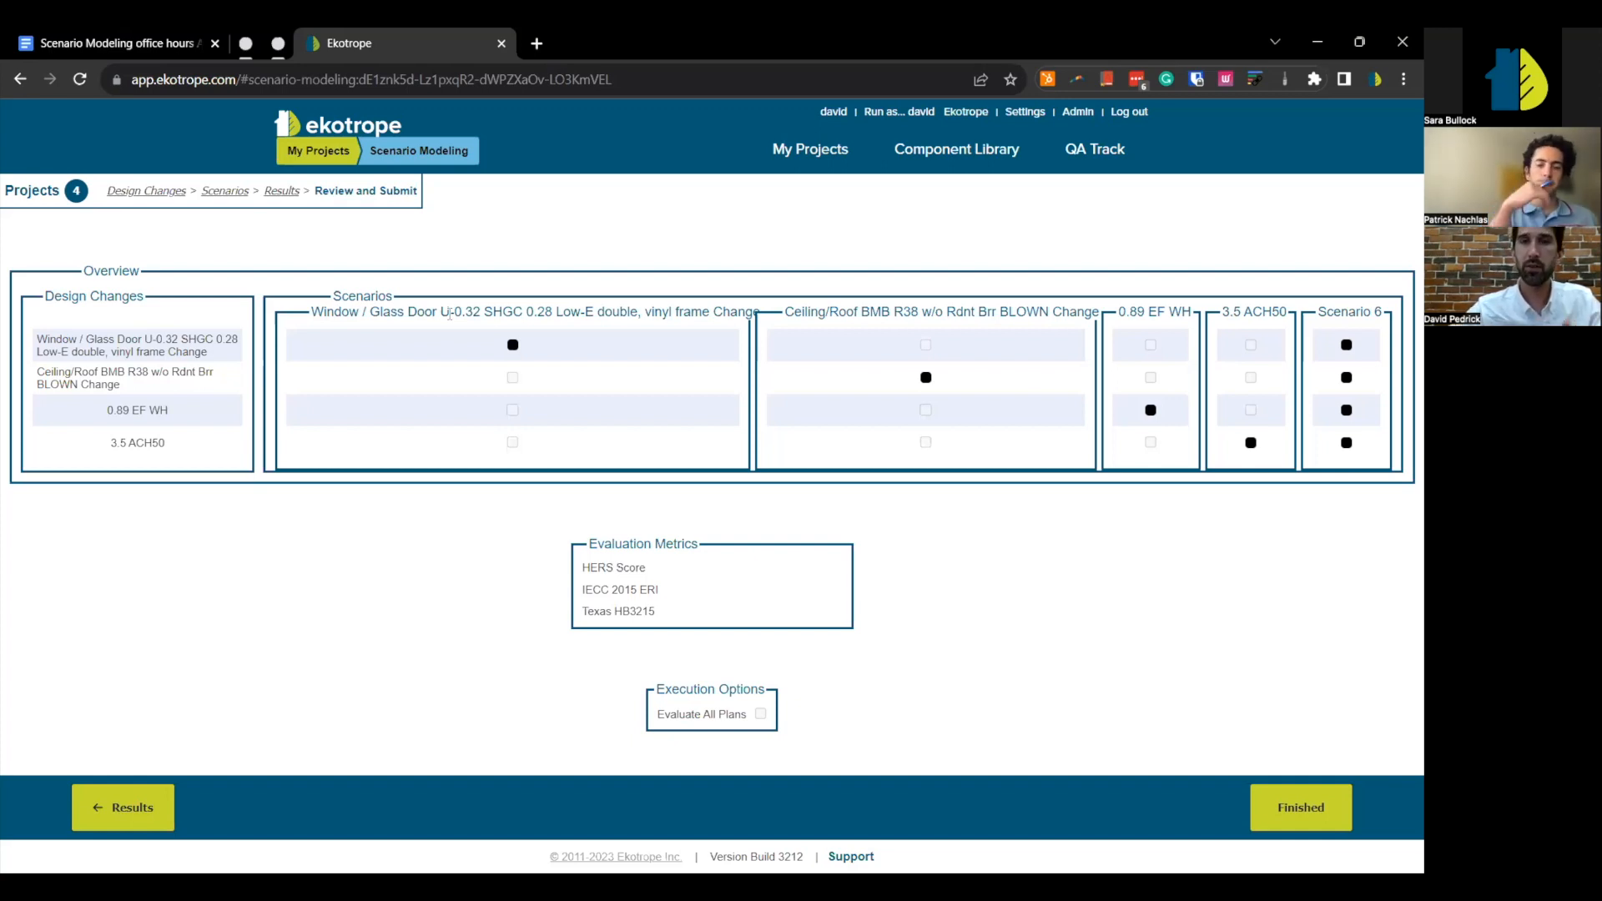
click(1308, 807)
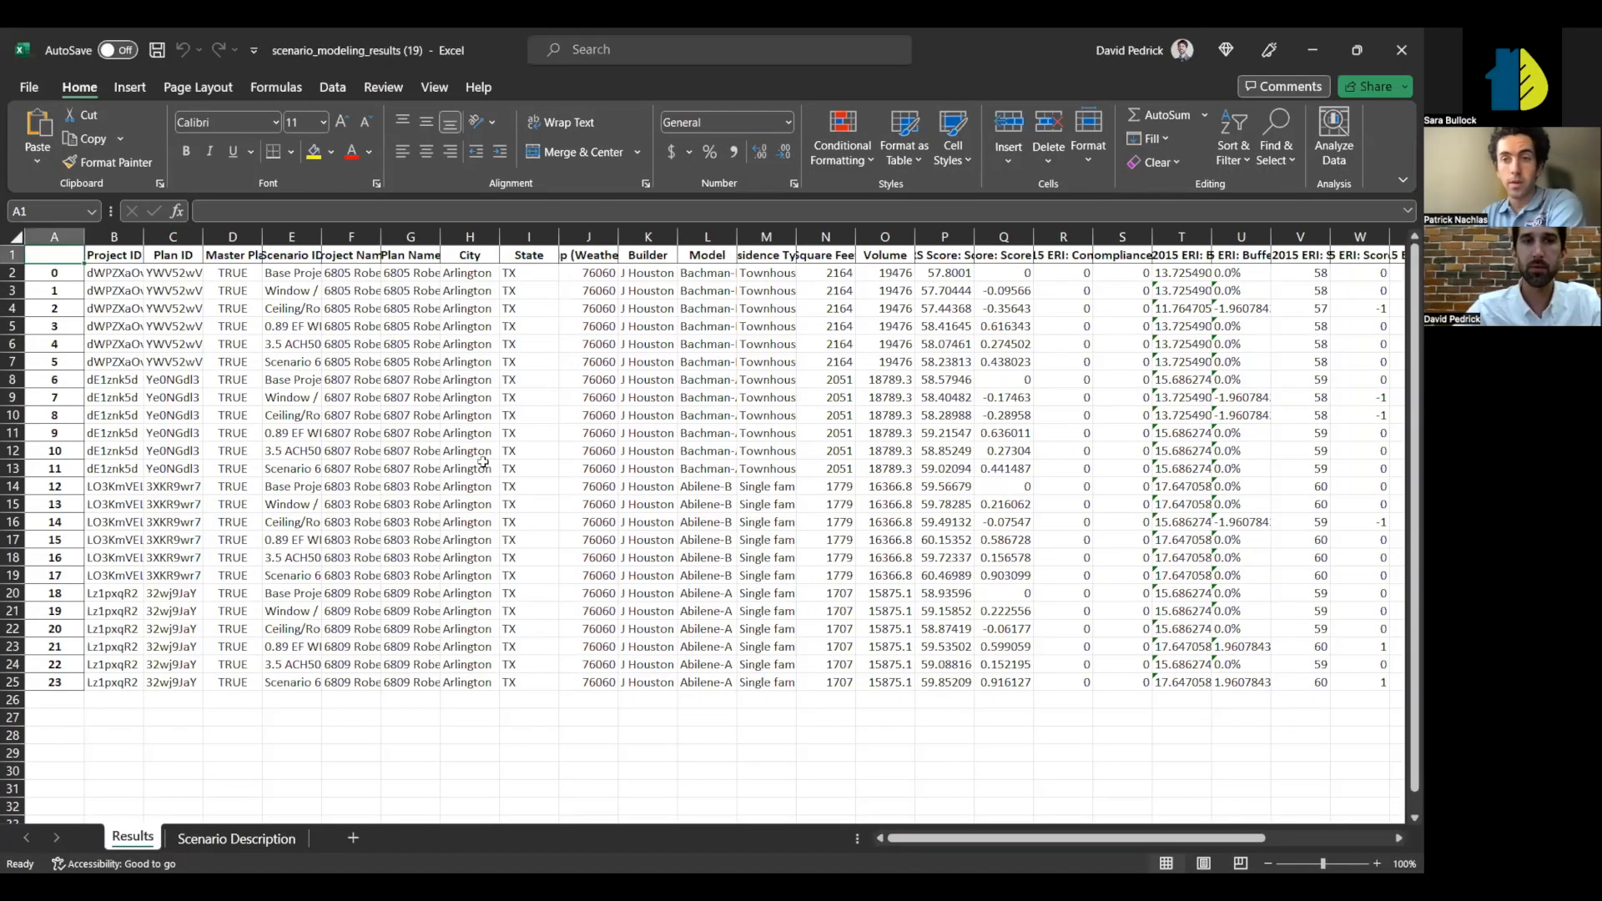
- In the Excel results workbook, select the numbered result rows in column A from A25 up to A2
click(229, 359)
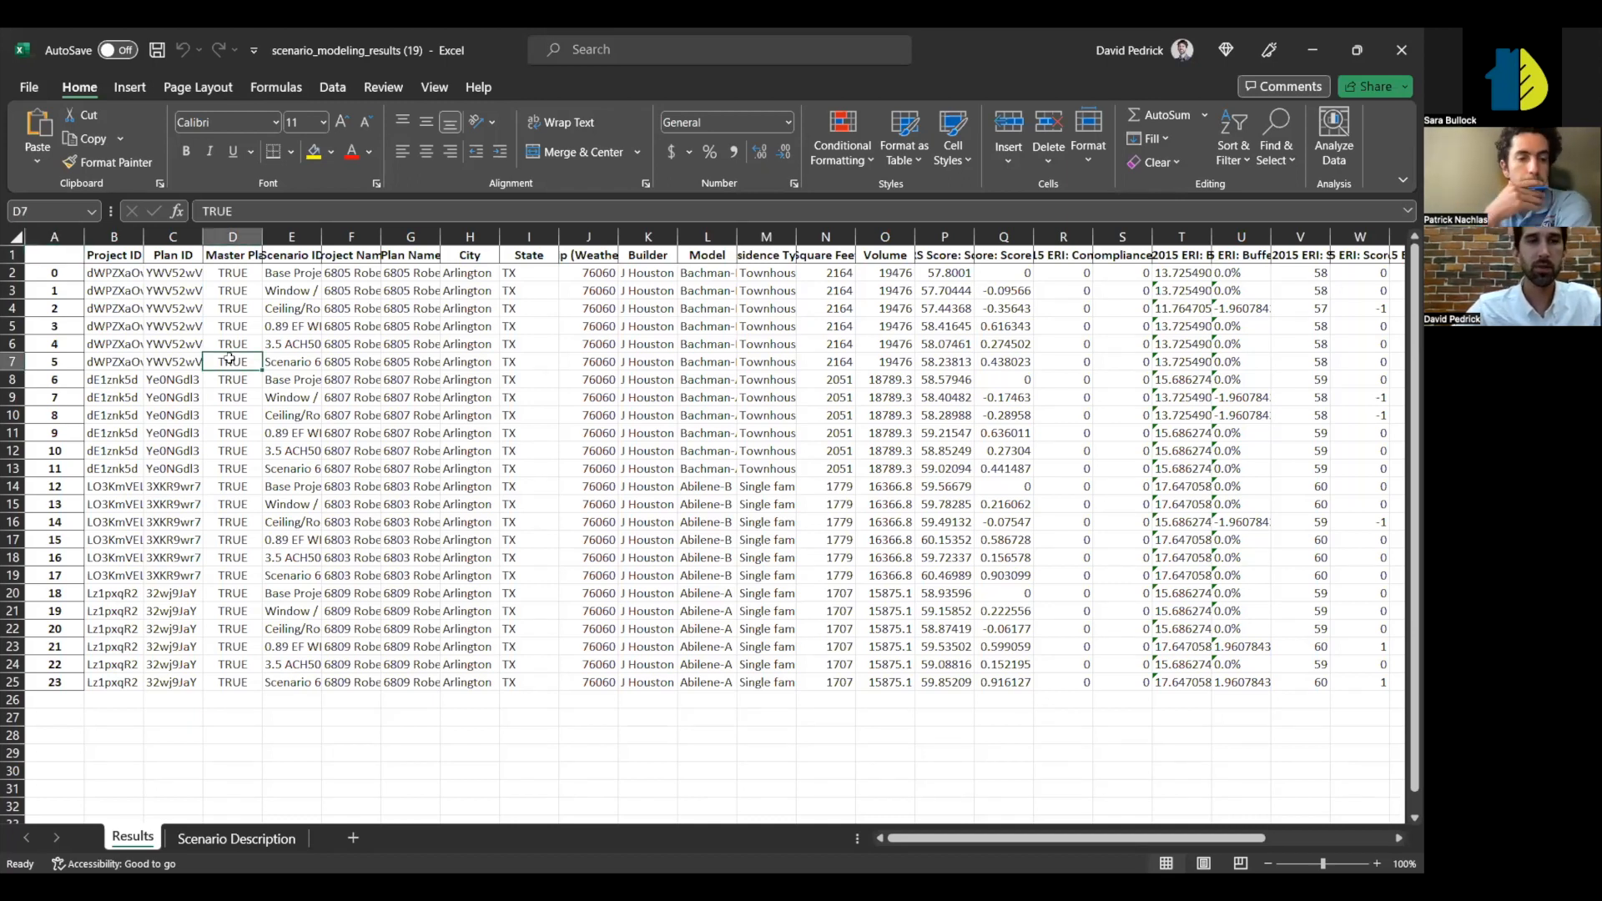
drag(55, 681, 61, 276)
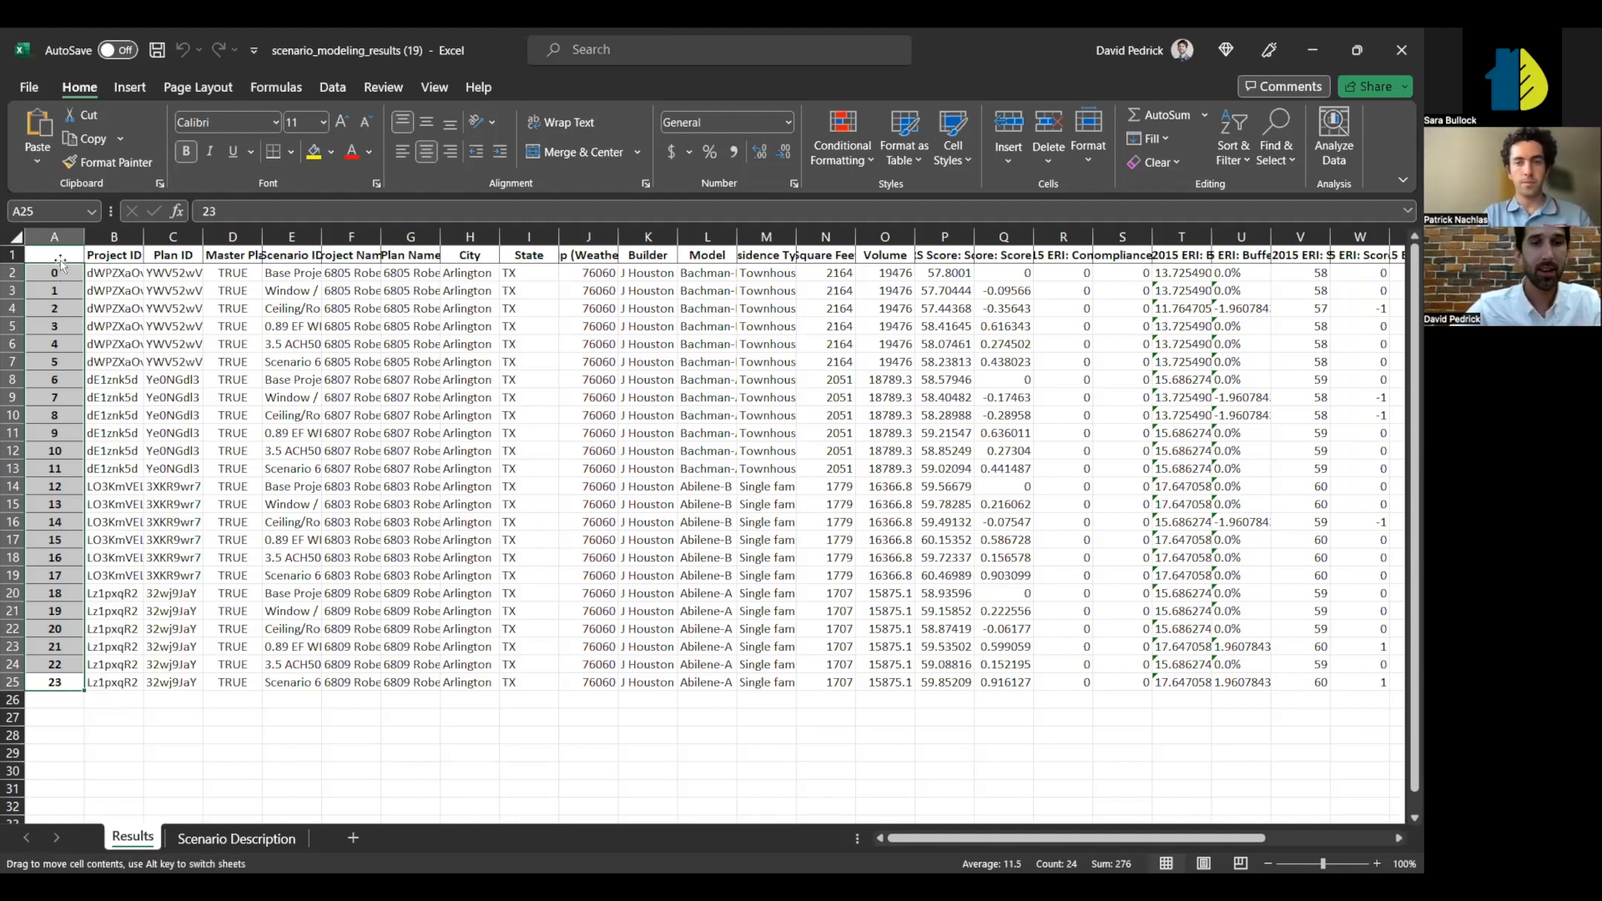
- Label the row number column by entering "no" in header cell A1
key(Up)
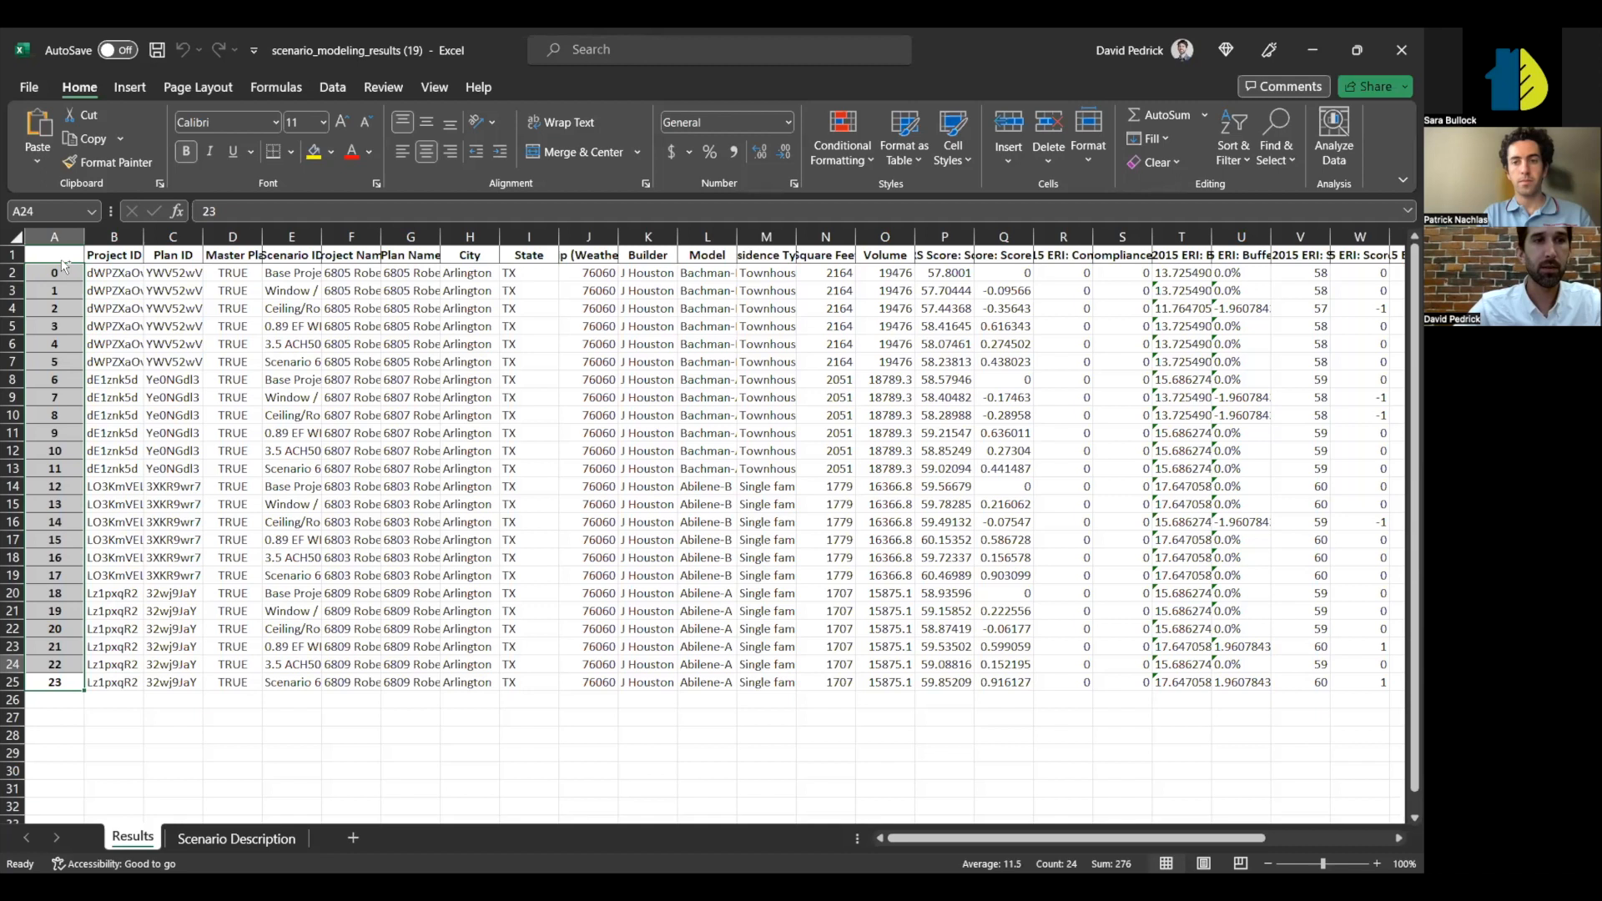
click(60, 260)
text(no)
key(Return)
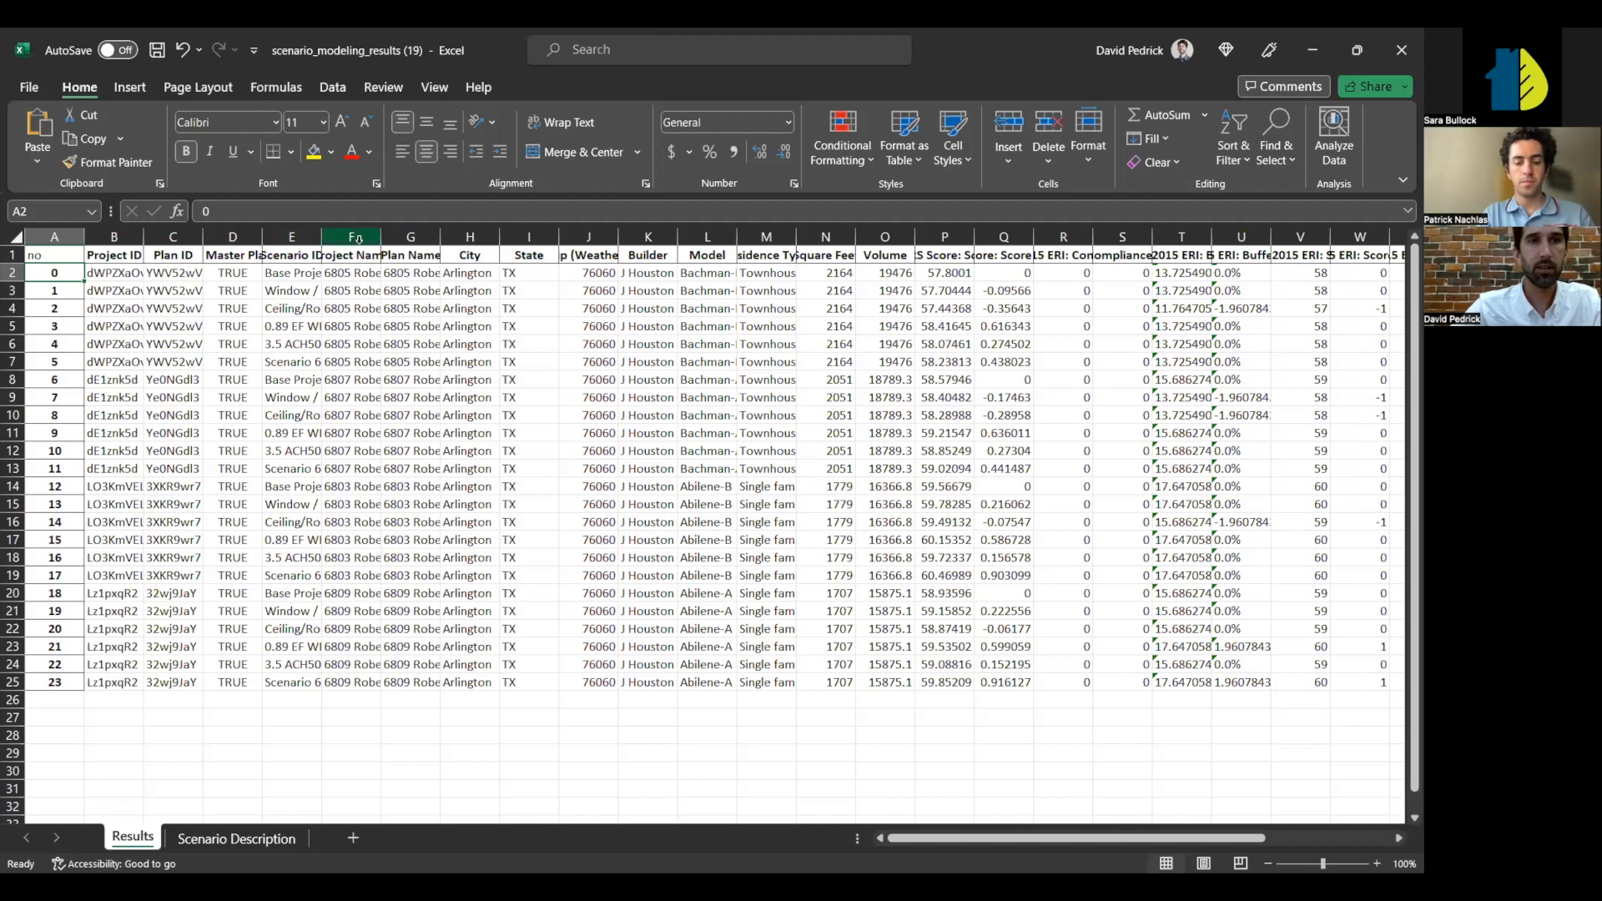
- Widen the Project Name column to show the full names, and select its entries from F2 to F25, starting with the first project's rows
drag(381, 237, 733, 237)
click(590, 252)
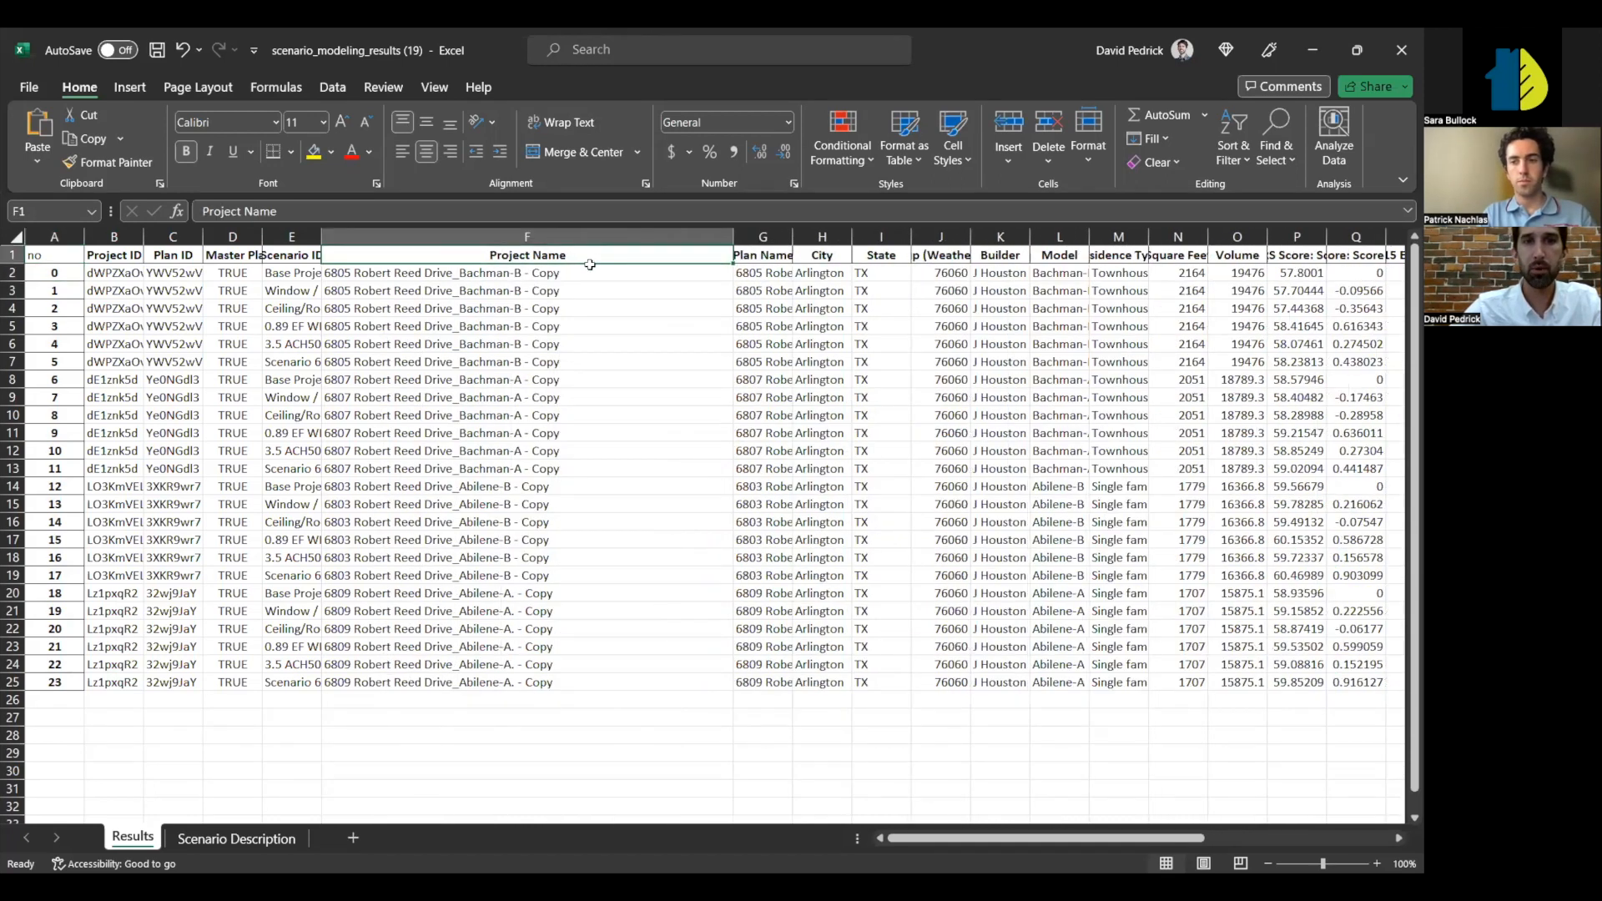
drag(590, 252, 589, 269)
key(shift+Down)
key(shift+Down)
key(shift+Down)
key(shift+Down)
key(shift+Down)
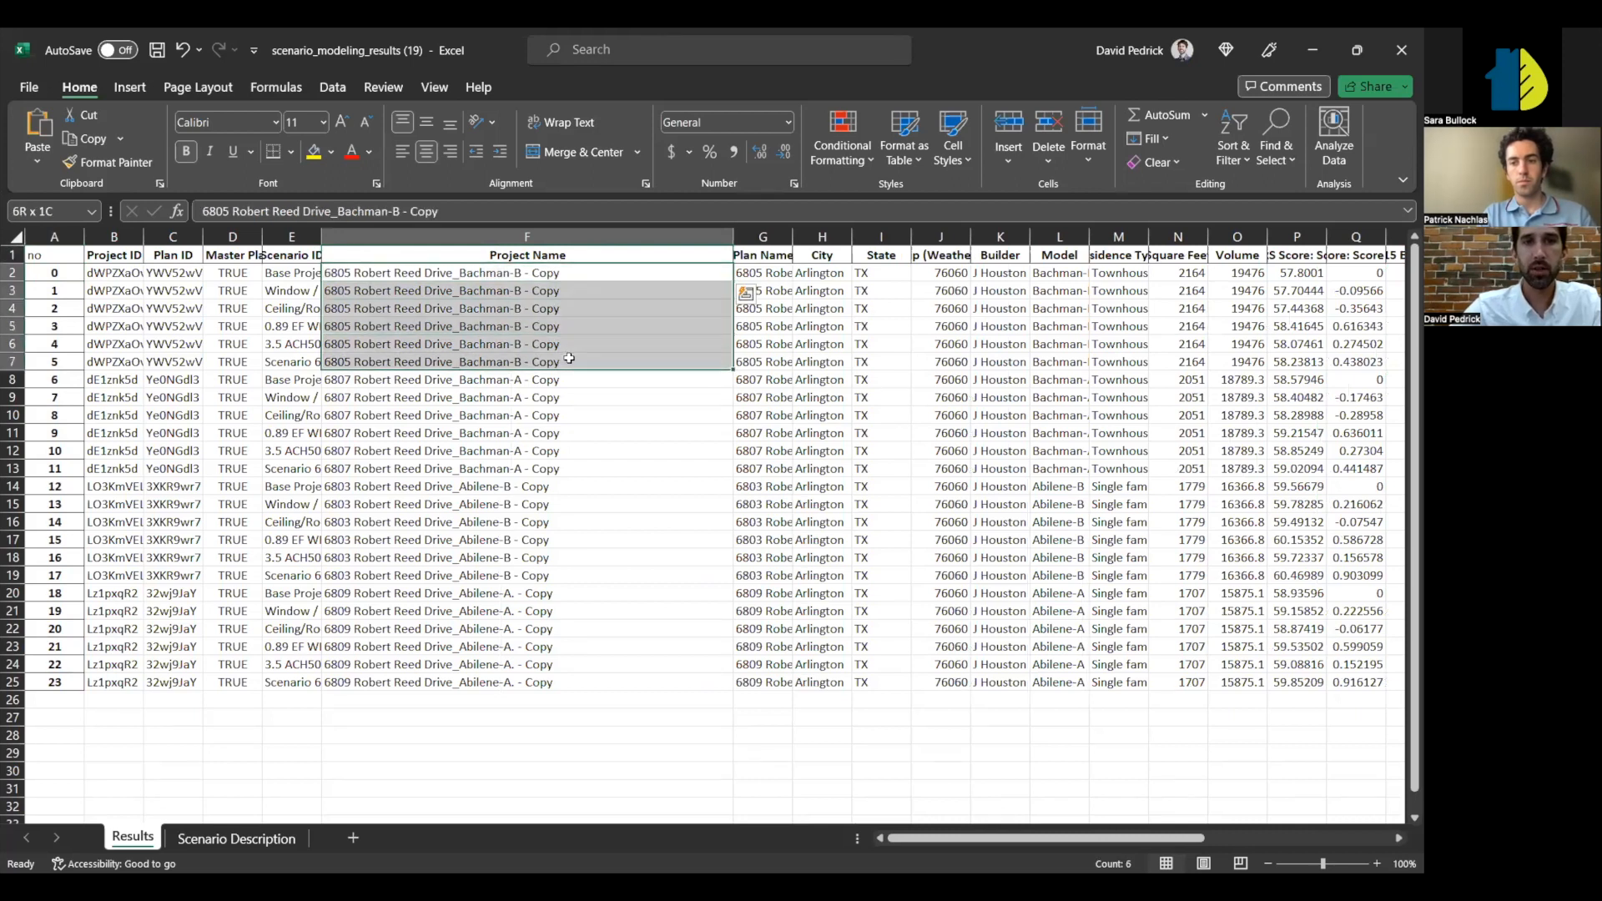
drag(564, 377, 563, 683)
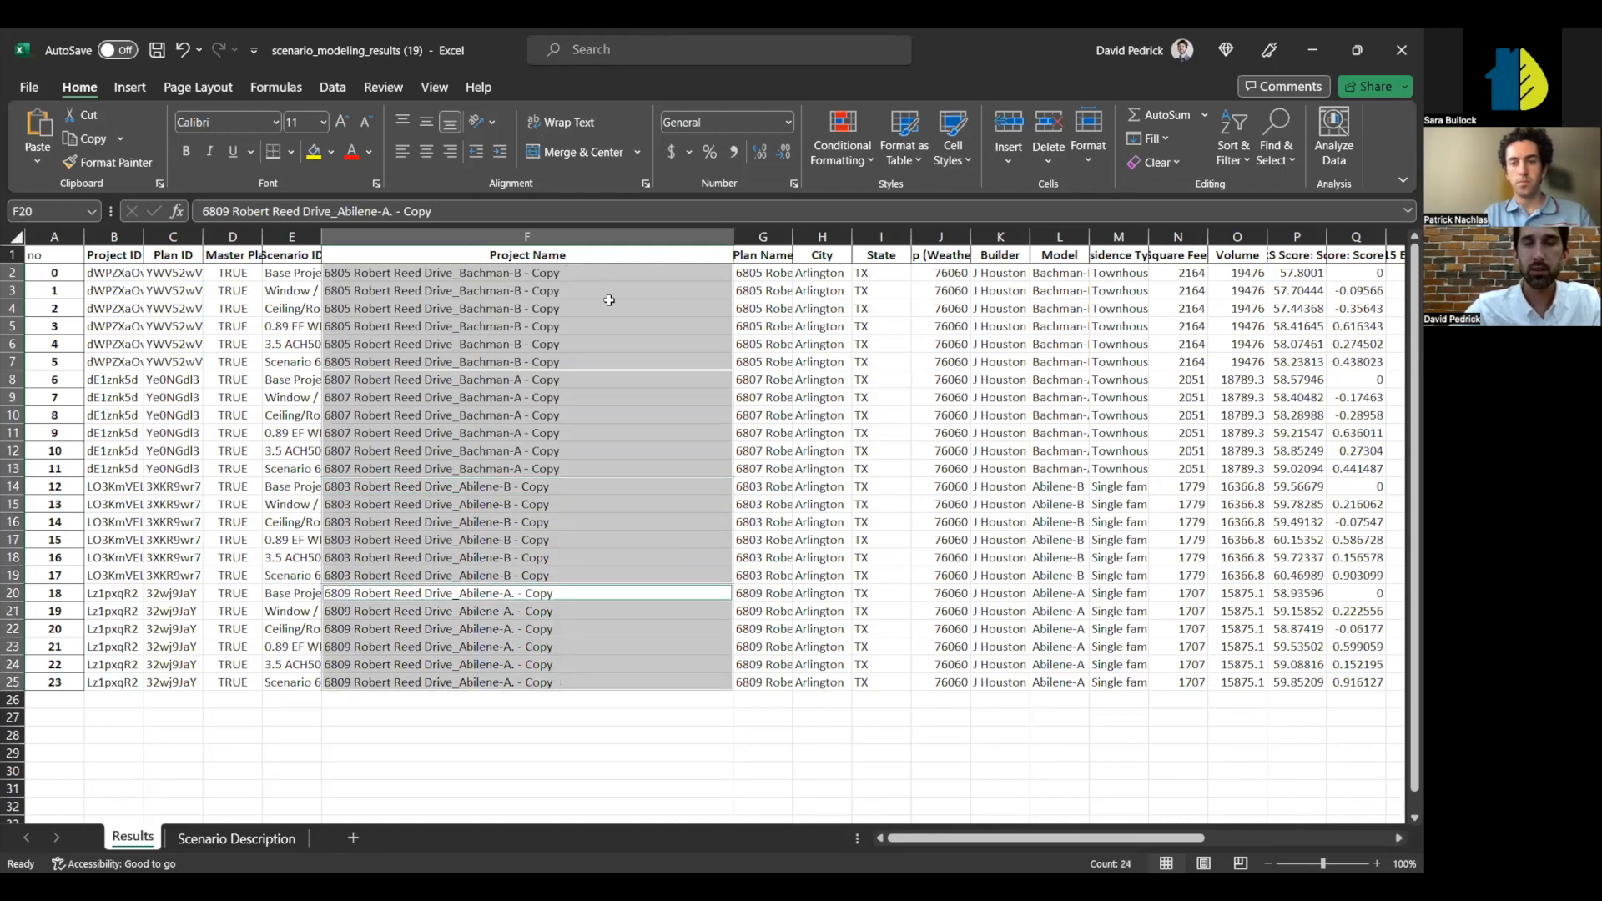
- Widen the Scenario ID column to show the full scenario names, and select rows 2 to 7 of the first project
click(287, 288)
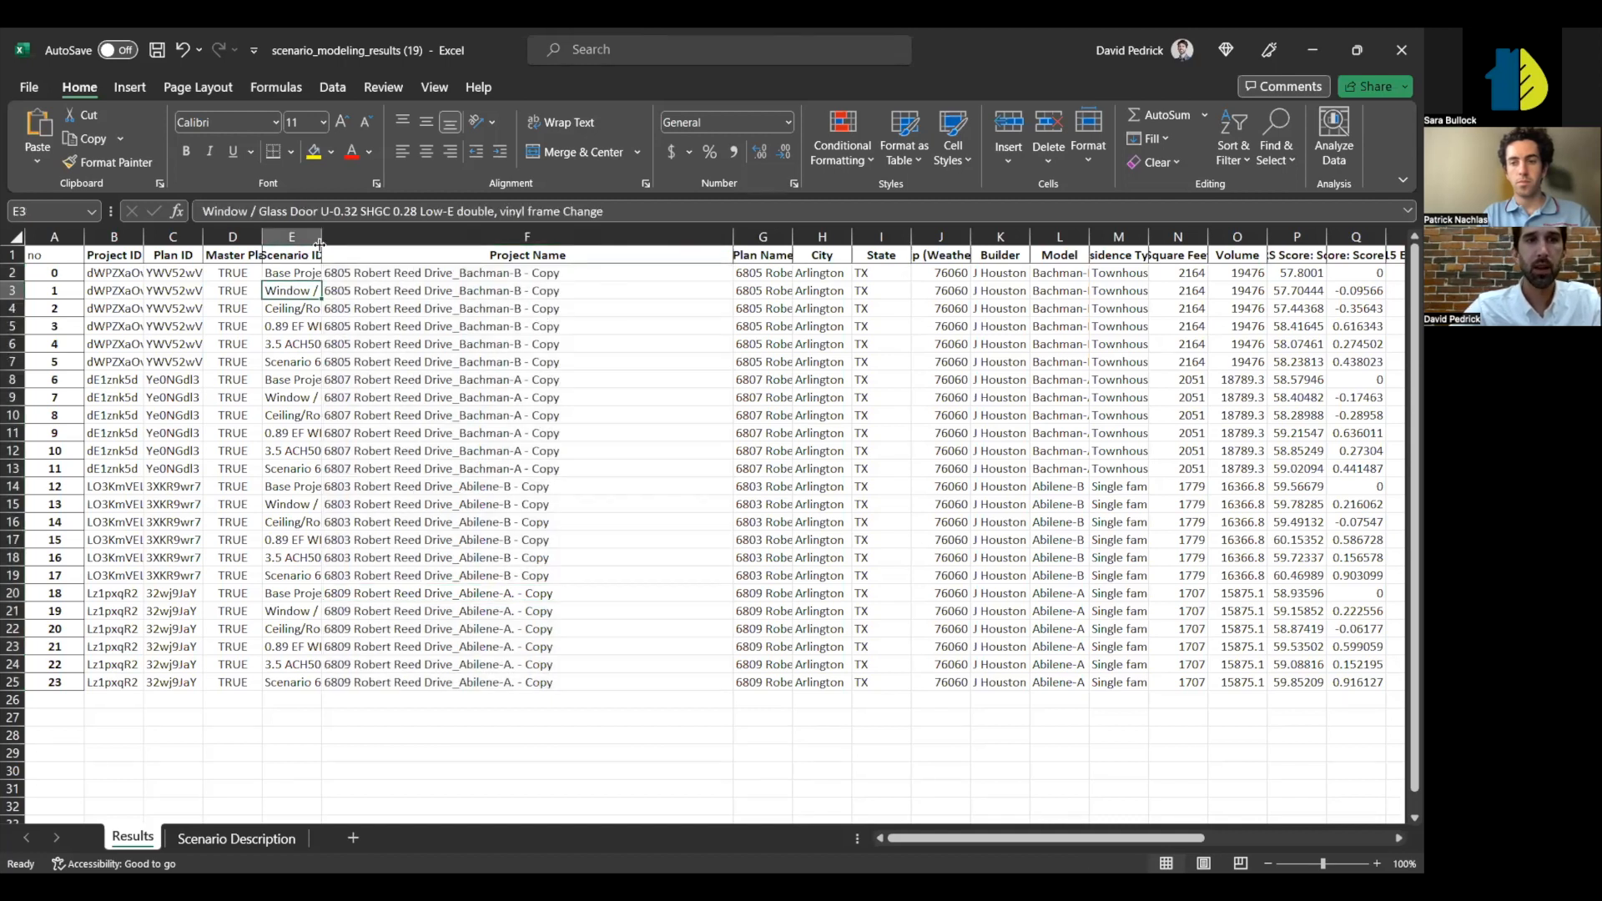
drag(322, 239, 687, 237)
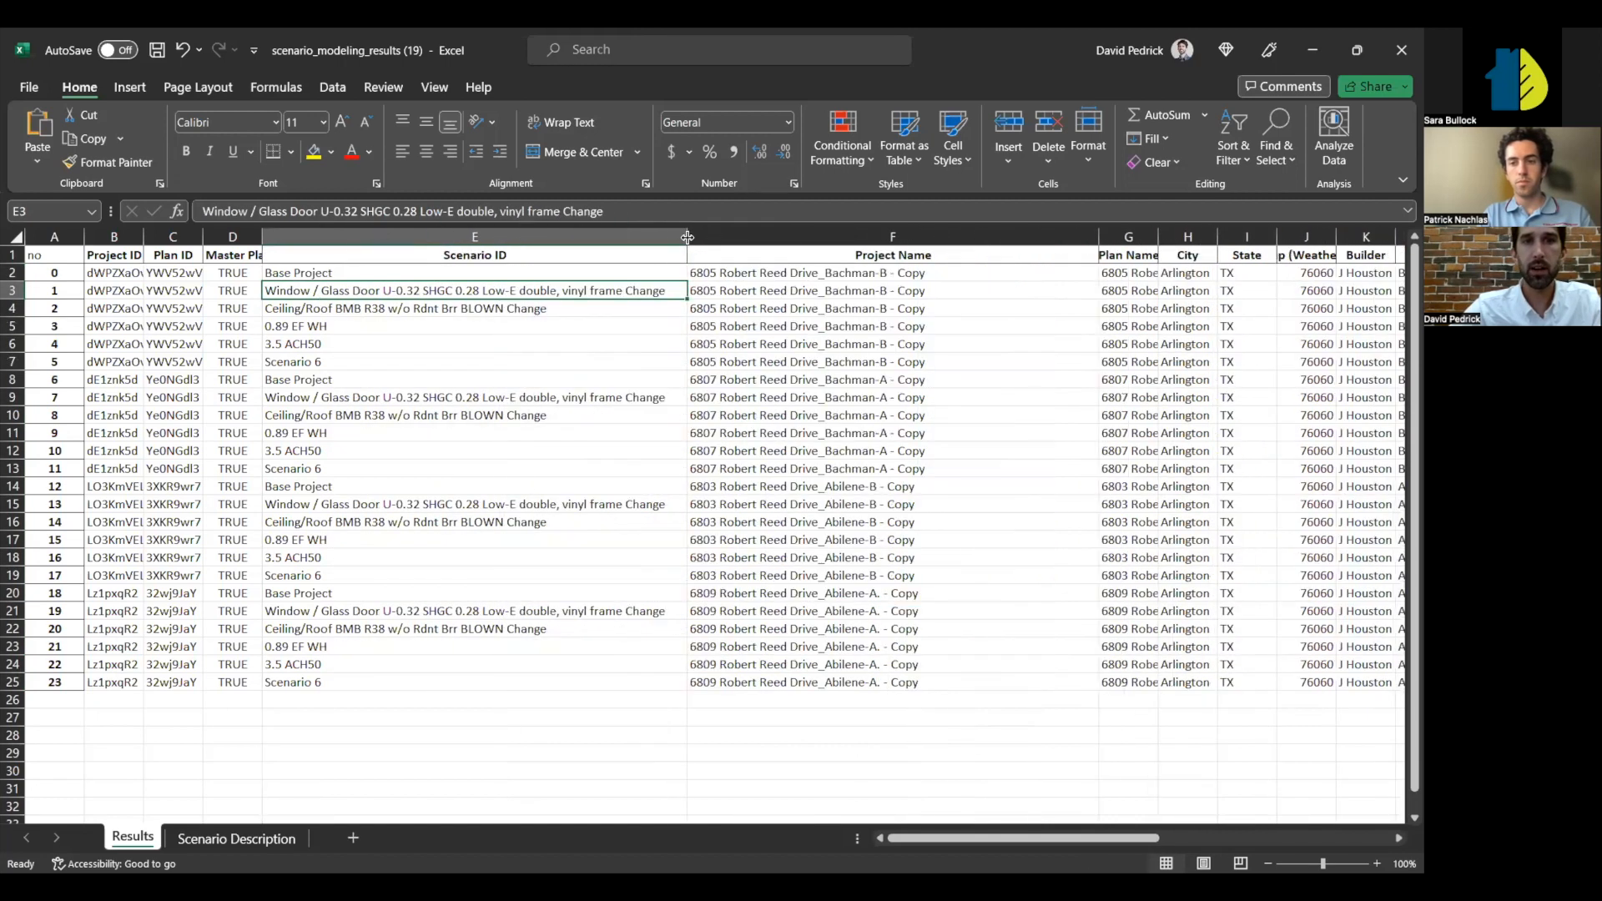
click(718, 274)
key(shift+Down)
key(shift+Down)
key(shift+Down)
key(shift+Down)
key(shift+Down)
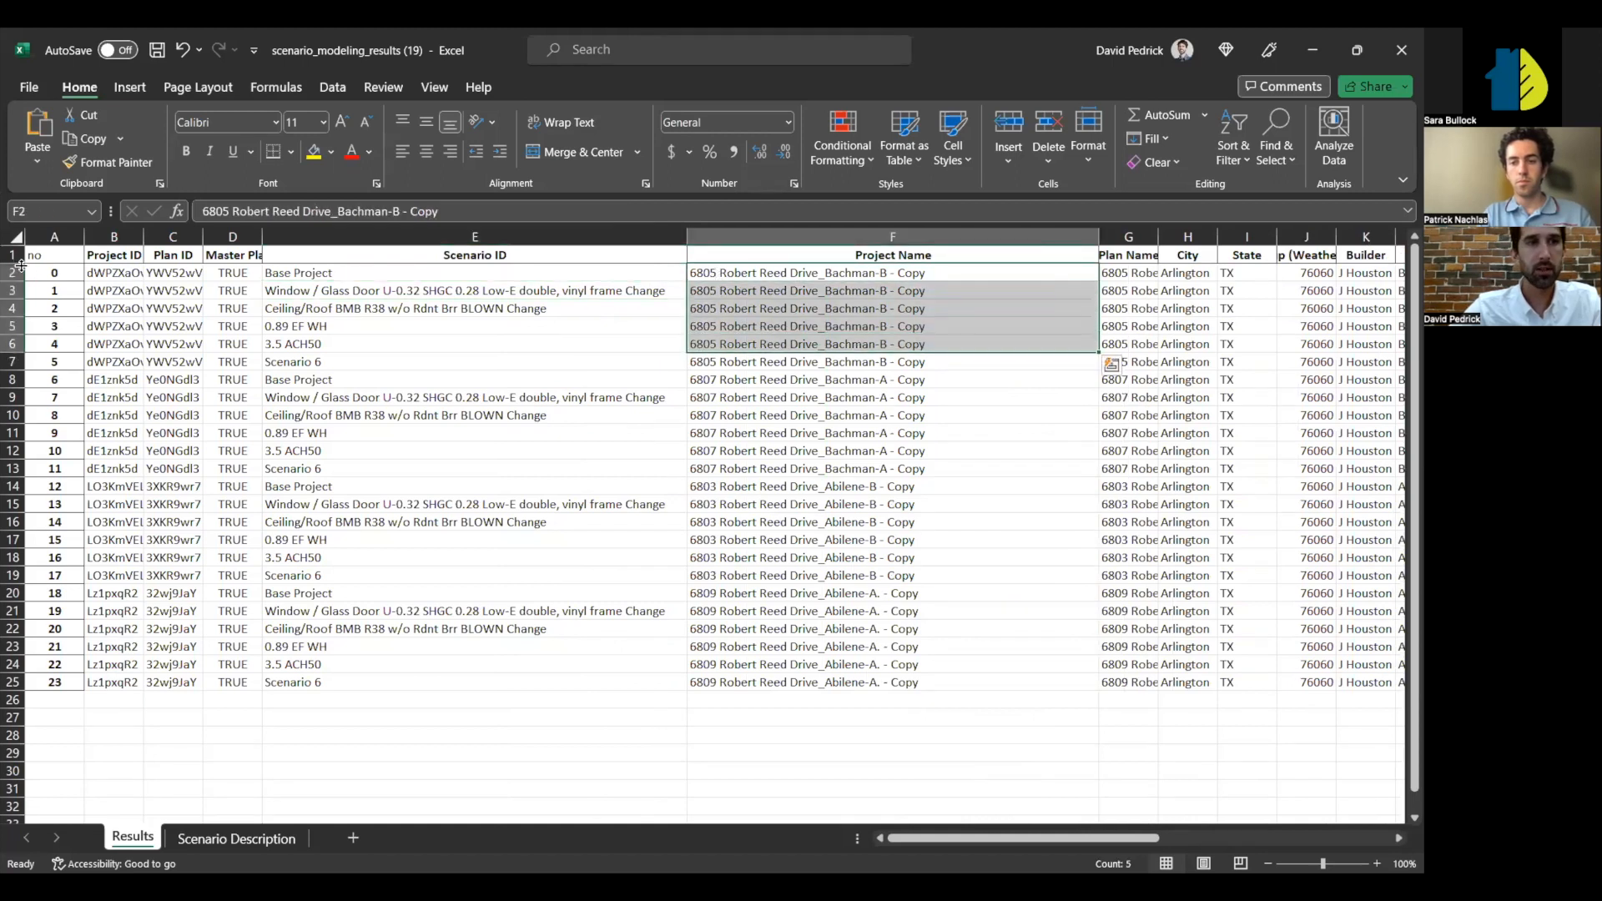
click(12, 273)
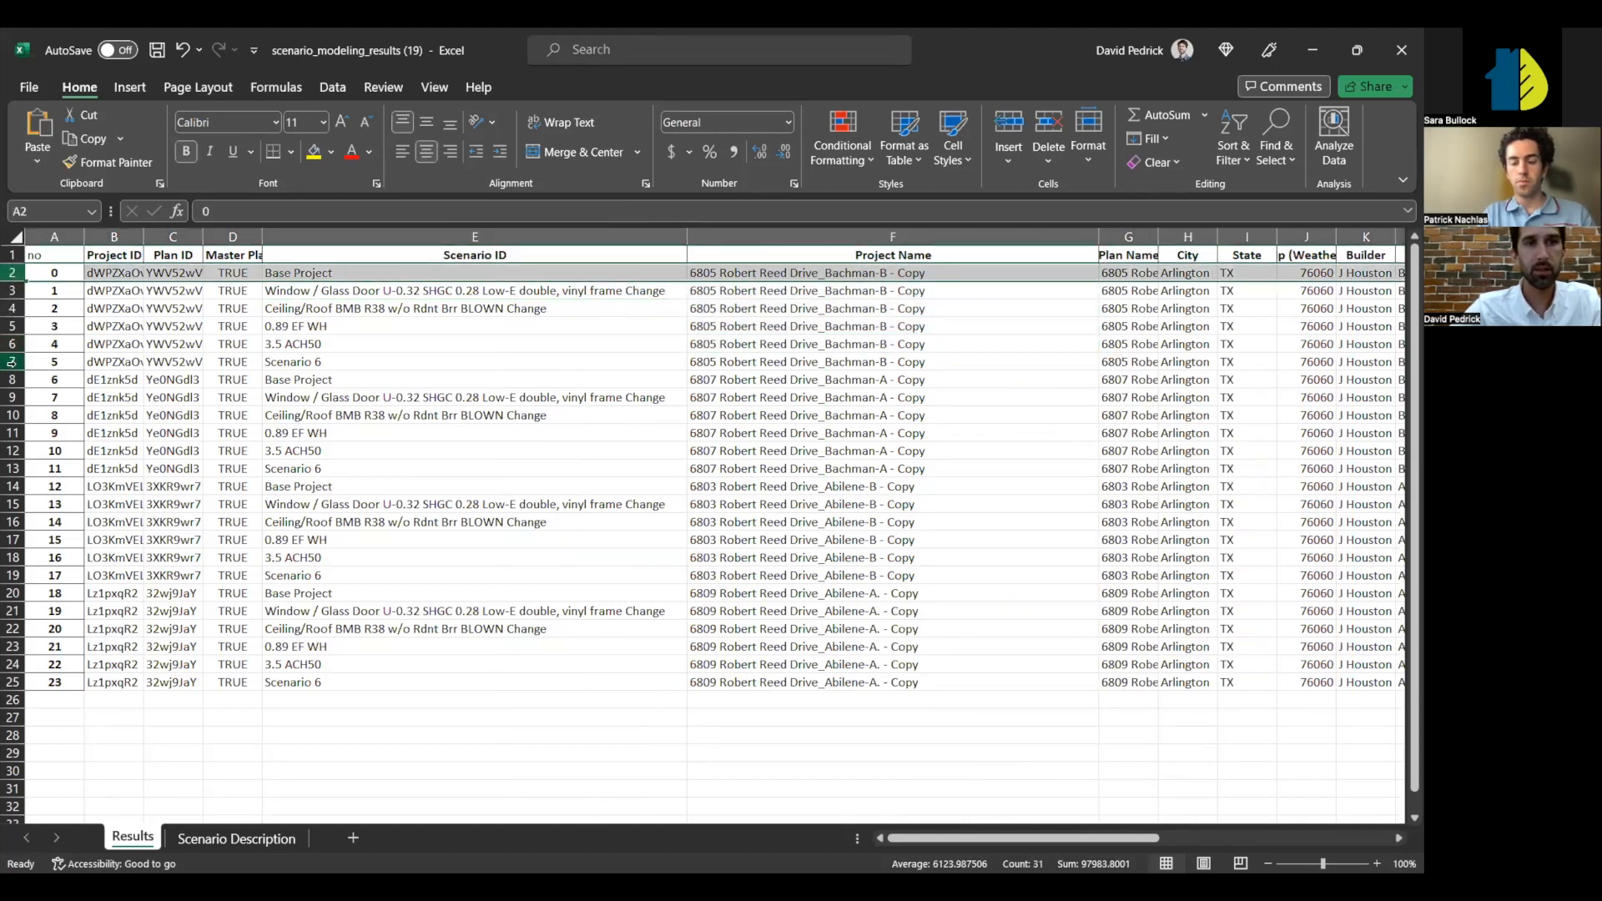
shift+click(12, 361)
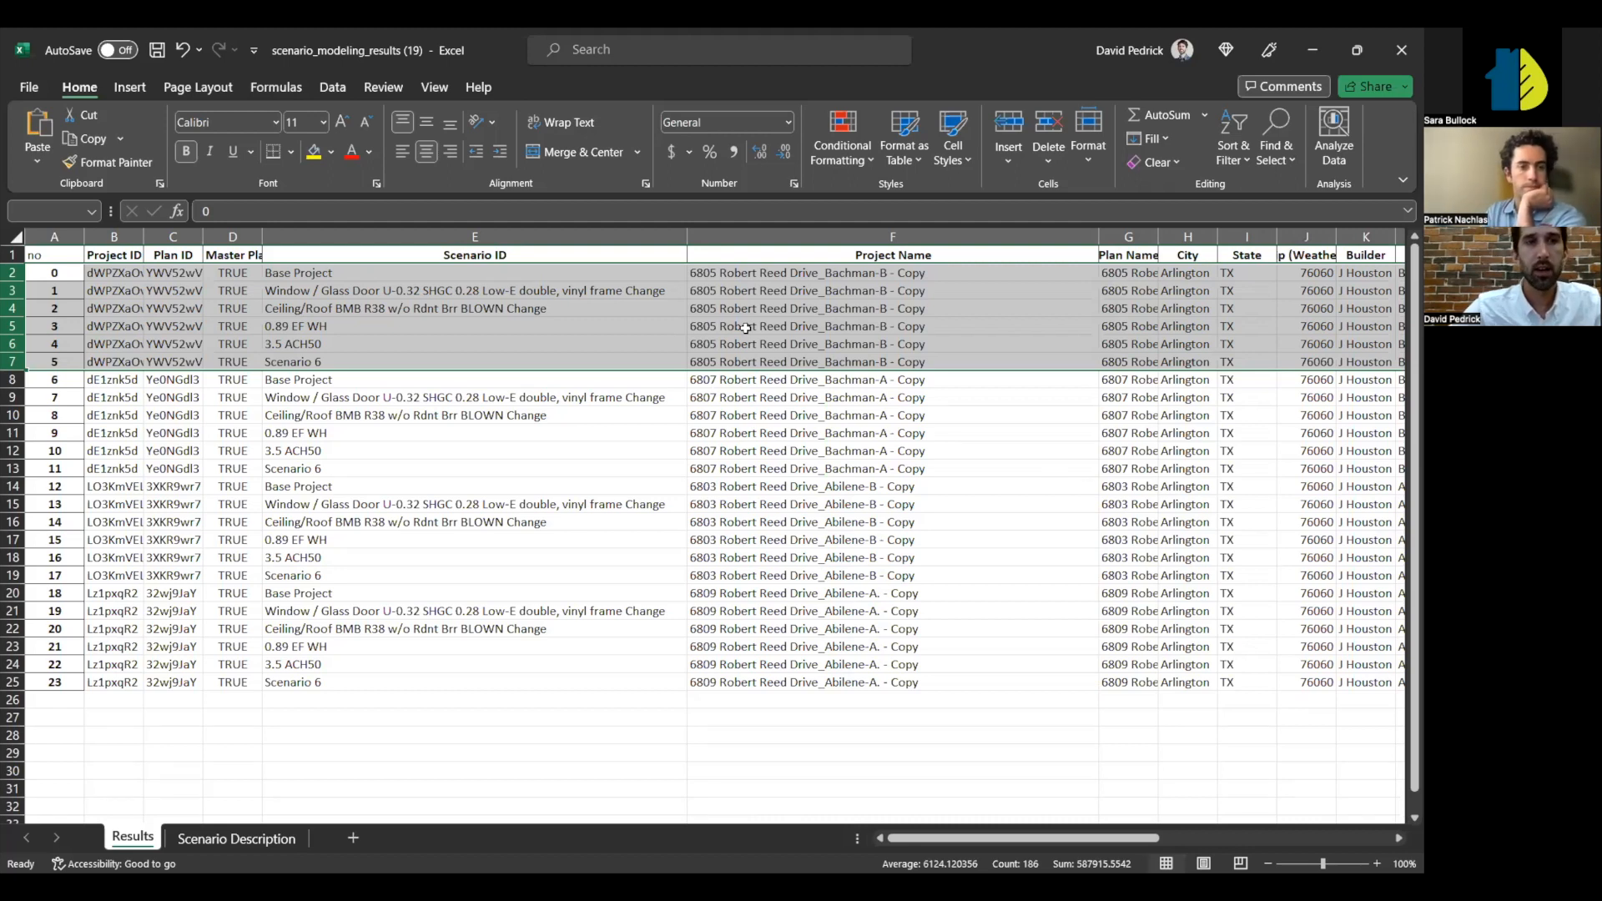
- Hide columns G to O, from Plan Name through Volume
scroll(745, 328, right, 3)
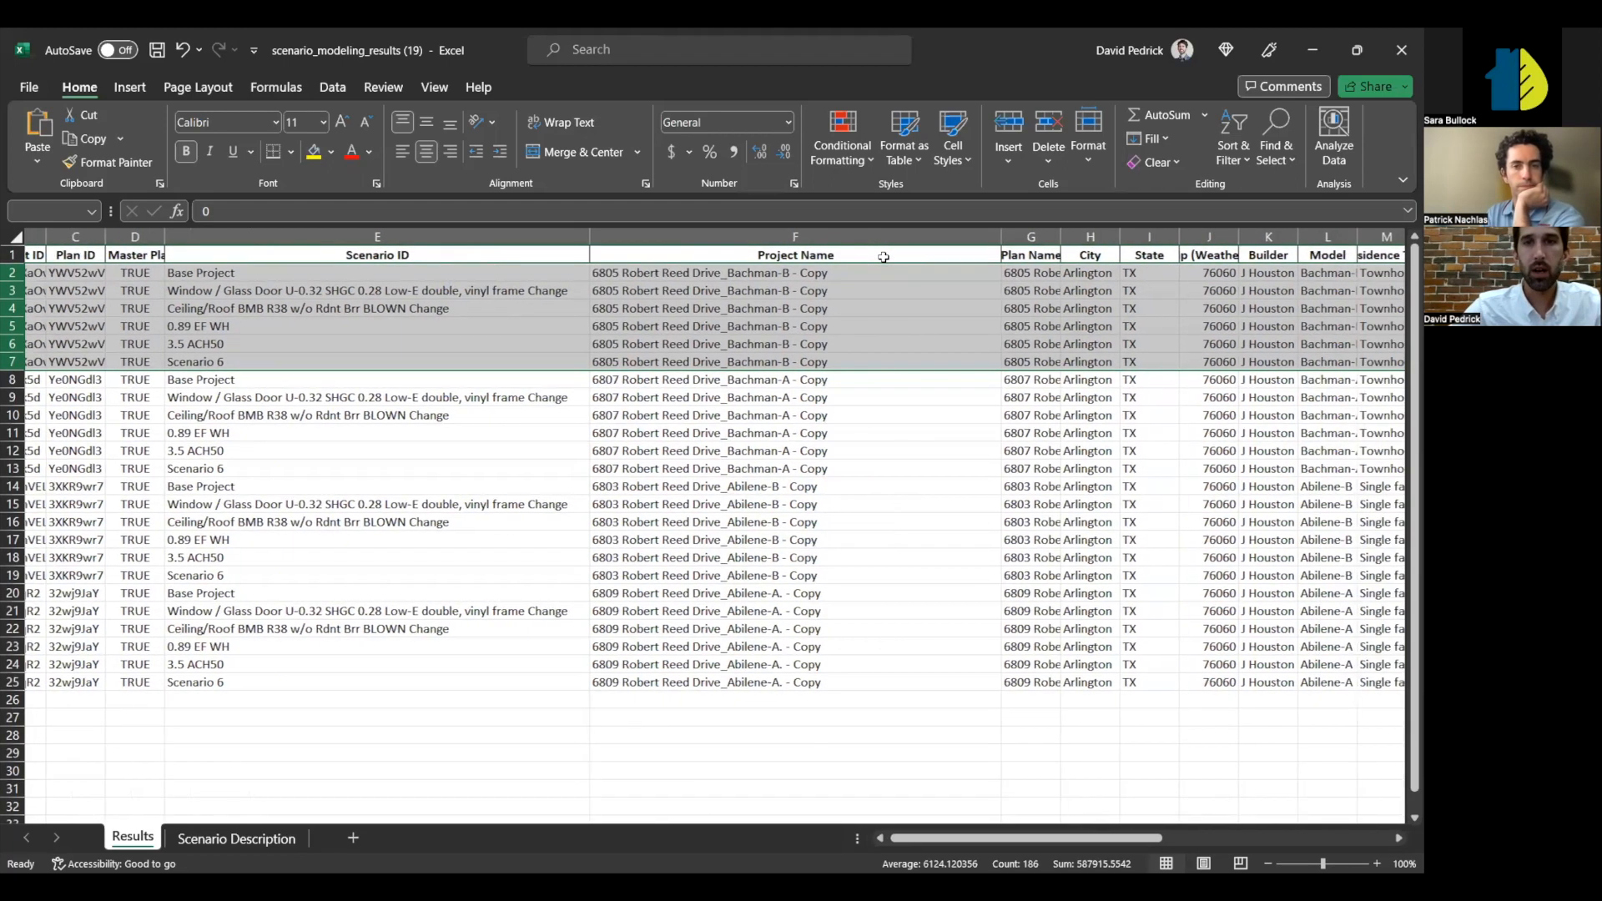
scroll(883, 257, right, 6)
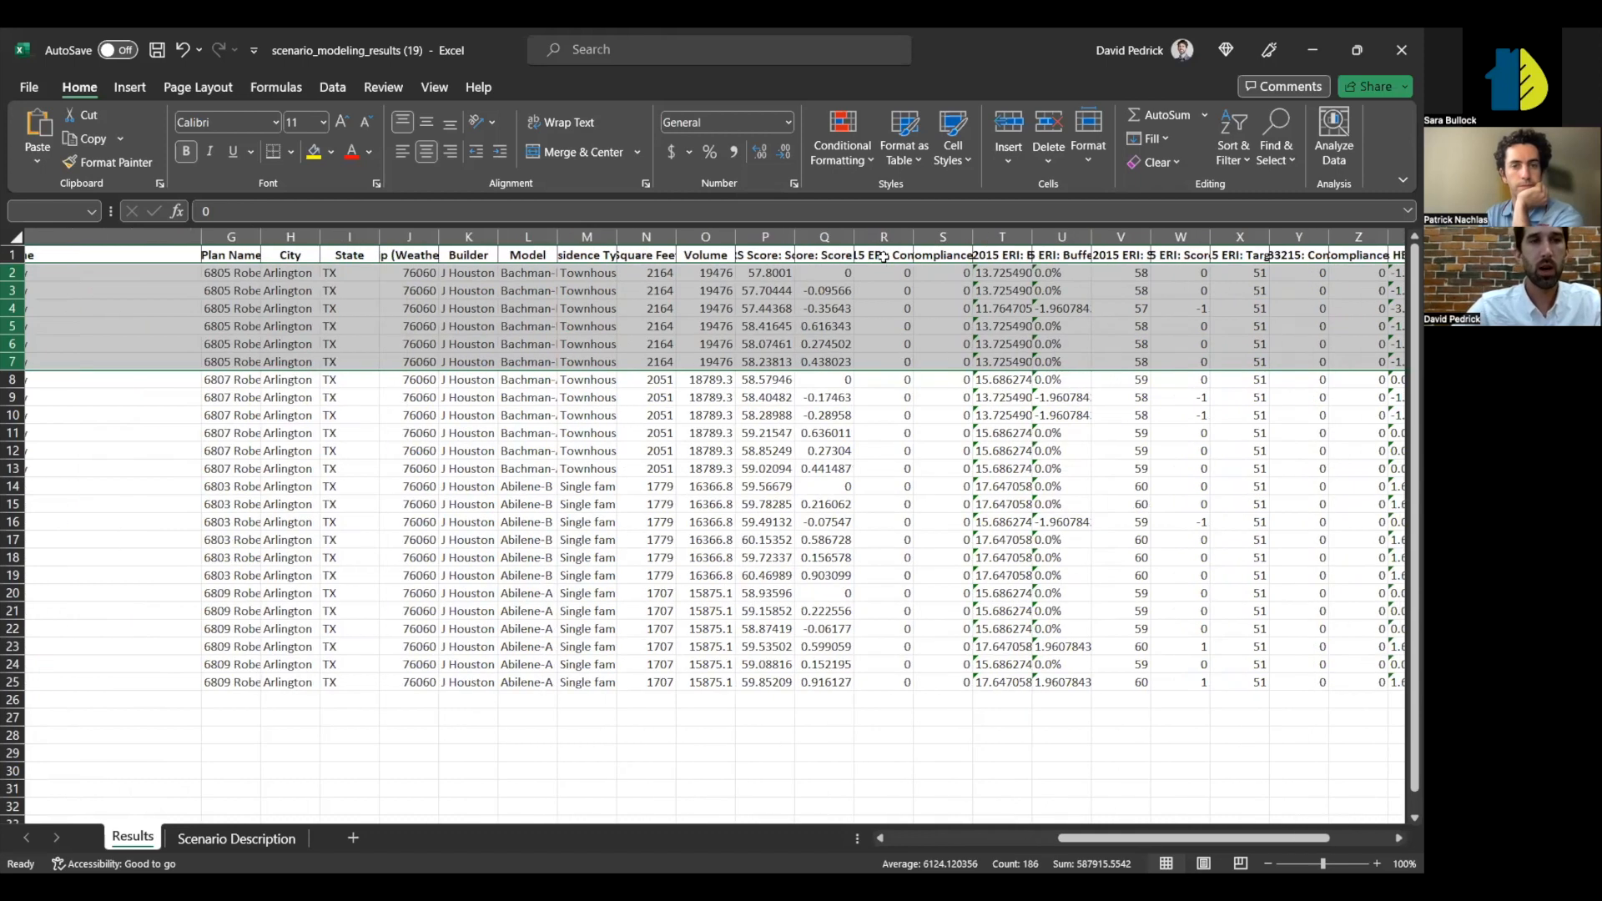
scroll(367, 289, right, 1)
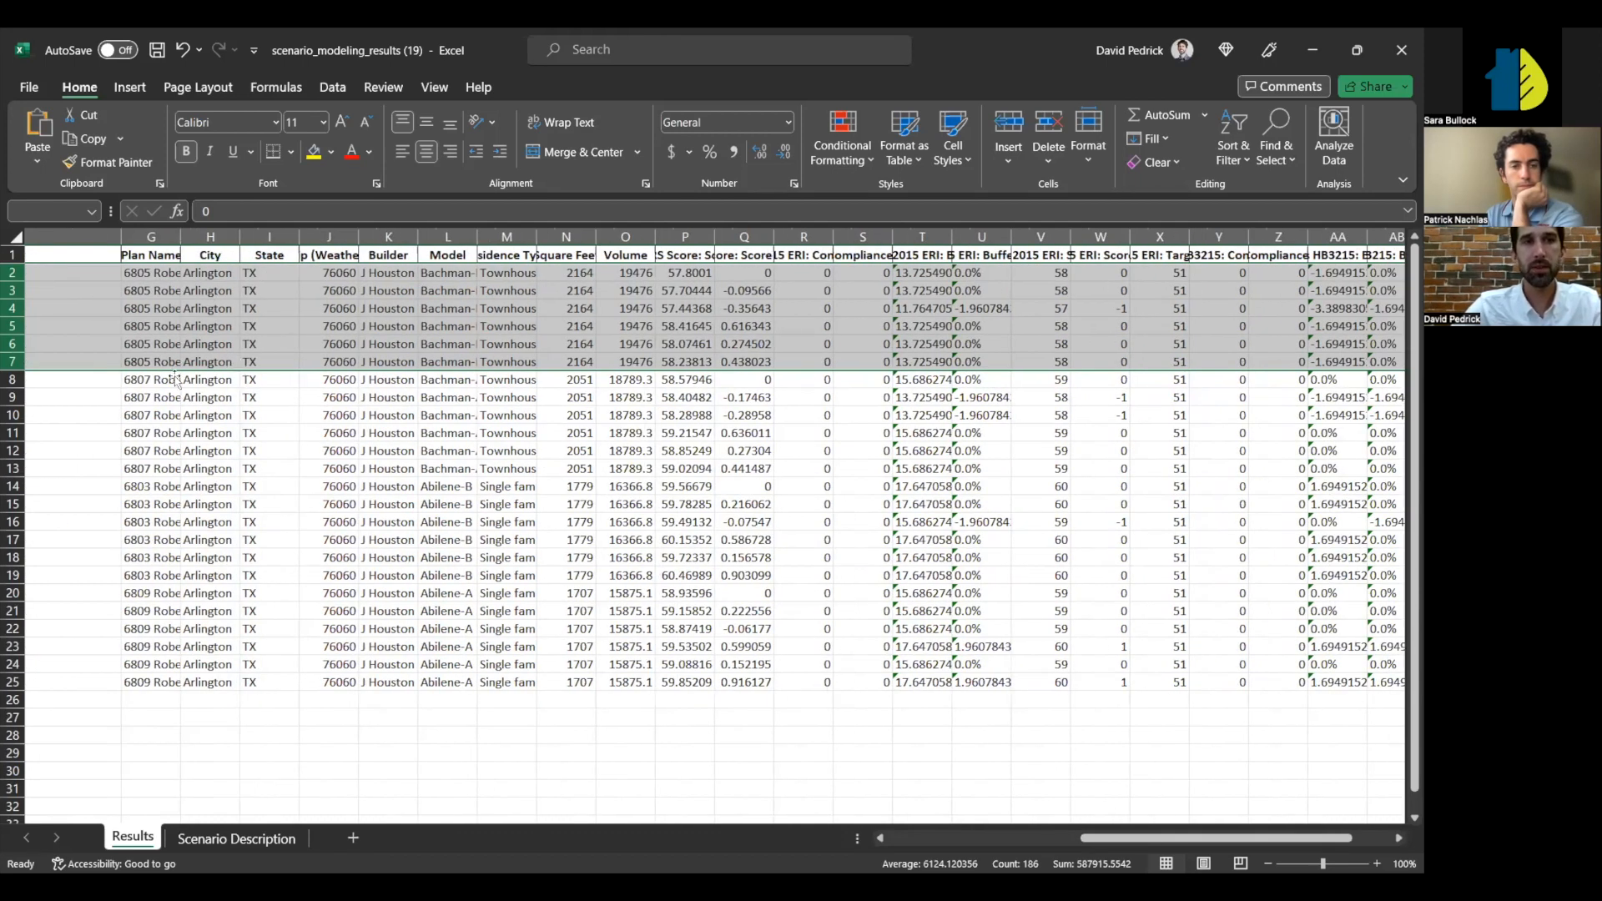
click(154, 237)
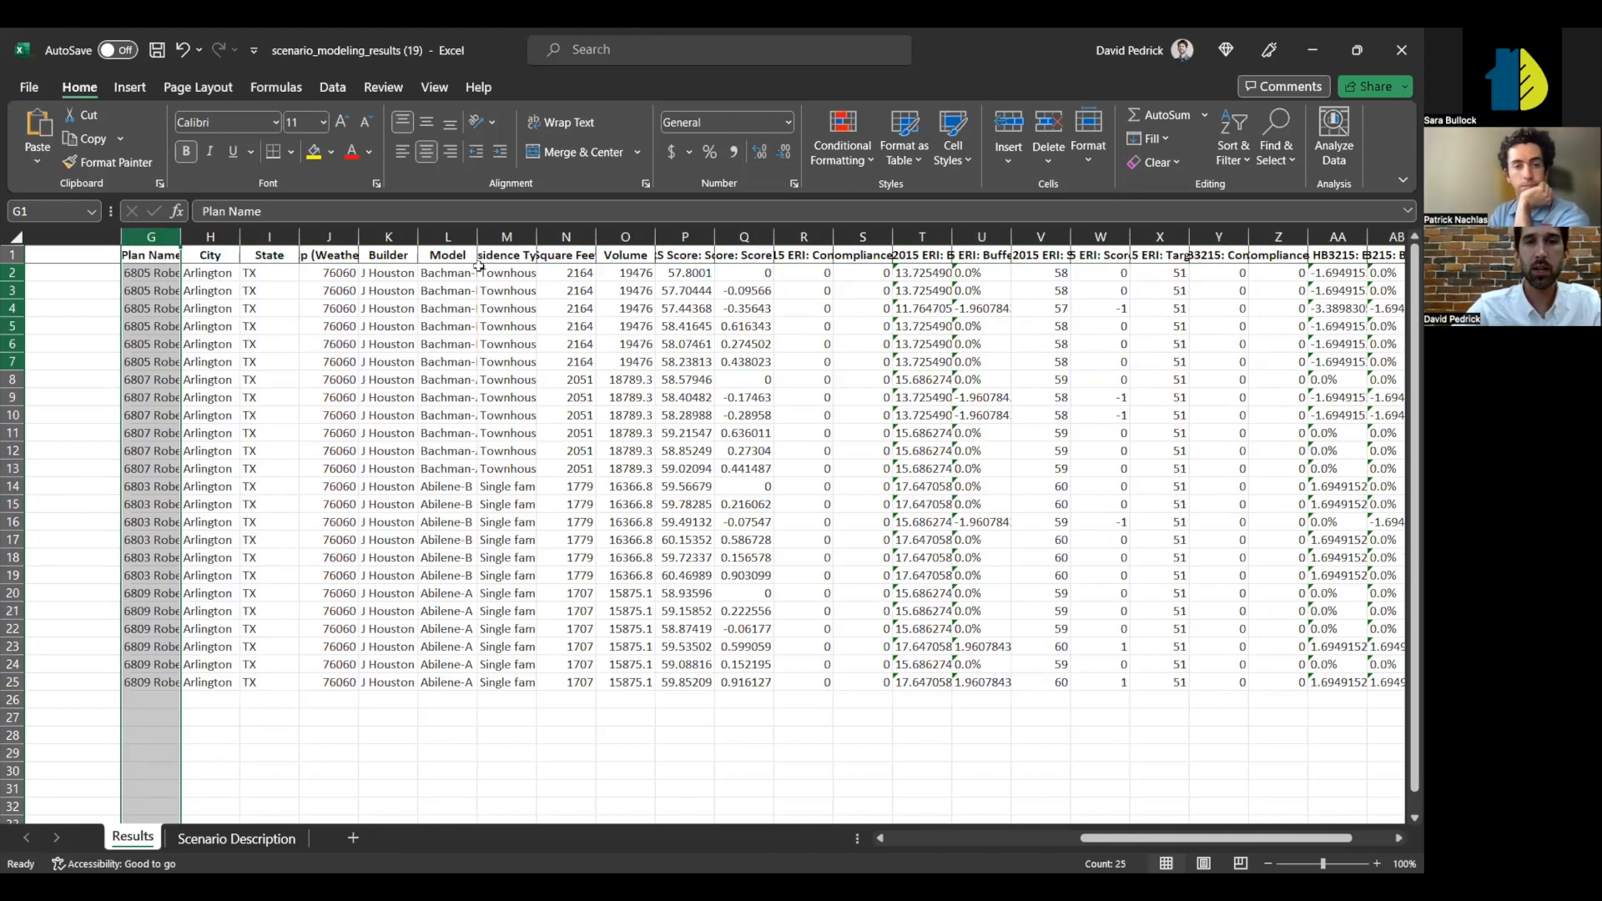
shift+click(625, 238)
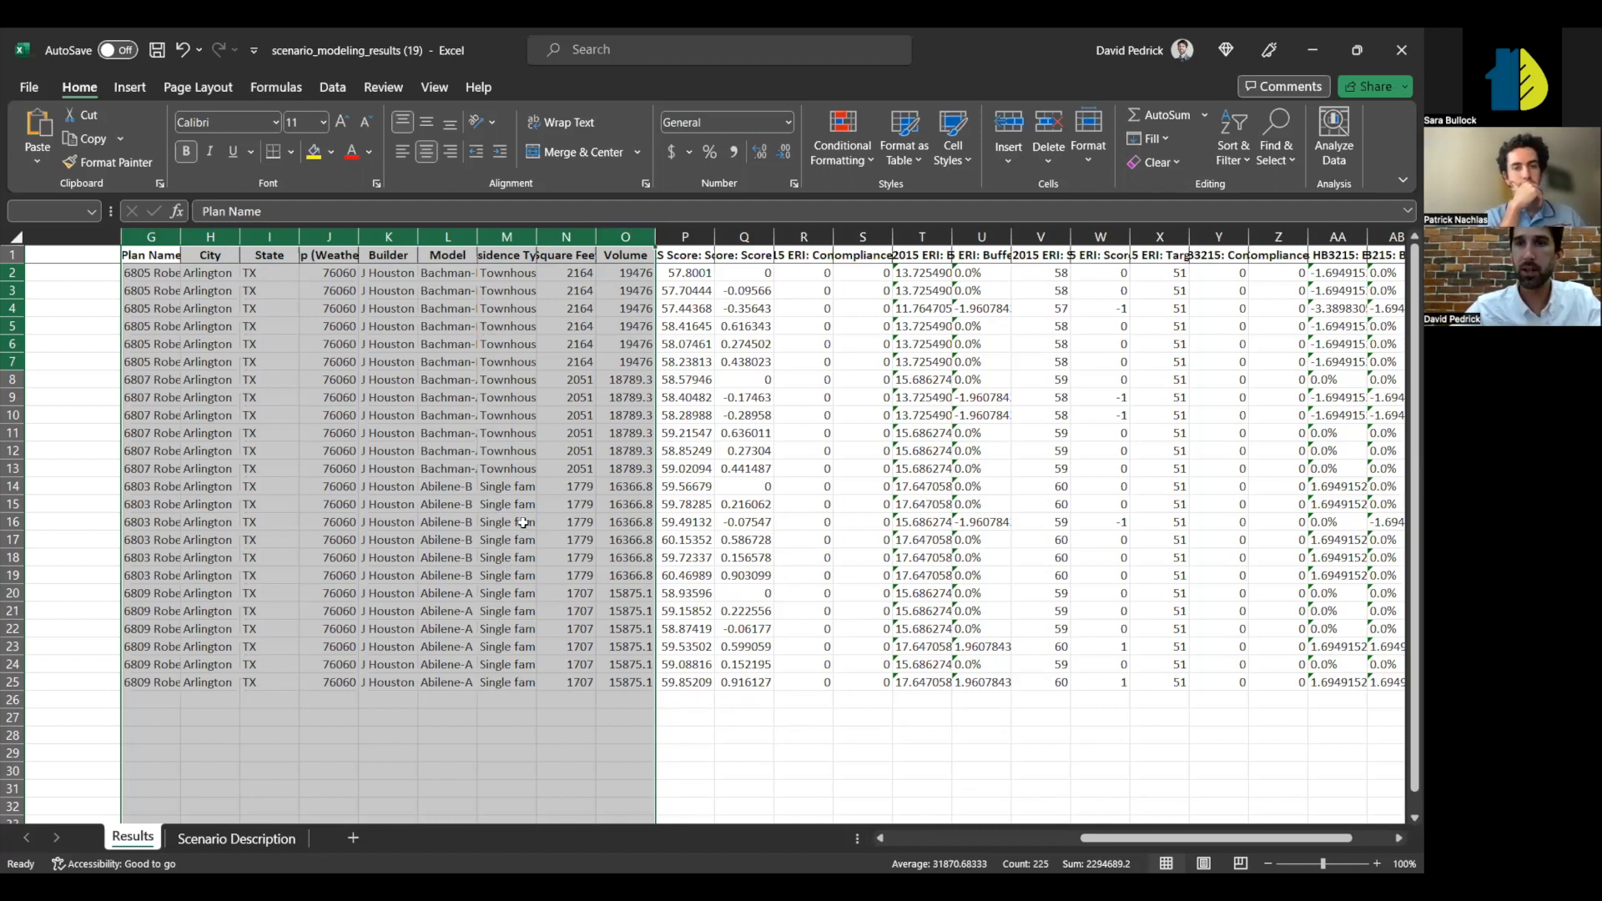
right_click(567, 235)
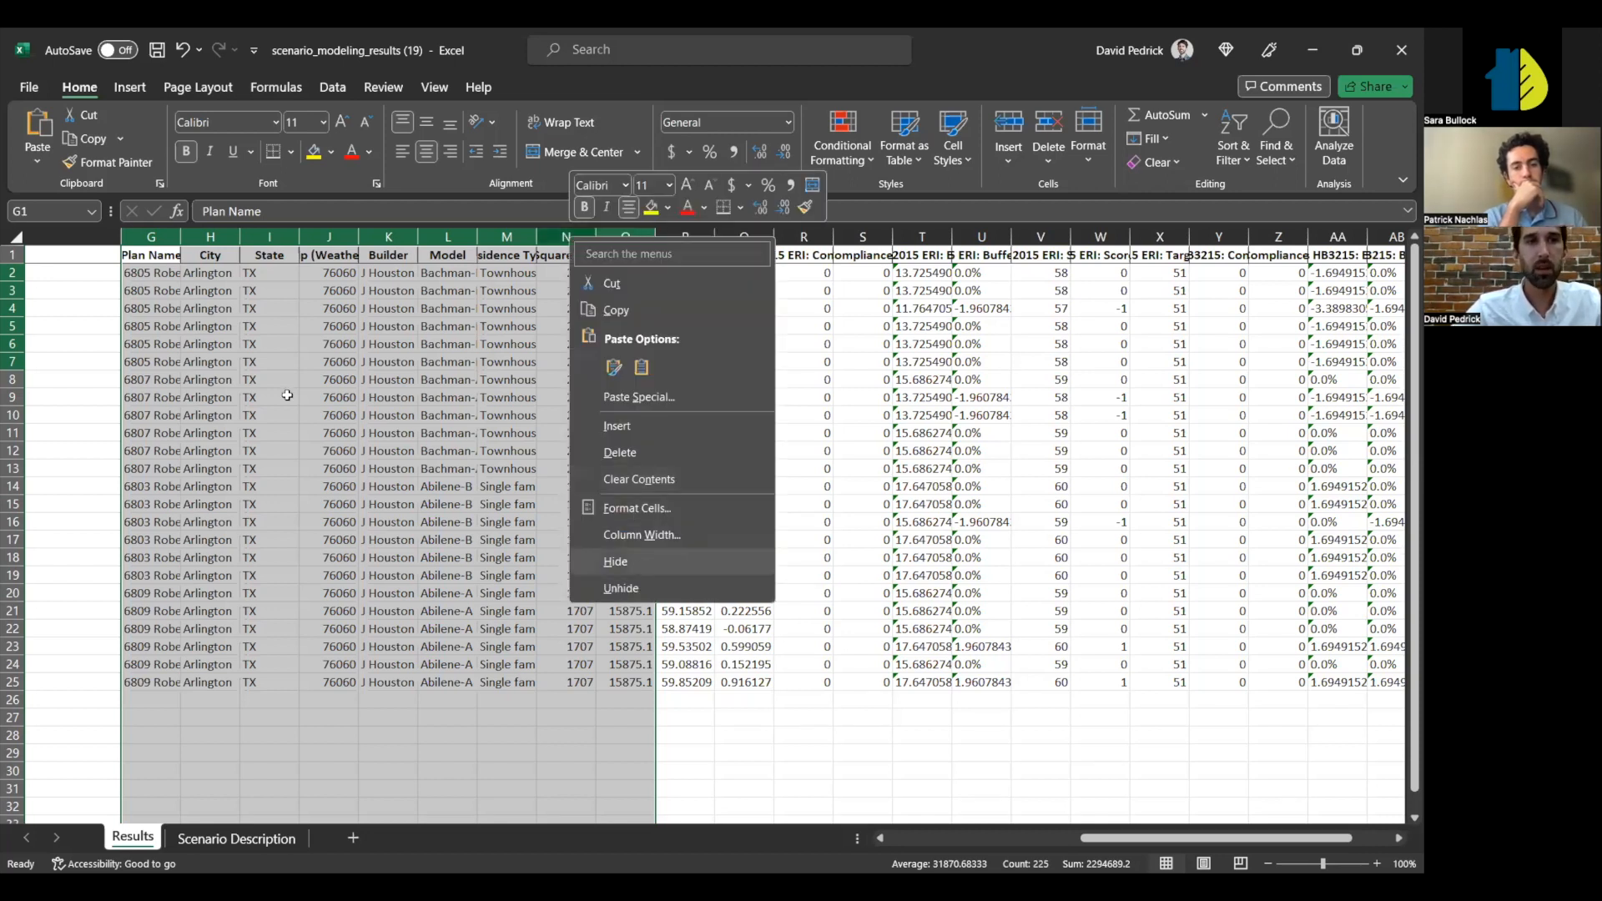
key(h)
- Fit the widths of columns P to S to show the full HERS Score and IECC 2015 ERI compliance headers
drag(180, 237, 352, 235)
double_click(351, 236)
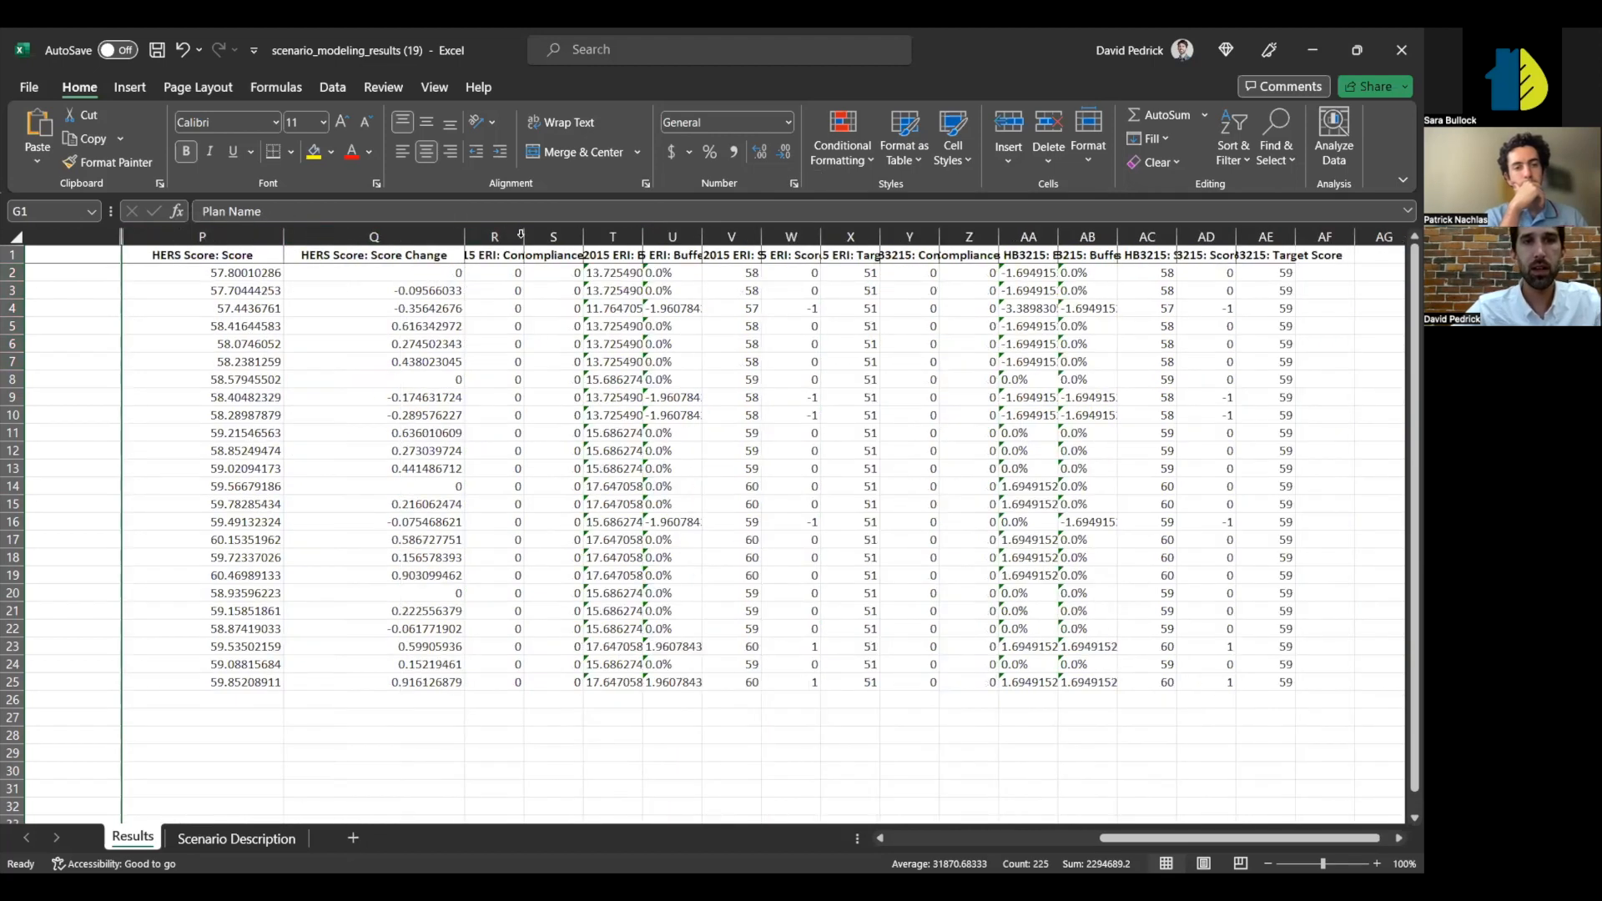
double_click(523, 237)
double_click(680, 236)
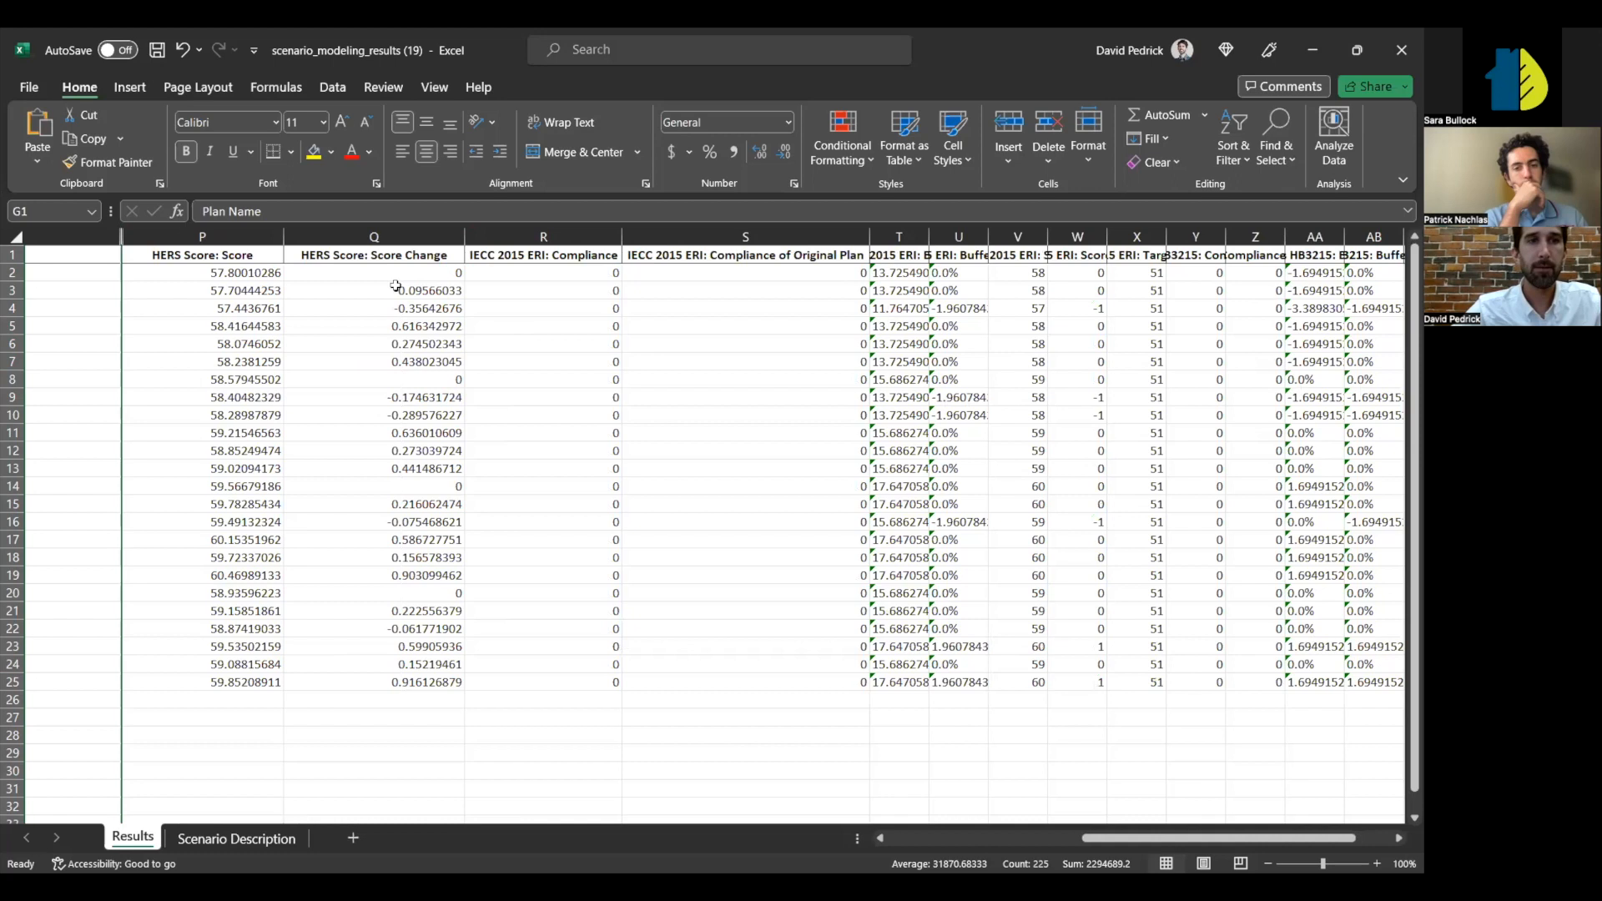
- Select the first project's HERS score changes in Q2:Q7 and compare them with the matching scenarios
scroll(306, 290, left, 5)
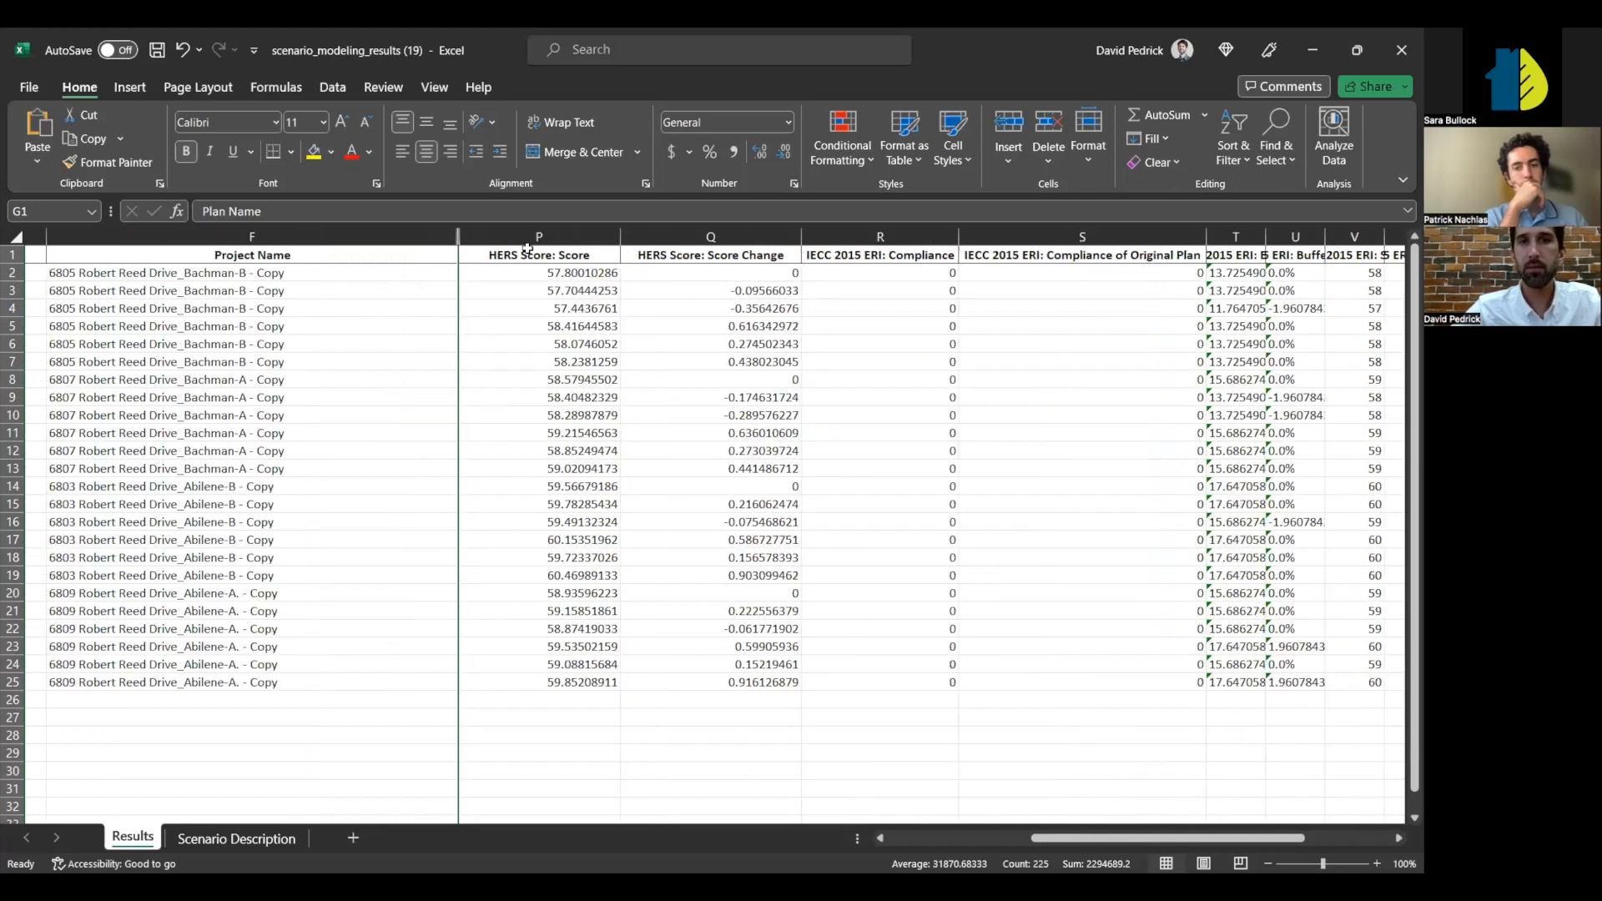
scroll(757, 271, right, 1)
drag(809, 274, 821, 358)
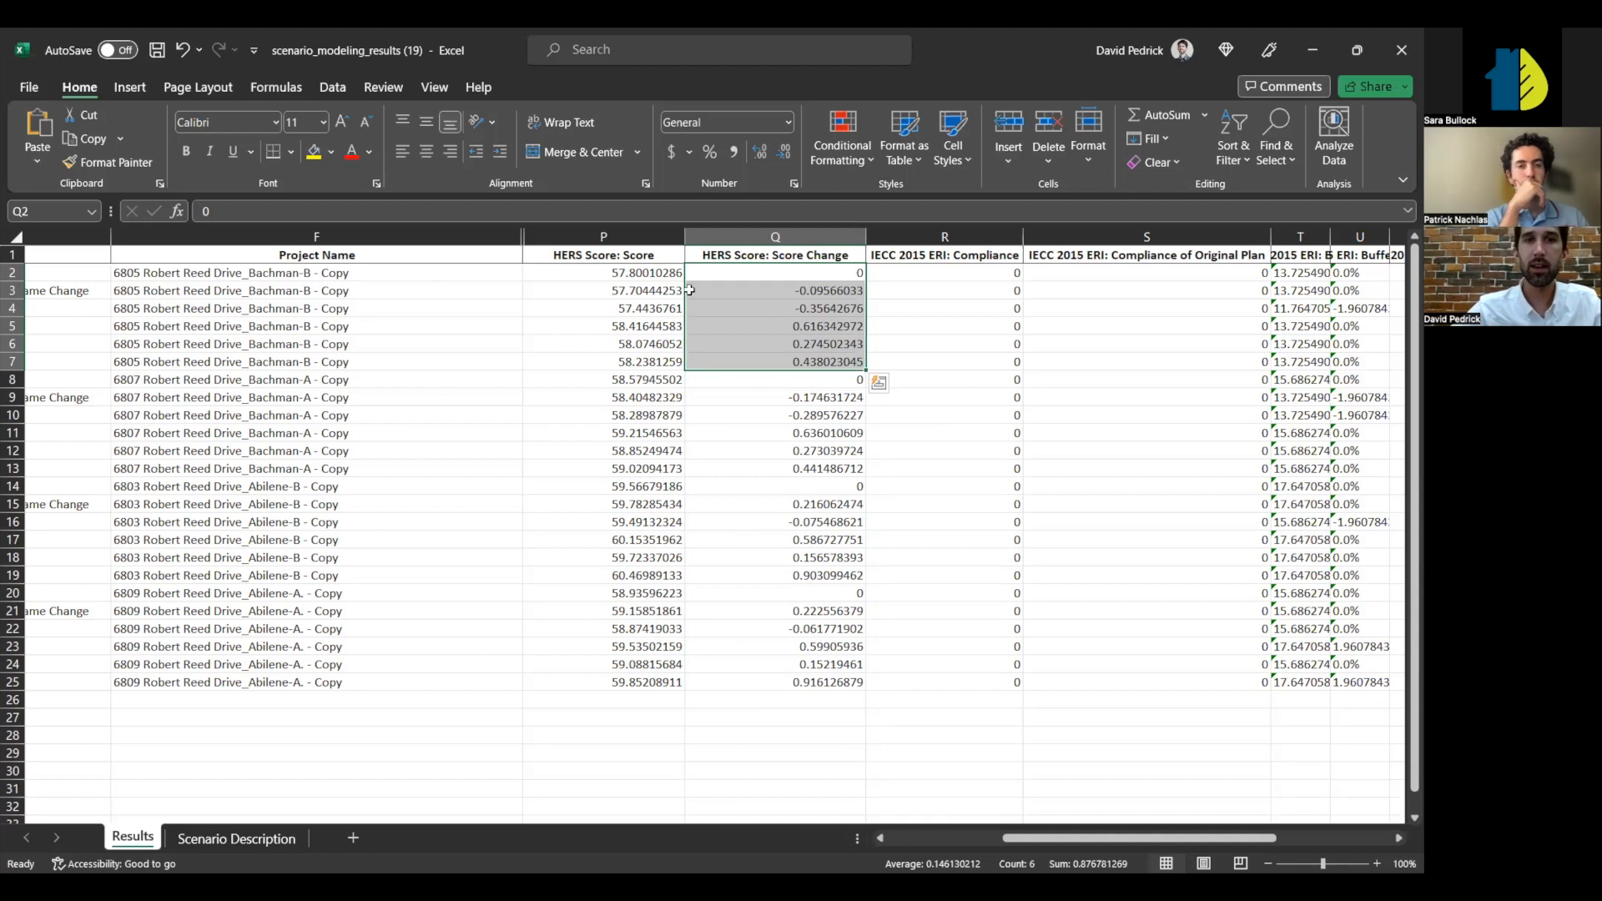
scroll(674, 287, left, 2)
scroll(674, 287, right, 3)
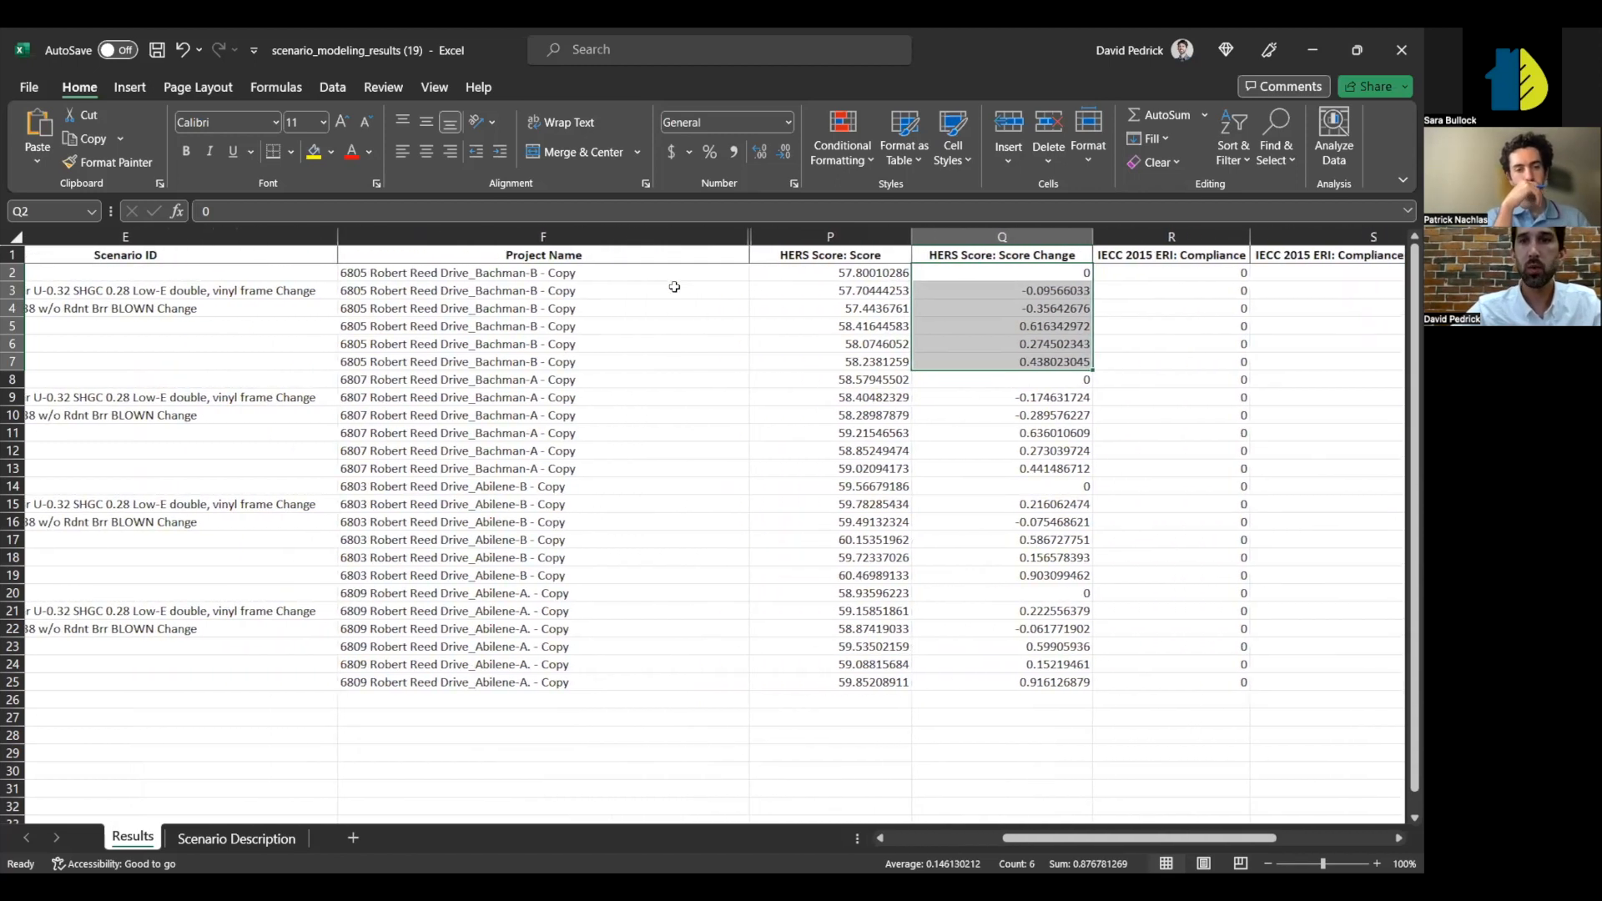
- Examine the HERS Score Change column, comparing the first project's base score with its window scenario in row 3
click(812, 294)
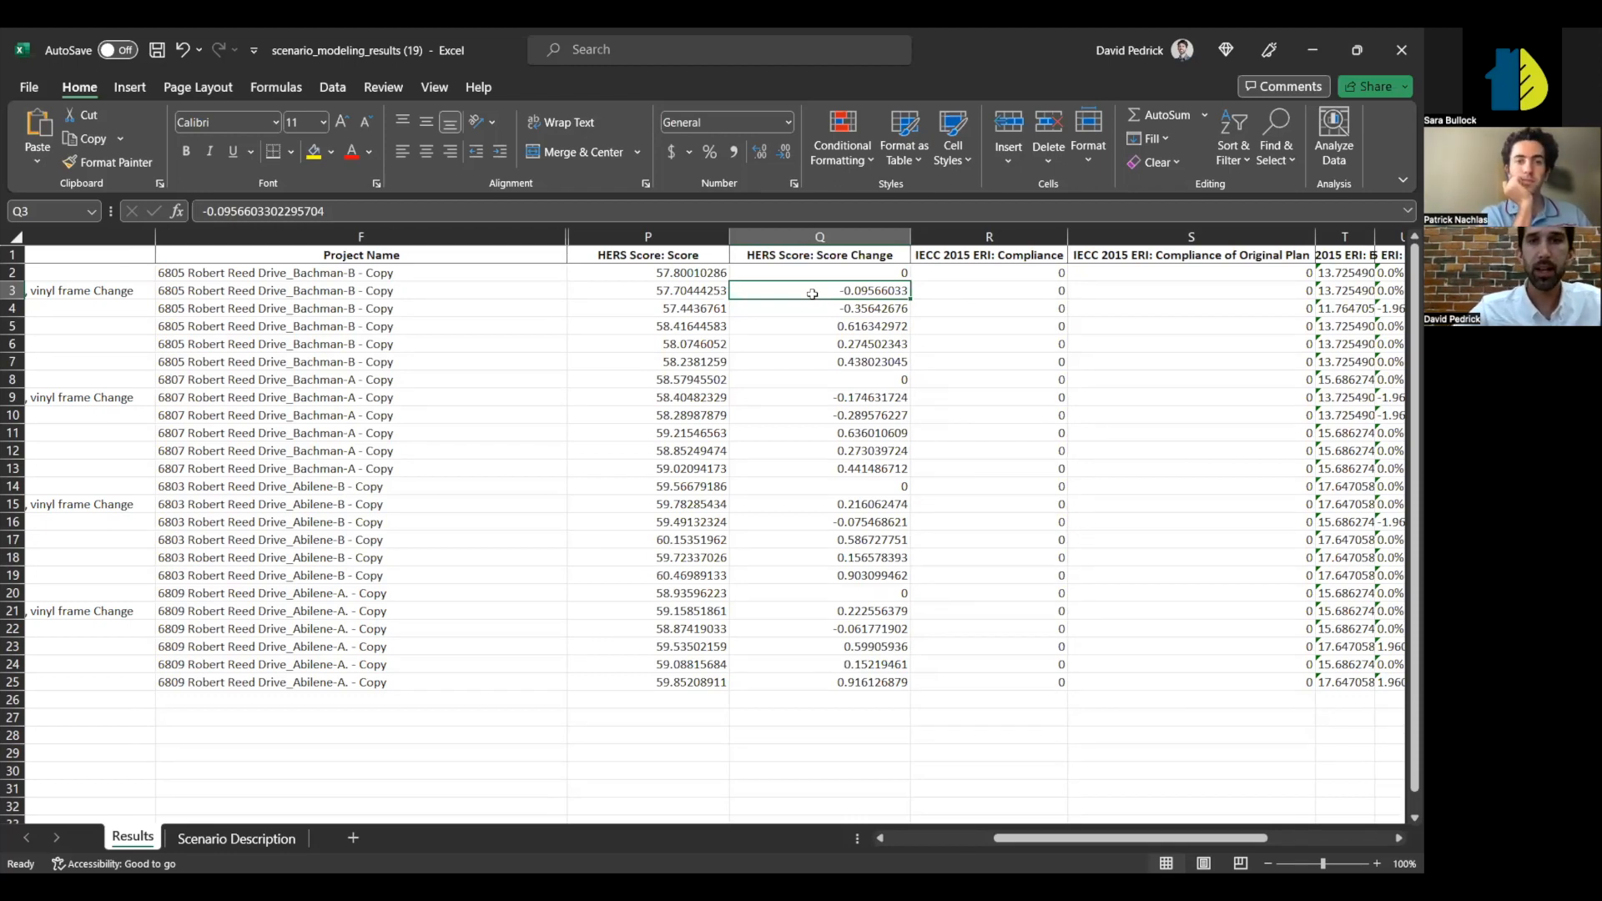
click(811, 240)
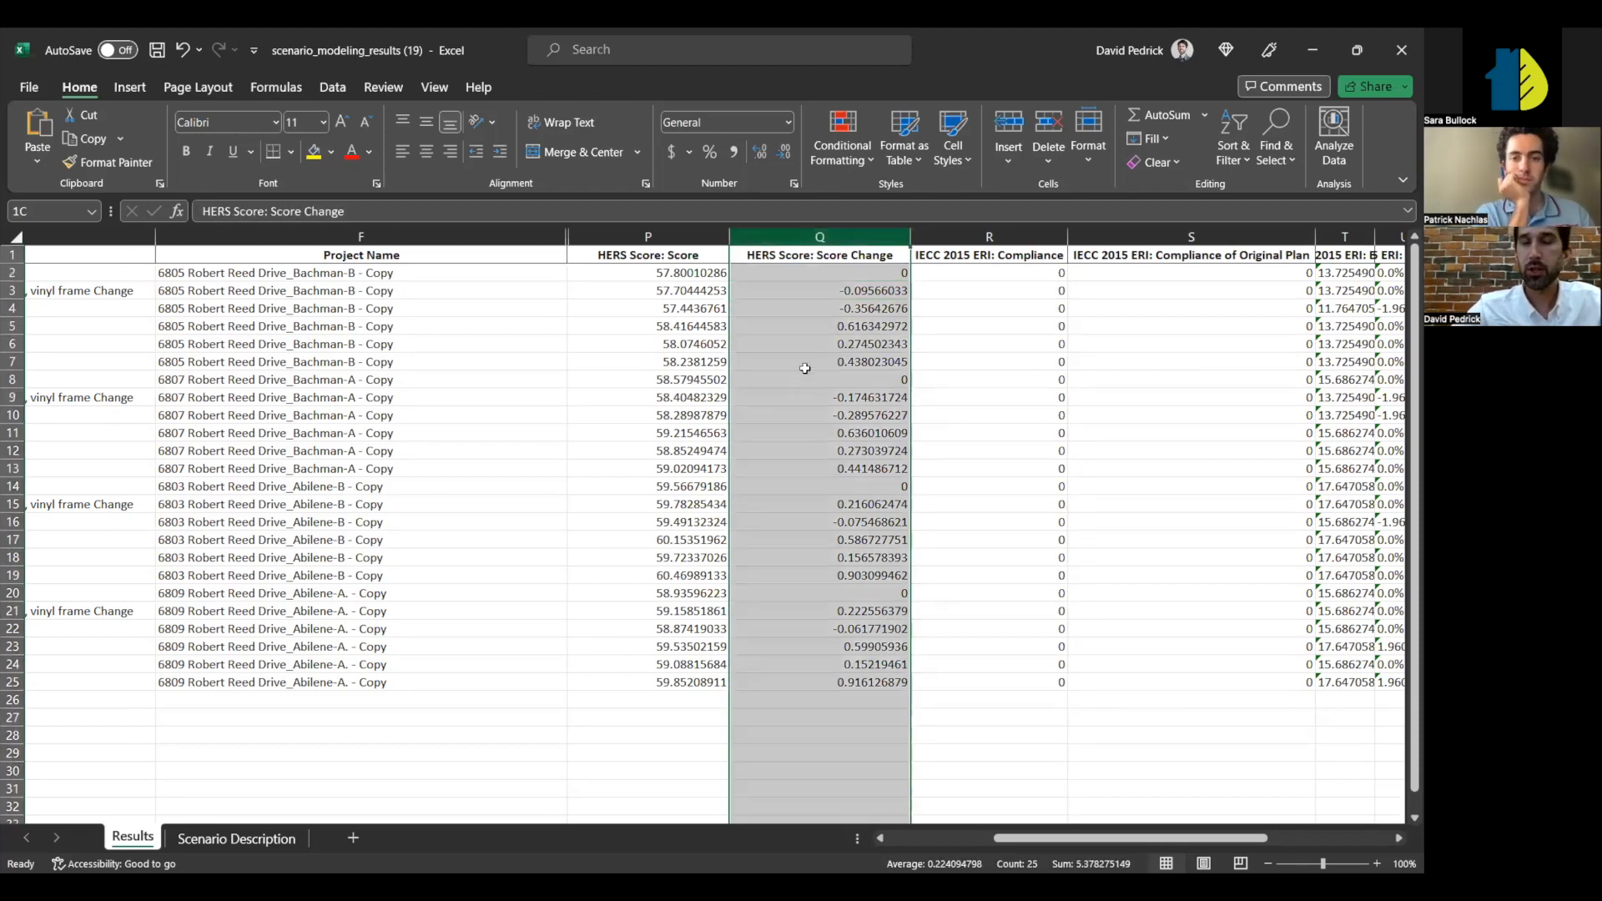
click(803, 367)
click(837, 294)
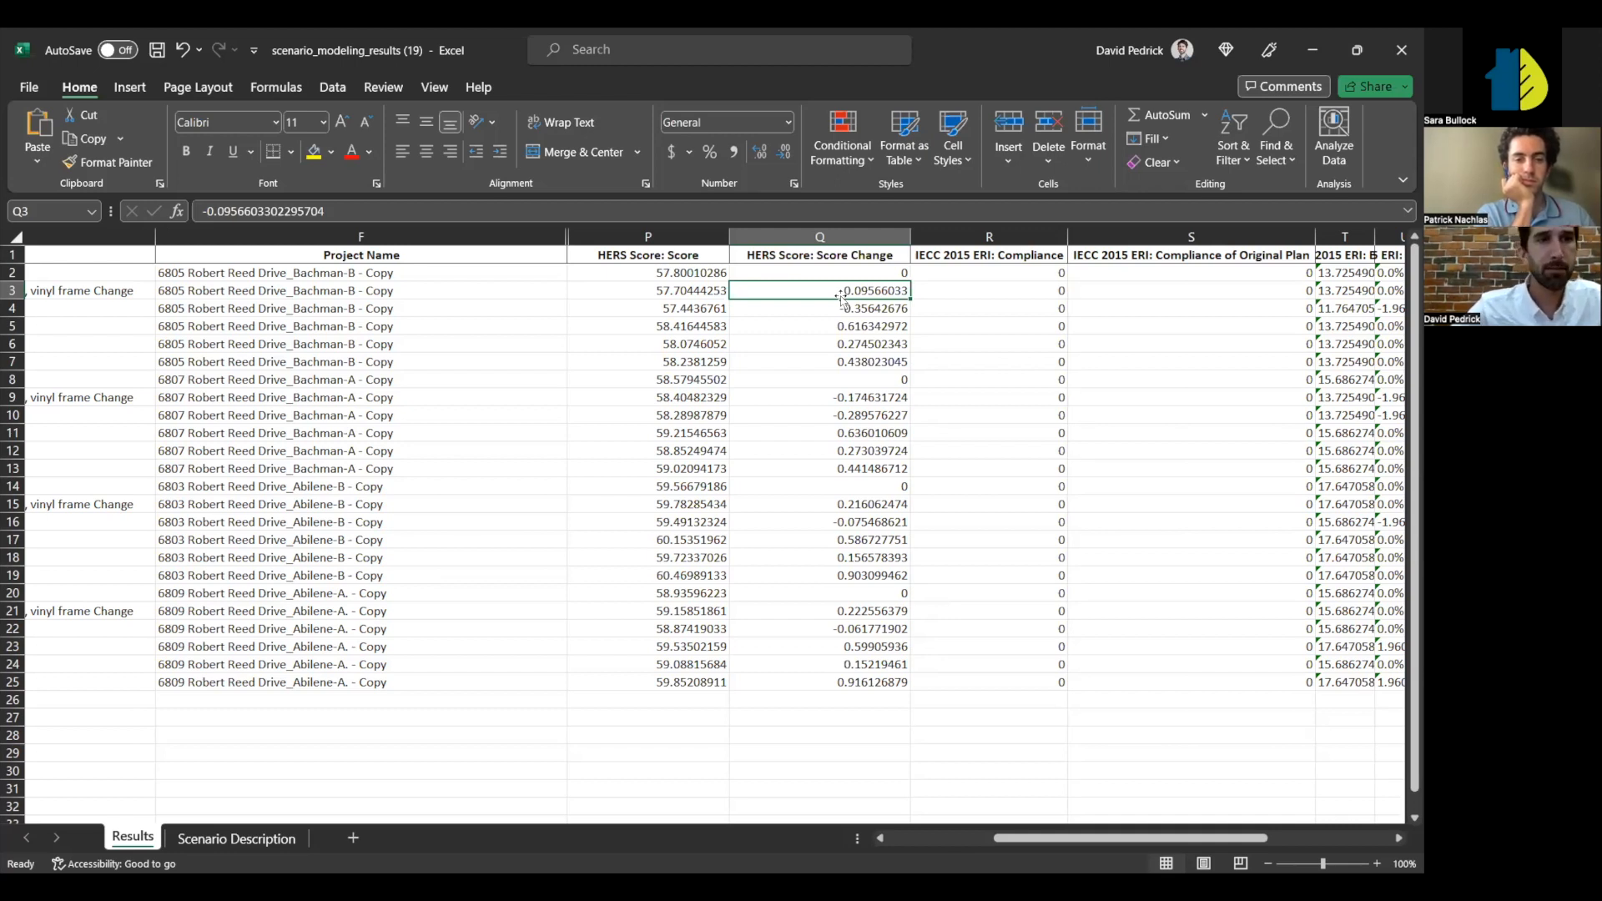
scroll(841, 299, left, 5)
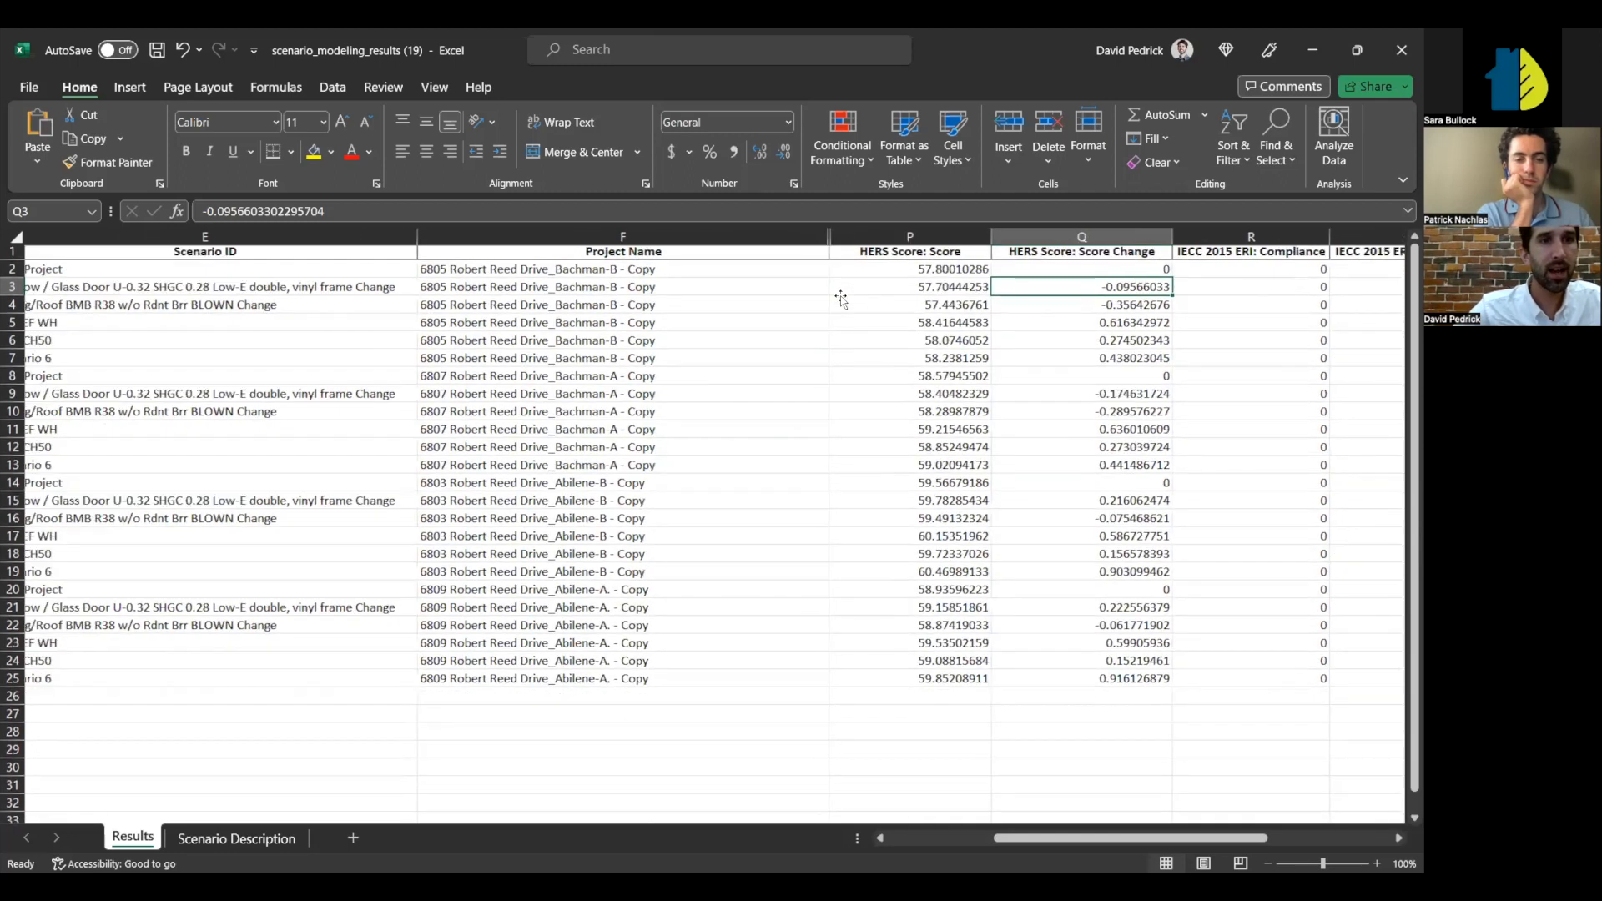
scroll(841, 299, right, 5)
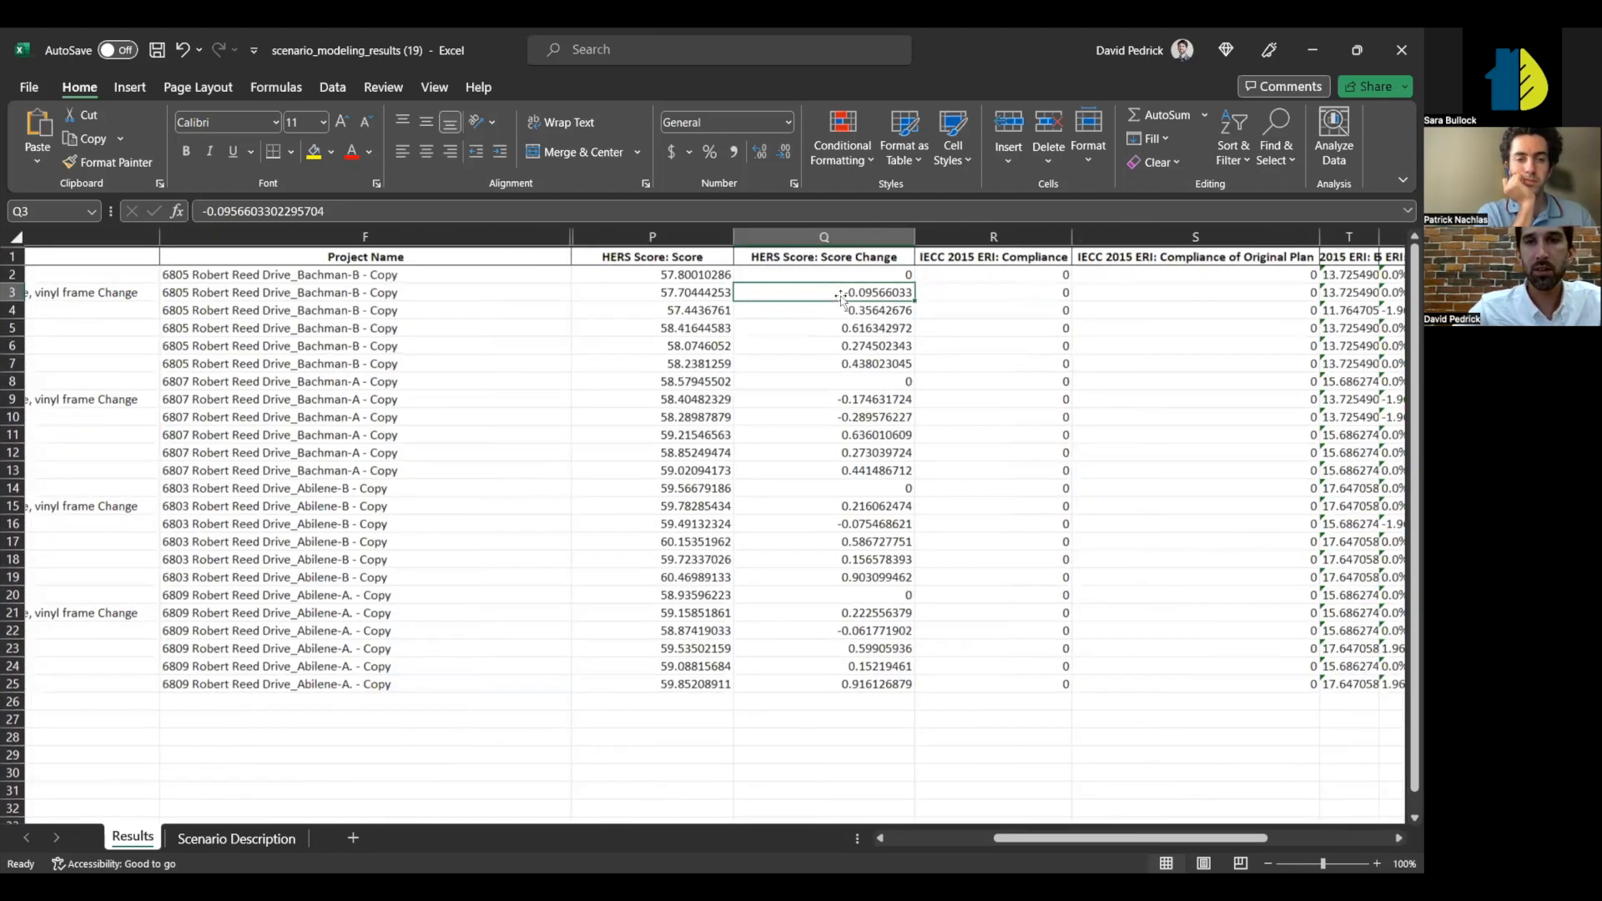
click(667, 273)
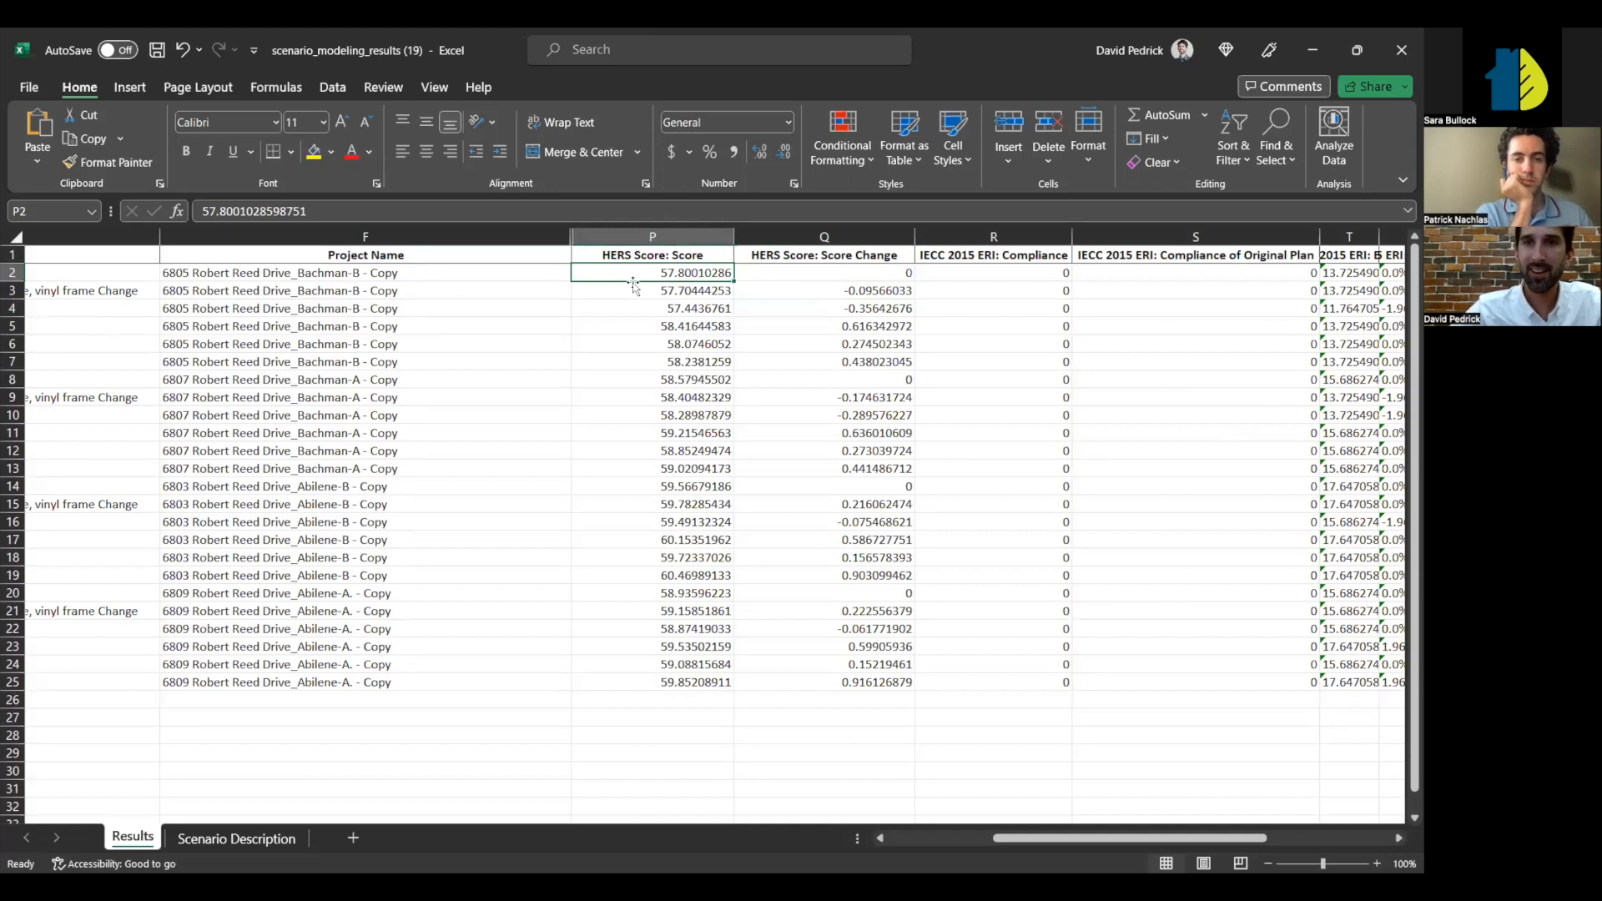
click(638, 290)
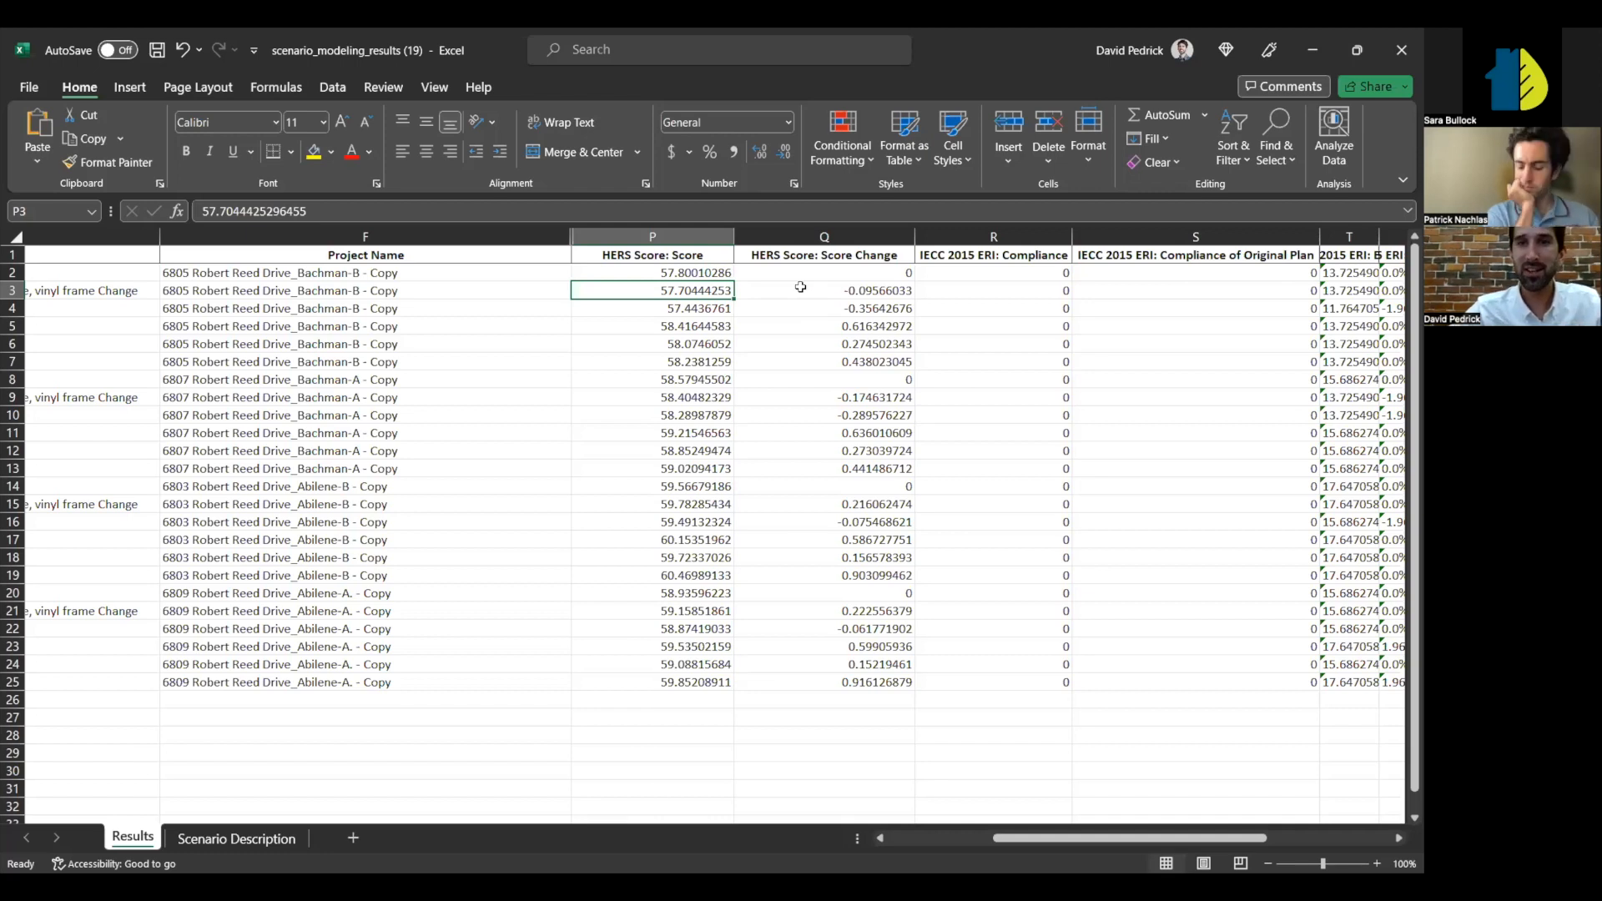
- Fit the widths of columns T and U to show the full IECC 2015 ERI Buffer and Buffer Change values
scroll(844, 294, right, 3)
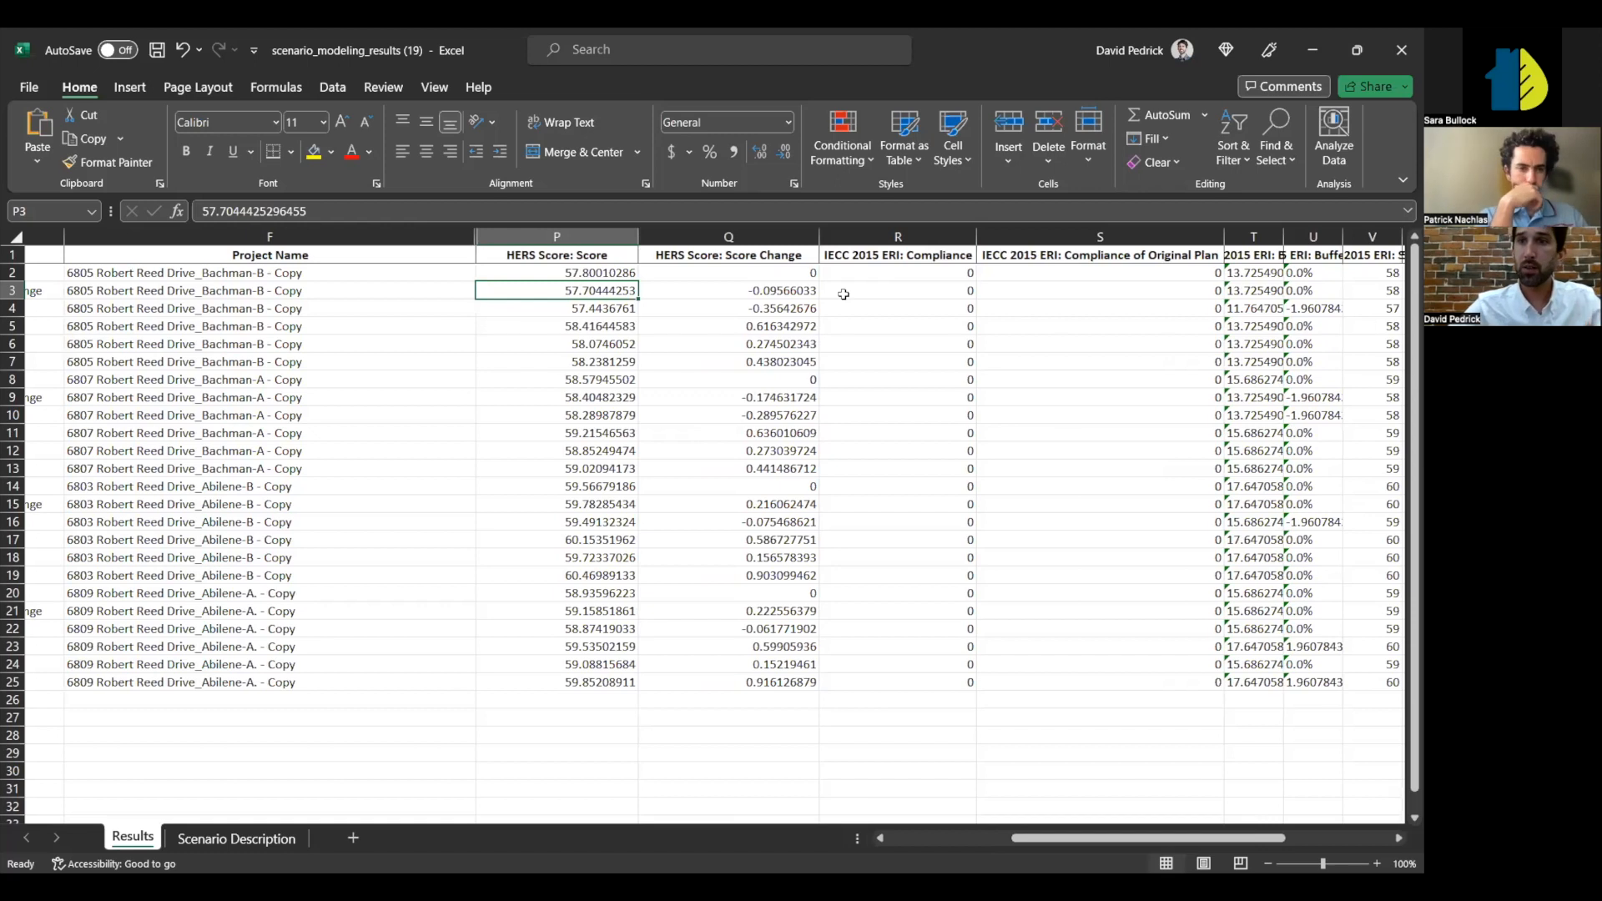
scroll(844, 294, right, 8)
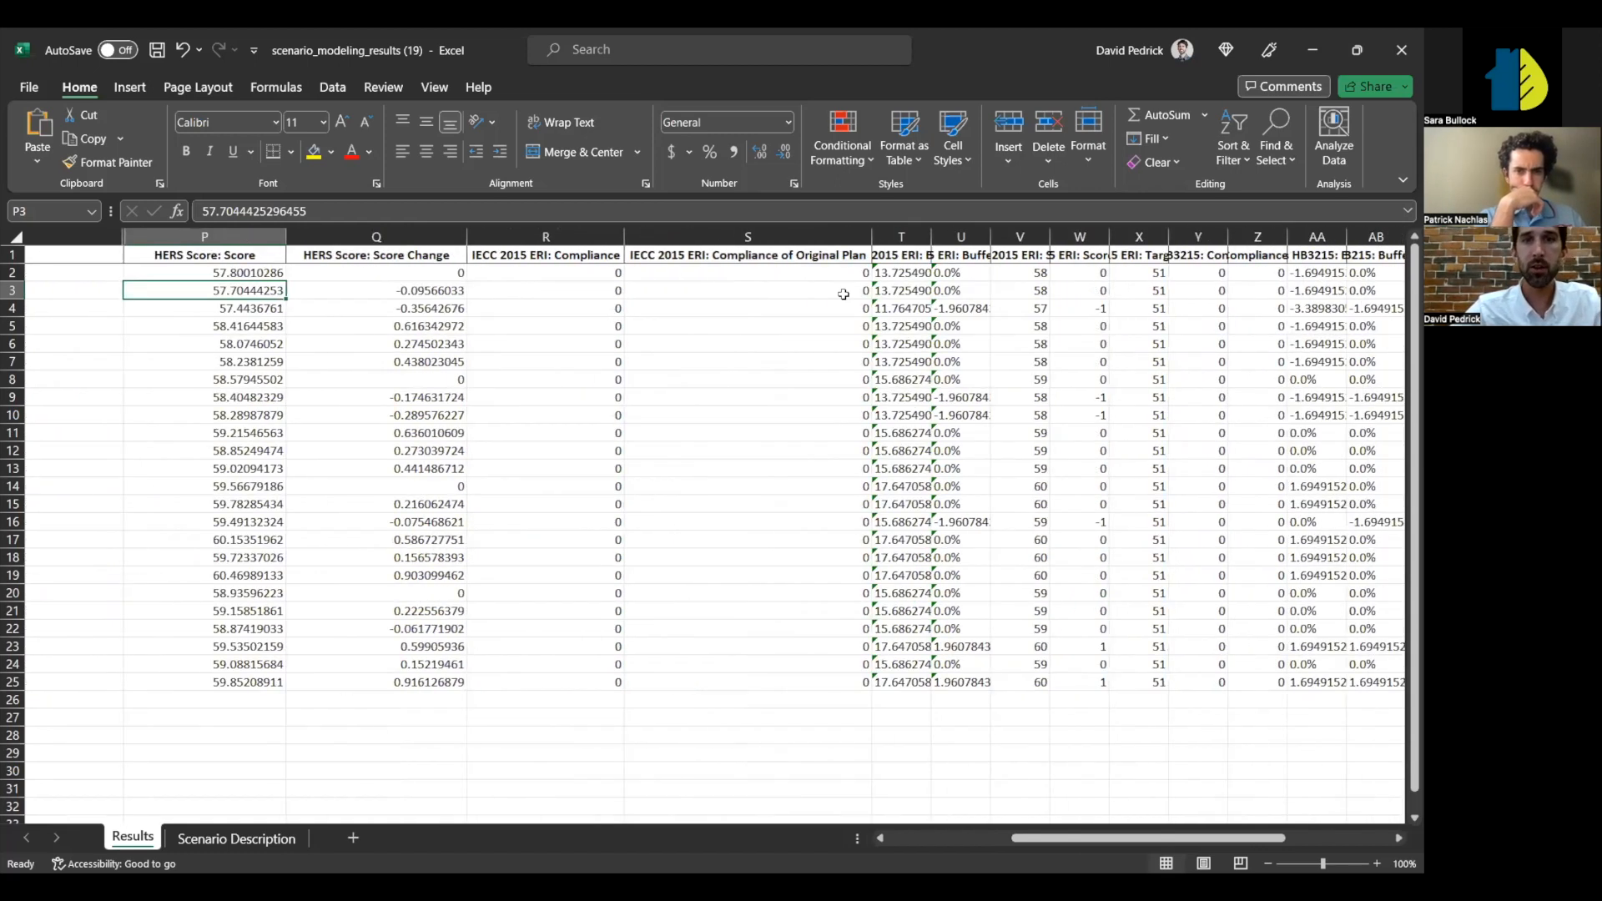
scroll(844, 294, right, 2)
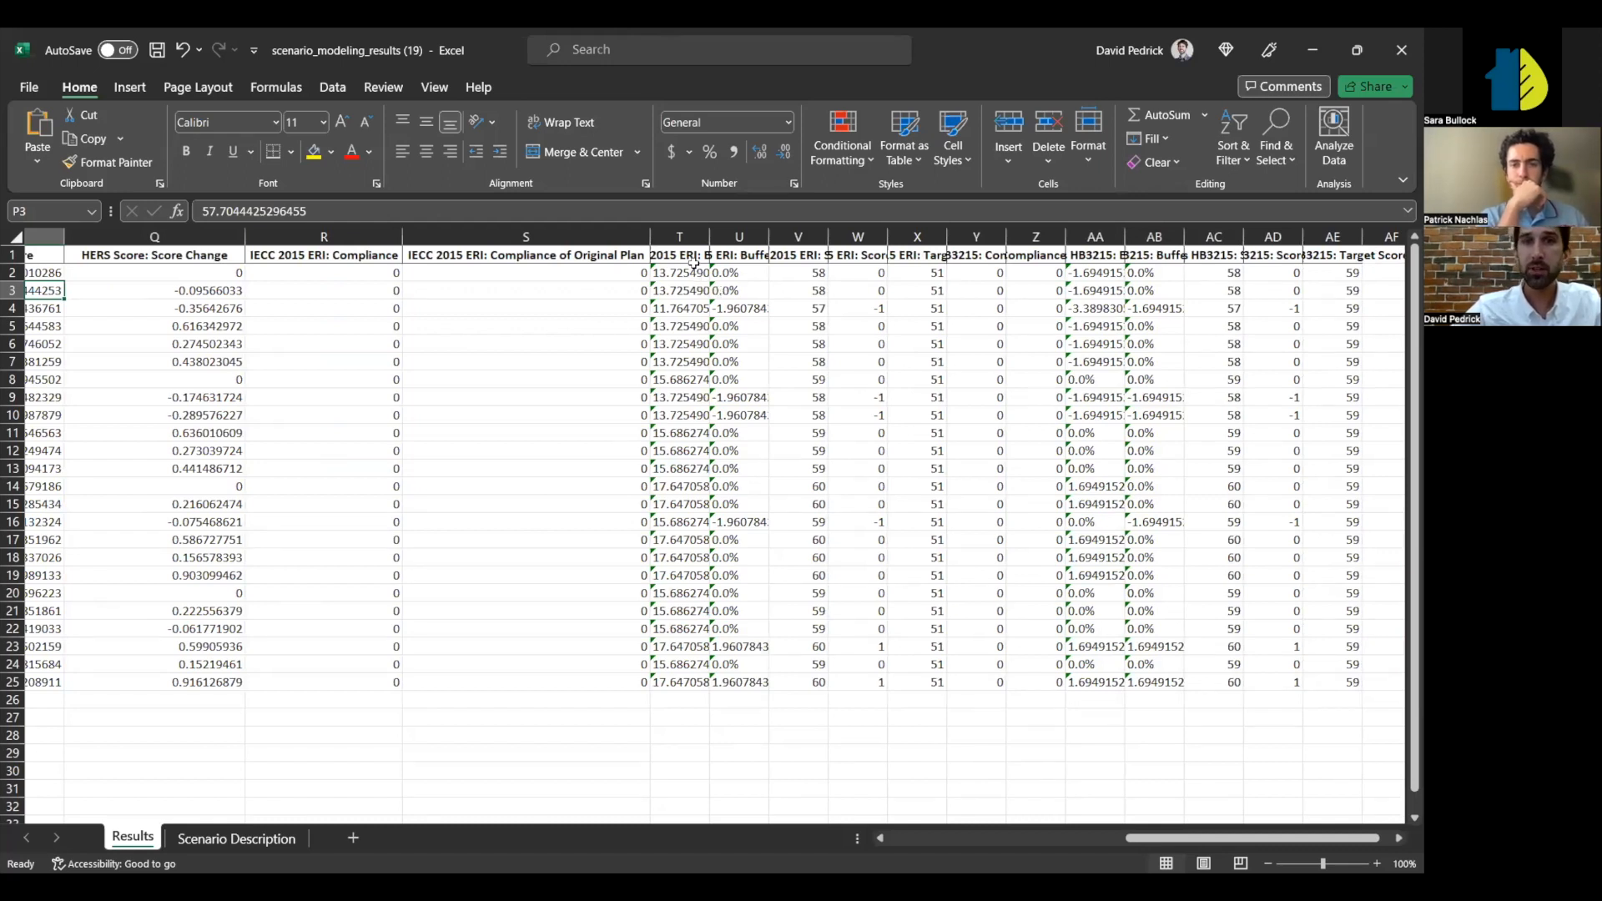
double_click(710, 237)
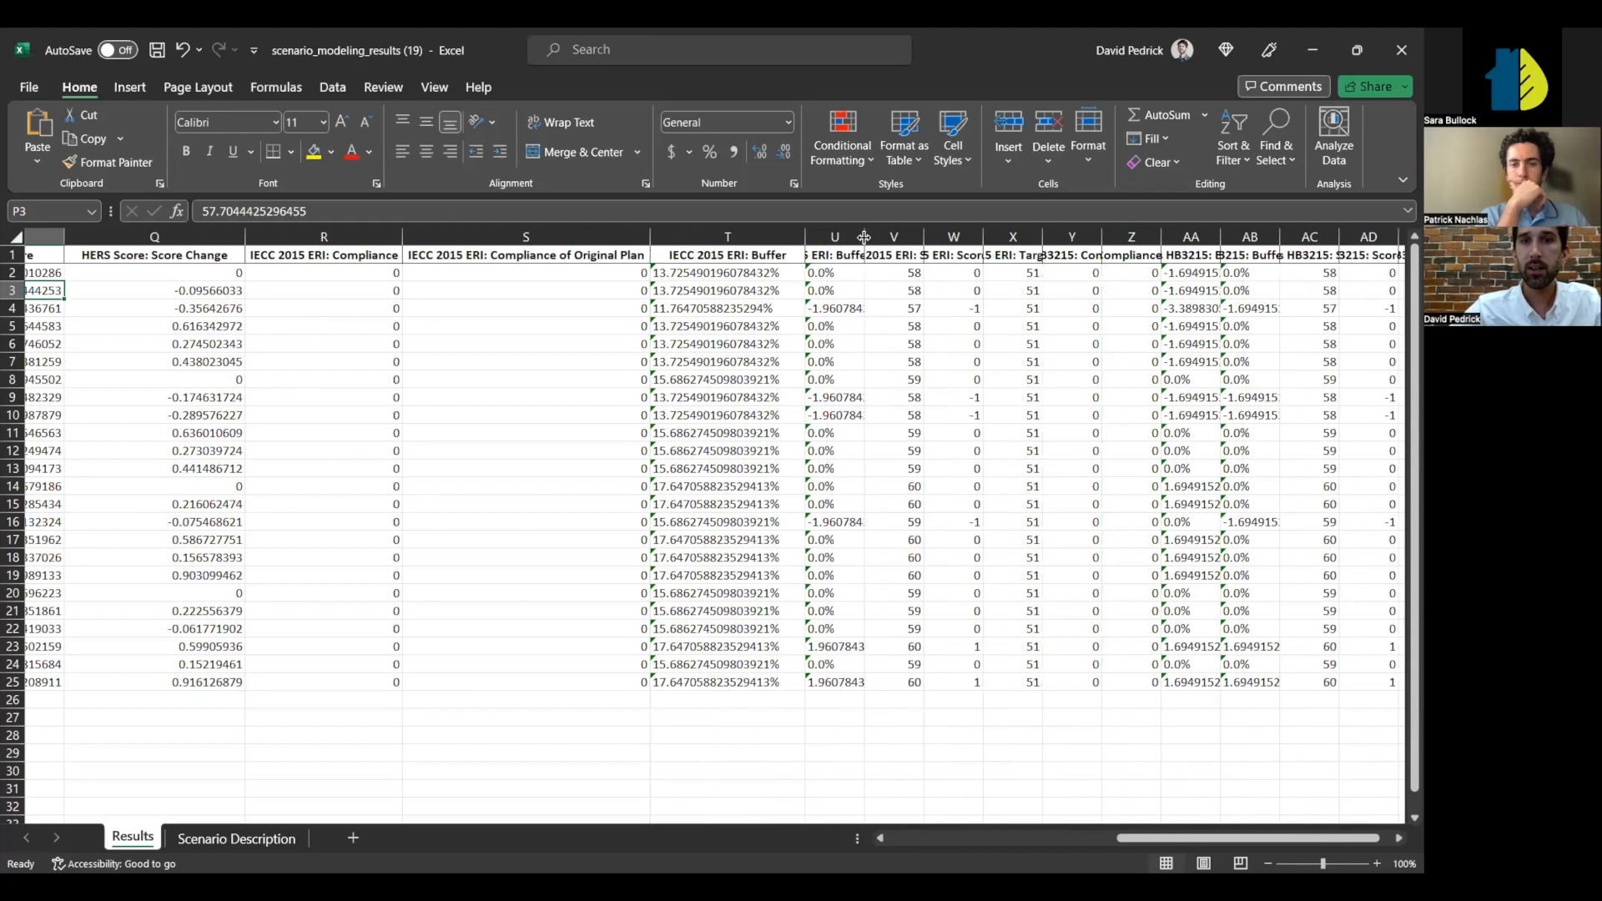
double_click(864, 236)
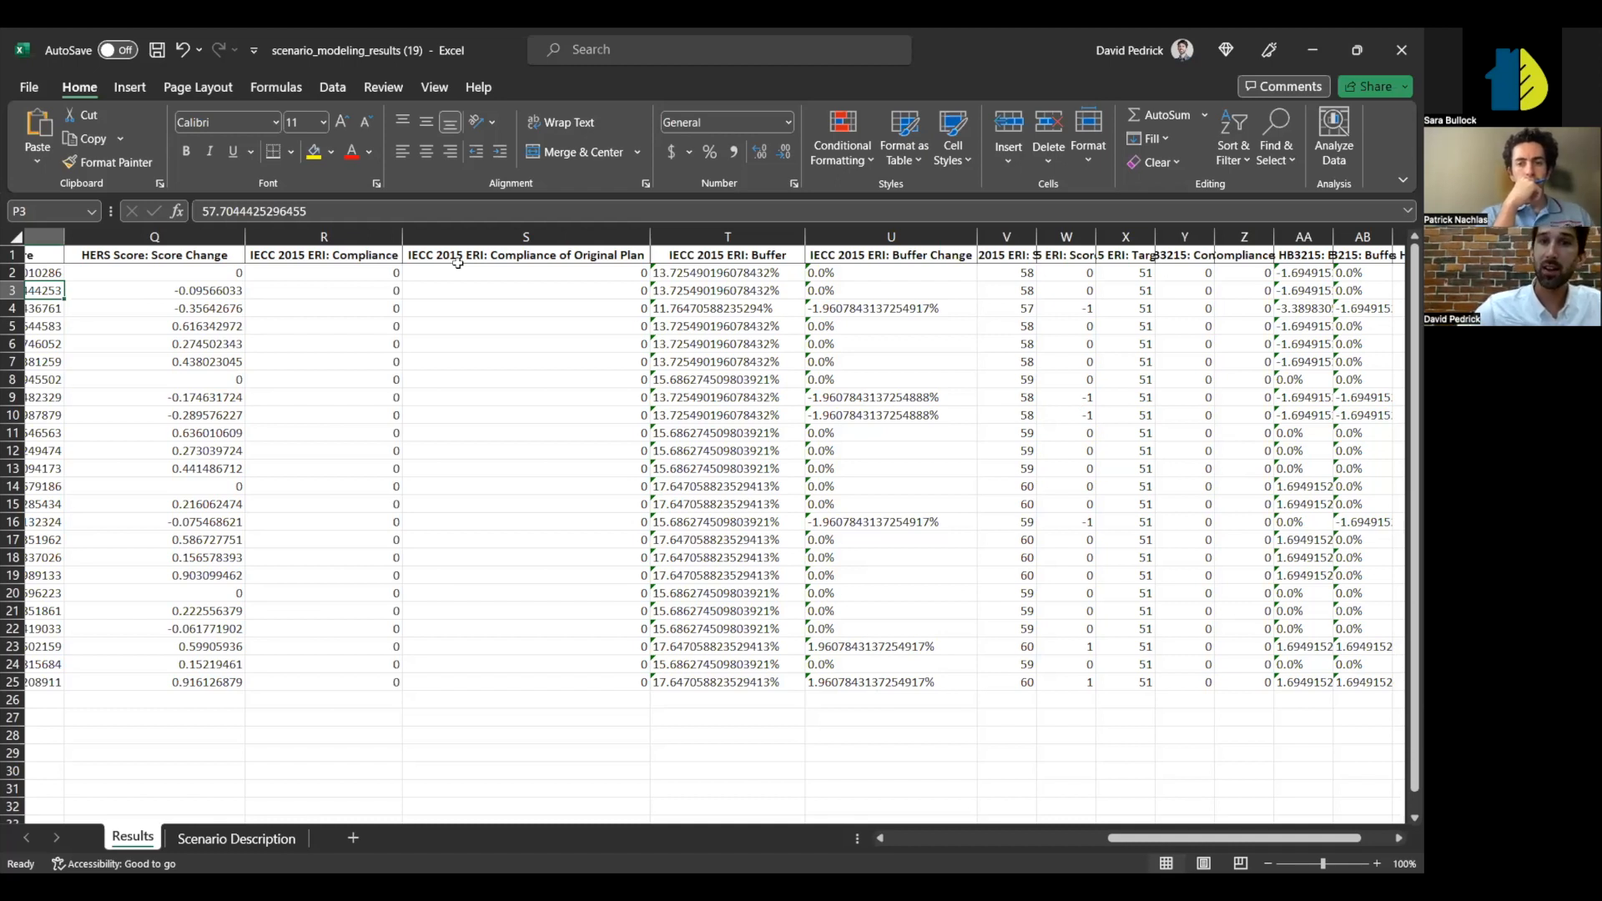
- Select the IECC 2015 ERI Buffer Change column and look over the remaining ERI and Texas HB3215 result columns
click(863, 232)
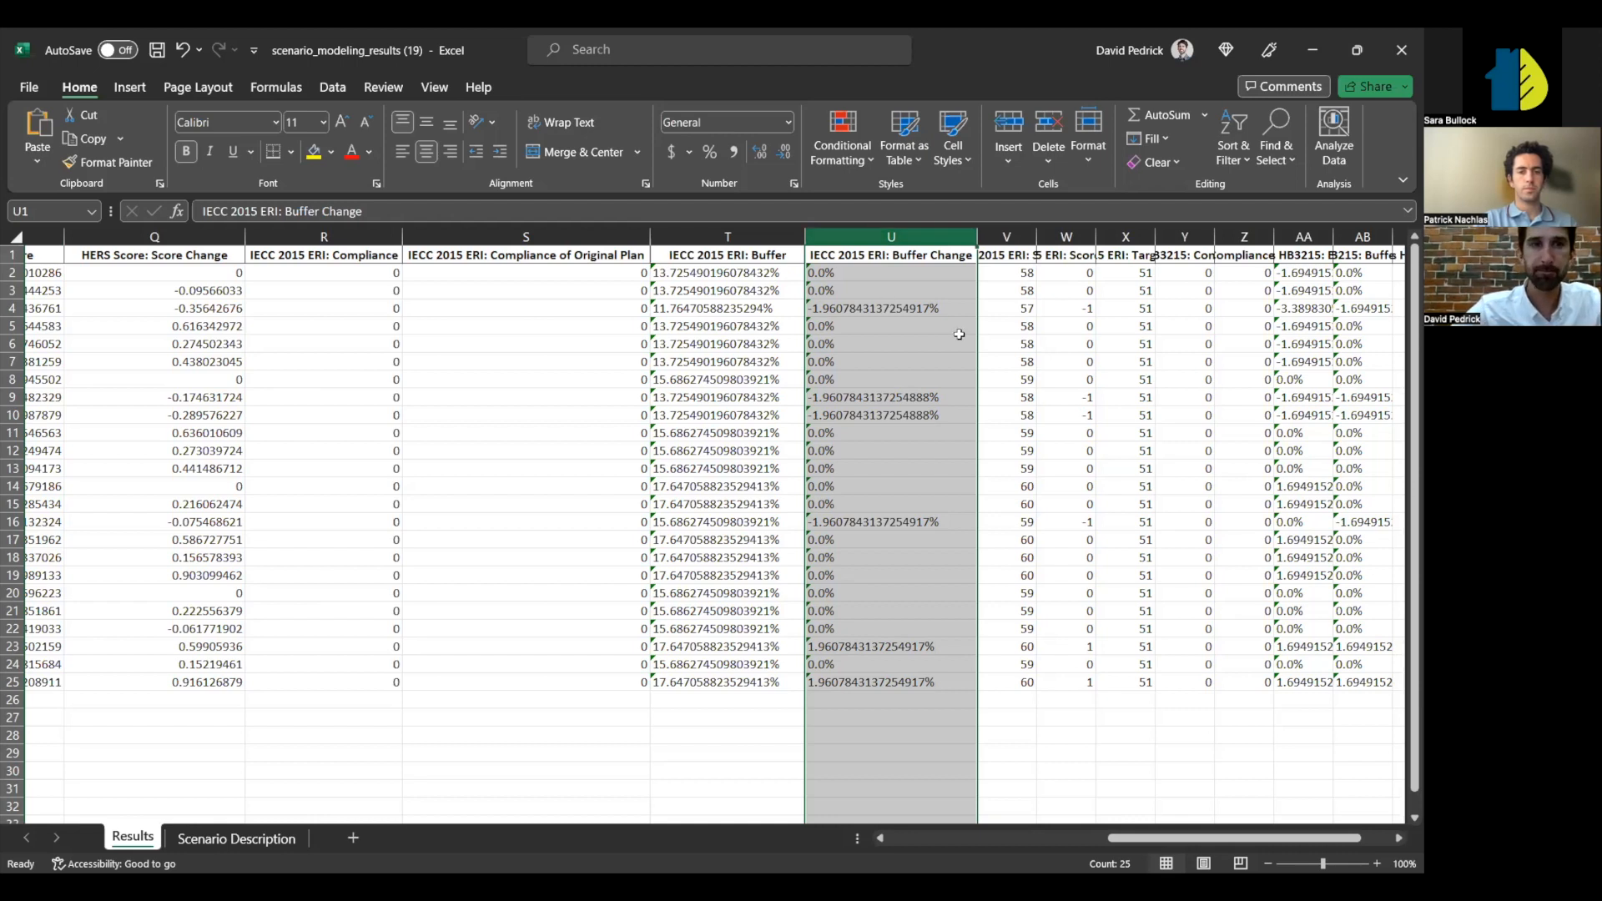
scroll(959, 334, right, 3)
scroll(960, 334, right, 3)
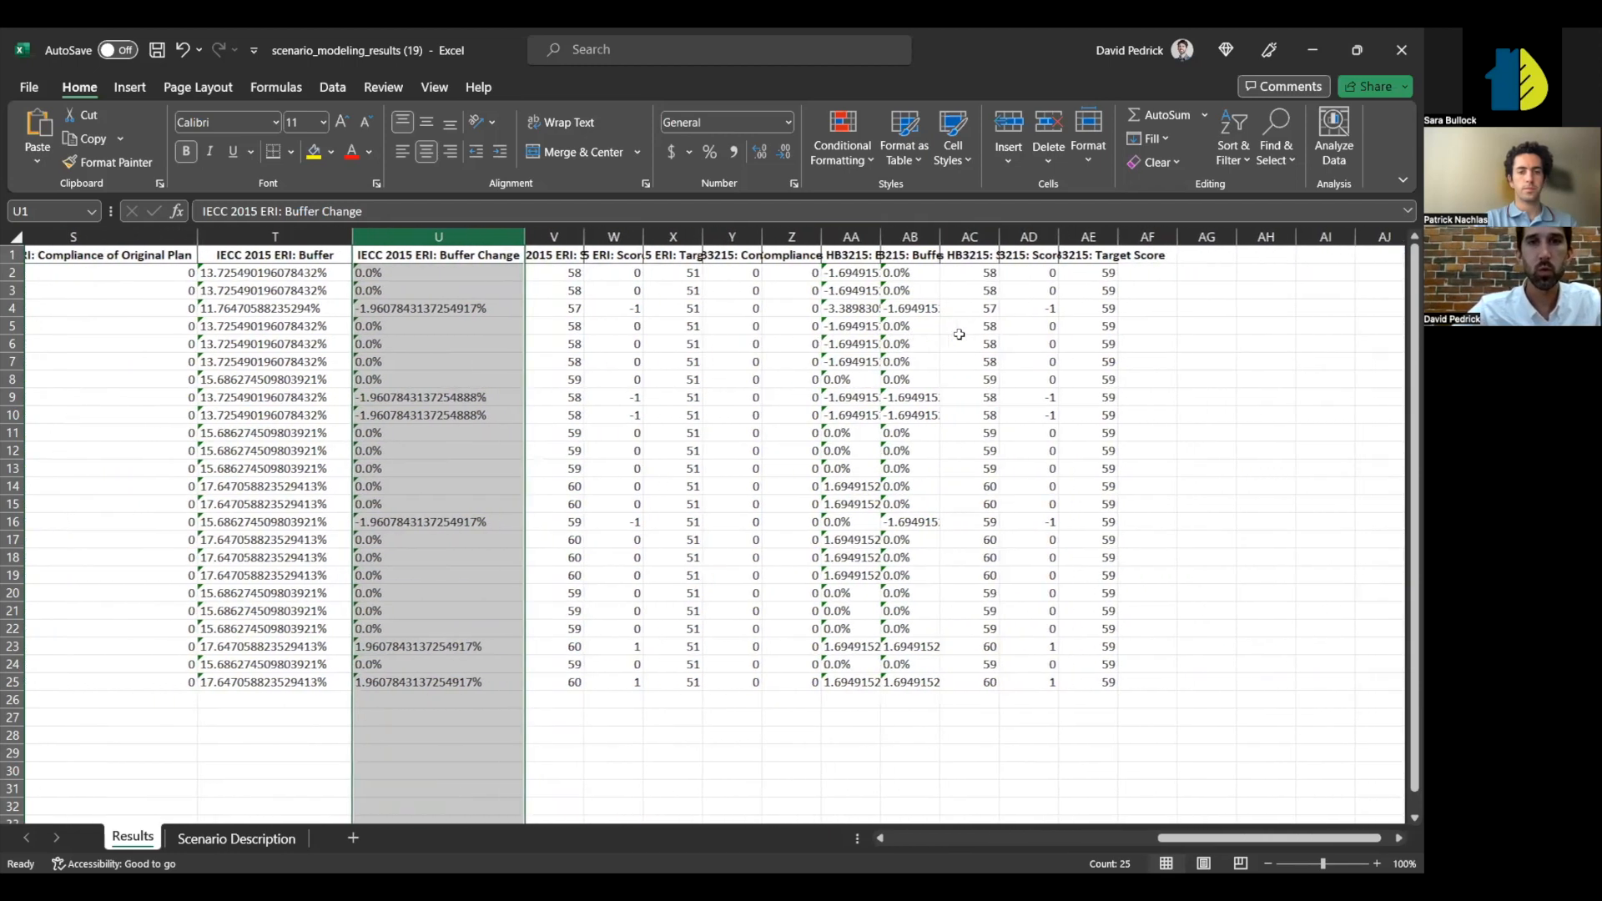
- Select the whole results table from A1 and create a PivotTable from Results!$A$1:$AE$25 on a new worksheet
scroll(960, 334, right, 3)
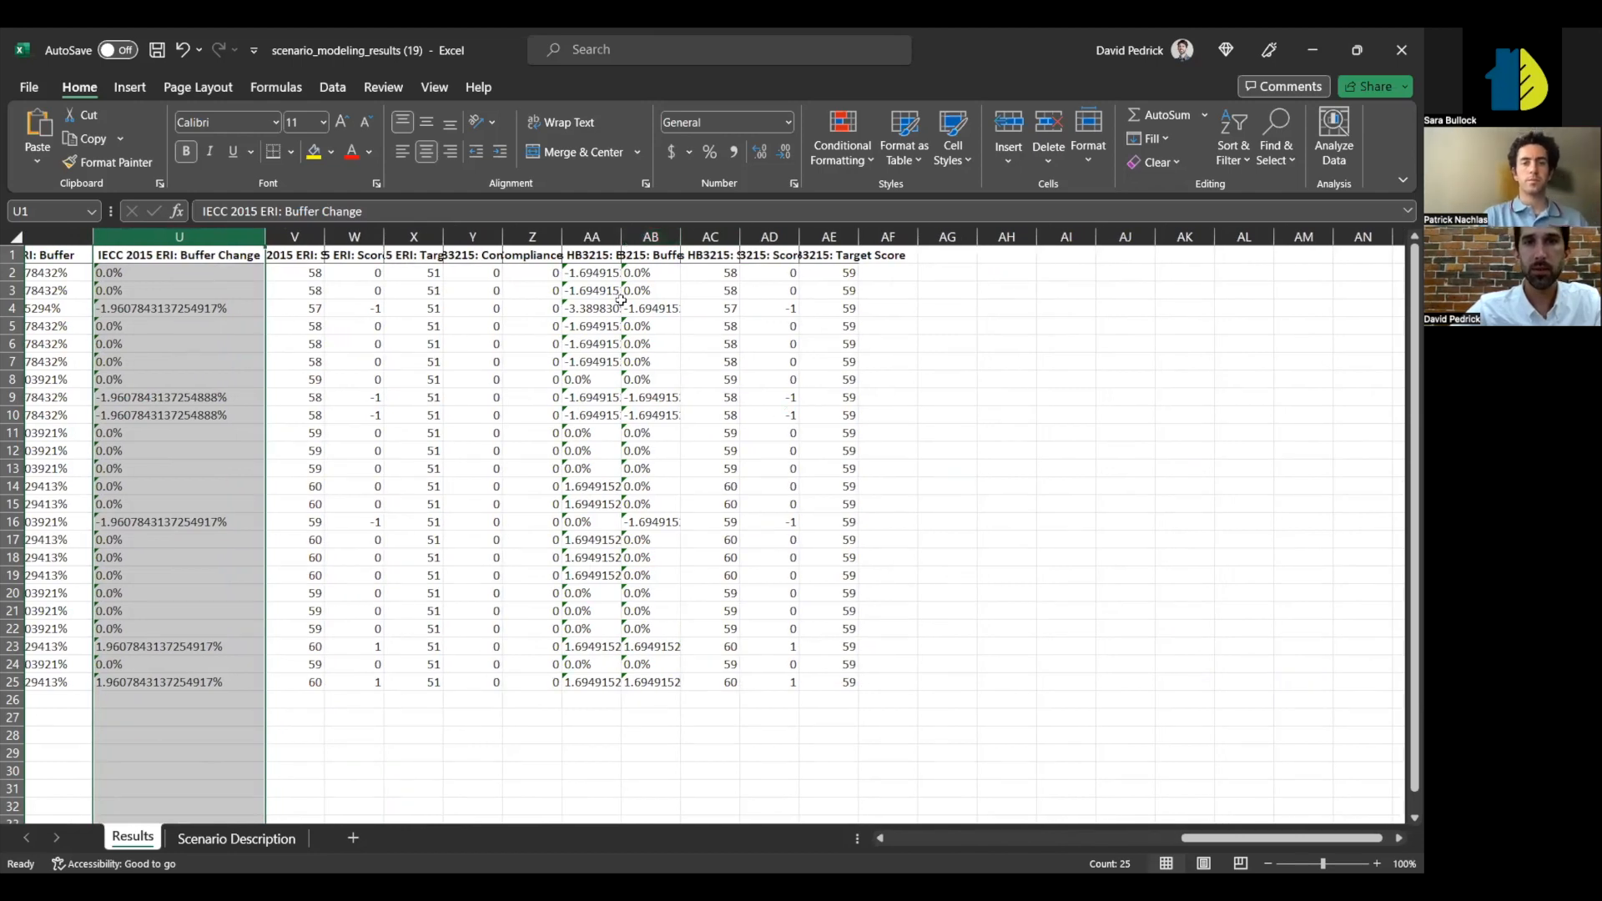
scroll(608, 308, left, 10)
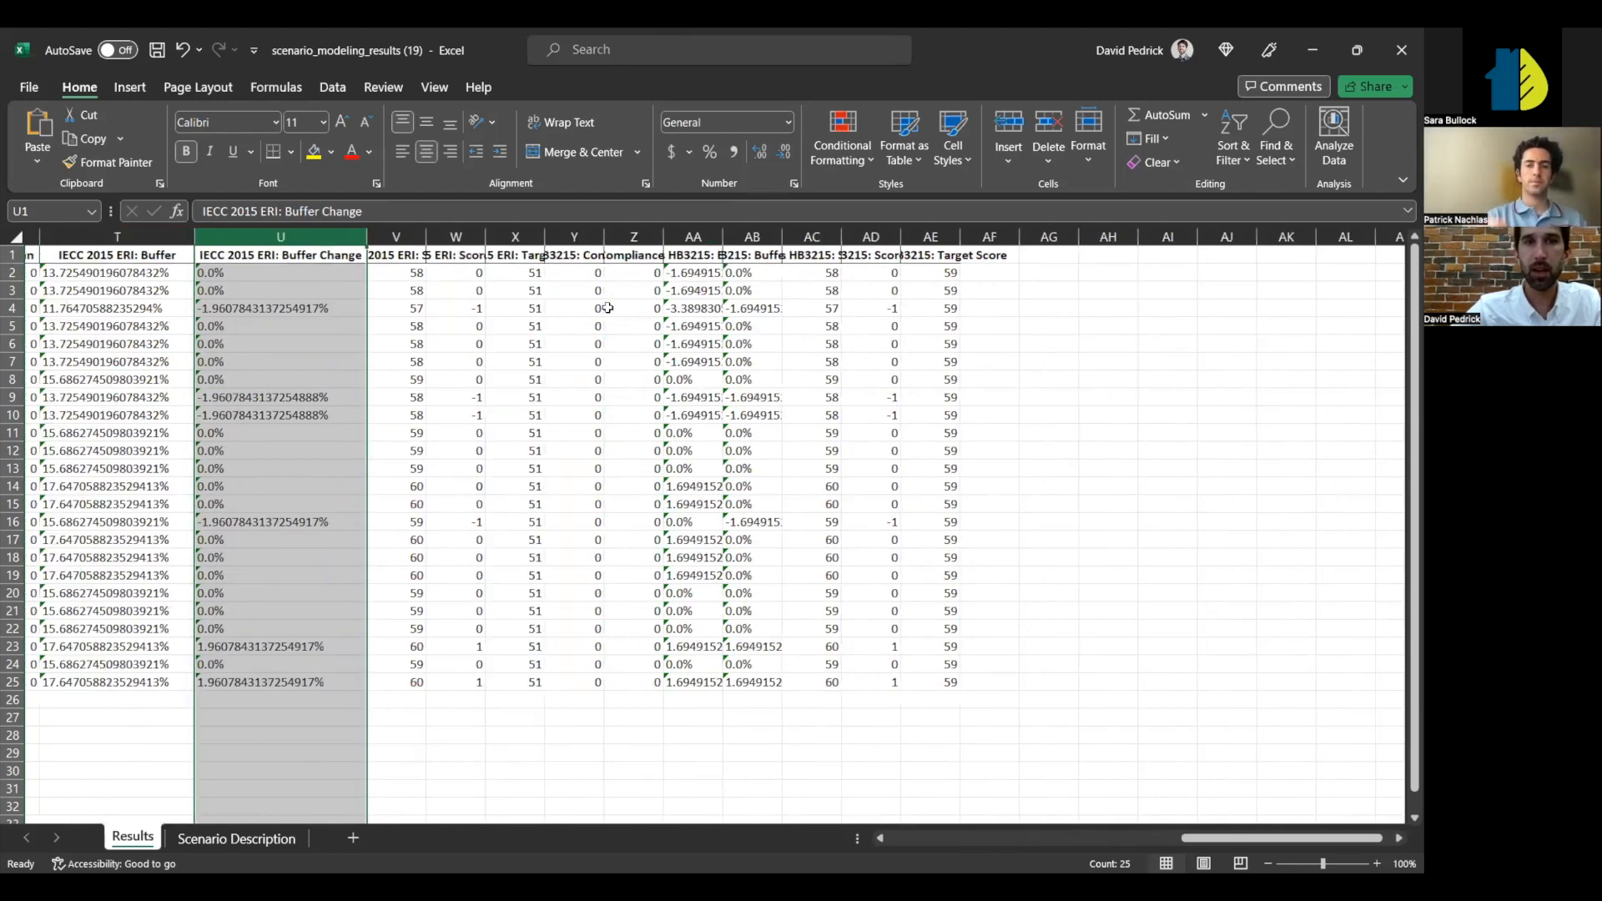
click(440, 297)
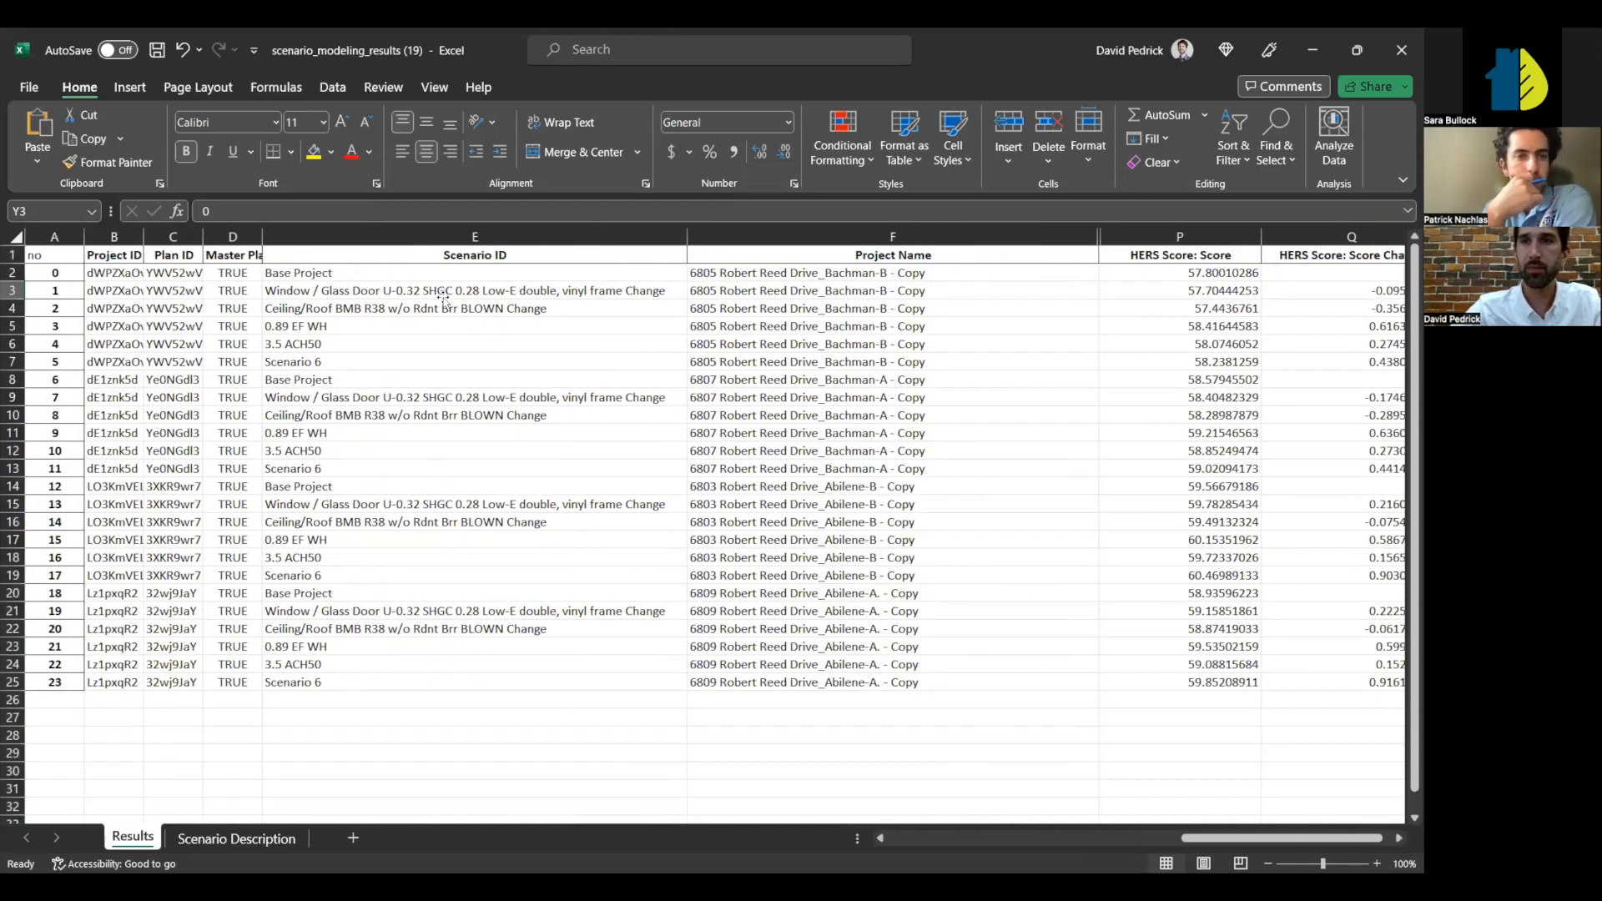
key(ctrl+Home)
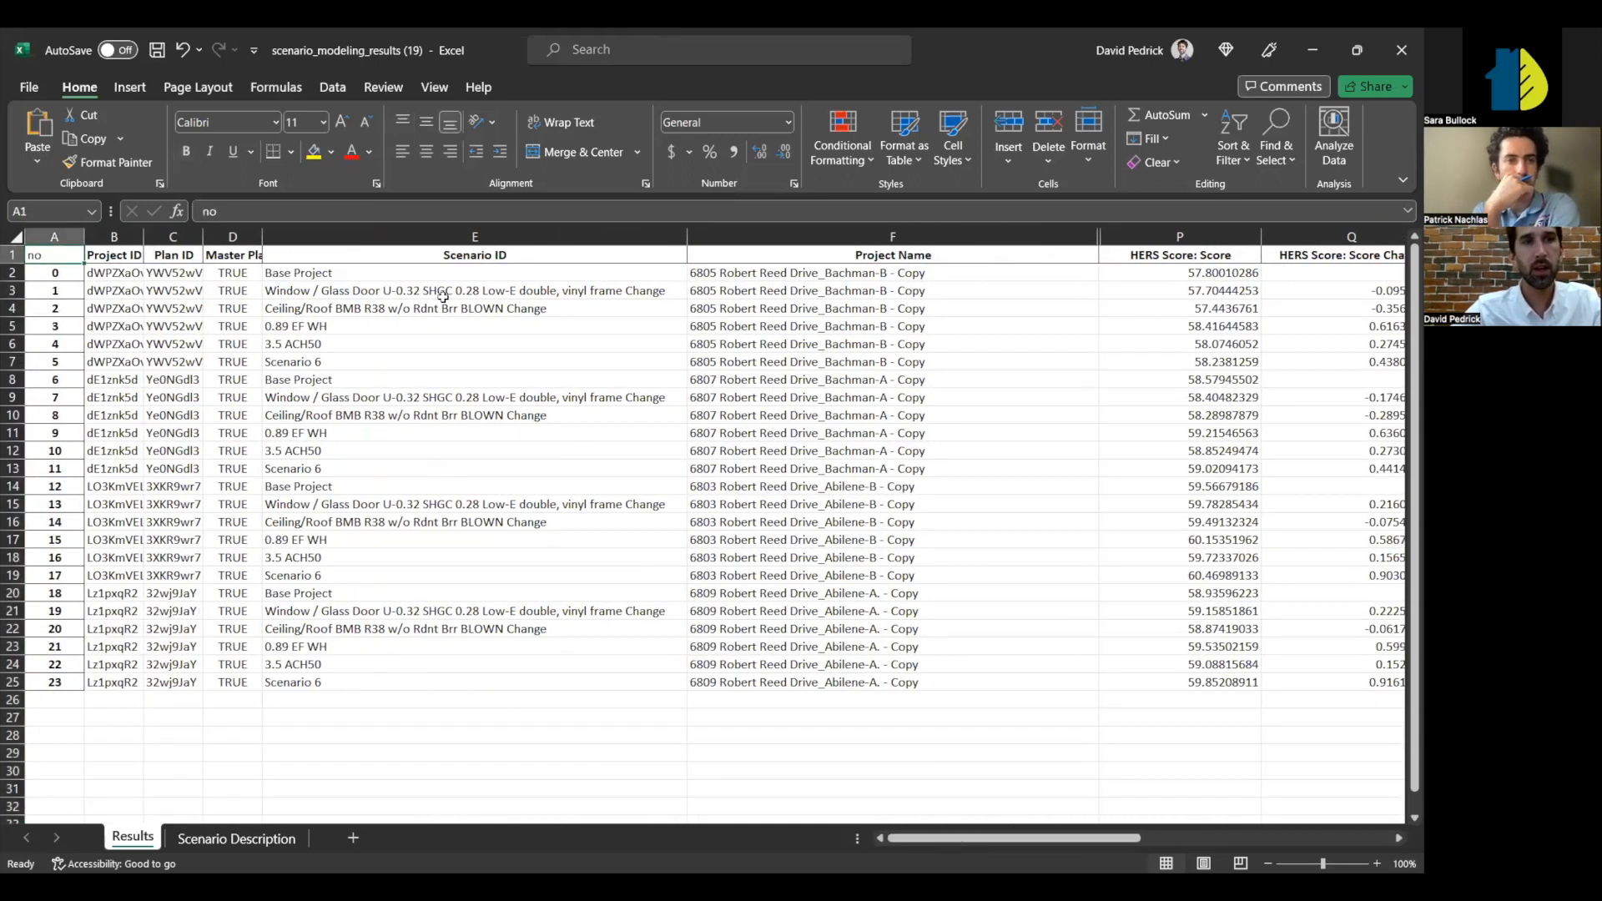
key(ctrl+shift+Down)
key(ctrl+shift+Right)
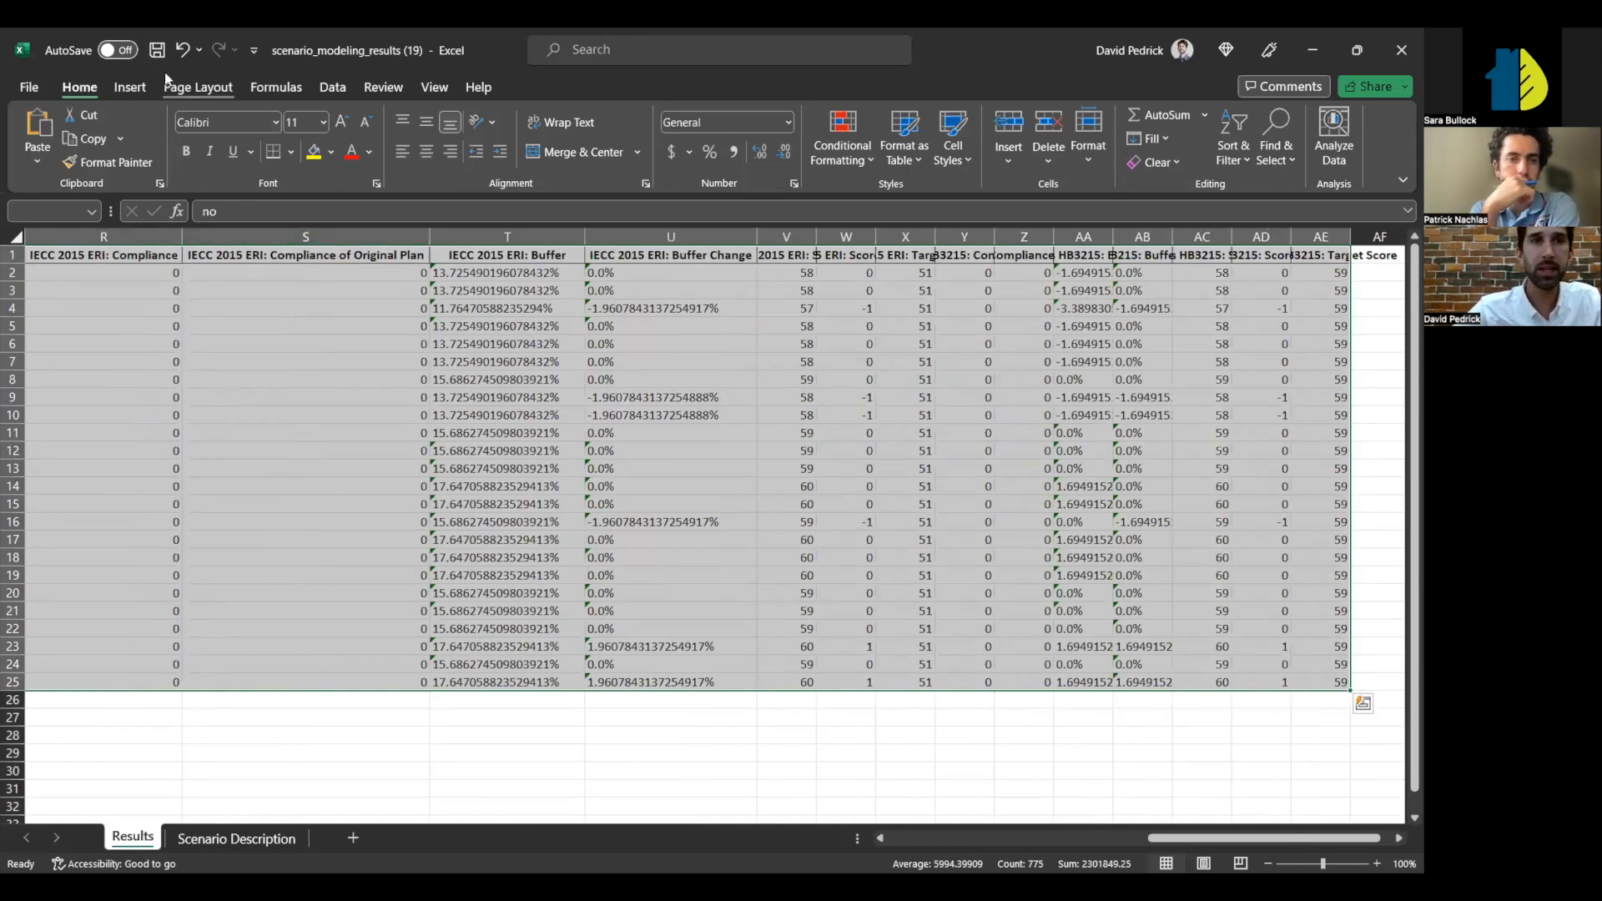
click(131, 88)
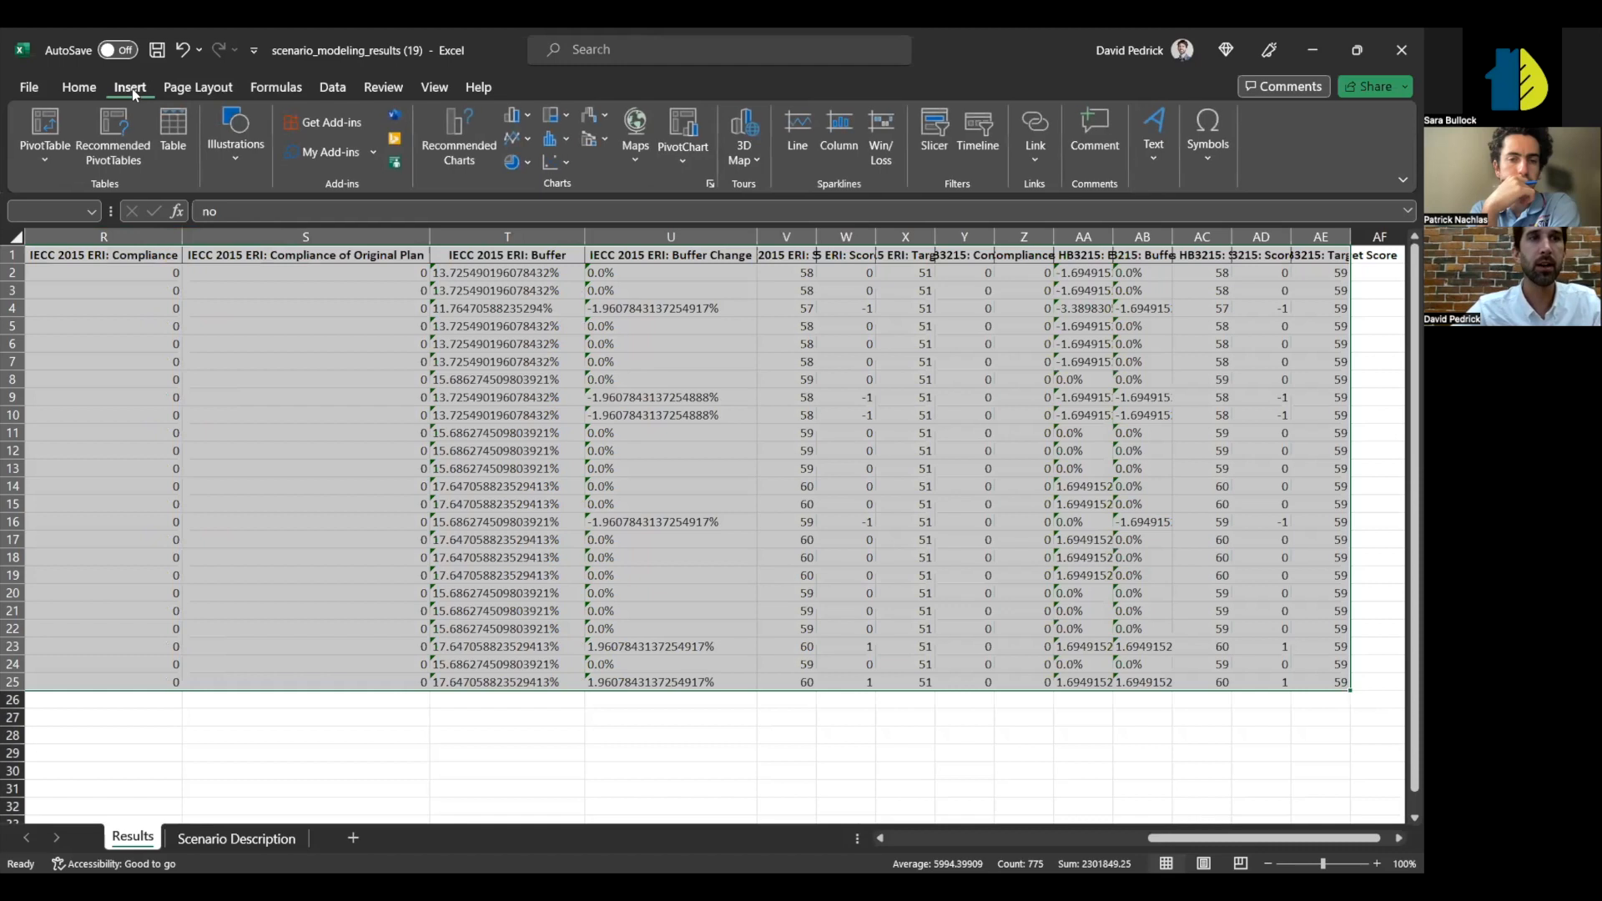
click(58, 129)
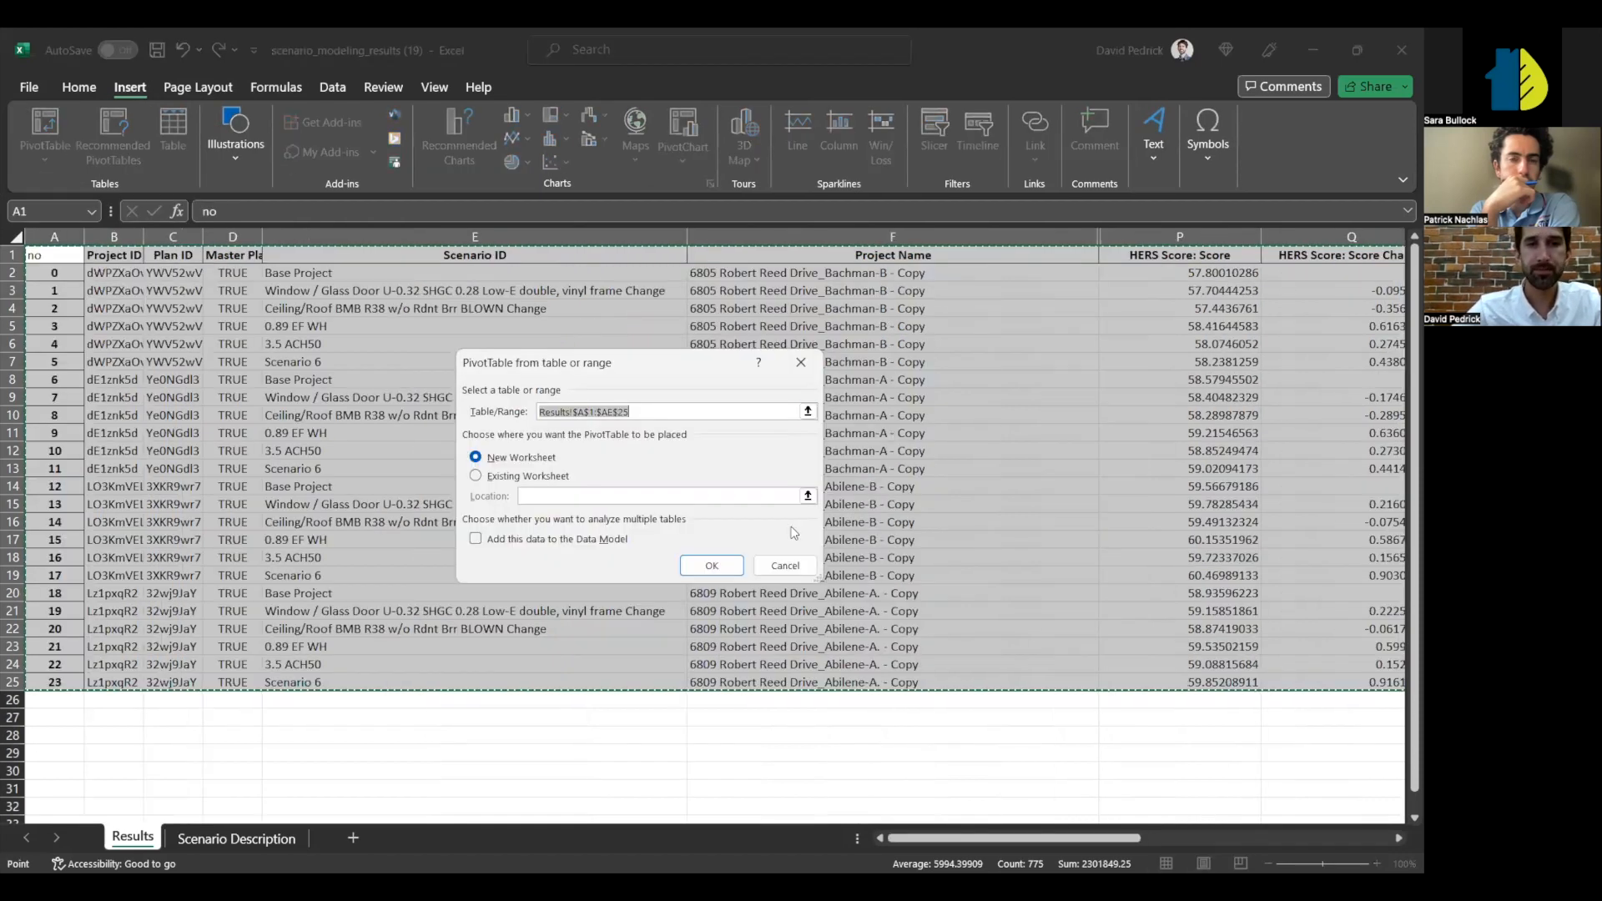
click(712, 565)
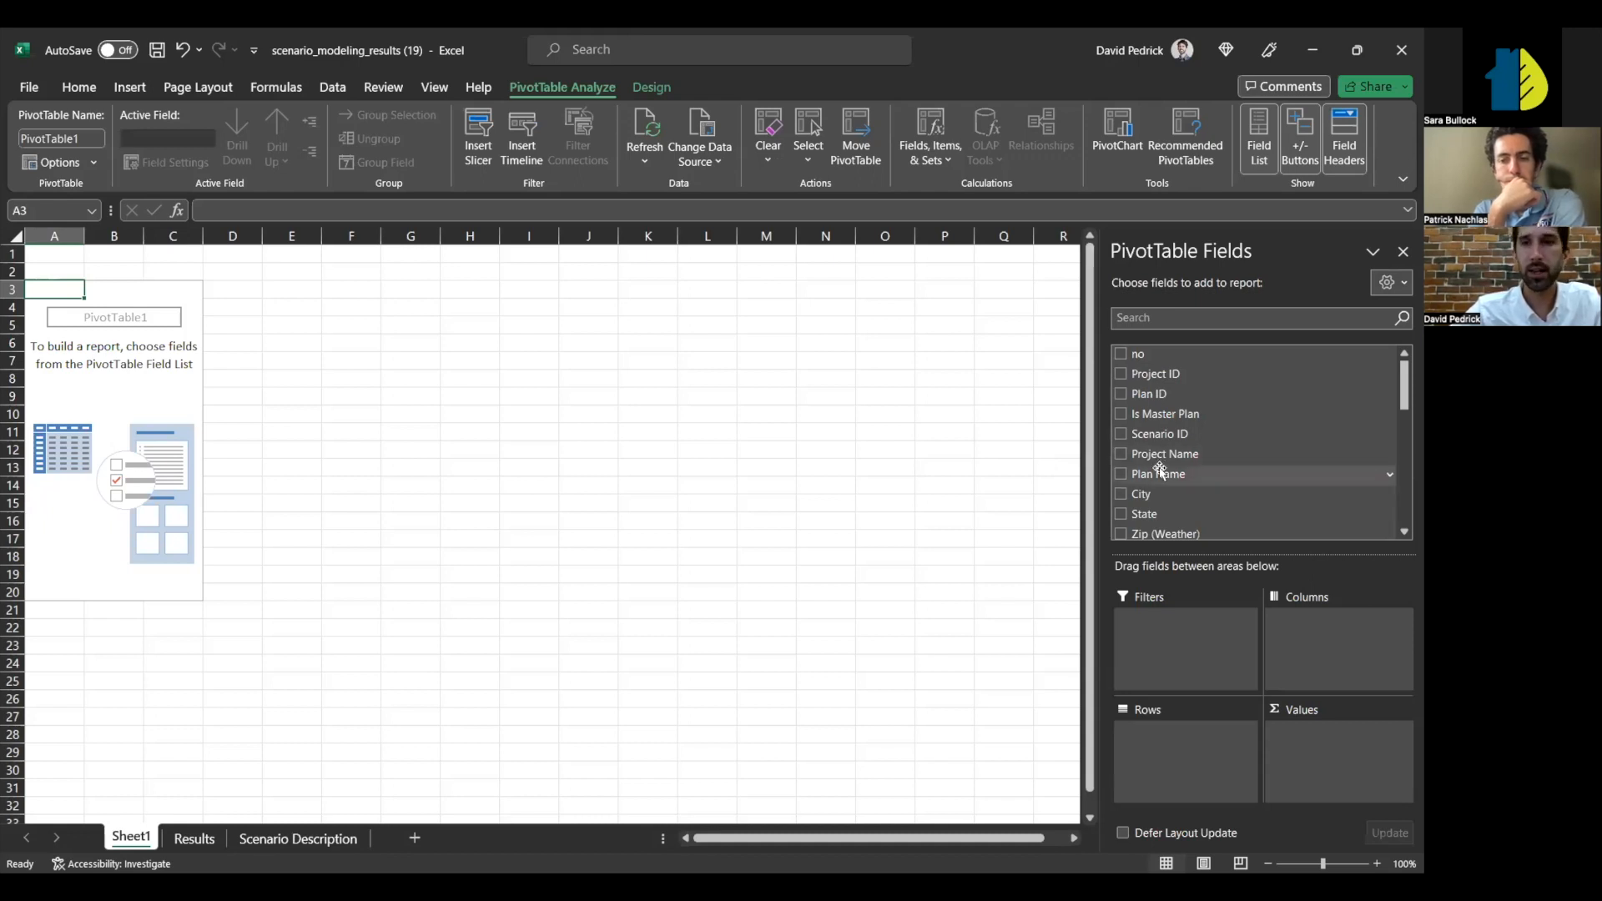
- Add Scenario ID as the PivotTable rows, with HERS Score: Score and HERS Score: Score Change as values
scroll(1189, 468, down, 3)
scroll(1191, 468, up, 3)
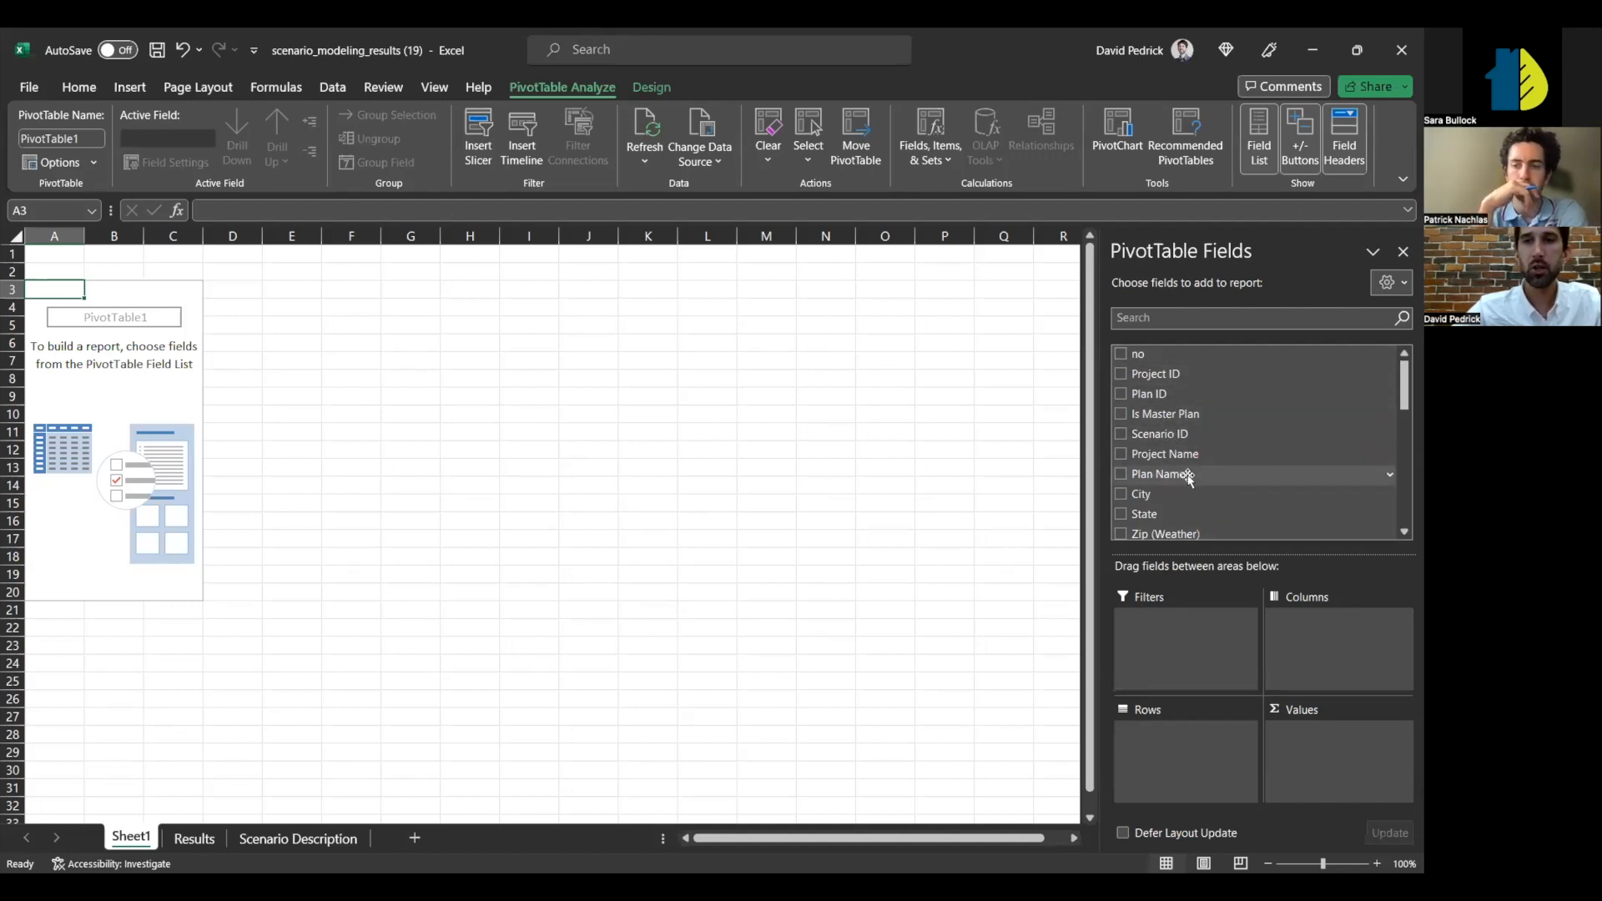
click(1120, 434)
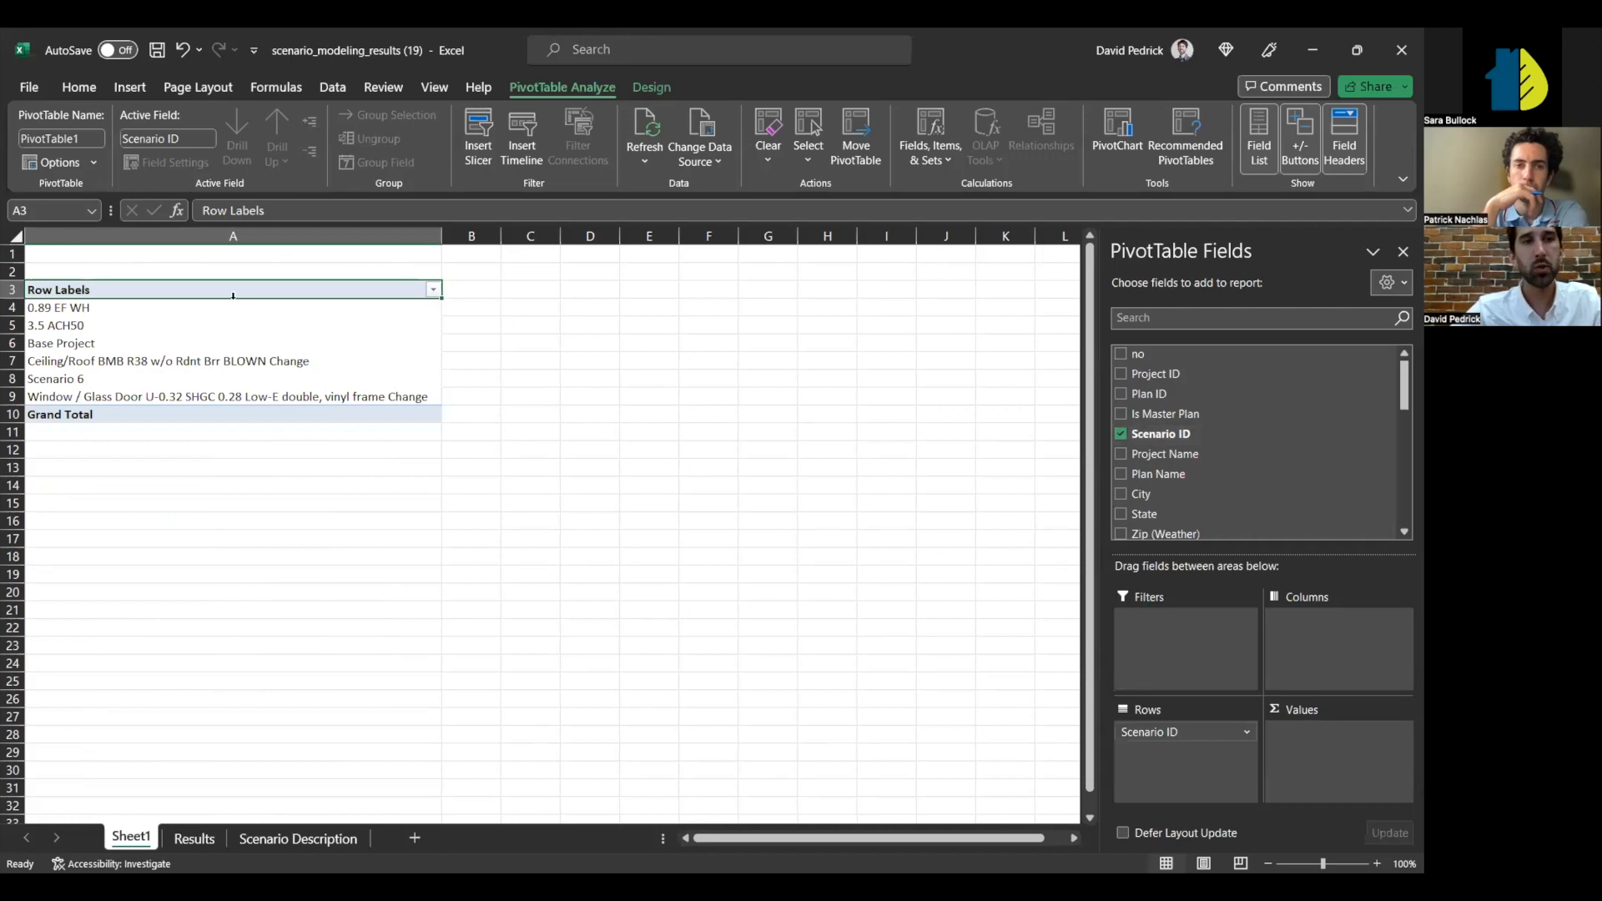
scroll(1175, 485, down, 3)
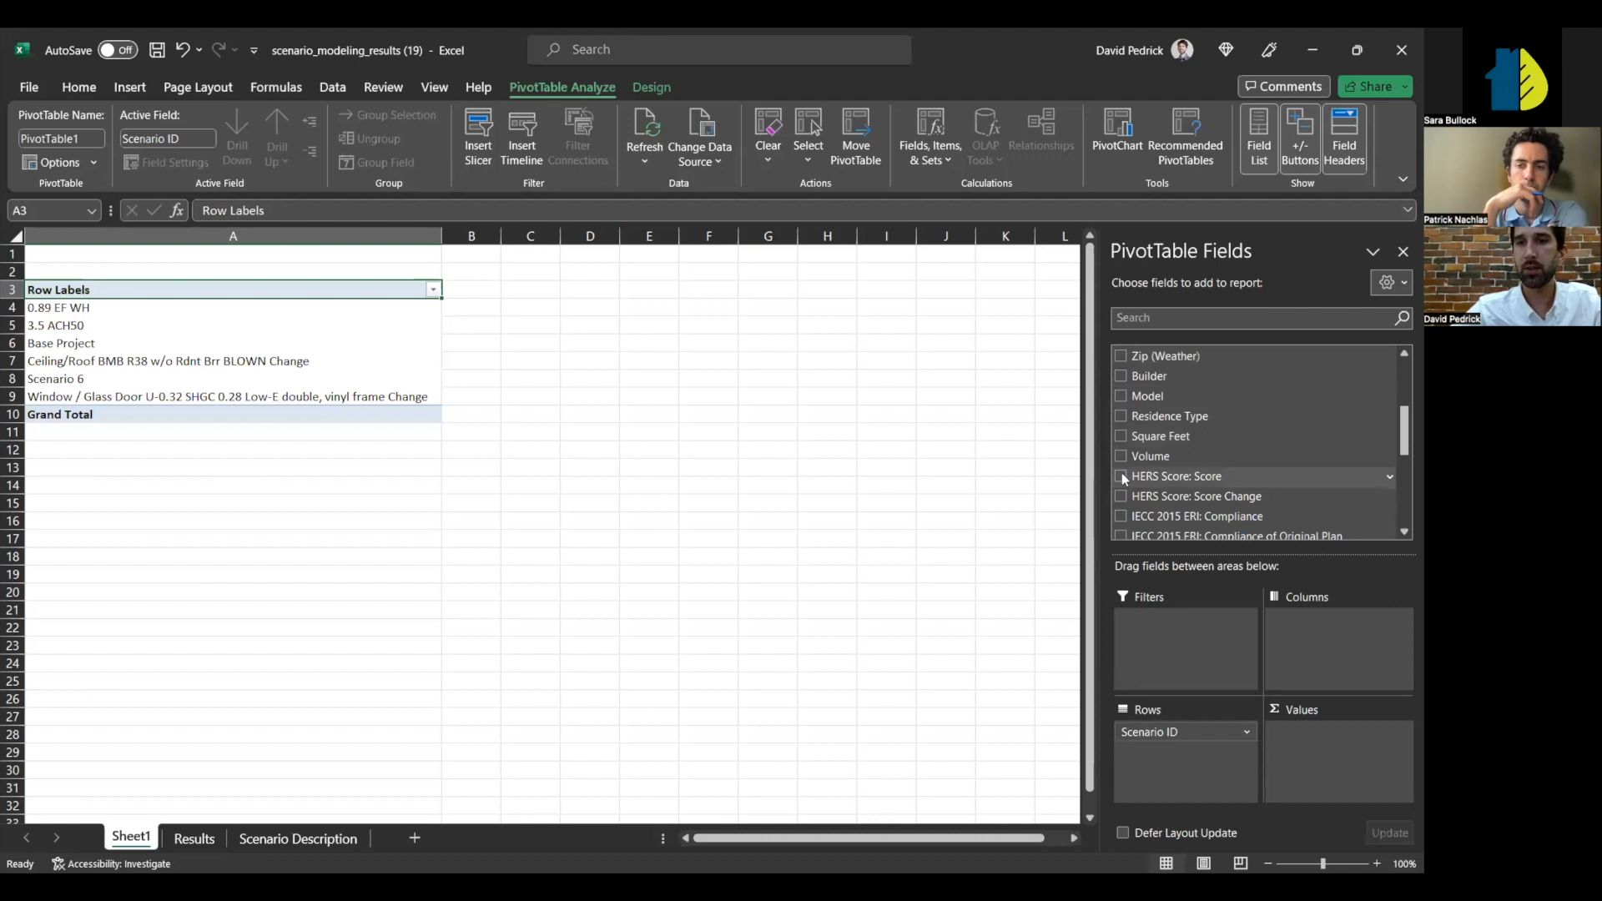
click(1121, 475)
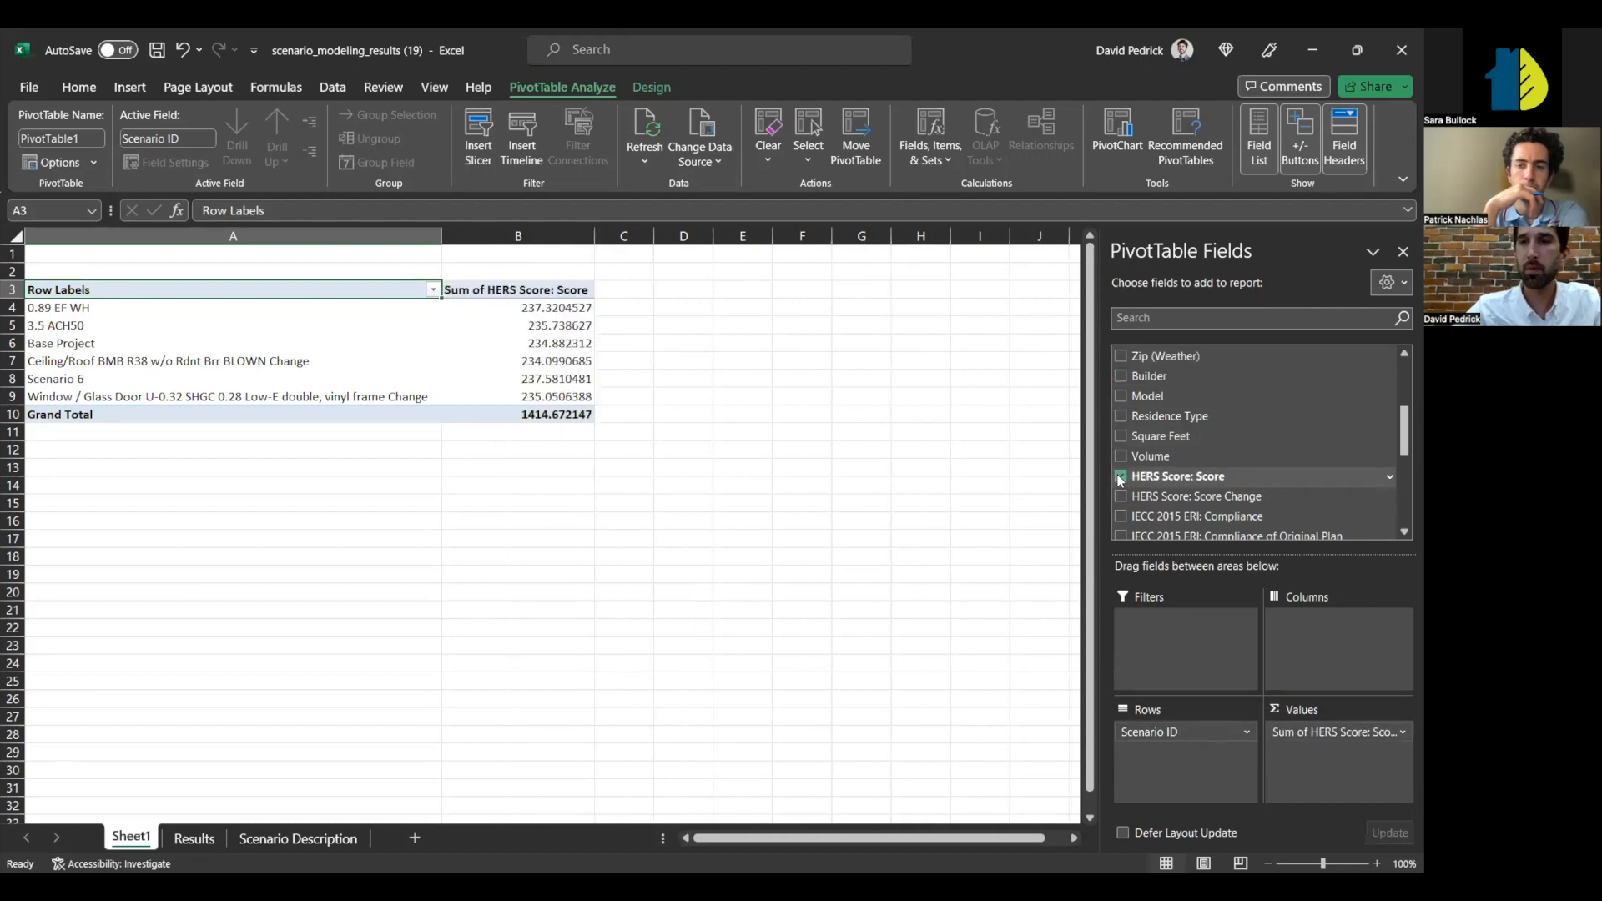
click(1121, 497)
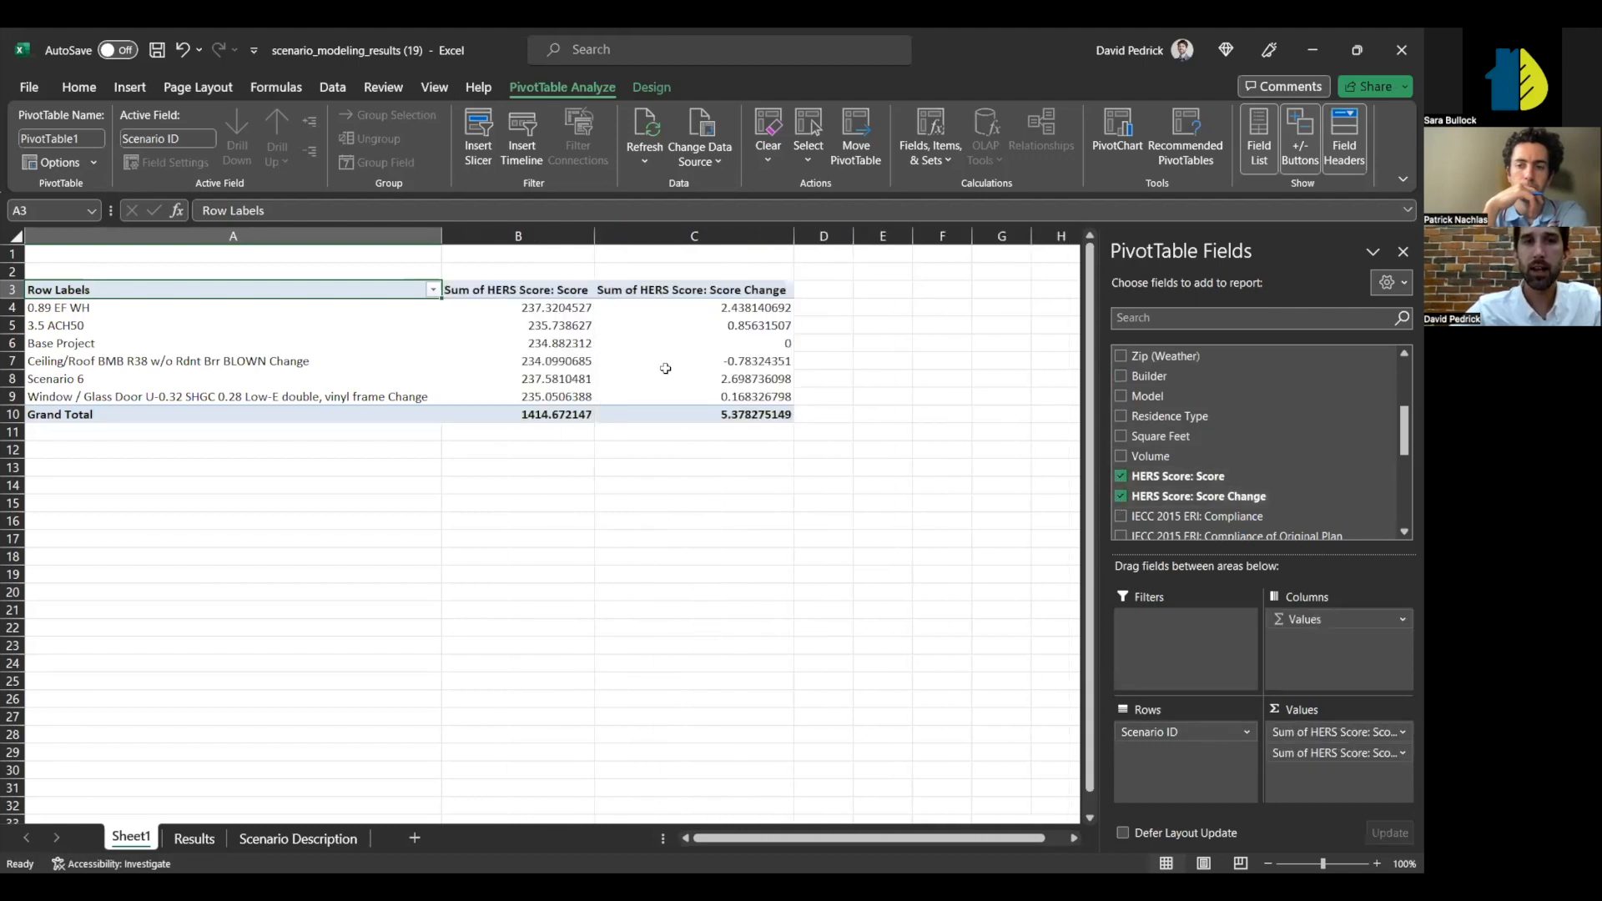
mouse_move(665, 368)
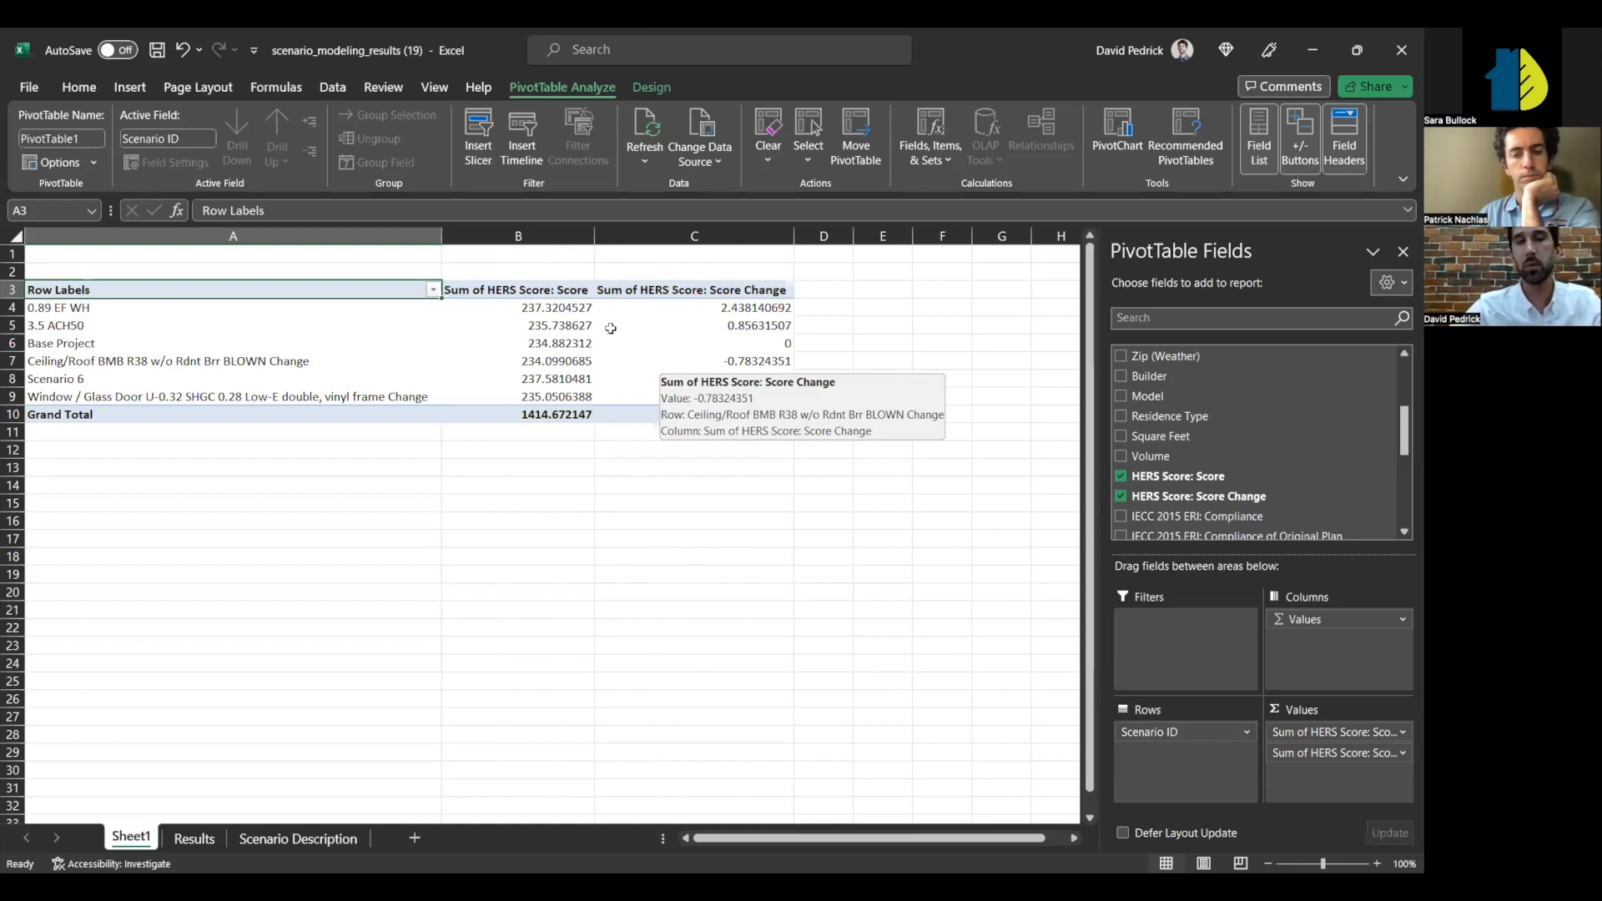
- Summarize the HERS Score: Score values in the PivotTable by Average instead of Sum
click(573, 310)
drag(552, 299, 542, 315)
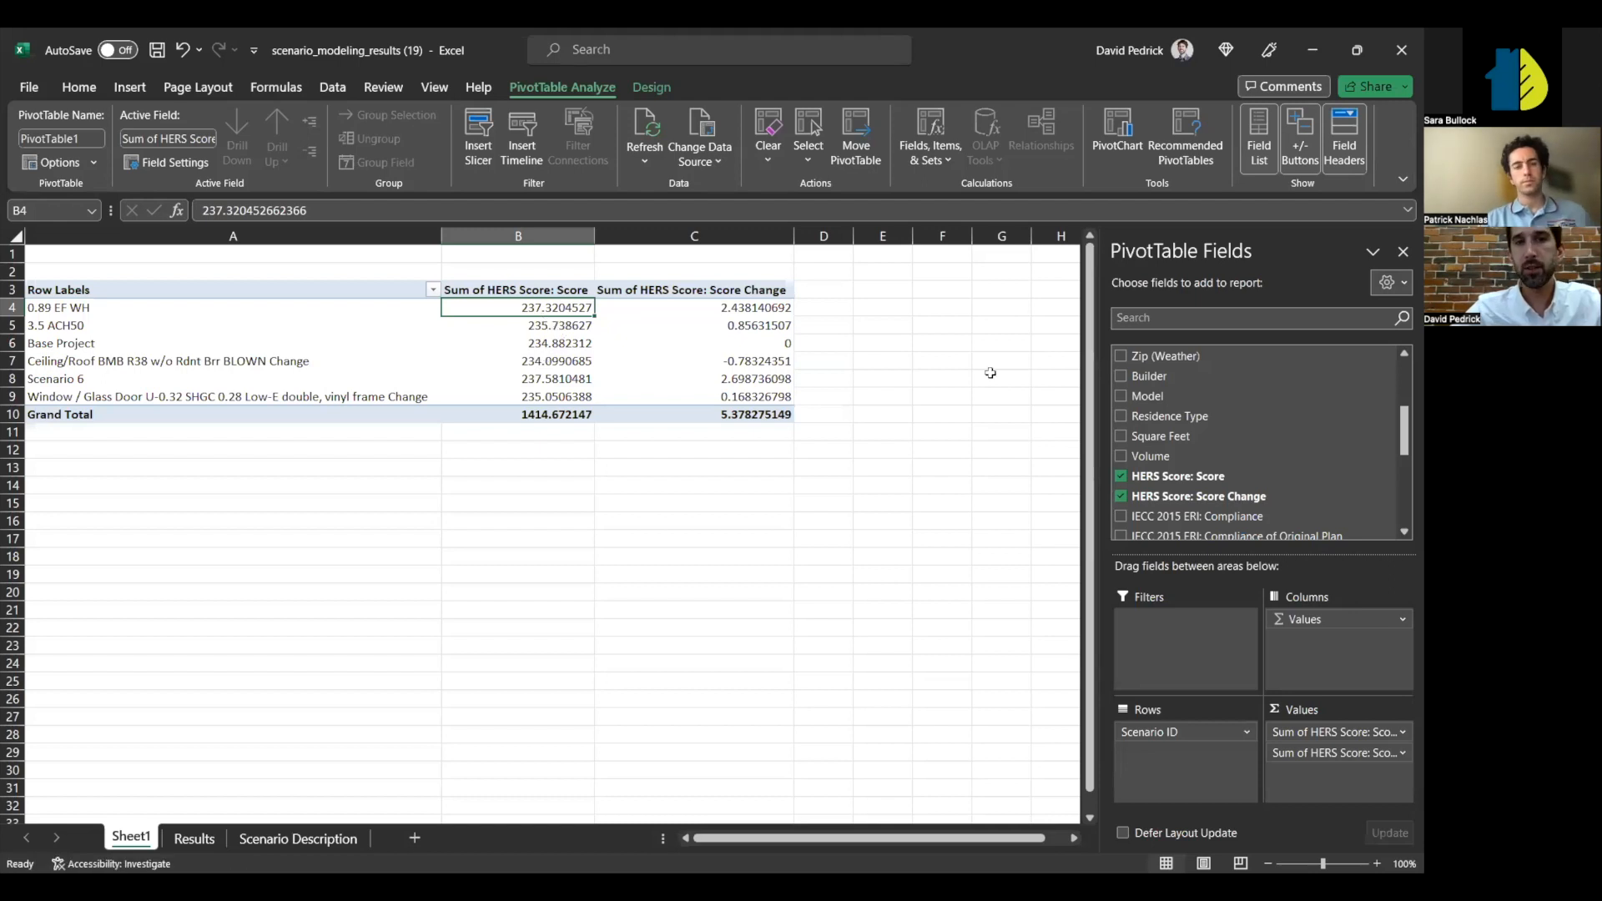
click(1343, 733)
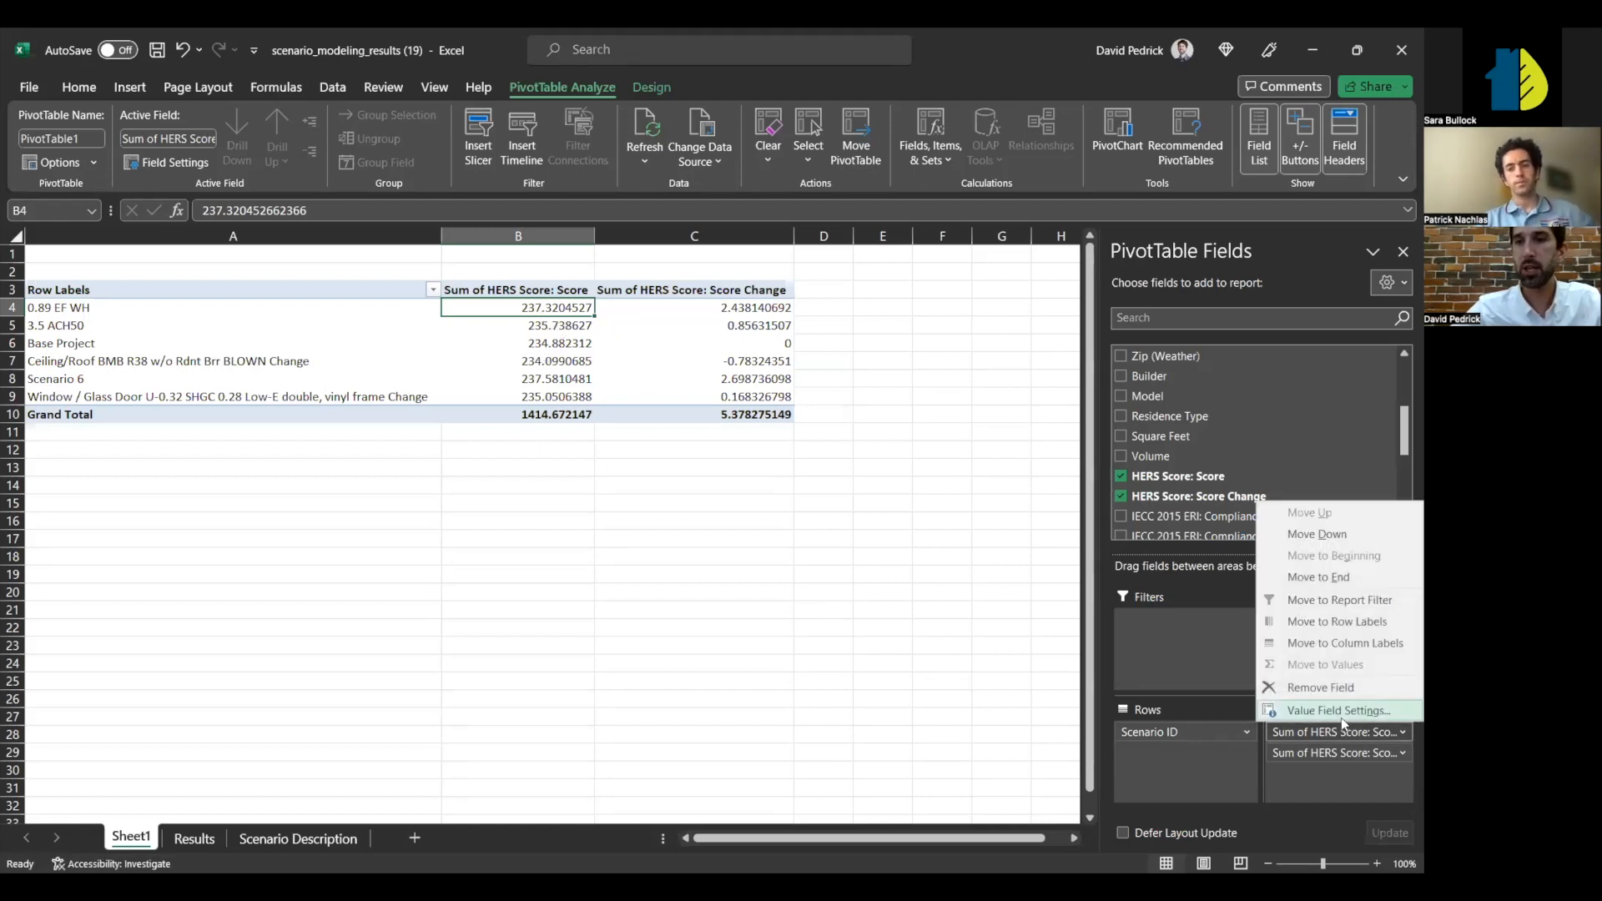
click(1340, 712)
click(518, 479)
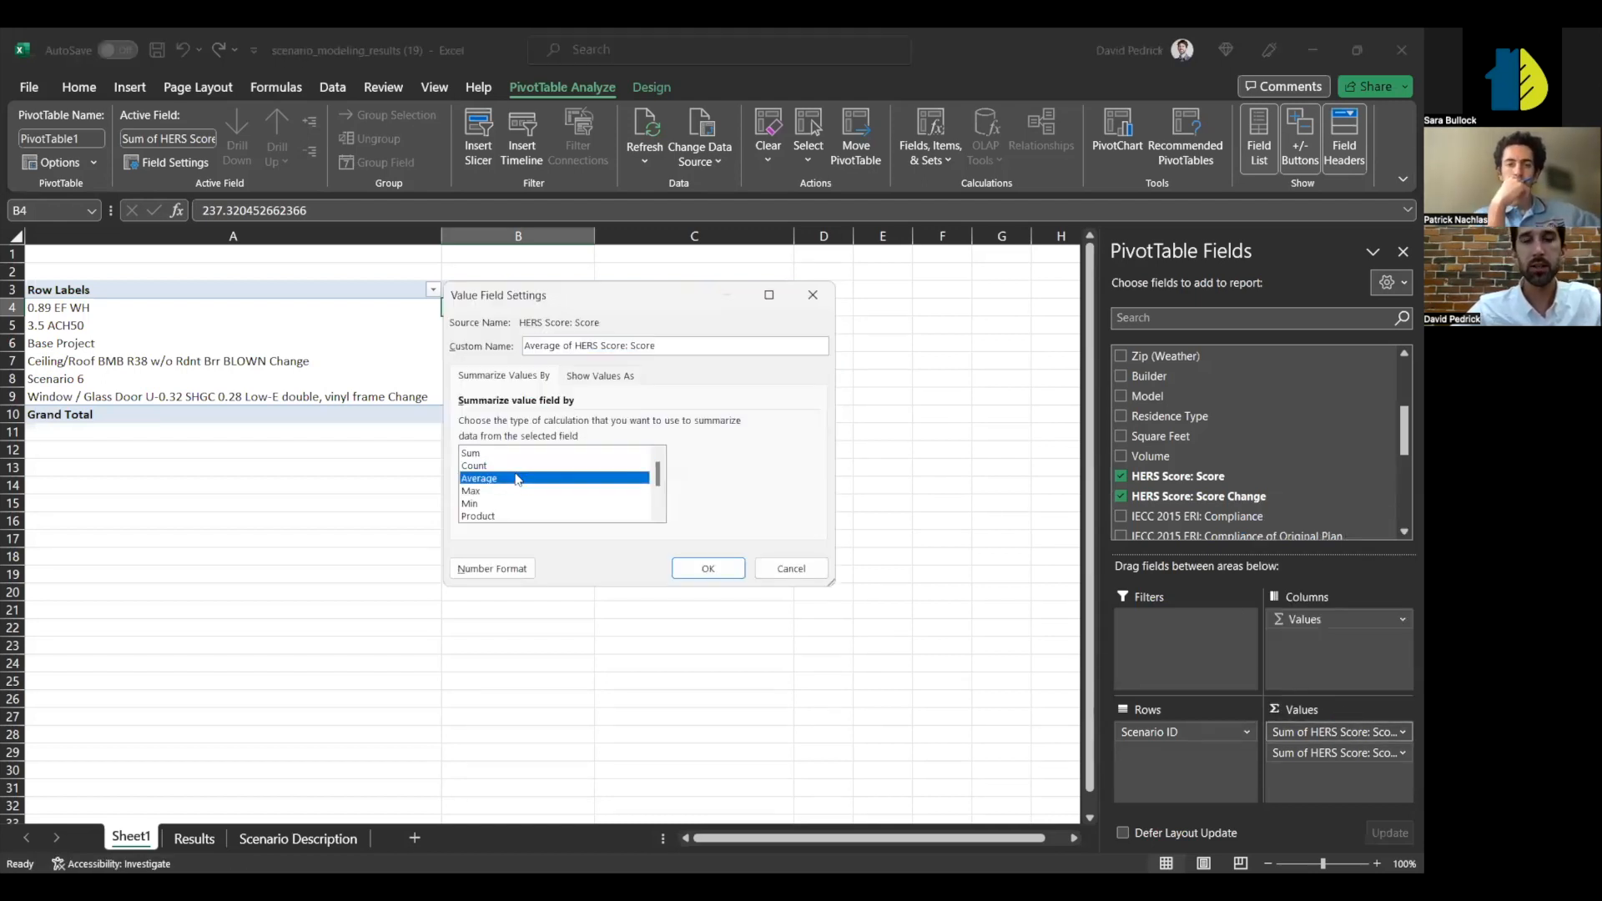
click(699, 570)
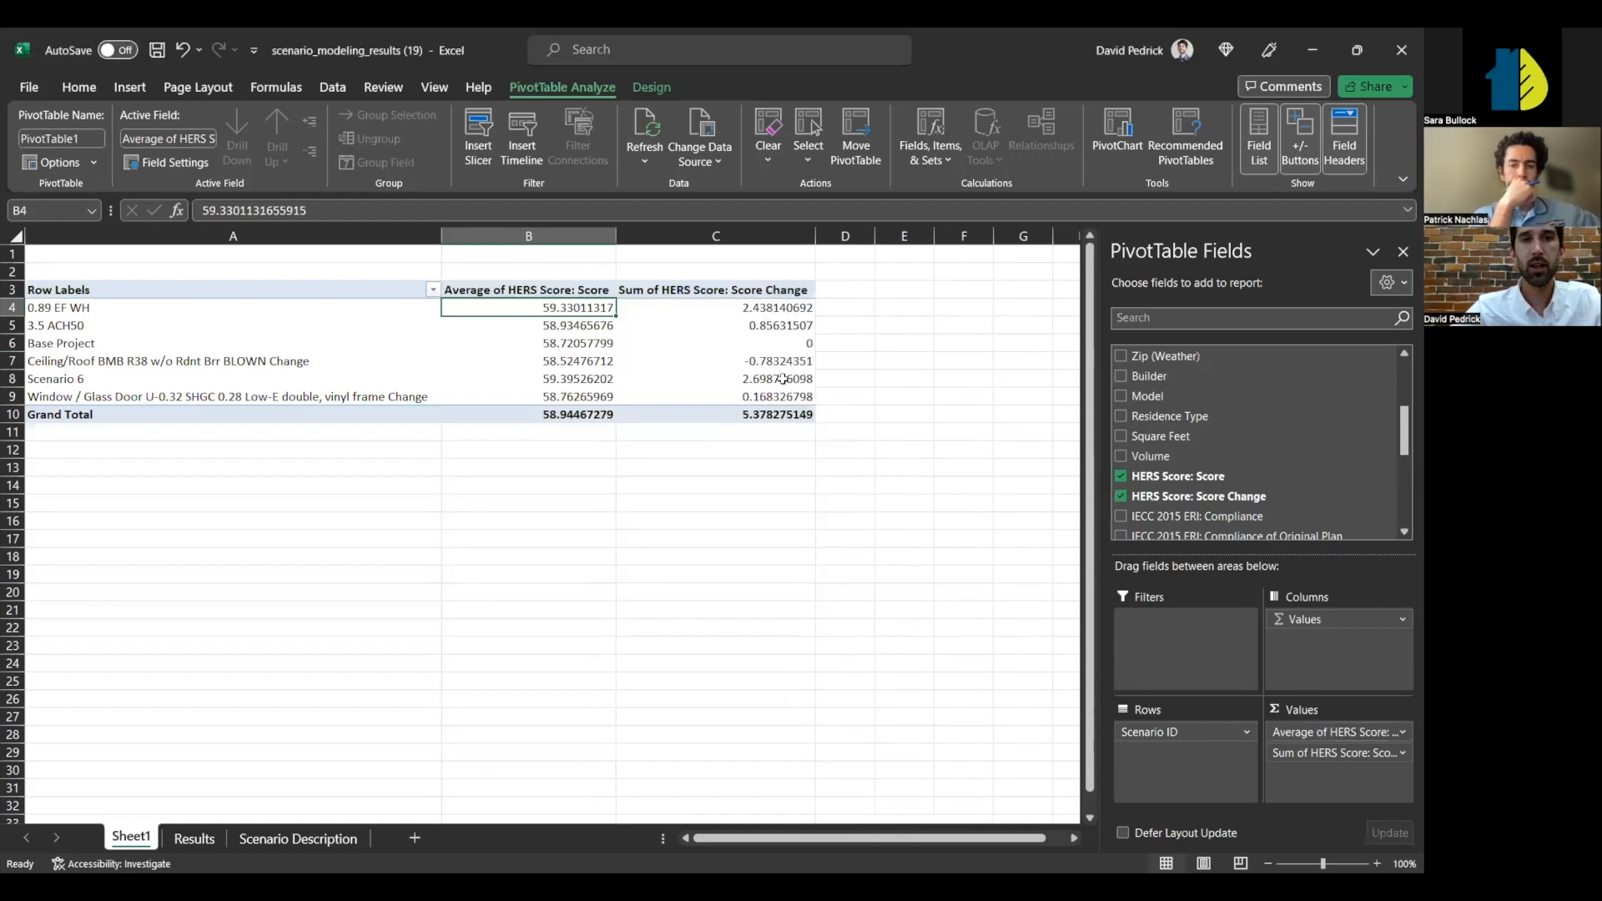
- Summarize the HERS Score: Score Change values by Average
click(1353, 753)
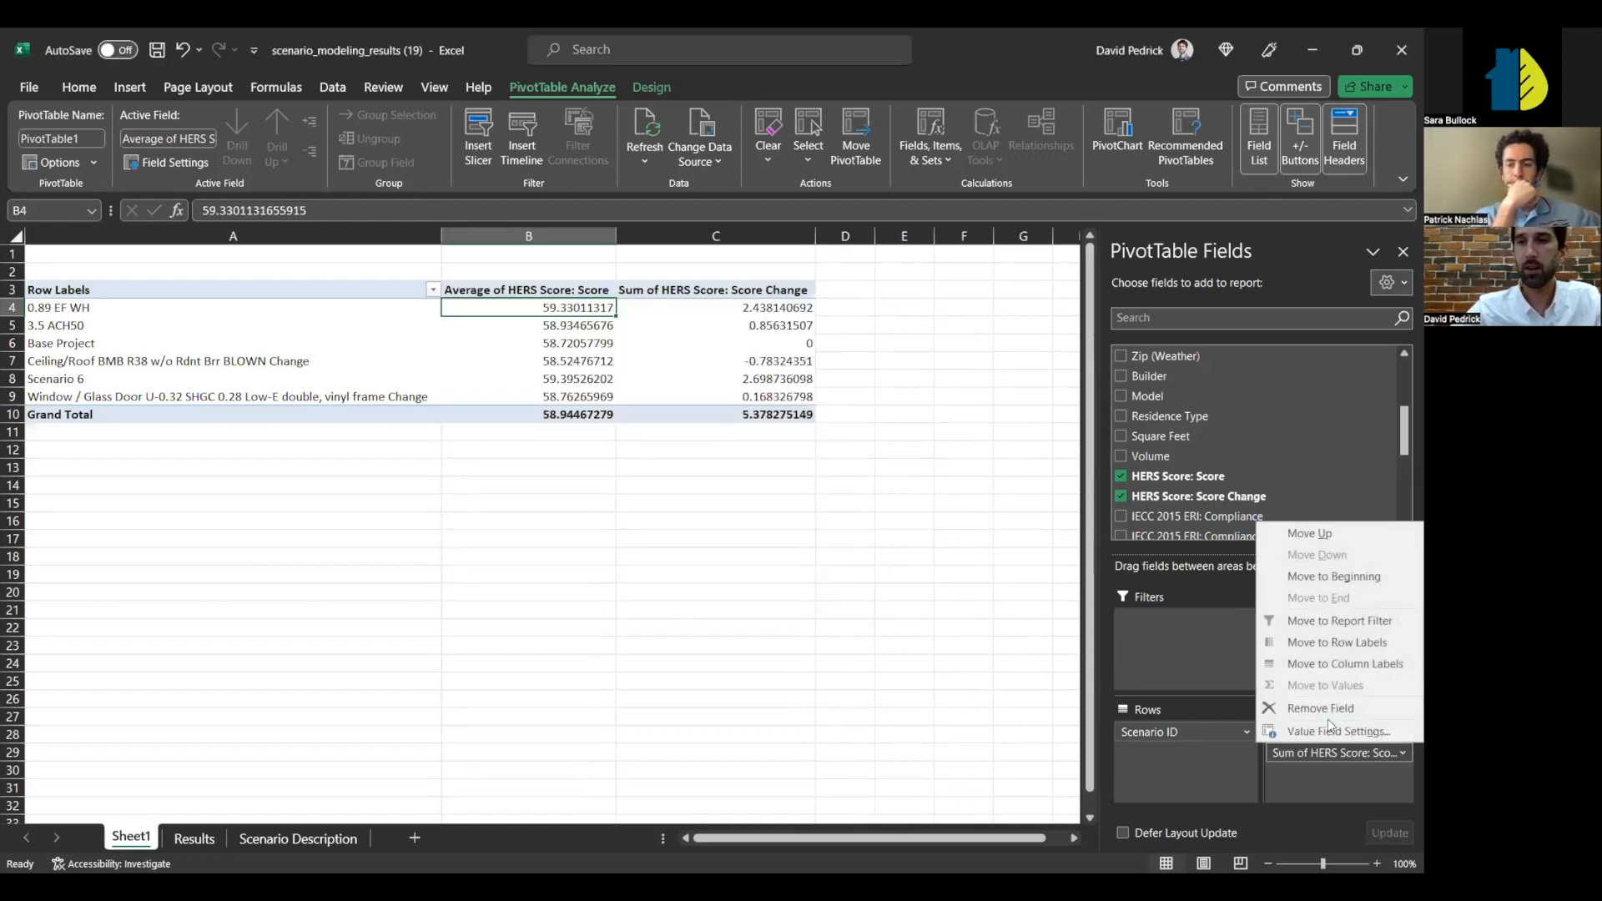
click(1326, 732)
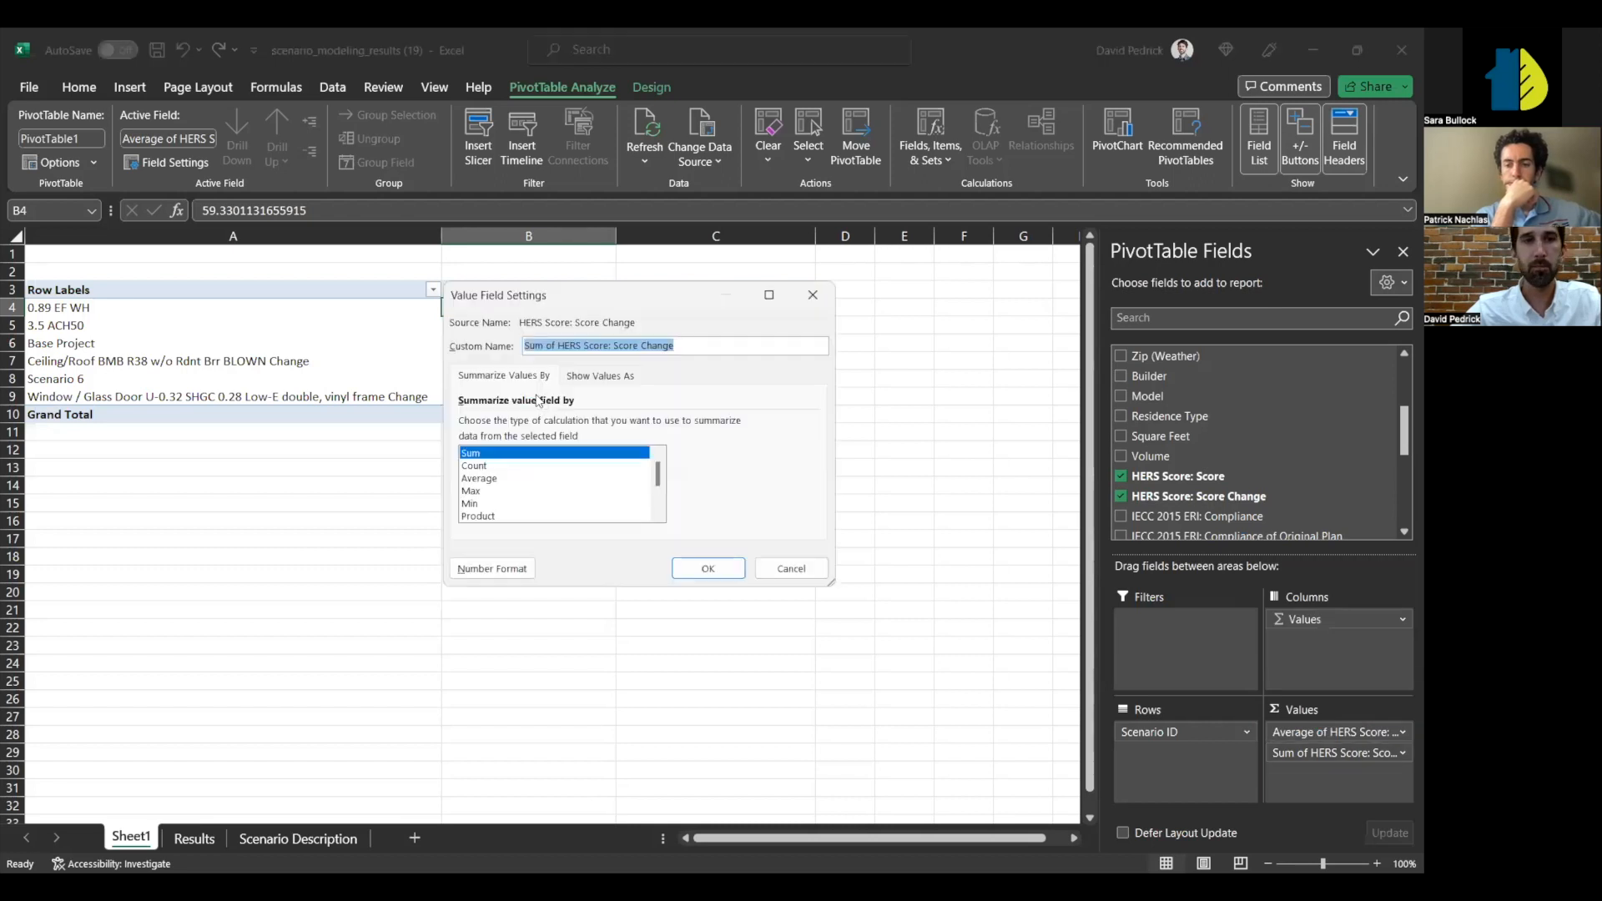
click(490, 480)
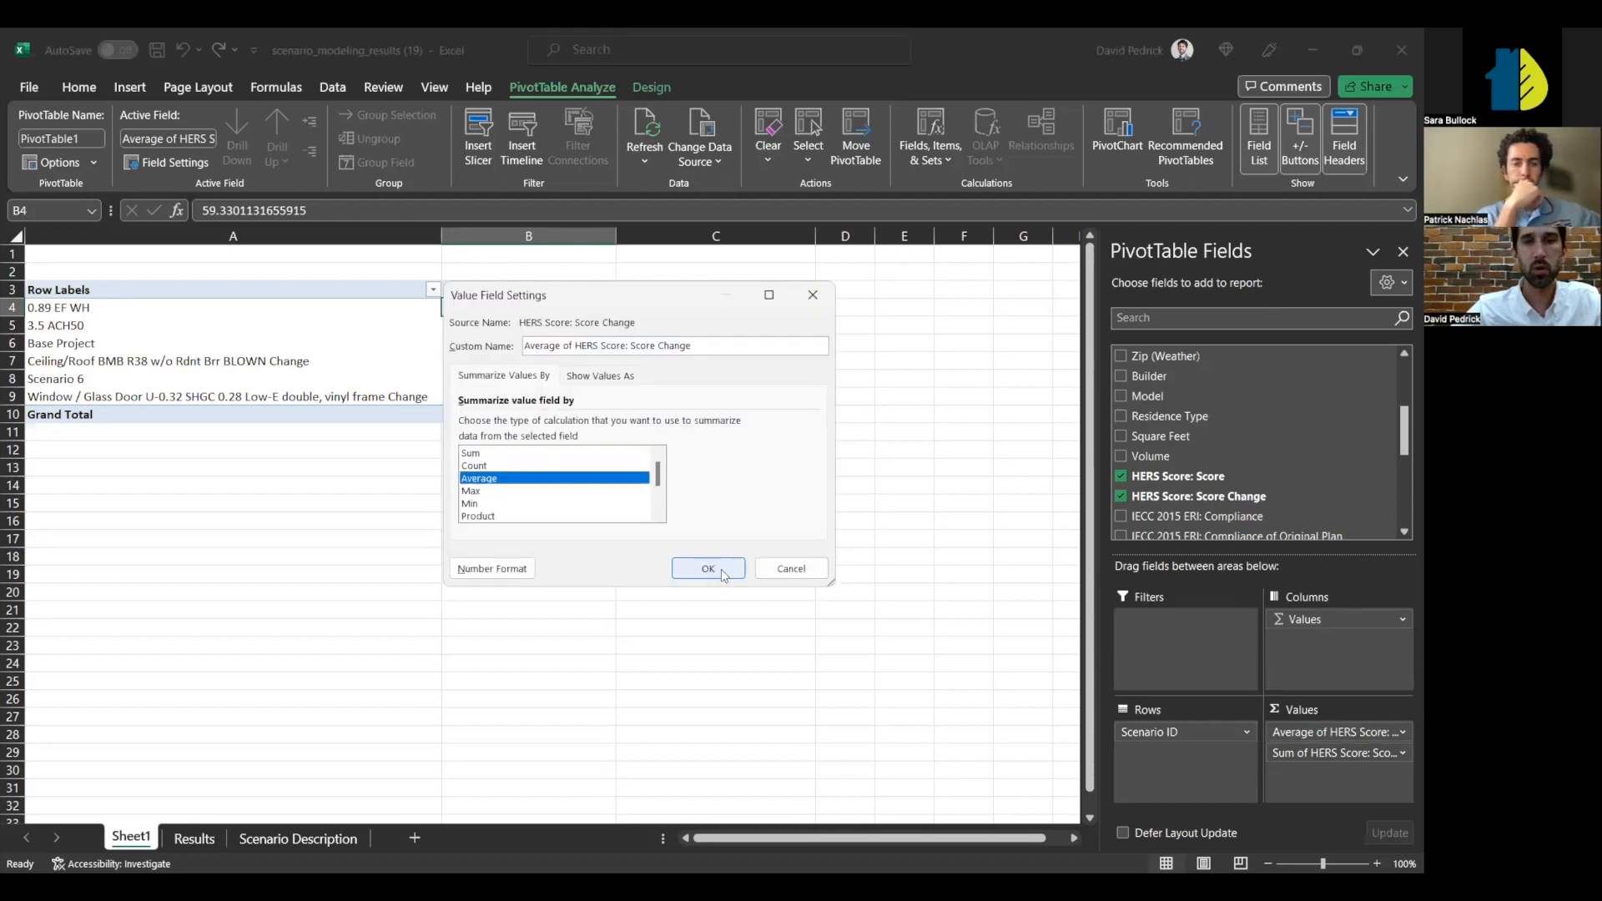
click(727, 567)
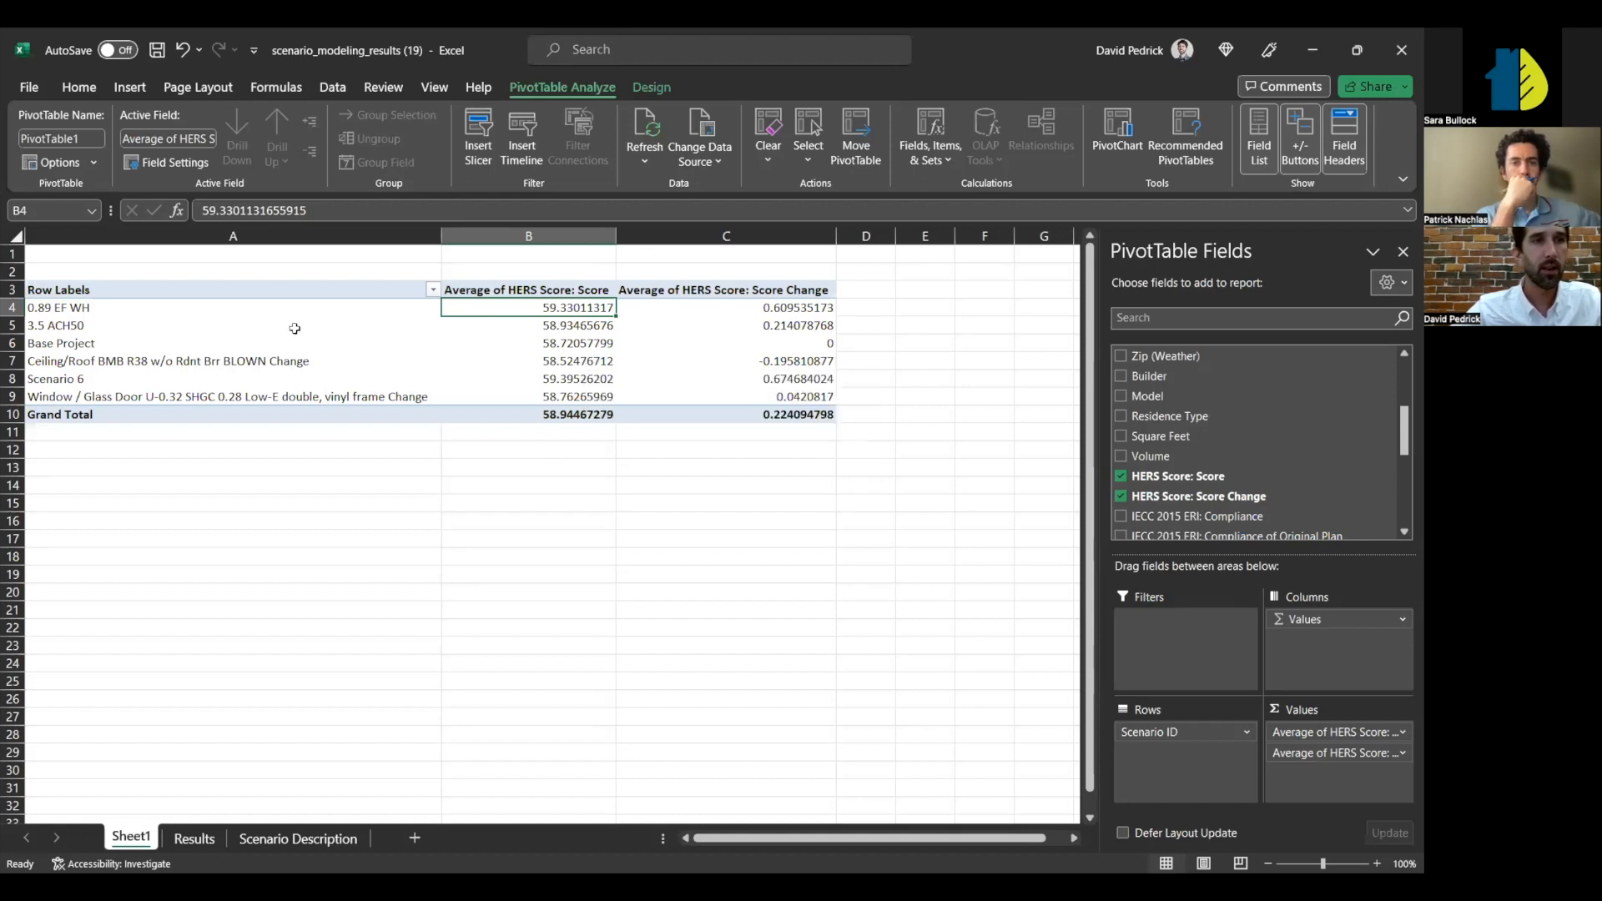
- Compare the average HERS score and score change of the Base Project with the Scenario 6 row
click(538, 344)
shift+click(773, 343)
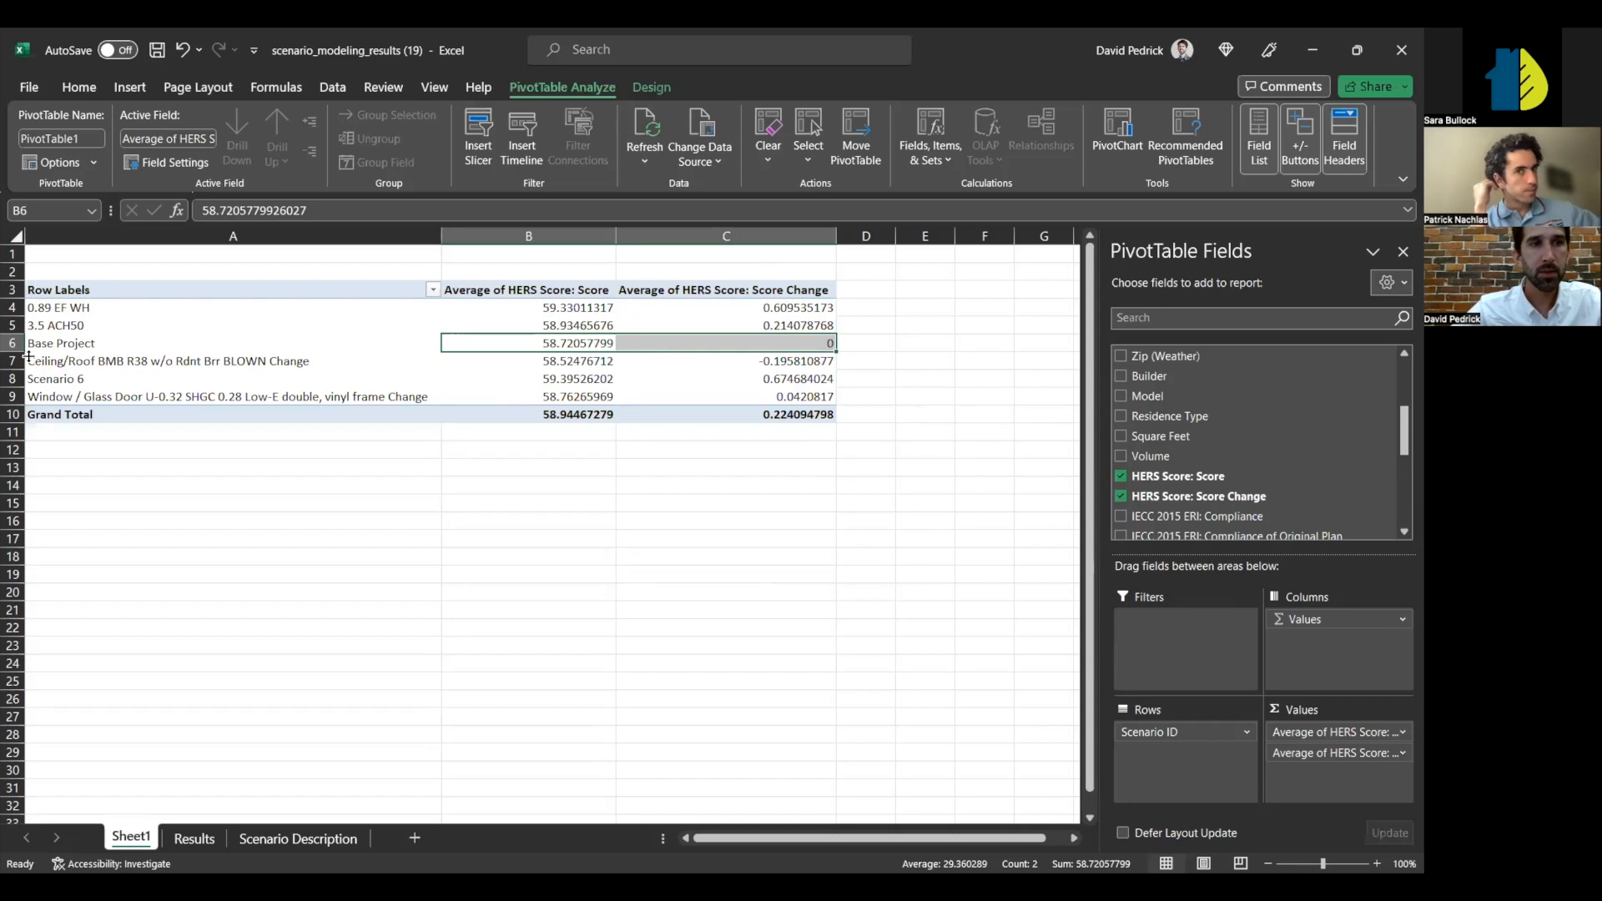
click(13, 379)
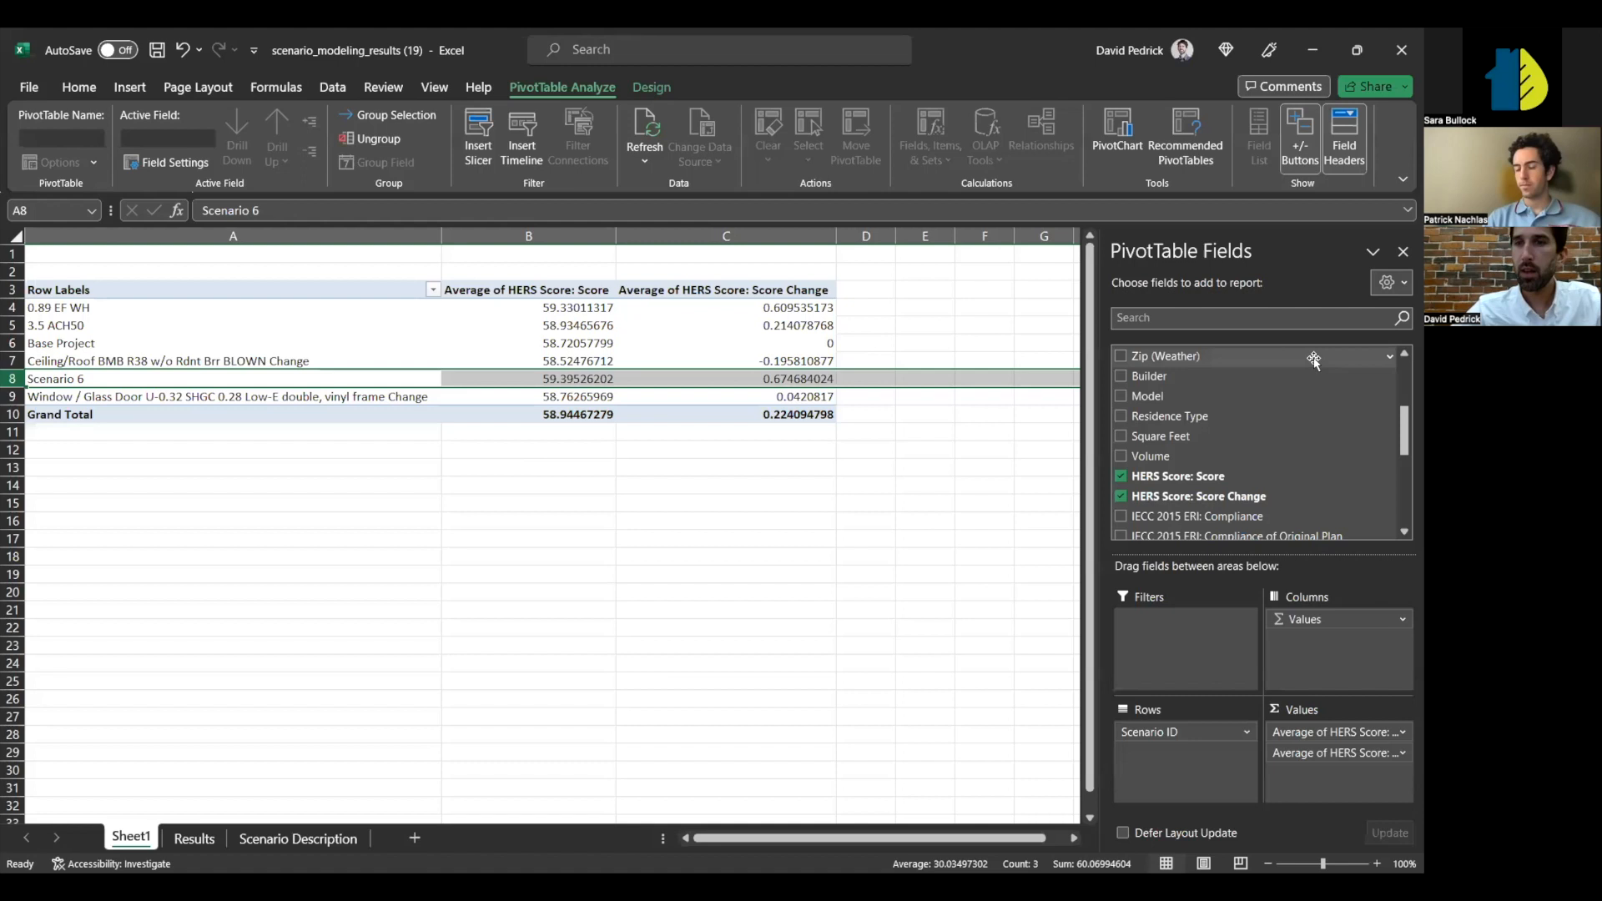
- Add Texas HB3215: Score, Score Change and Target Score to the PivotTable values
scroll(1235, 489, down, 3)
scroll(1235, 489, down, 3)
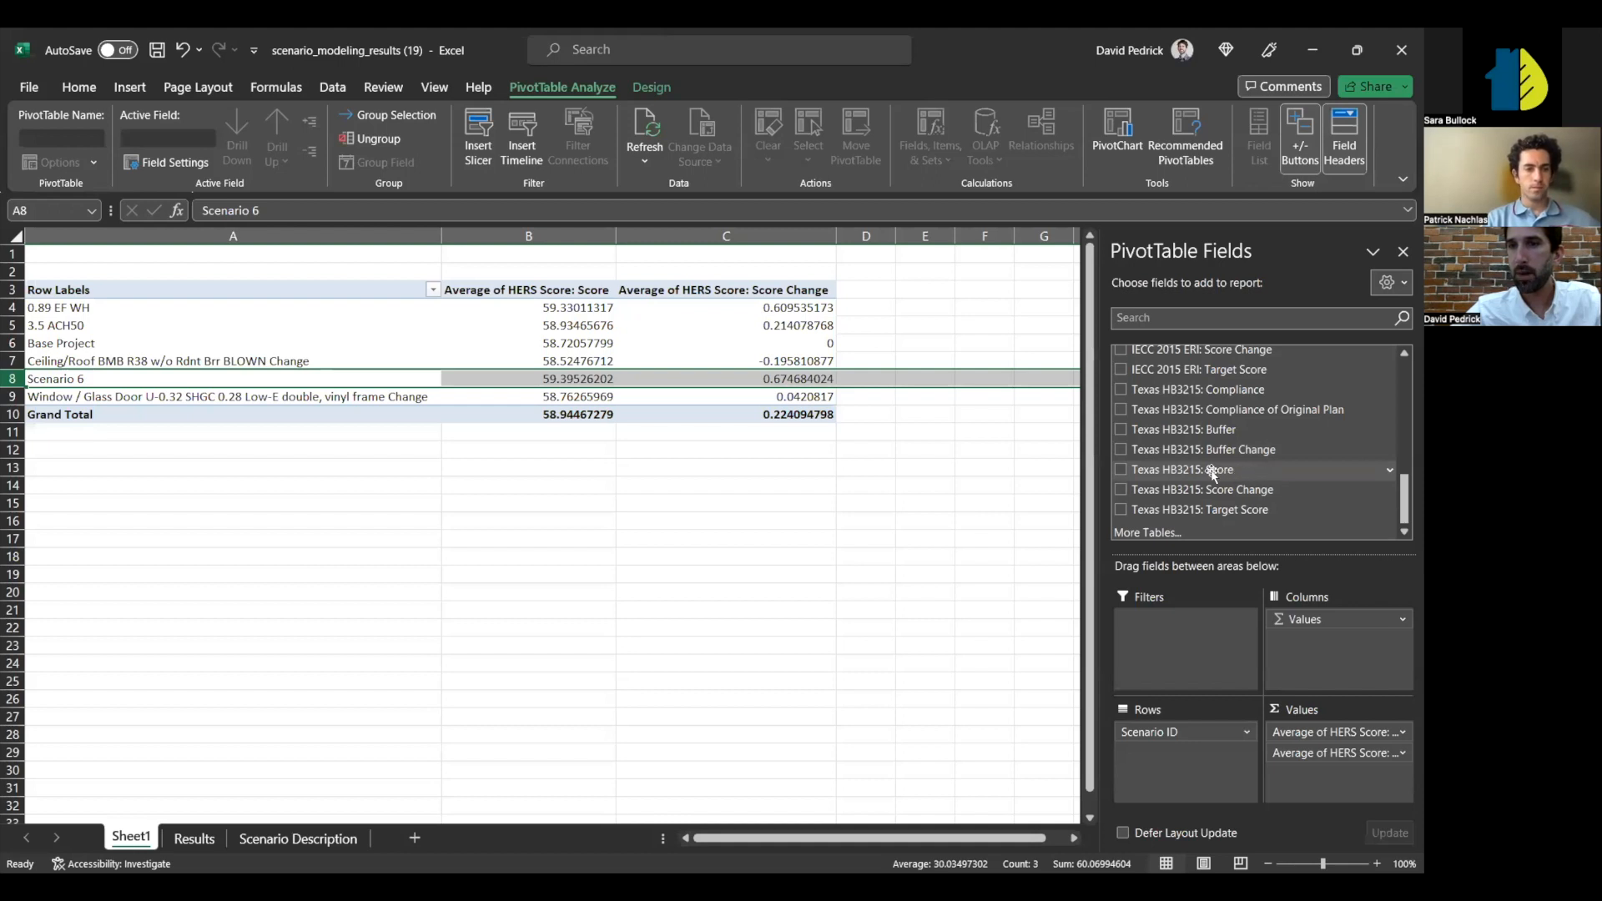
click(1121, 469)
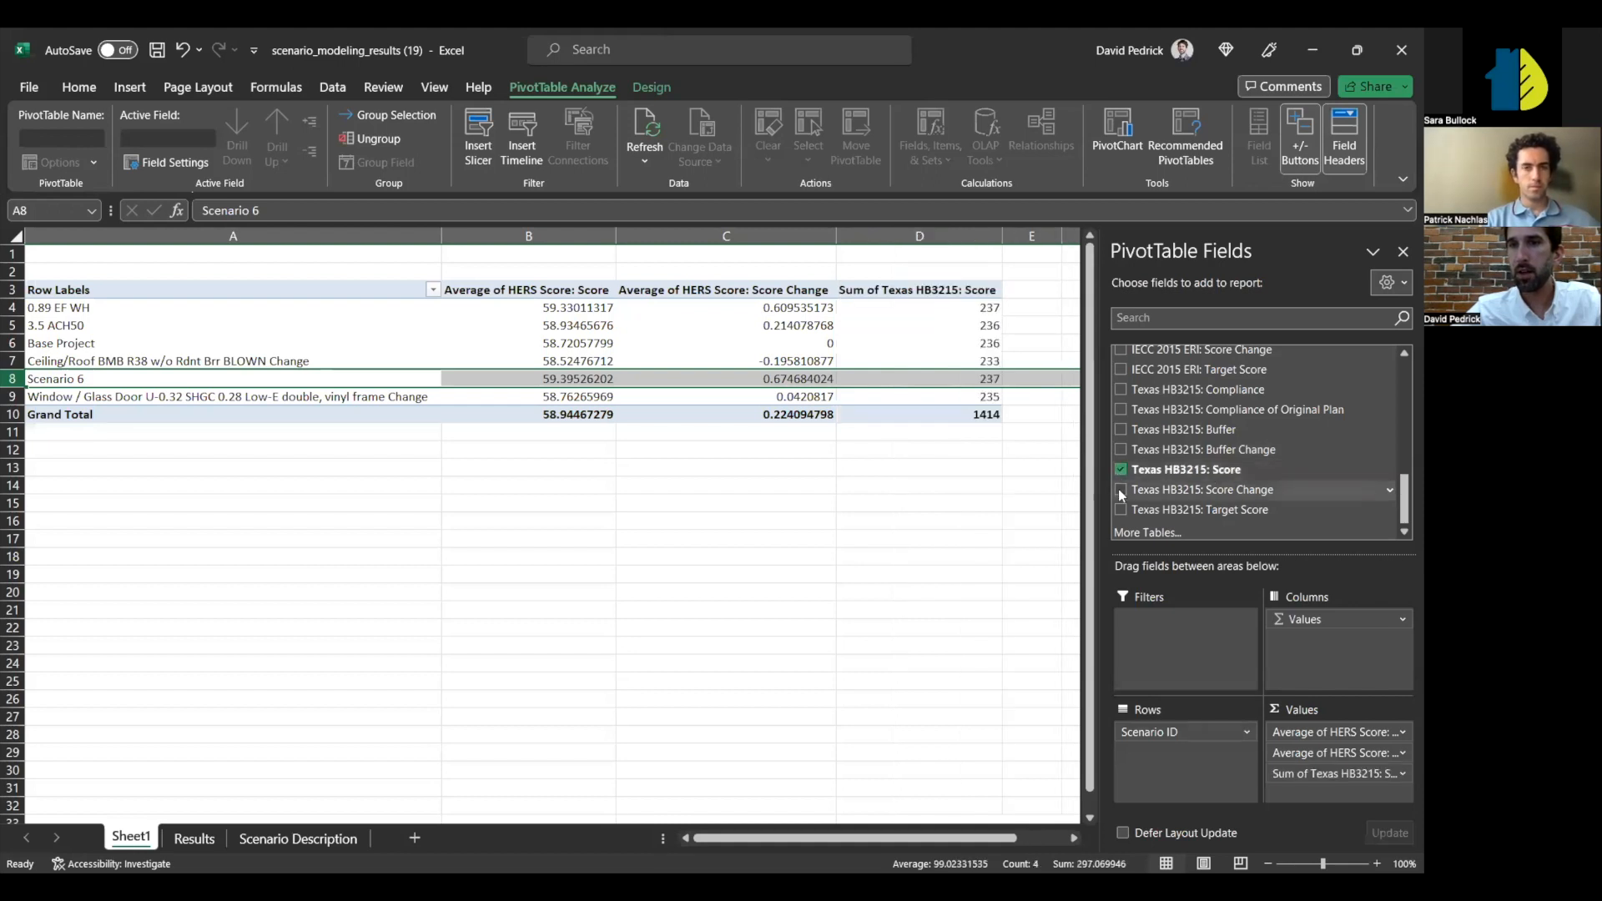
click(1119, 489)
click(1120, 509)
scroll(955, 401, right, 3)
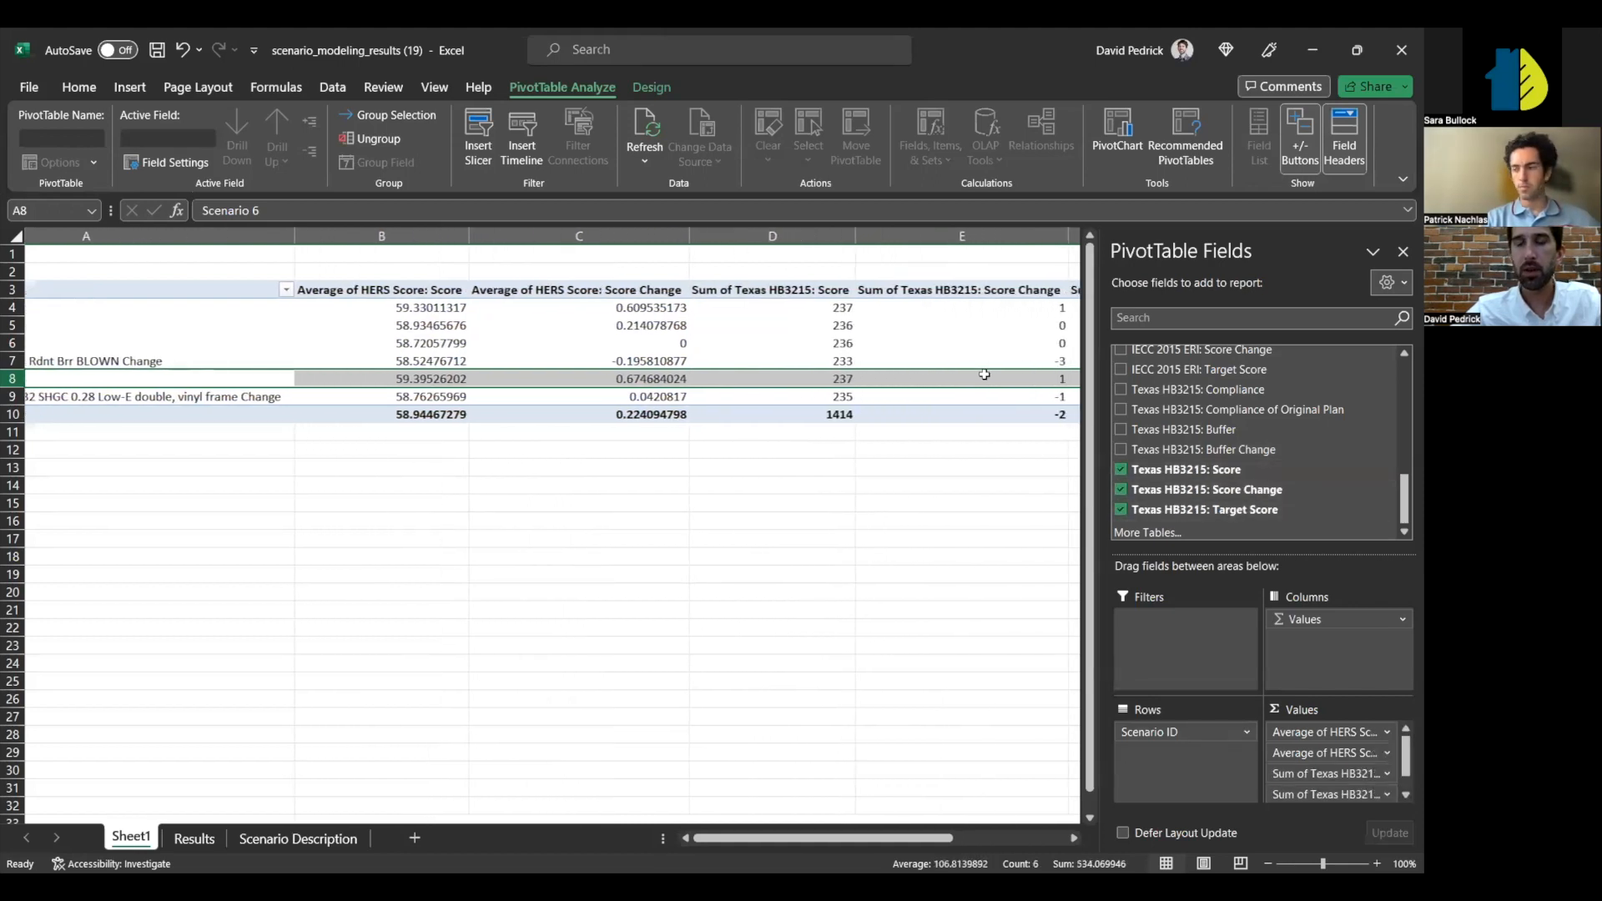
- Summarize the Texas HB3215: Score values by Average
scroll(1327, 757, down, 1)
click(1357, 751)
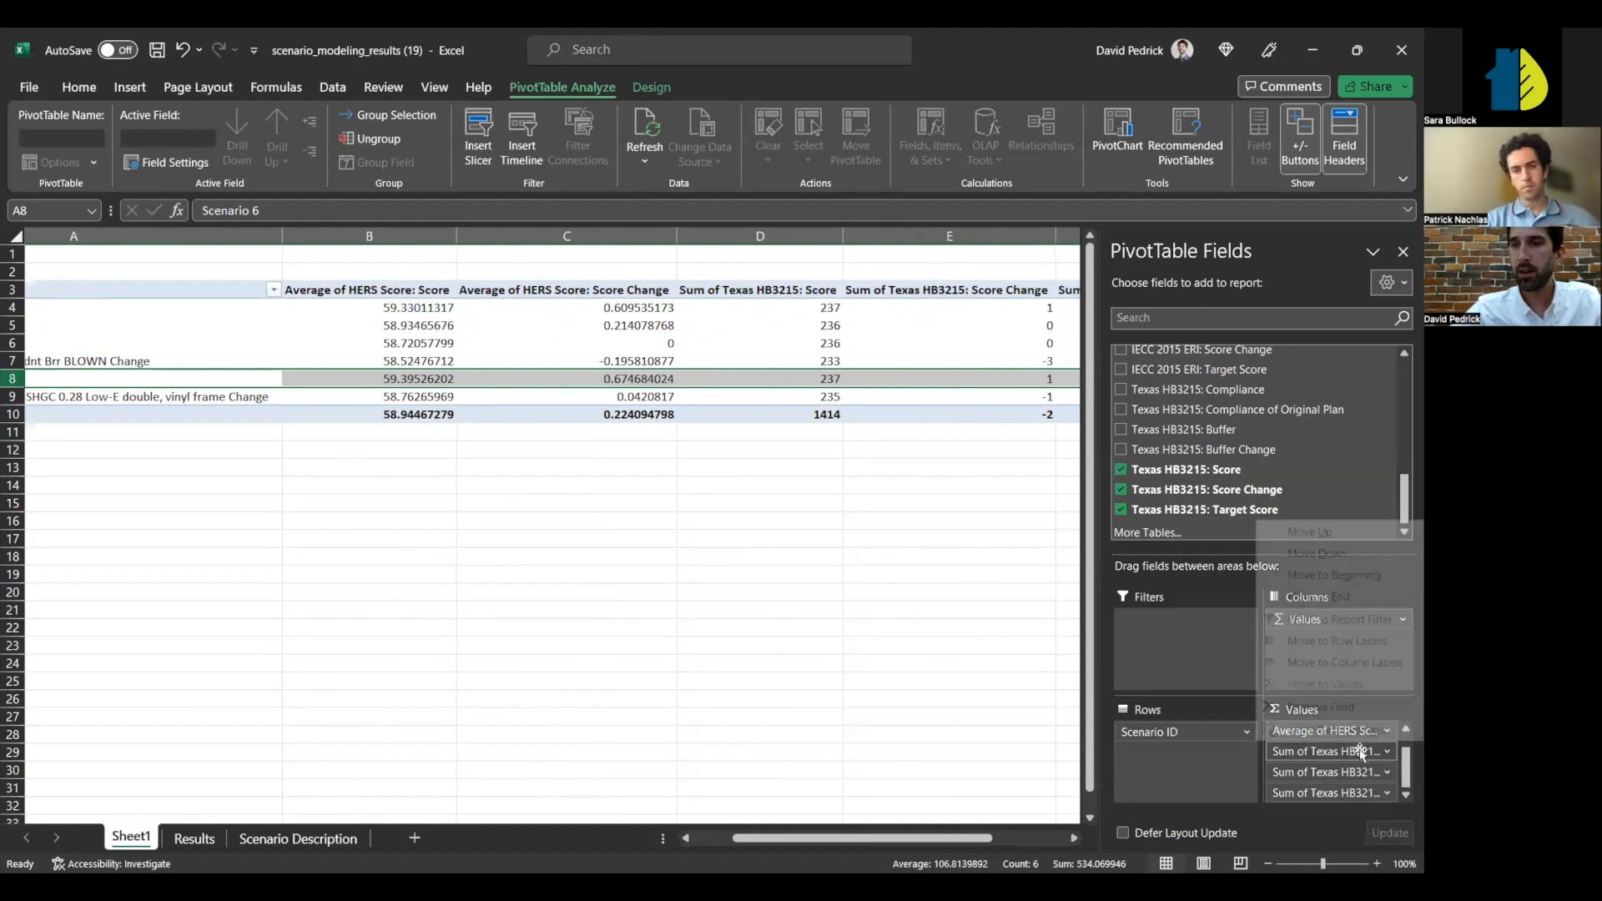
click(1360, 730)
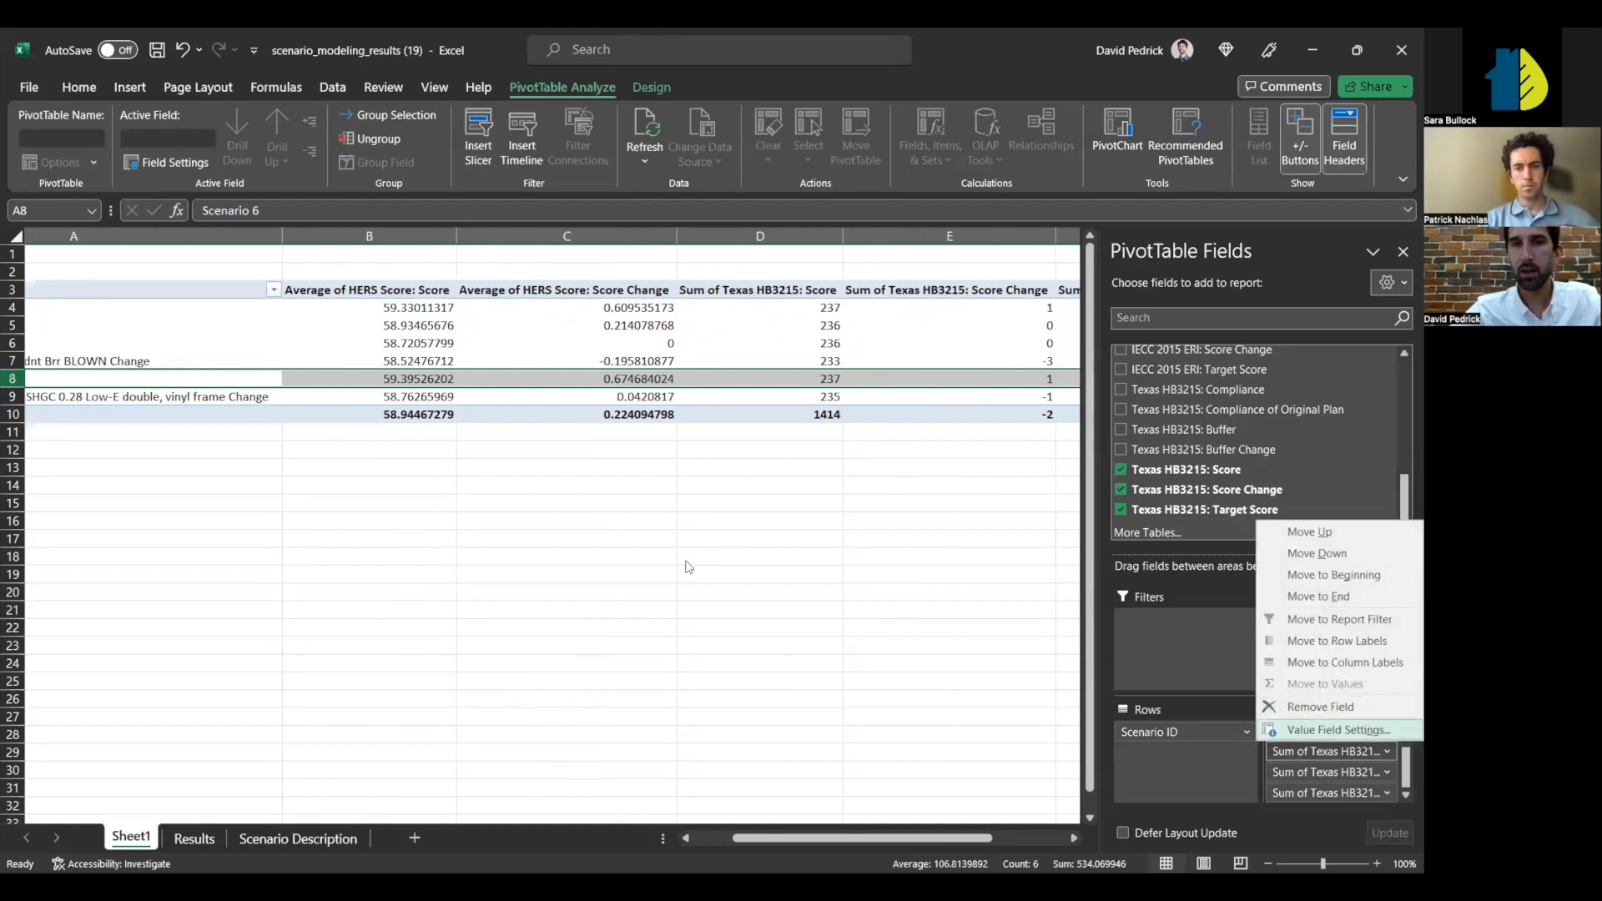
click(477, 492)
click(479, 478)
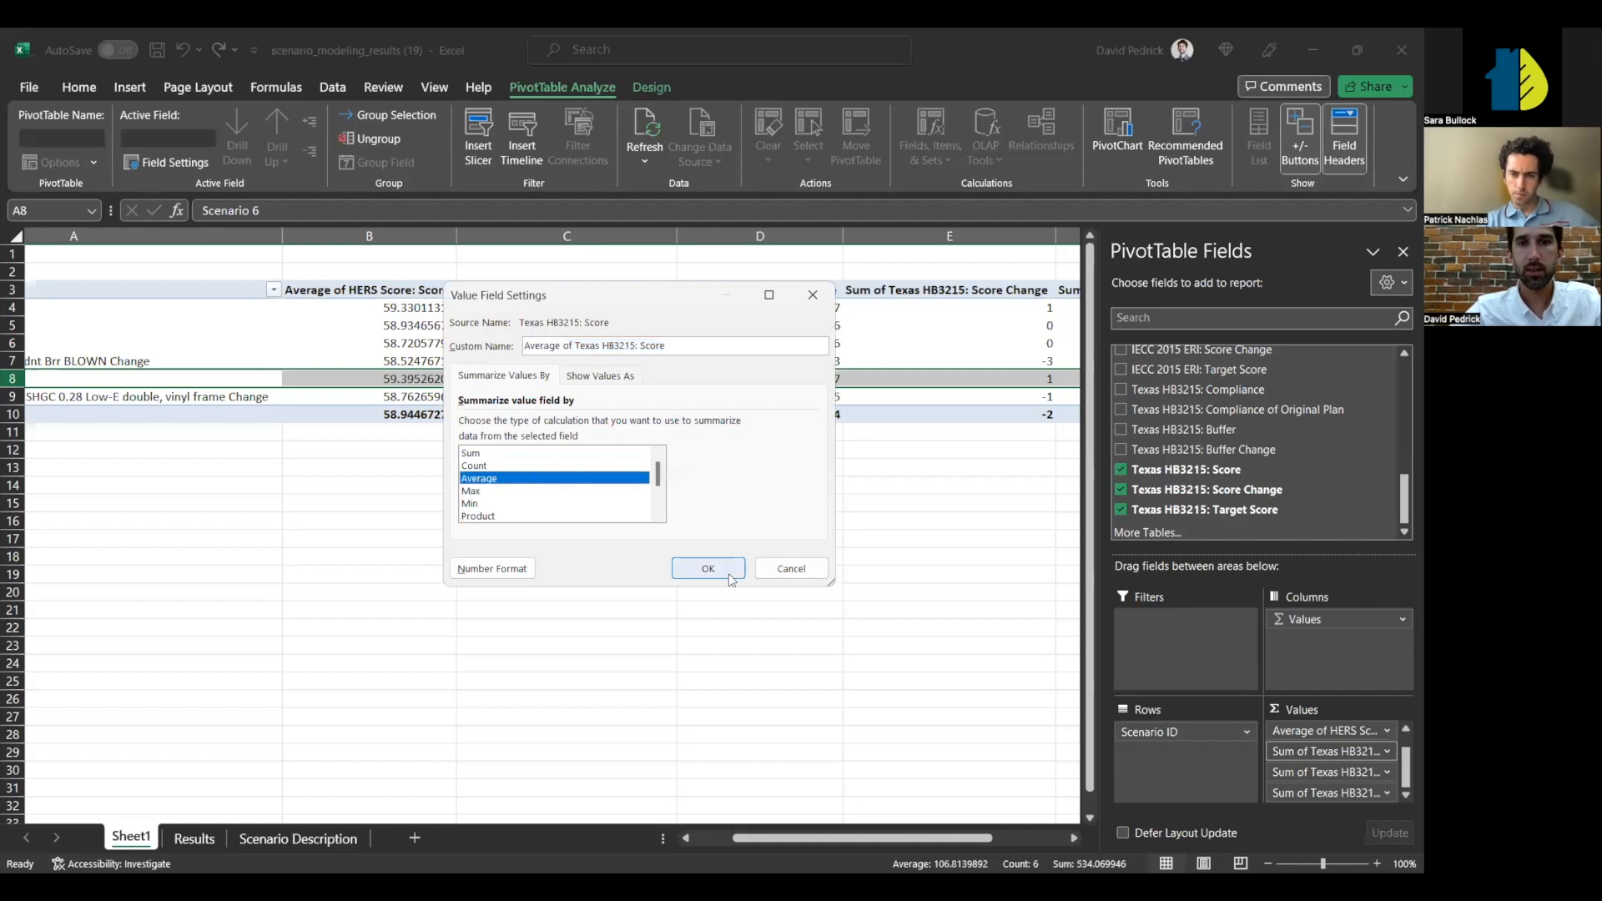
key(Return)
- Summarize the Texas HB3215: Score Change values by Average and narrow columns D and E
scroll(926, 377, right, 3)
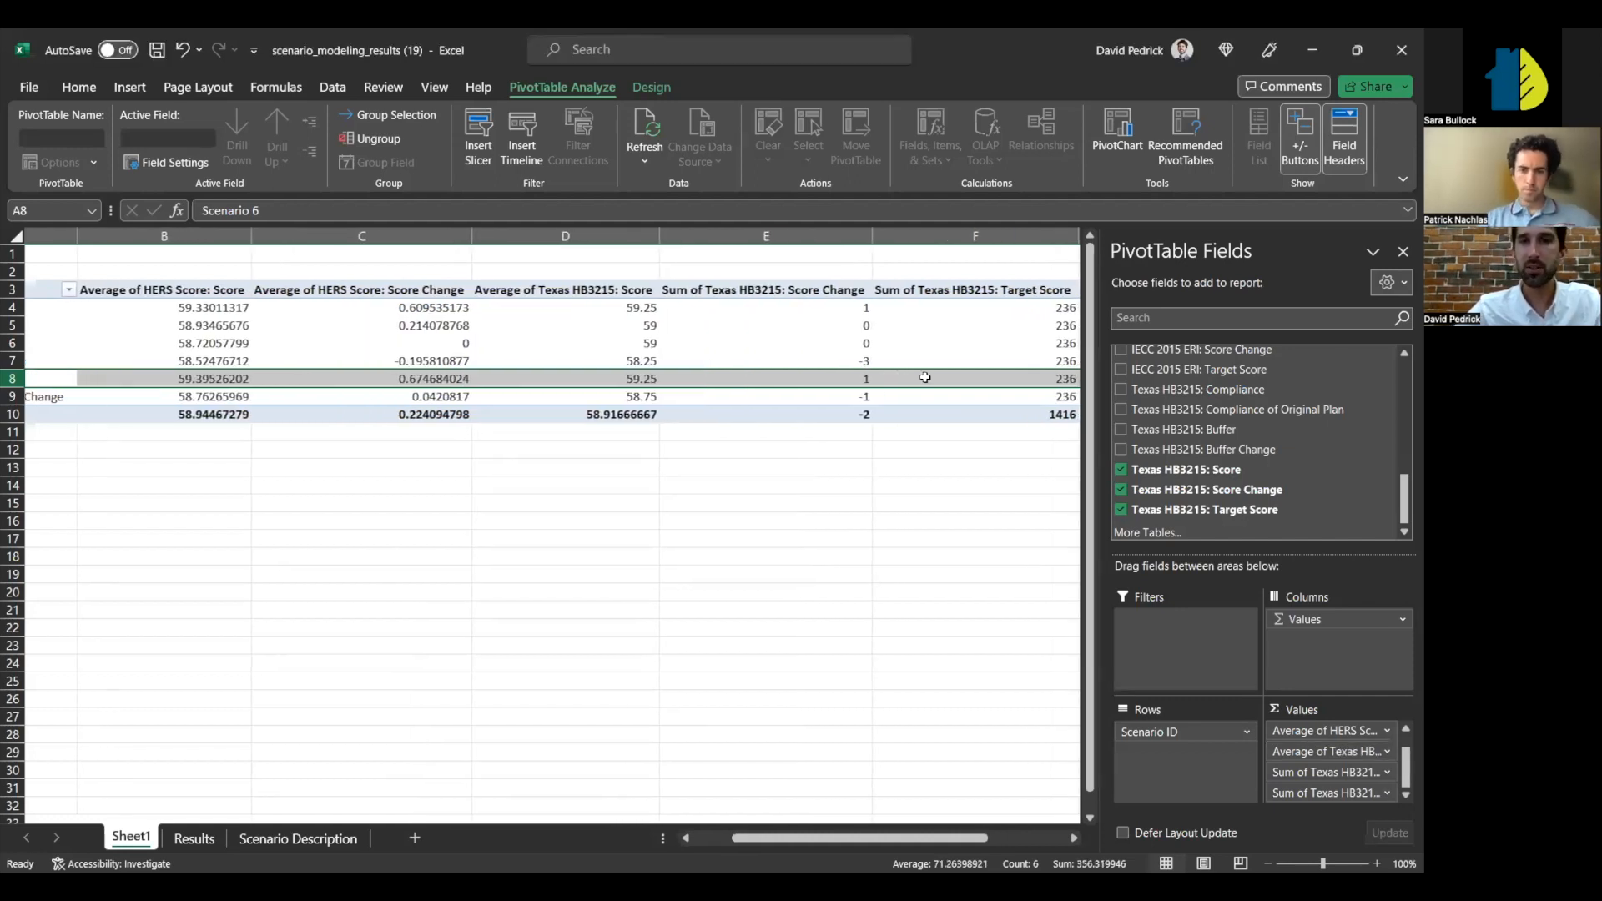
click(1372, 772)
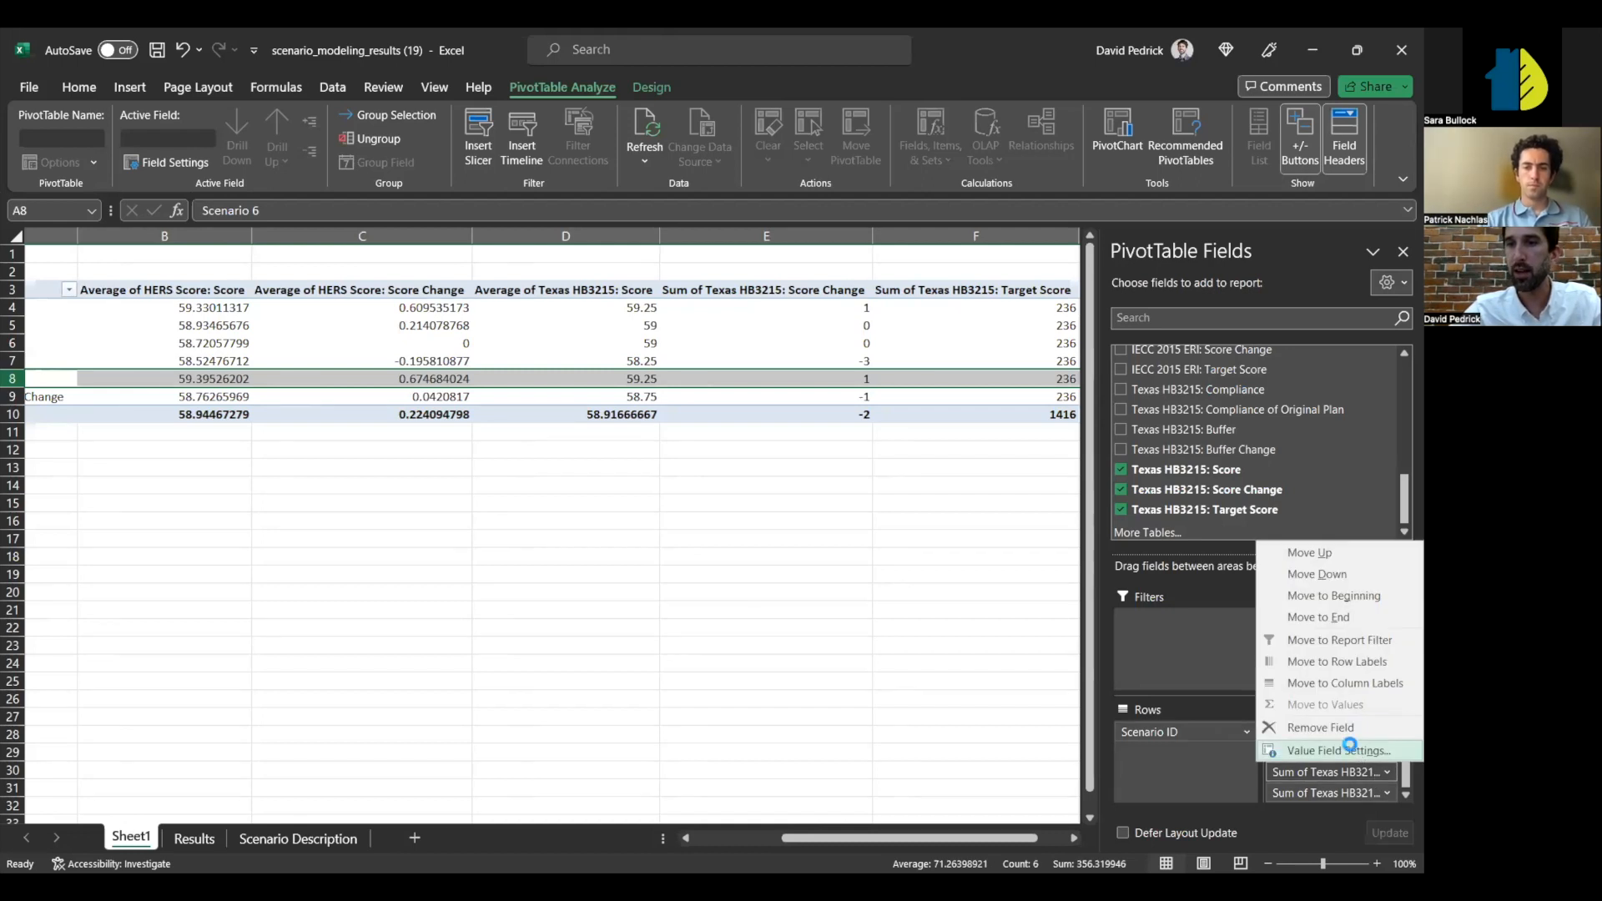
click(1353, 750)
click(538, 478)
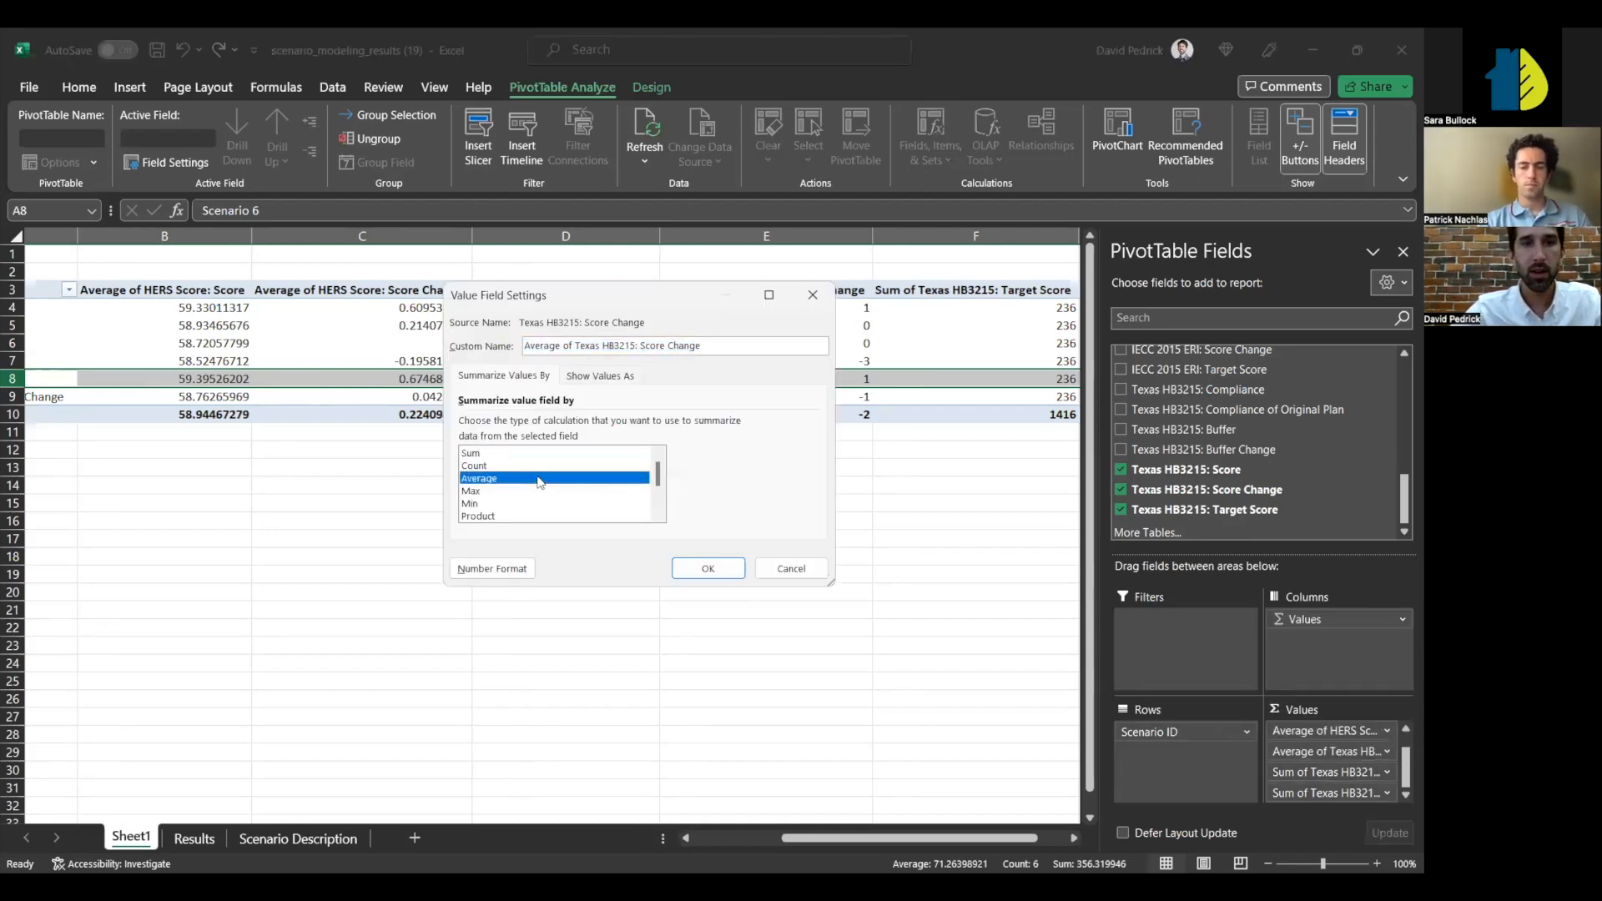
click(711, 568)
drag(659, 236, 622, 236)
drag(780, 240, 770, 241)
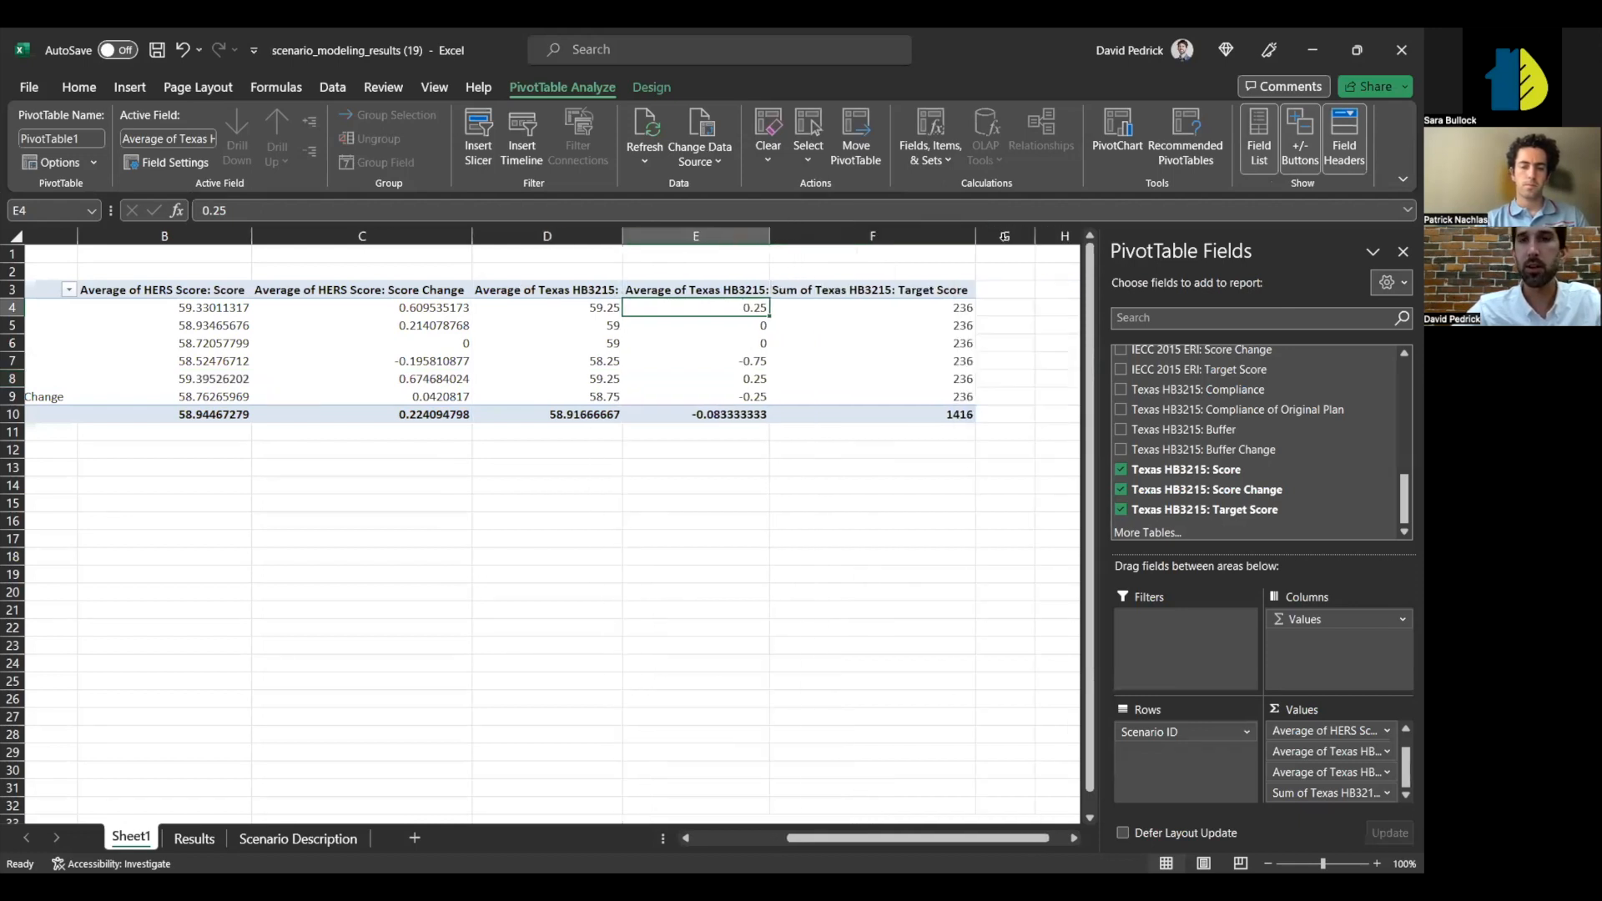
- Summarize the Texas HB3215: Target Score values in the PivotTable by Average
click(1345, 794)
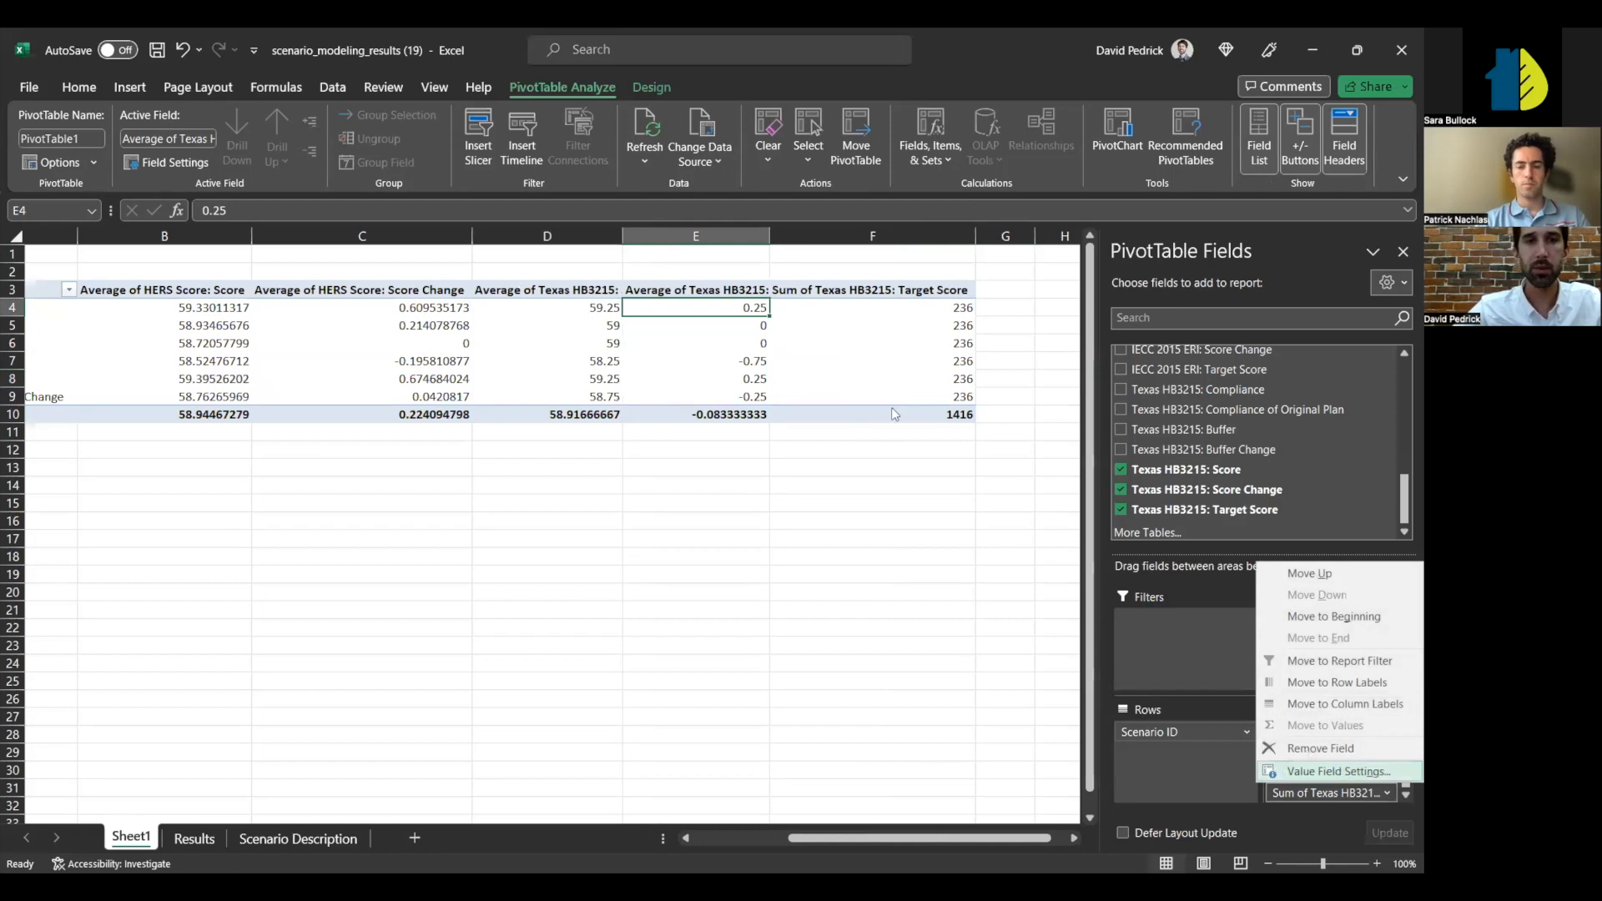
key(Return)
click(486, 489)
click(483, 479)
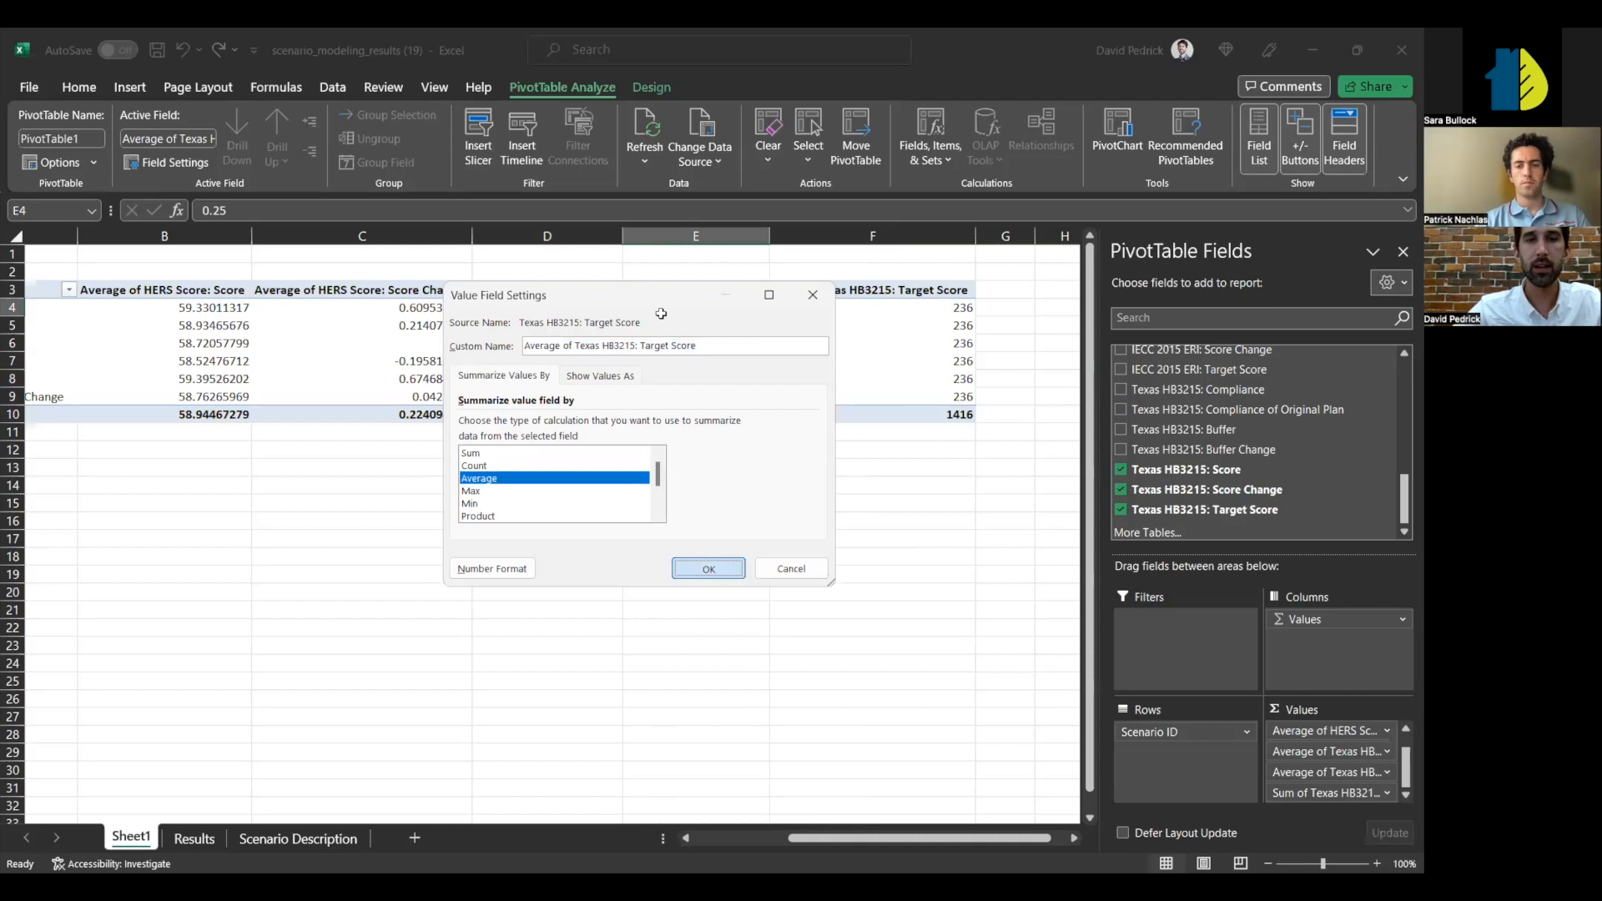
click(706, 567)
- Narrow column F and compare the average Texas HB3215 target scores with the average Texas HB3215 scores in column D
drag(624, 313, 616, 407)
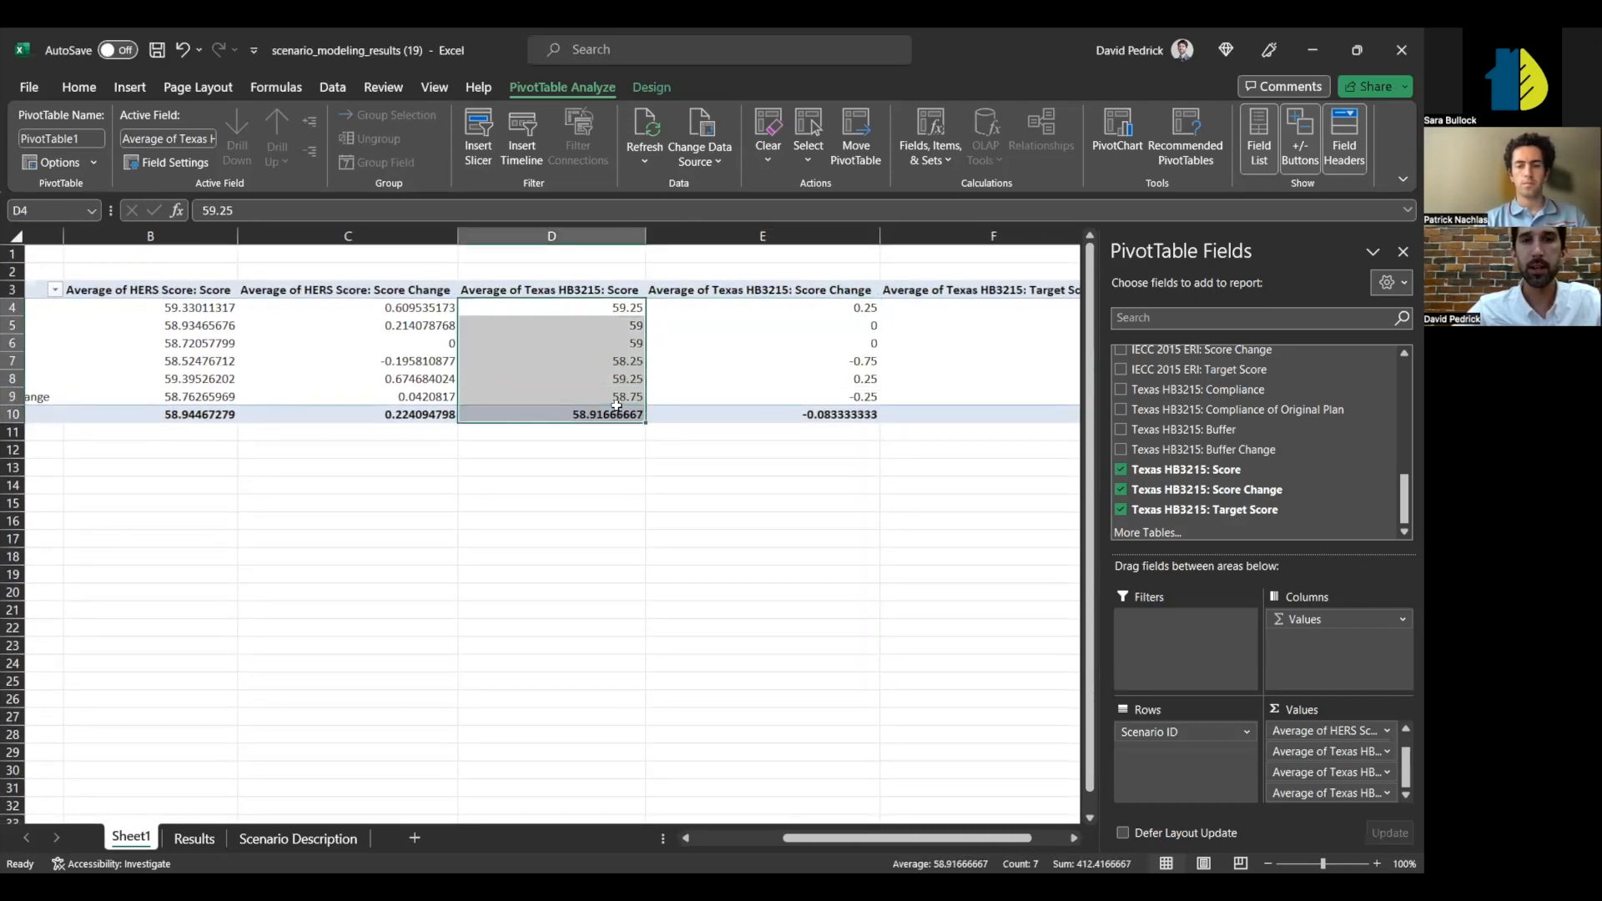
click(616, 410)
scroll(933, 323, right, 2)
drag(989, 236, 870, 234)
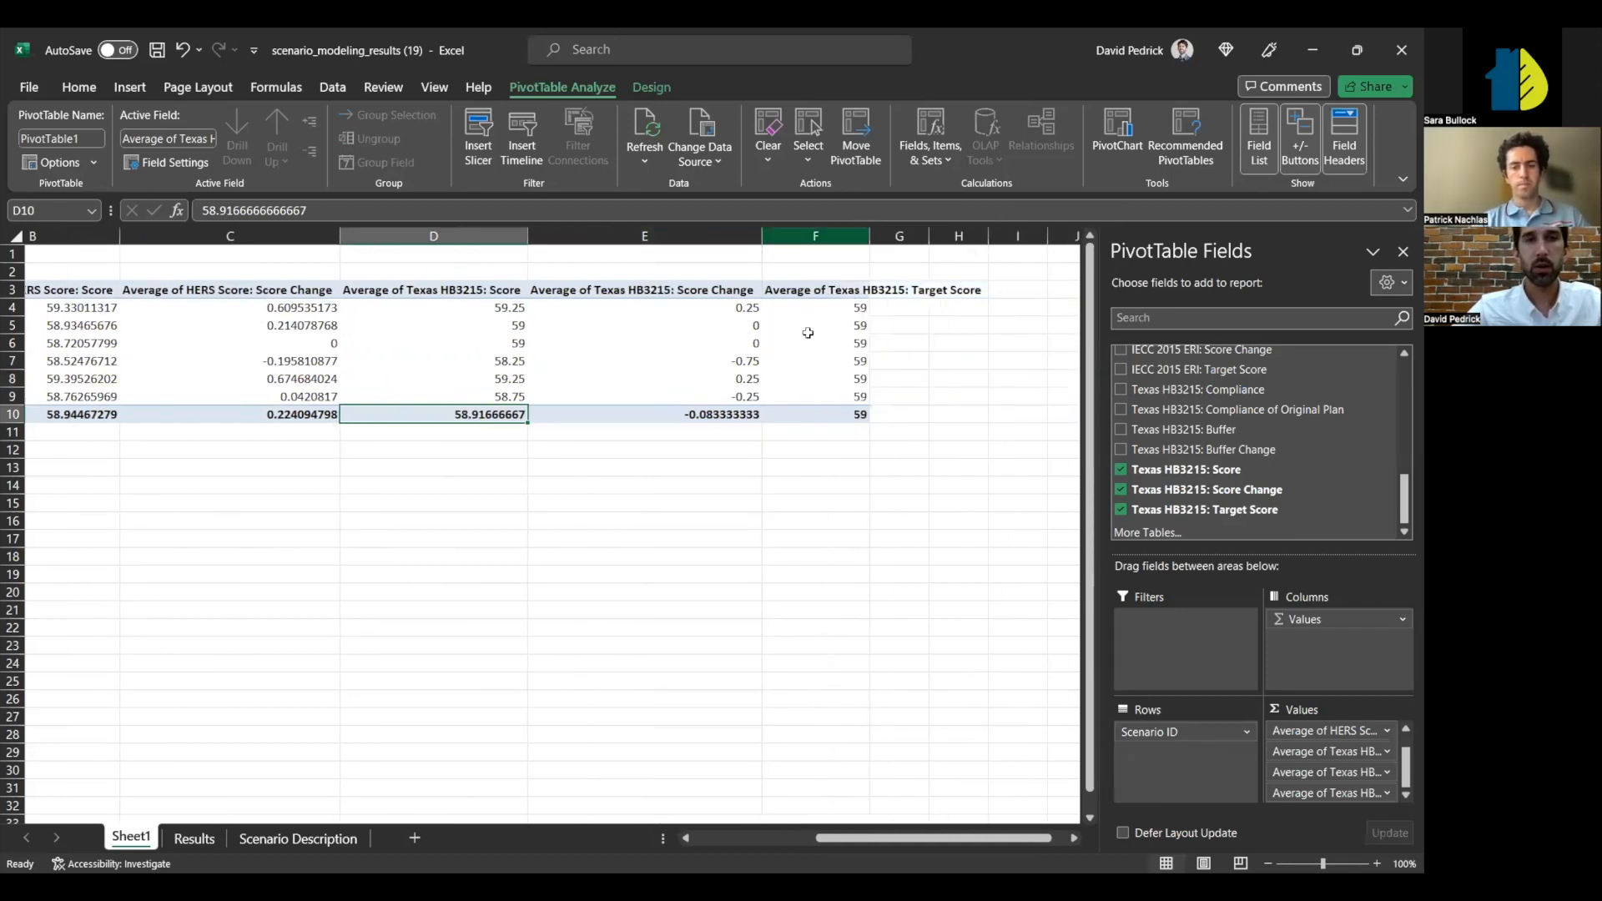
drag(844, 292, 847, 397)
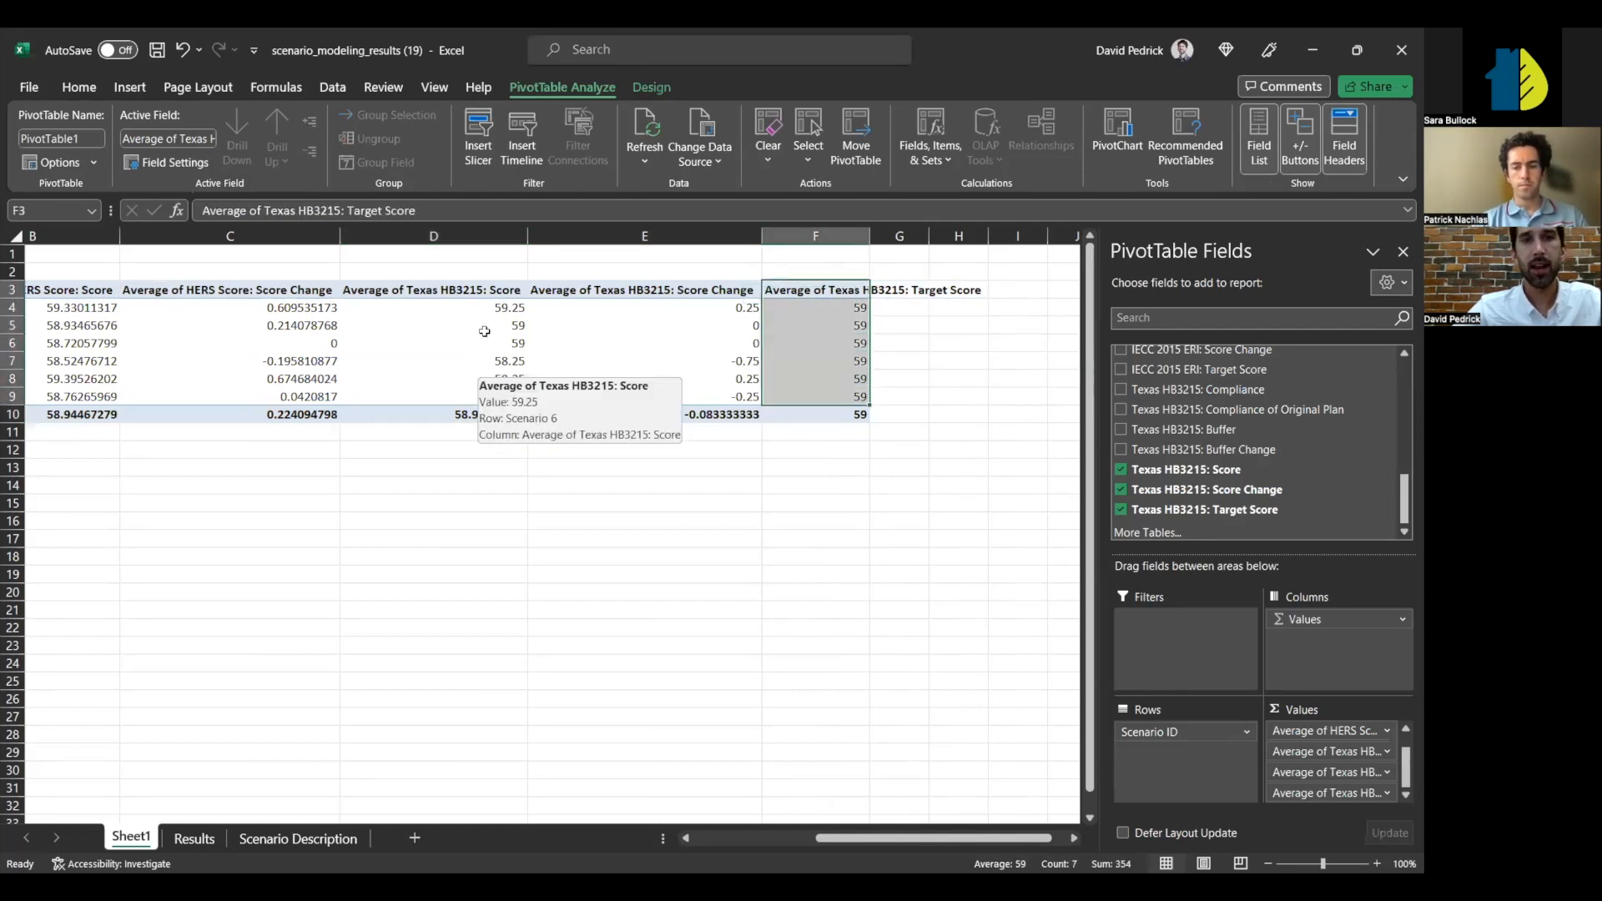
drag(486, 307, 492, 415)
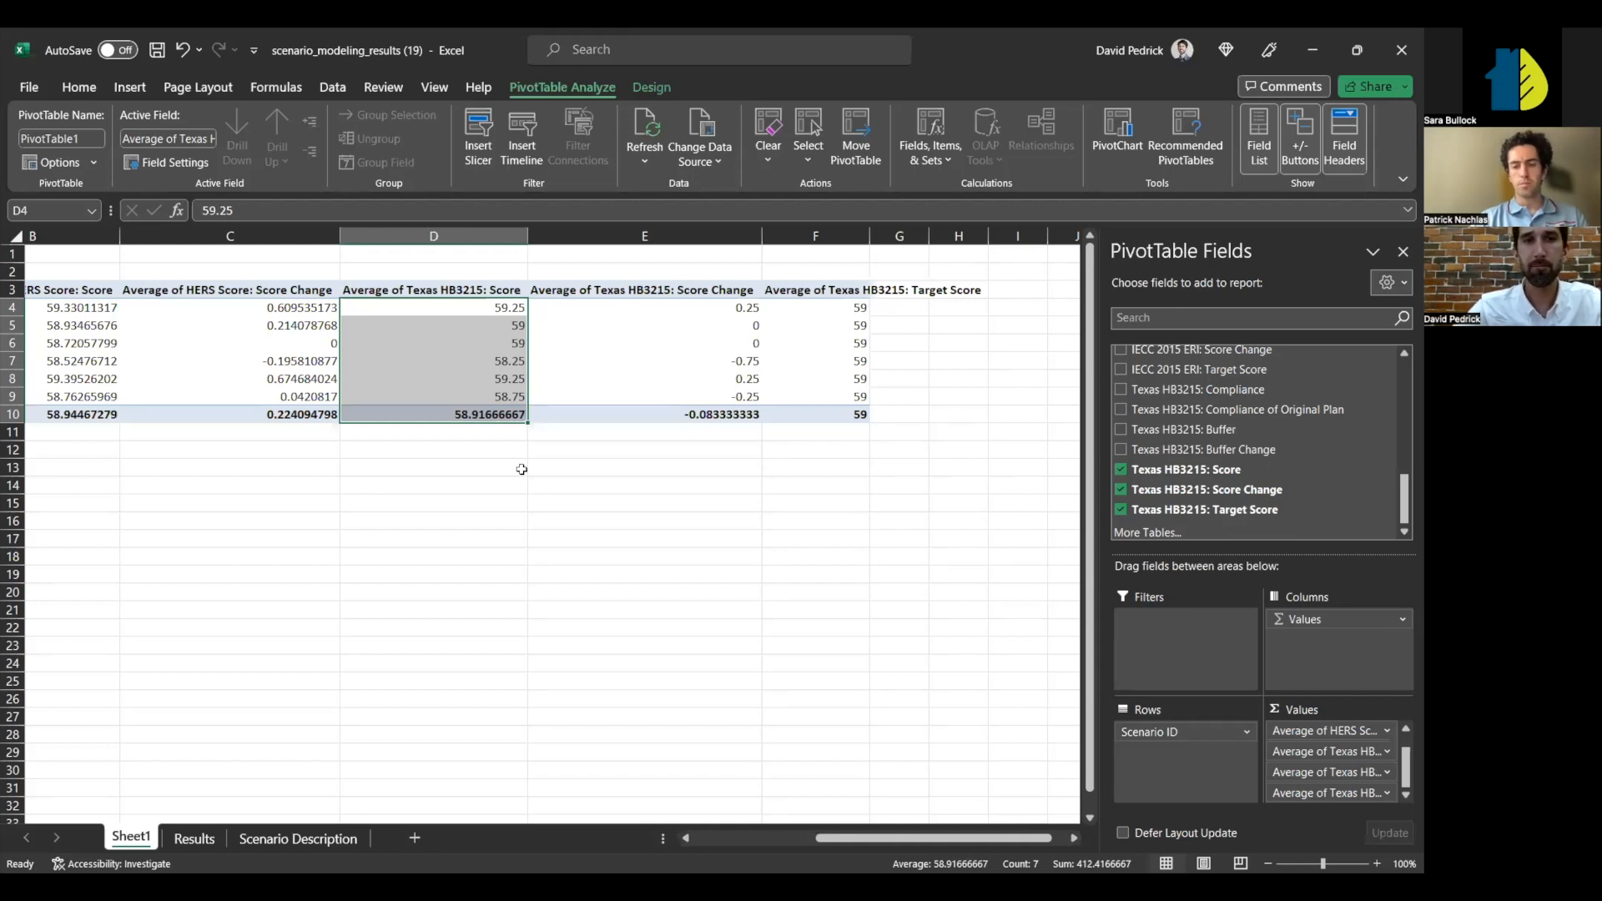
- Narrow columns A and B of the PivotTable
scroll(521, 469, left, 5)
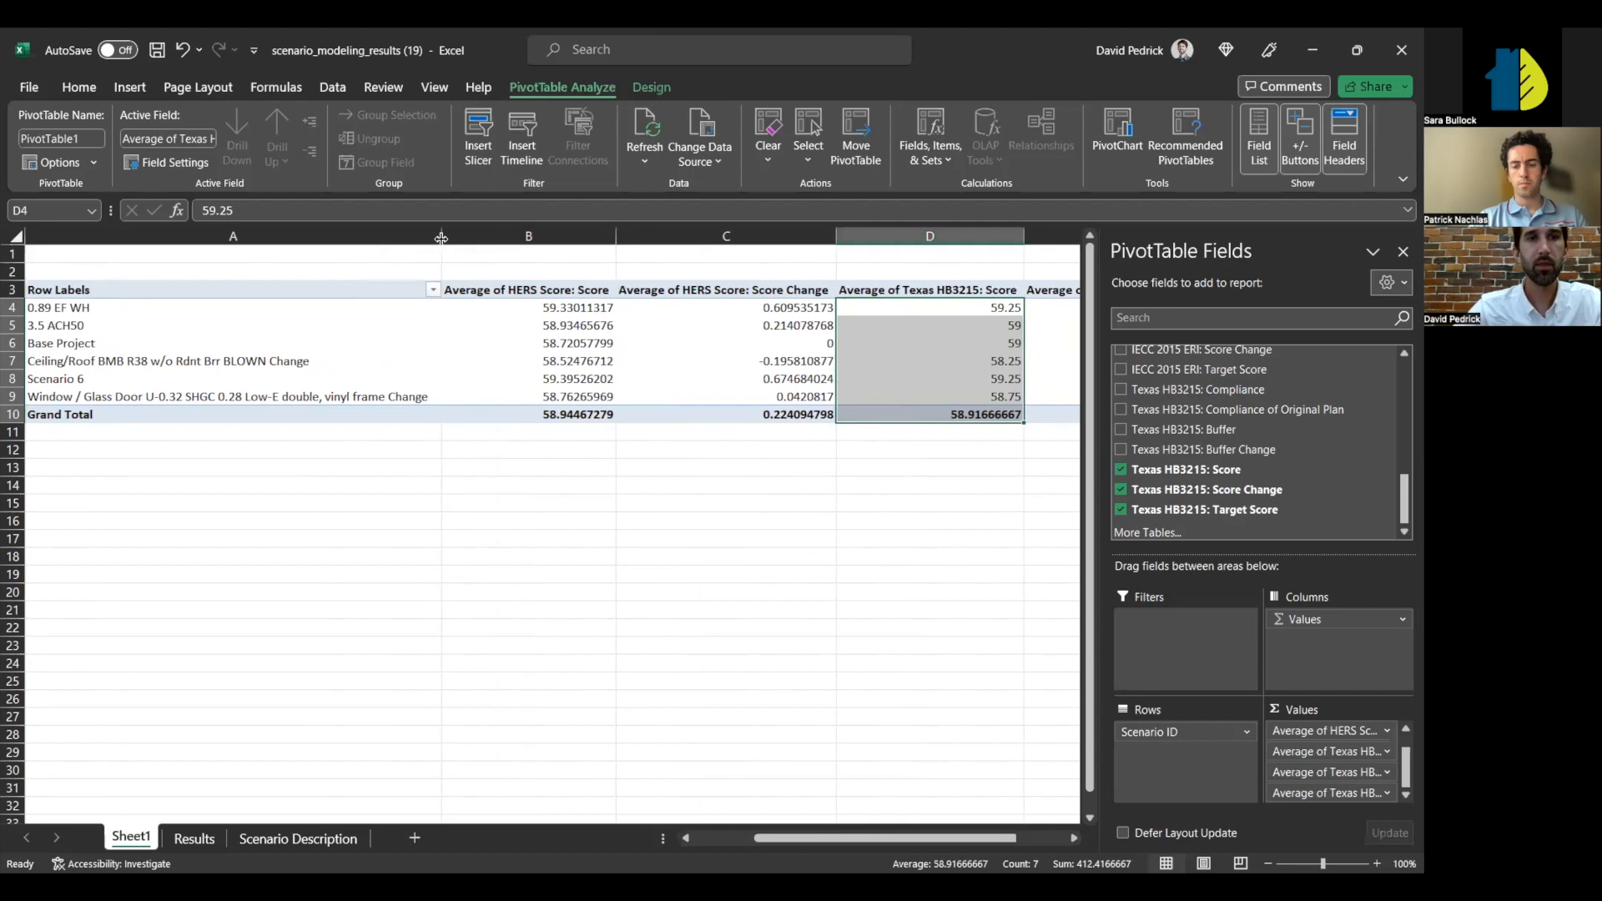
drag(441, 238, 331, 236)
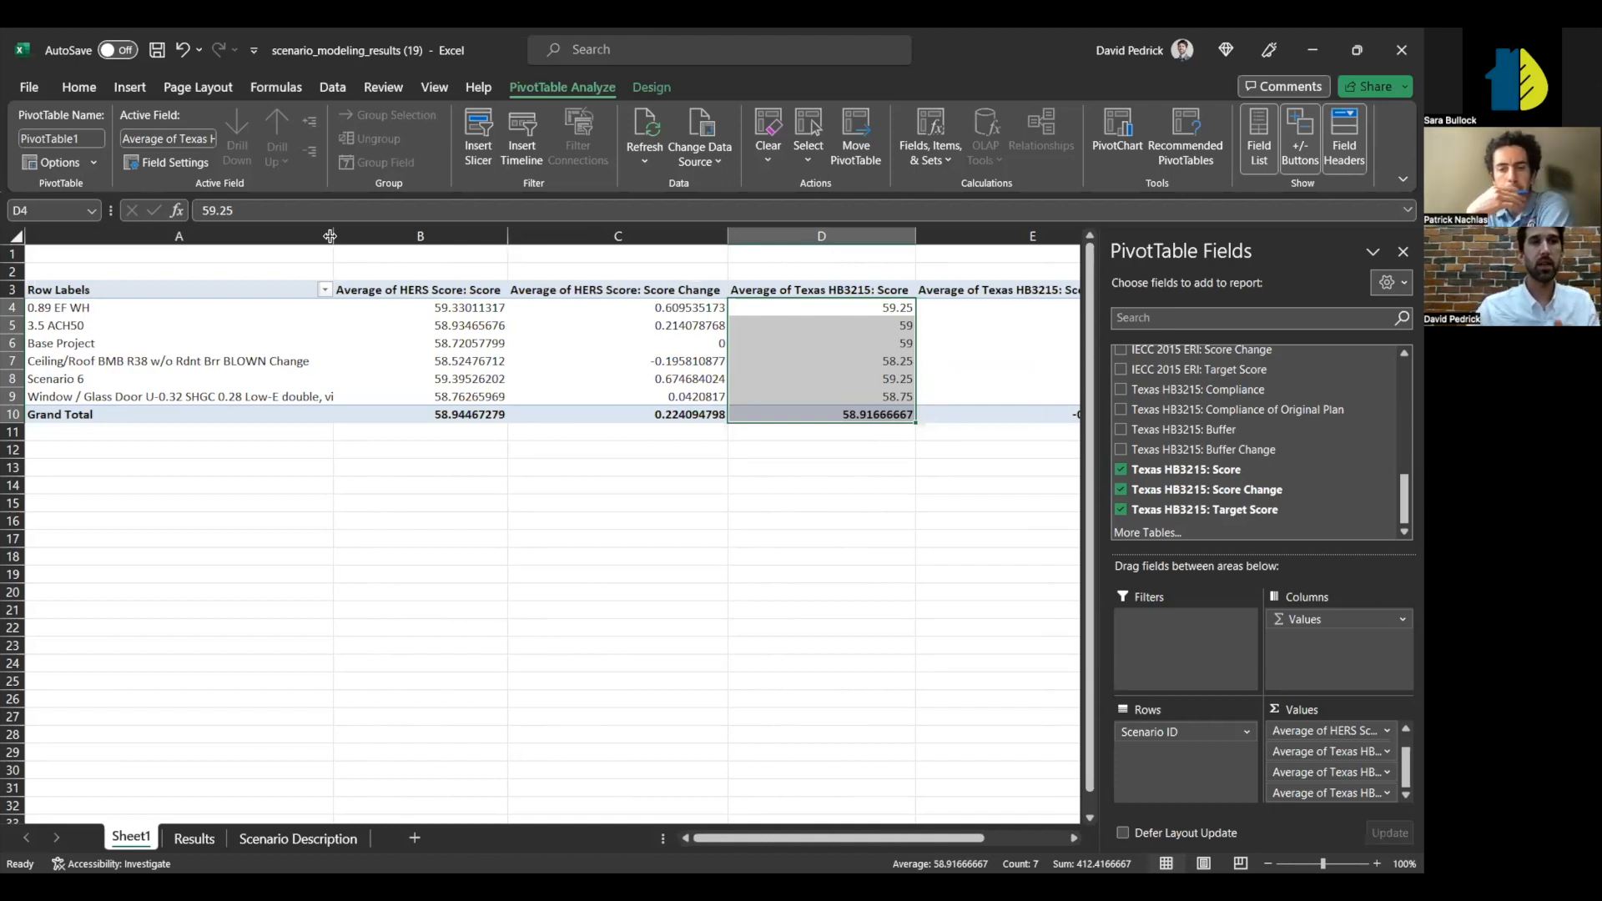
click(98, 306)
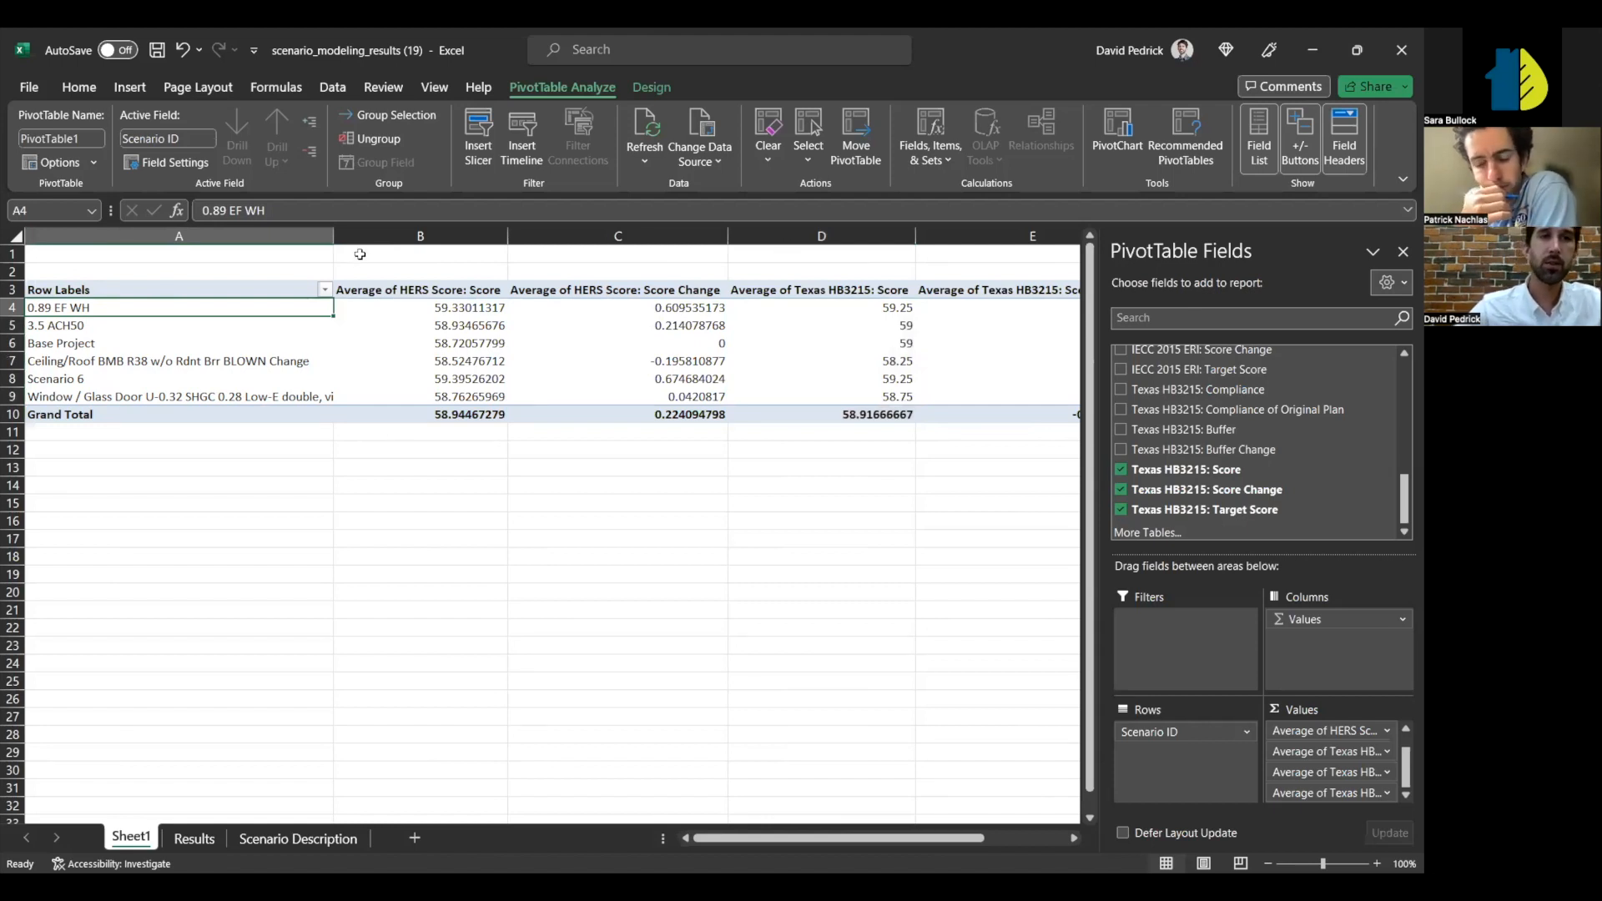
drag(338, 237, 271, 238)
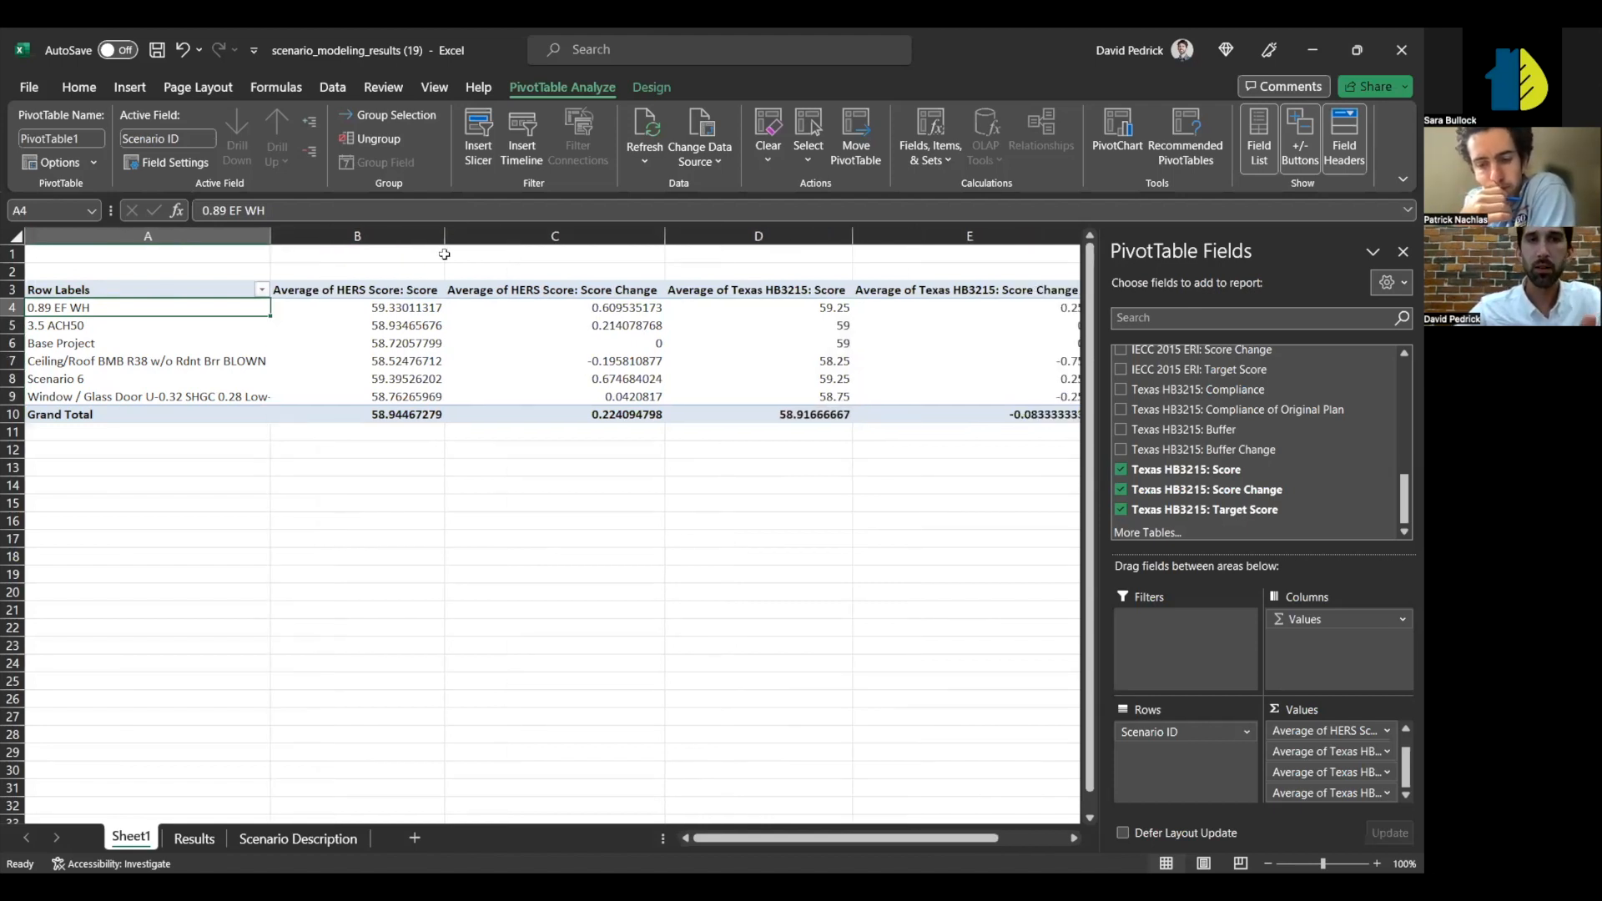
drag(445, 238, 426, 238)
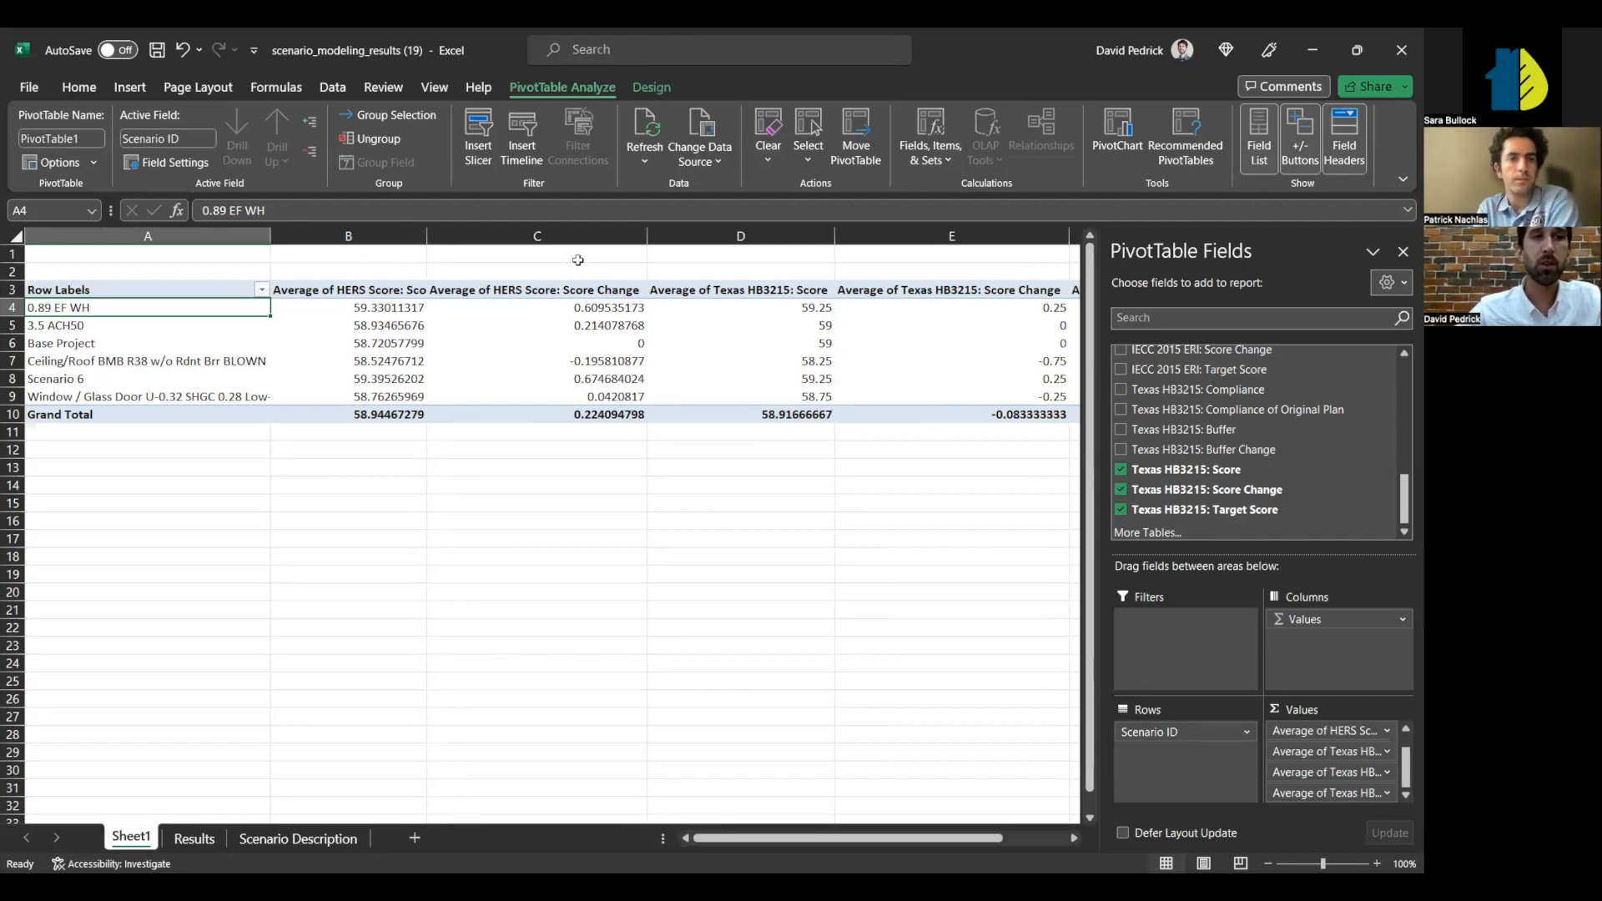
- Check the 0.89 EF WH scenario's average HERS score change and average Texas HB3215 score
drag(418, 301, 468, 304)
click(470, 306)
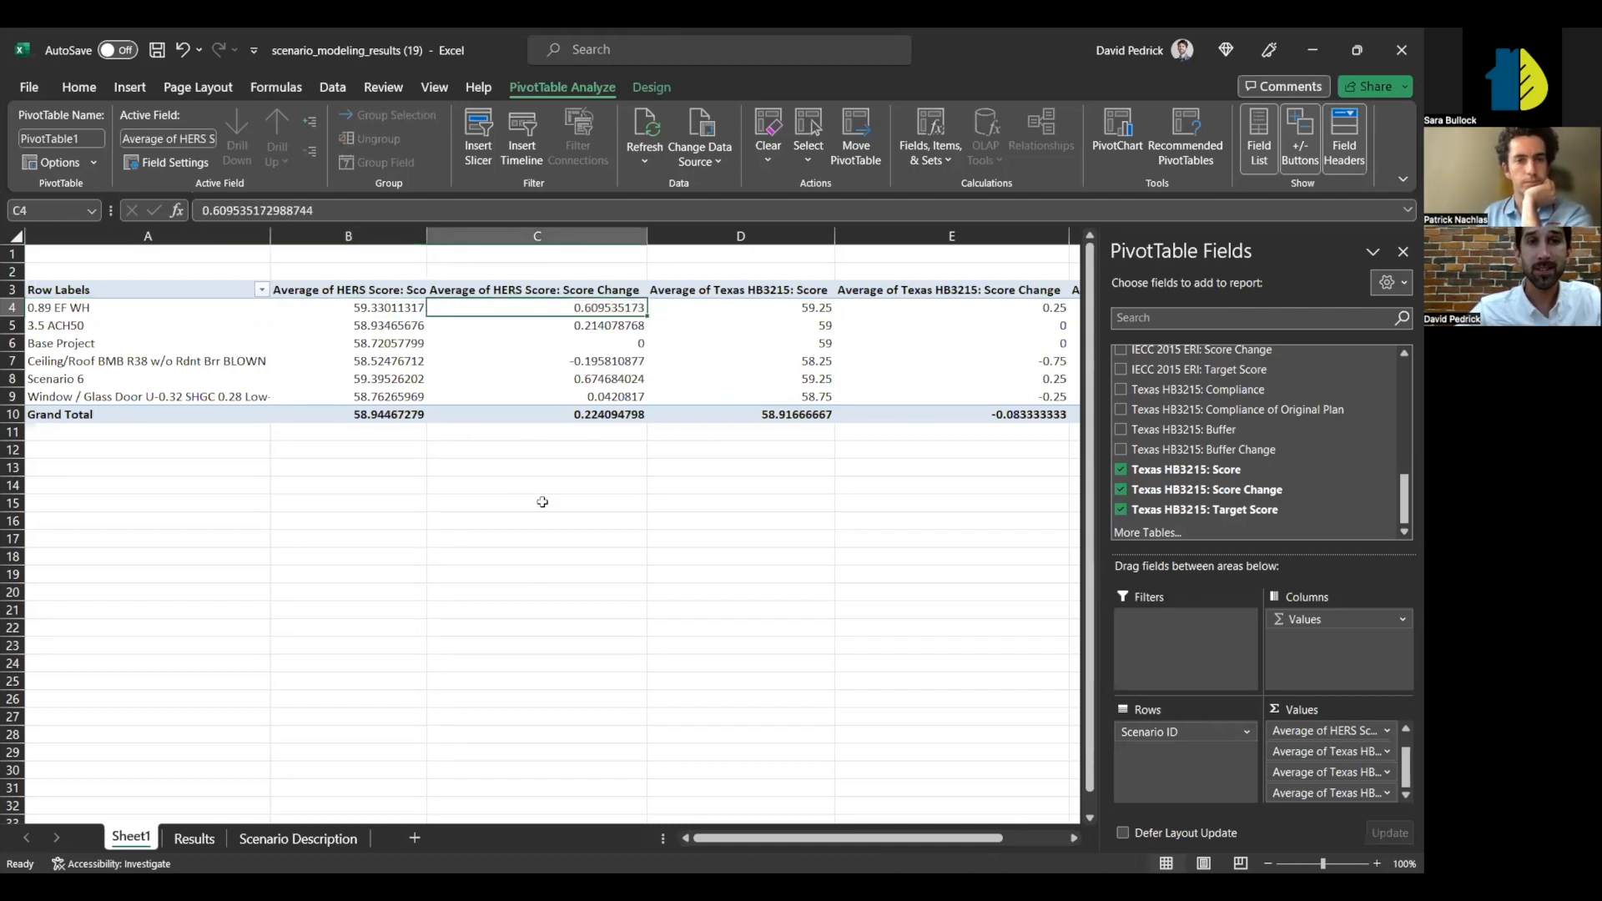
scroll(665, 484, right, 3)
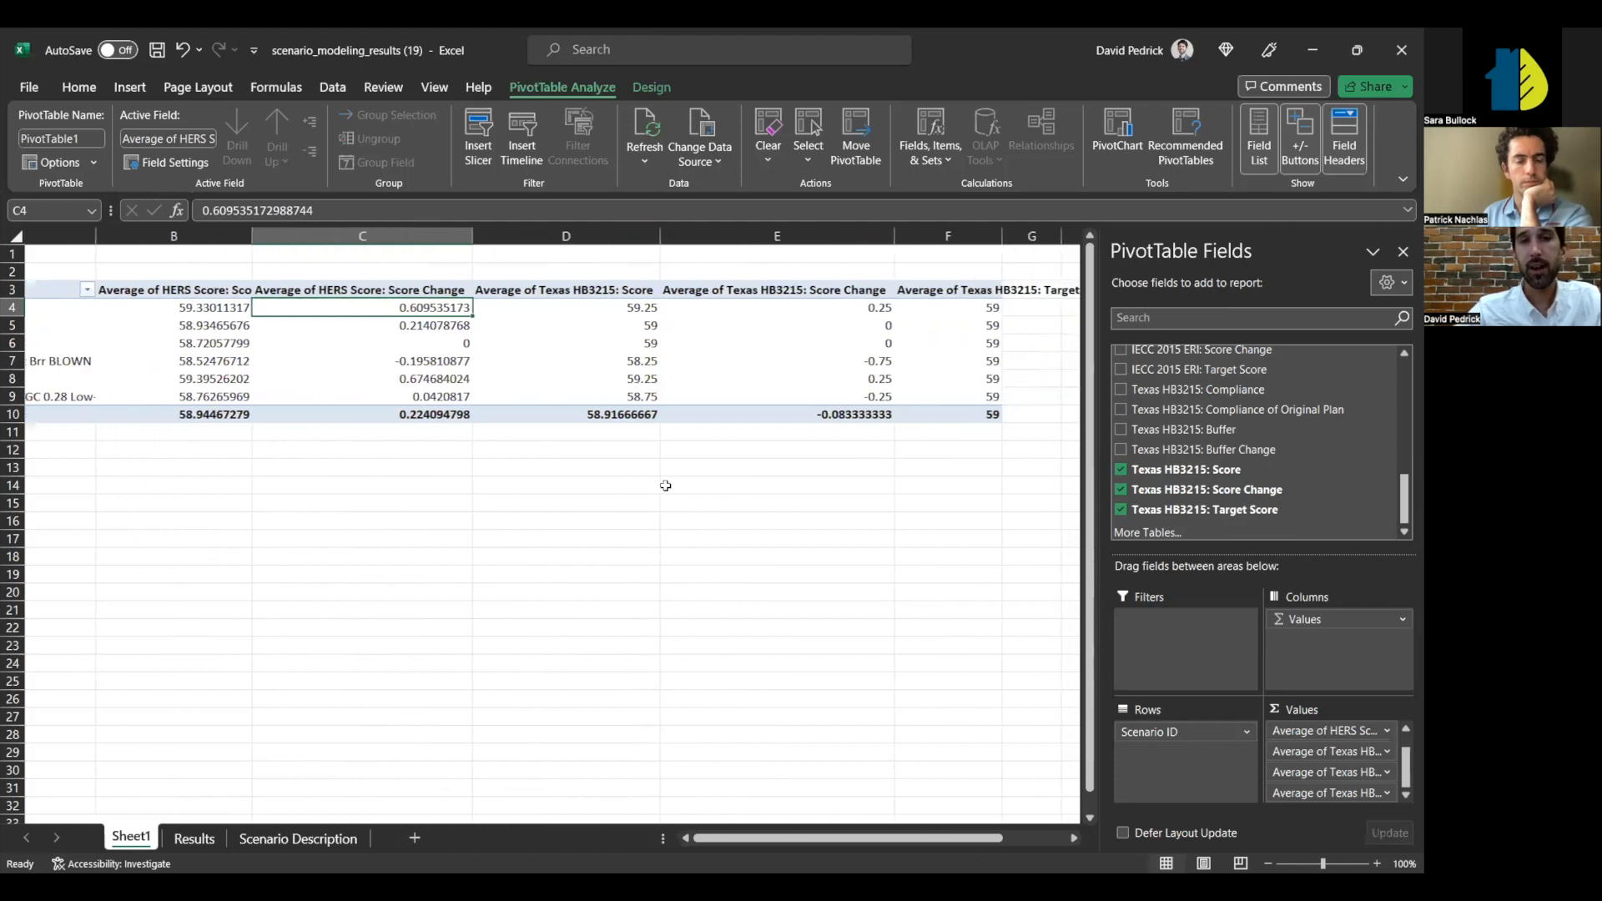
click(574, 307)
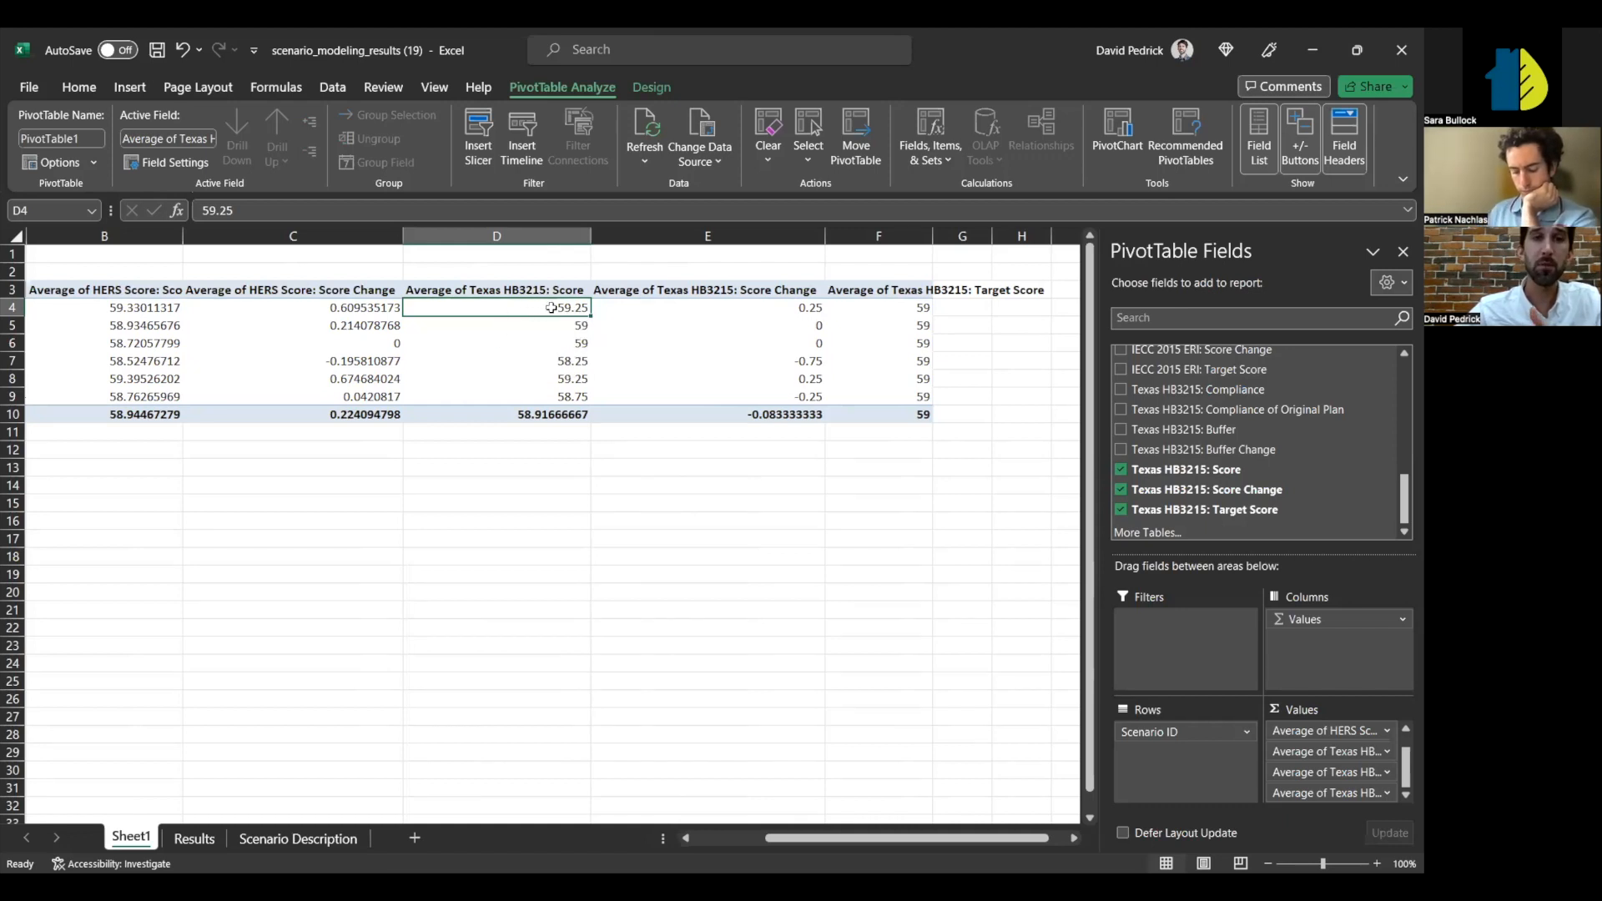
scroll(1201, 426, up, 15)
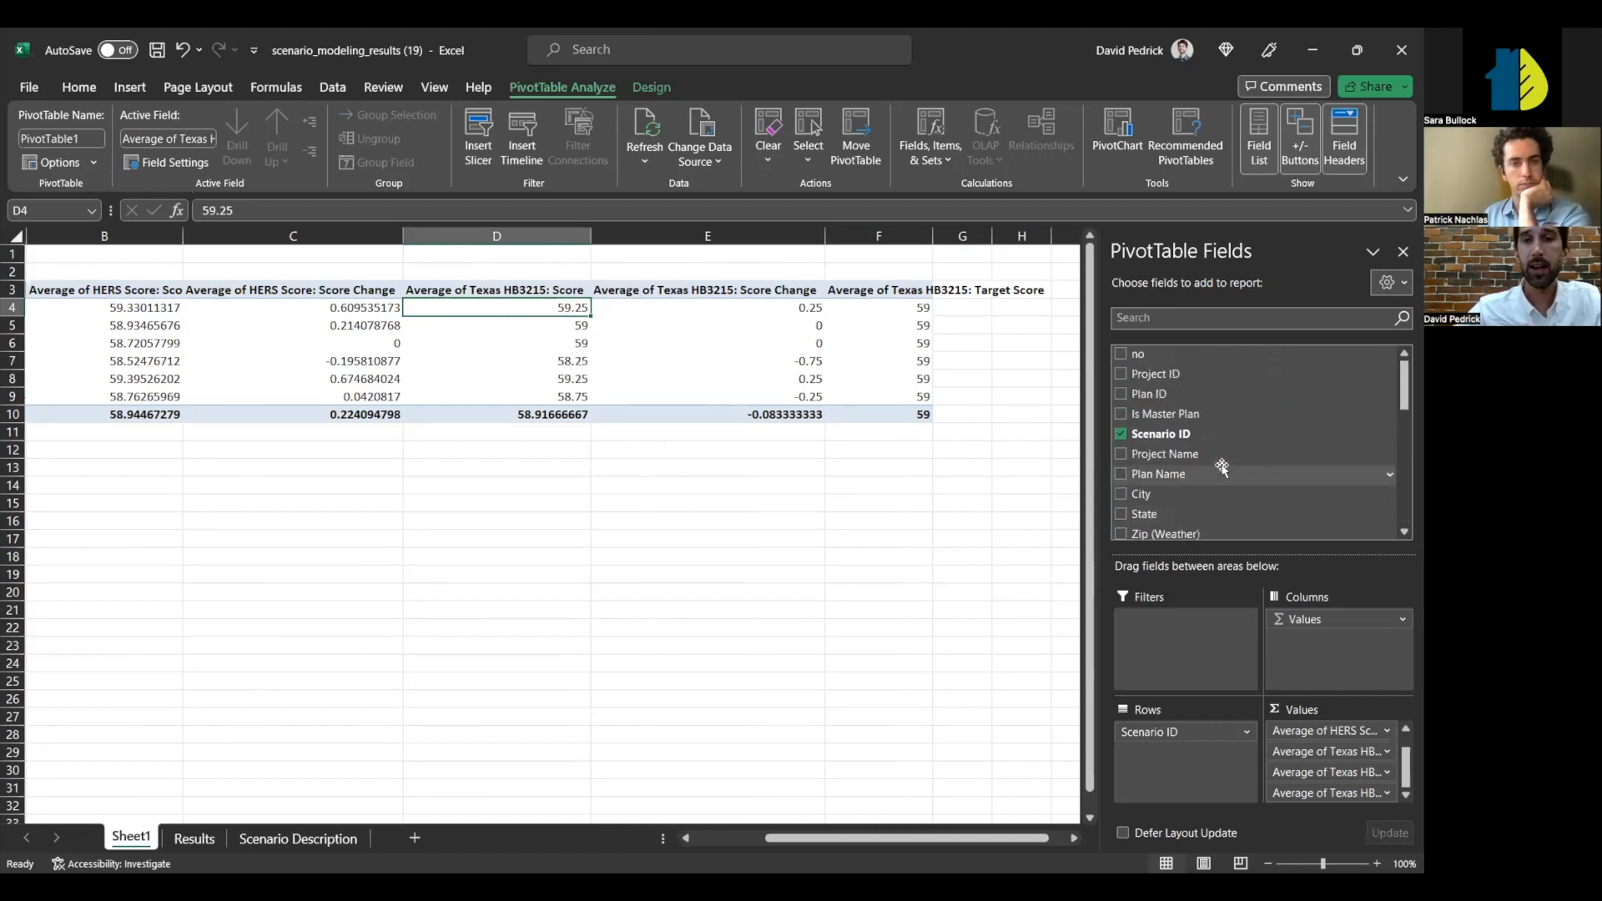
click(1121, 374)
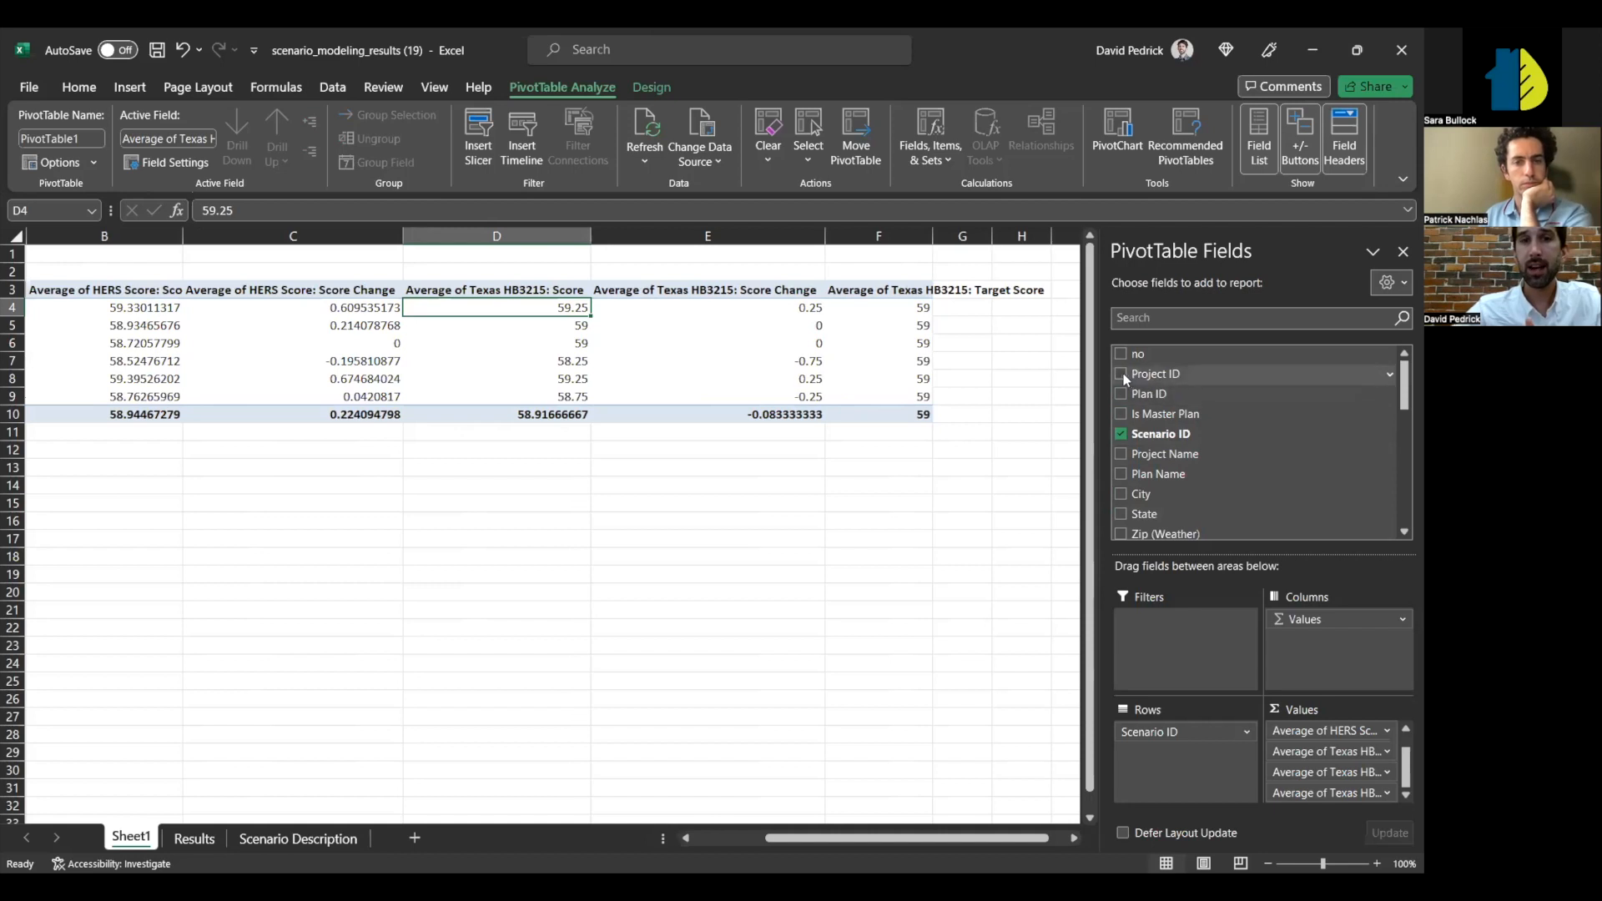
scroll(437, 340, left, 3)
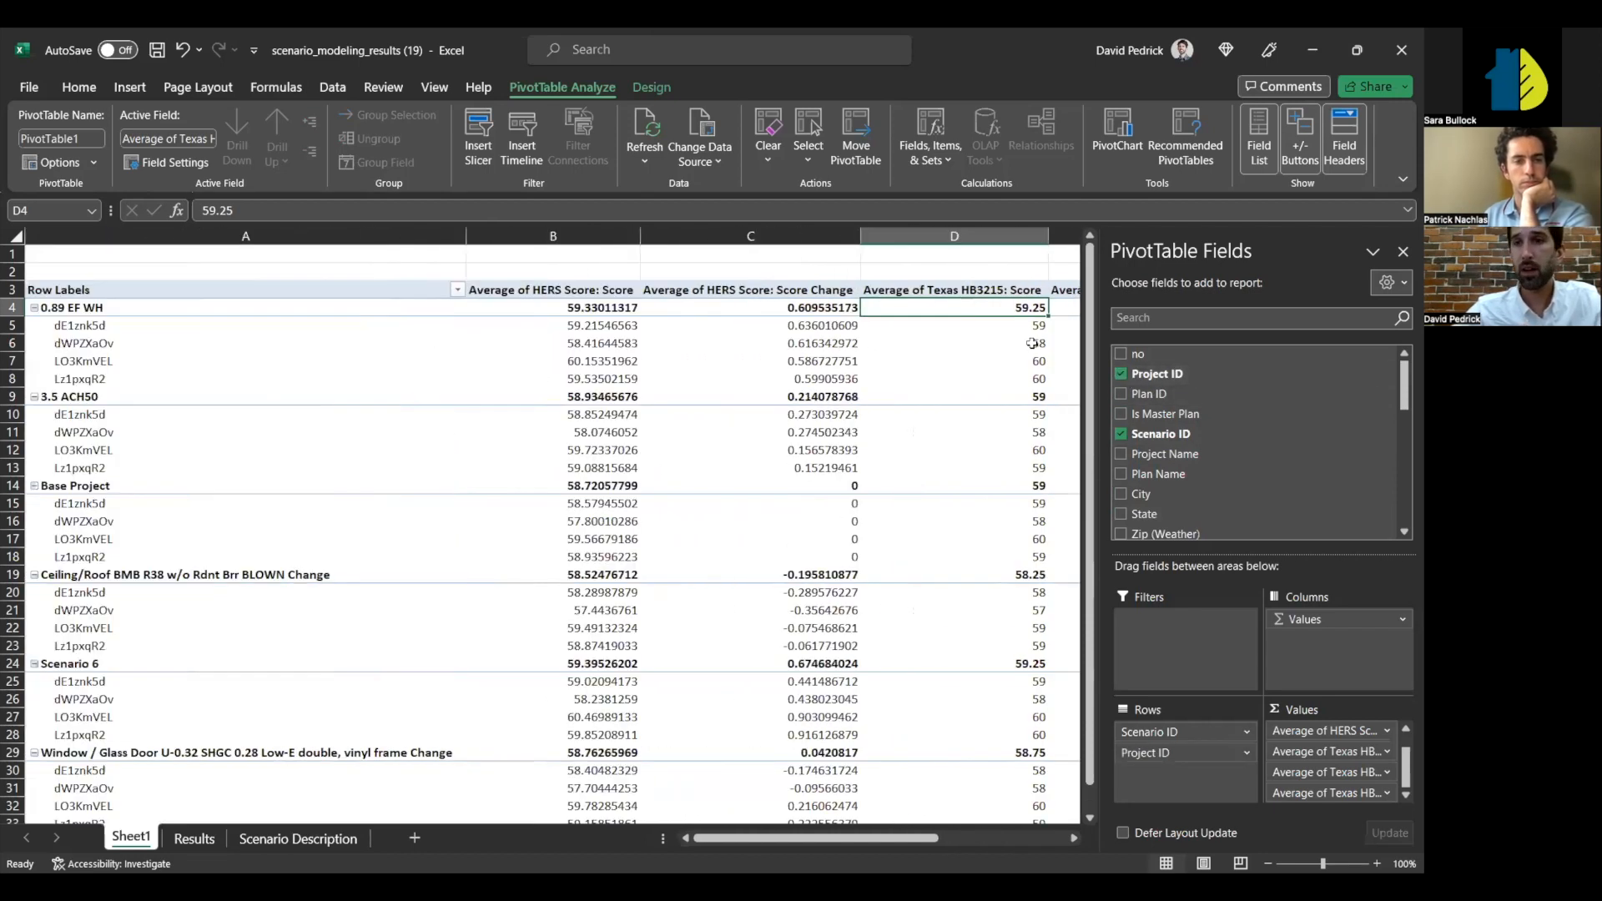
click(1120, 373)
- Add Project Name below Scenario ID in the PivotTable rows and inspect the 0.89 EF WH projects' average Texas HB3215 scores
click(1121, 454)
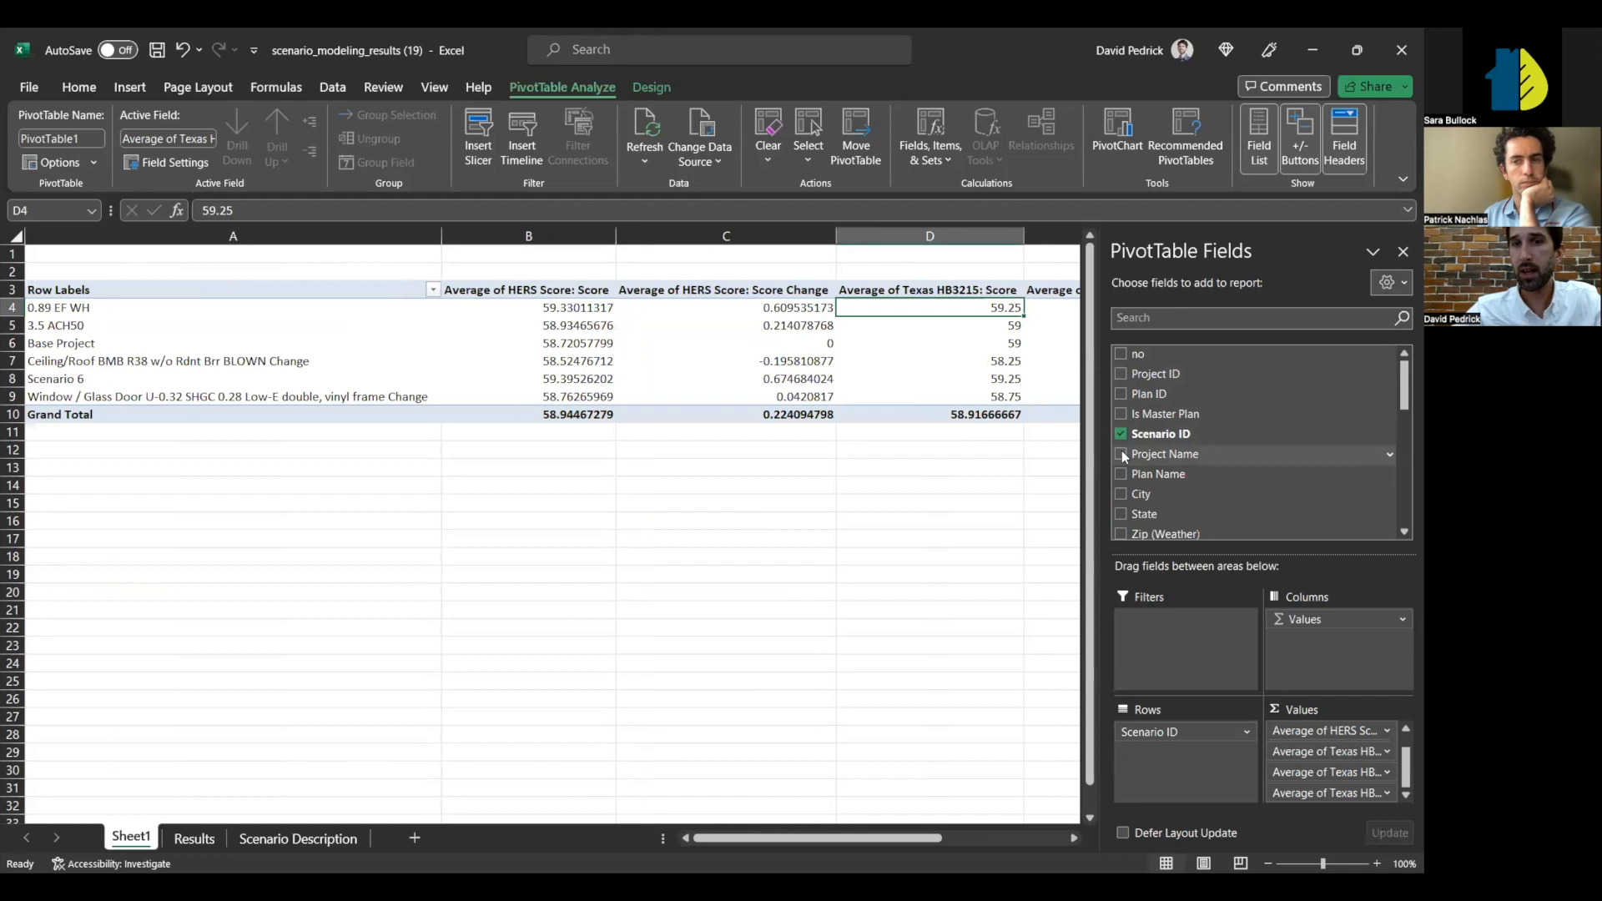
scroll(672, 319, right, 5)
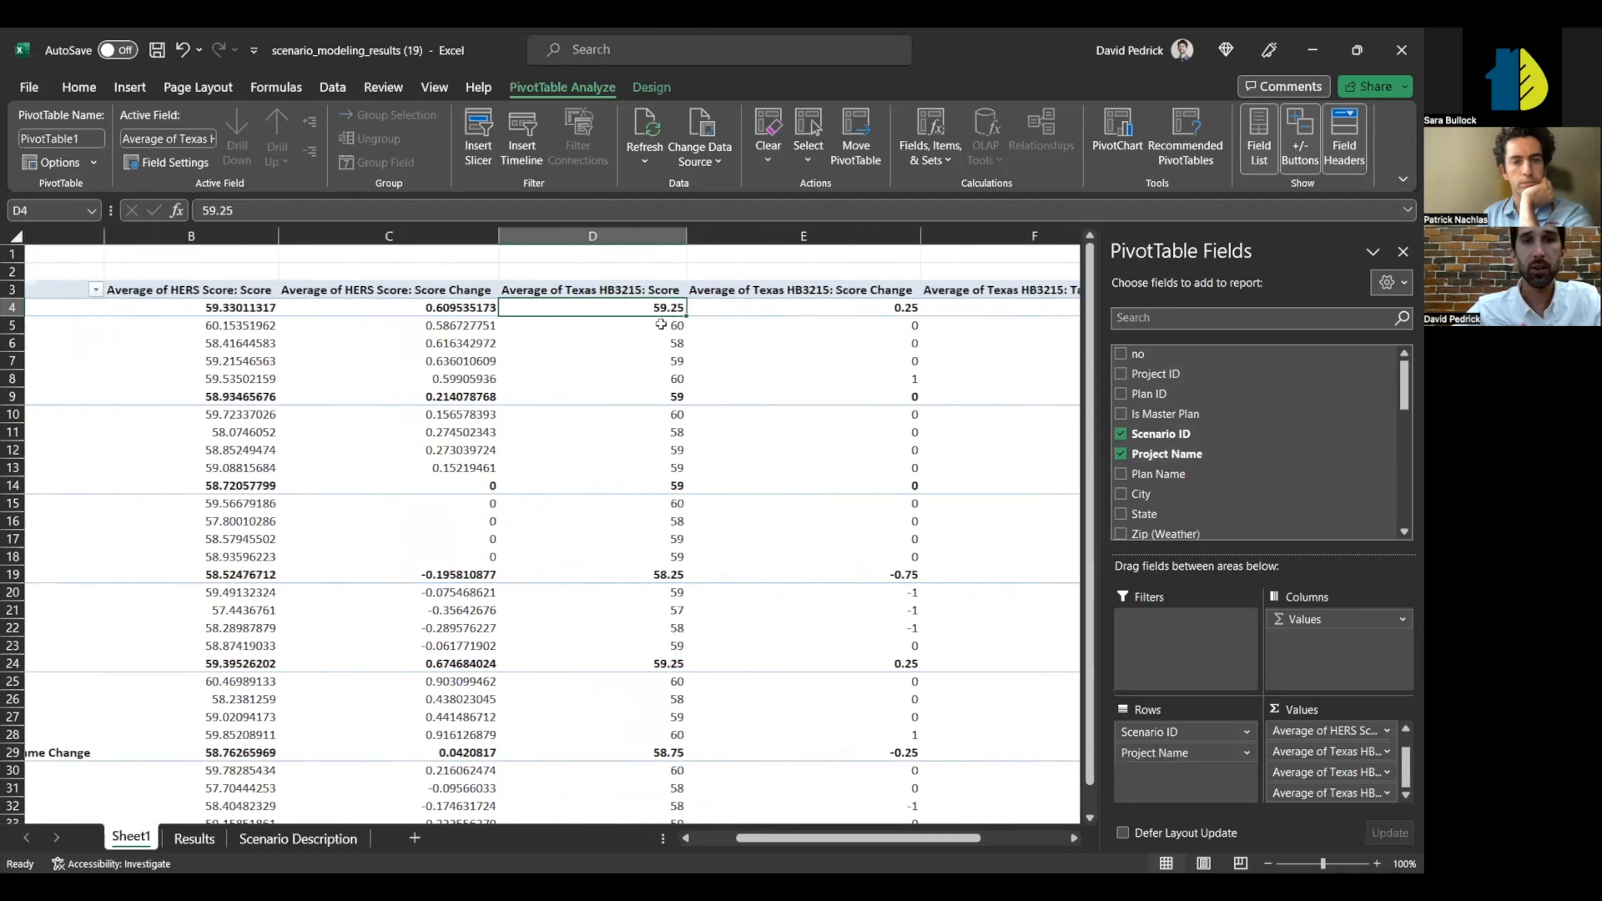
click(651, 333)
drag(651, 333, 653, 380)
scroll(671, 378, right, 4)
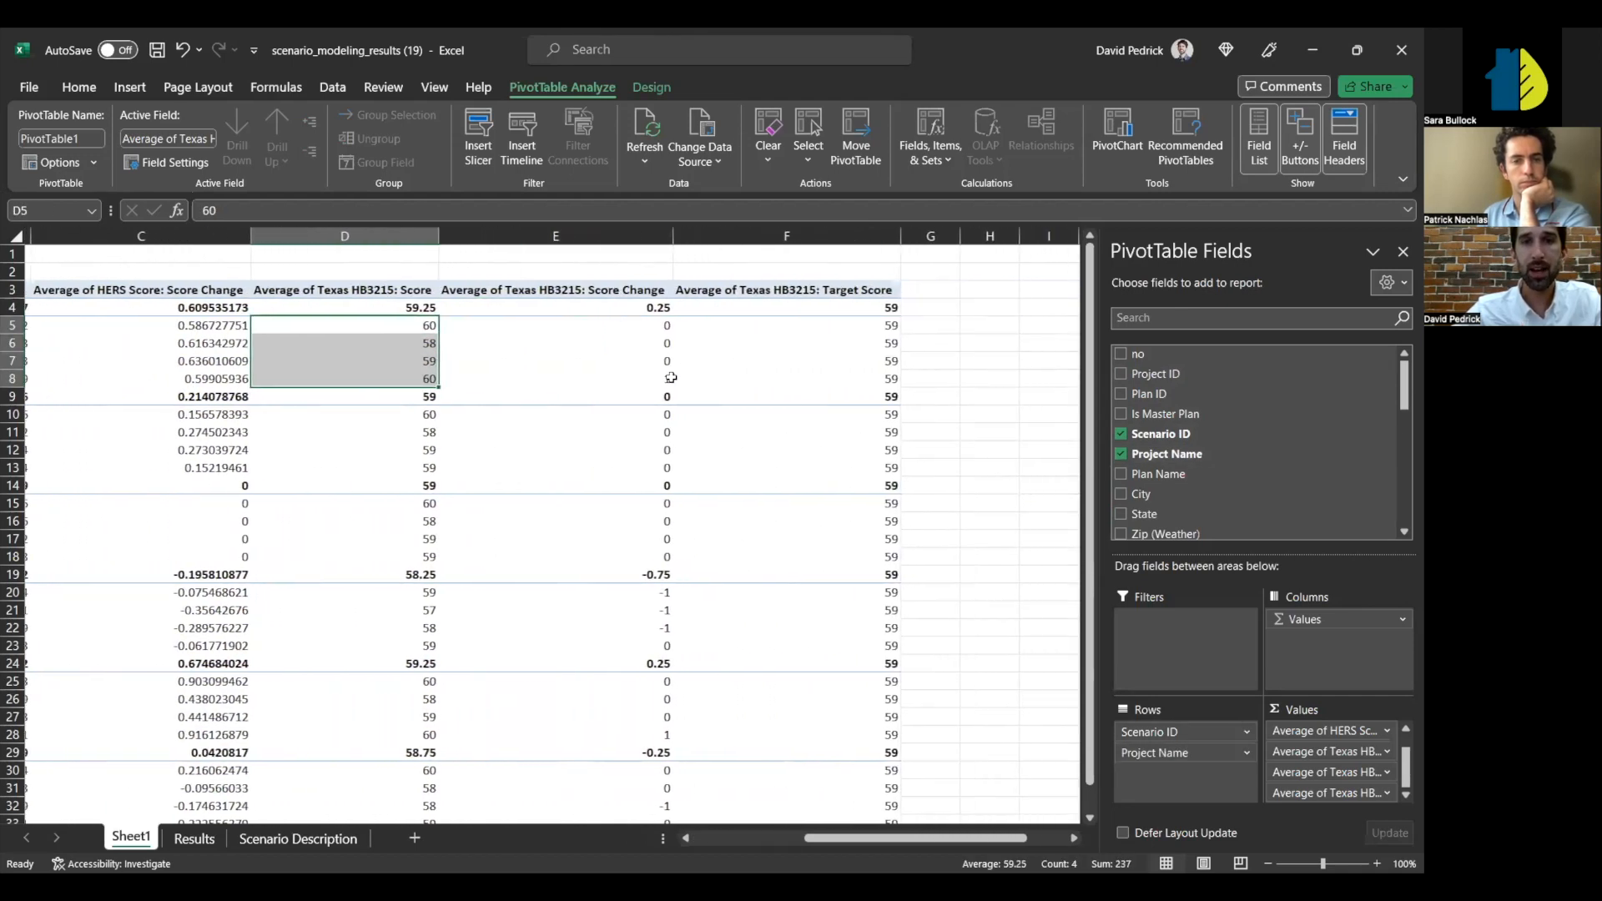
click(412, 329)
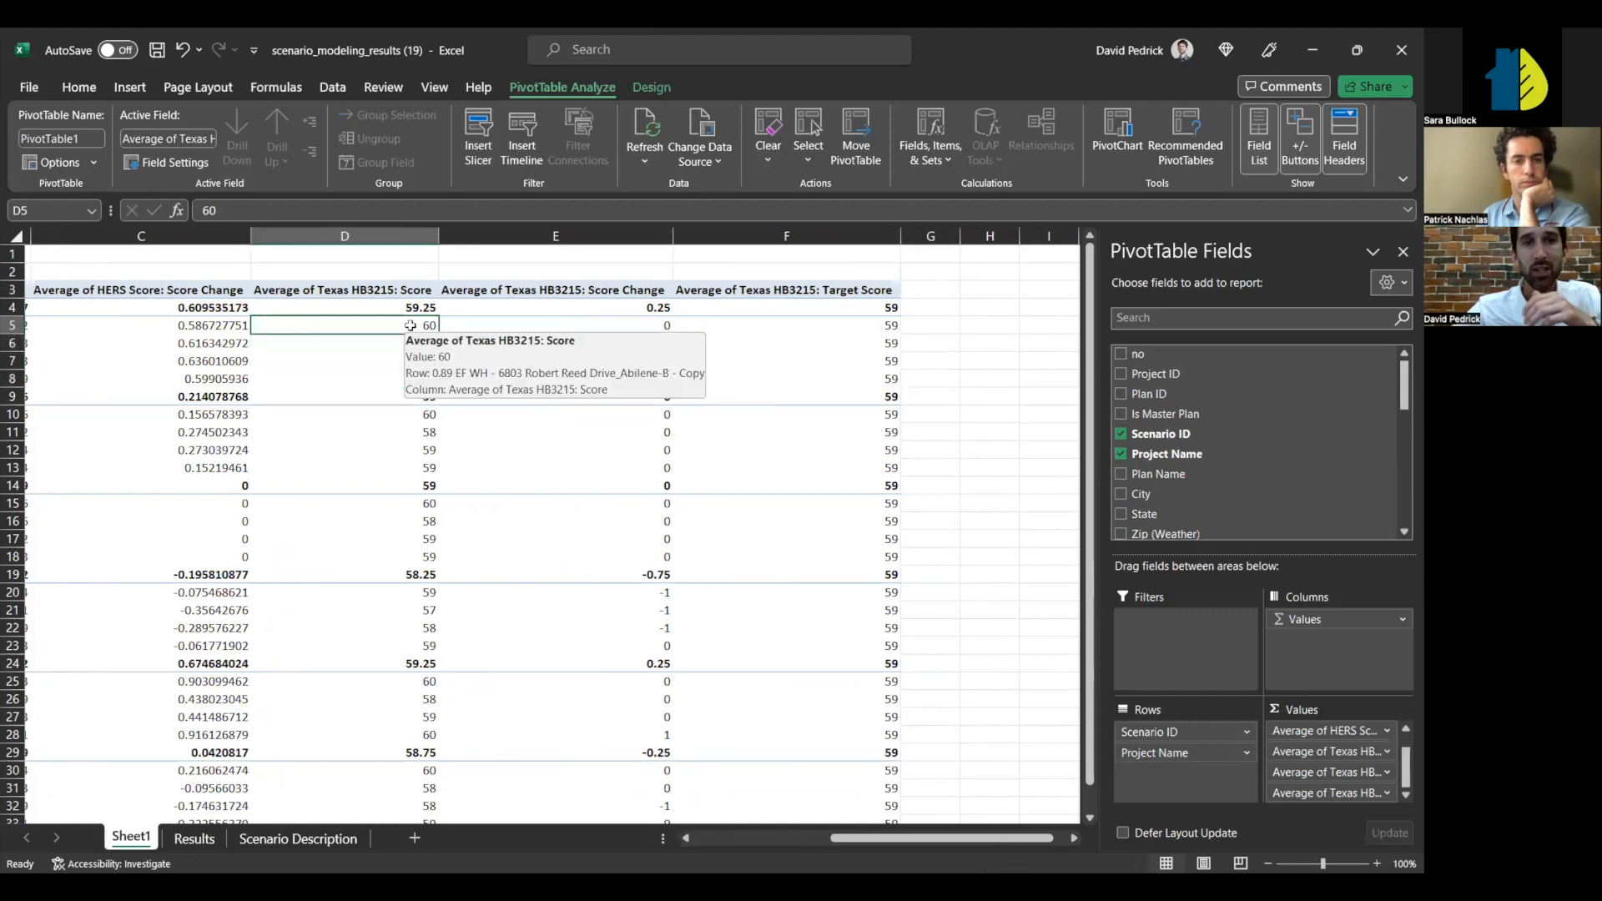
- Compare each project's Texas HB3215 score and score change under 0.89 EF WH with the target score
scroll(403, 342, left, 4)
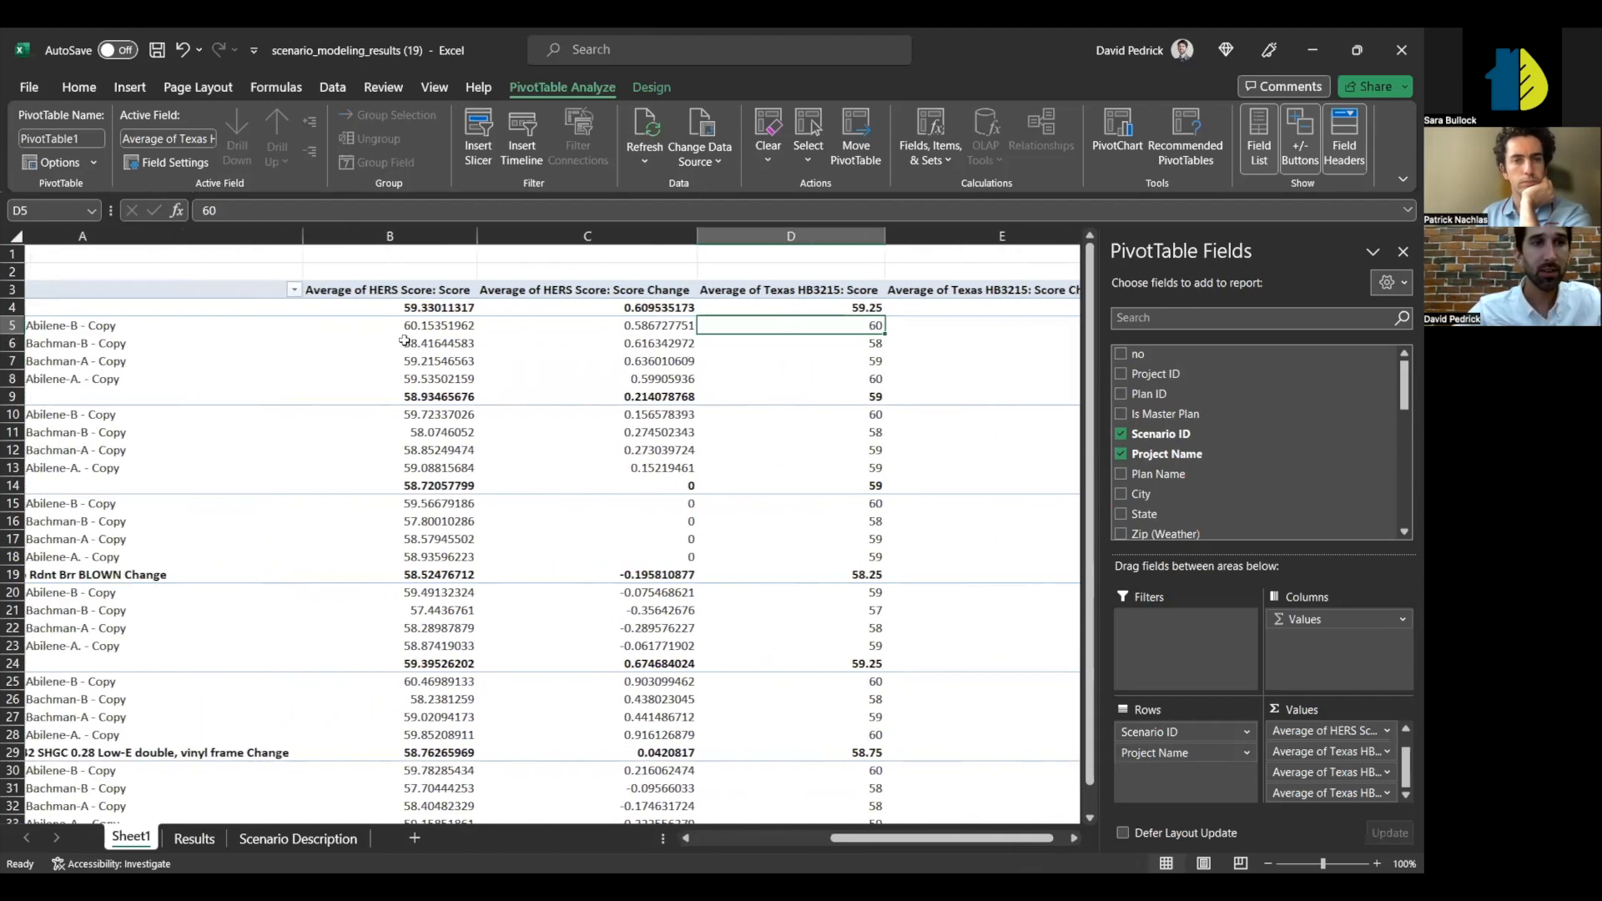
scroll(403, 340, right, 3)
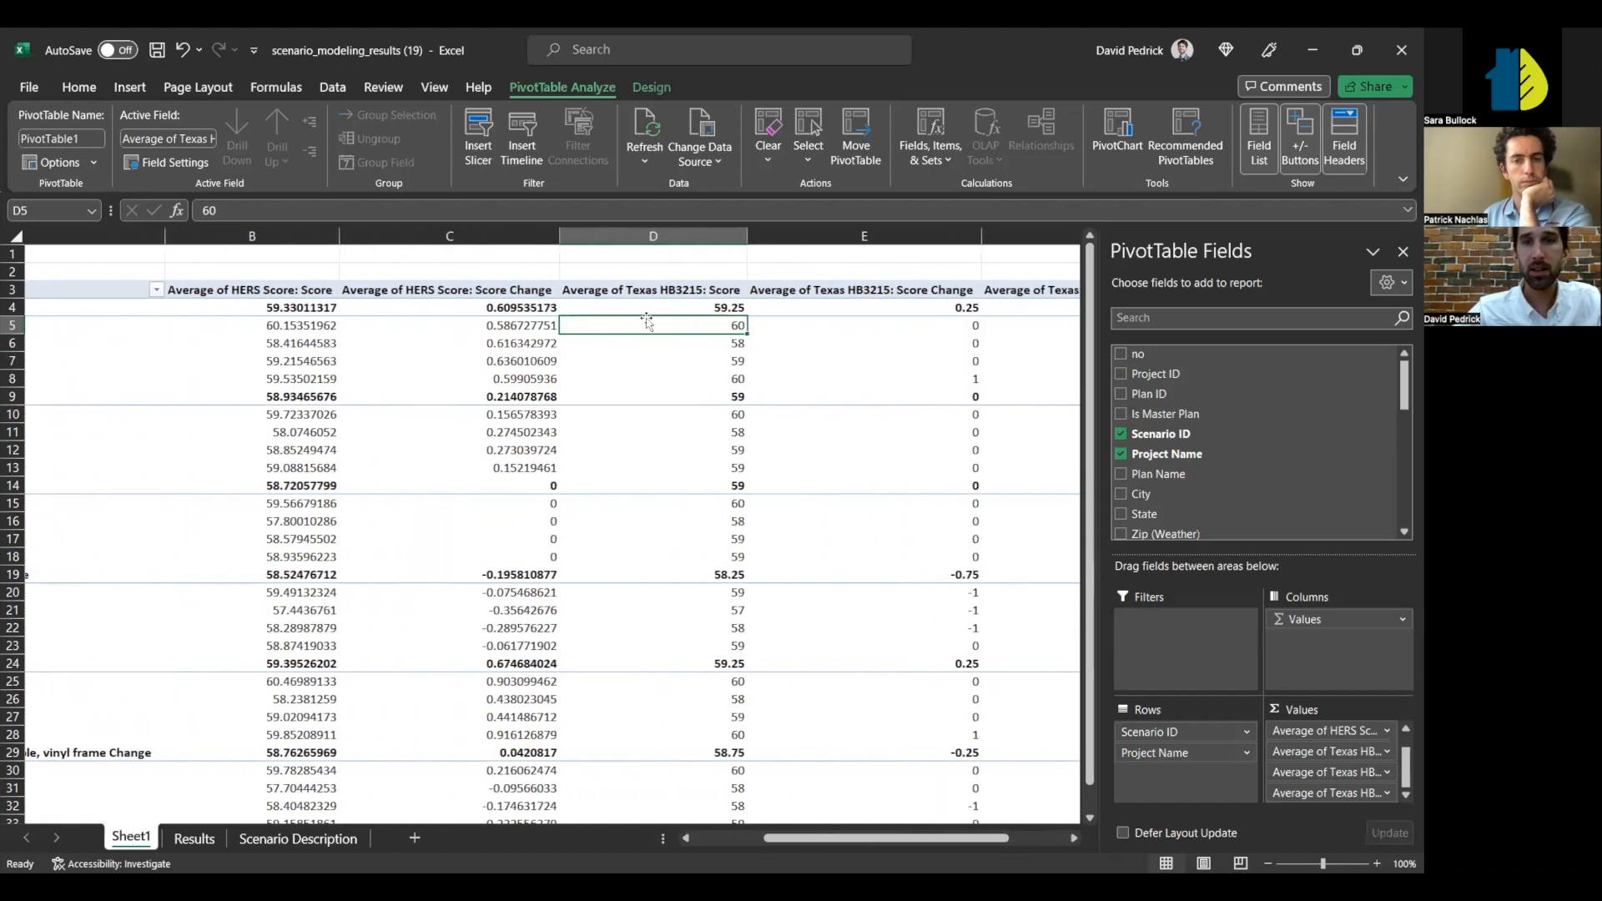
scroll(684, 323, right, 3)
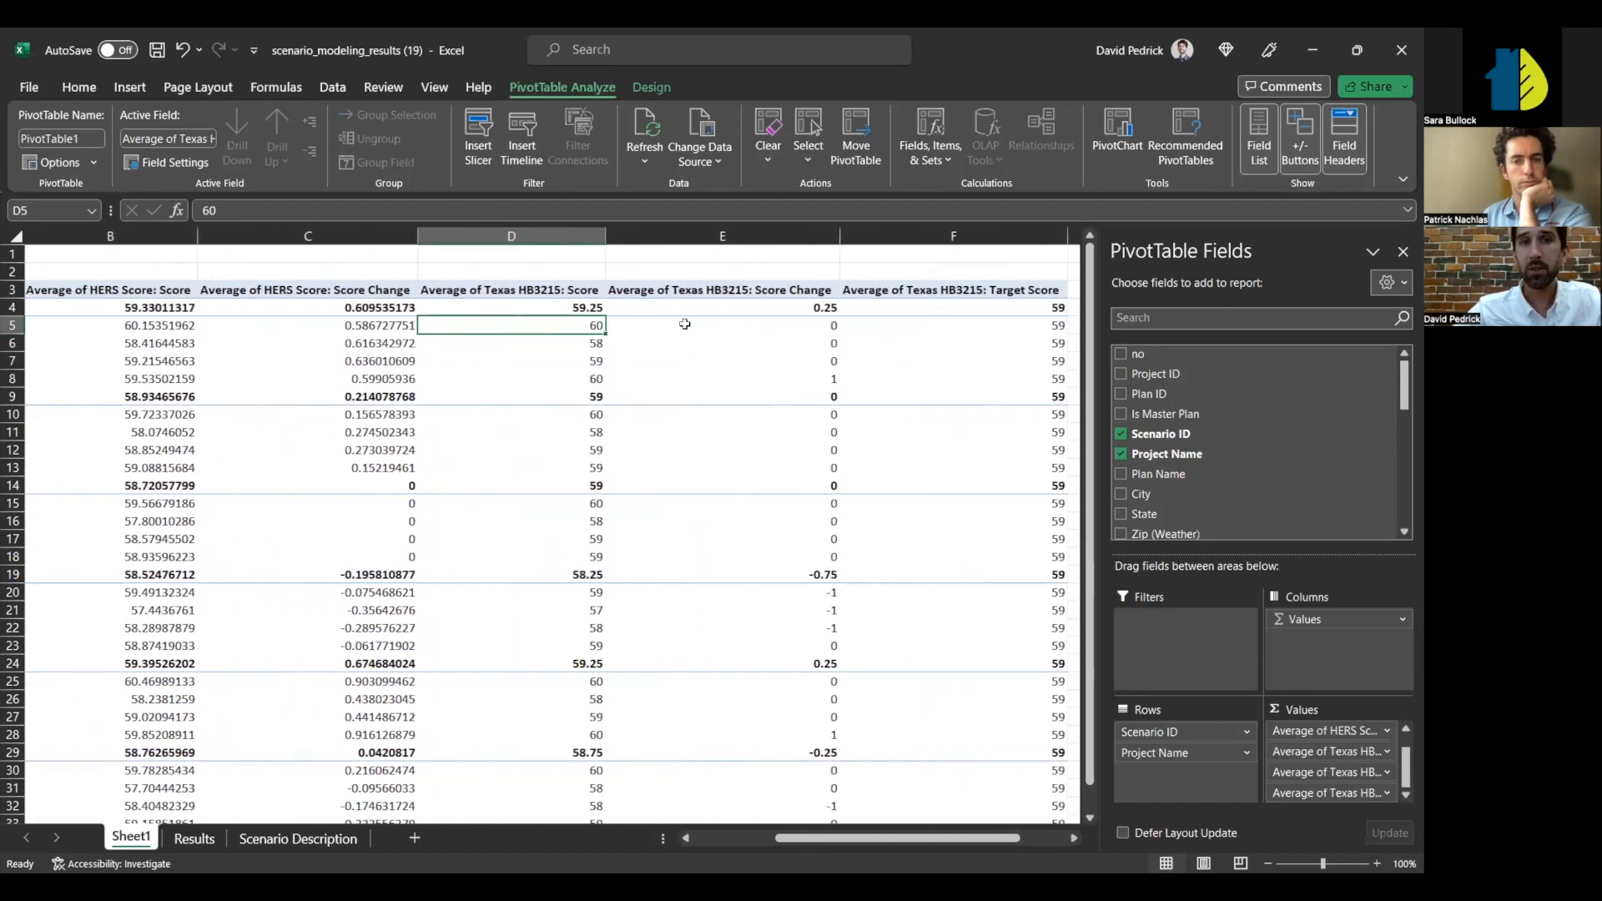
scroll(659, 328, right, 2)
click(510, 347)
click(501, 378)
scroll(501, 376, left, 3)
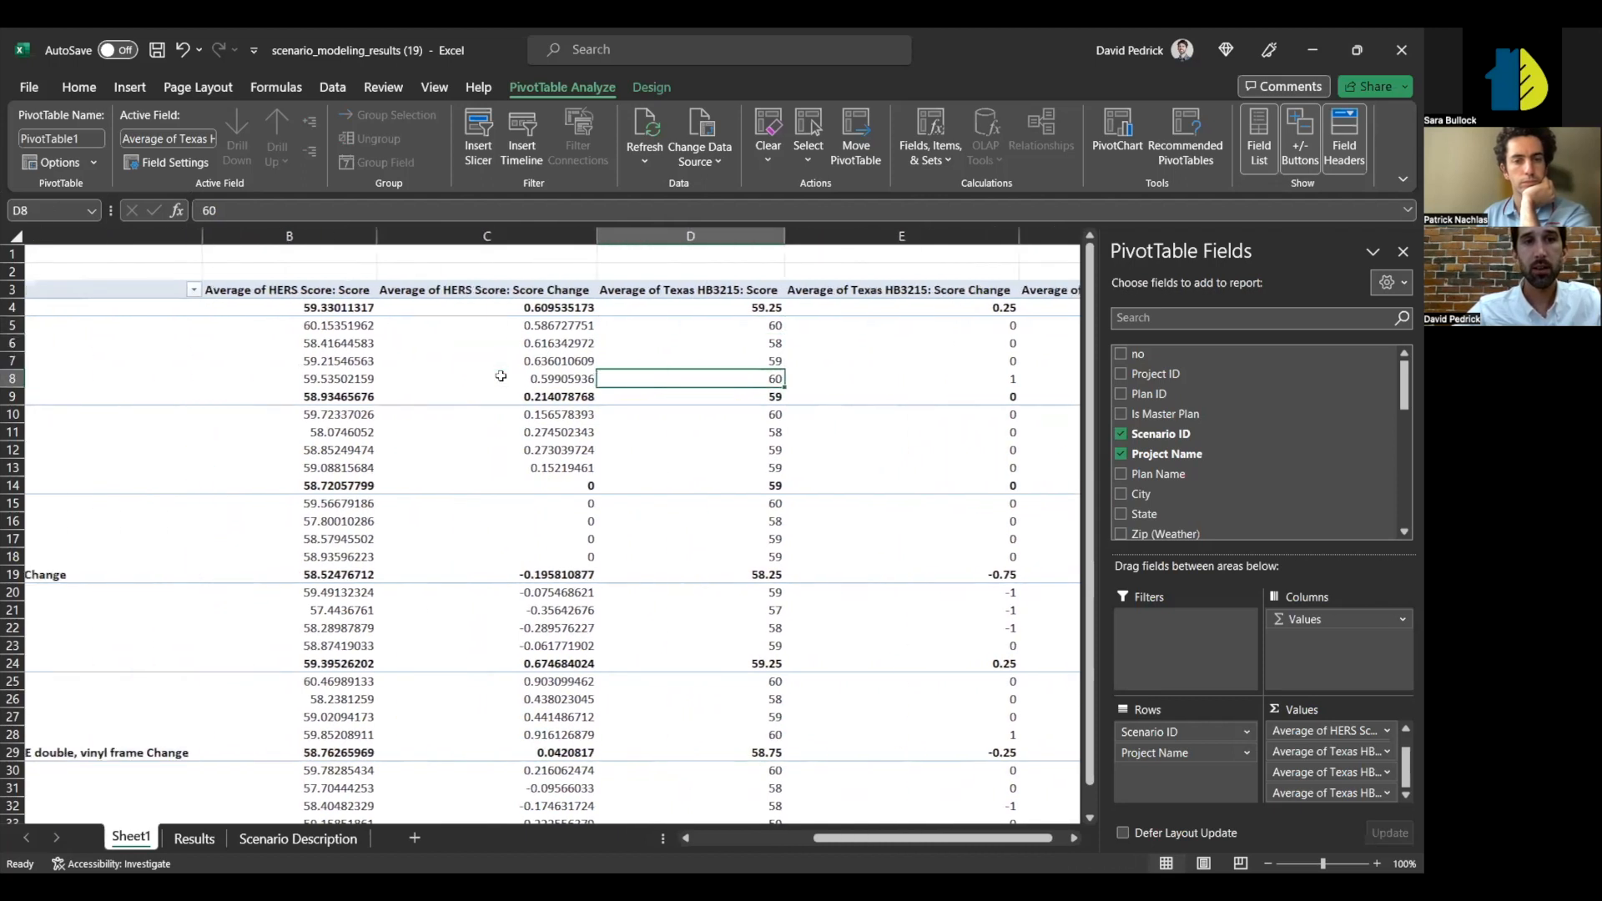
scroll(501, 376, right, 3)
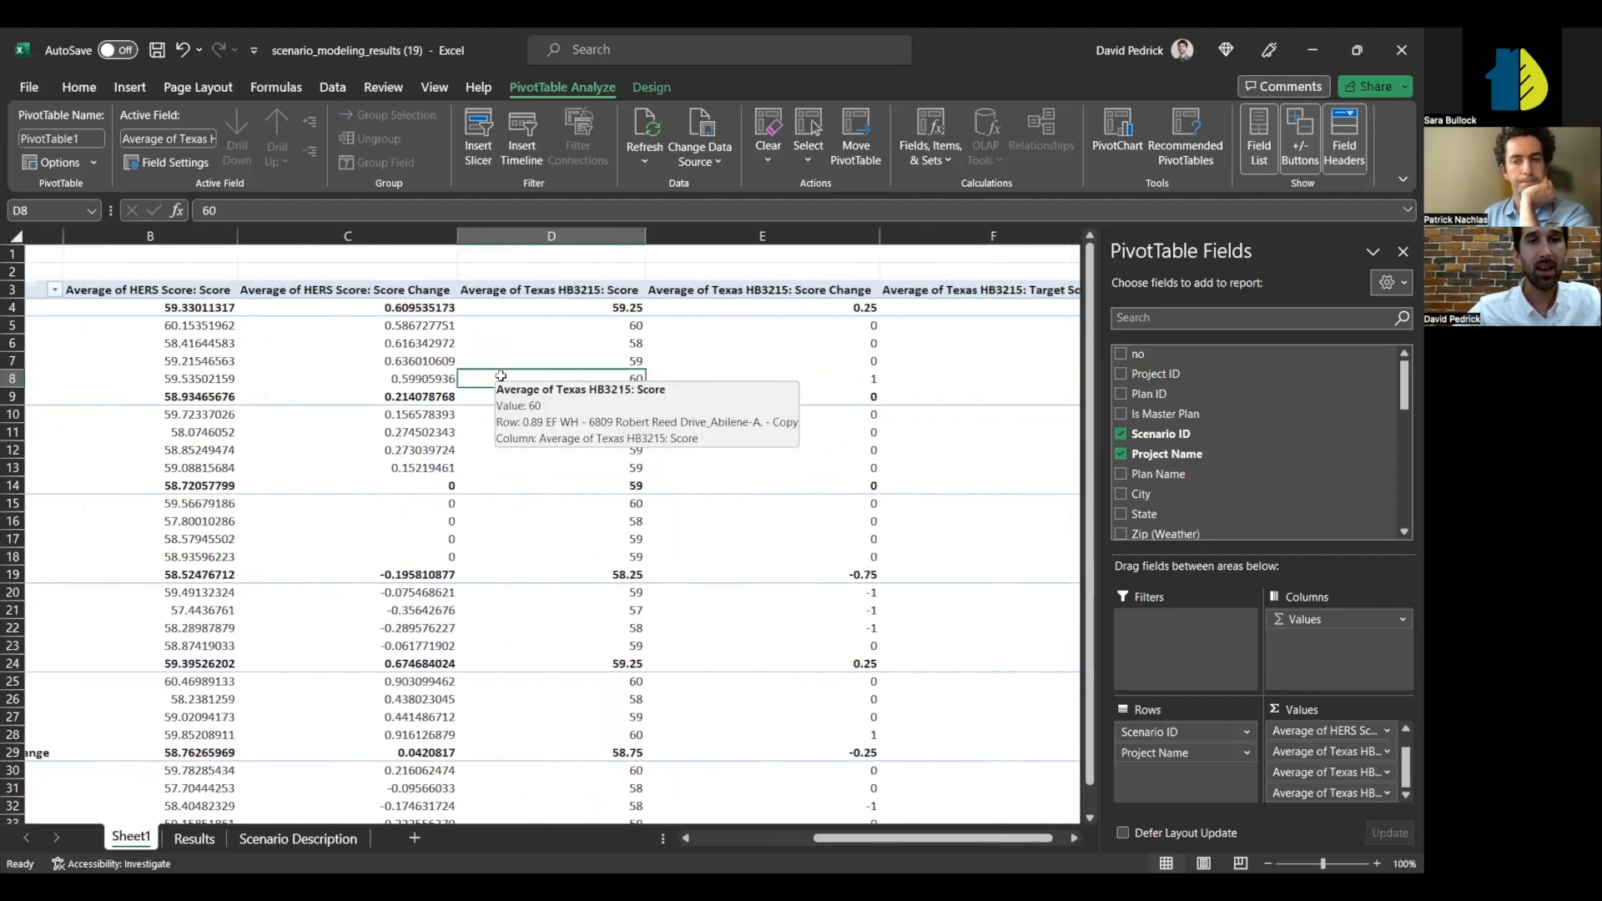
mouse_move(651, 408)
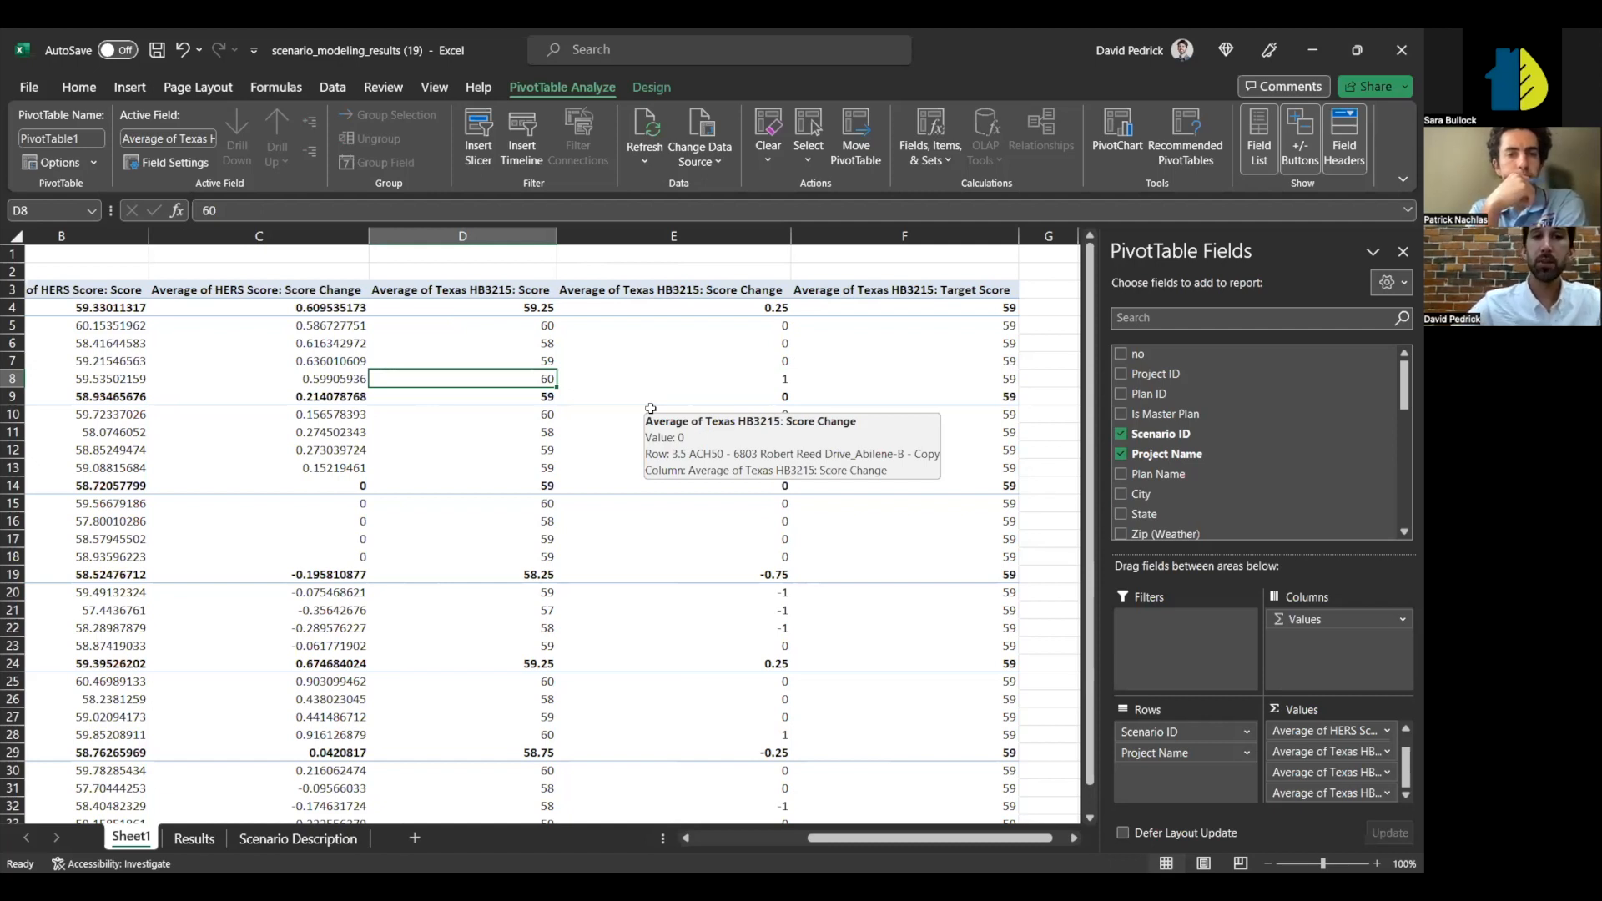
- Select the four project names under the 0.89 EF WH scenario
scroll(651, 408, left, 5)
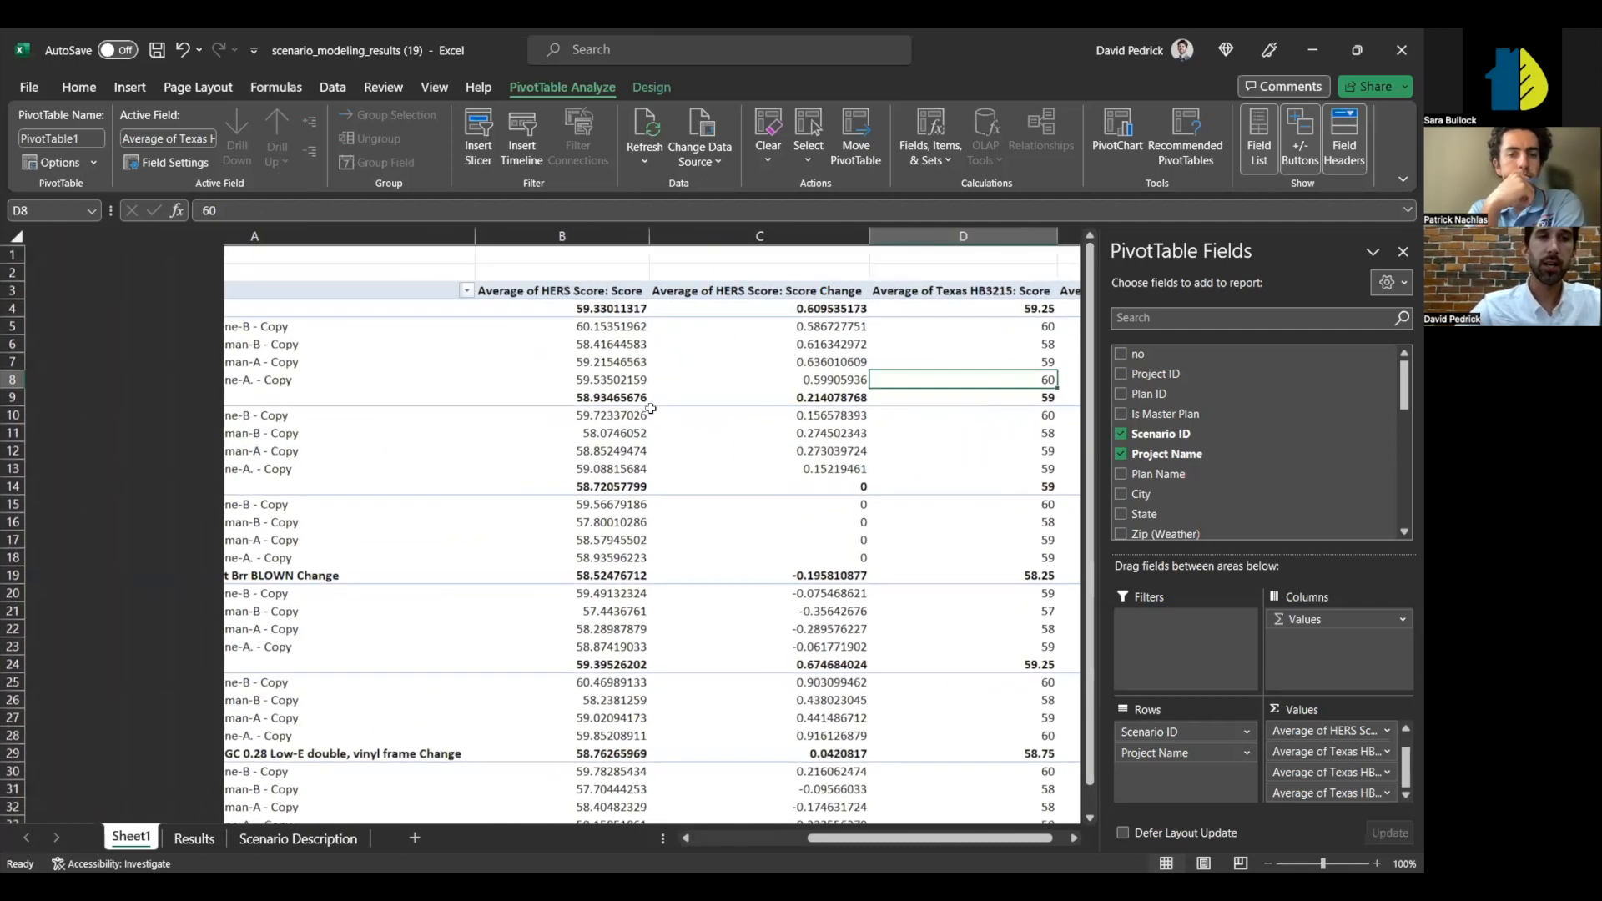
drag(327, 324, 312, 377)
click(312, 377)
shift+click(307, 326)
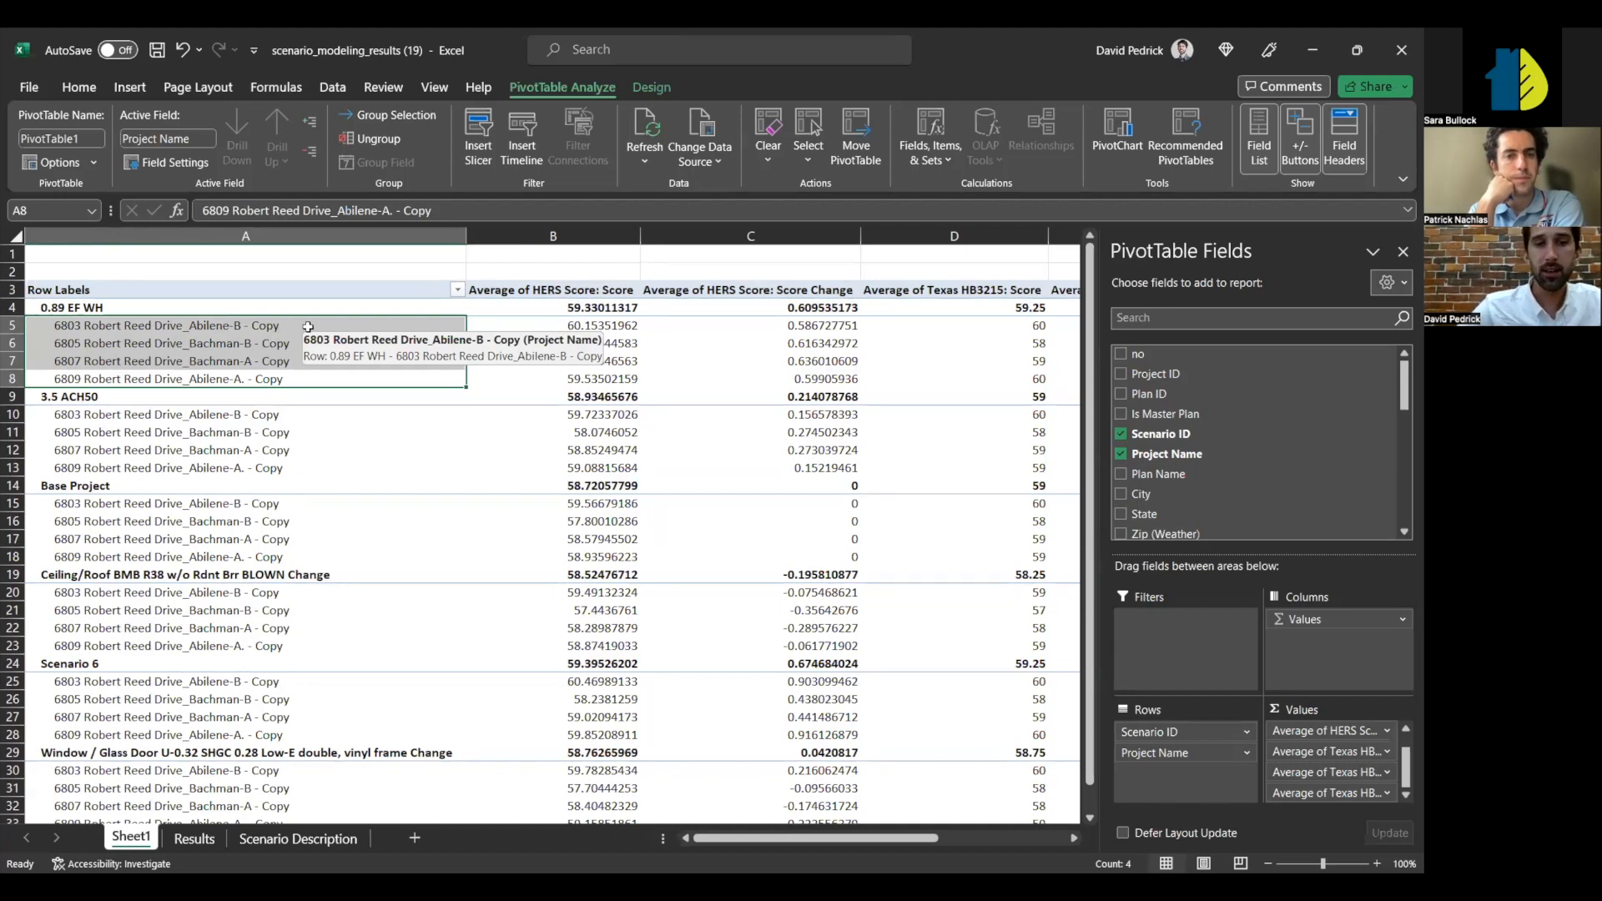
- Widen column B on the Scenario Description sheet to show the scenario names and fit columns C to F to their headings
click(242, 842)
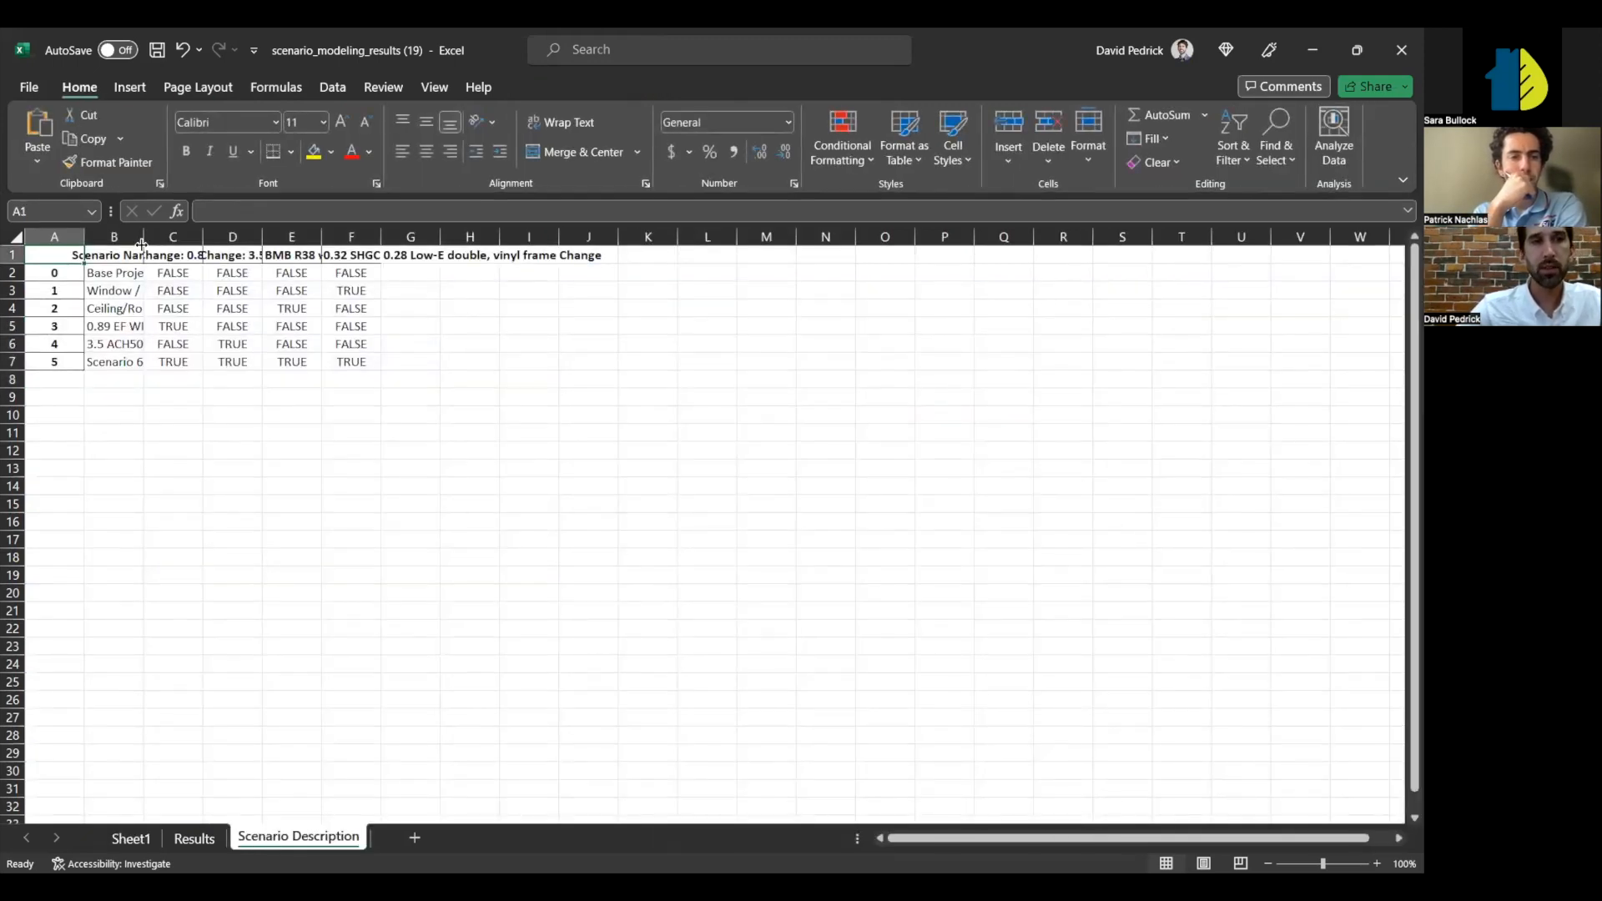
drag(142, 243, 309, 240)
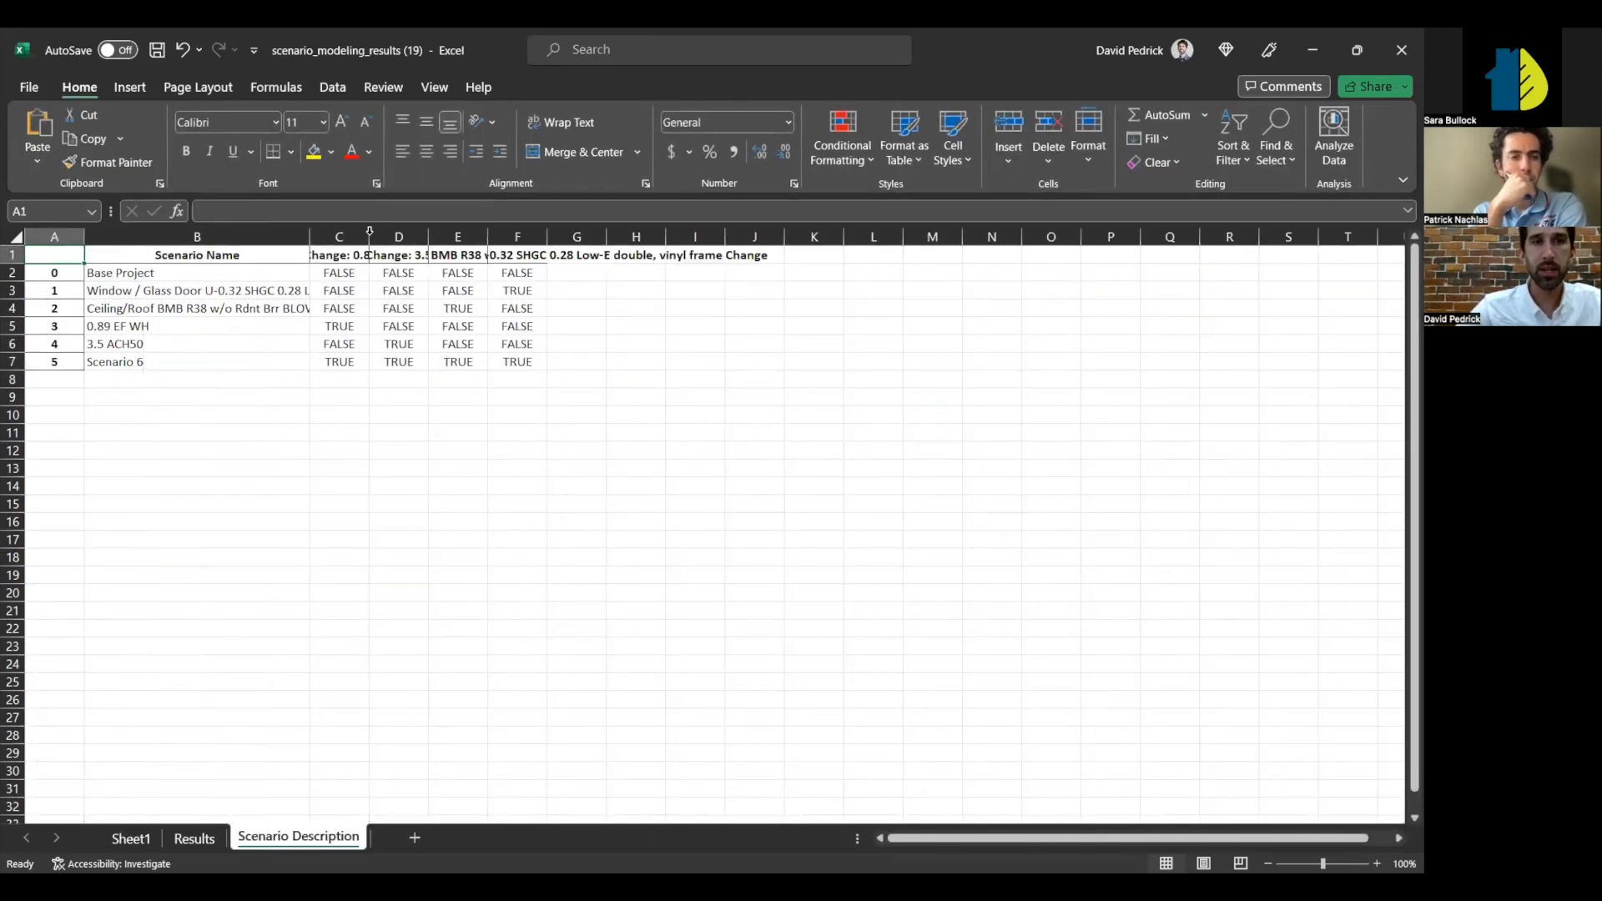
double_click(369, 234)
double_click(528, 235)
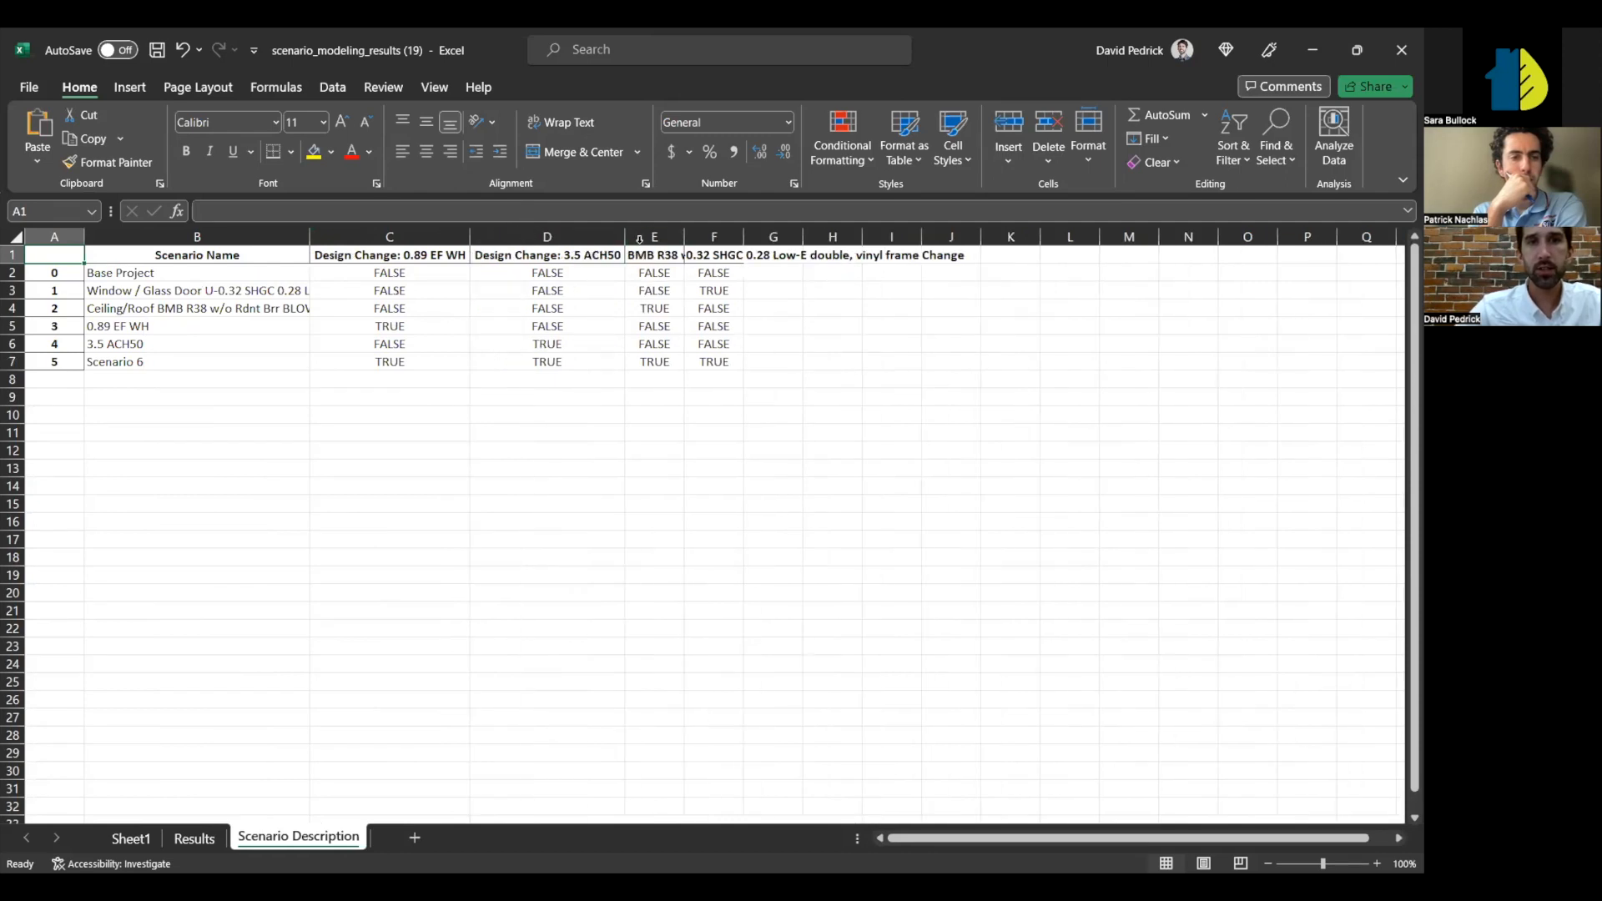
double_click(684, 236)
drag(1078, 234, 1081, 233)
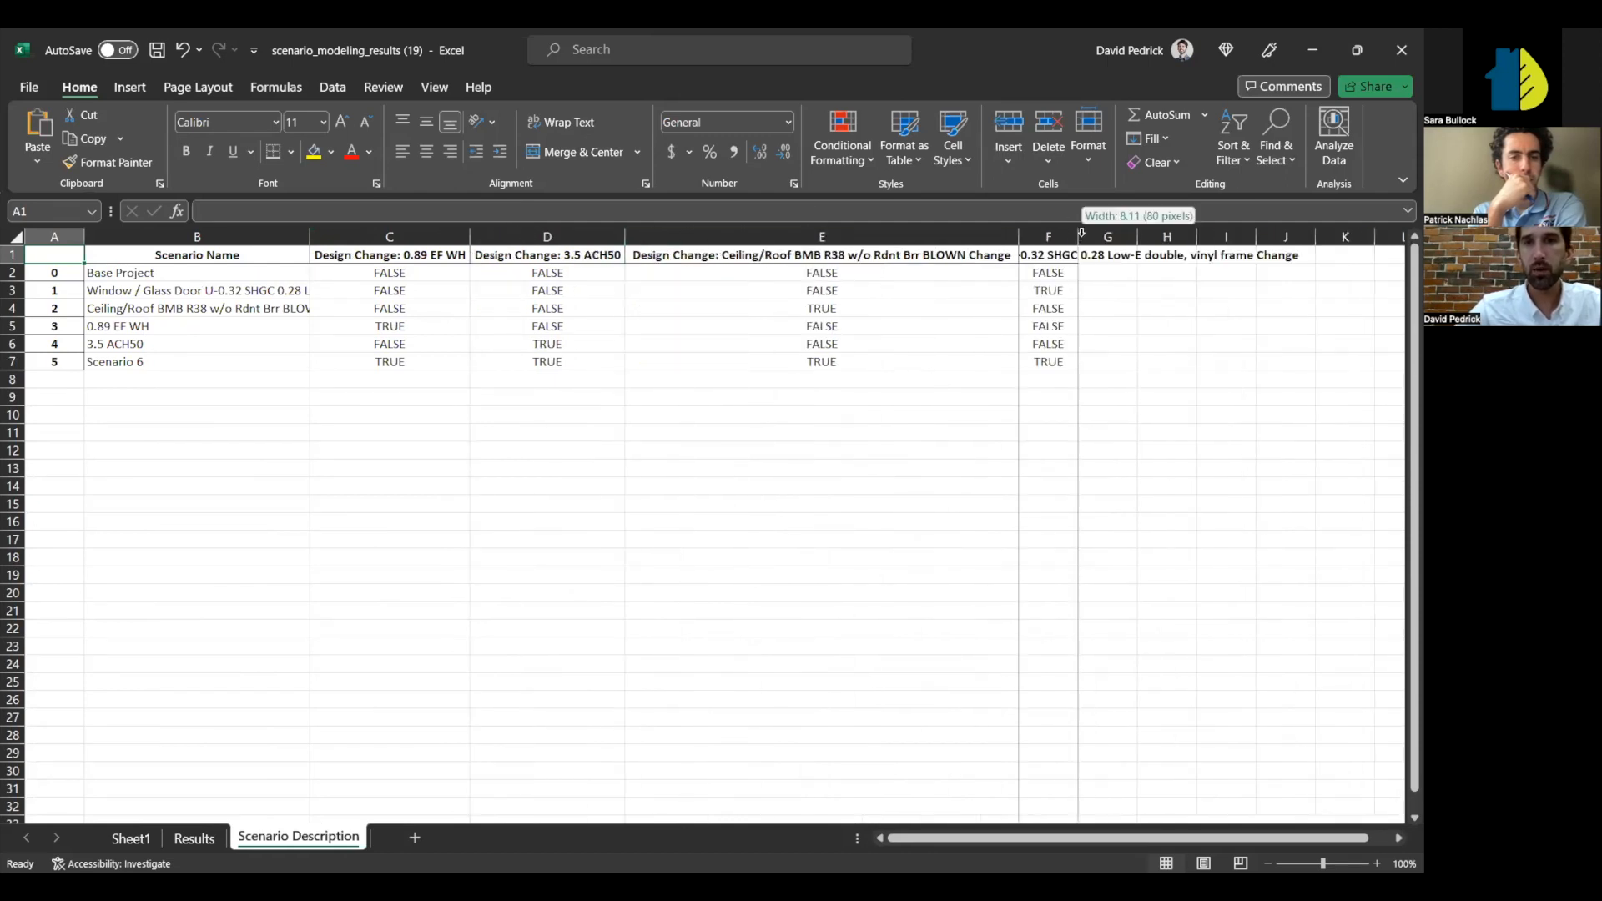
double_click(1082, 234)
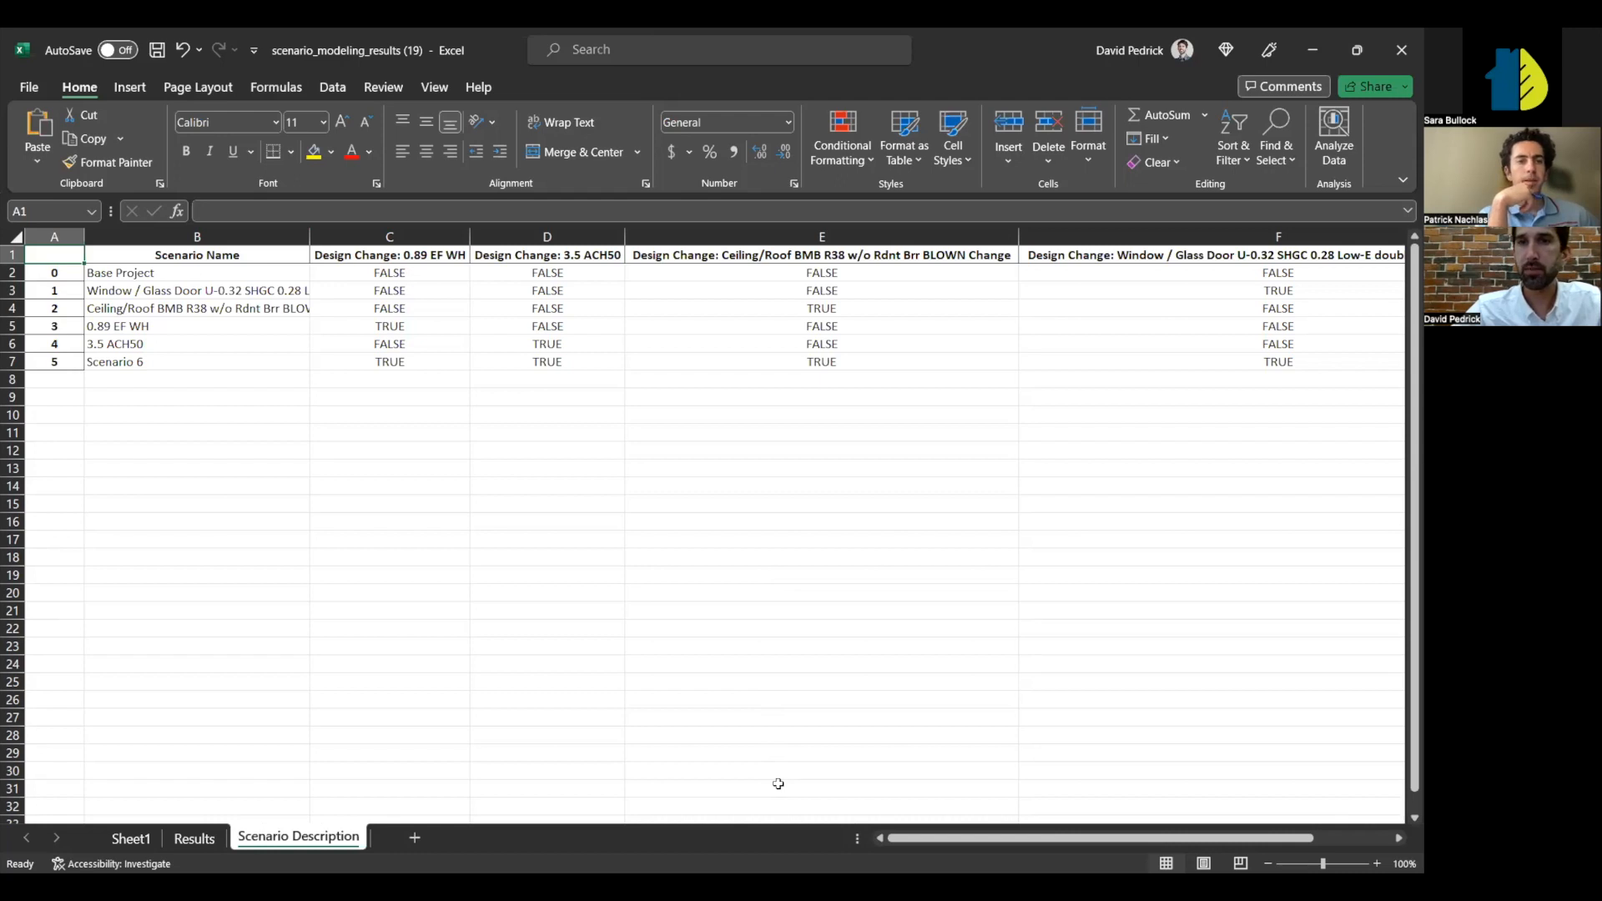
key(alt+Tab)
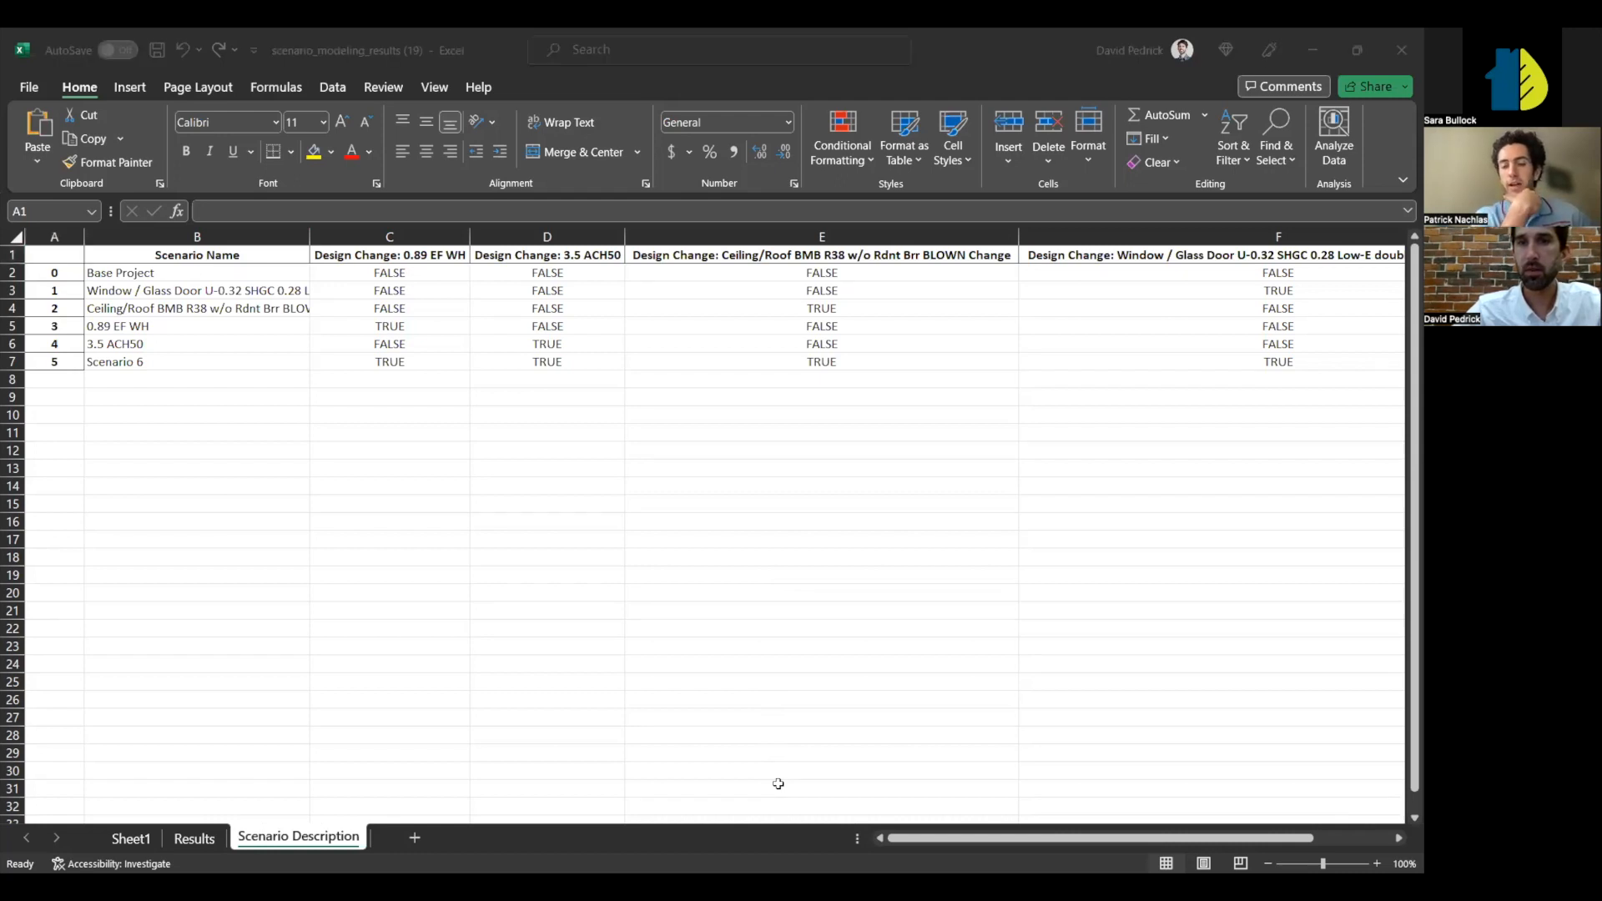
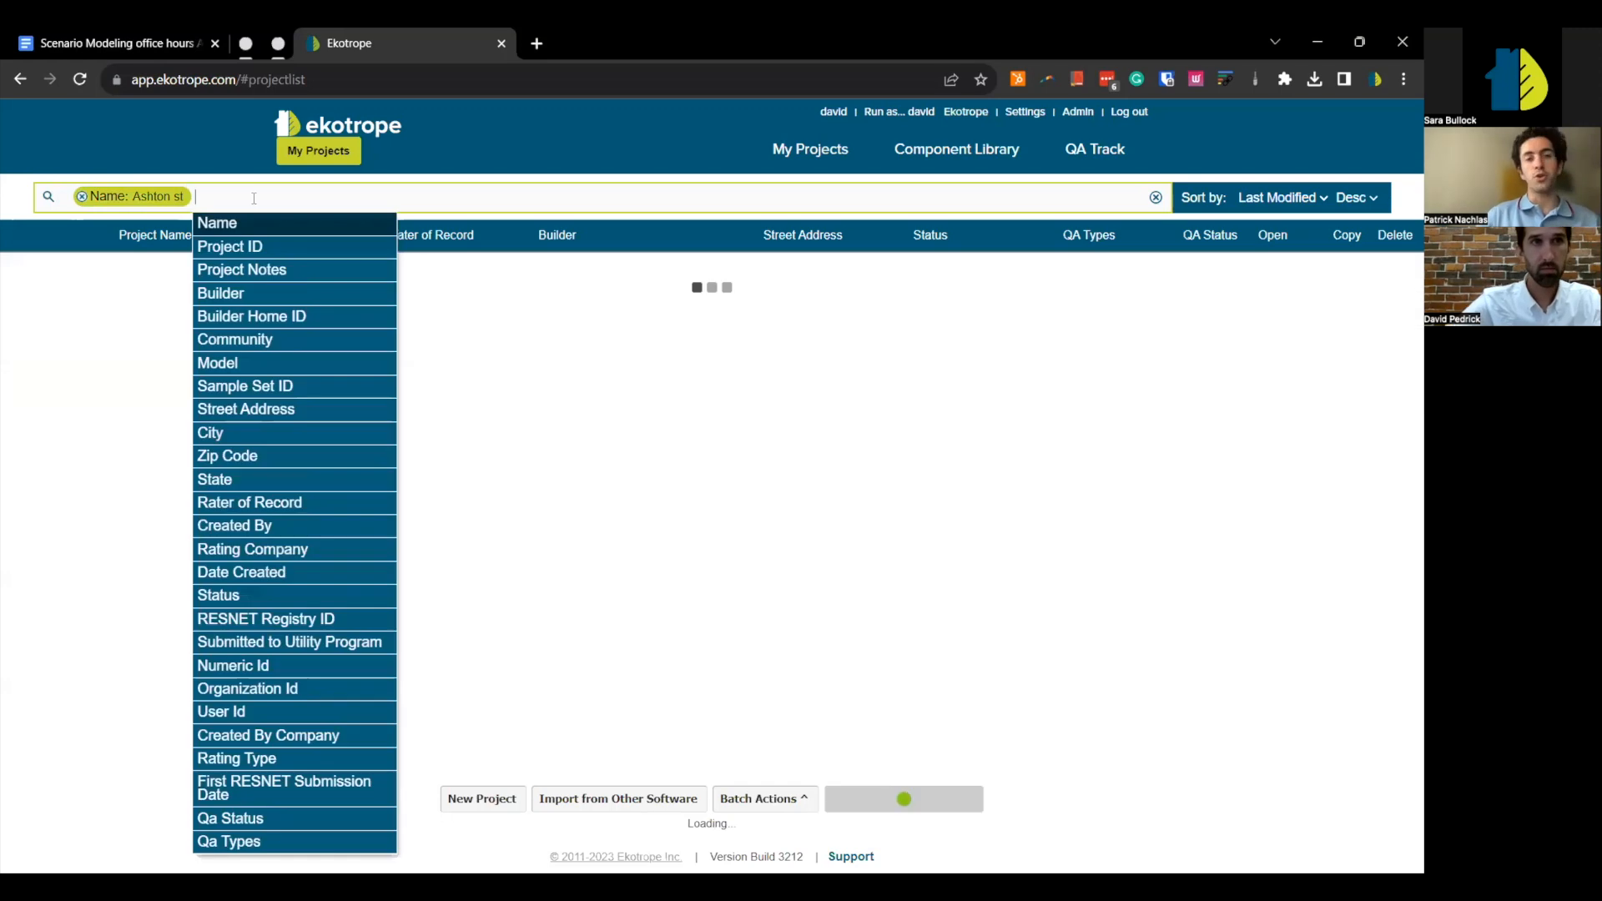
- Select all four projects in the filtered project list and start scenario modeling for them
click(203, 147)
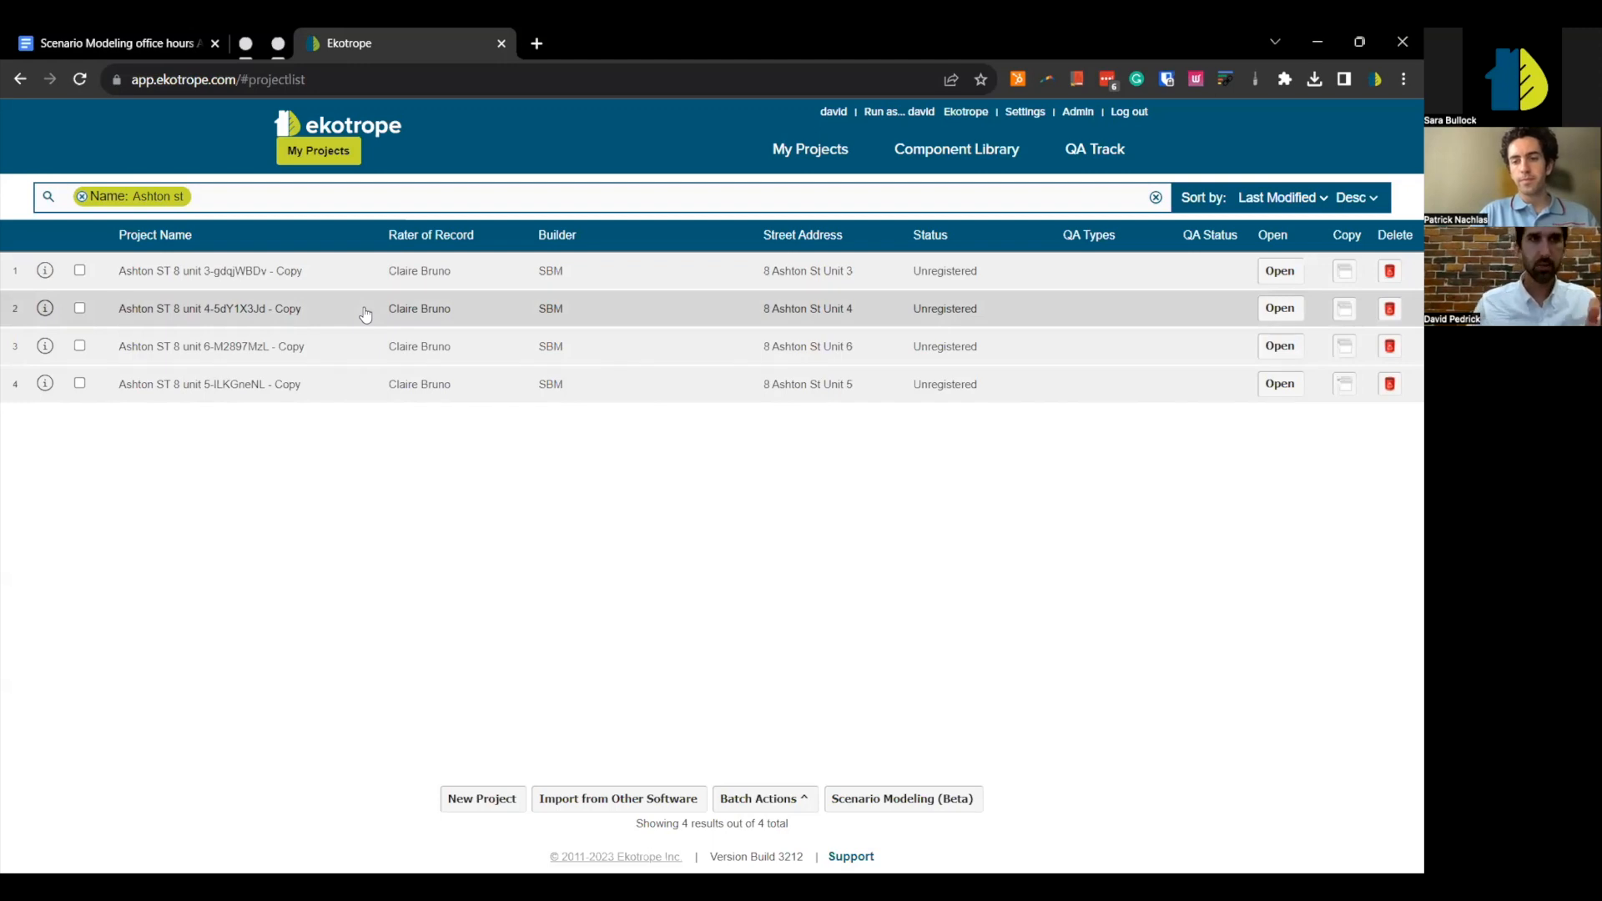
click(80, 271)
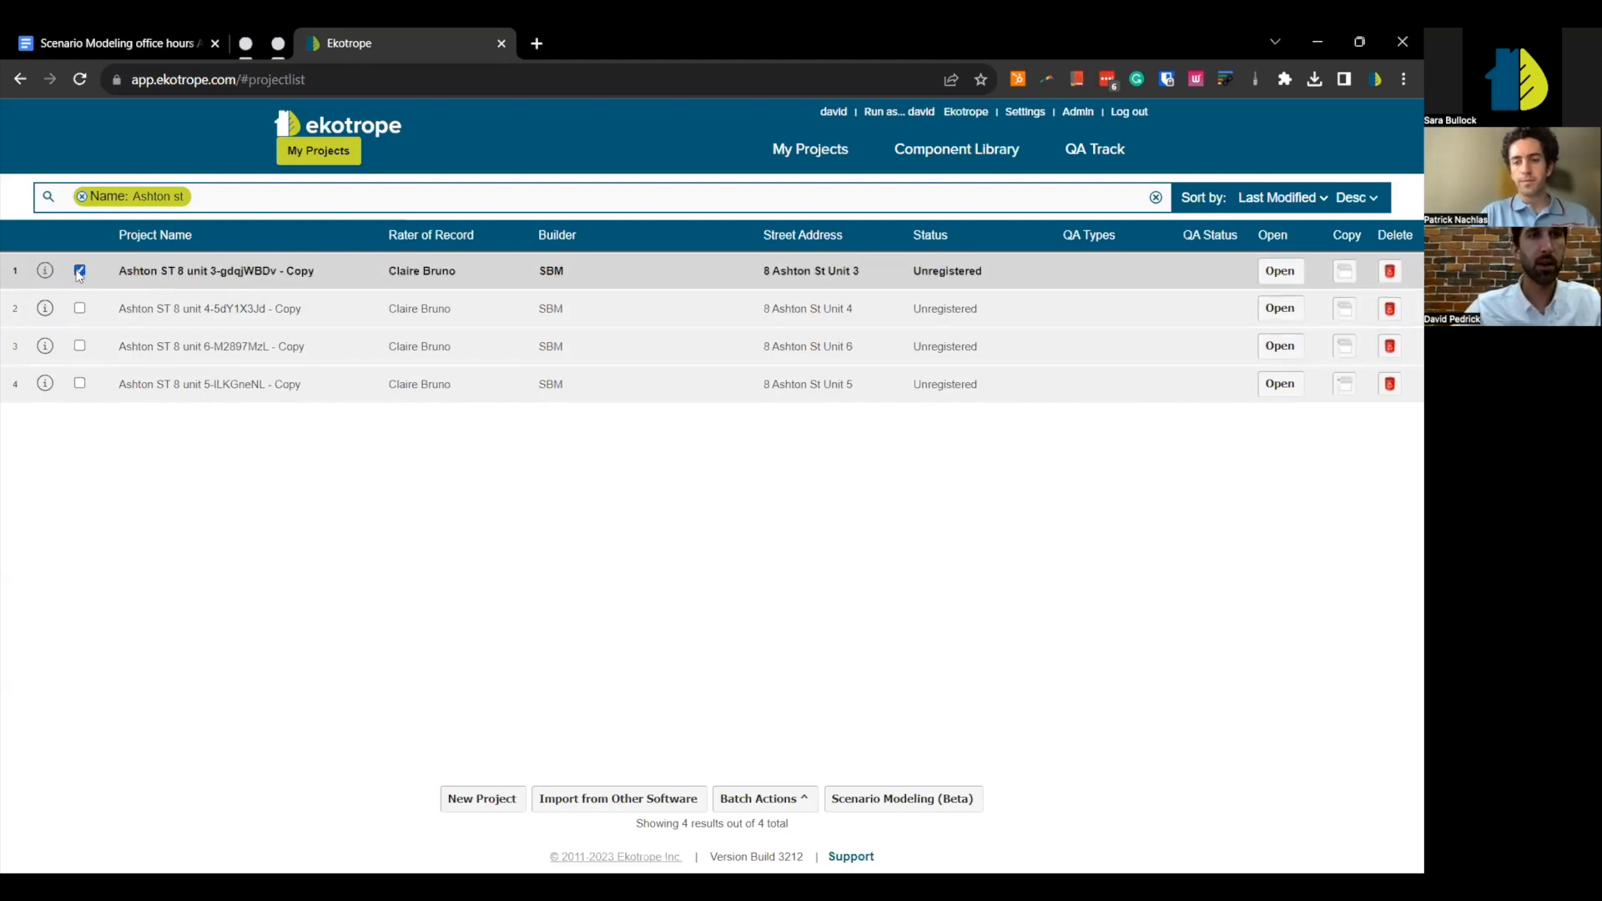
shift+click(80, 384)
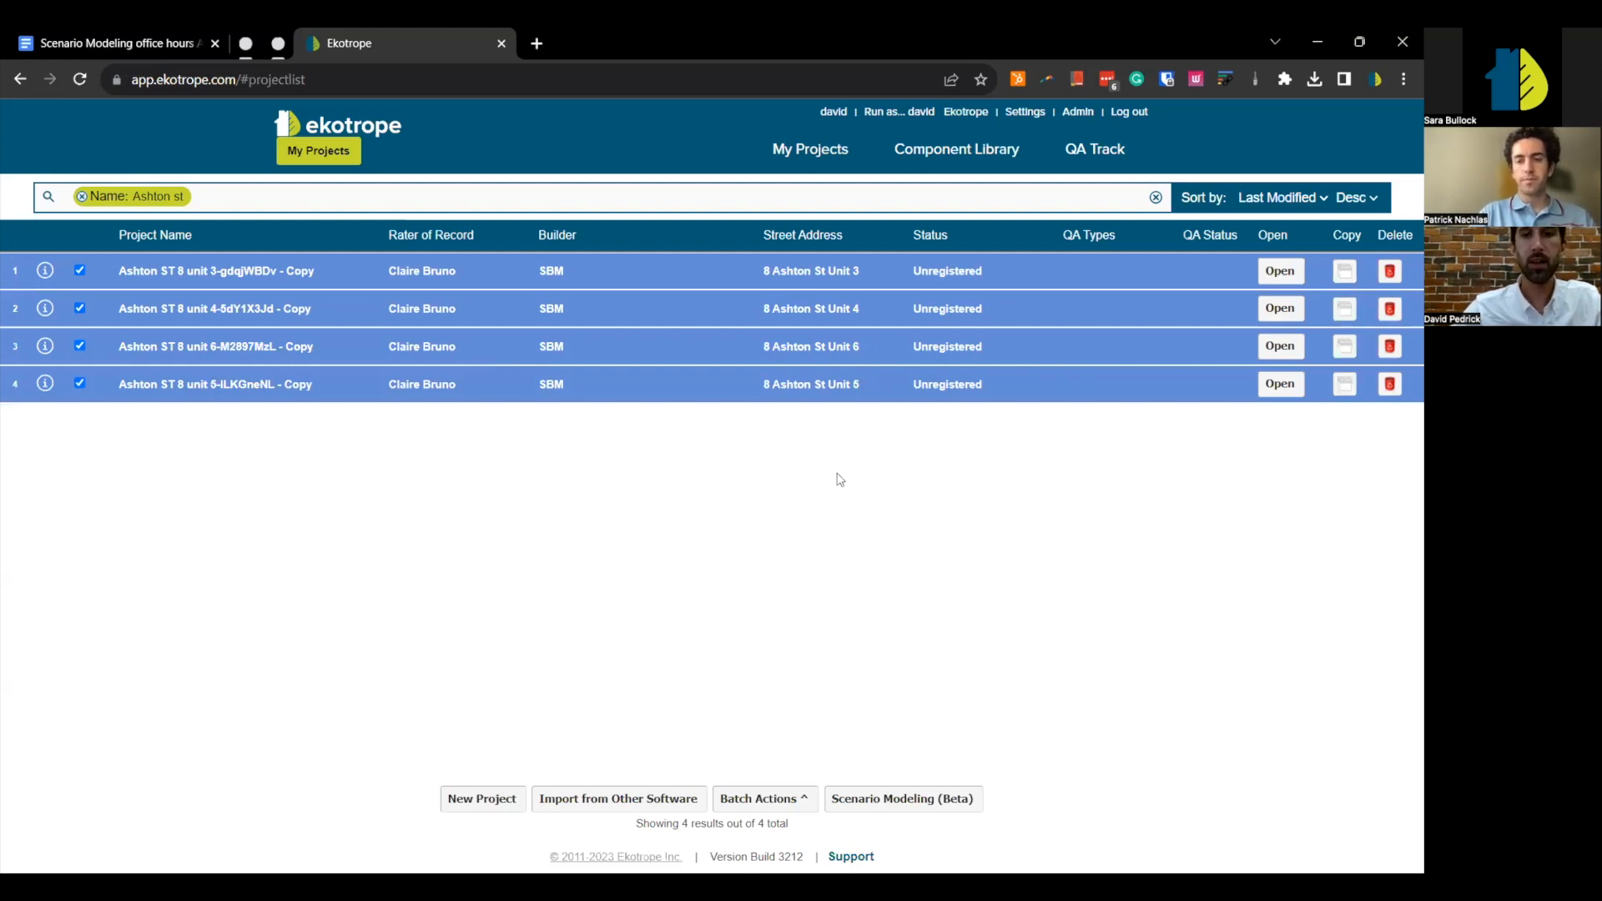
click(163, 390)
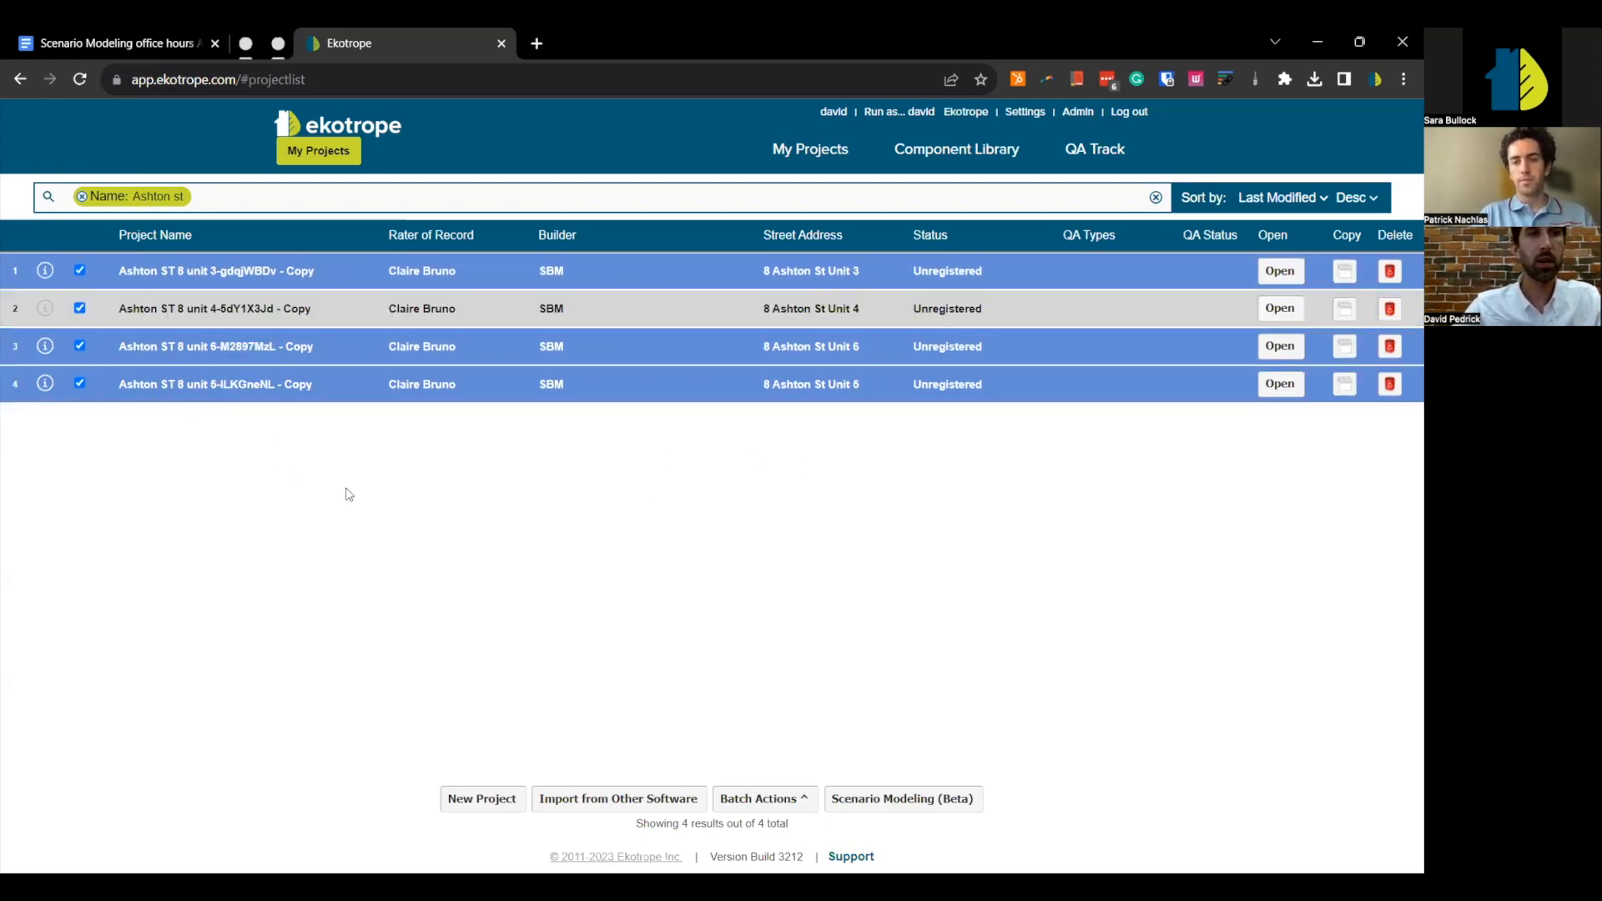
click(884, 799)
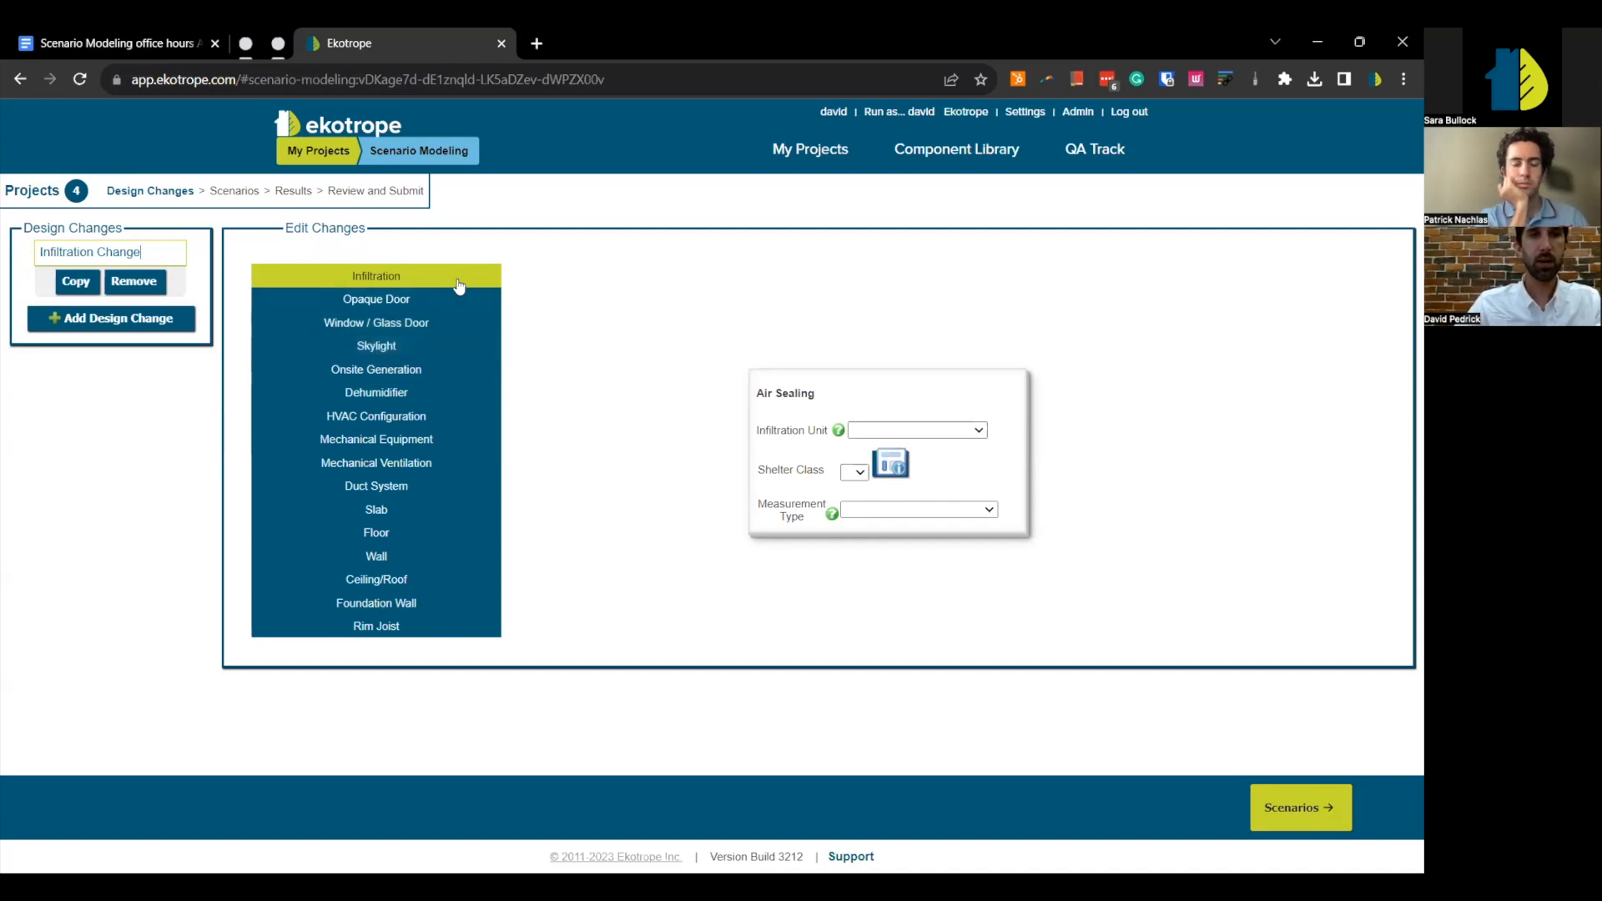
- Make the design change a mechanical ventilation change and add an ERV with 66 percent energy recovery
click(440, 464)
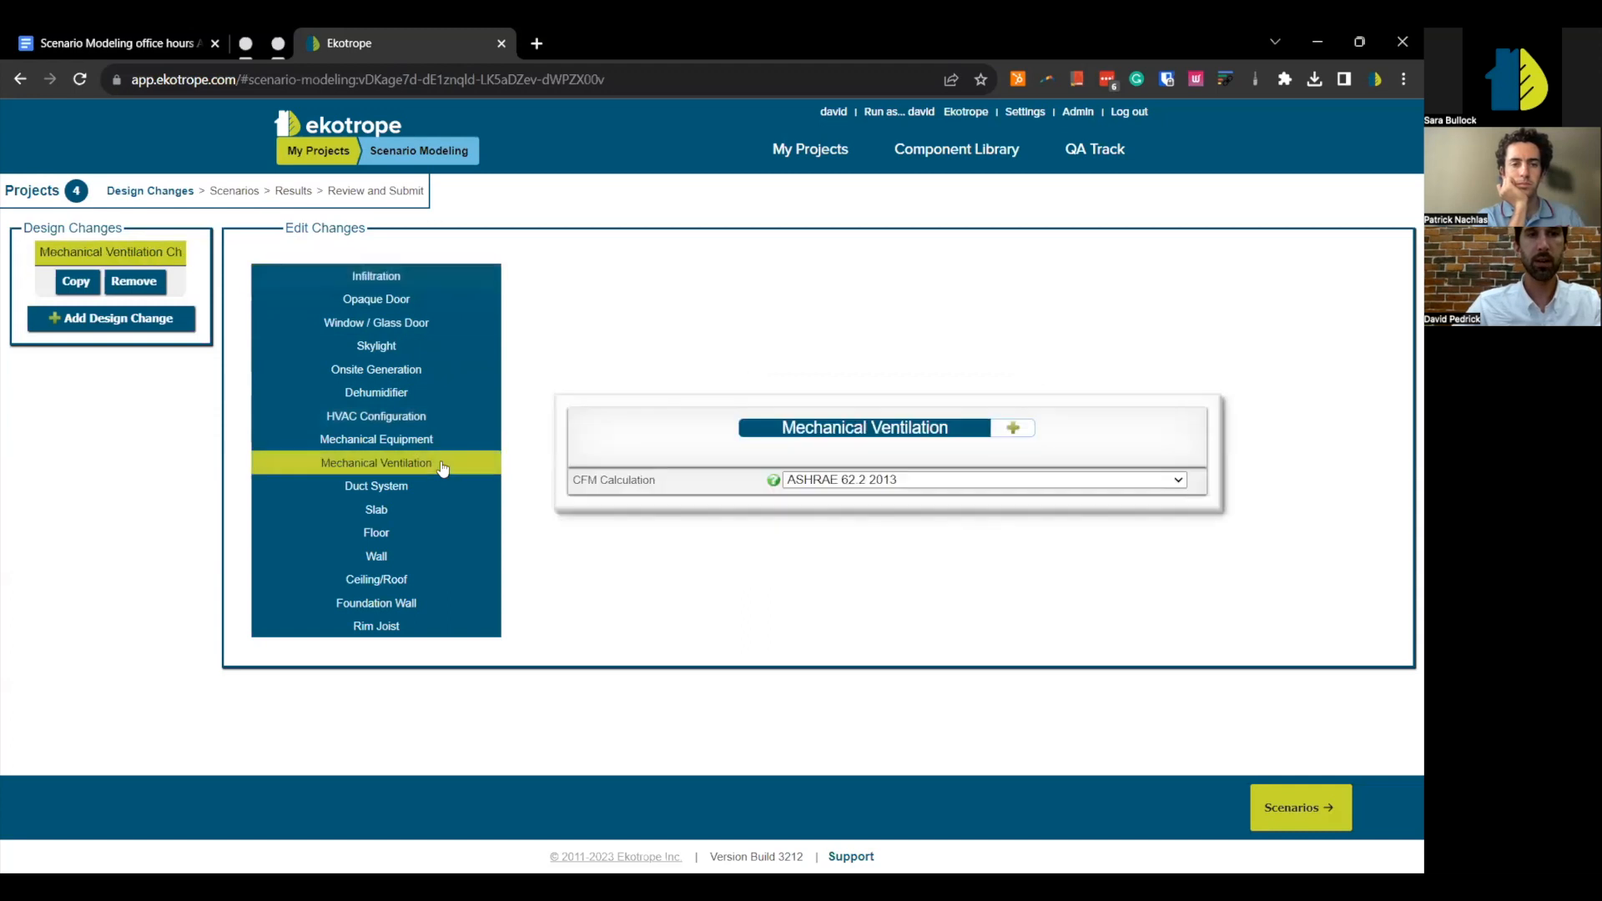
click(1013, 427)
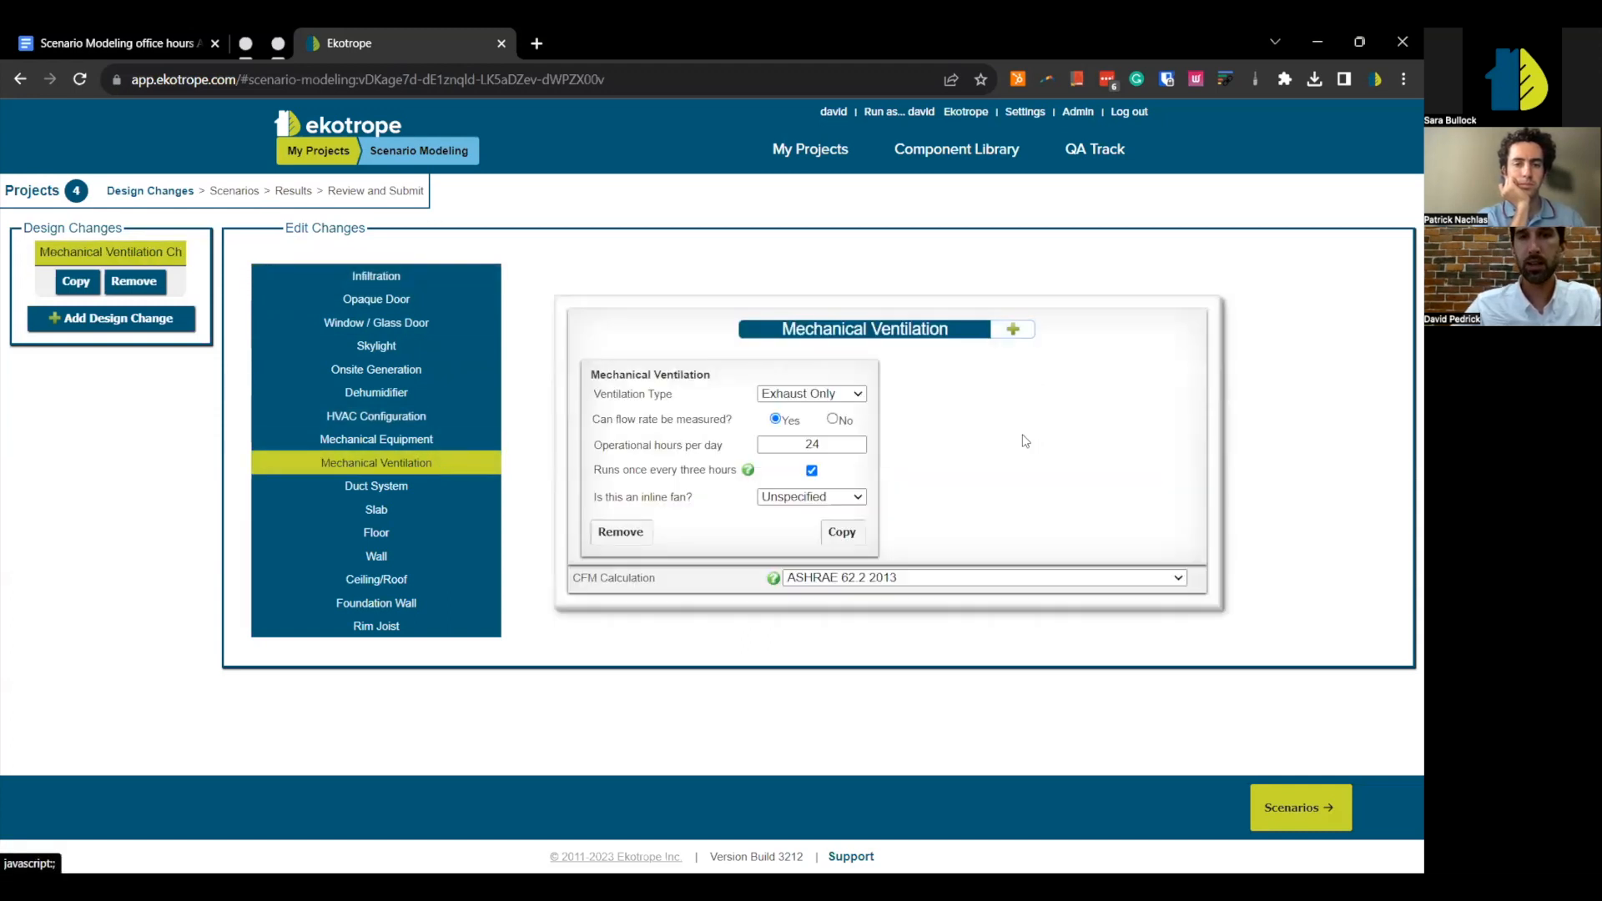
click(844, 395)
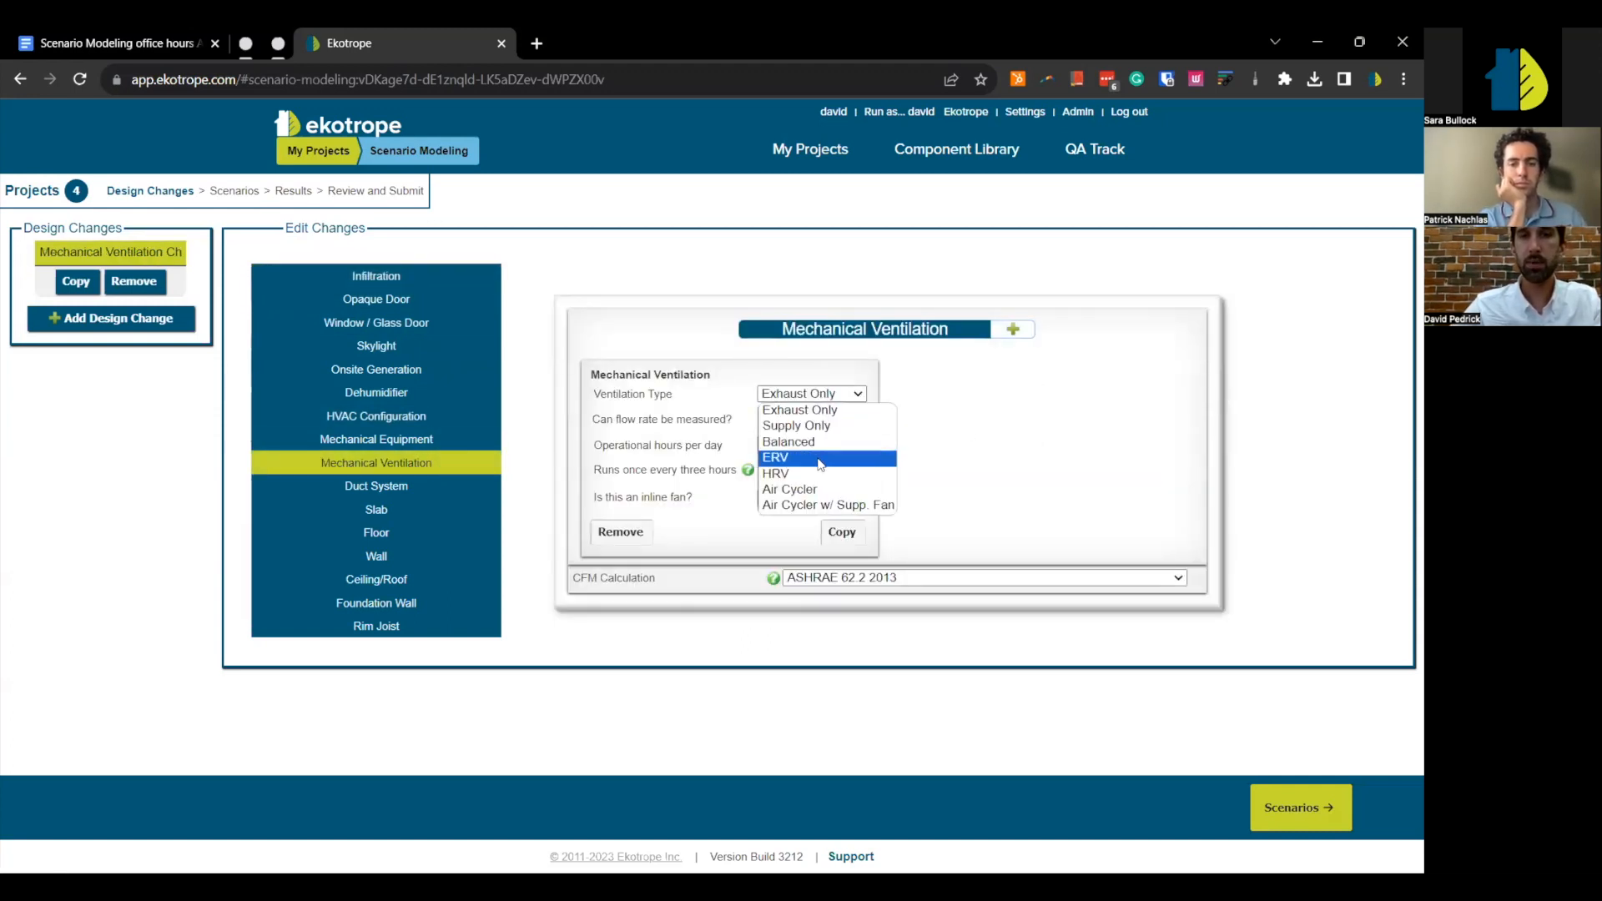
click(820, 458)
click(839, 419)
text(66)
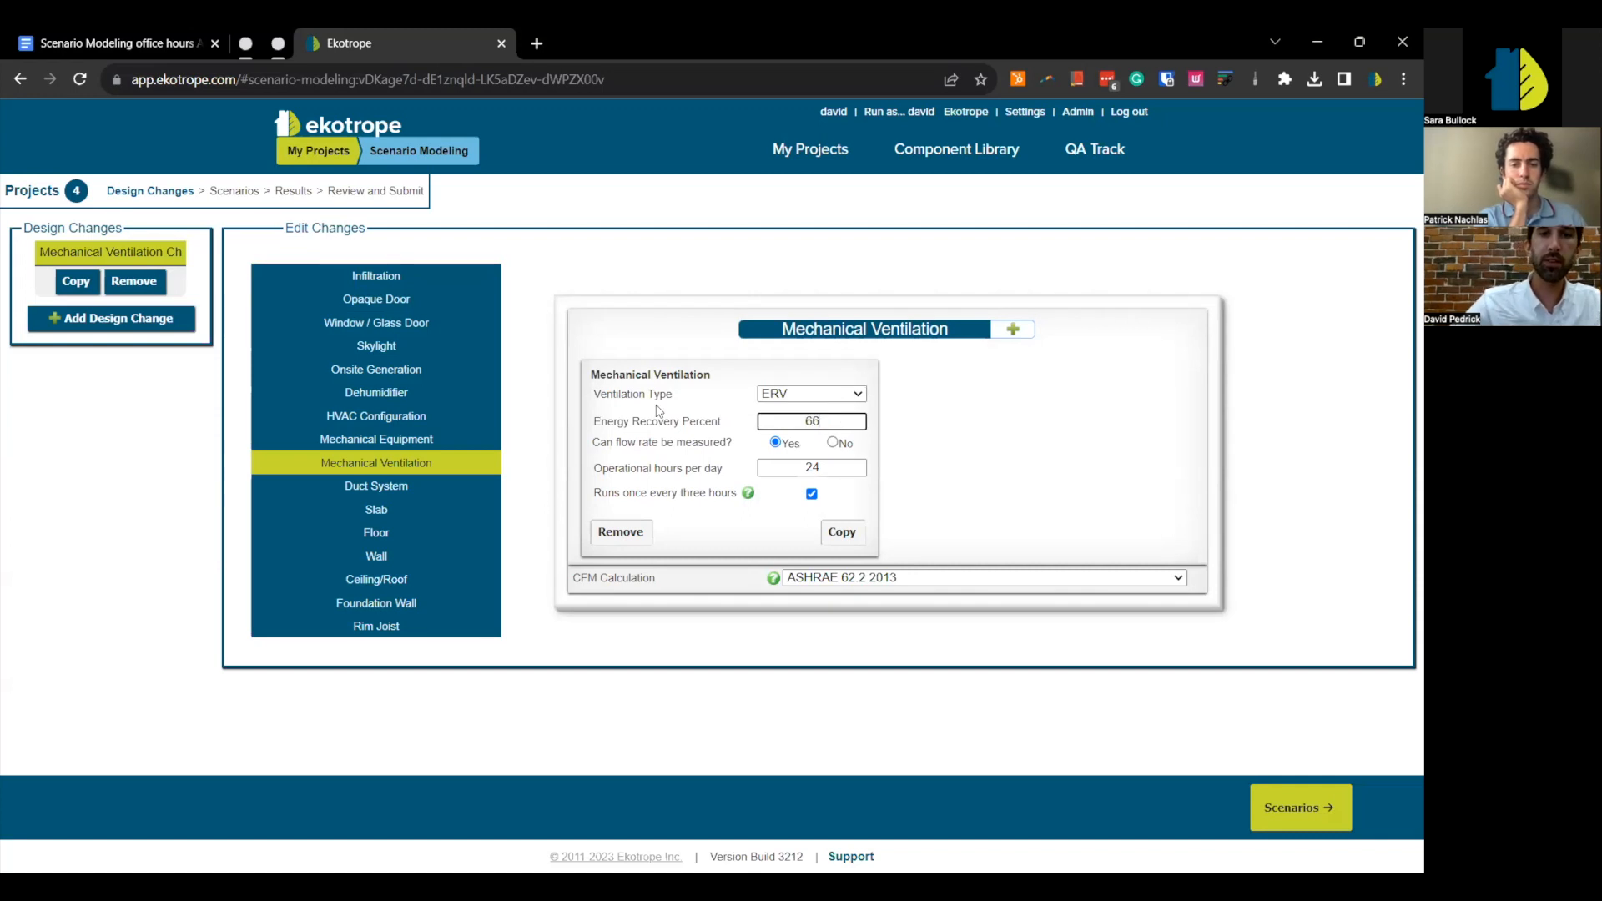
click(686, 447)
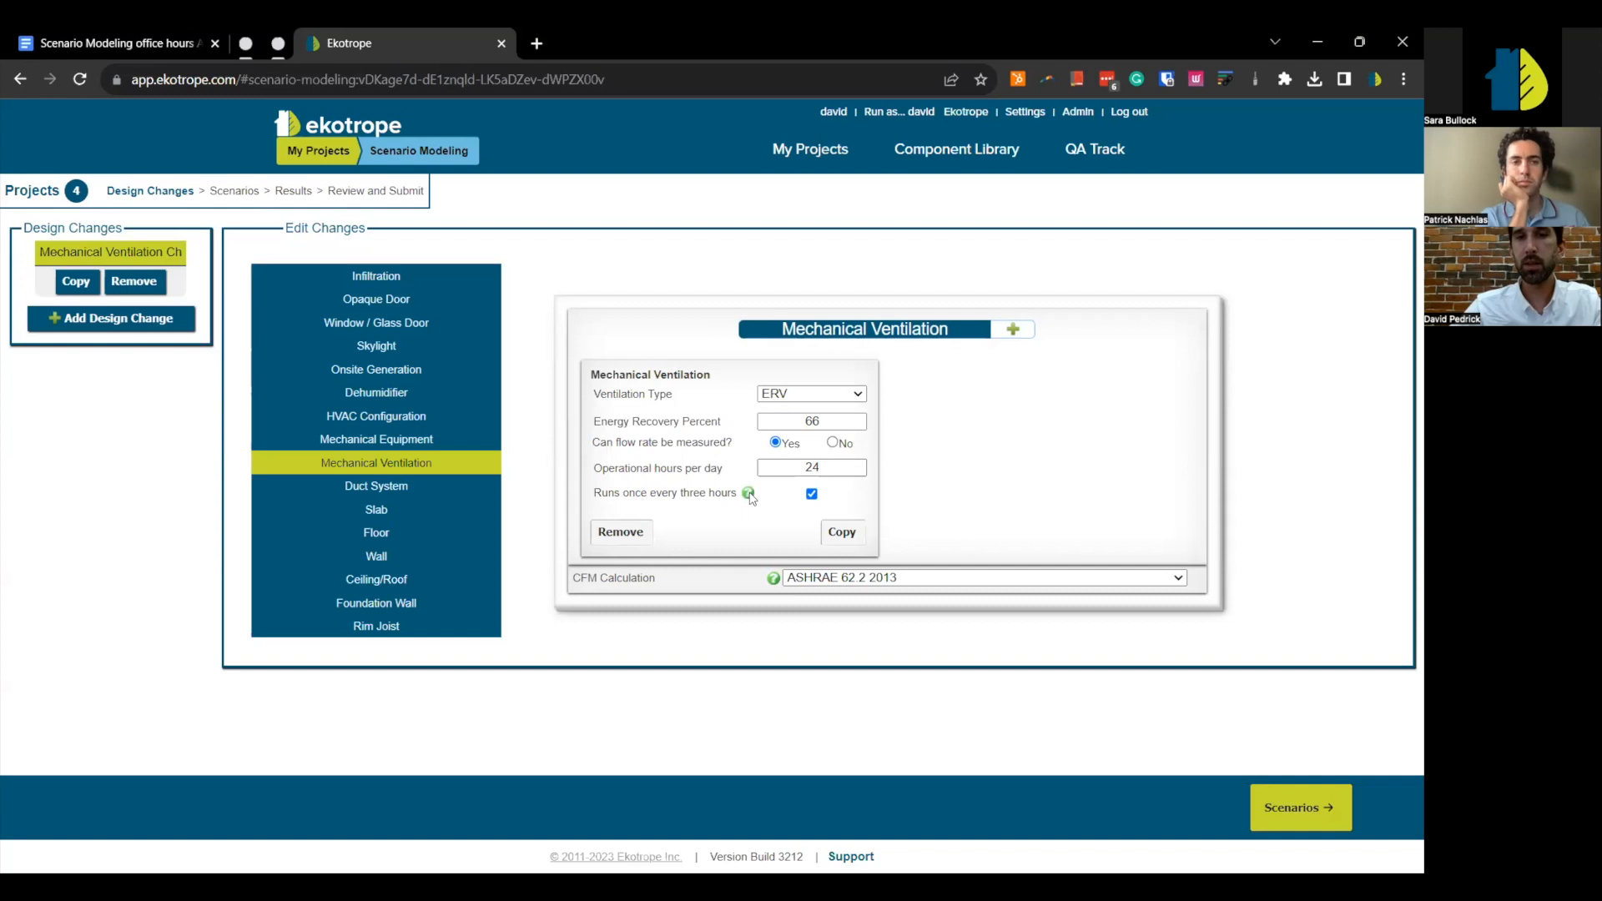
- Review the ERV's flow rate measurement, operational hours per day and CFM calculation settings
drag(619, 440, 822, 472)
click(676, 470)
click(740, 471)
double_click(808, 468)
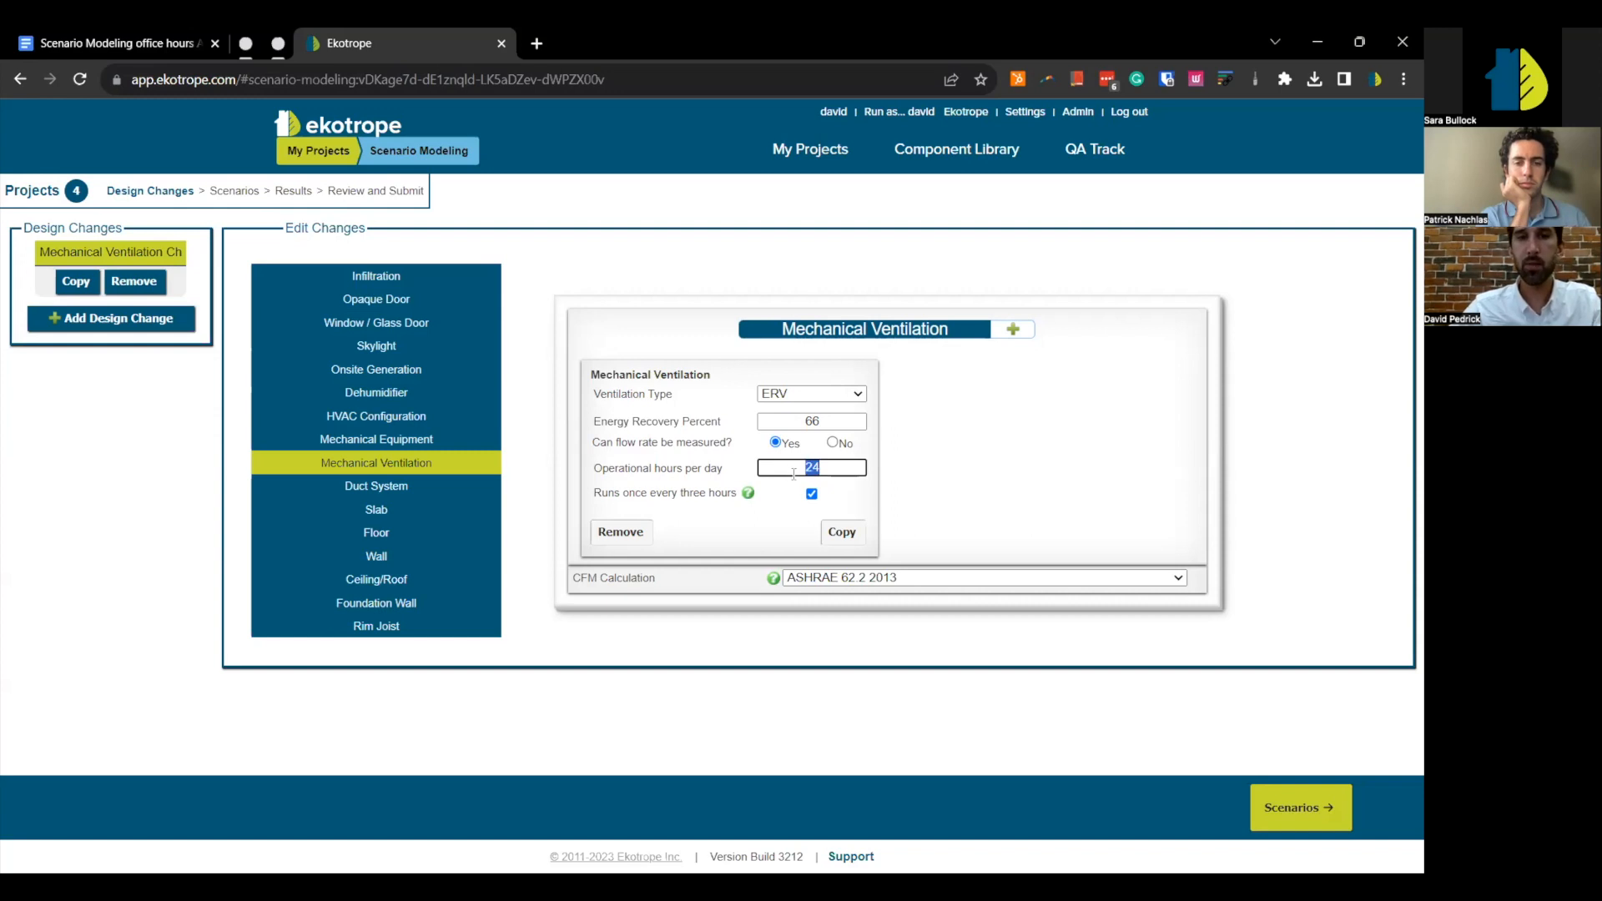
click(767, 532)
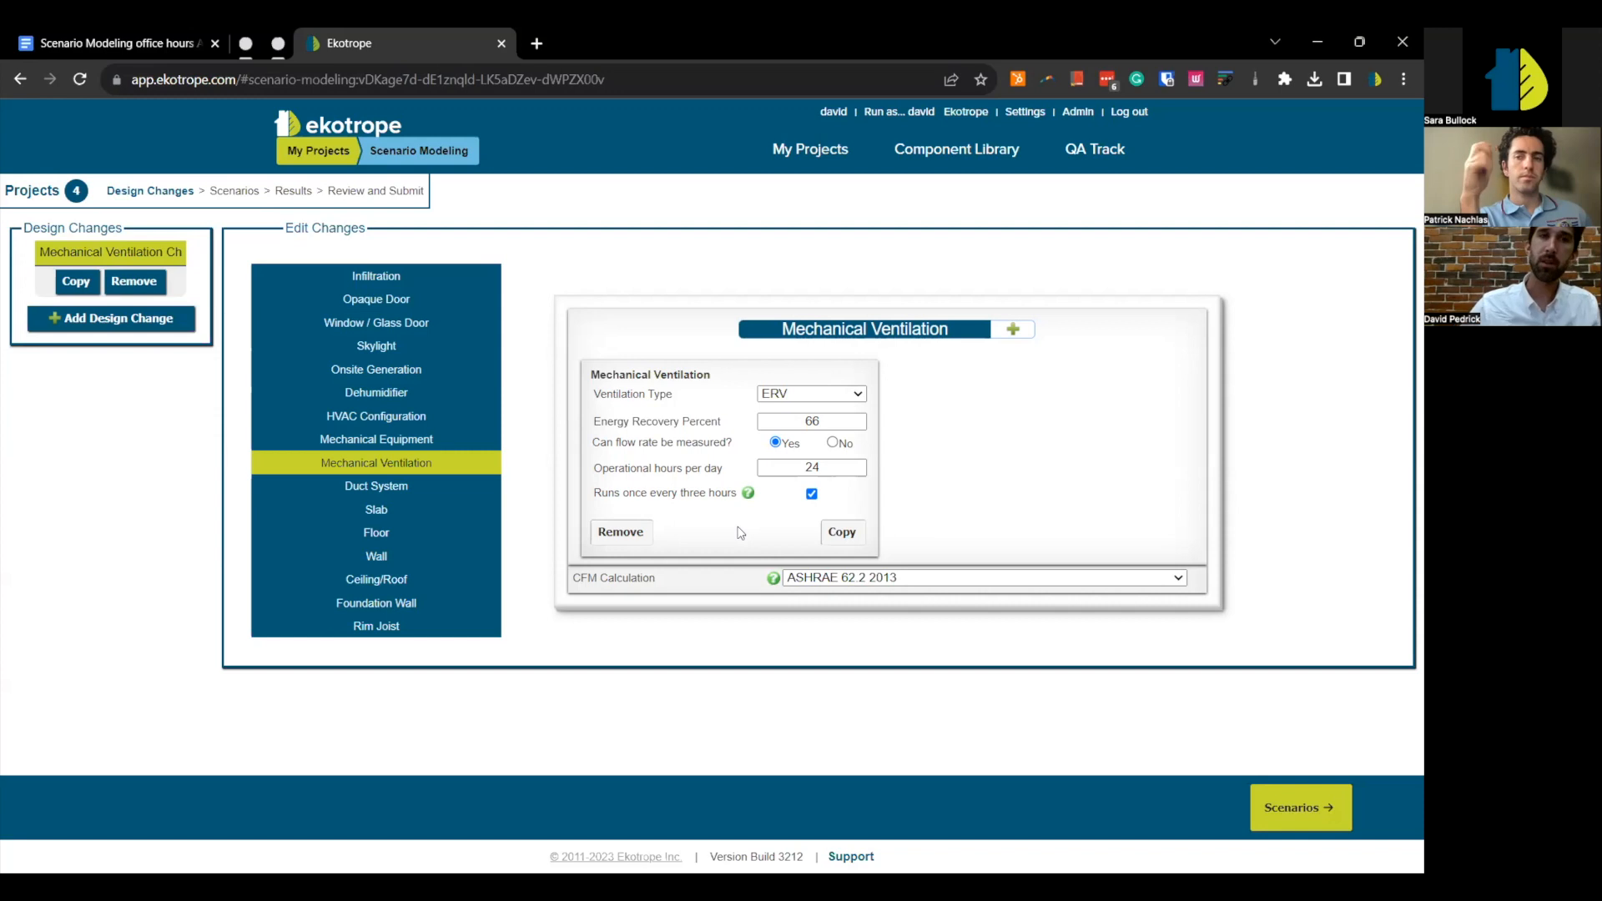
click(832, 578)
click(638, 598)
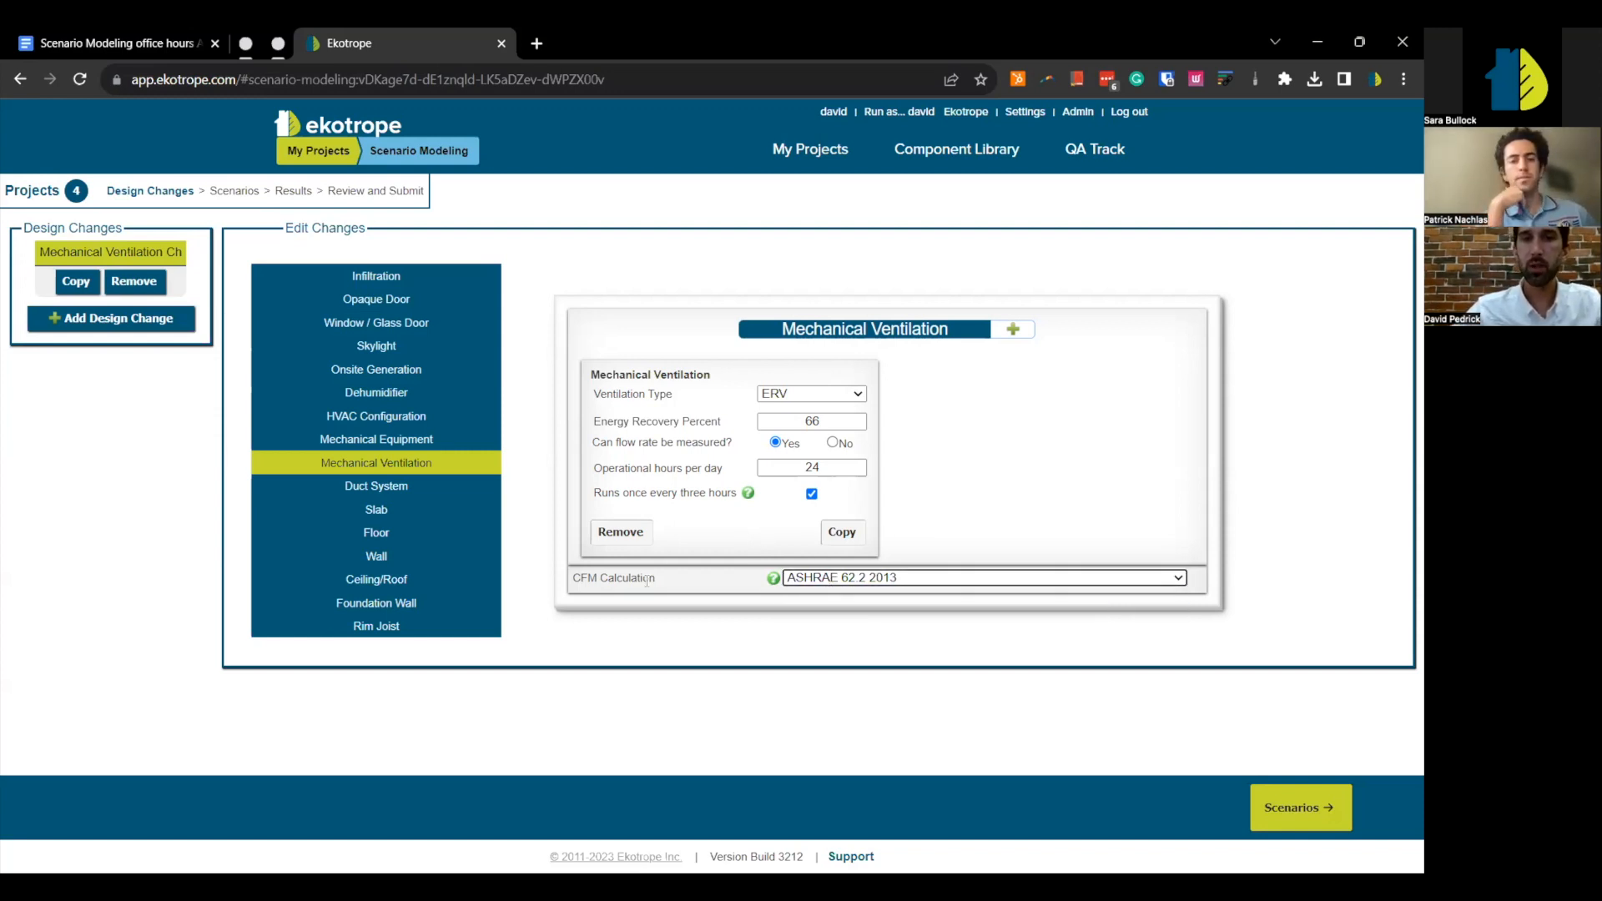
drag(657, 579, 587, 578)
click(879, 568)
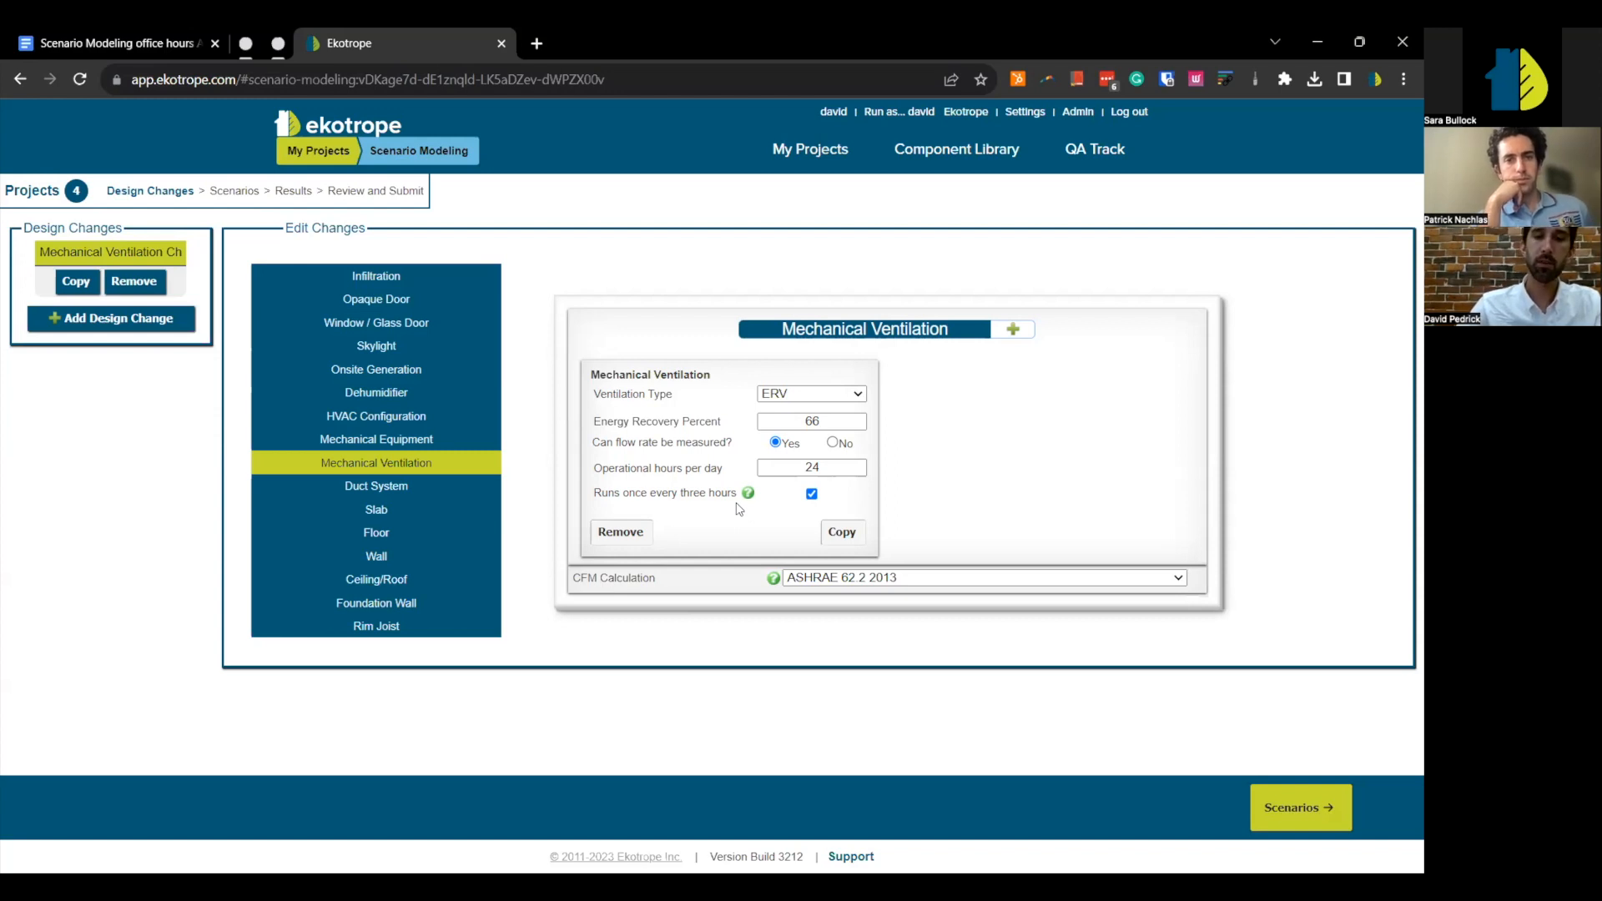
- Rename the mechanical ventilation design change as "66% ERV @ 62.2 2013"
click(179, 254)
key(BackSpace)
text(6)
text(6% ERV)
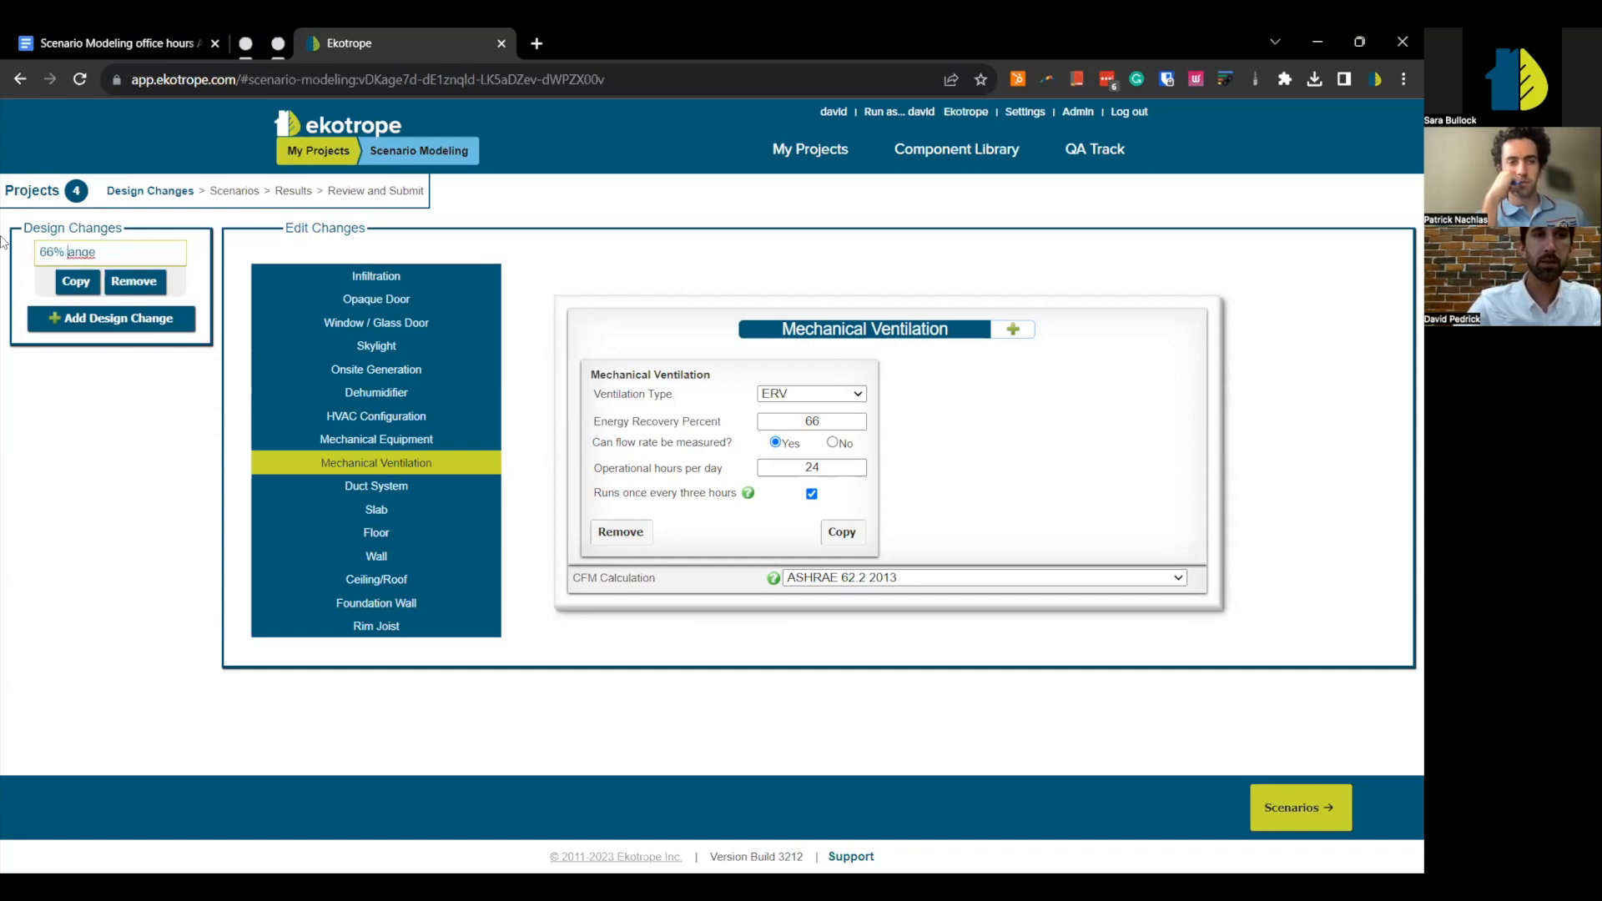
key(Delete)
key(Delete)
key(Delete)
key(Delete)
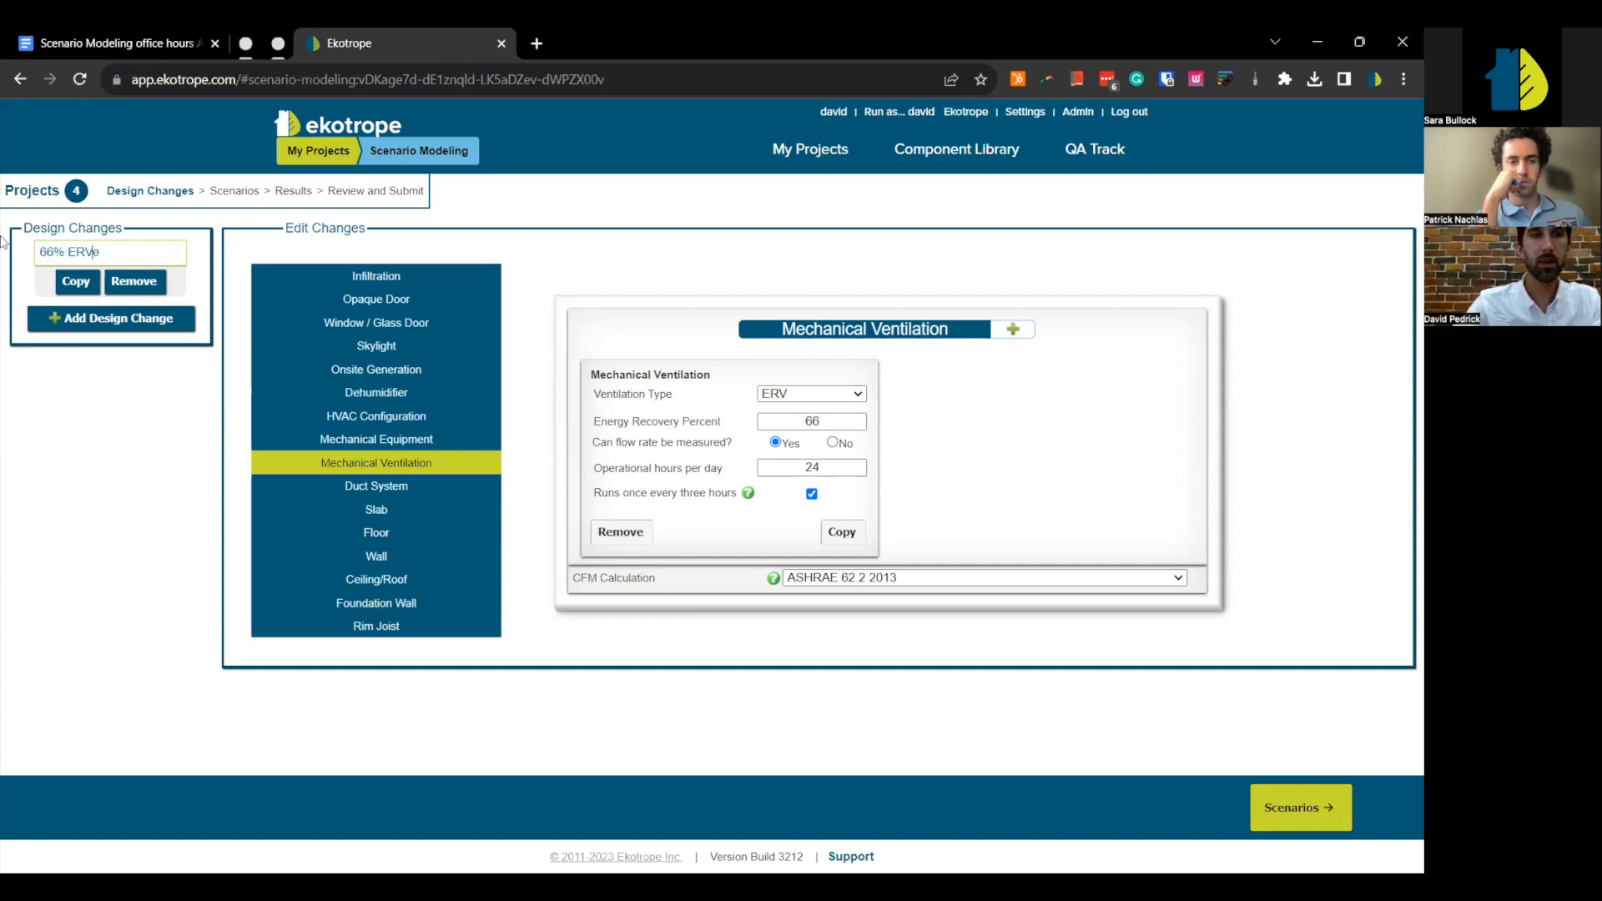
text(@)
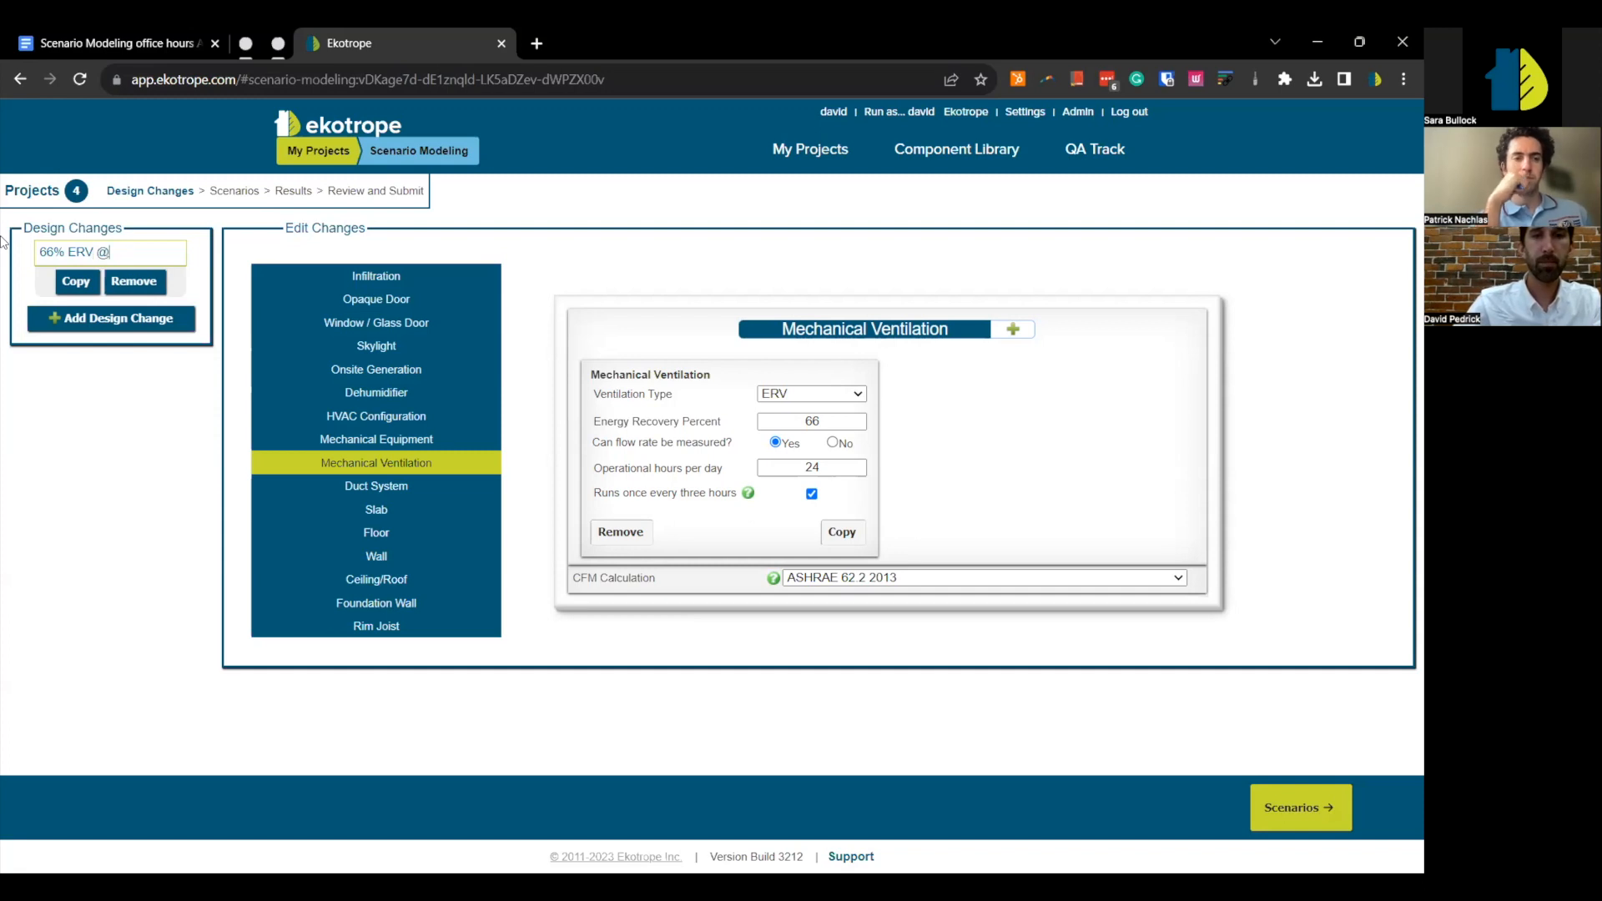
text( 62.2 2013)
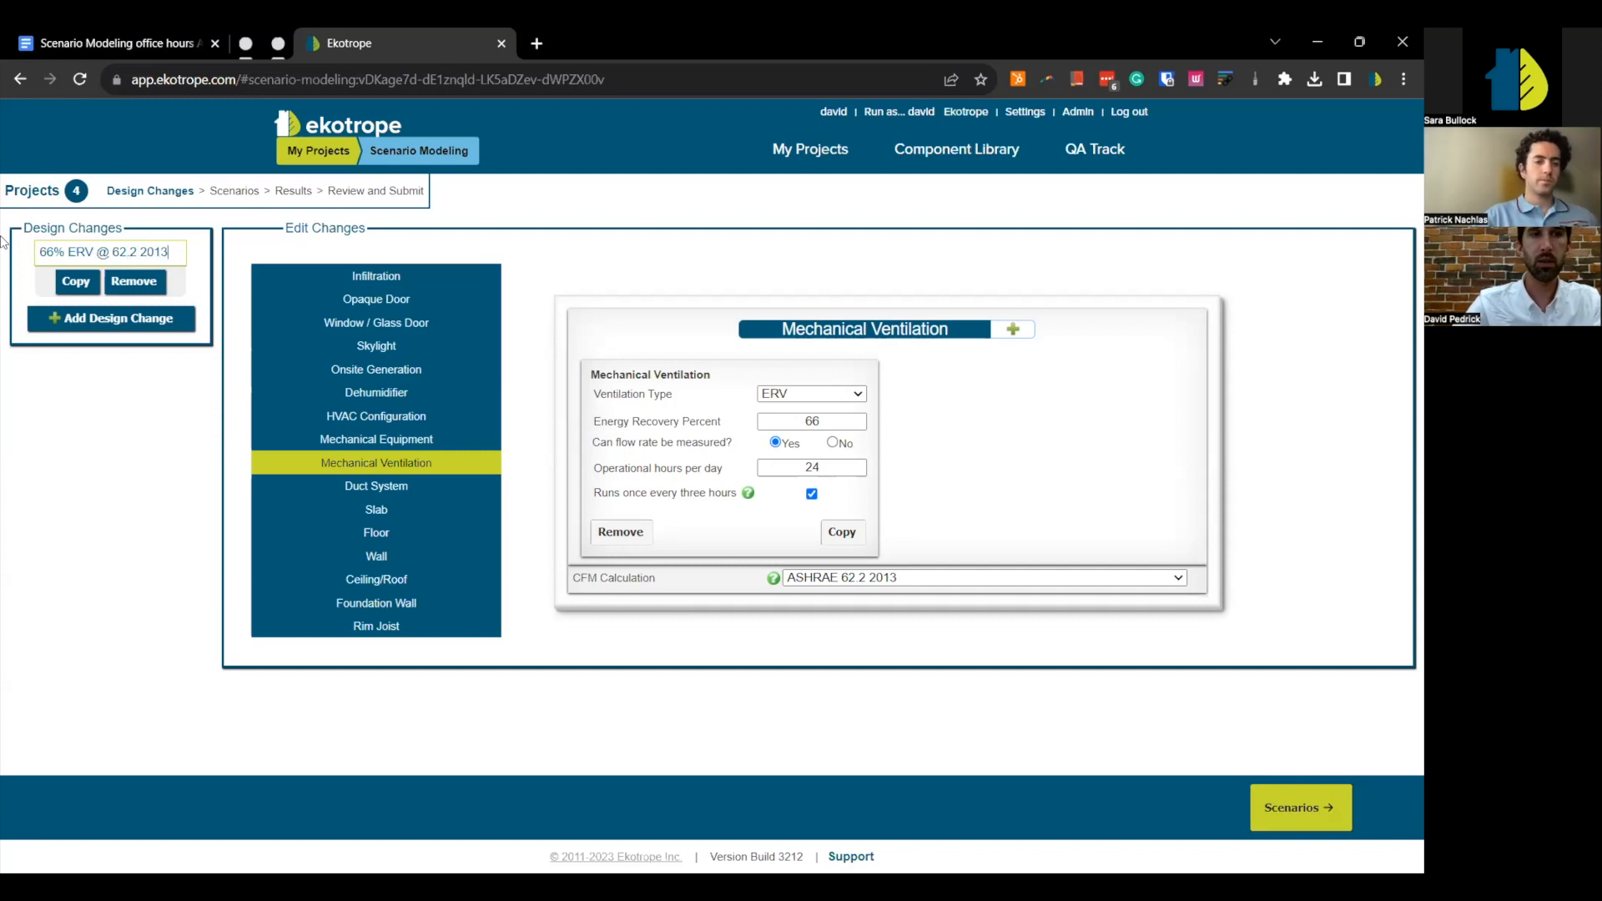
click(96, 424)
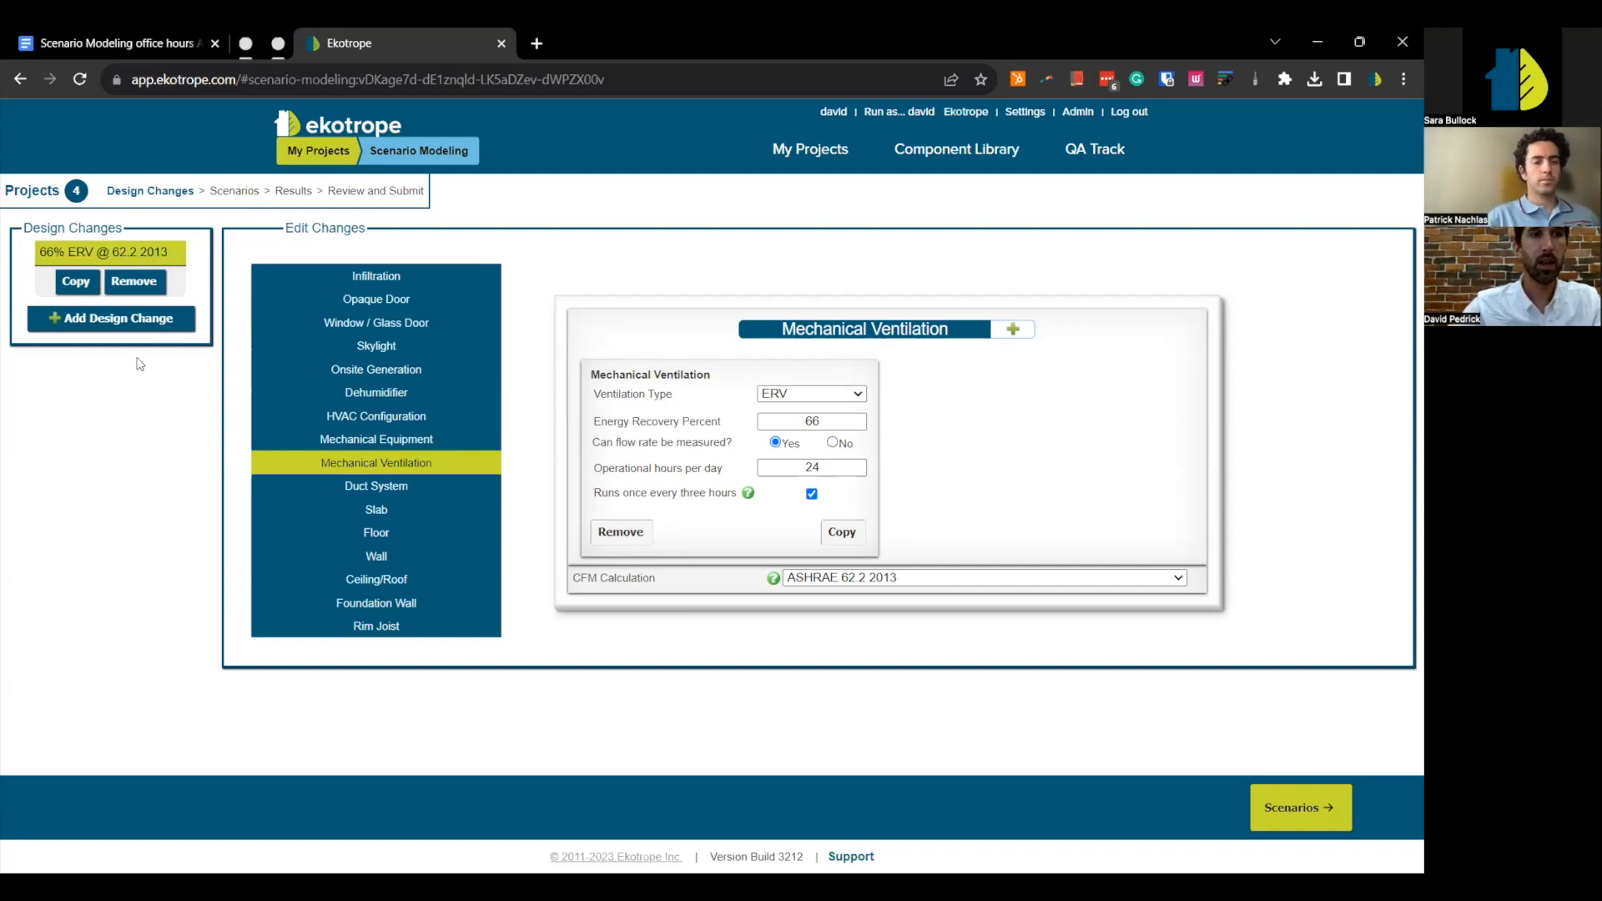
- Add a Ceiling/Roof design change of type BVA R49 Blown and apply it to all components
click(159, 320)
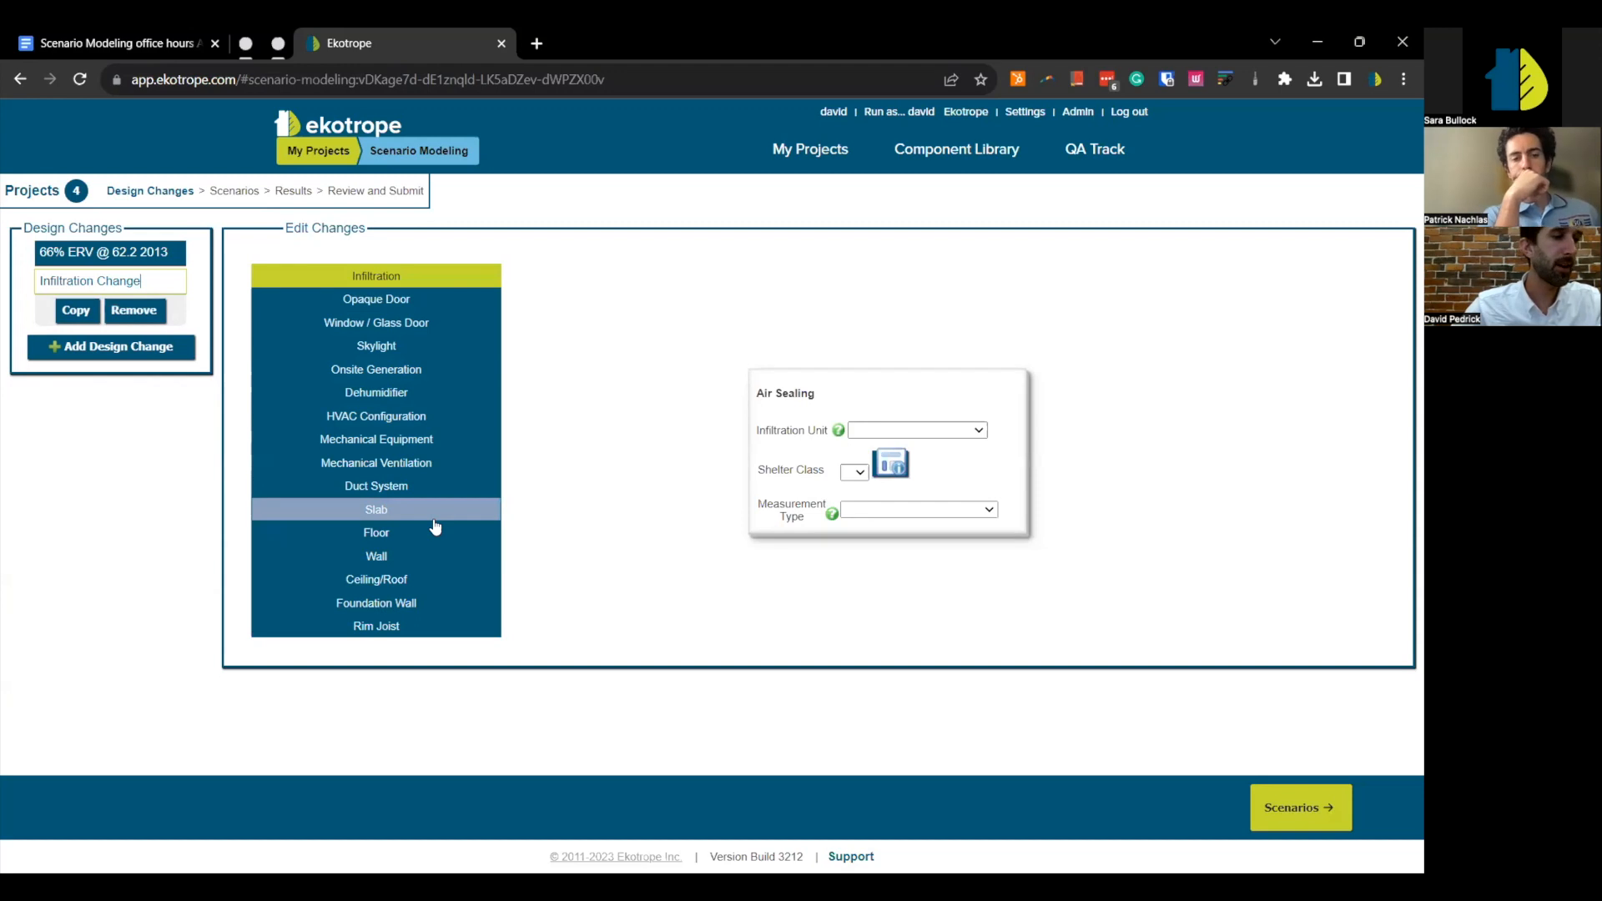
click(447, 581)
click(1007, 409)
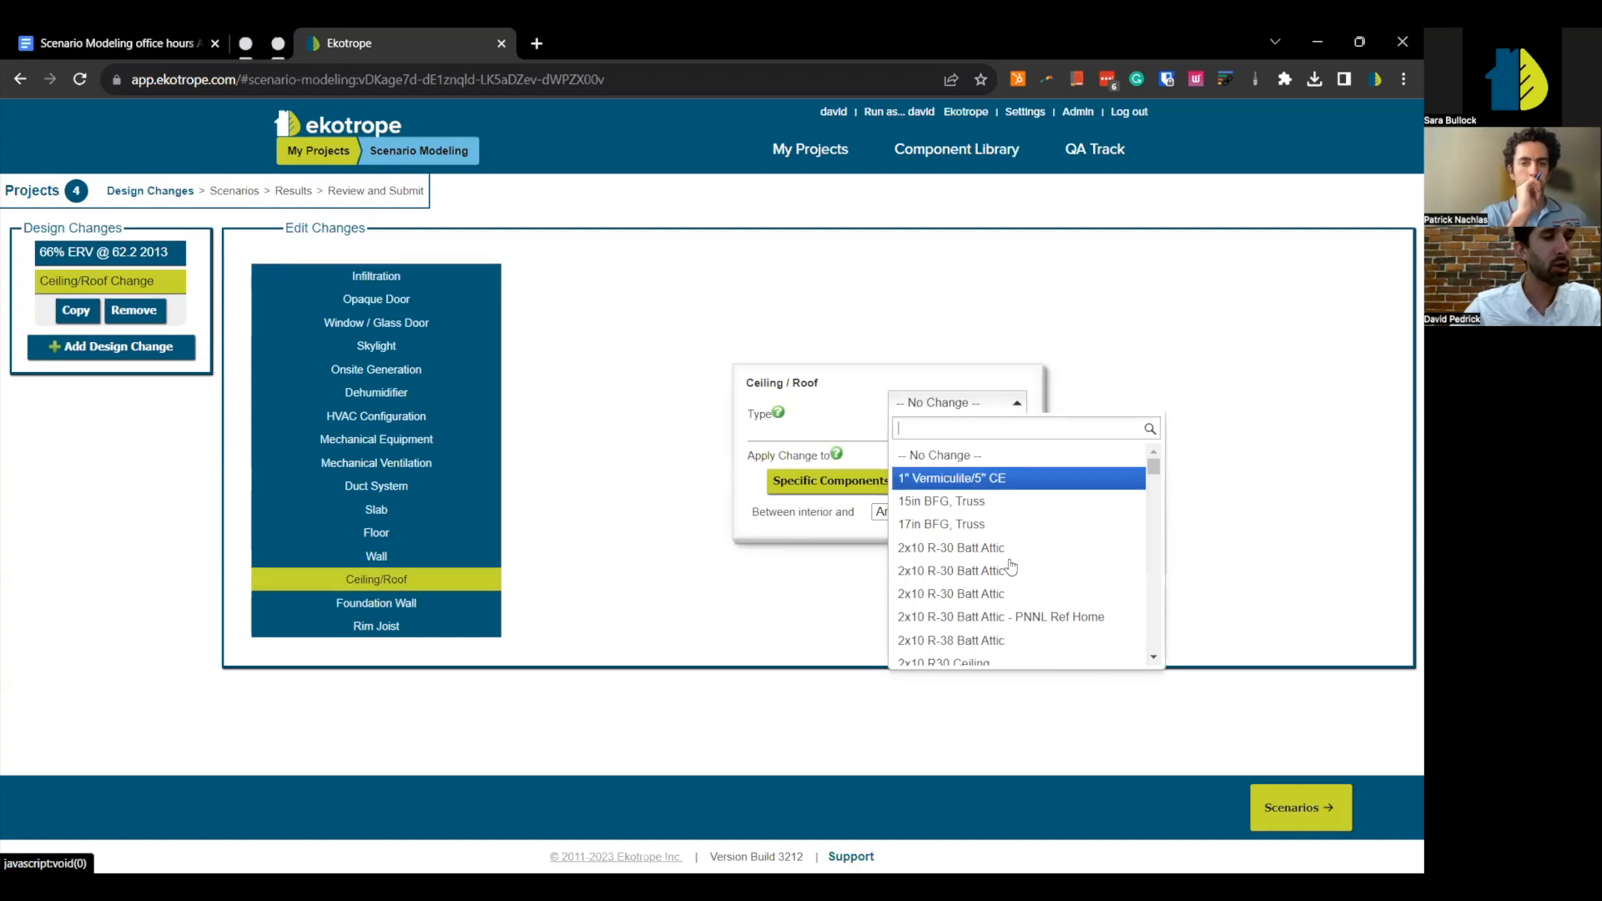
scroll(1022, 588, down, 4)
scroll(1021, 584, down, 5)
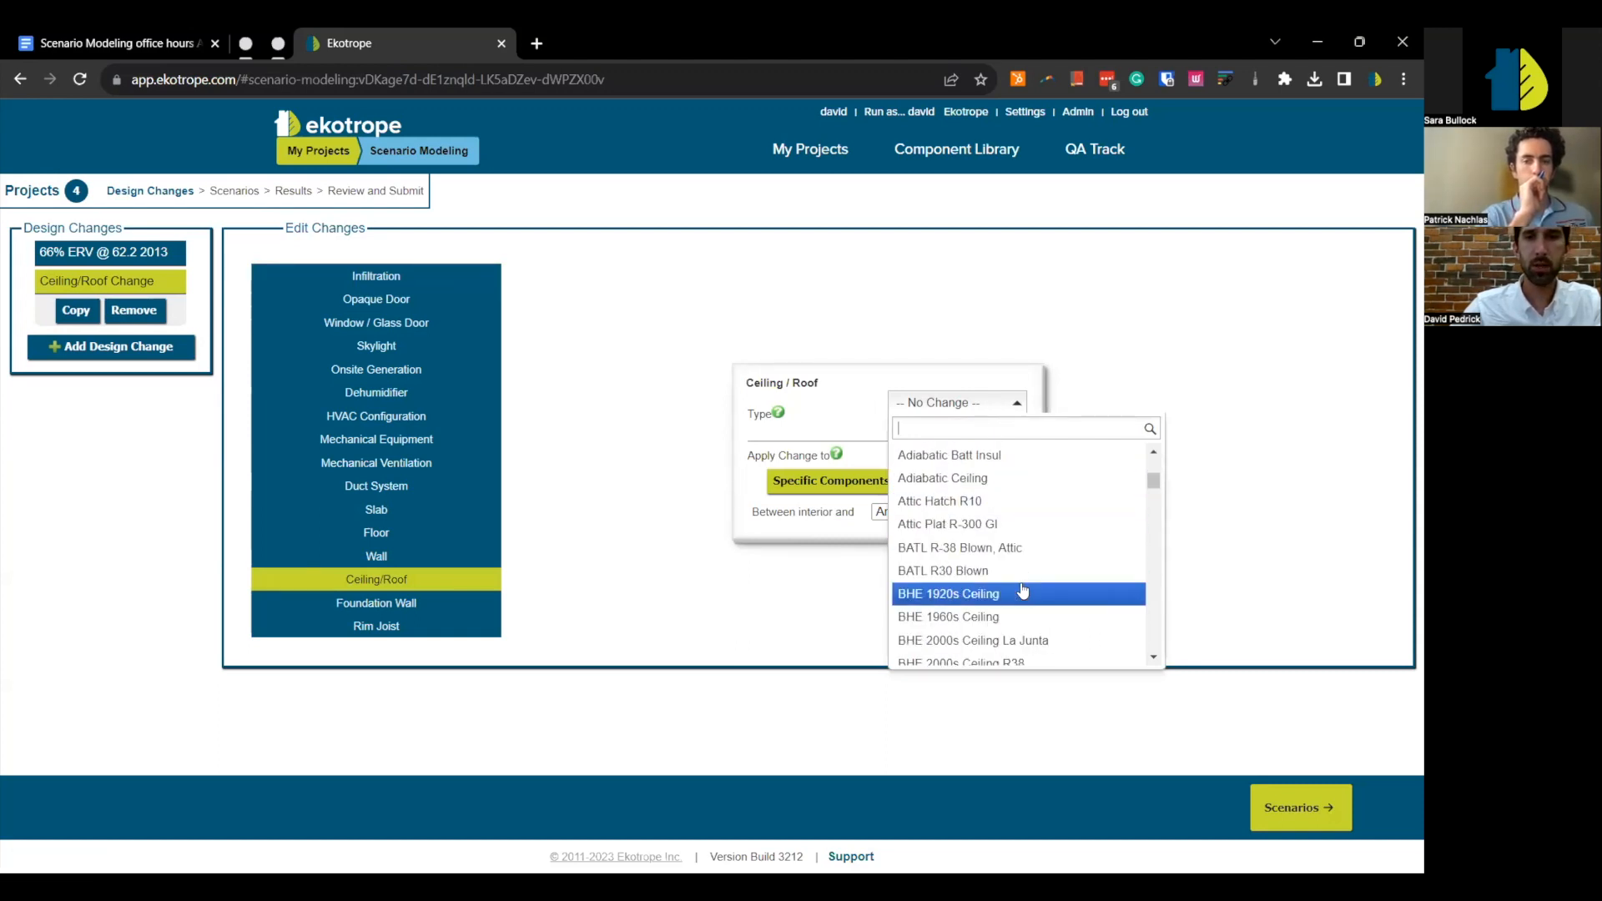
scroll(985, 589, down, 5)
scroll(993, 585, down, 2)
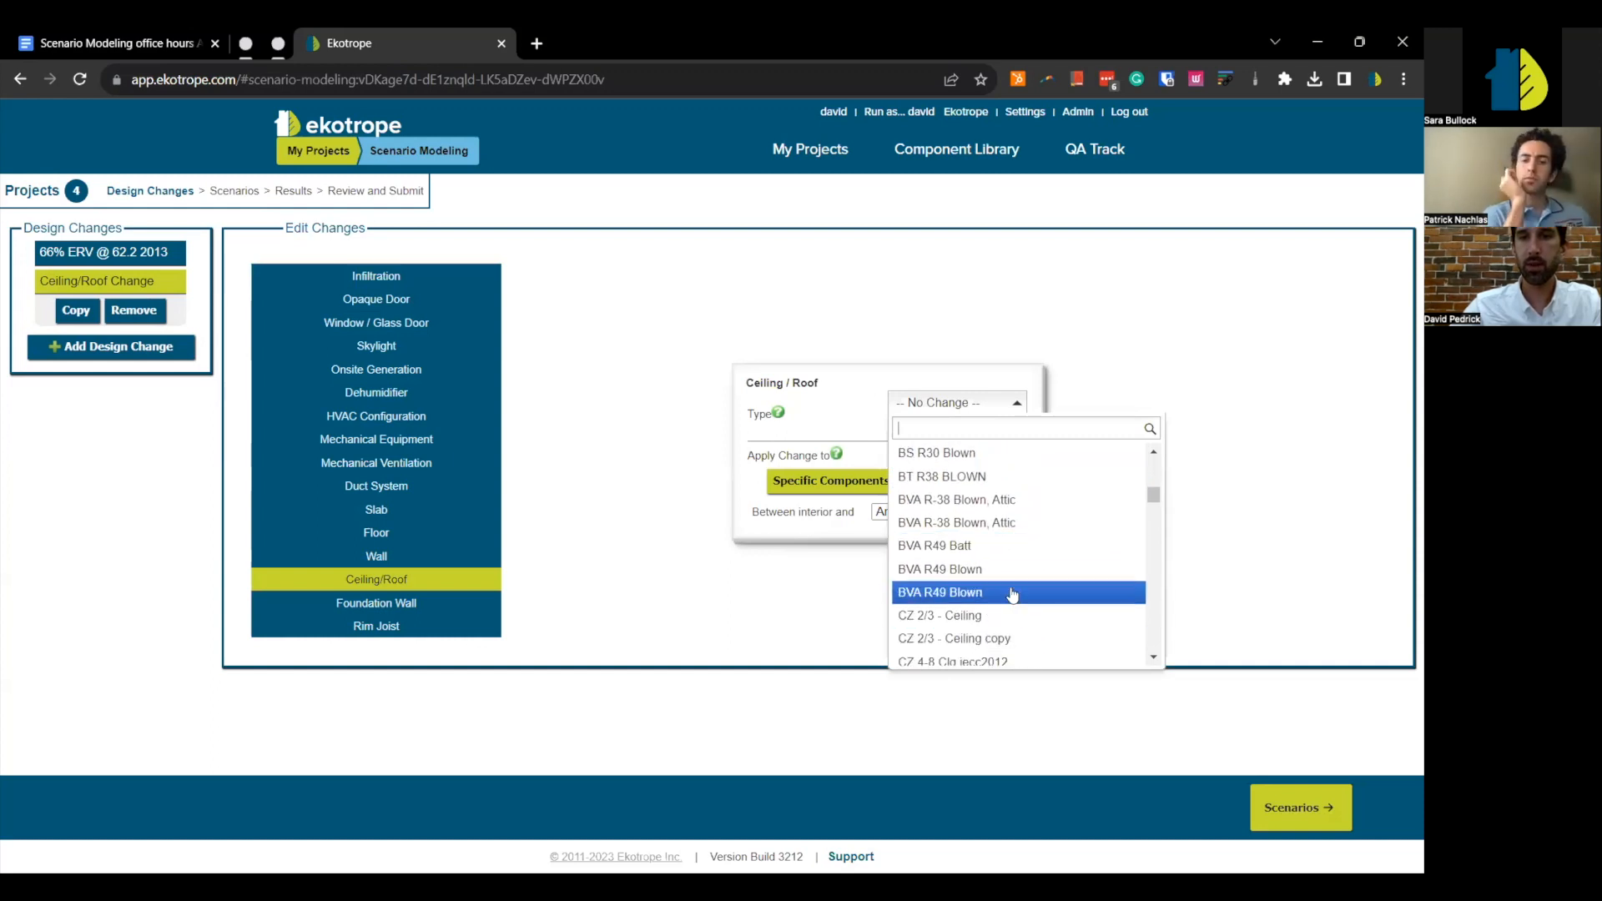
click(1013, 573)
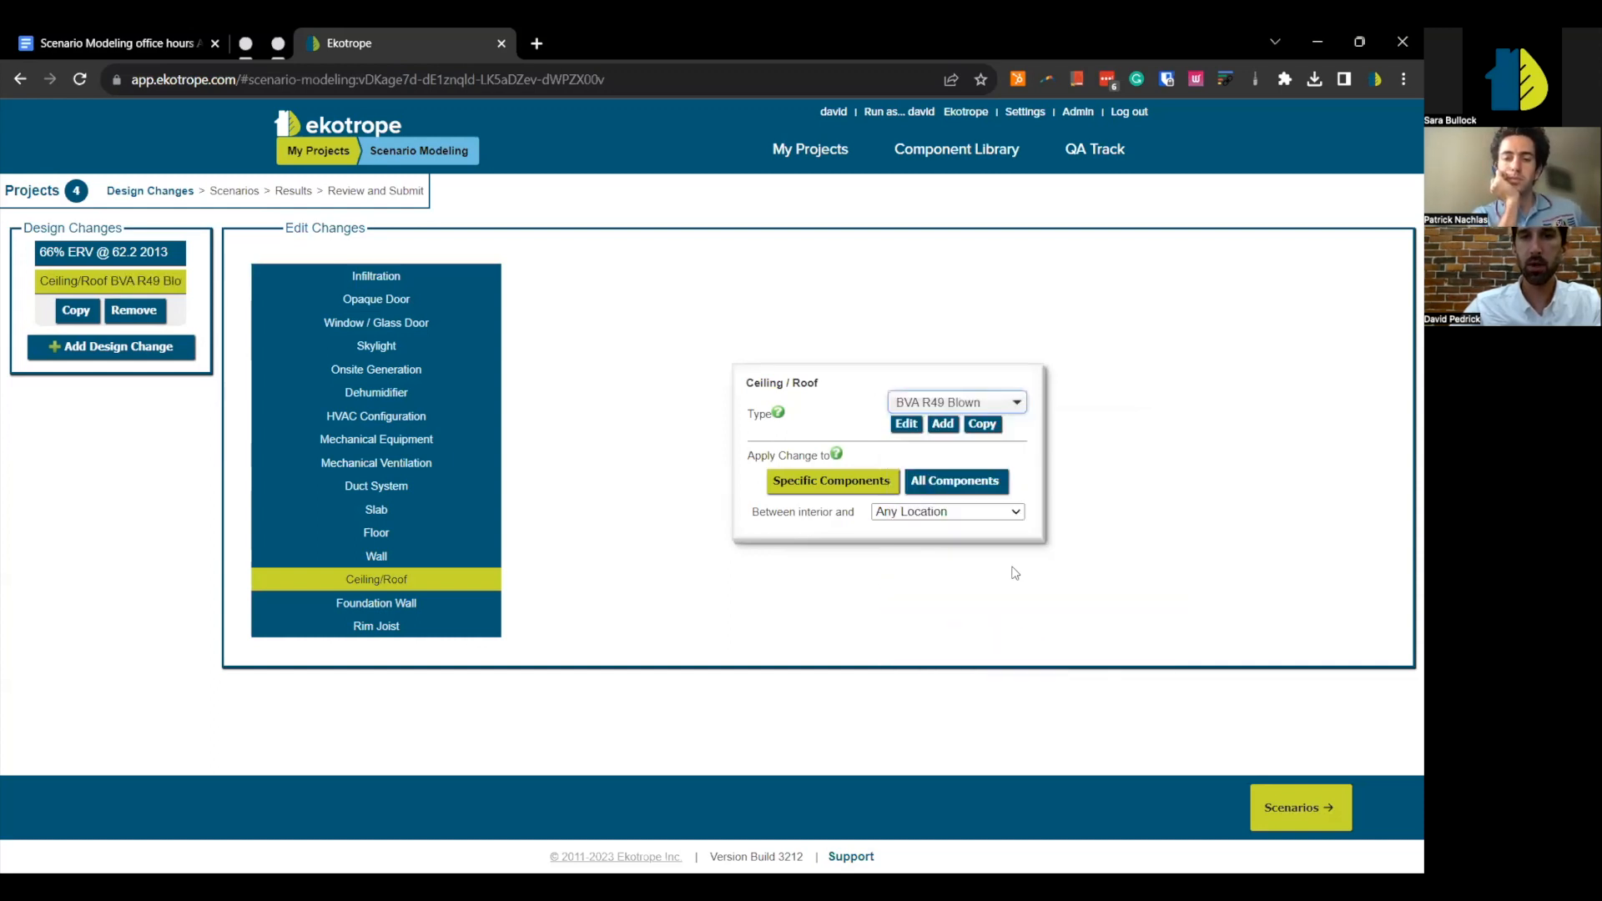
click(956, 479)
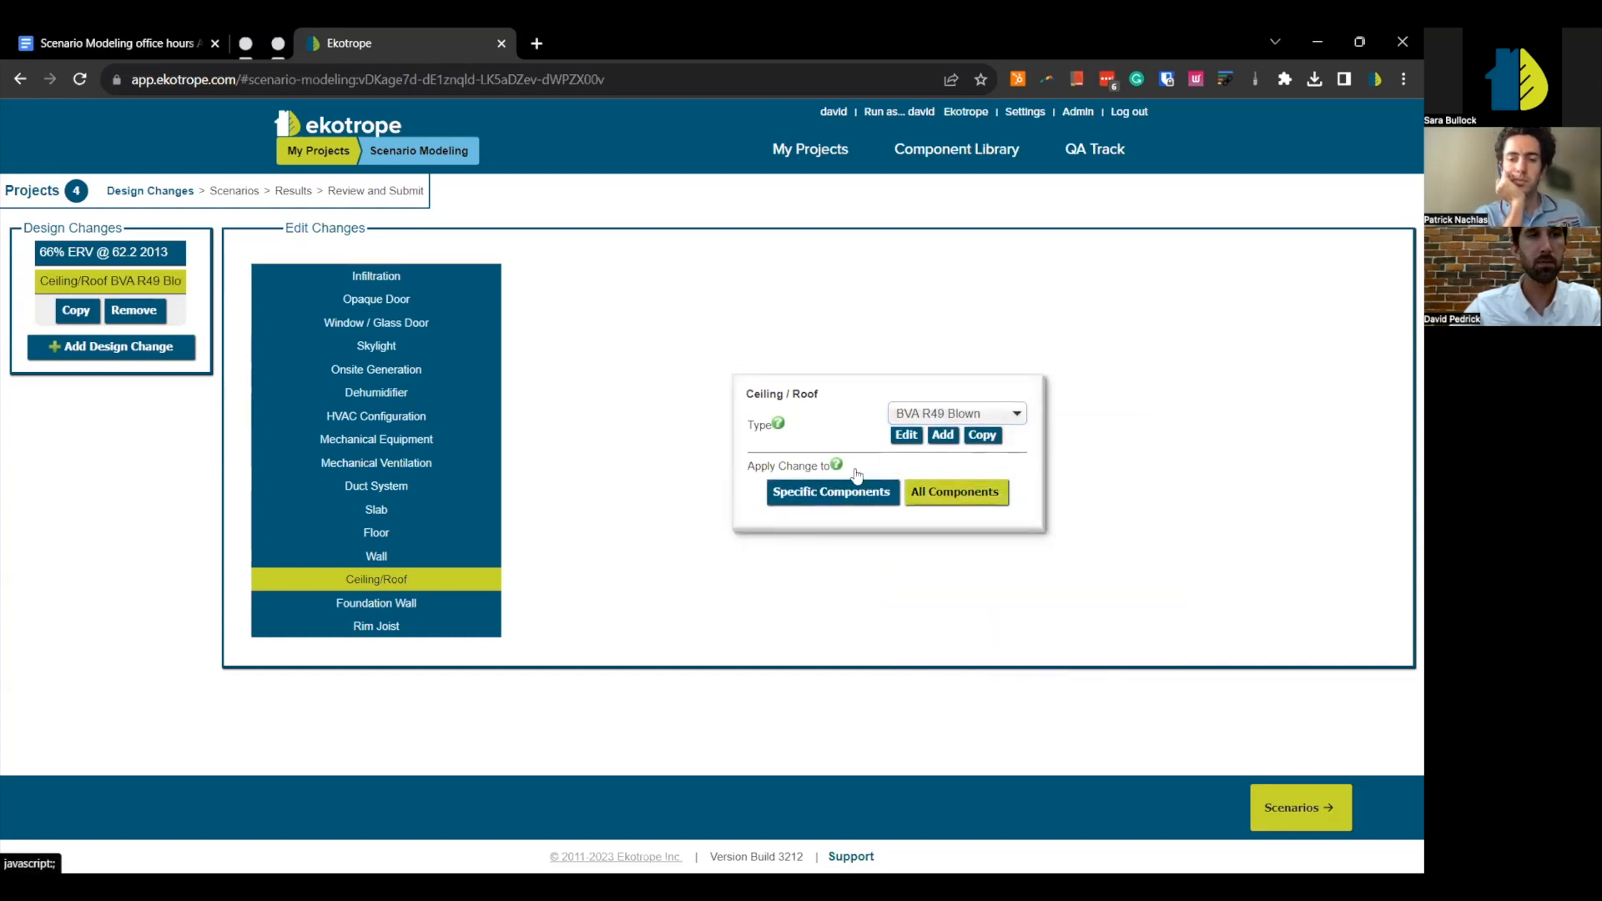
- Add a Wall design change of type 2x6 R-20 w R-4 16oc for walls between interior and Exposed Exterior
click(171, 349)
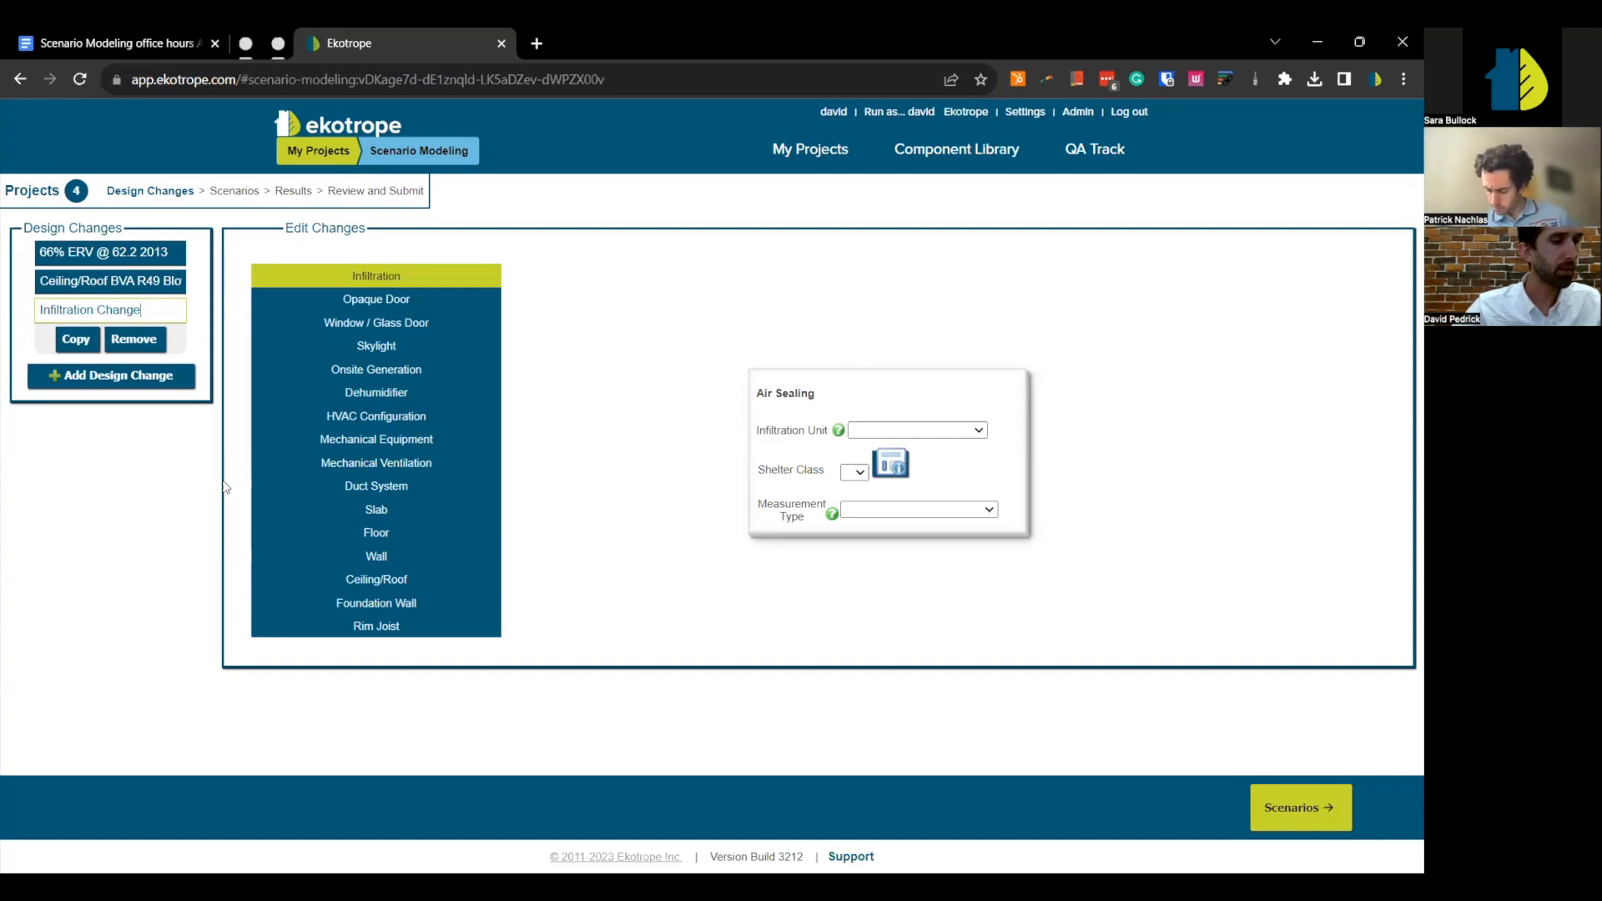
click(470, 450)
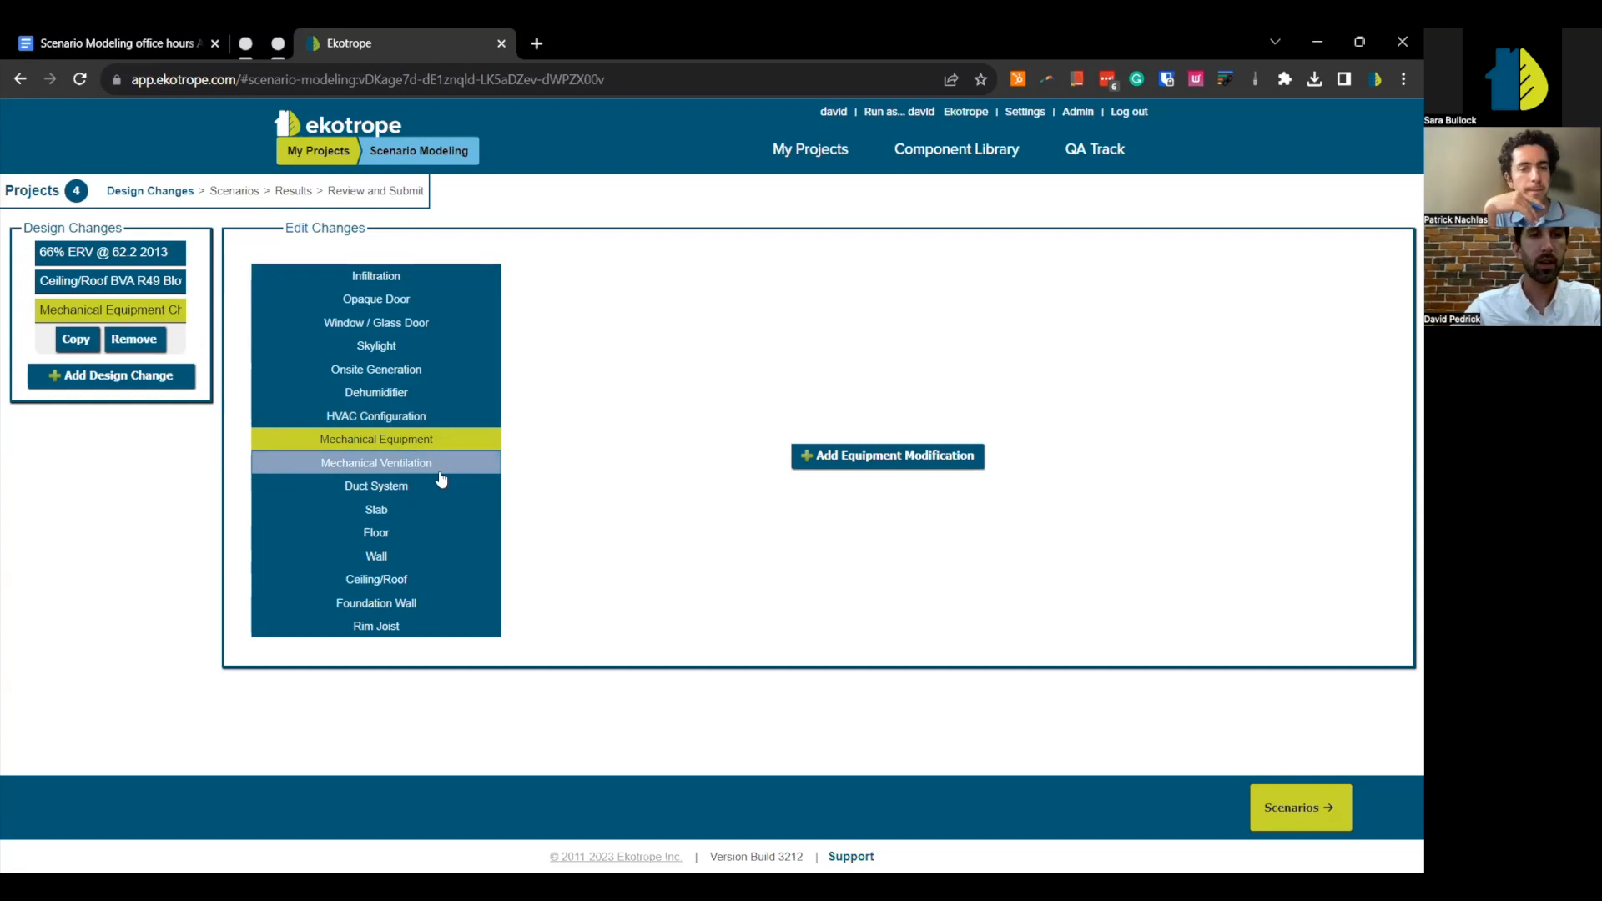
click(447, 558)
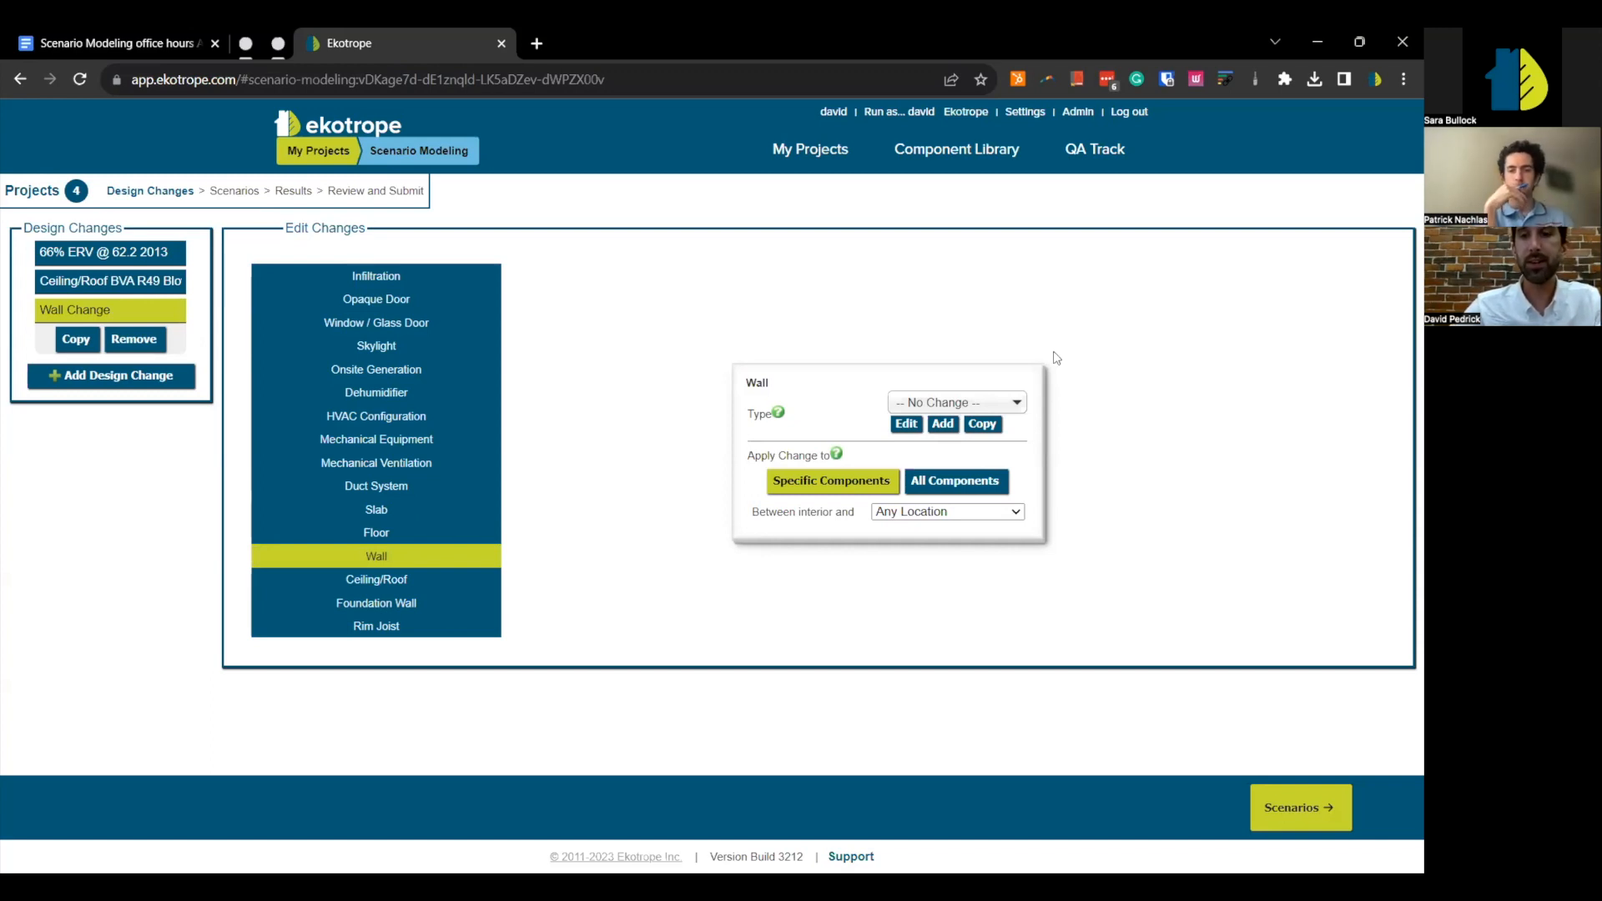
click(1014, 404)
scroll(1033, 555, down, 10)
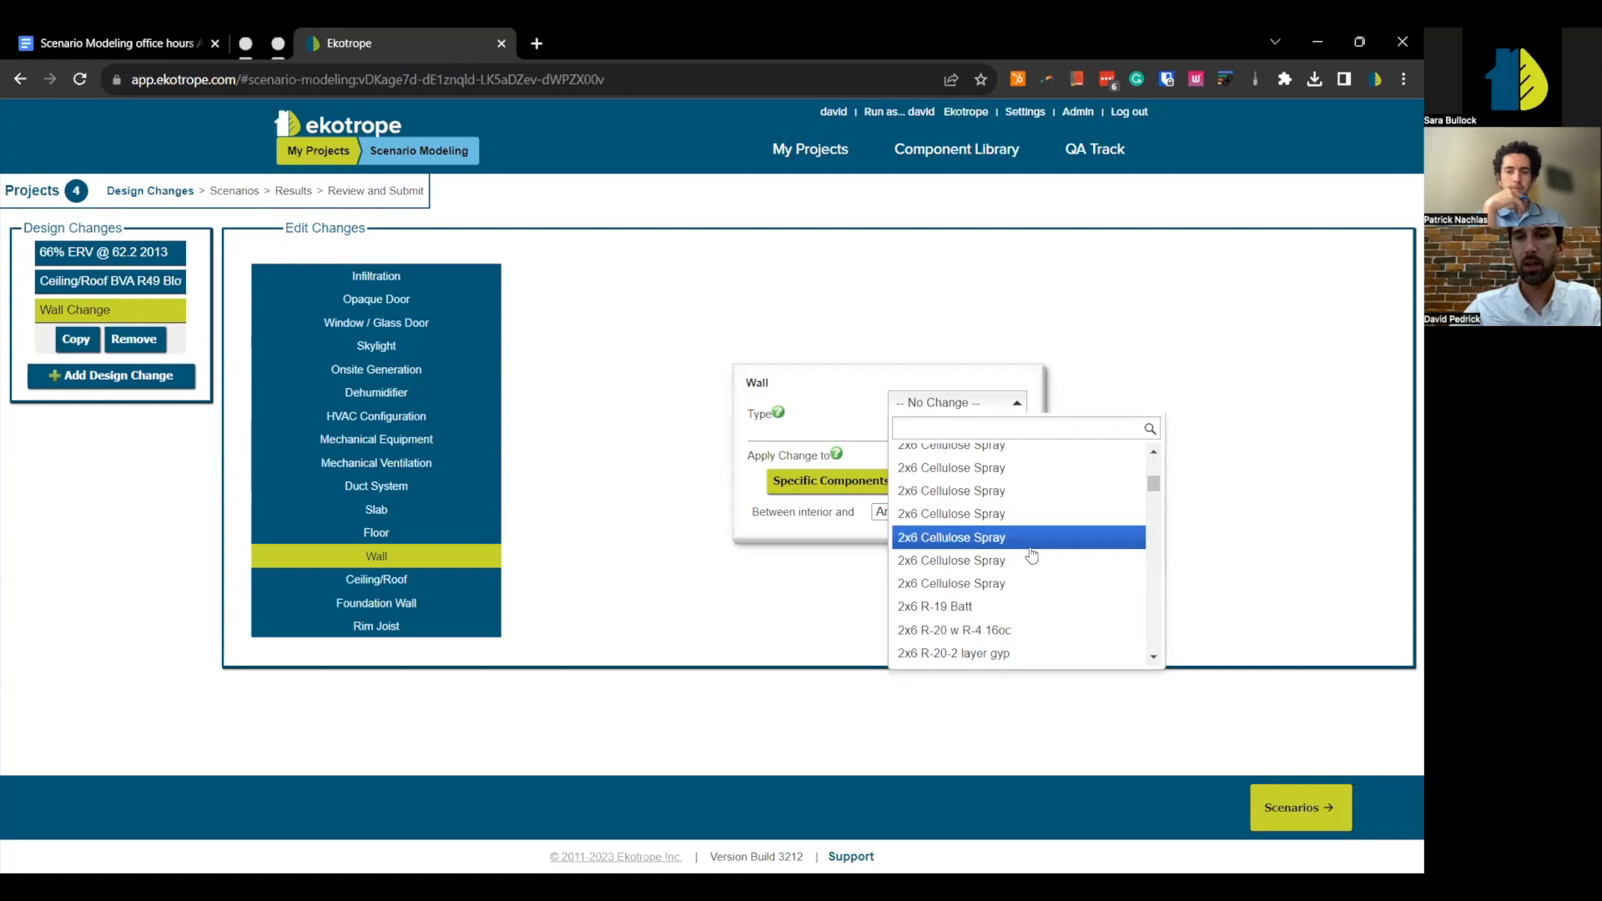
scroll(1032, 555, down, 2)
scroll(1032, 555, up, 2)
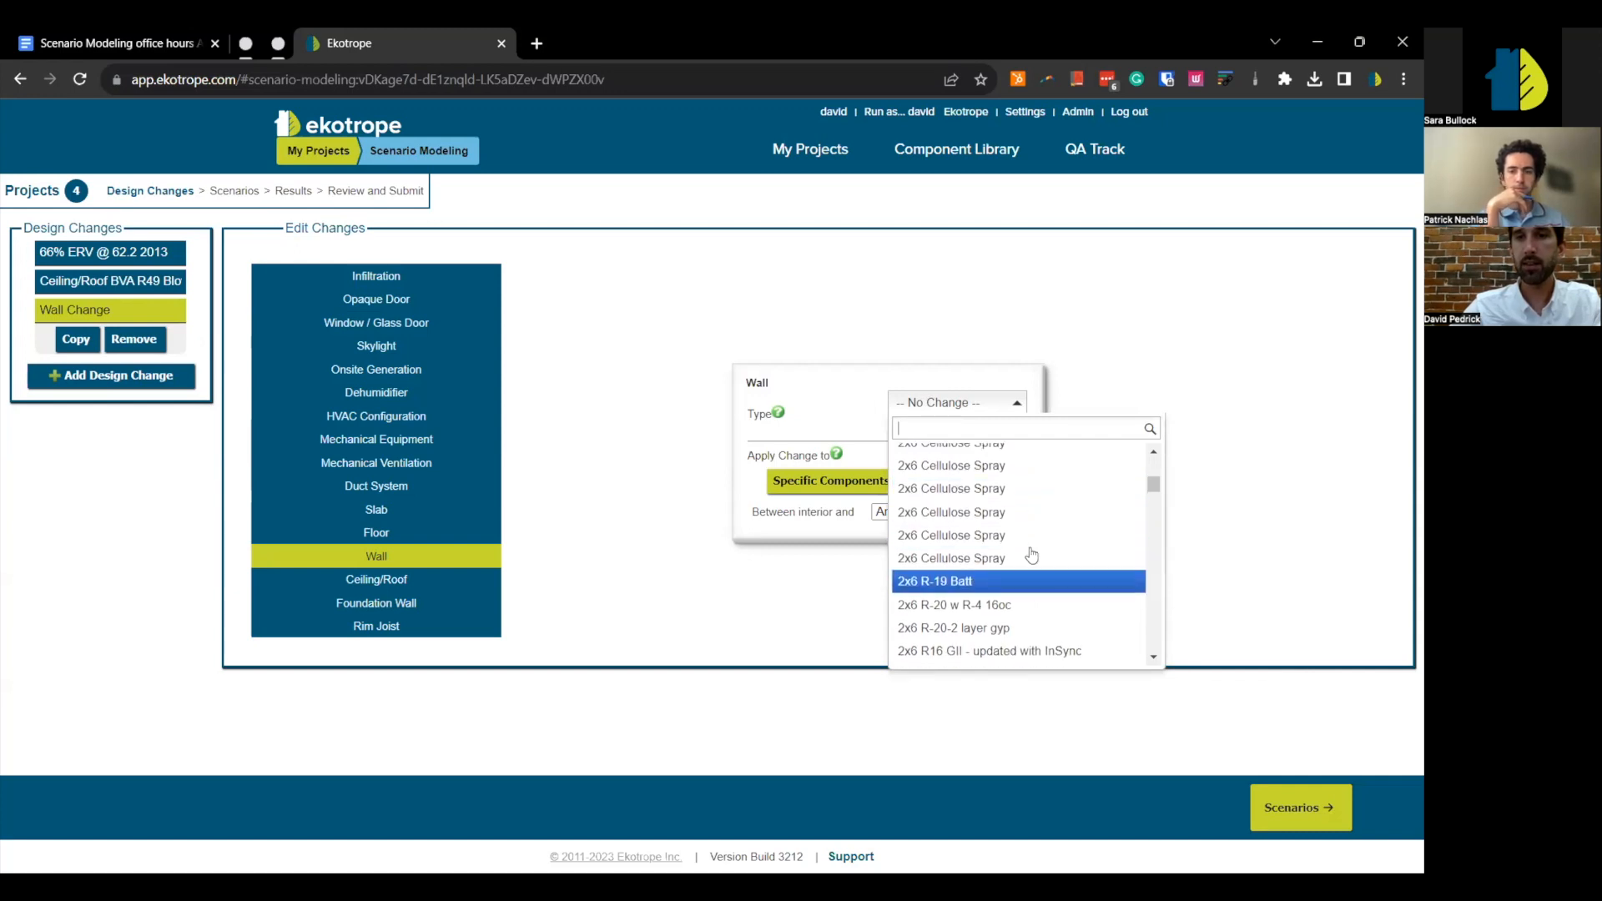
scroll(1032, 555, up, 2)
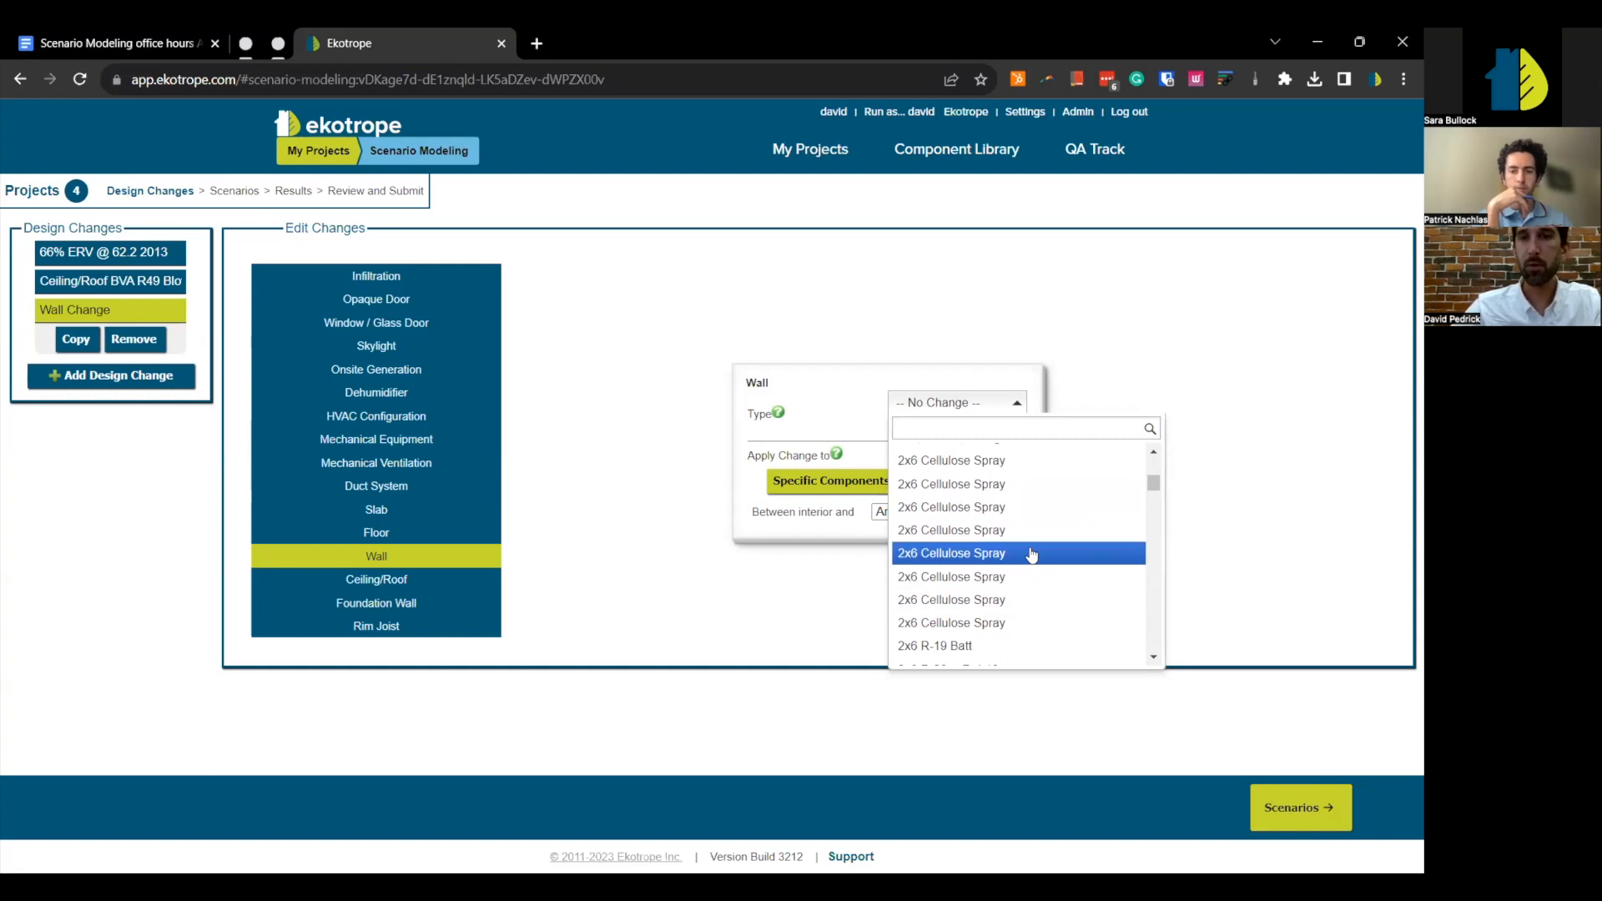
scroll(1032, 554, down, 3)
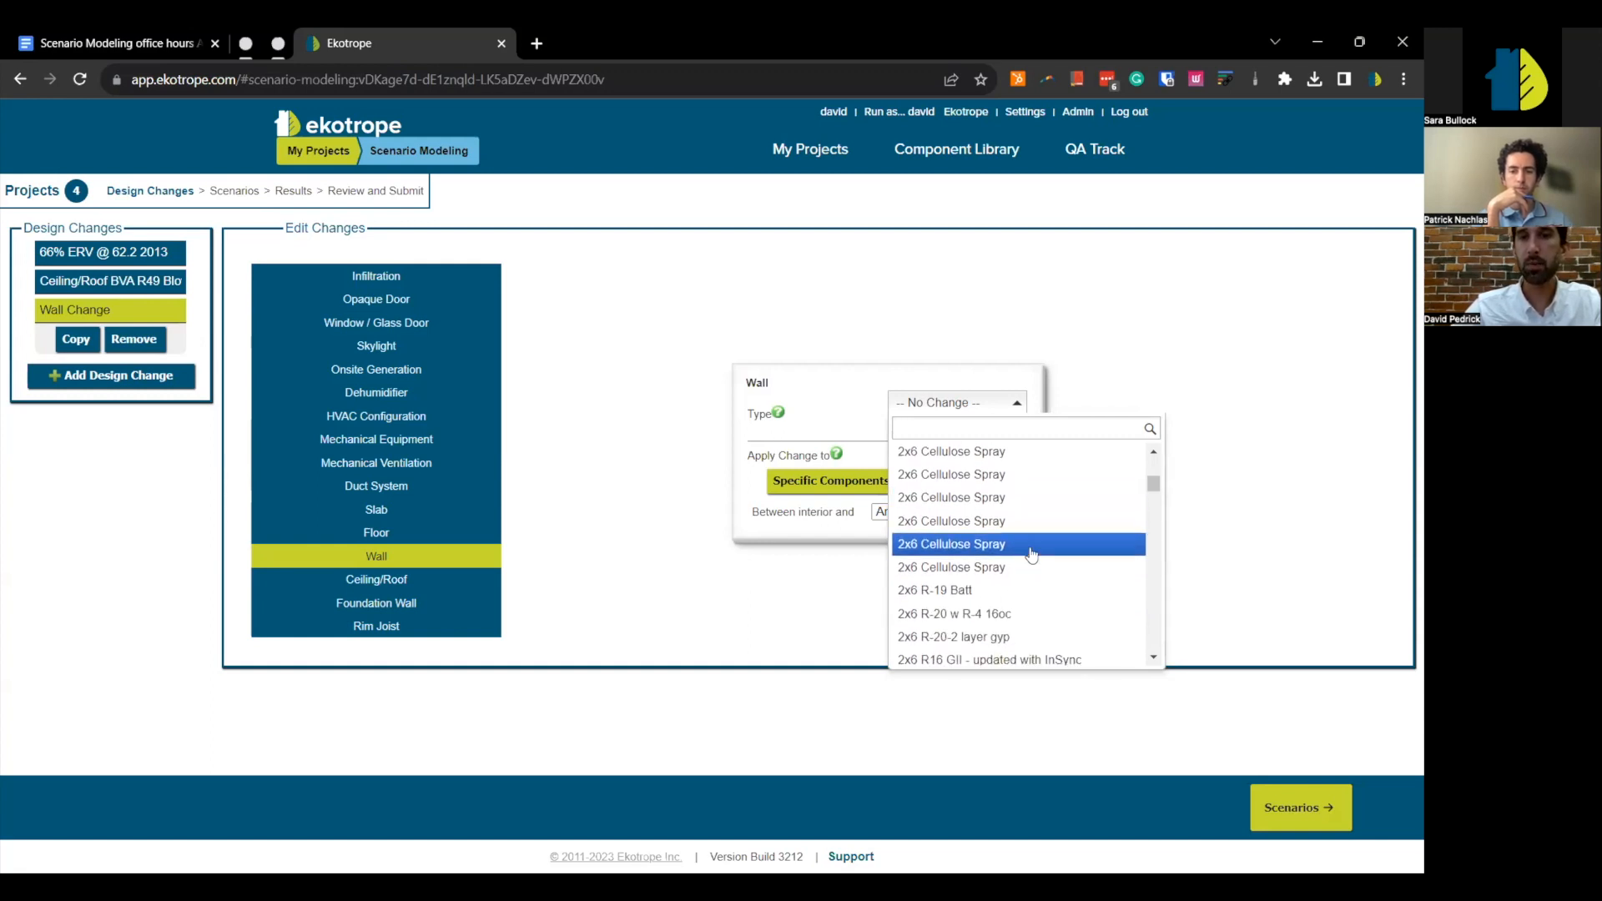
right_click(1044, 602)
click(983, 446)
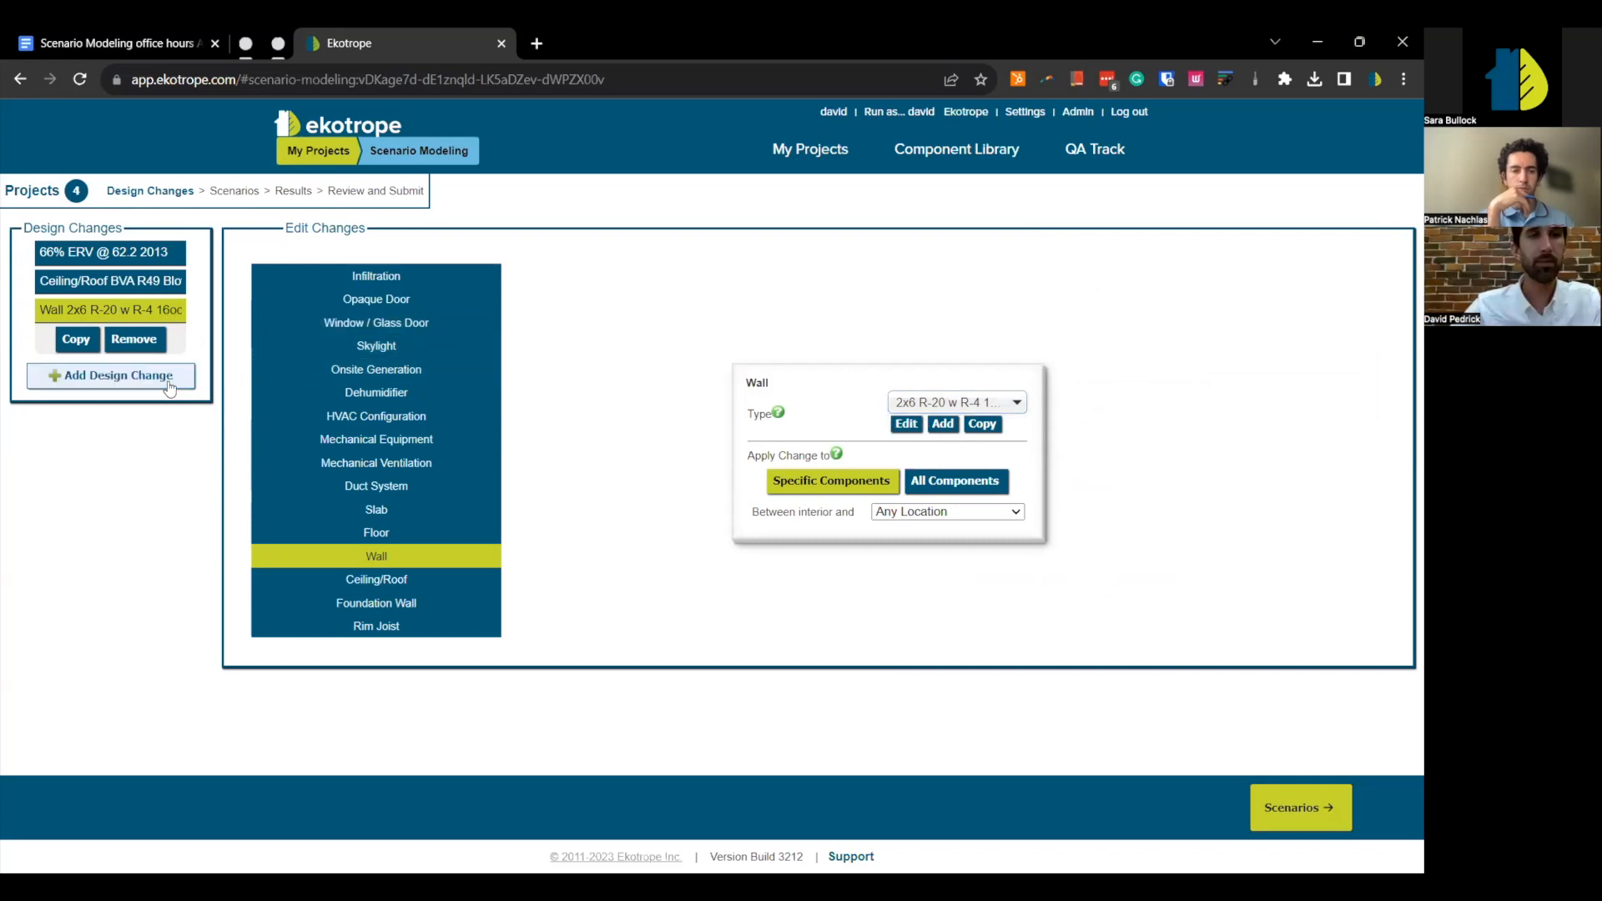
click(979, 515)
click(974, 545)
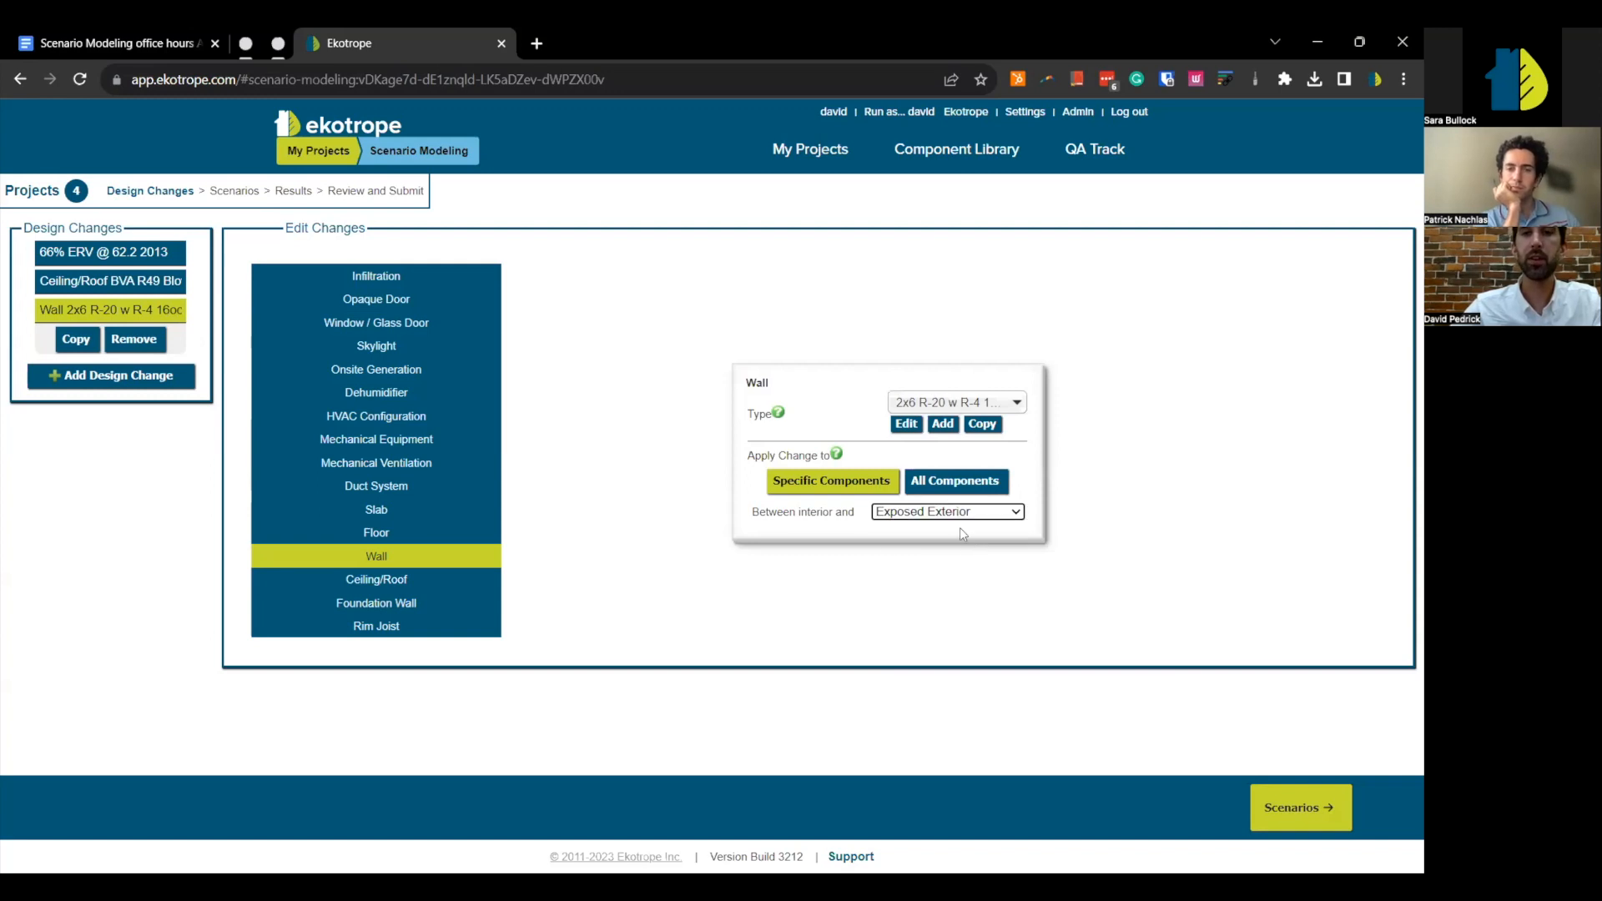
- Check the location choices for the wall change and keep it between interior and Exposed Exterior
right_click(957, 518)
click(927, 517)
click(923, 516)
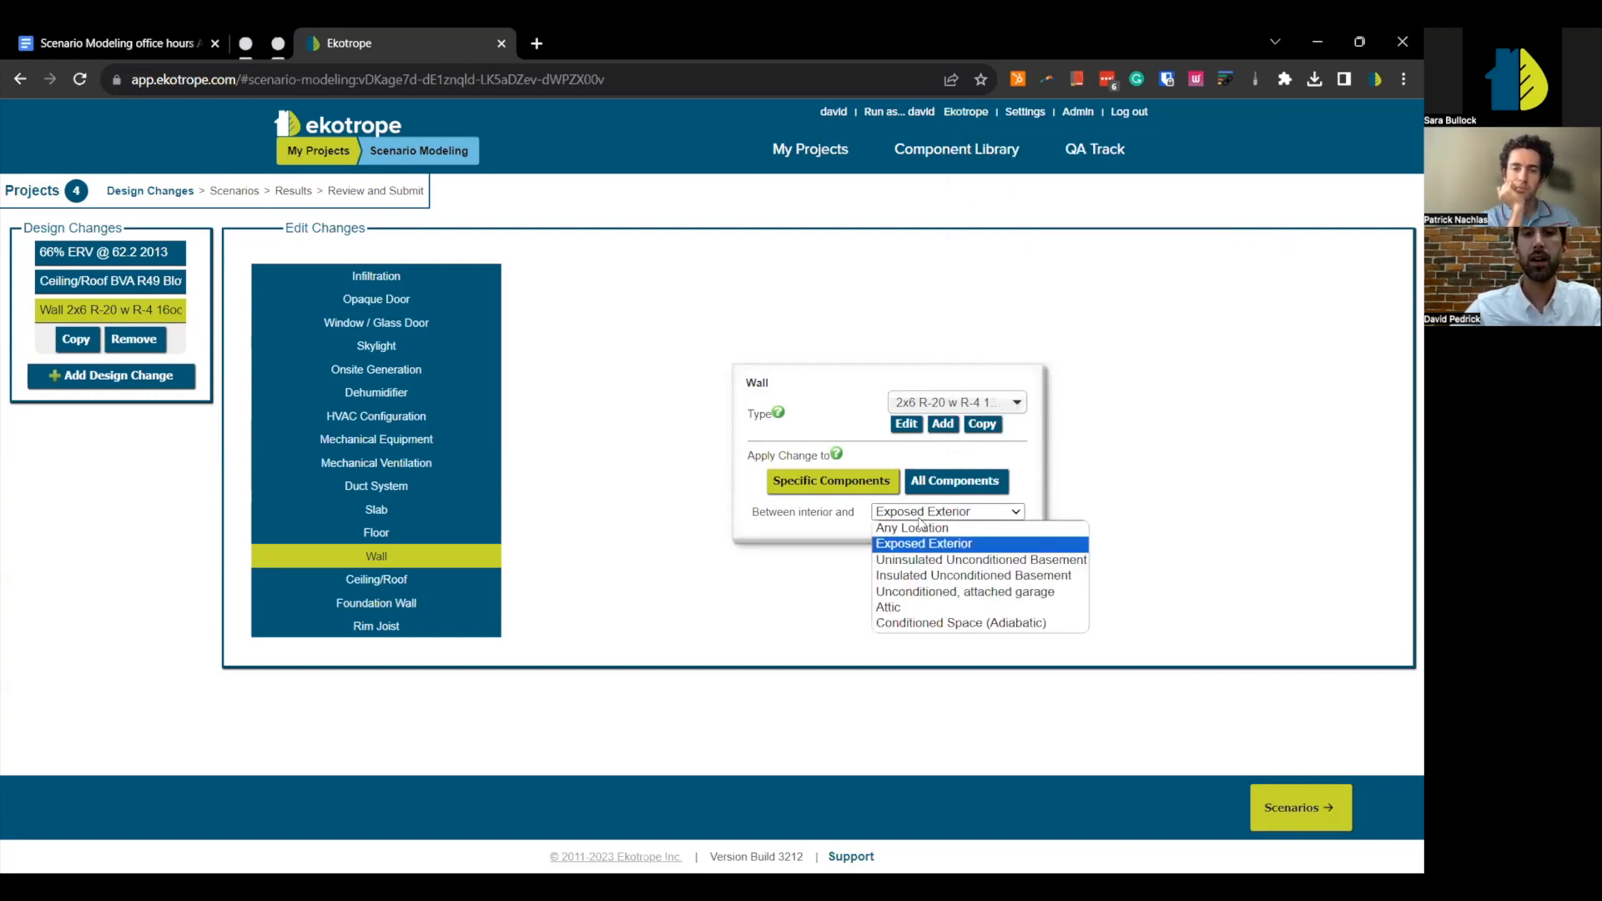
click(930, 545)
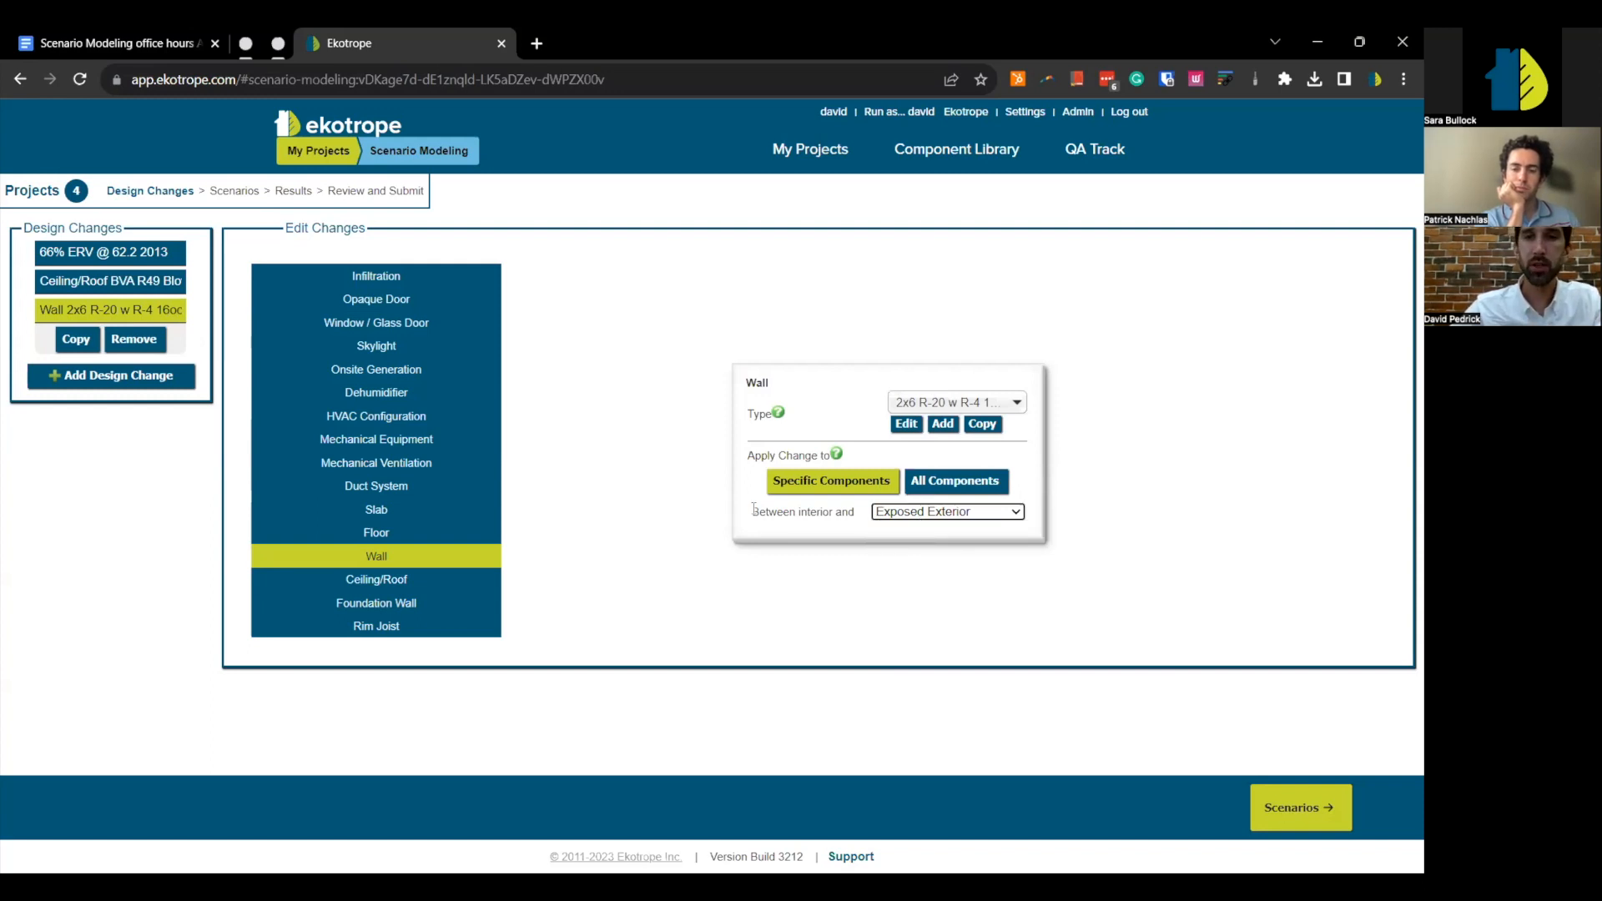
- Add a Mechanical Equipment design change with an equipment modification of type Air Source Heat Pump
click(138, 380)
click(418, 444)
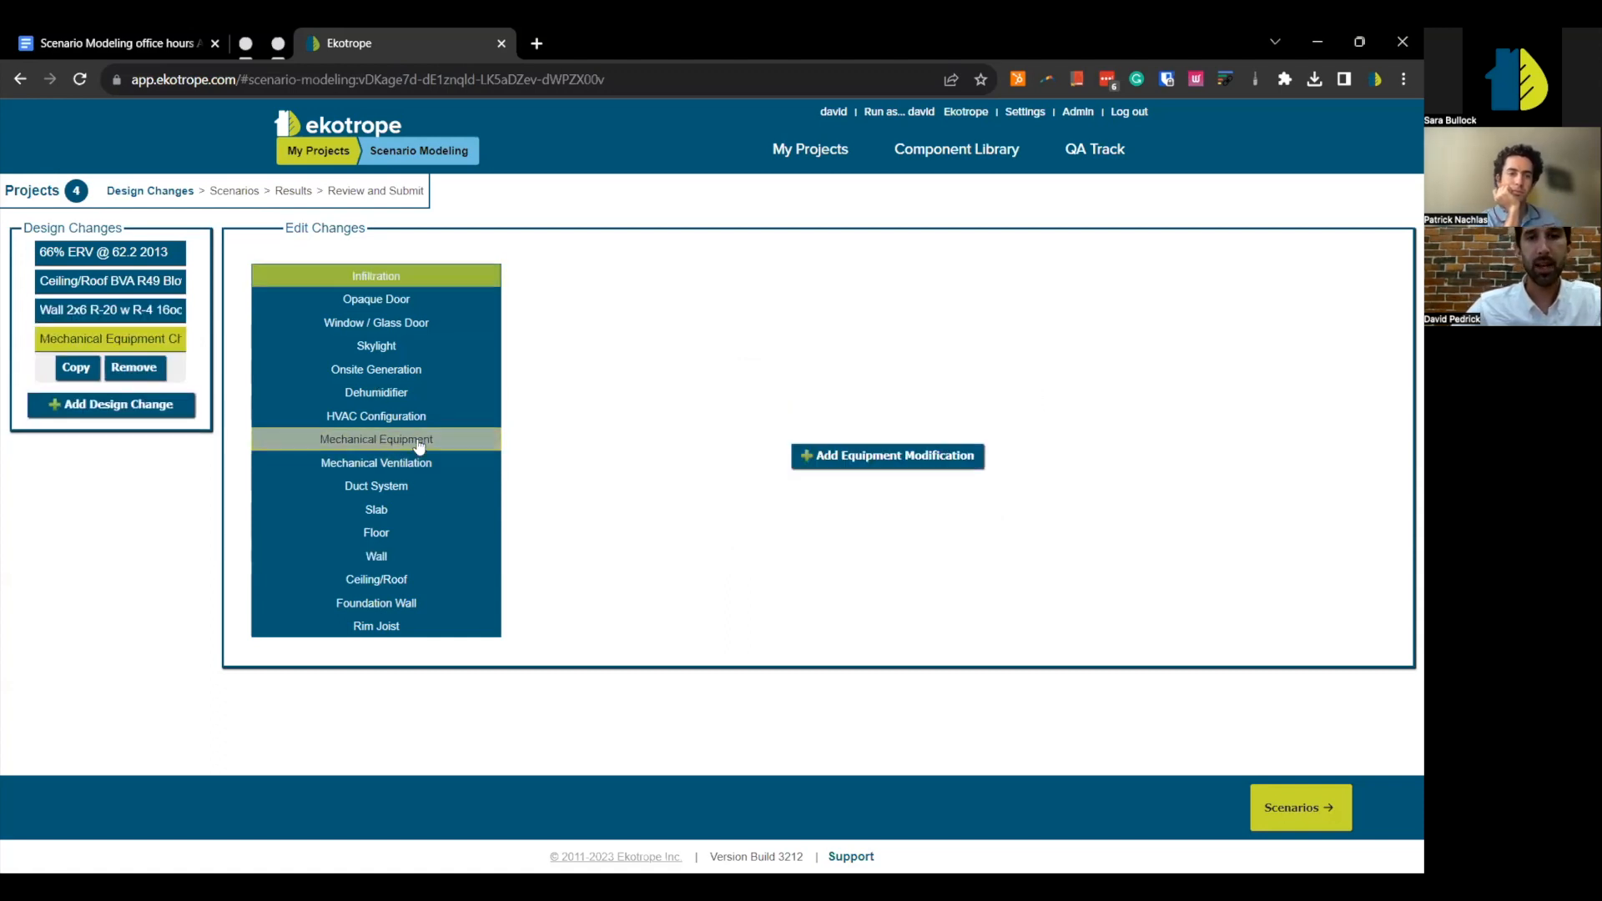
click(889, 466)
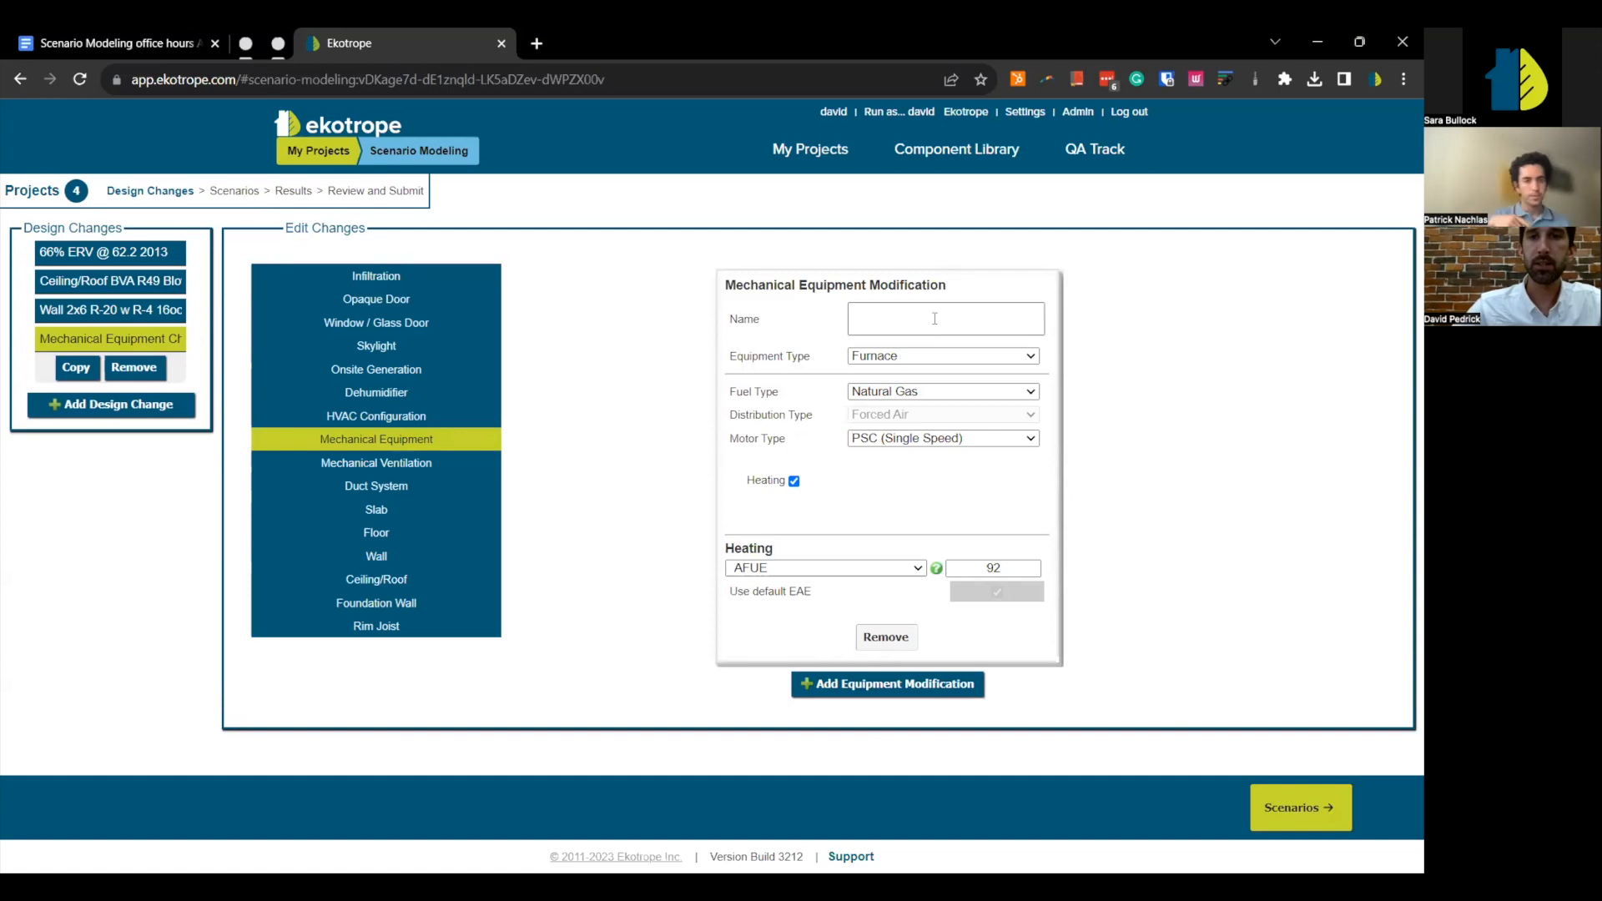
click(921, 357)
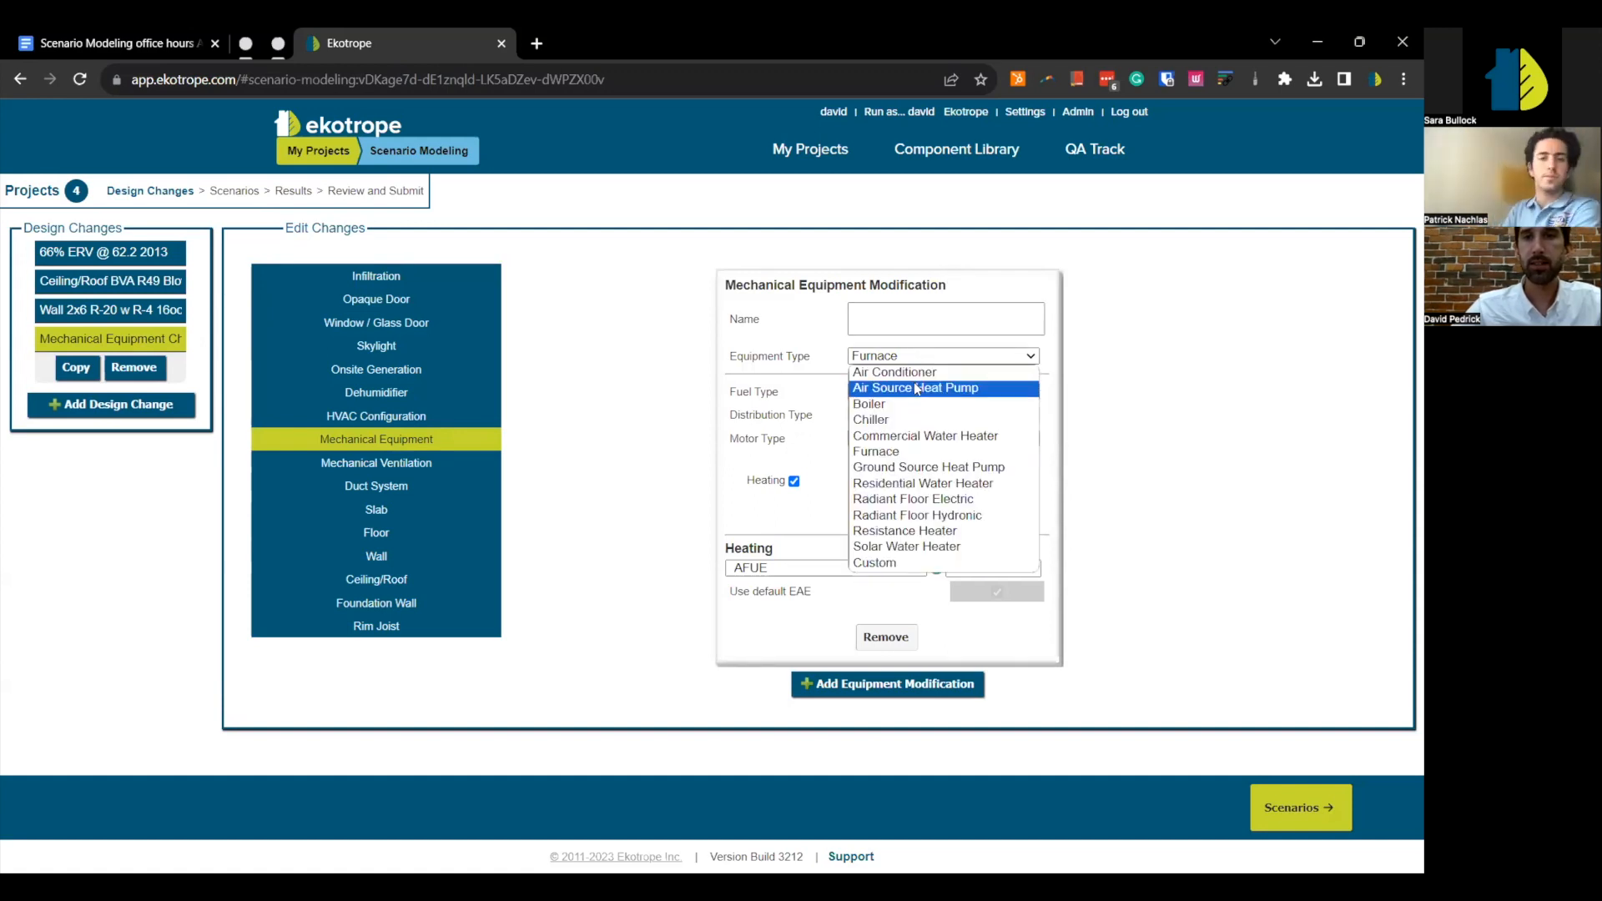
click(918, 387)
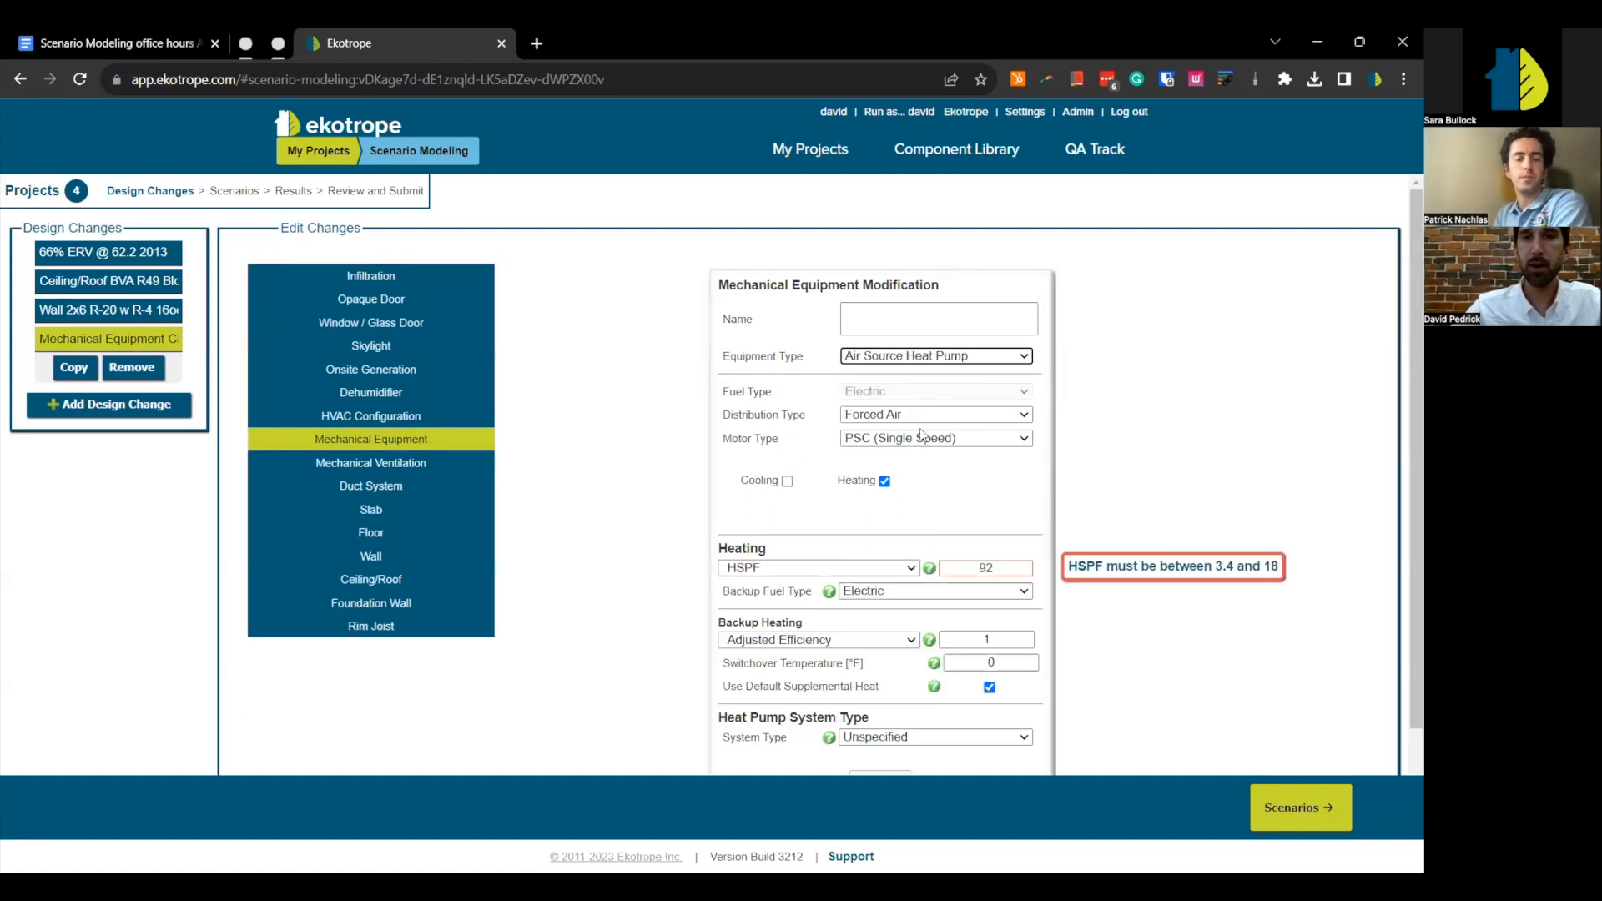
- Enable cooling in addition to heating for the air source heat pump modification
click(787, 482)
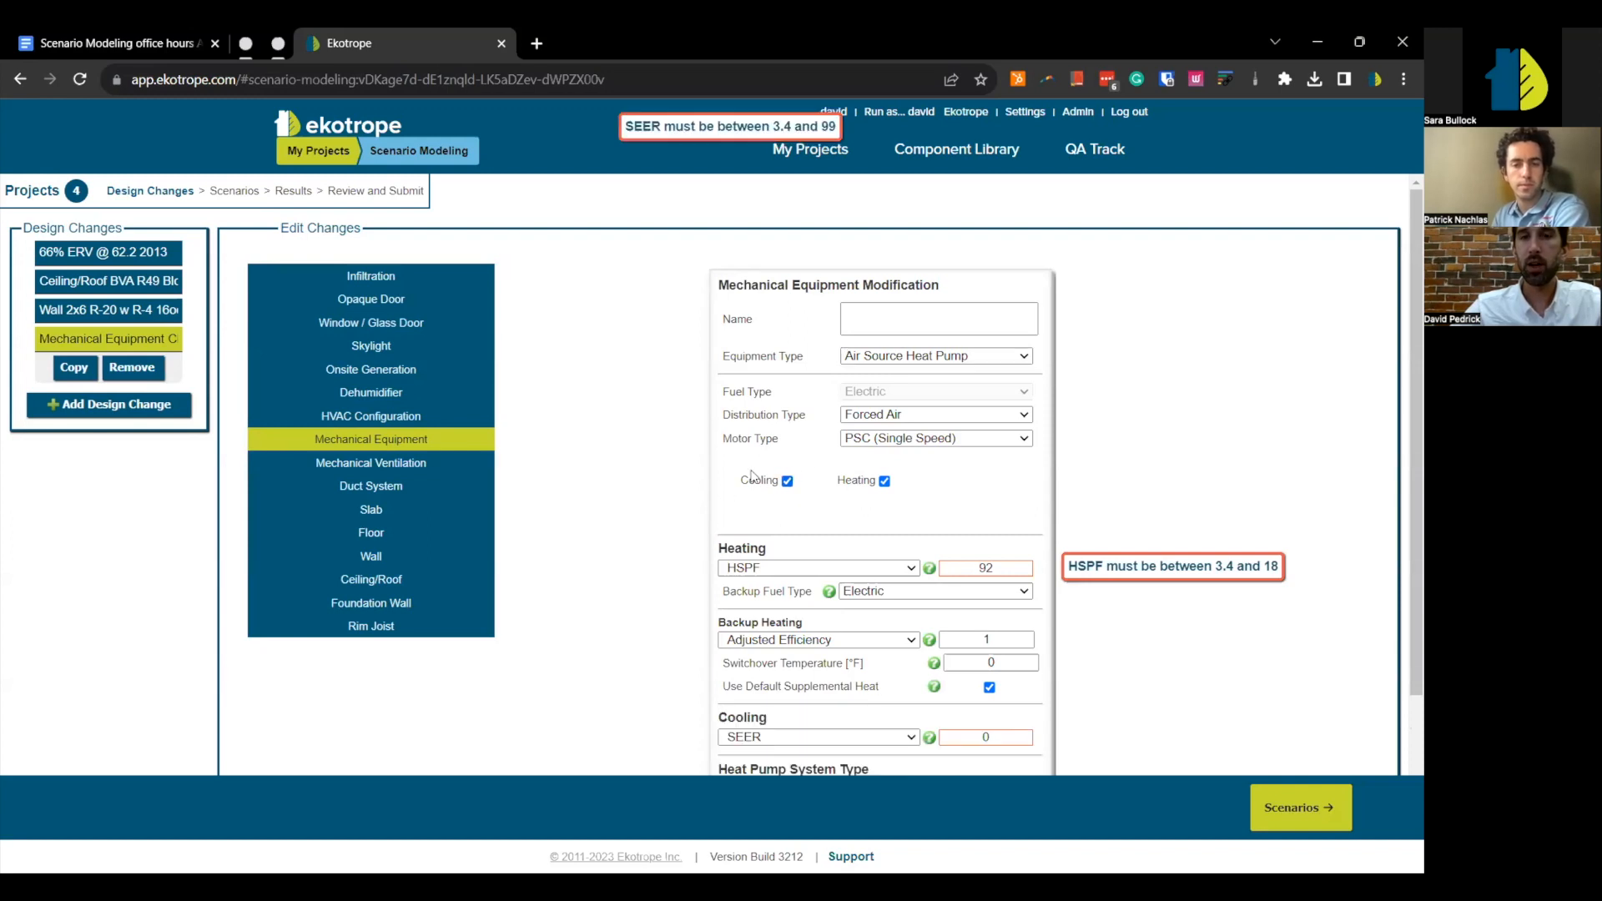
right_click(885, 485)
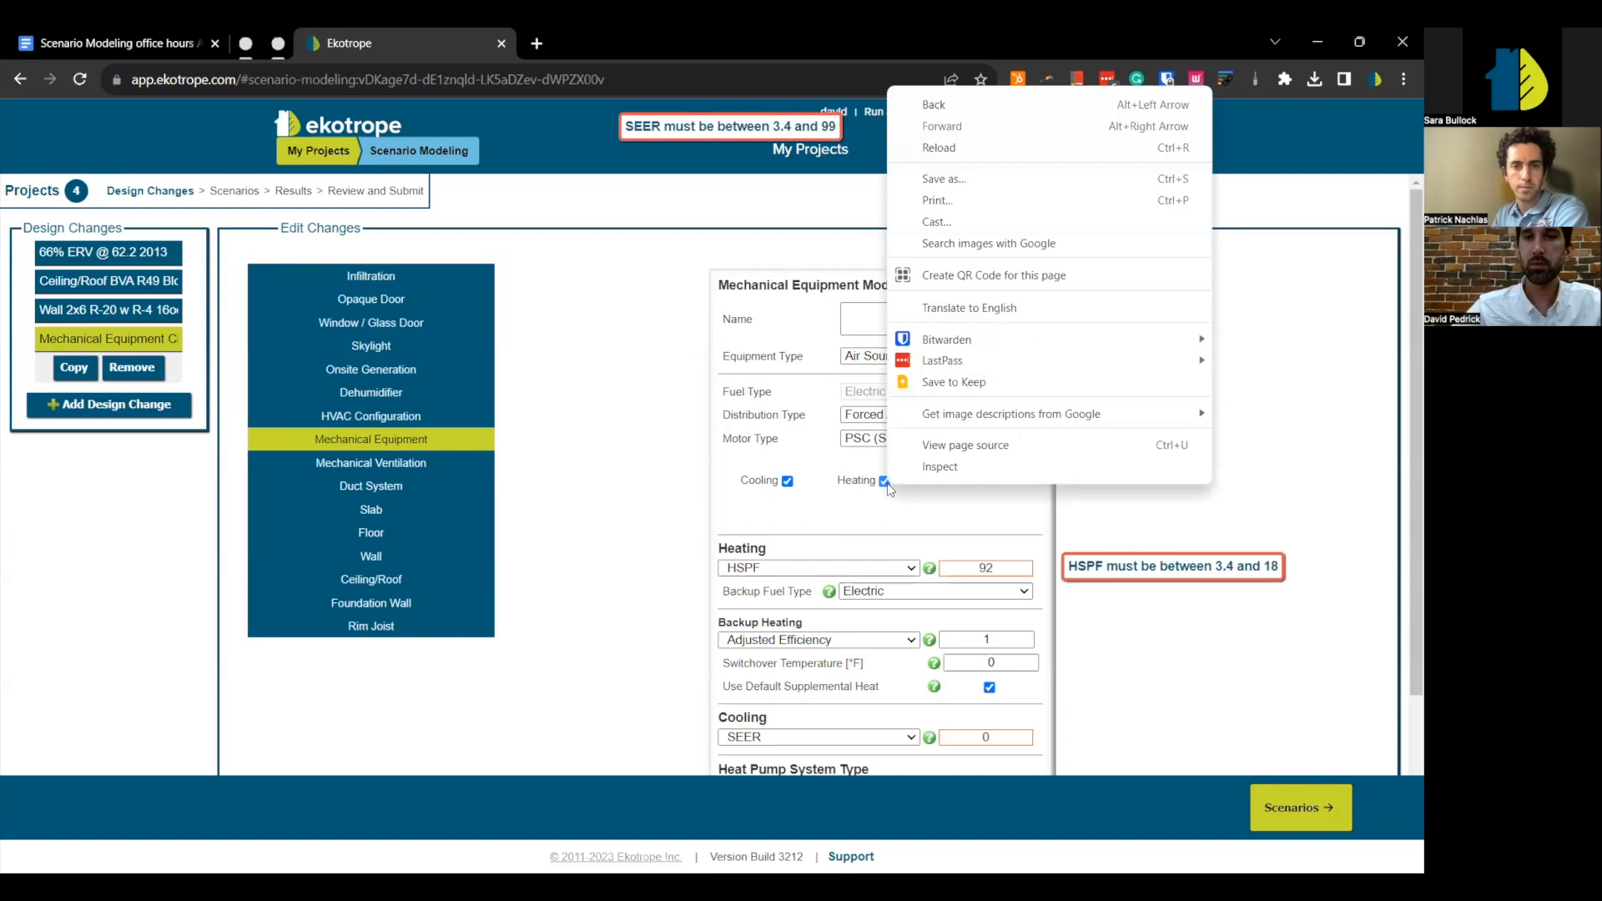
click(886, 487)
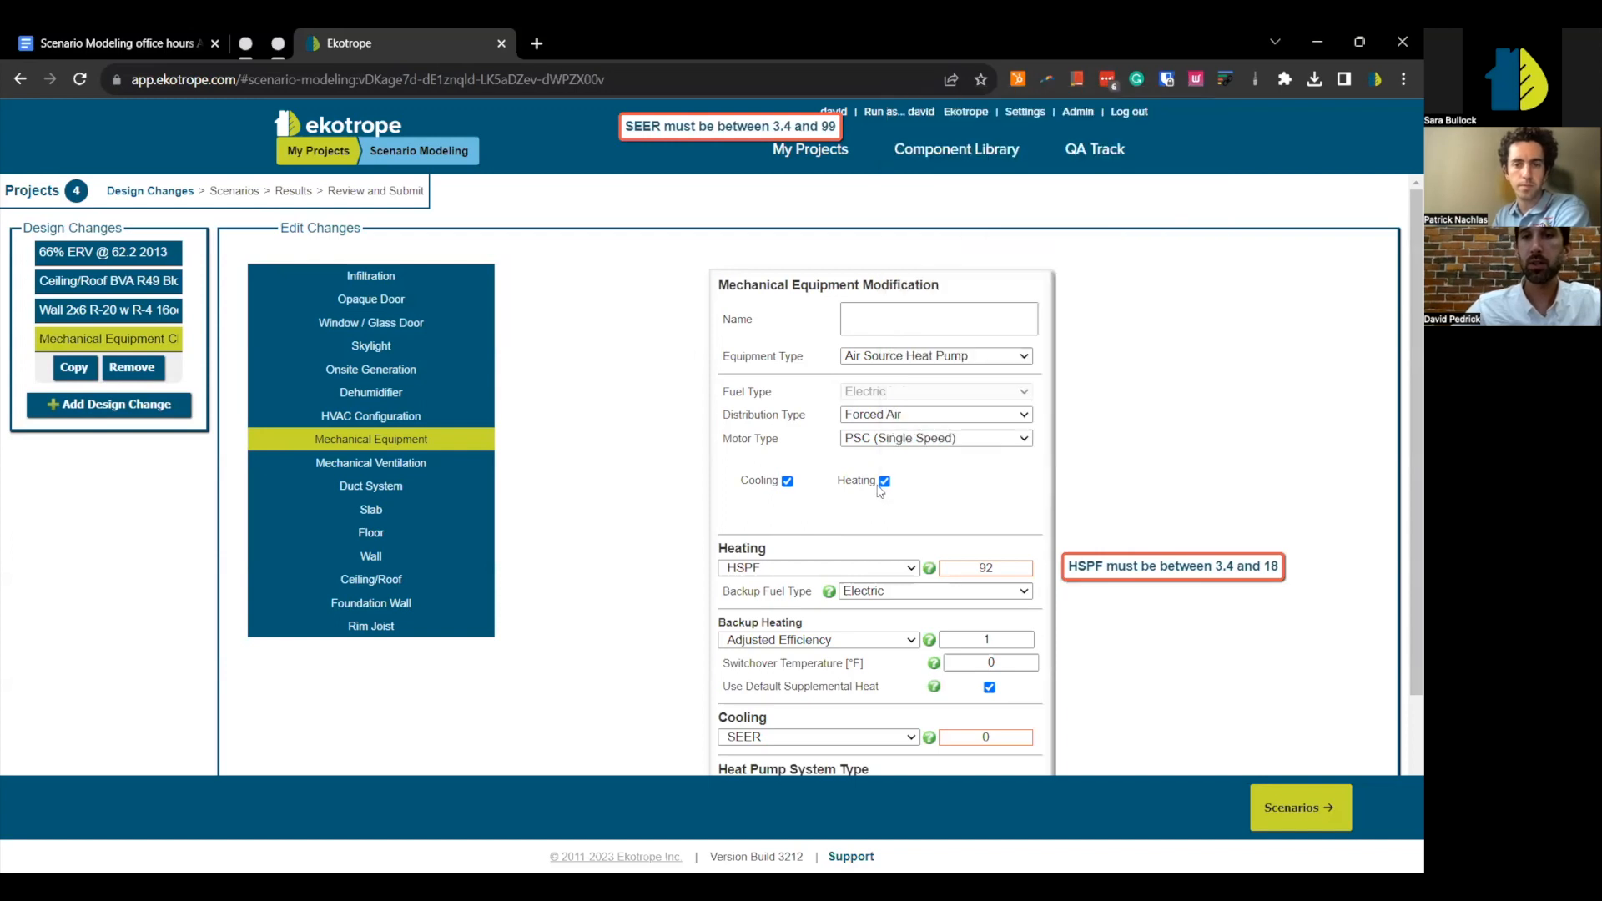
click(787, 482)
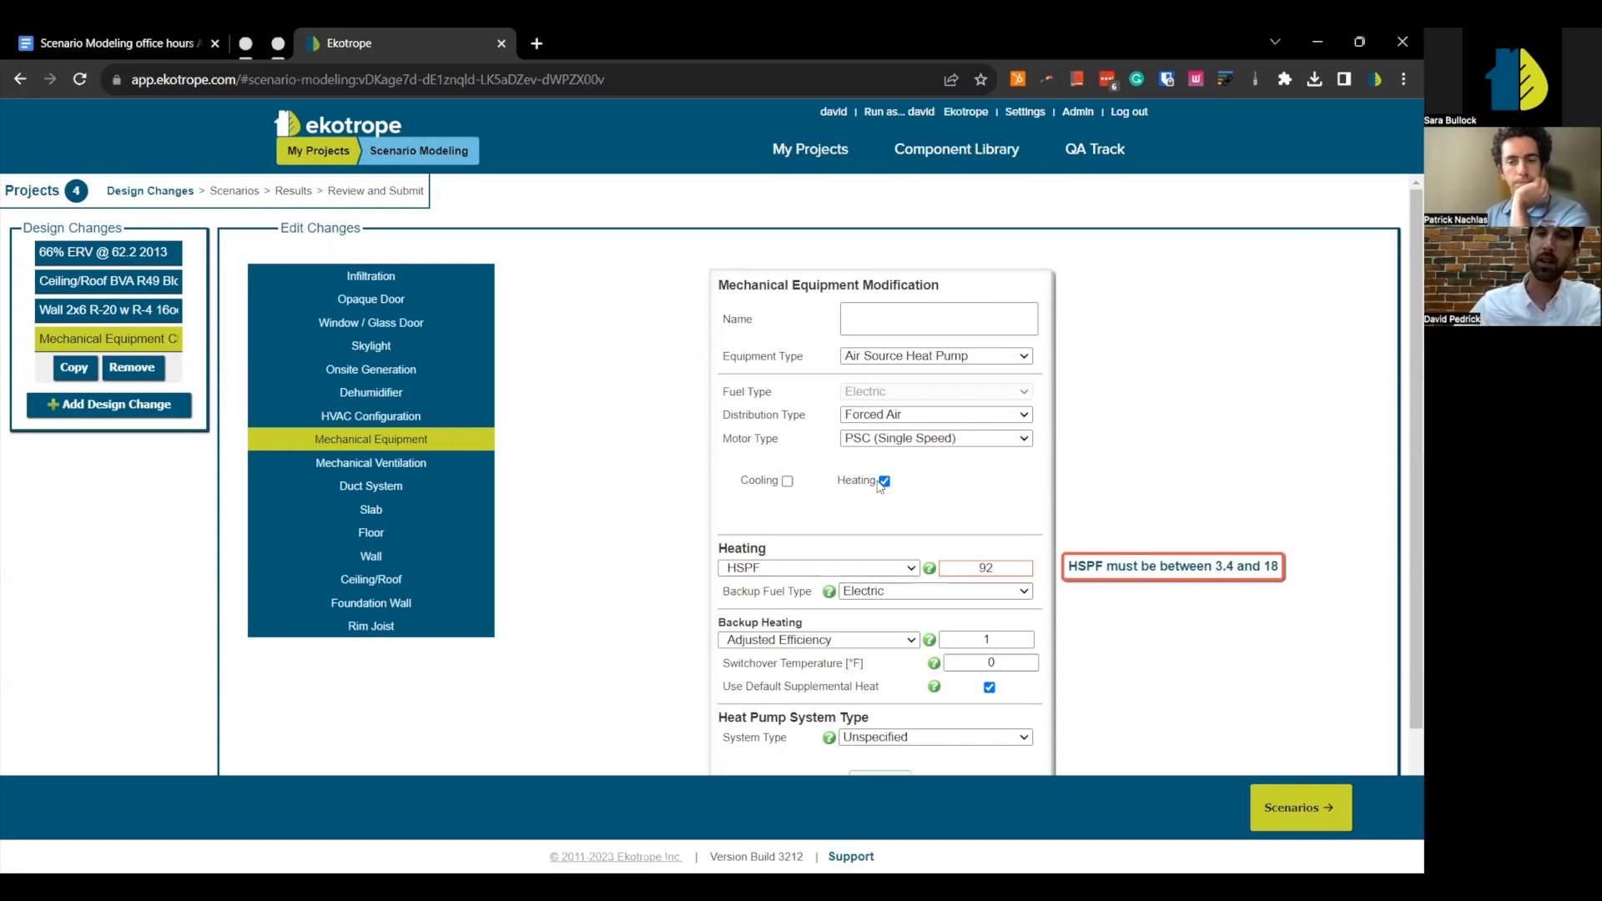
click(789, 482)
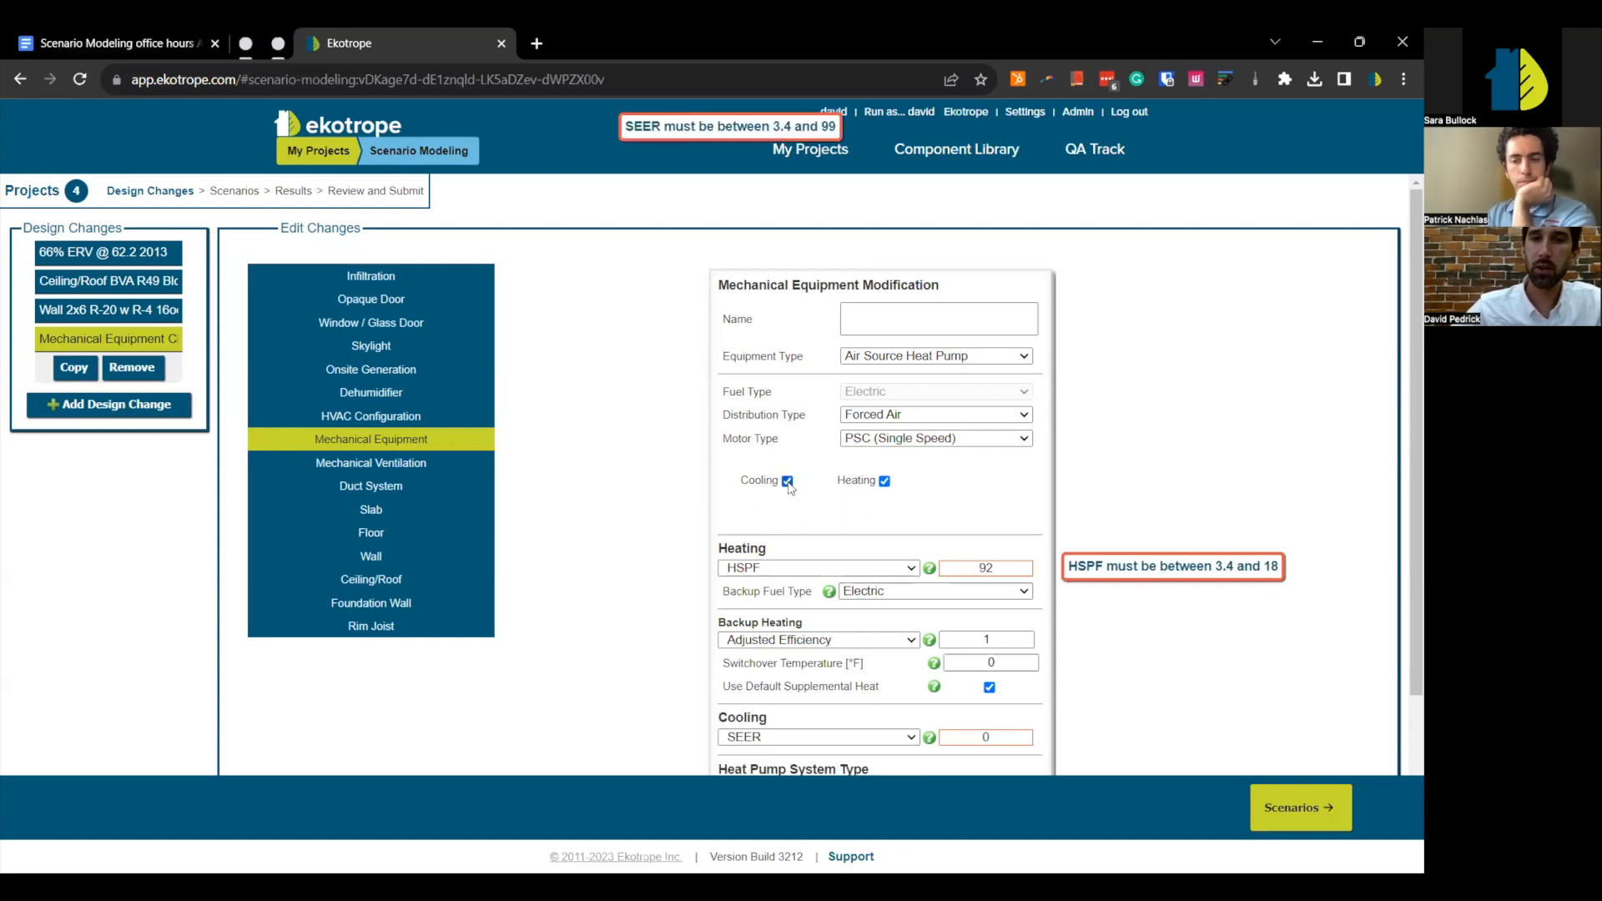
- Set the heat pump's heating efficiency to 9 HSPF and its cooling efficiency to 15 SEER
scroll(789, 484, down, 3)
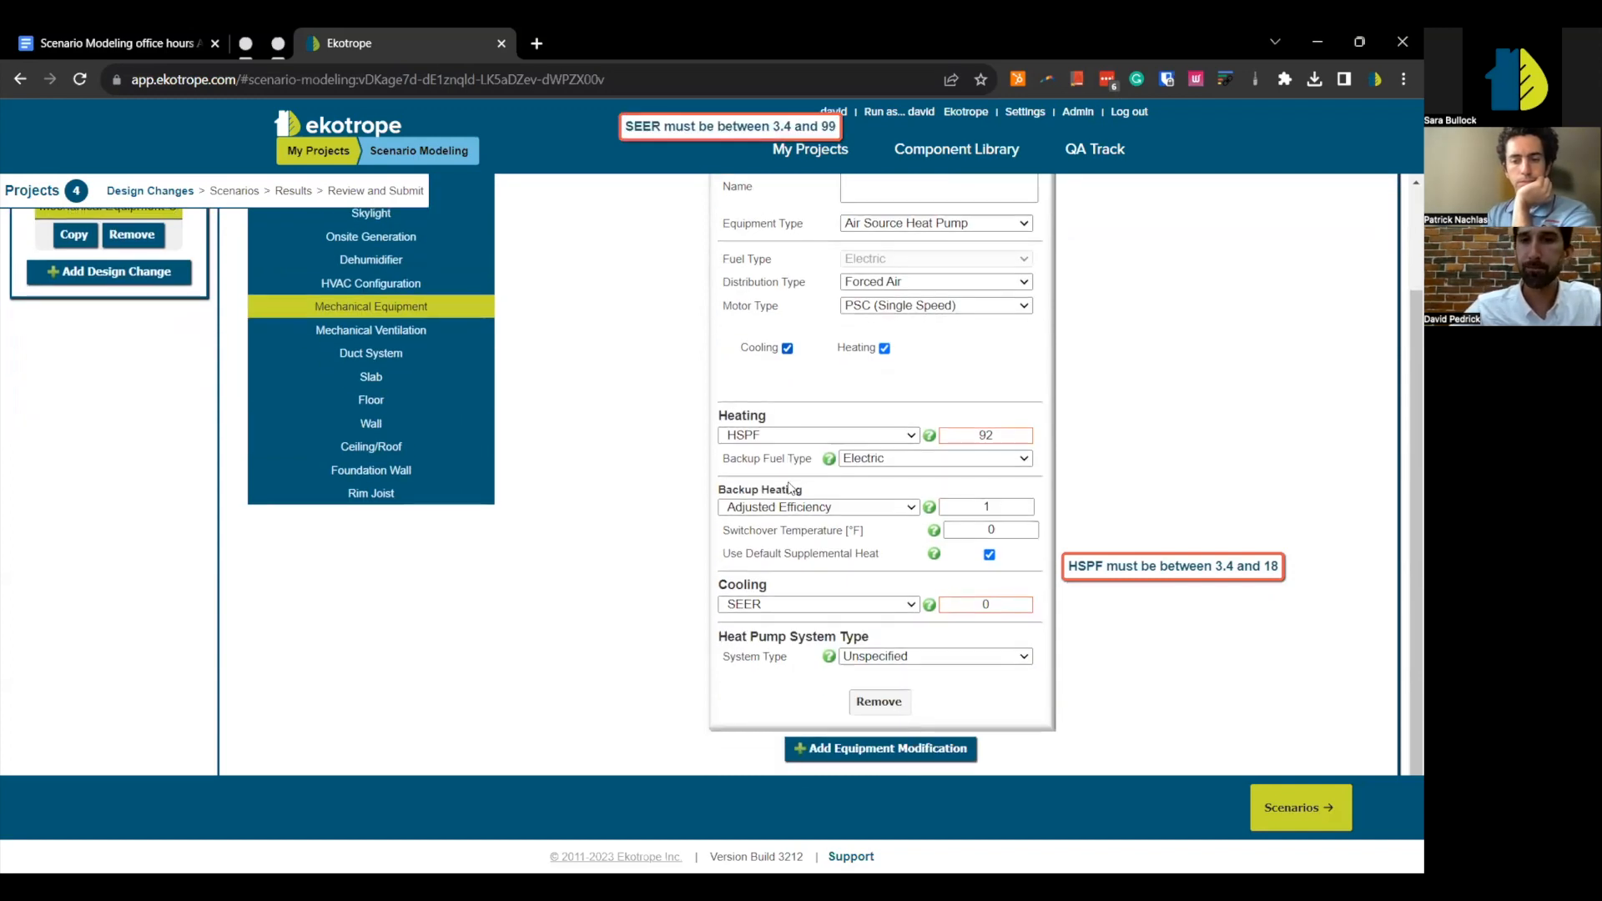
click(864, 436)
click(853, 540)
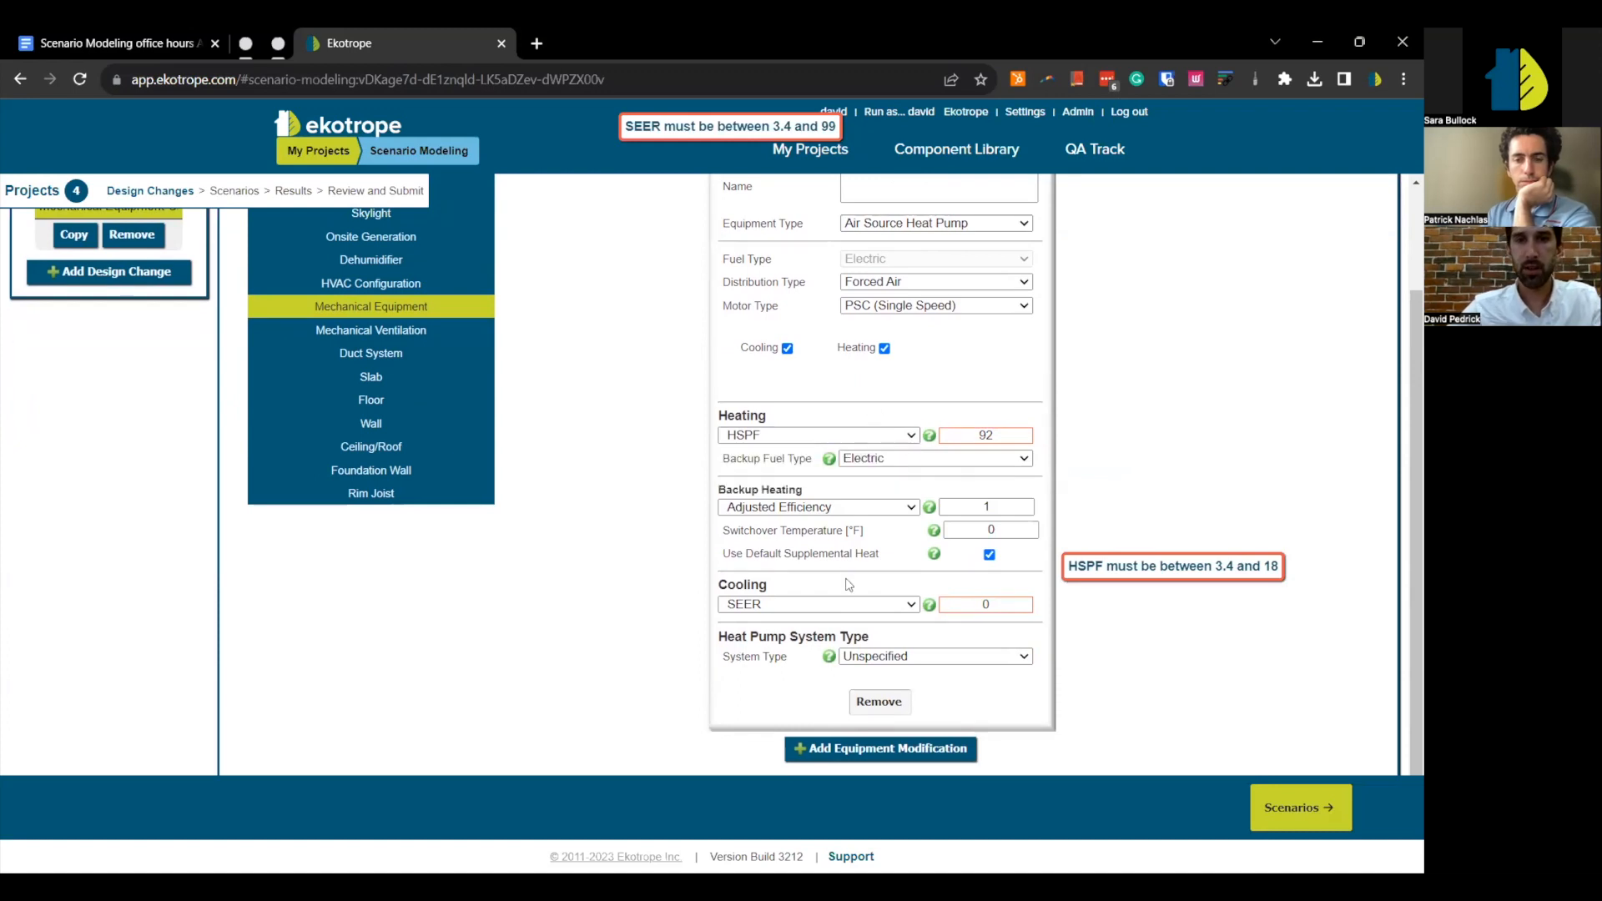
click(855, 607)
click(855, 620)
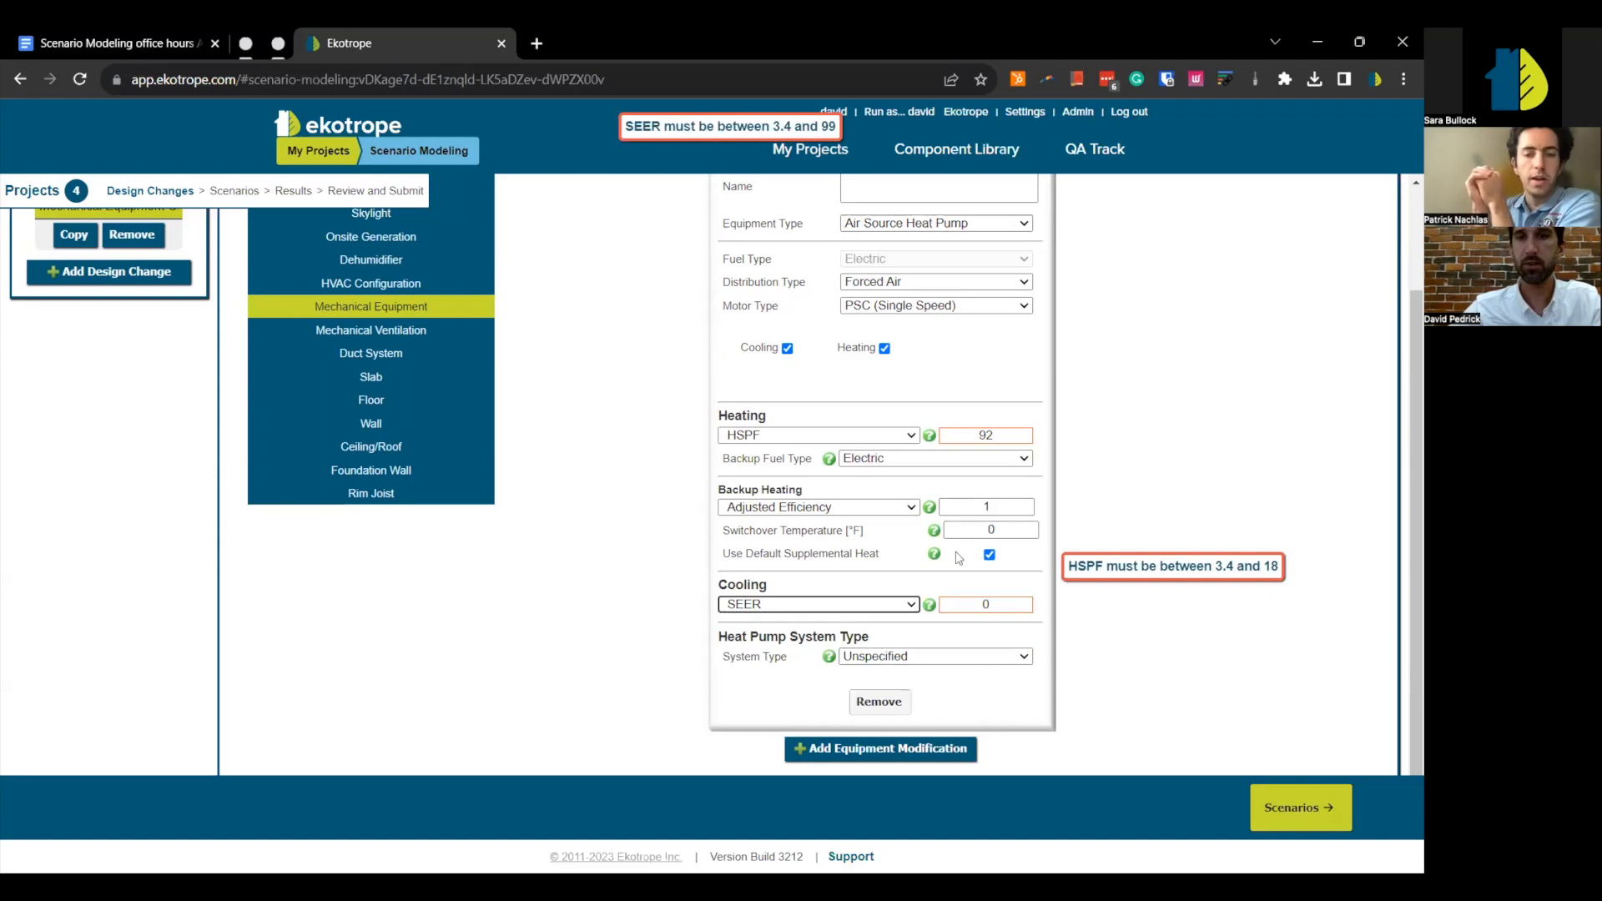
double_click(968, 434)
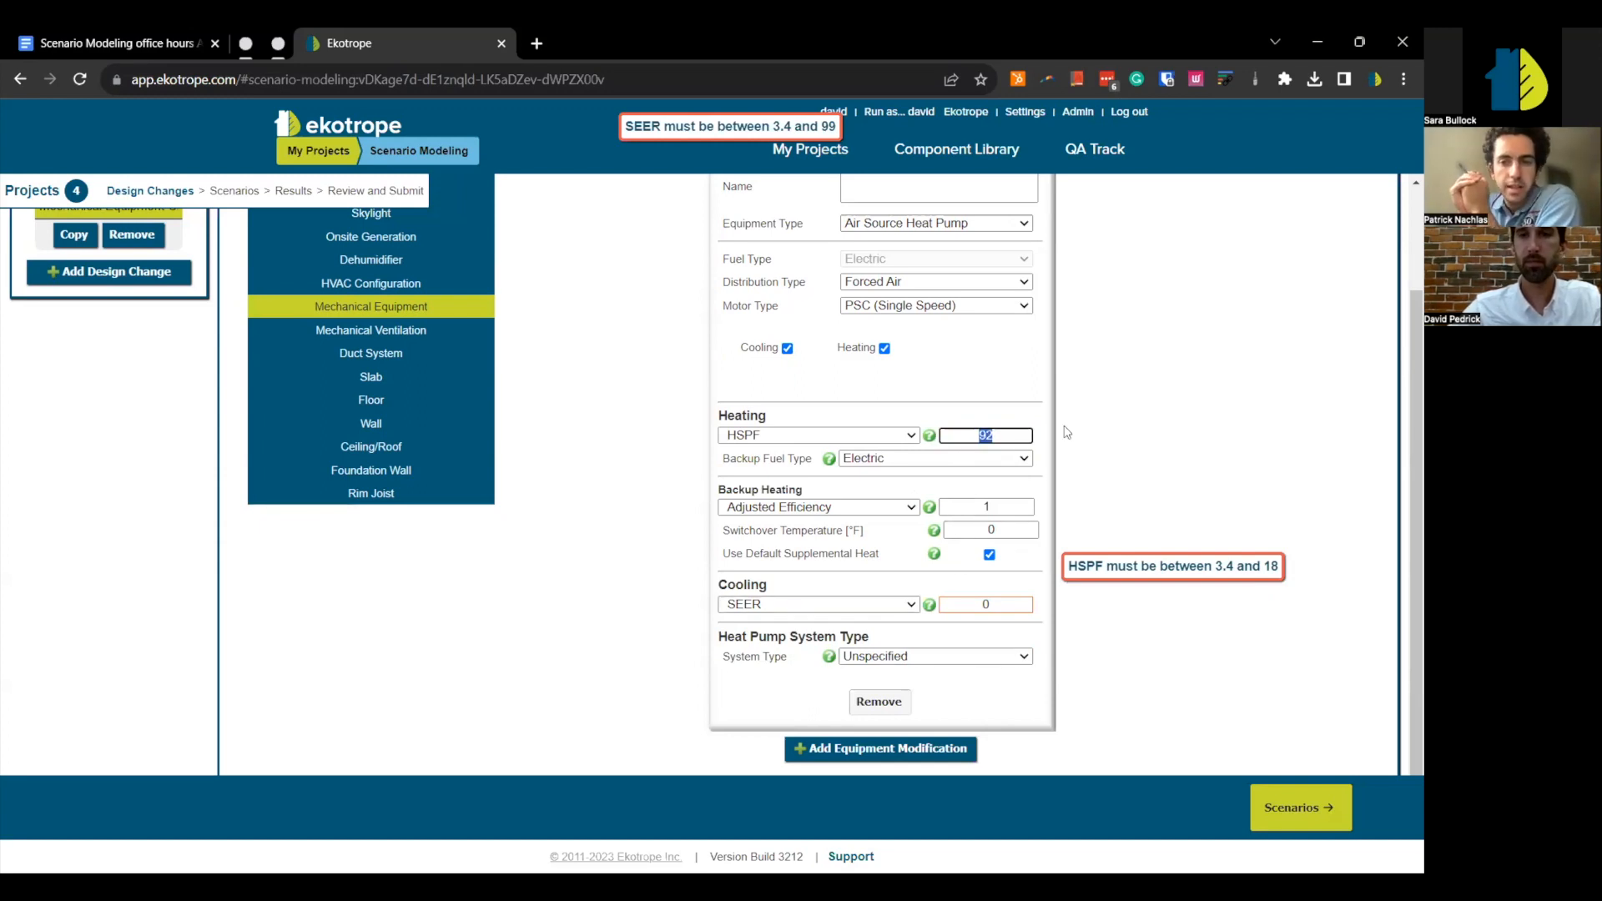
text(9)
click(1066, 433)
double_click(1004, 610)
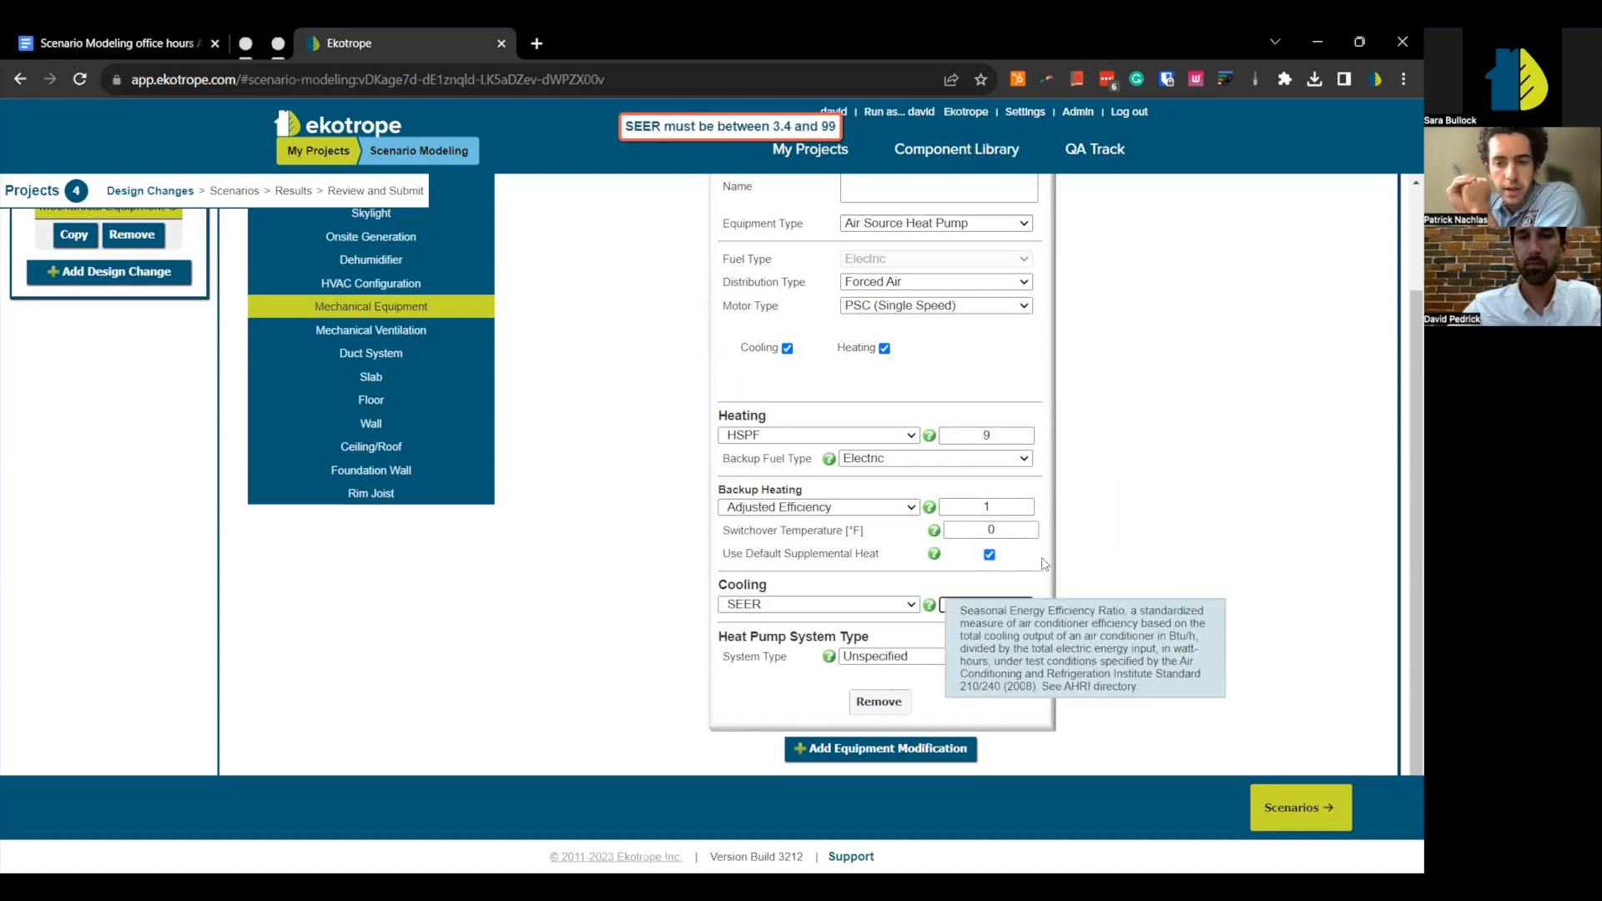
text(15)
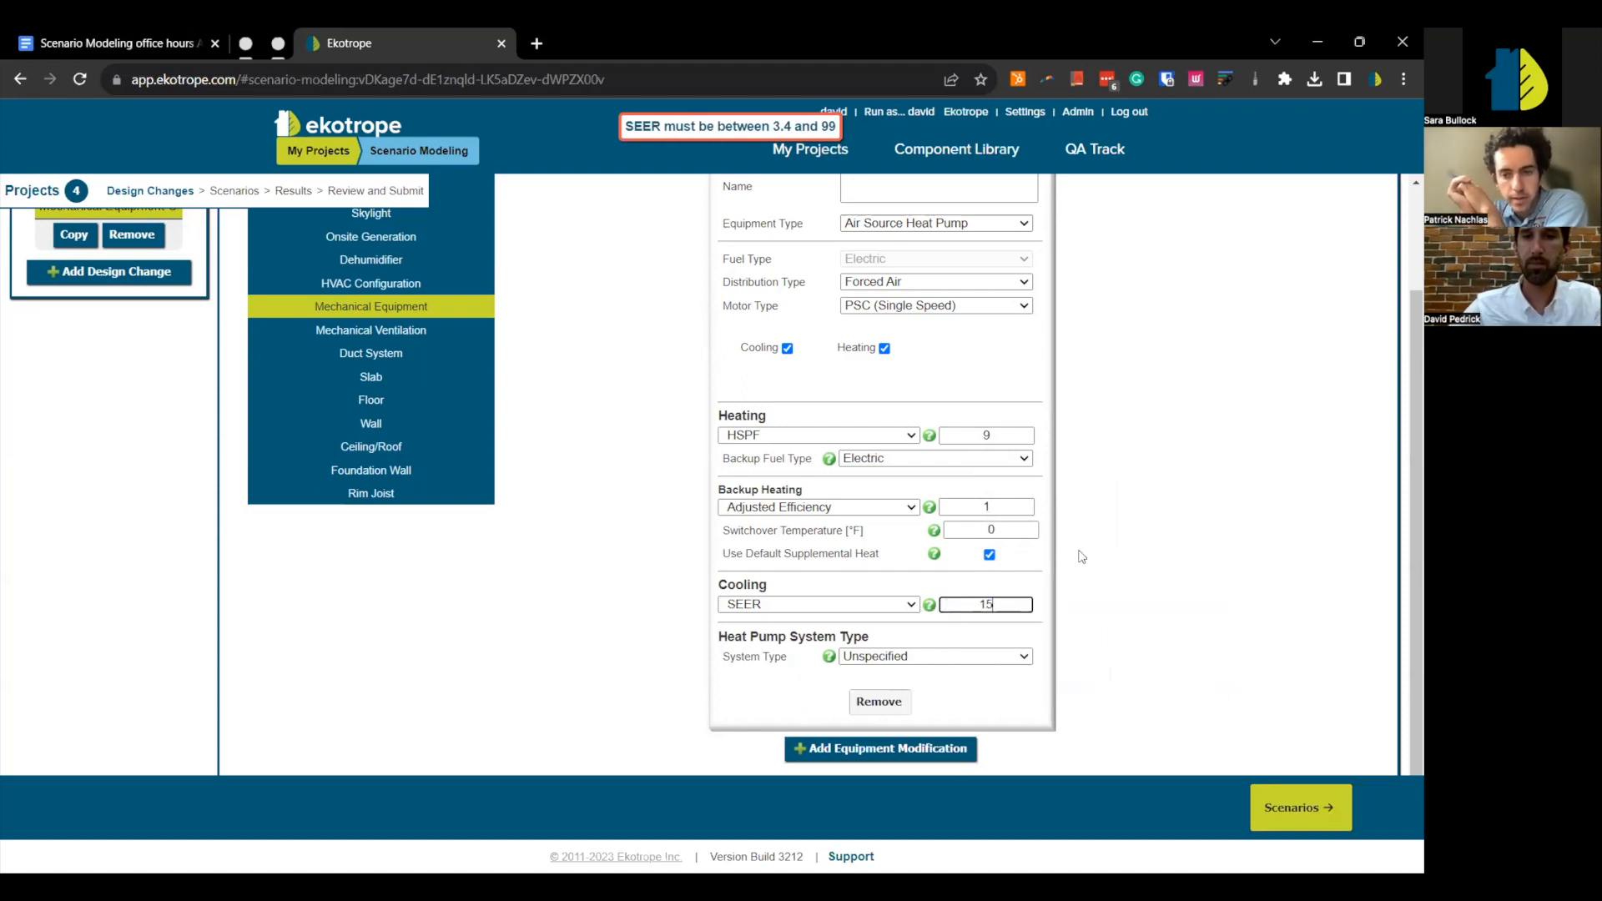
key(Tab)
- Name the heat pump equipment modification "ASHP"
scroll(1082, 557, up, 2)
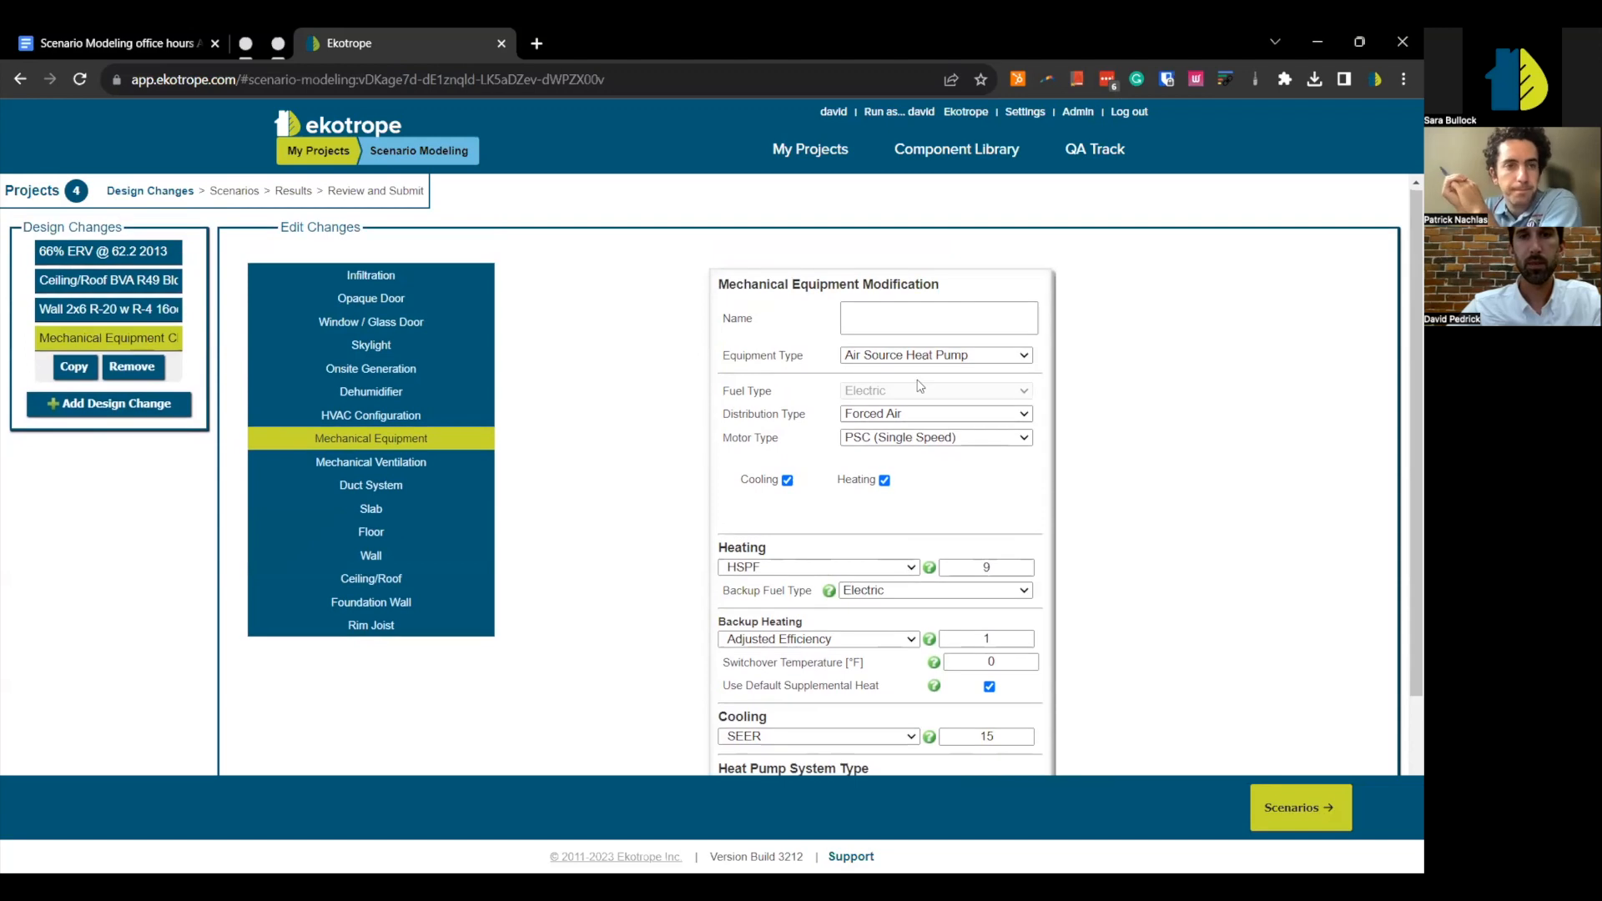
click(899, 310)
text(ASHP)
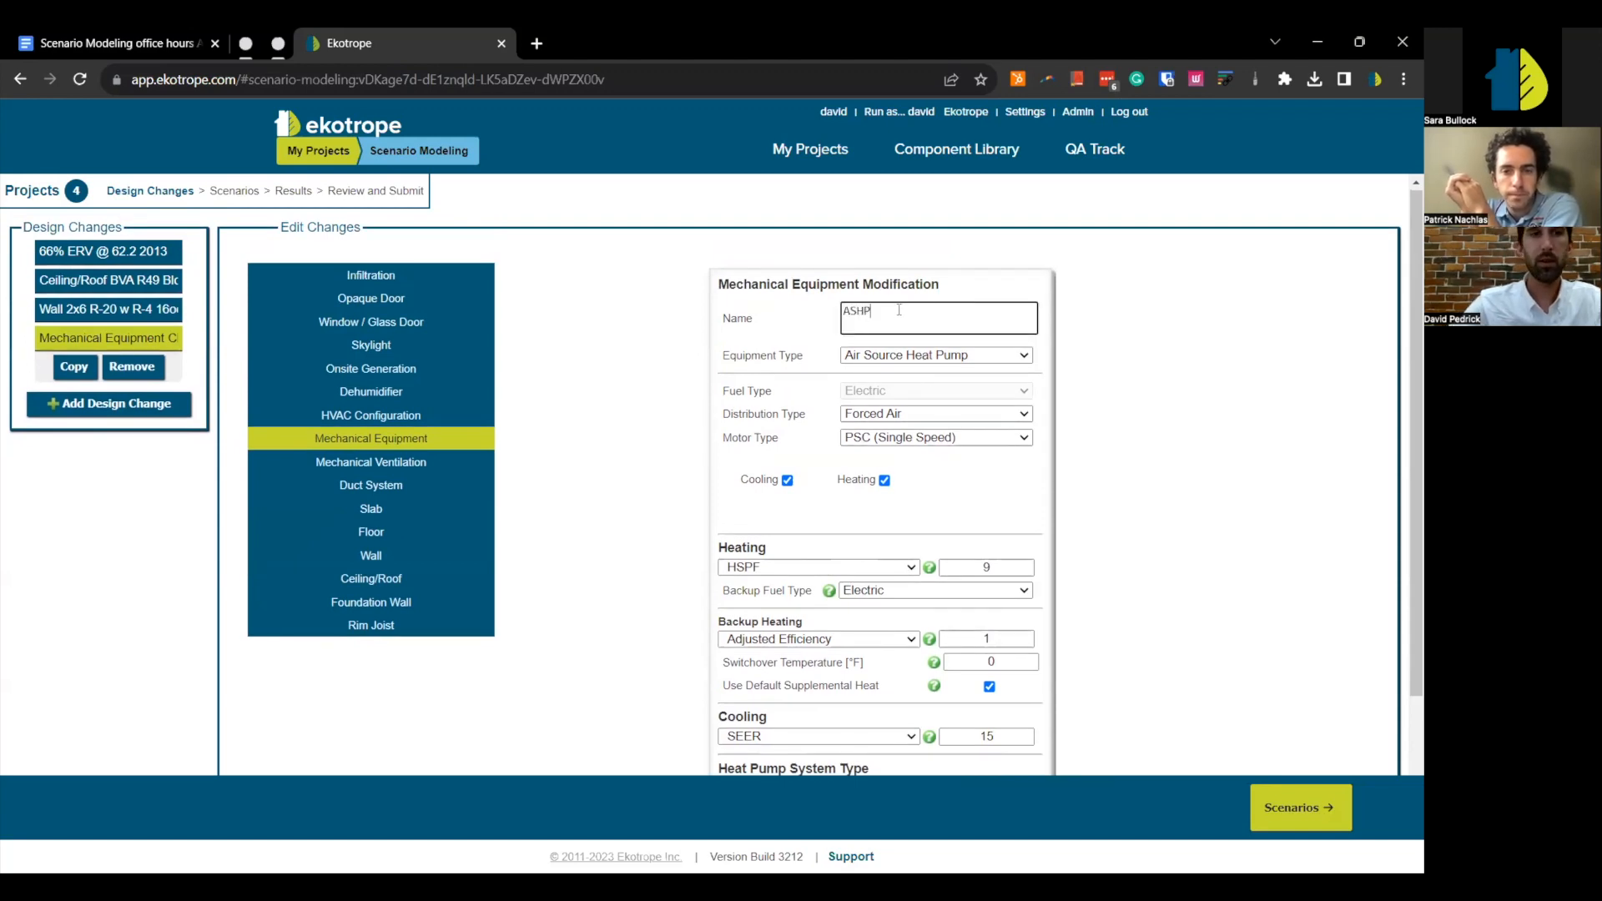
- Rename the mechanical equipment design change as "ASHP 9 HSPF / 15 SEER"
click(94, 338)
key(ctrl+a)
text(ASHP)
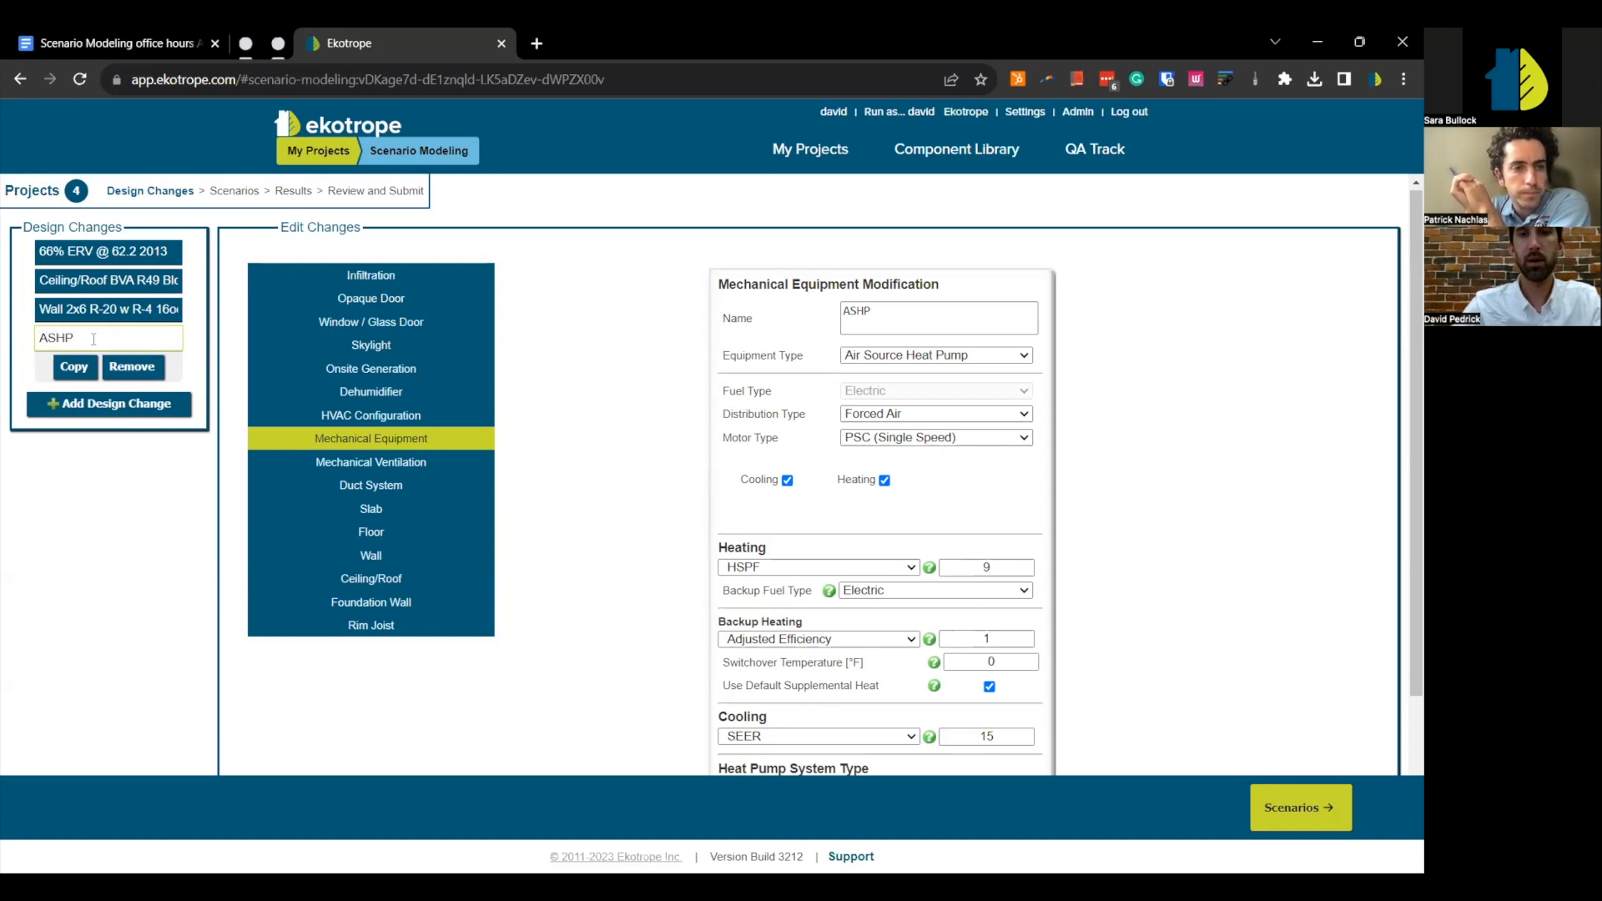
text( 9 HSPF )
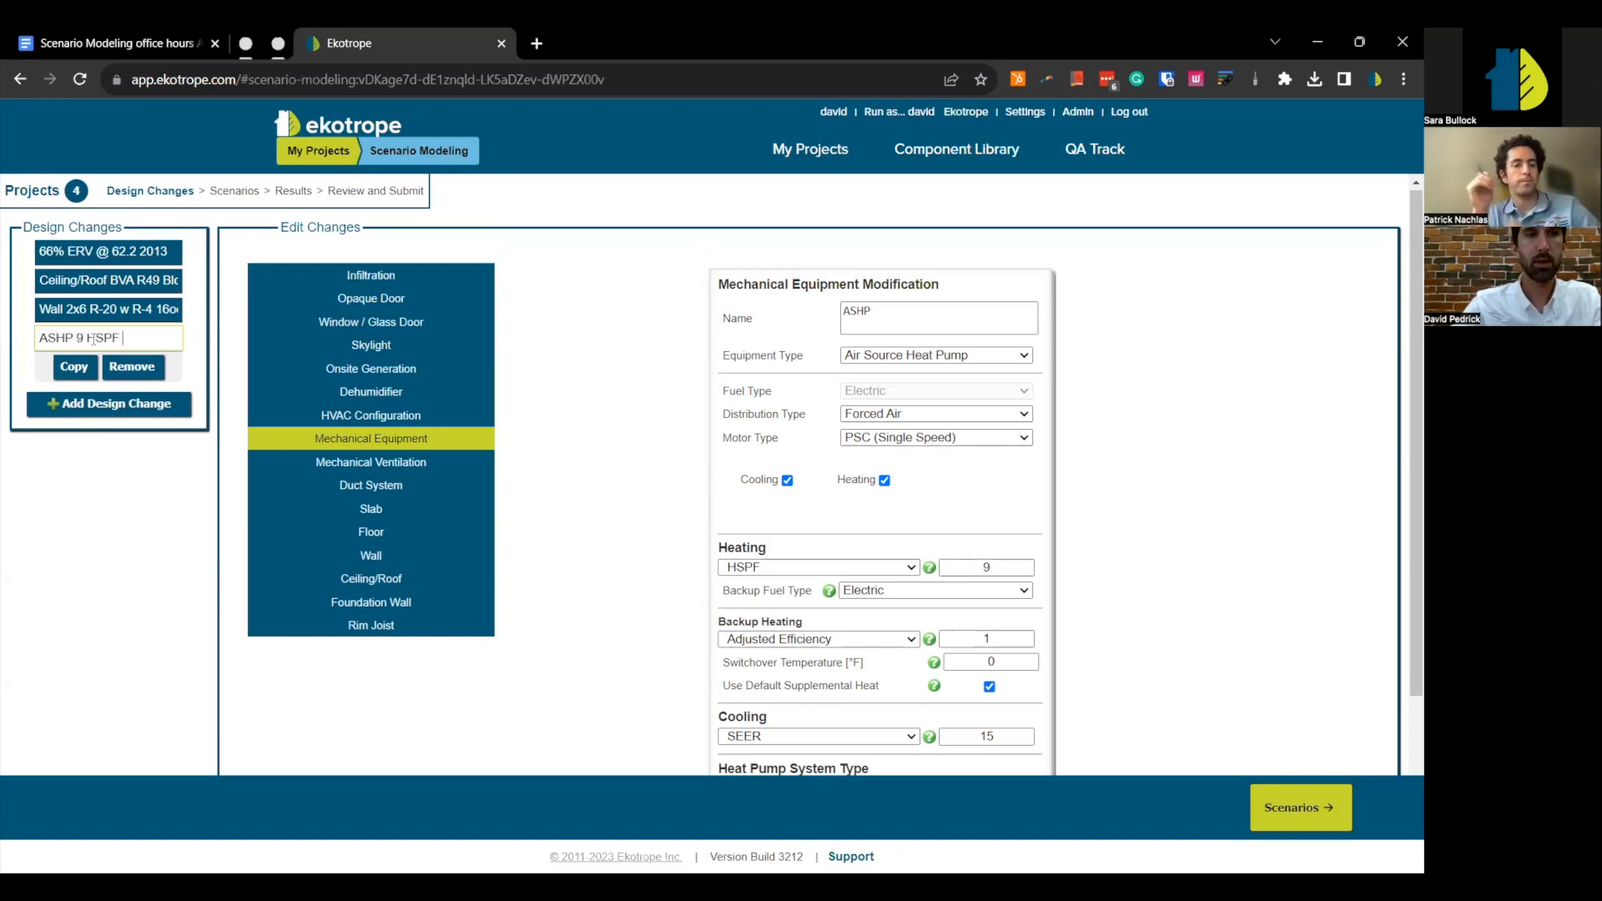
text(/ 15 SEER)
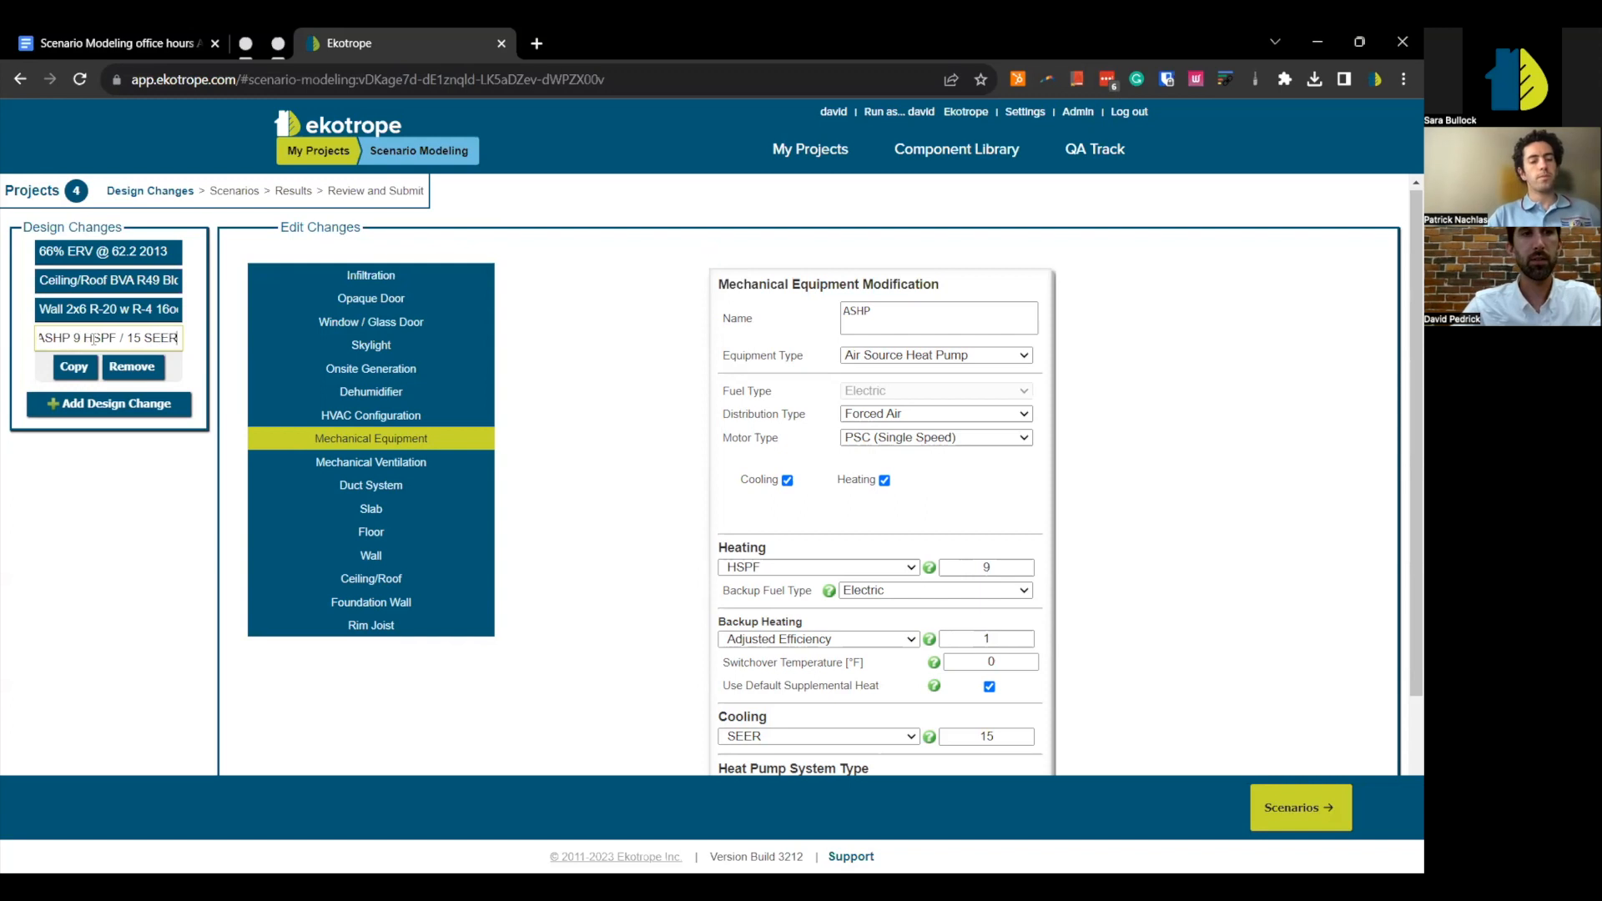
click(150, 563)
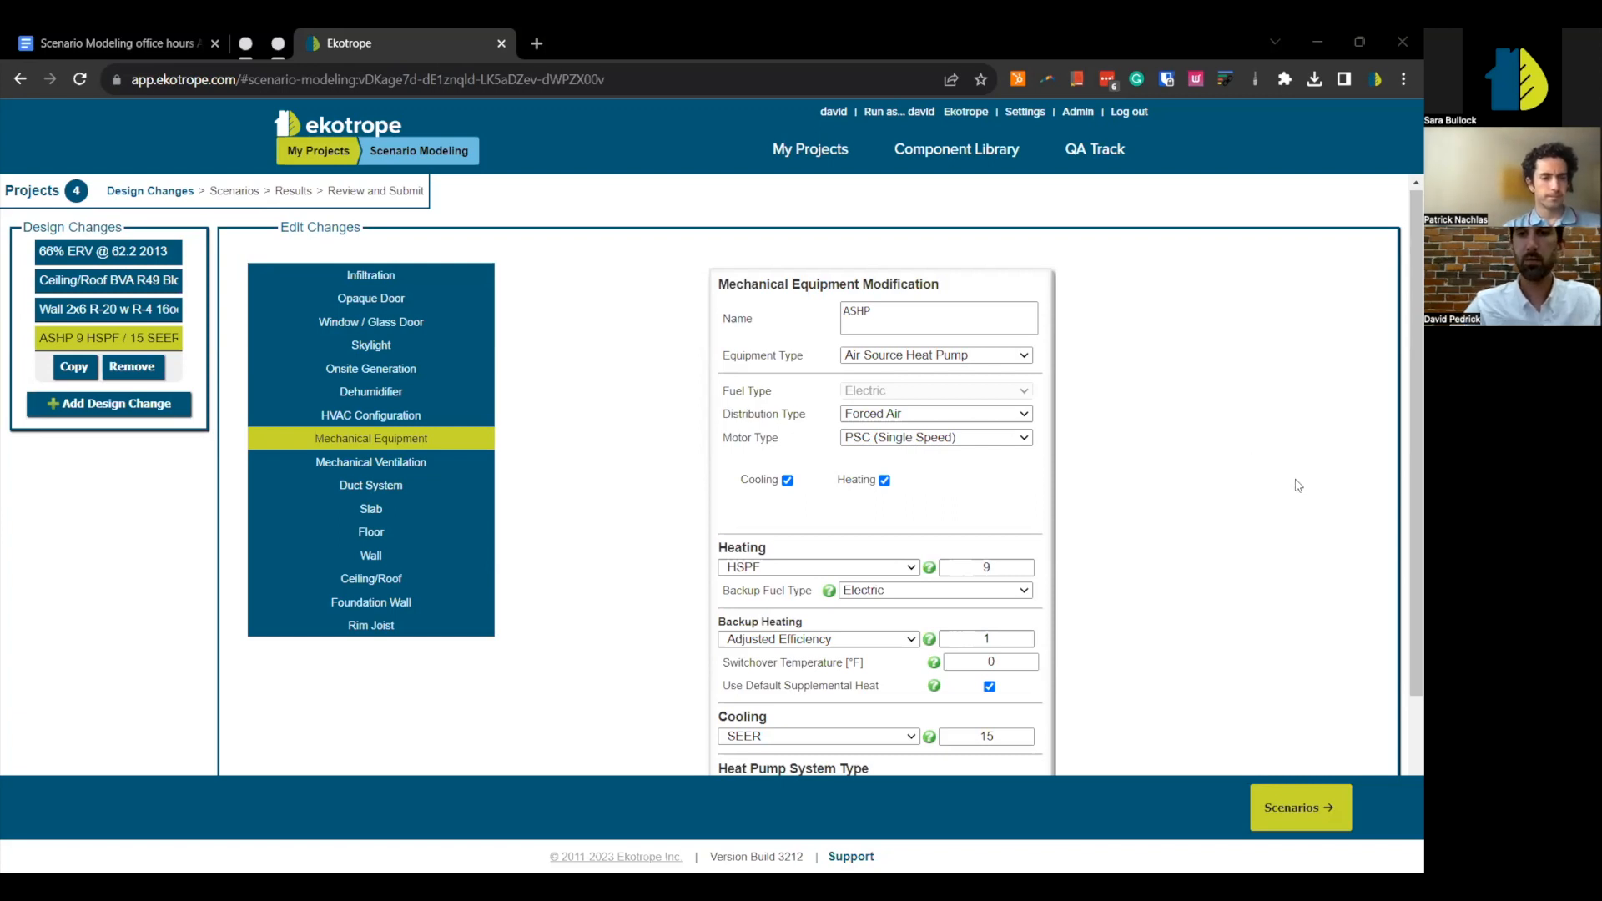
- Proceed to the scenarios stage and add a scenario that includes the ERV, ceiling/roof, wall and ASHP changes
click(1333, 813)
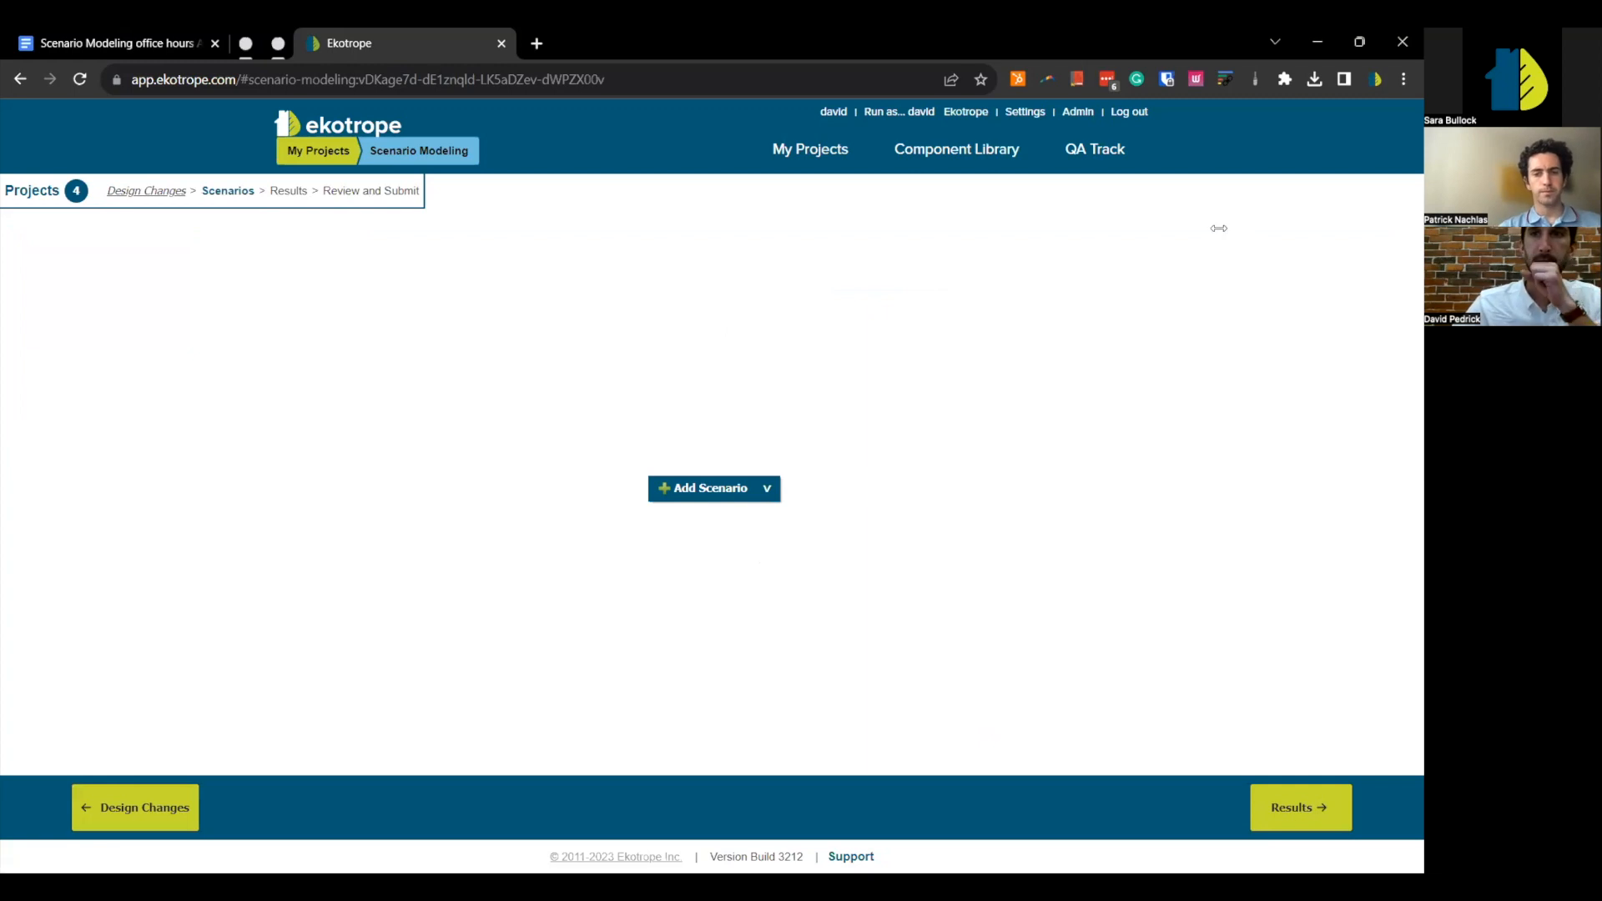
click(710, 489)
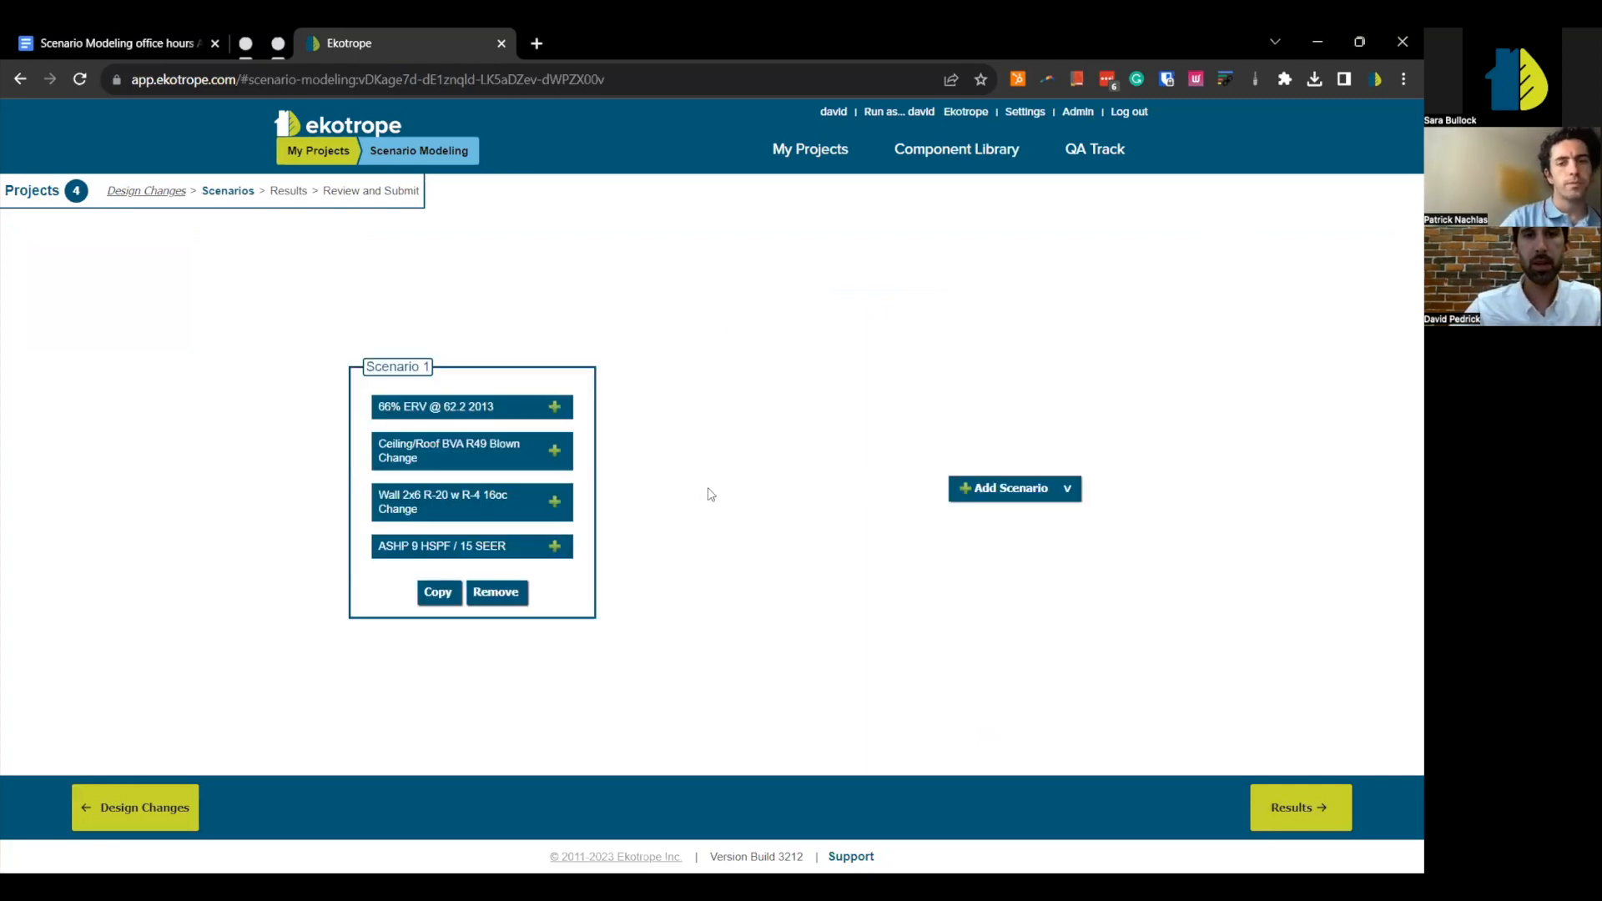
click(540, 417)
click(530, 466)
click(527, 505)
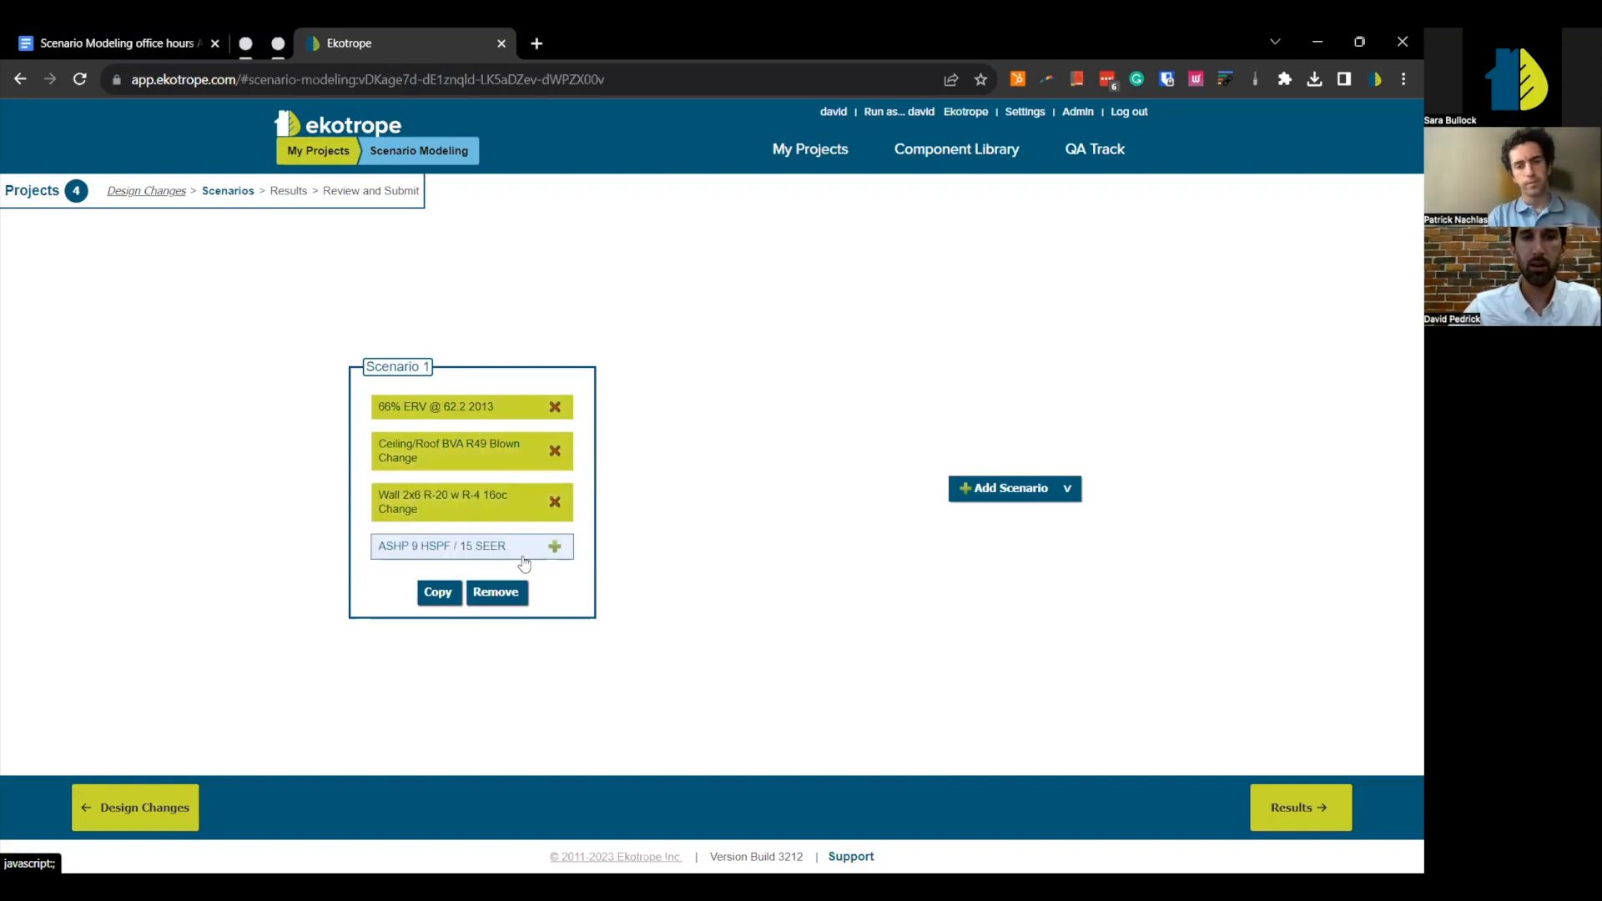
click(523, 557)
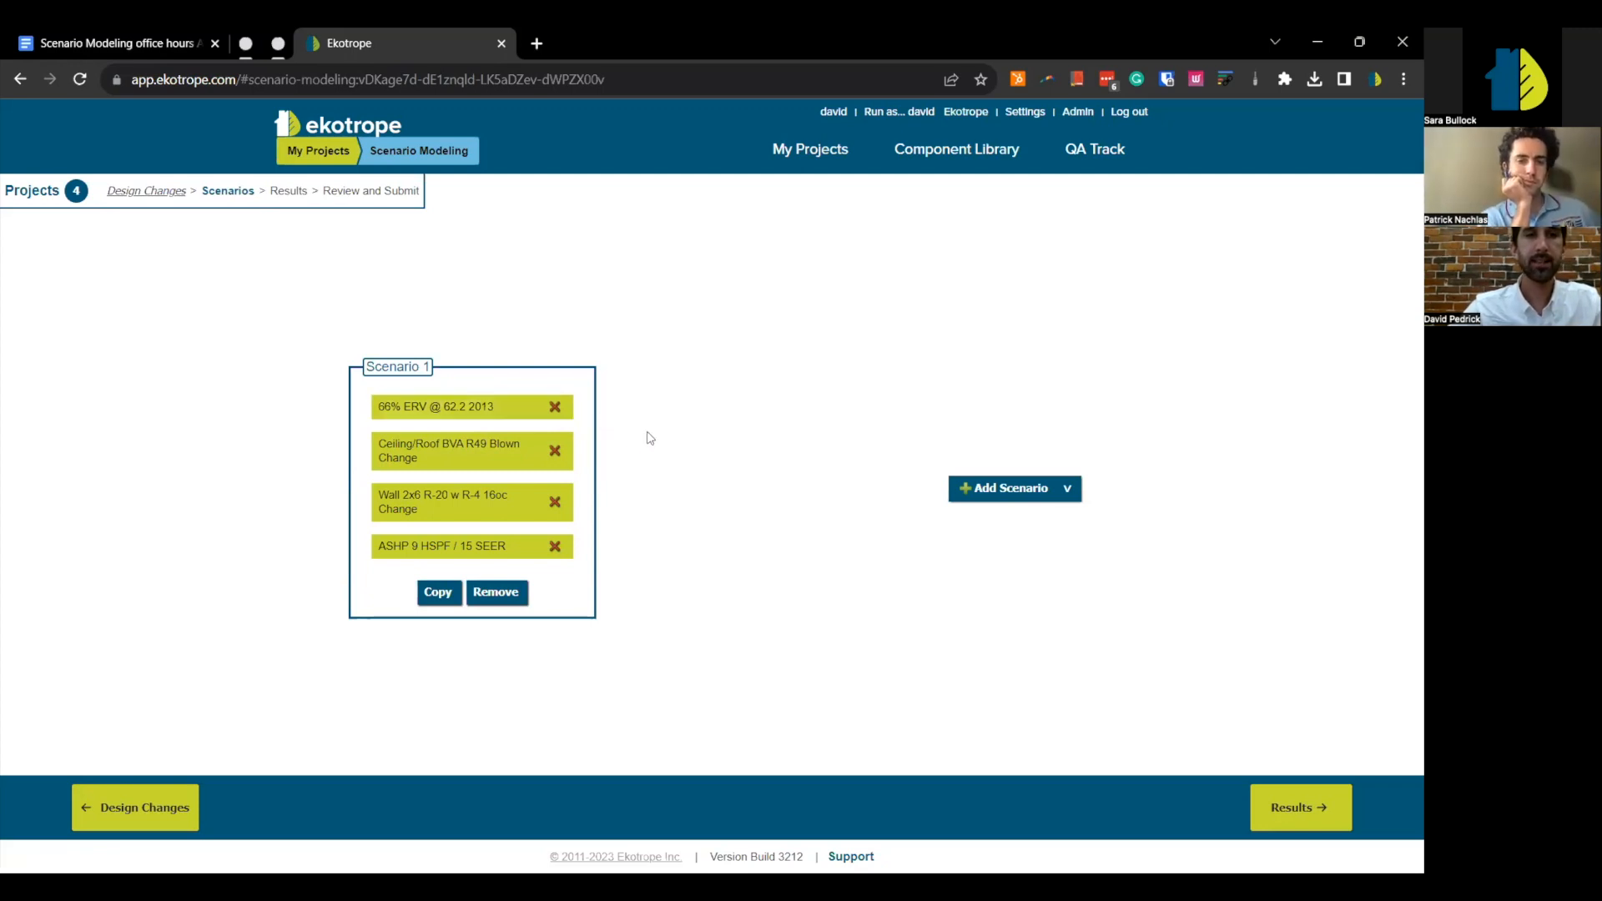
- Rename the scenario containing all four changes as "All Design Changes"
drag(431, 368, 206, 378)
text(ALL)
key(BackSpace)
key(BackSpace)
text(ll Des)
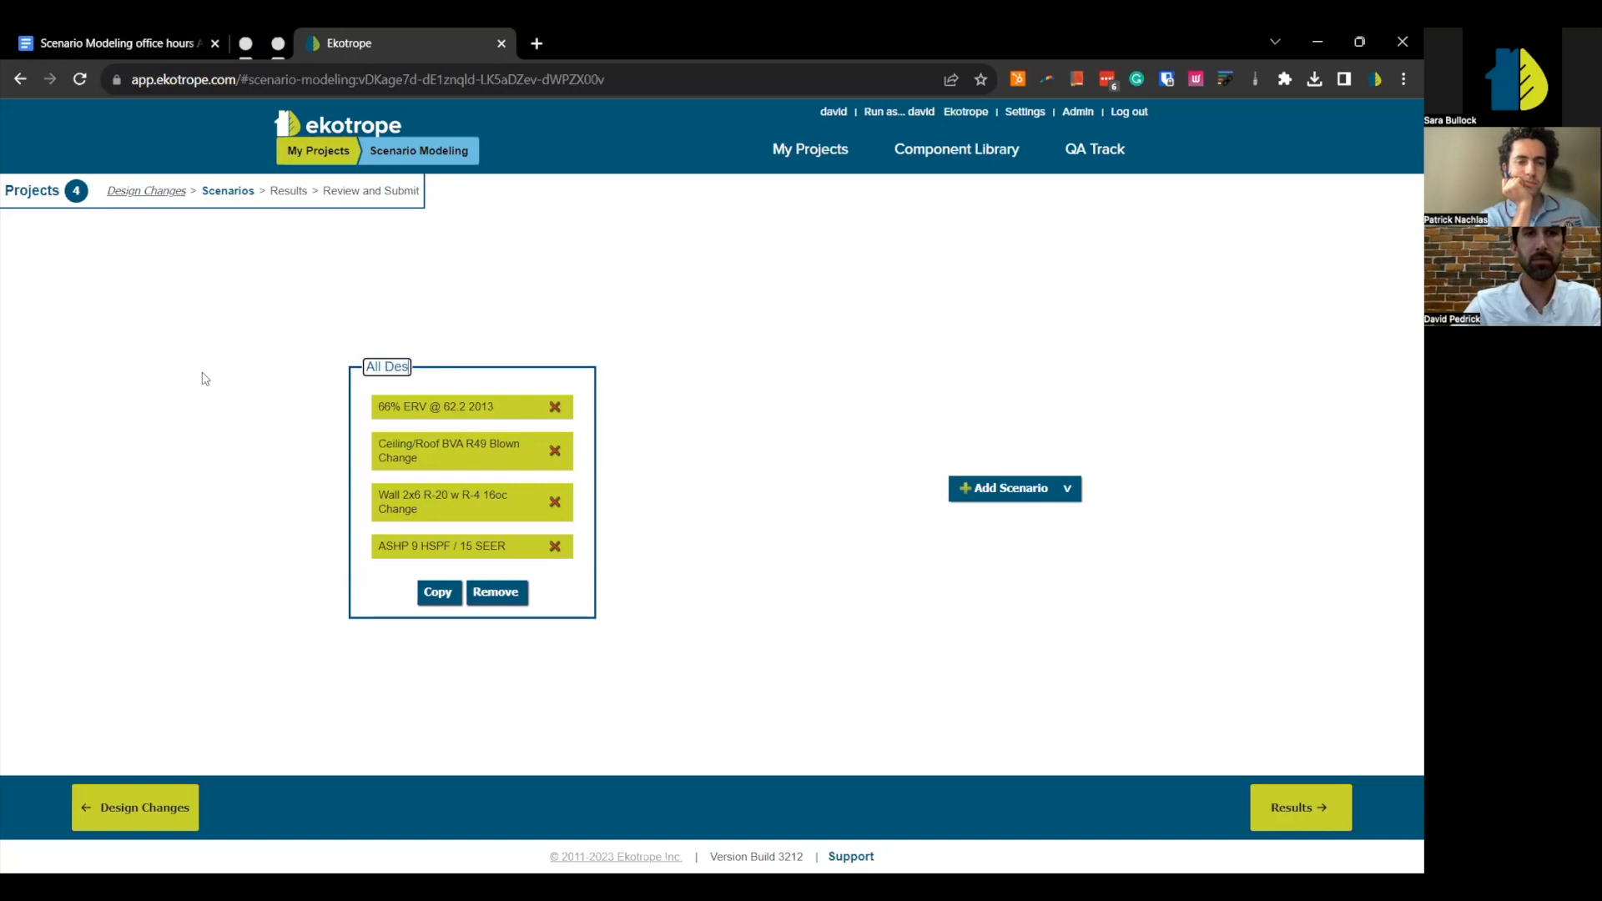
text(ign CHange)
key(BackSpace)
key(BackSpace)
key(BackSpace)
key(BackSpace)
key(BackSpace)
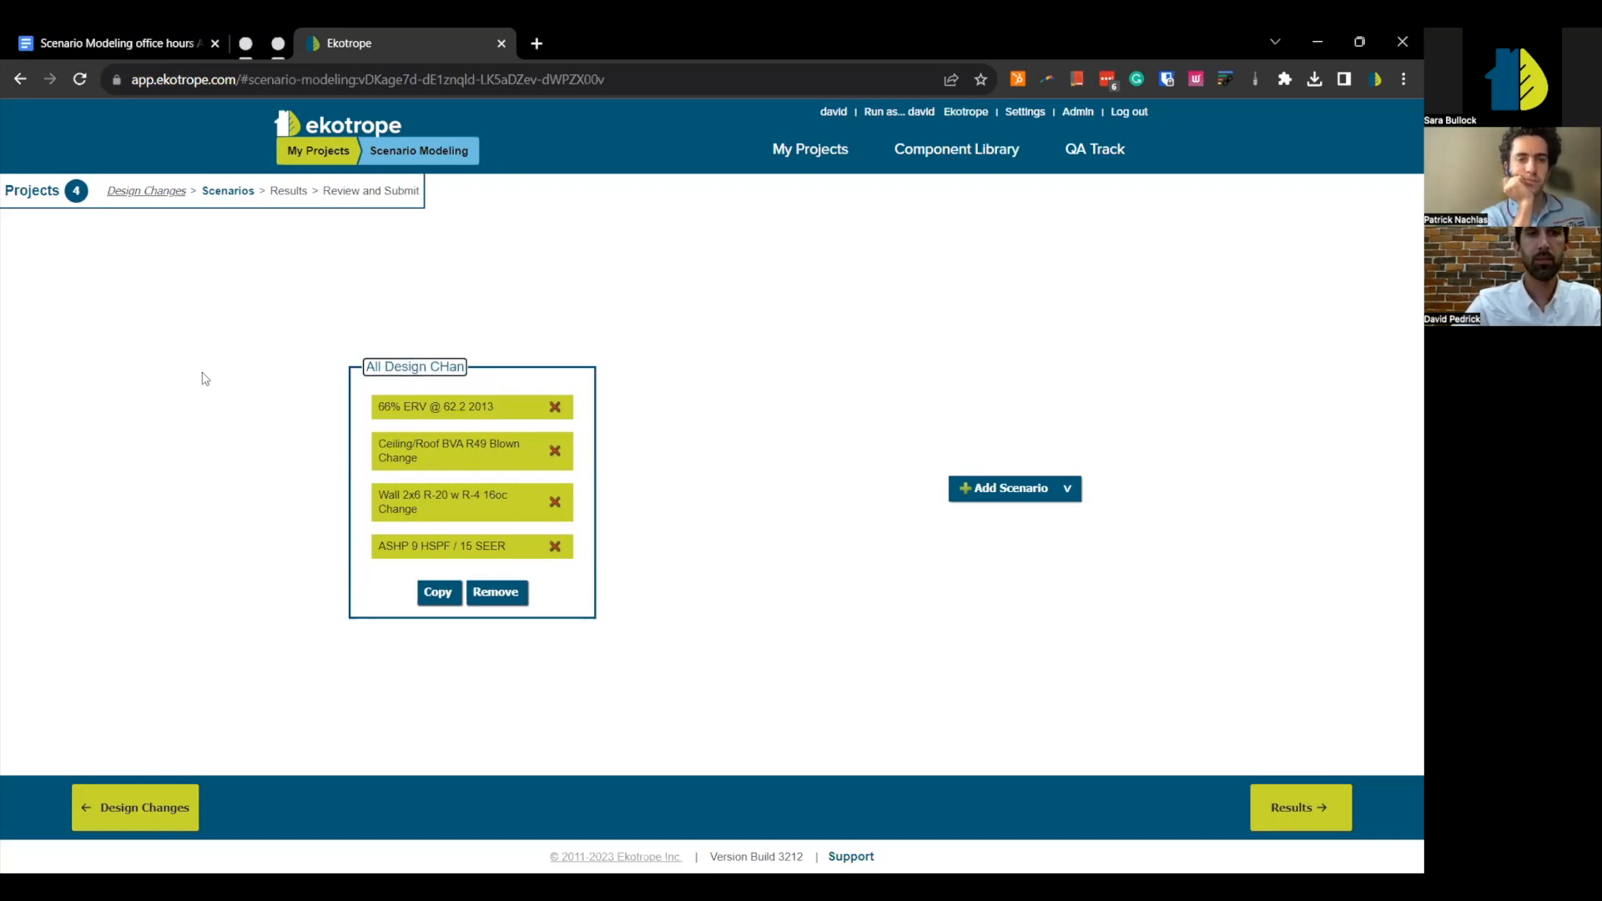
text(hanges)
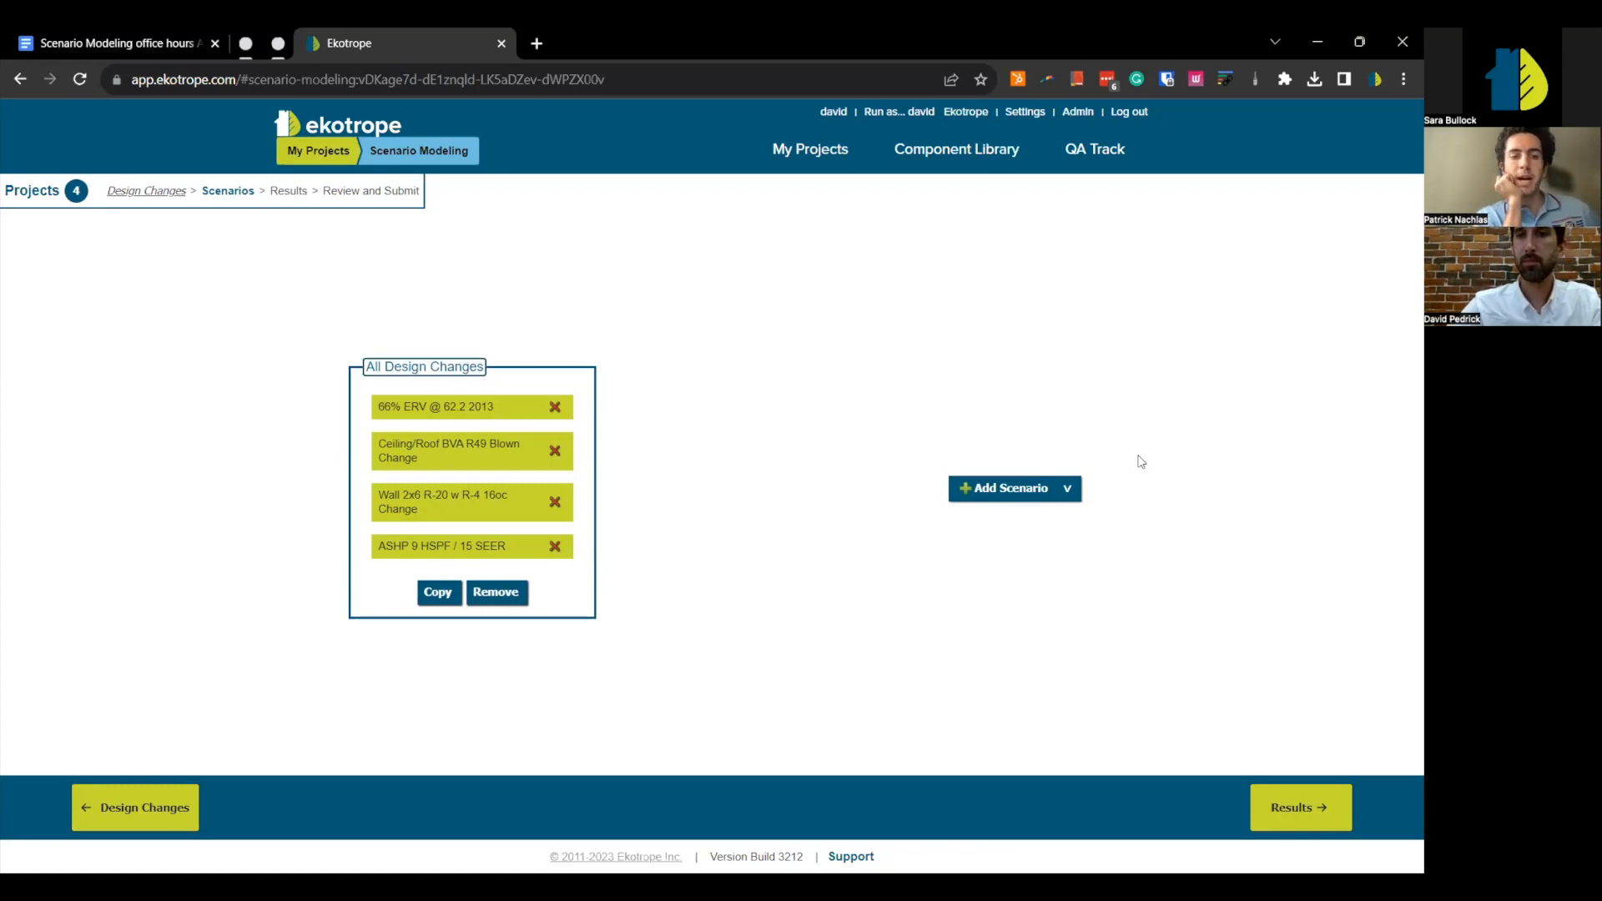
- Generate a separate scenario for each individual design change
click(1067, 491)
click(1064, 517)
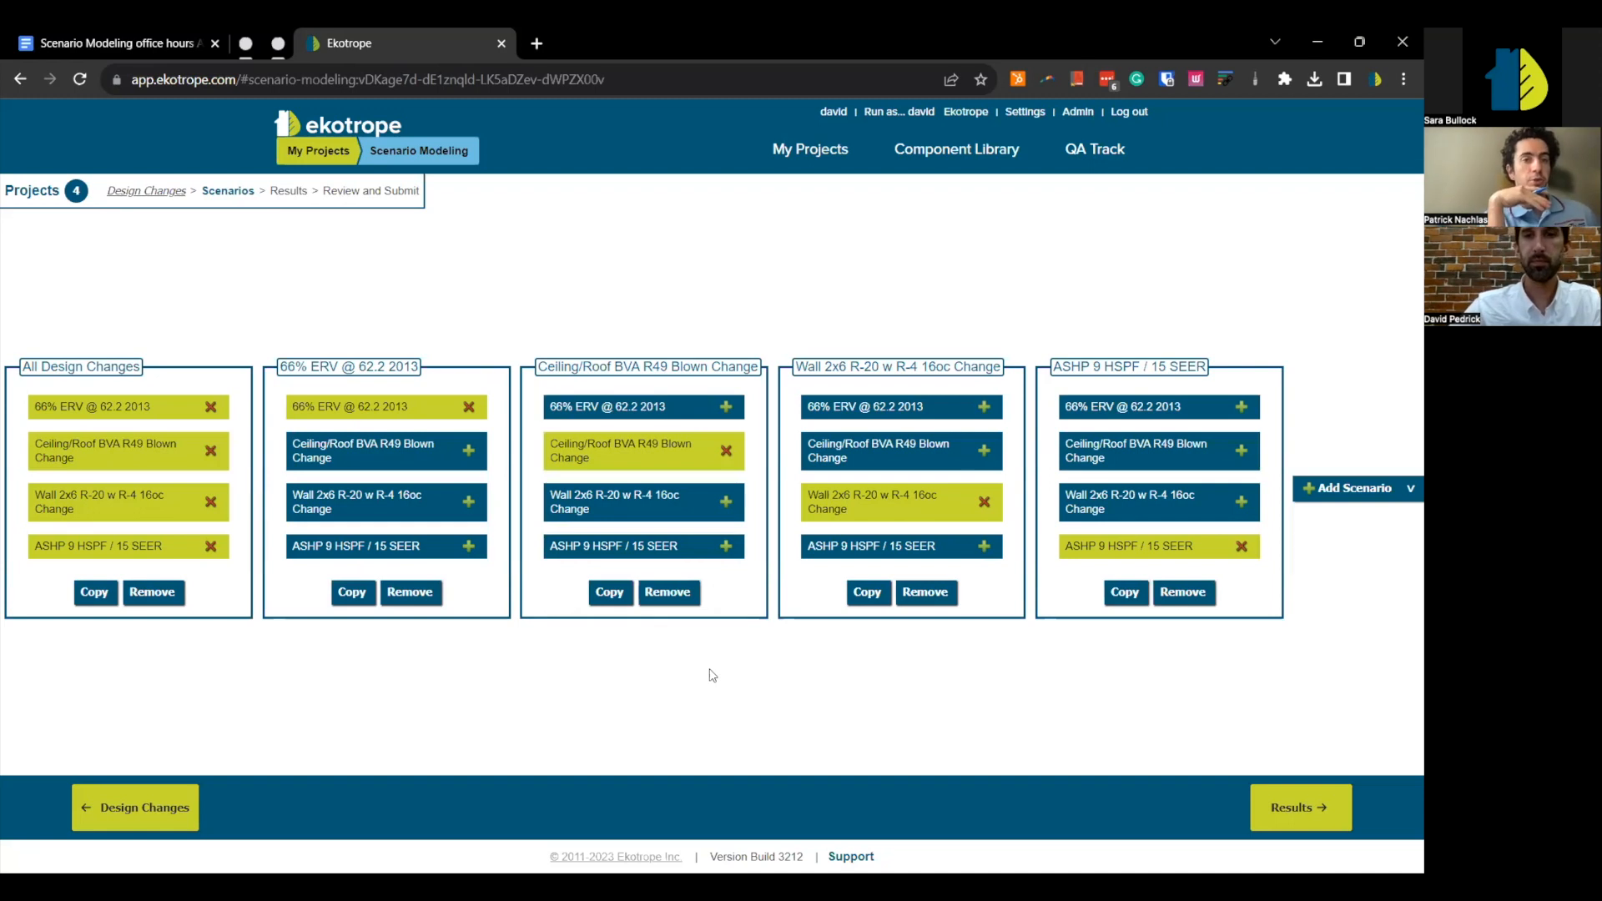
- Add a scenario named "Just Building Envelope" that includes the Ceiling/Roof BVA R49 Blown and Wall 2x6 R-20 w R-4 16oc changes
click(1343, 489)
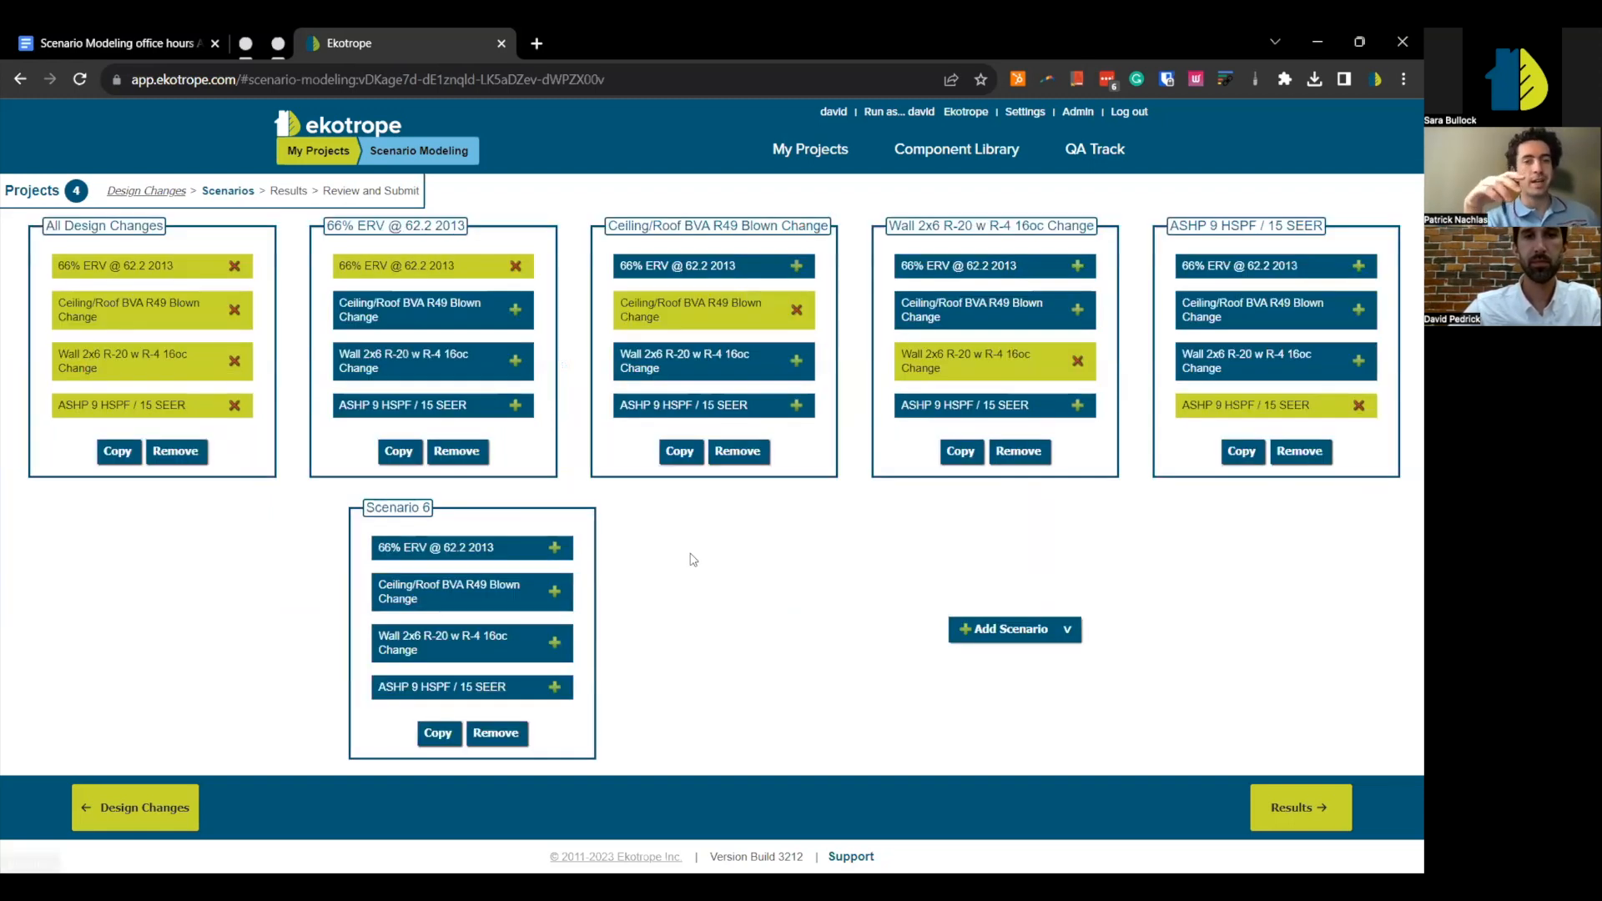
click(556, 593)
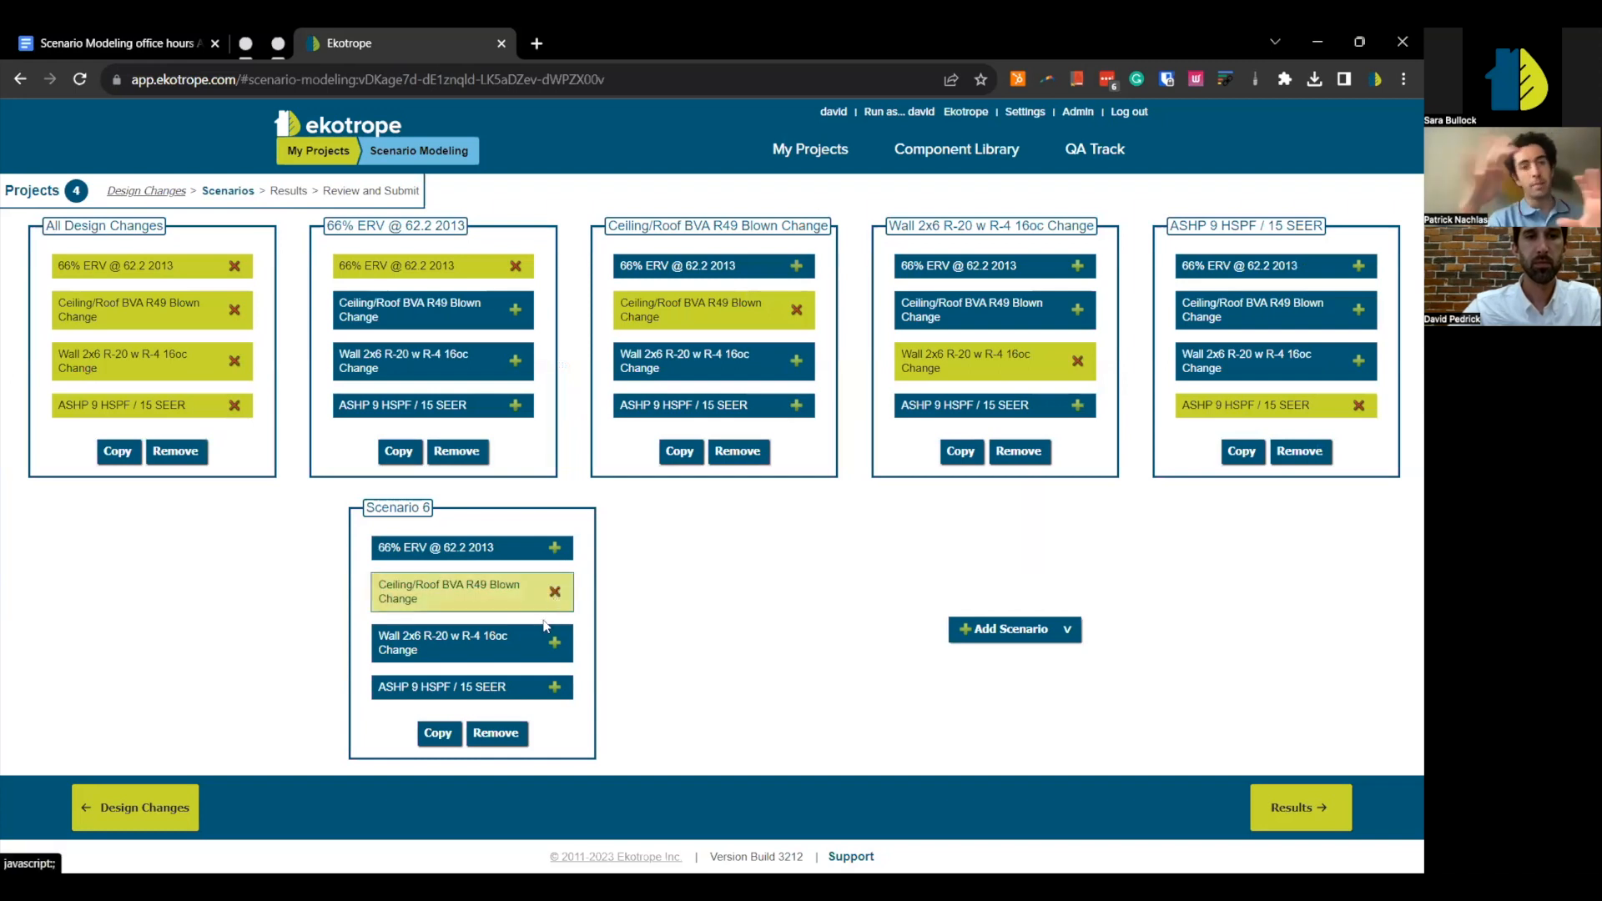
click(526, 659)
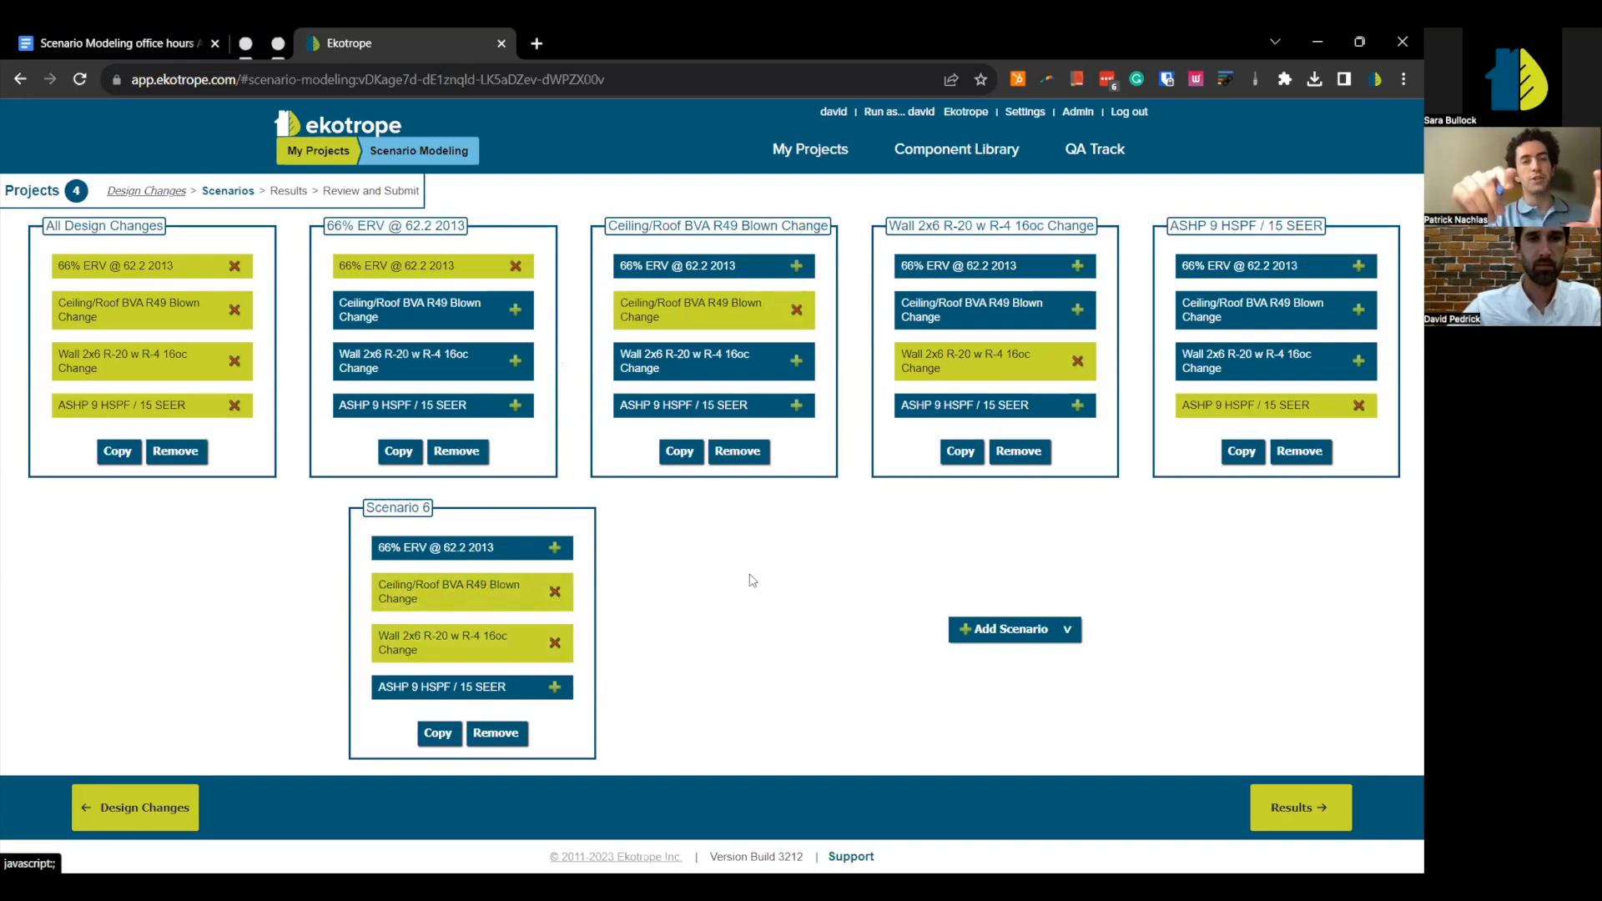
triple_click(415, 511)
text(Just Building Envelope)
- Add a scenario named "Mech Systems" that includes the 66% ERV @ 62.2 2013 and ASHP 9 HSPF / 15 SEER changes
click(1000, 635)
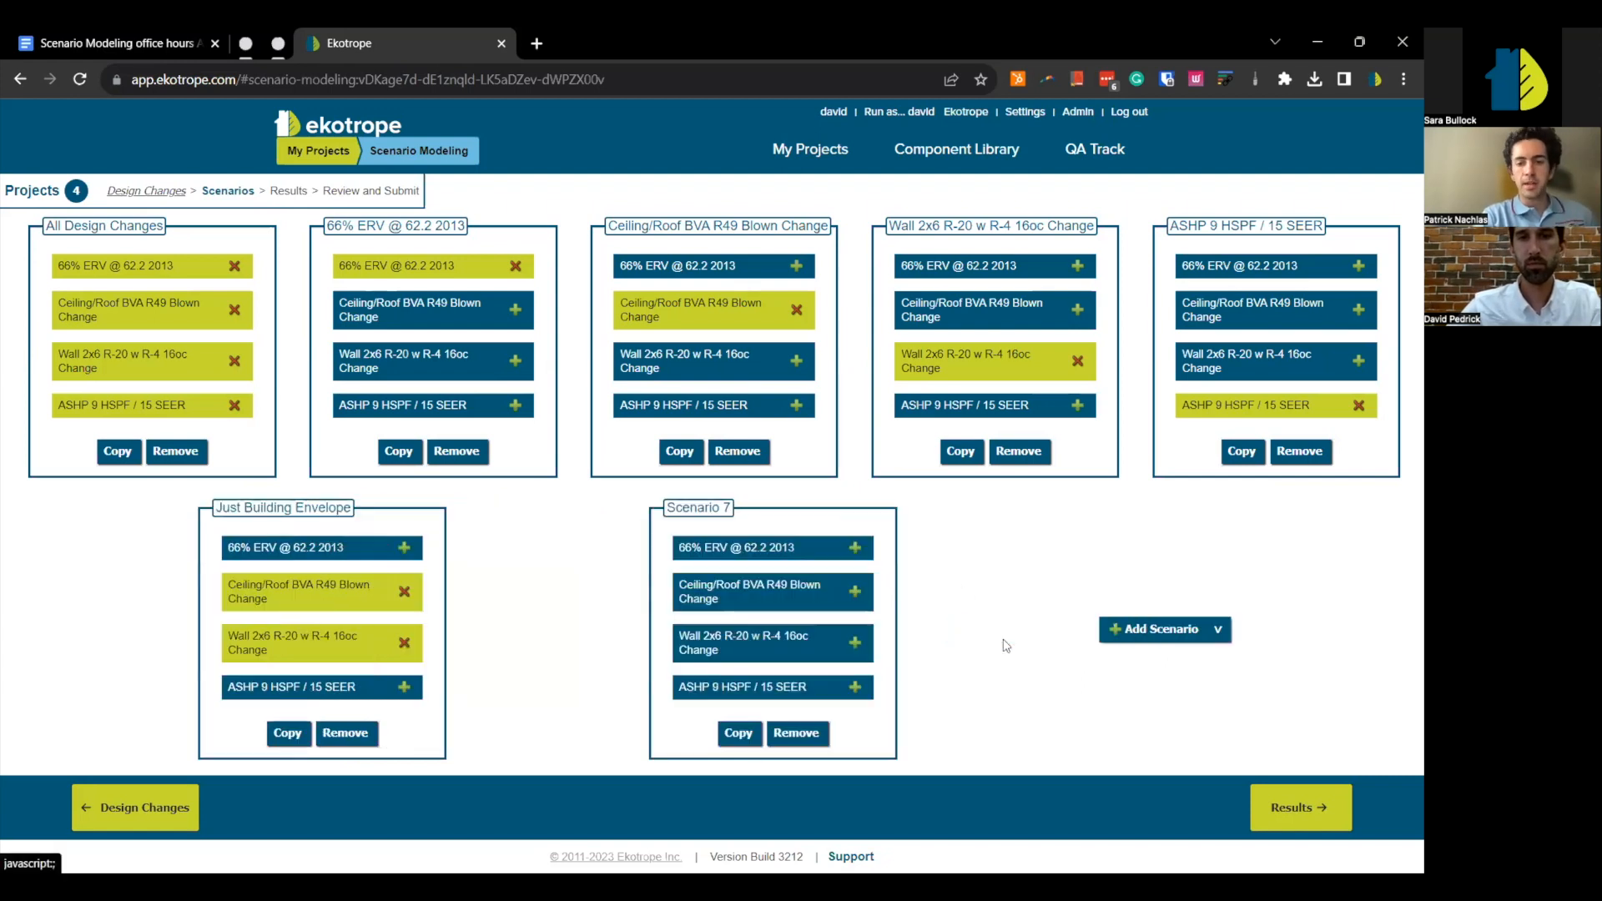
click(854, 547)
click(855, 687)
click(719, 509)
key(ctrl+a)
text(Mech Systems)
click(1066, 551)
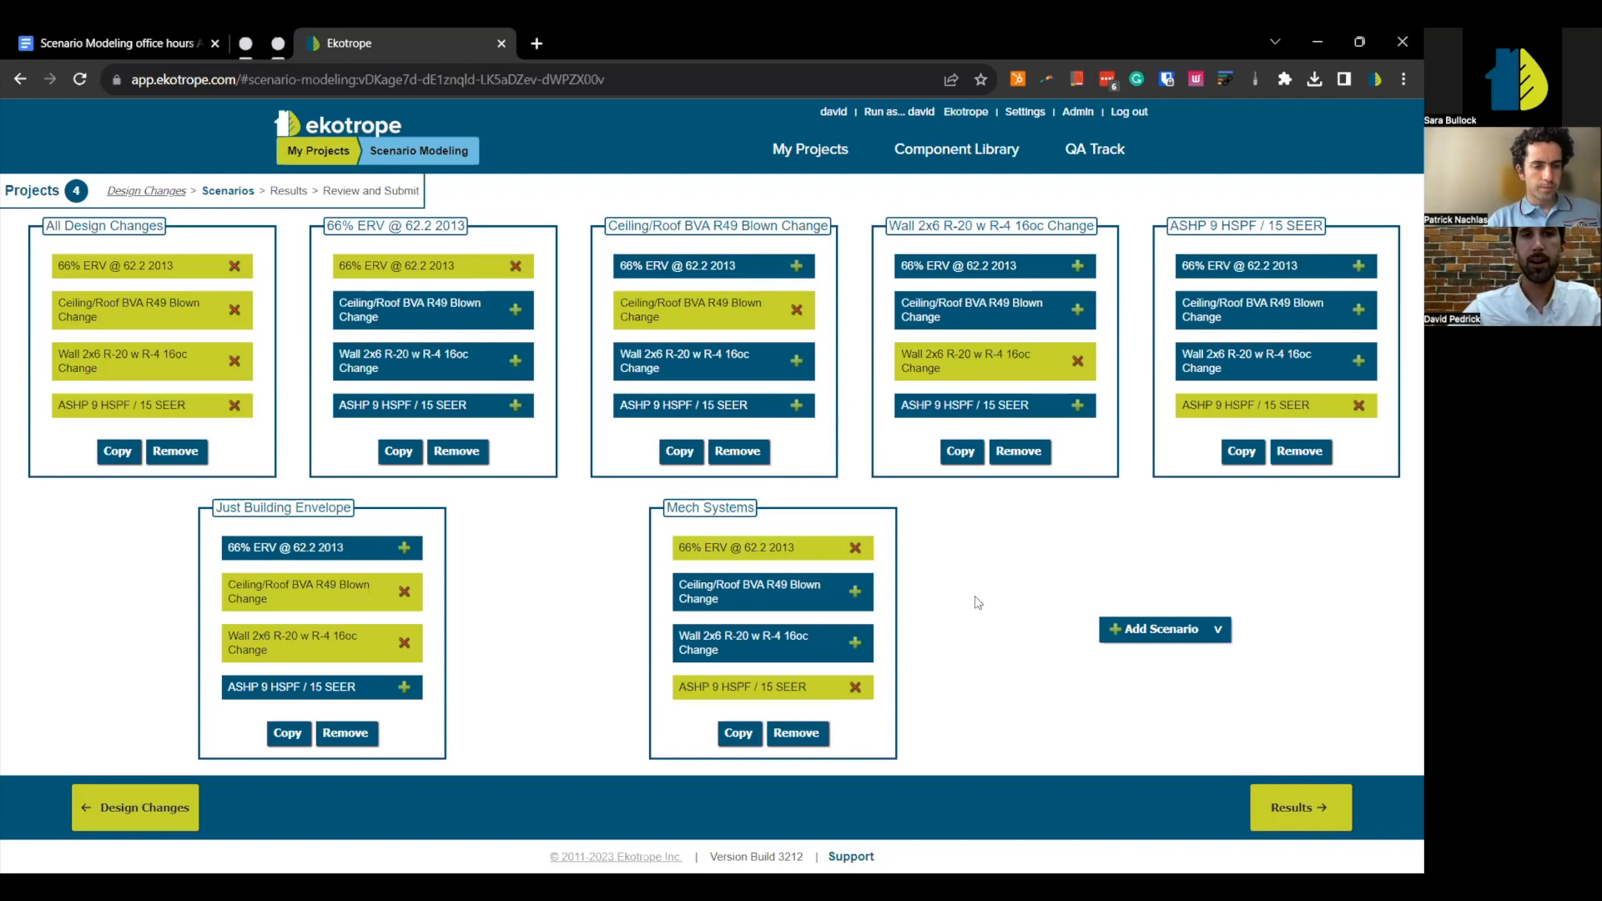
- Proceed to the results stage and select HERS Score, Energy Star V3.1, Energy Star V3.2 and DOE ZERH as evaluation metrics
click(1314, 810)
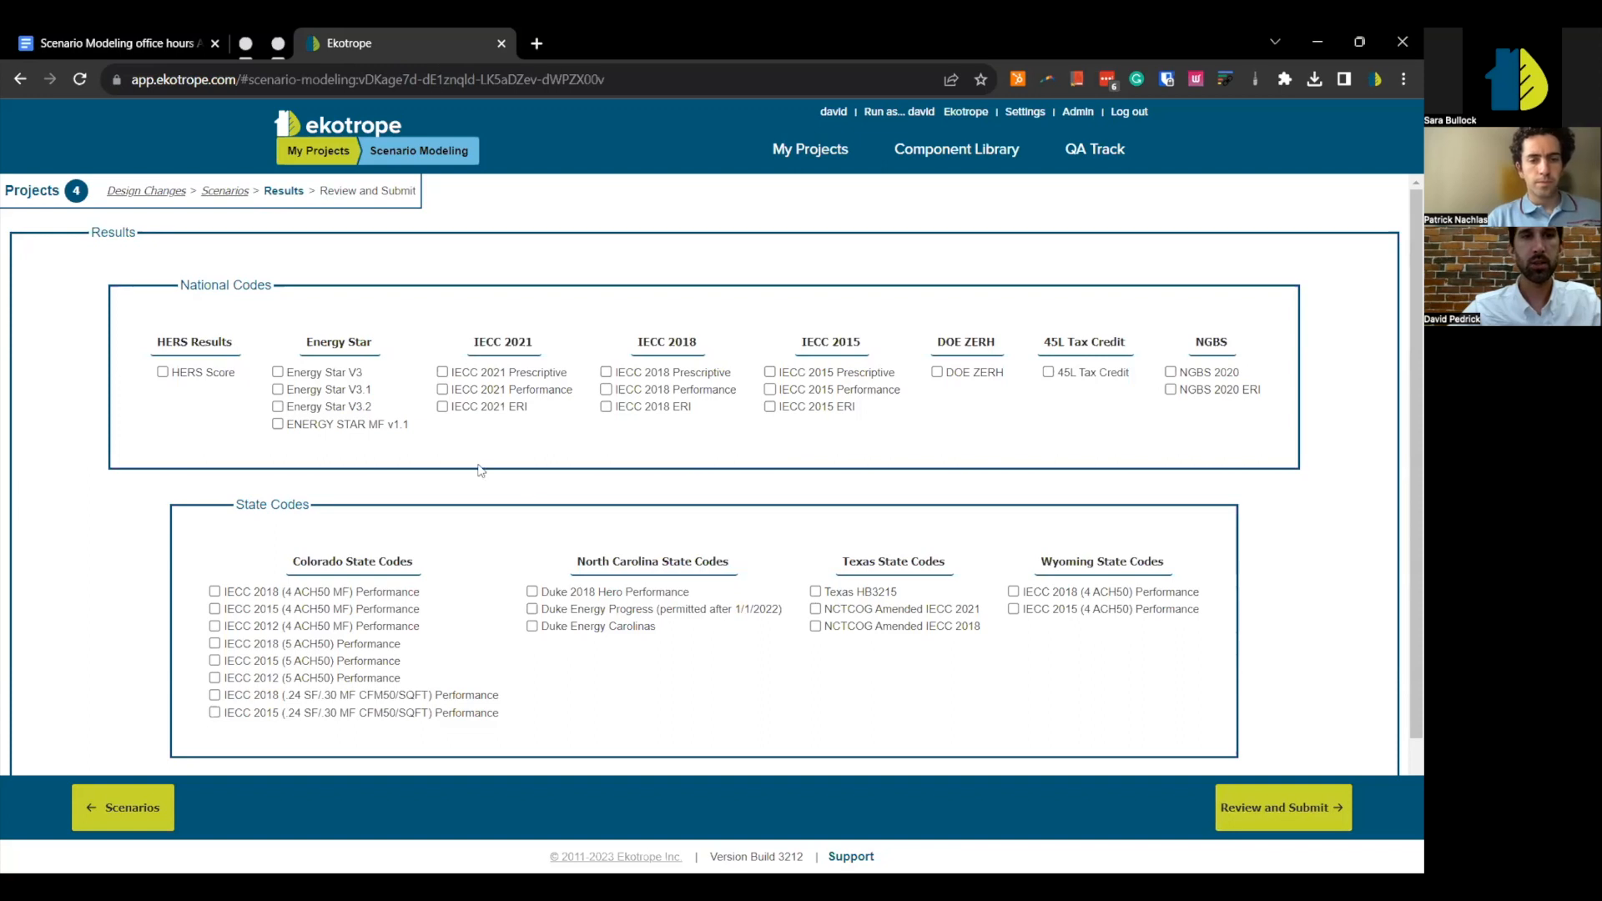
click(279, 407)
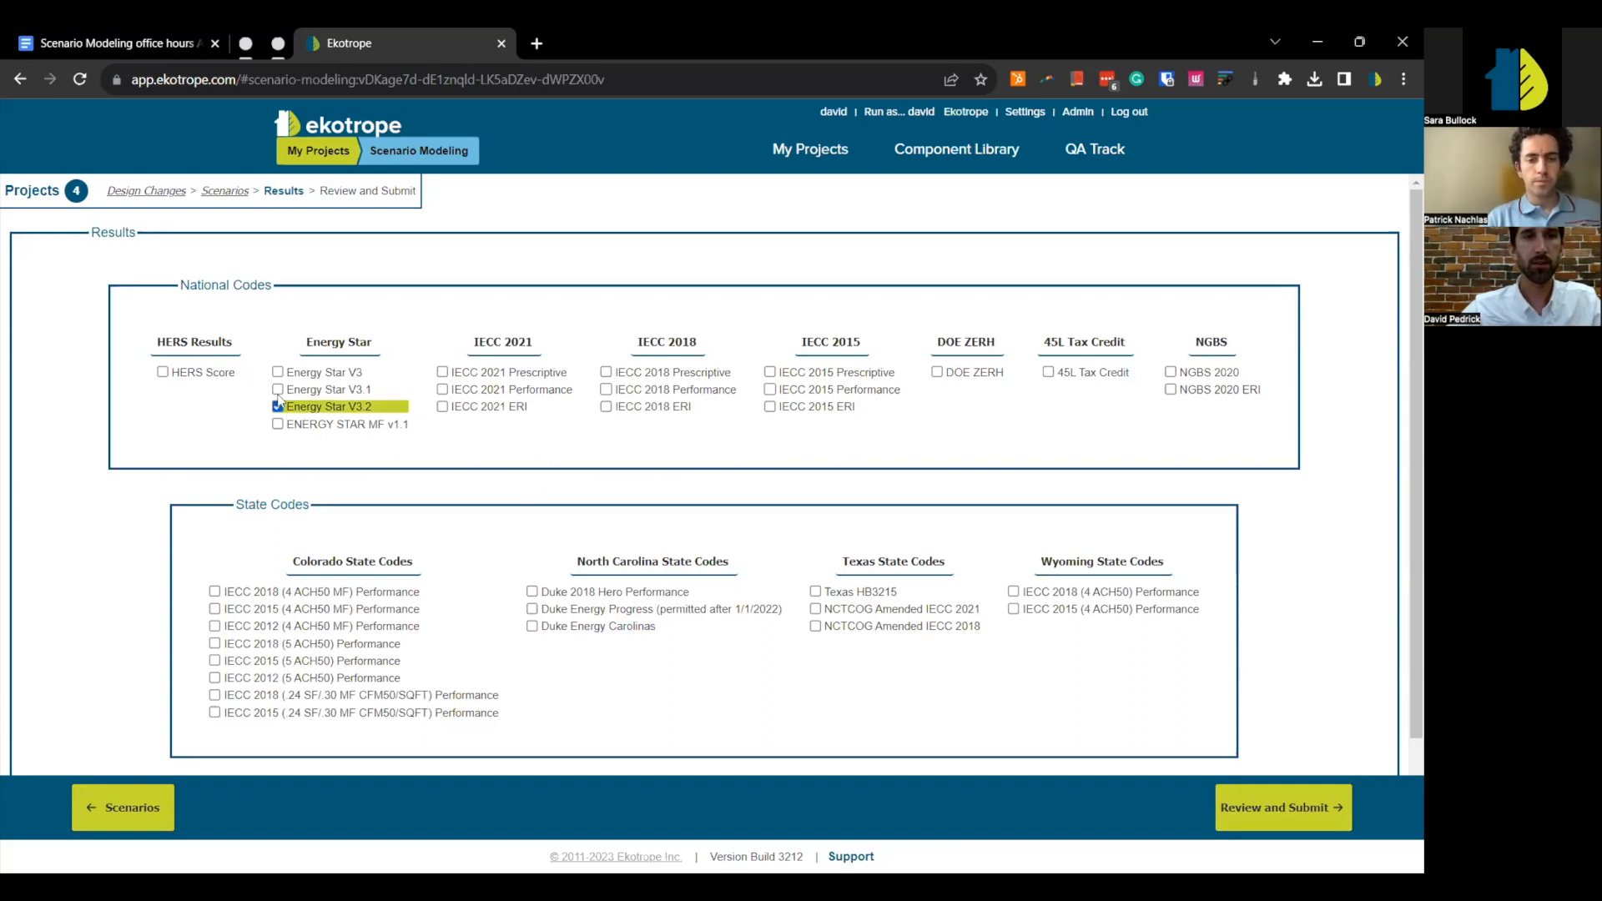
click(278, 389)
click(164, 372)
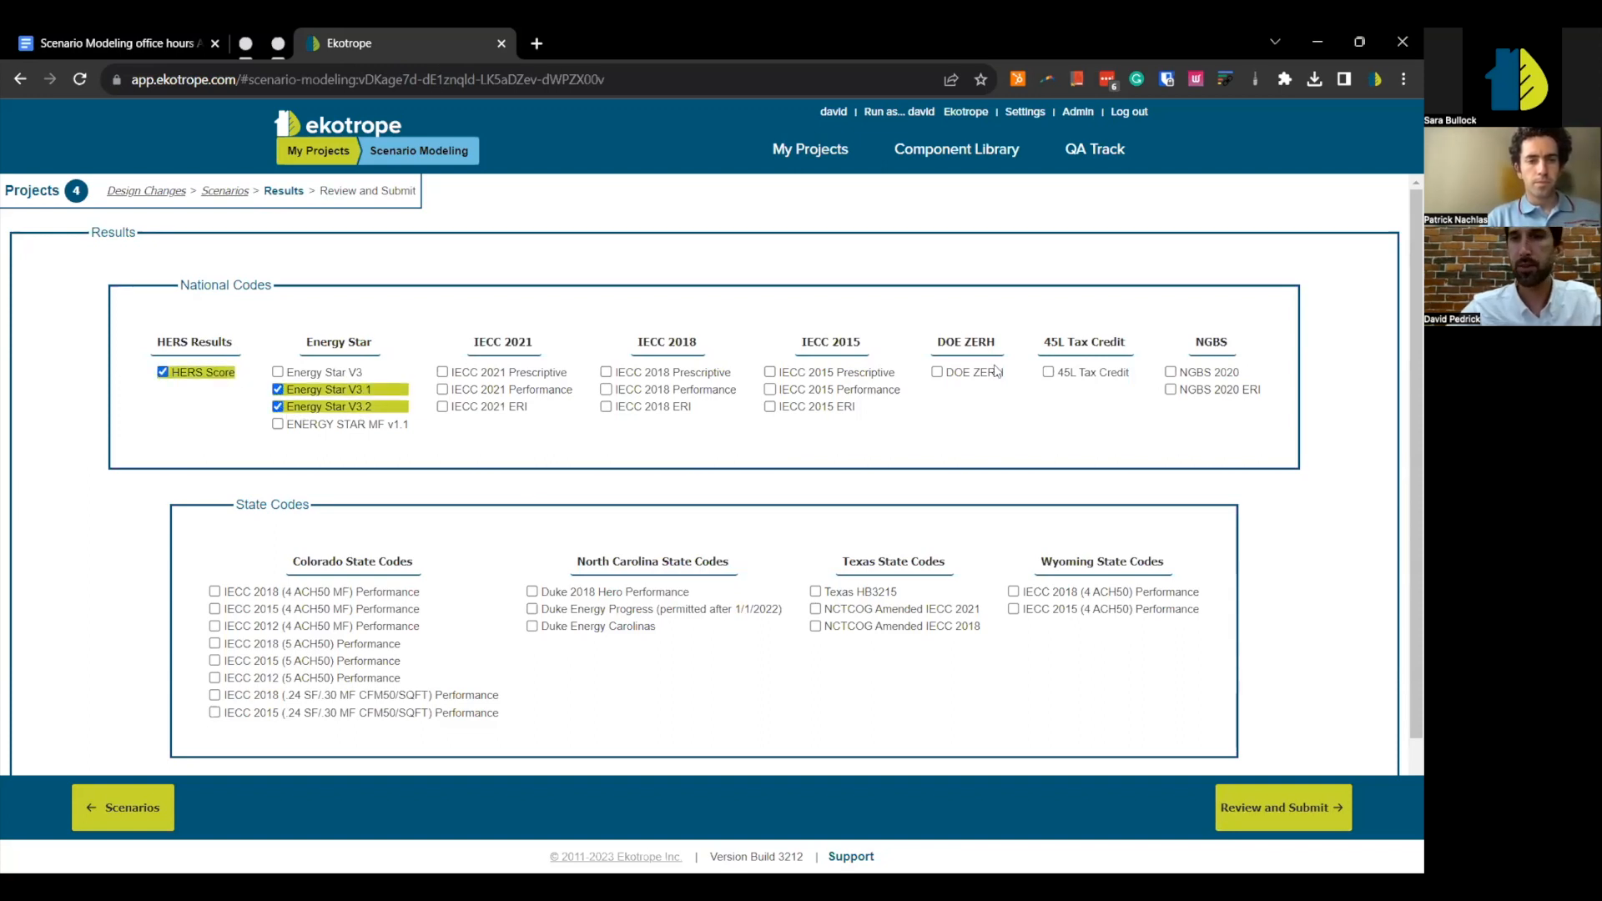
click(971, 377)
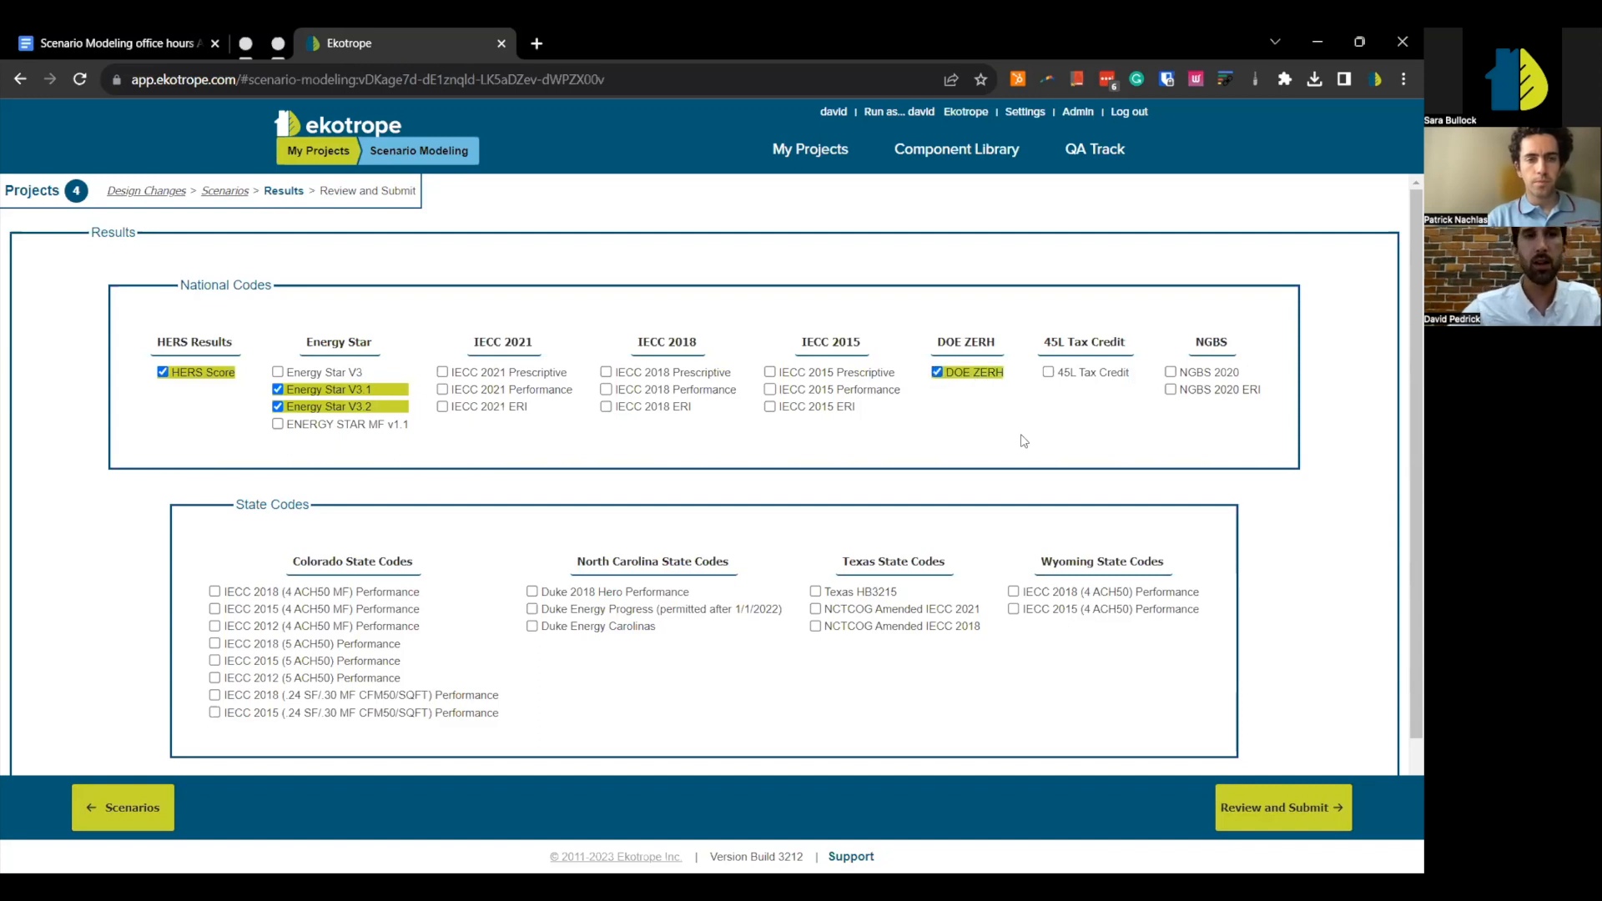
- Enable evaluation of all plans, proceed to the review stage and submit the scenario modeling project
scroll(1024, 441, down, 1)
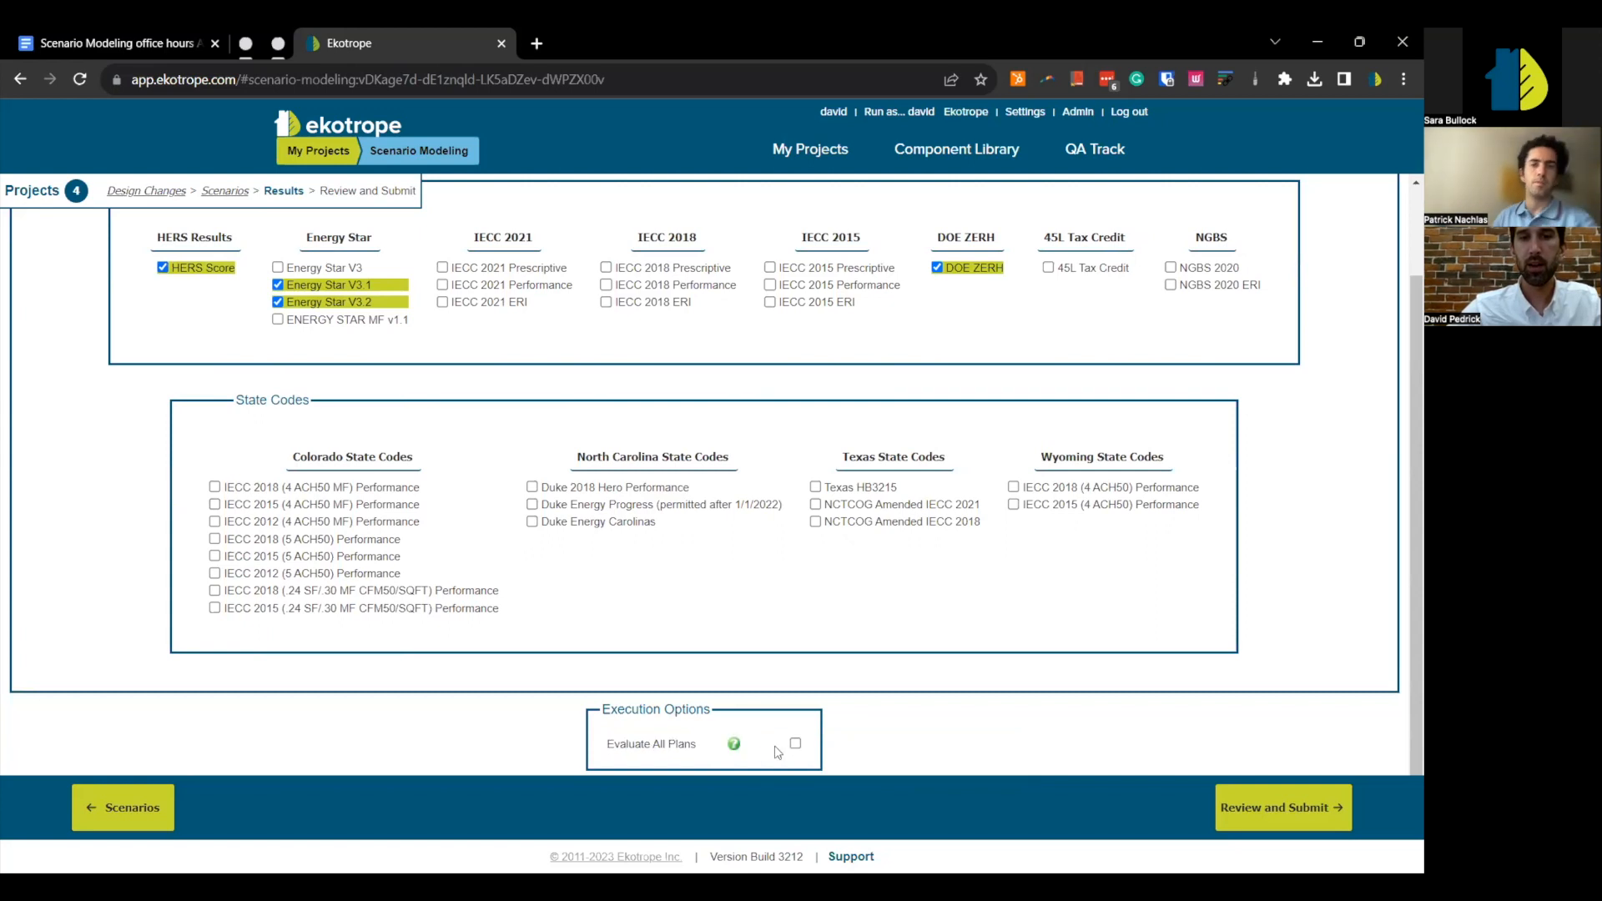
click(795, 743)
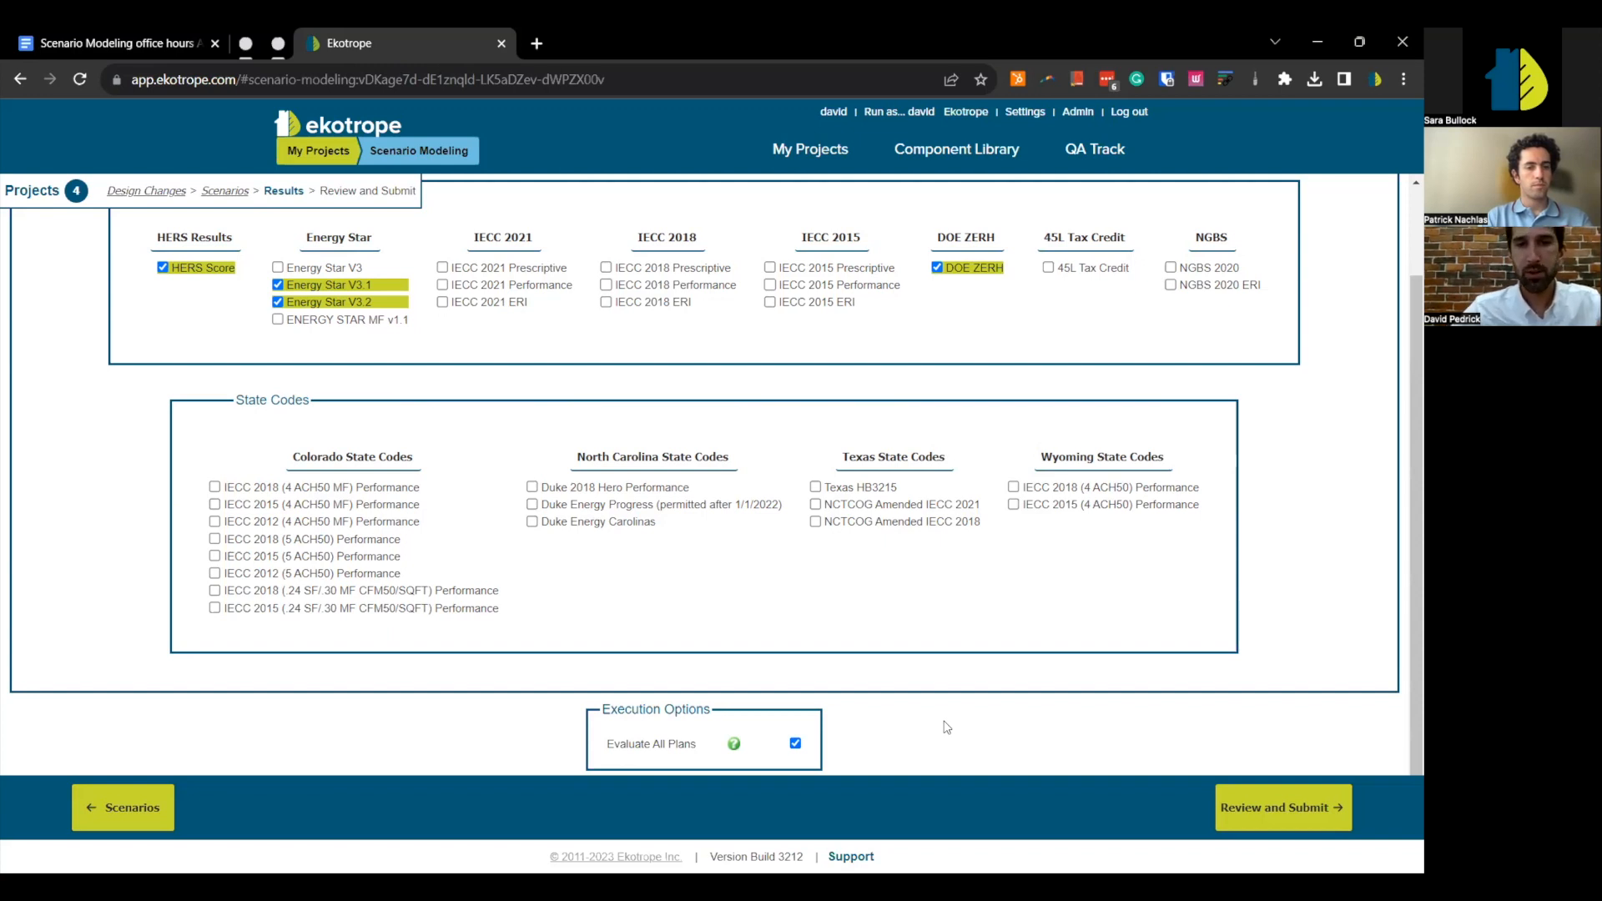
scroll(947, 728, up, 1)
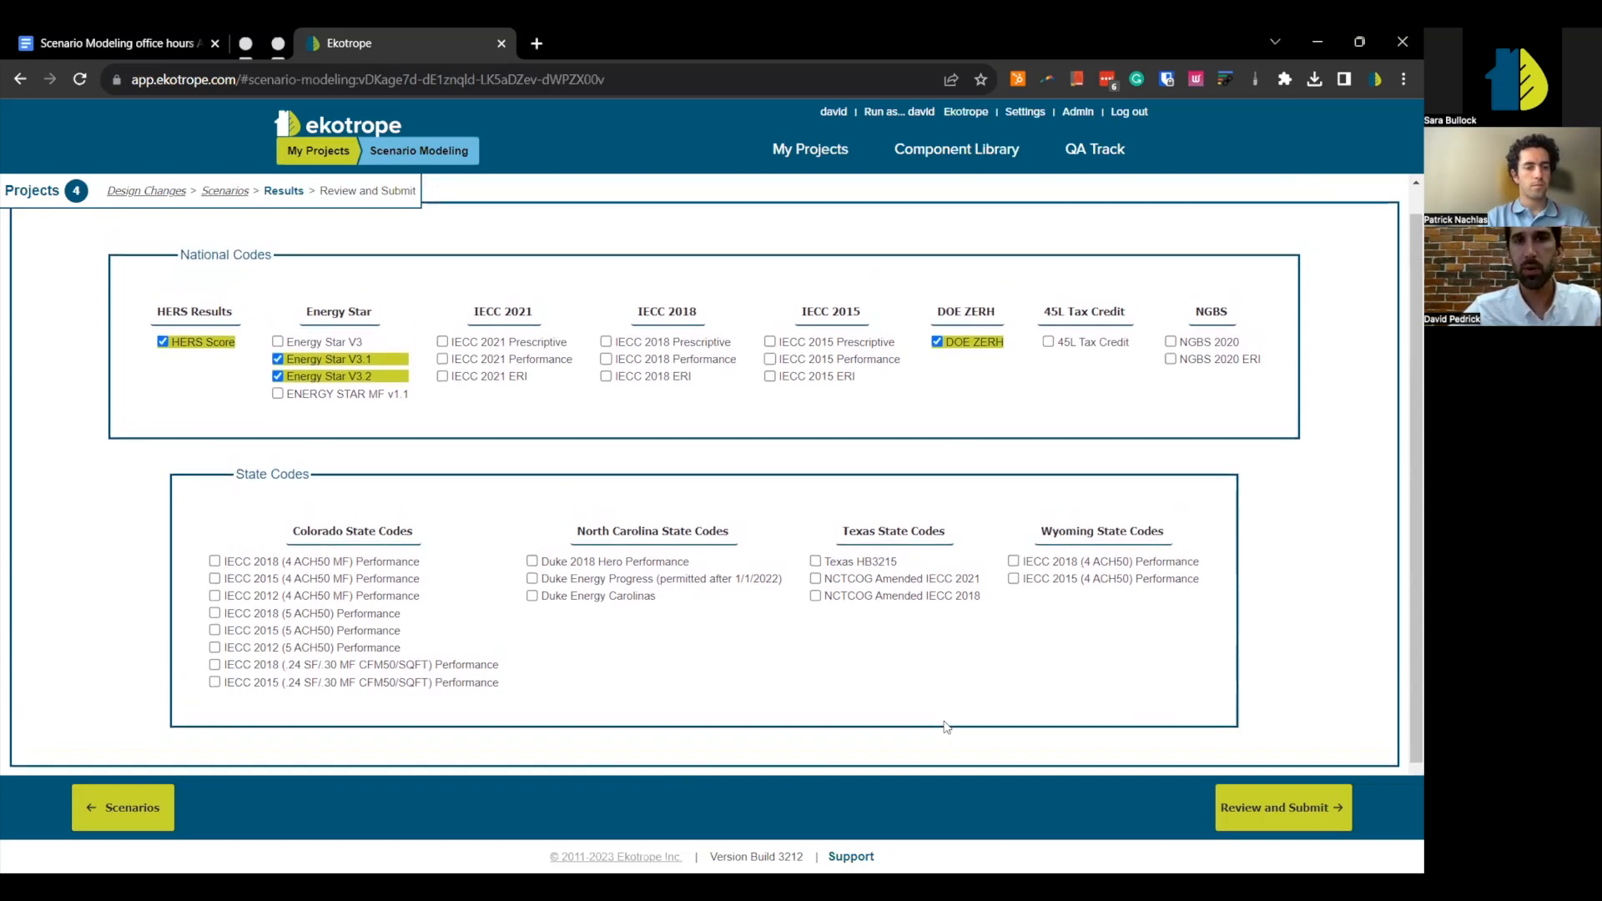
scroll(947, 727, down, 1)
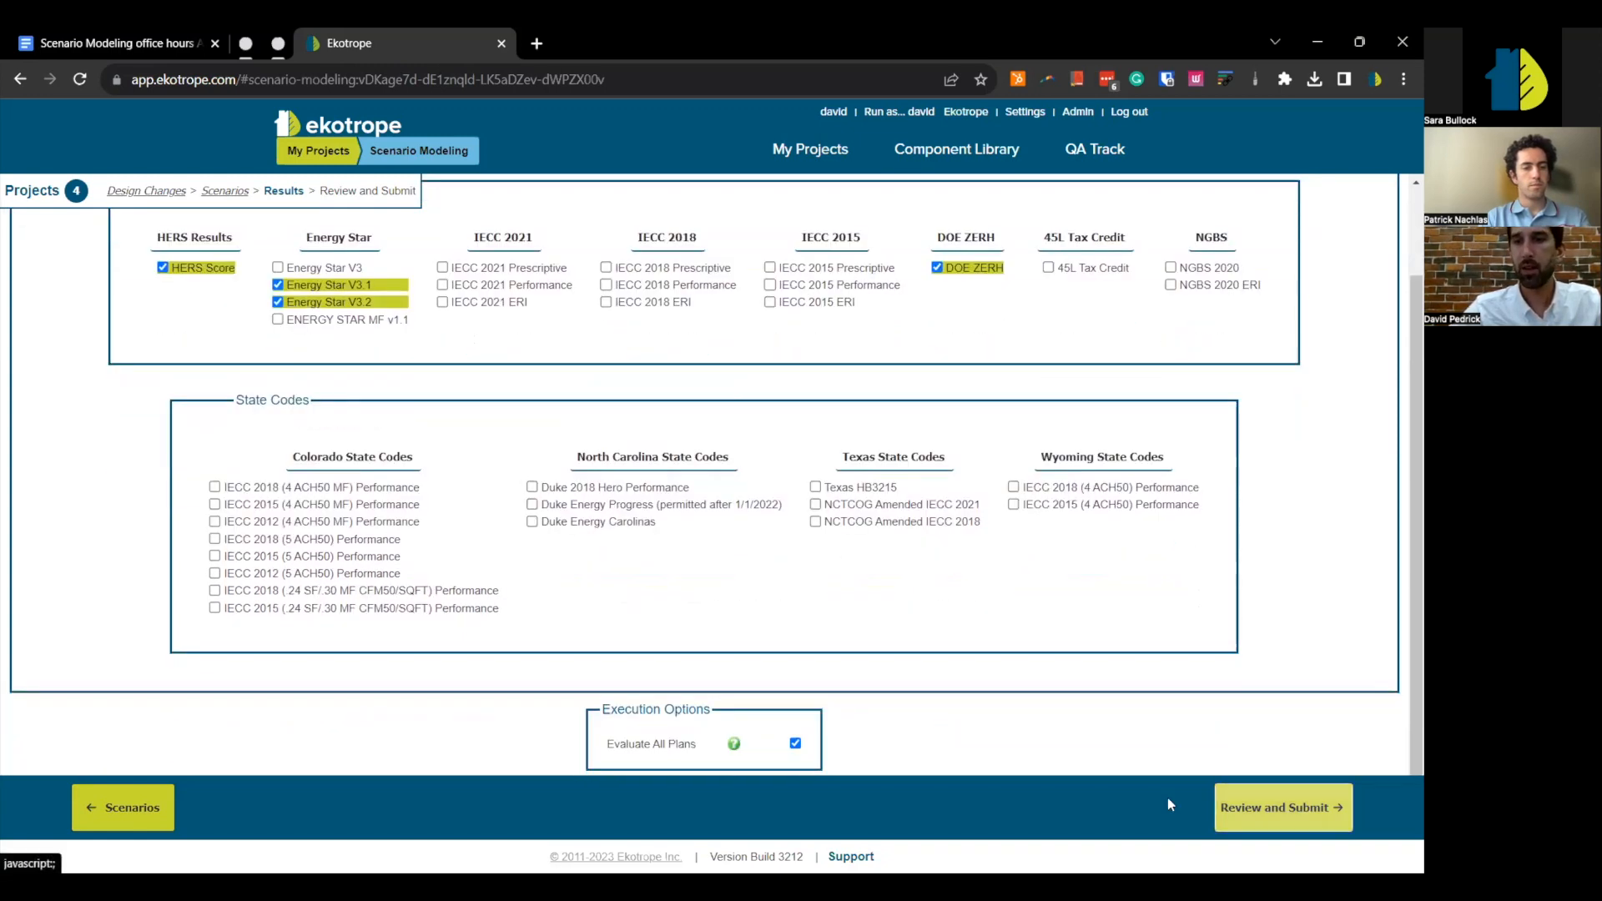
click(1168, 801)
click(1168, 801)
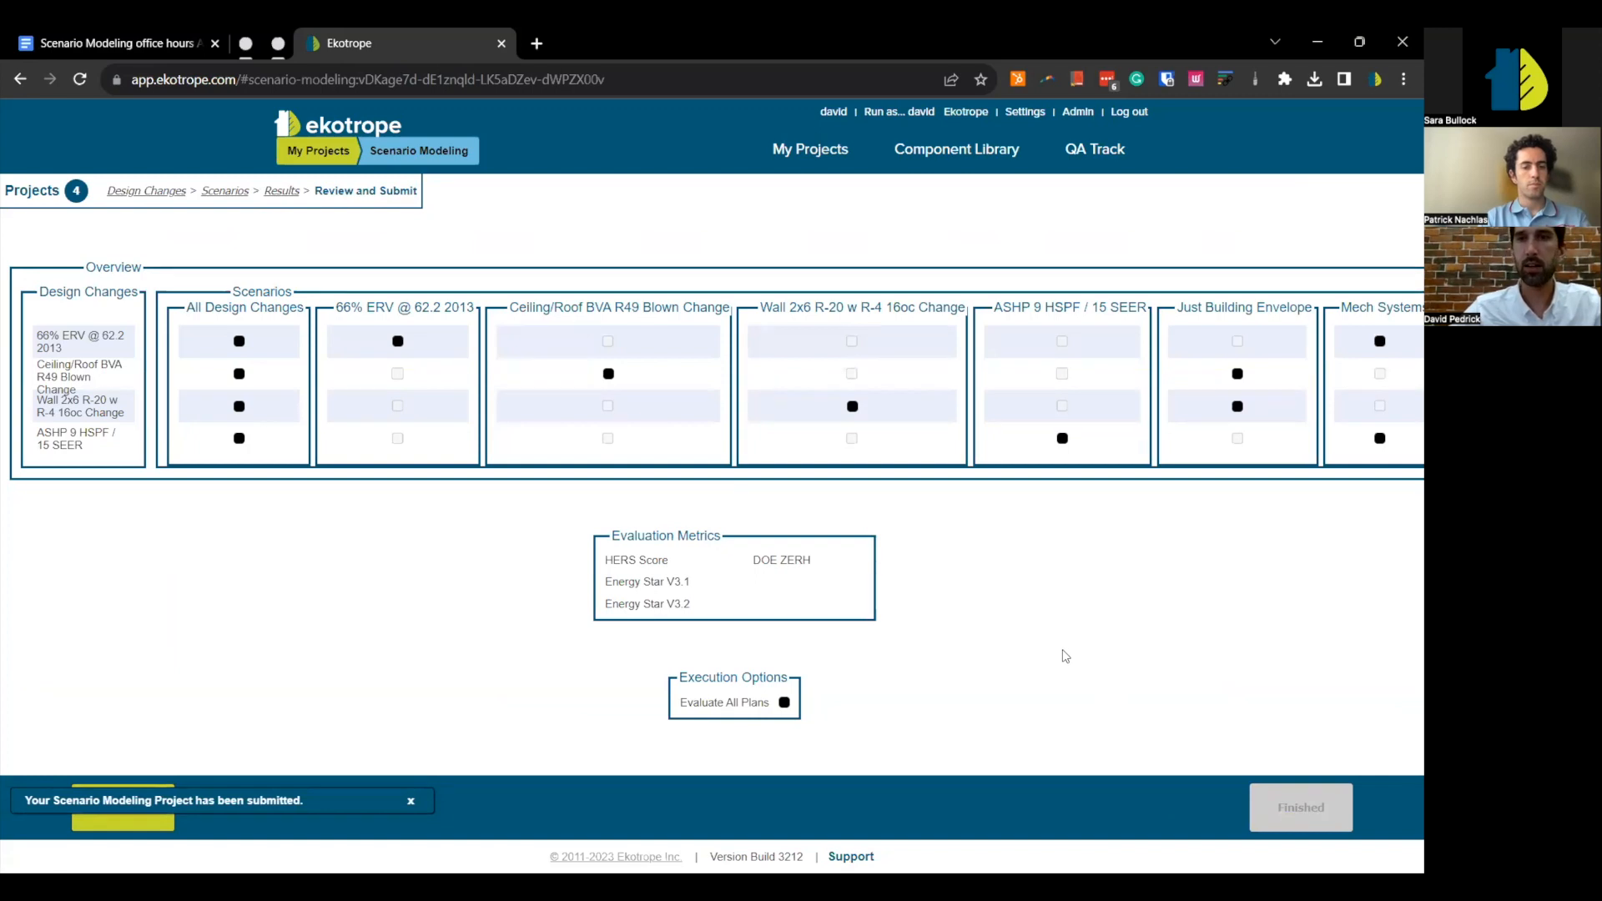
scroll(1085, 656, right, 1)
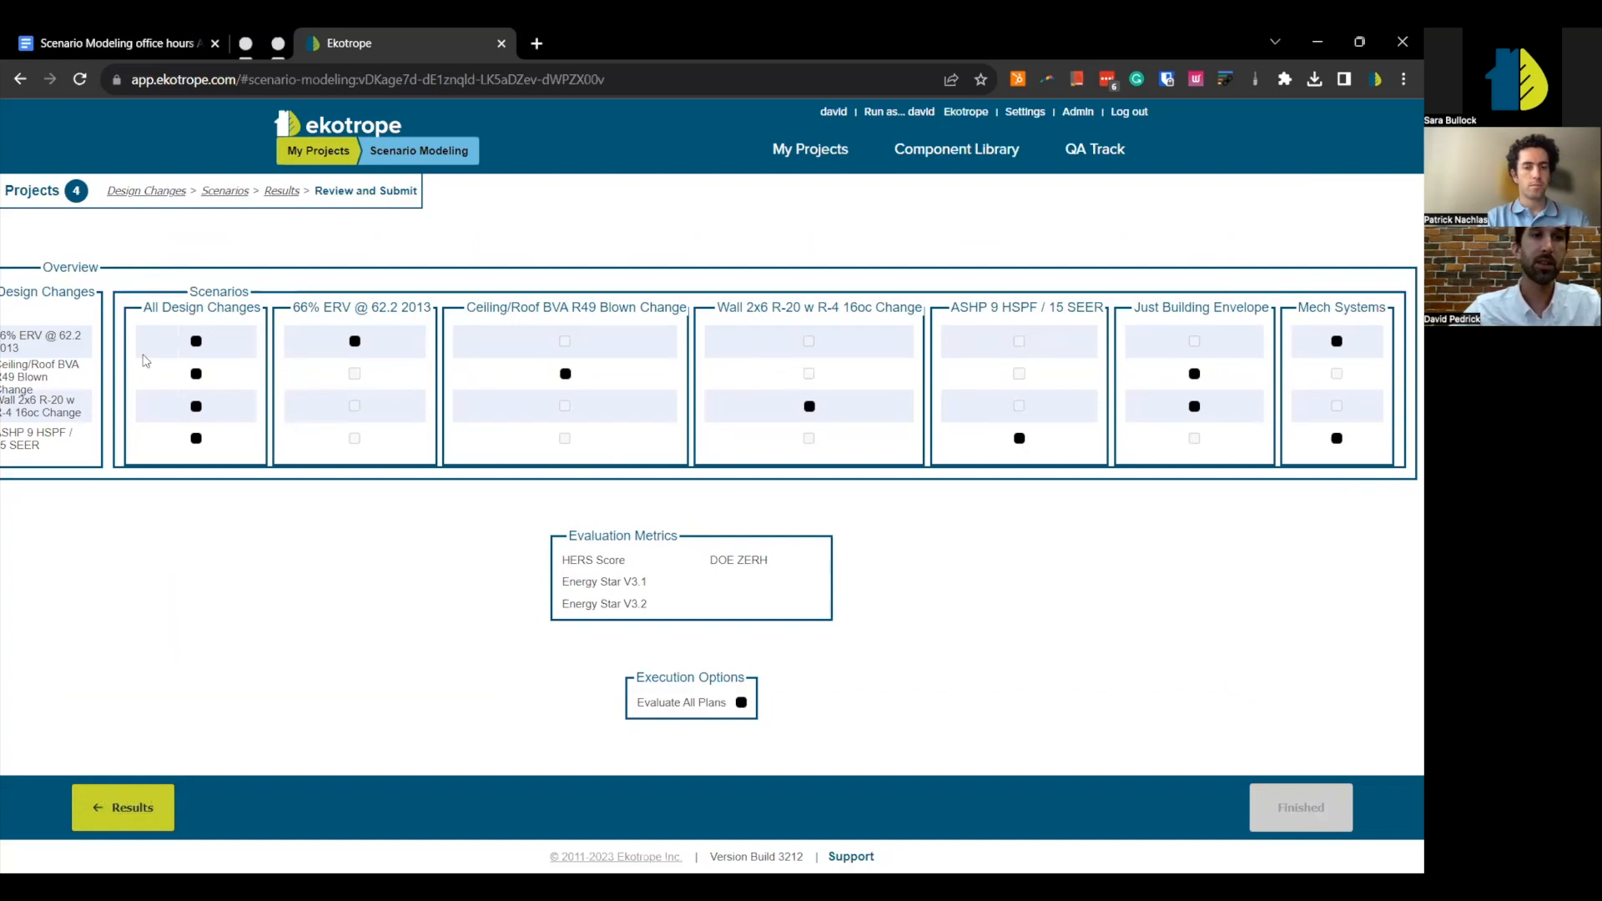
scroll(134, 414, left, 1)
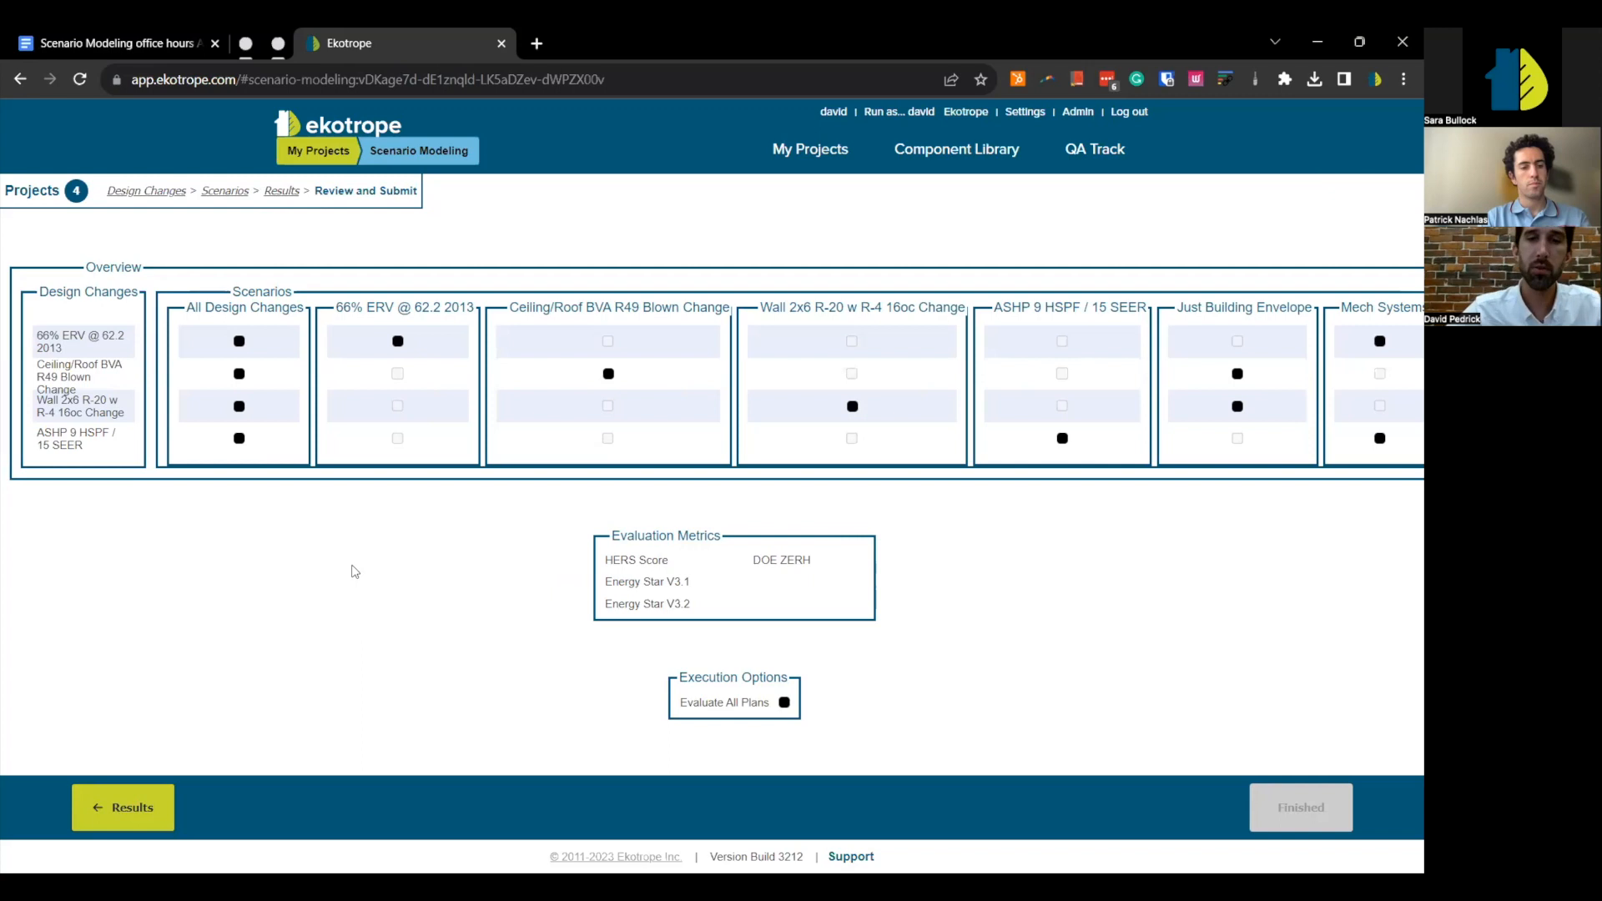
mouse_move(682, 702)
mouse_down()
mouse_move(771, 702)
mouse_move(681, 708)
mouse_up()
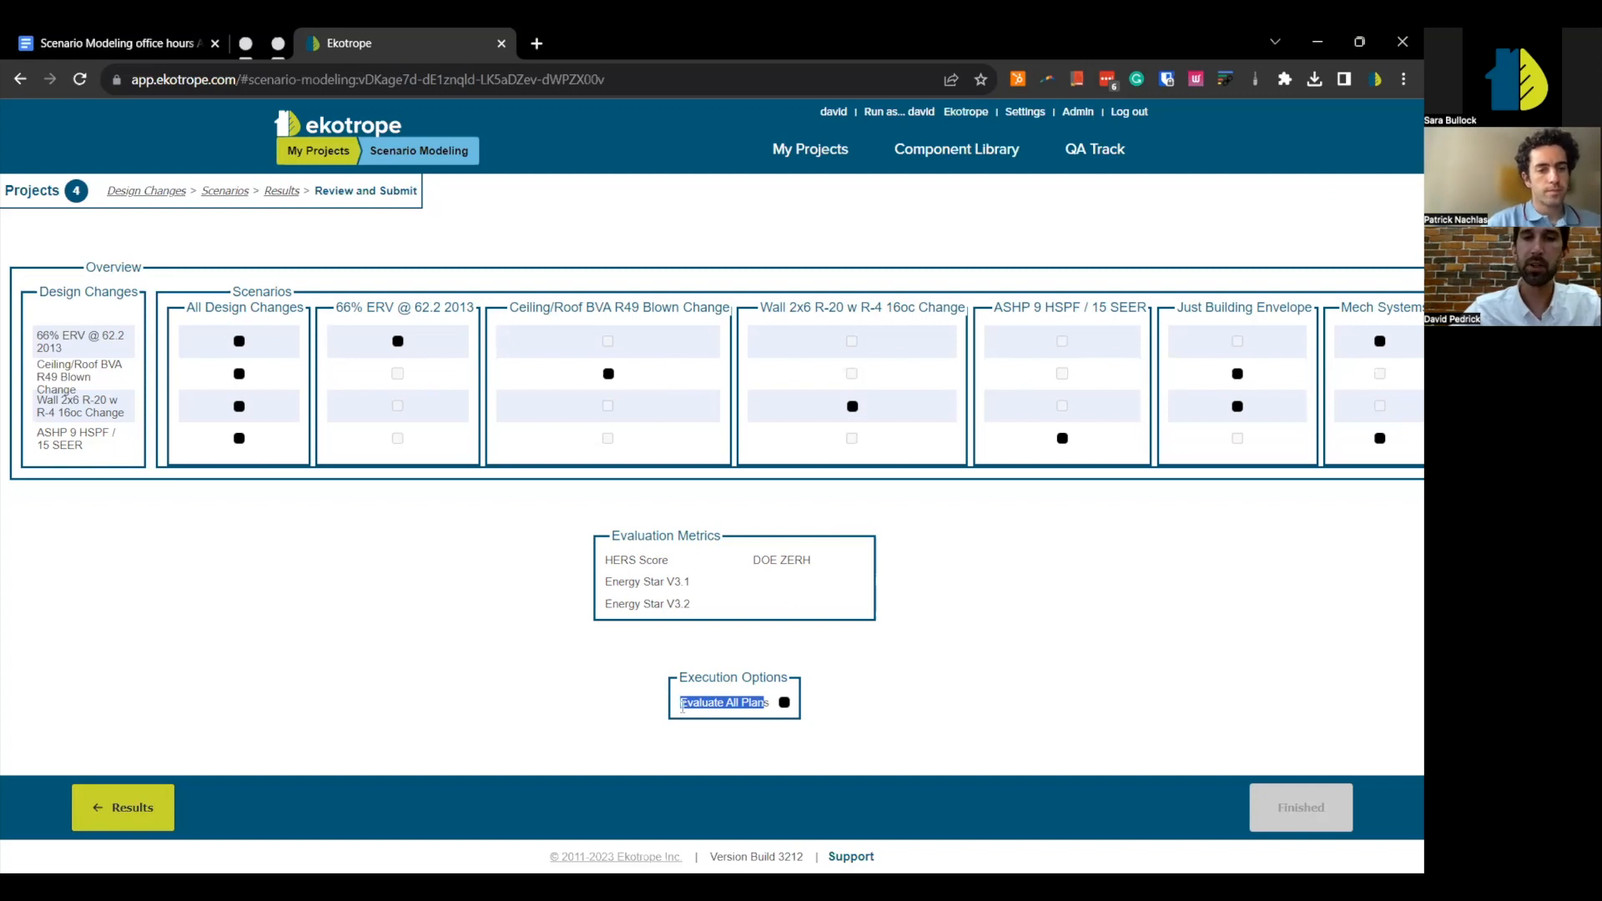
click(682, 707)
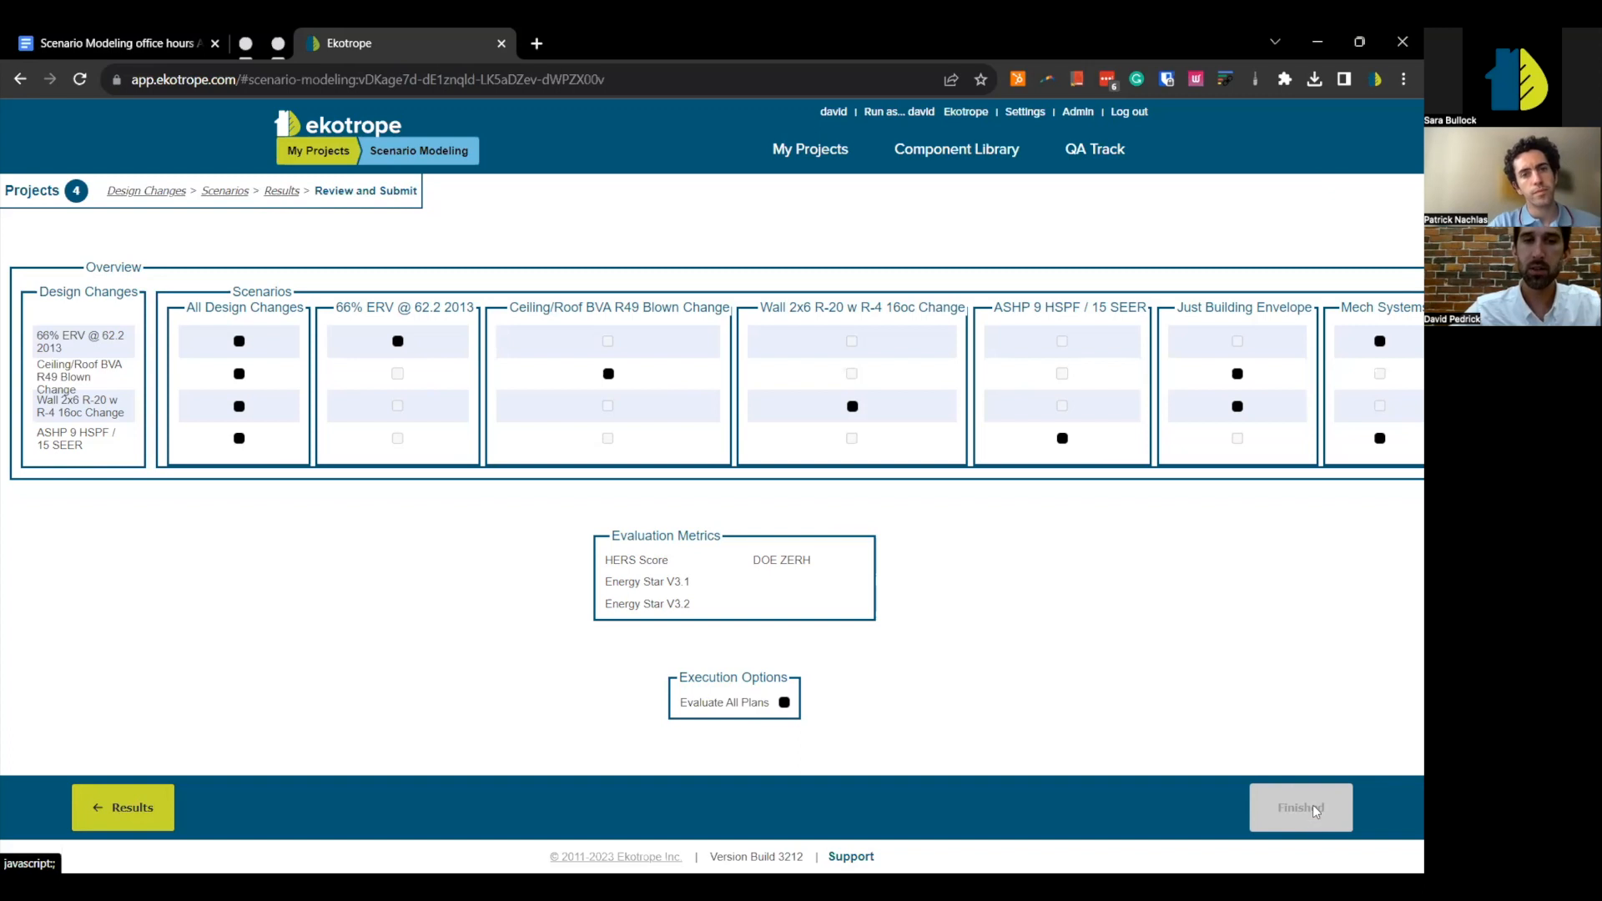
- Return to the design changes stage and set the air source heat pump's cooling SEER to 16
click(166, 793)
click(160, 795)
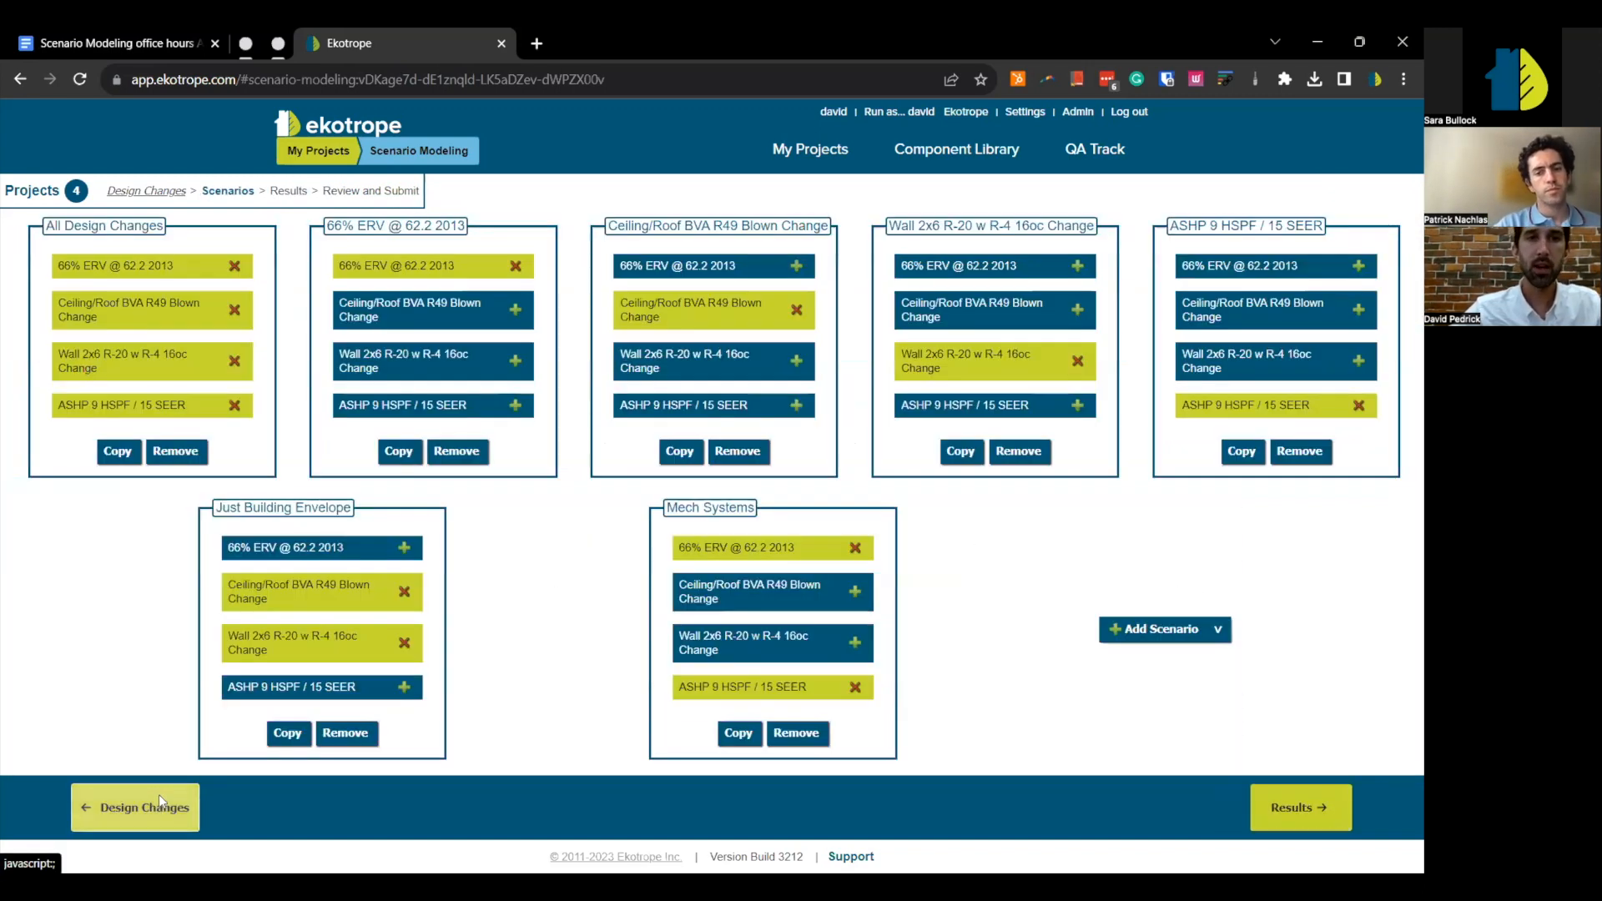
click(159, 794)
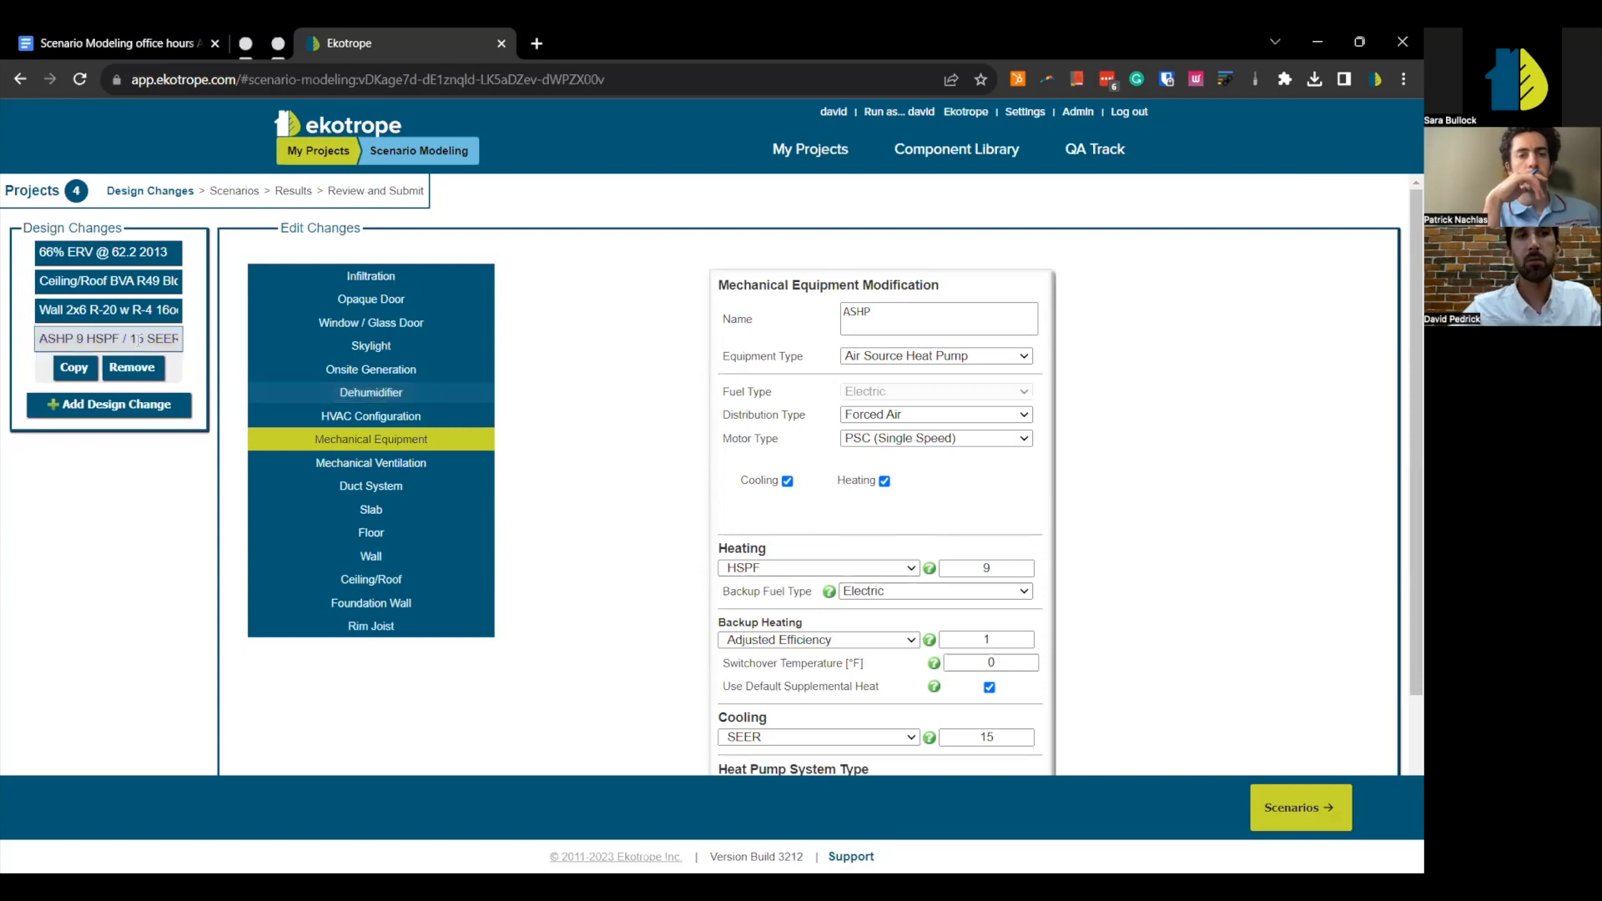
scroll(954, 548, down, 2)
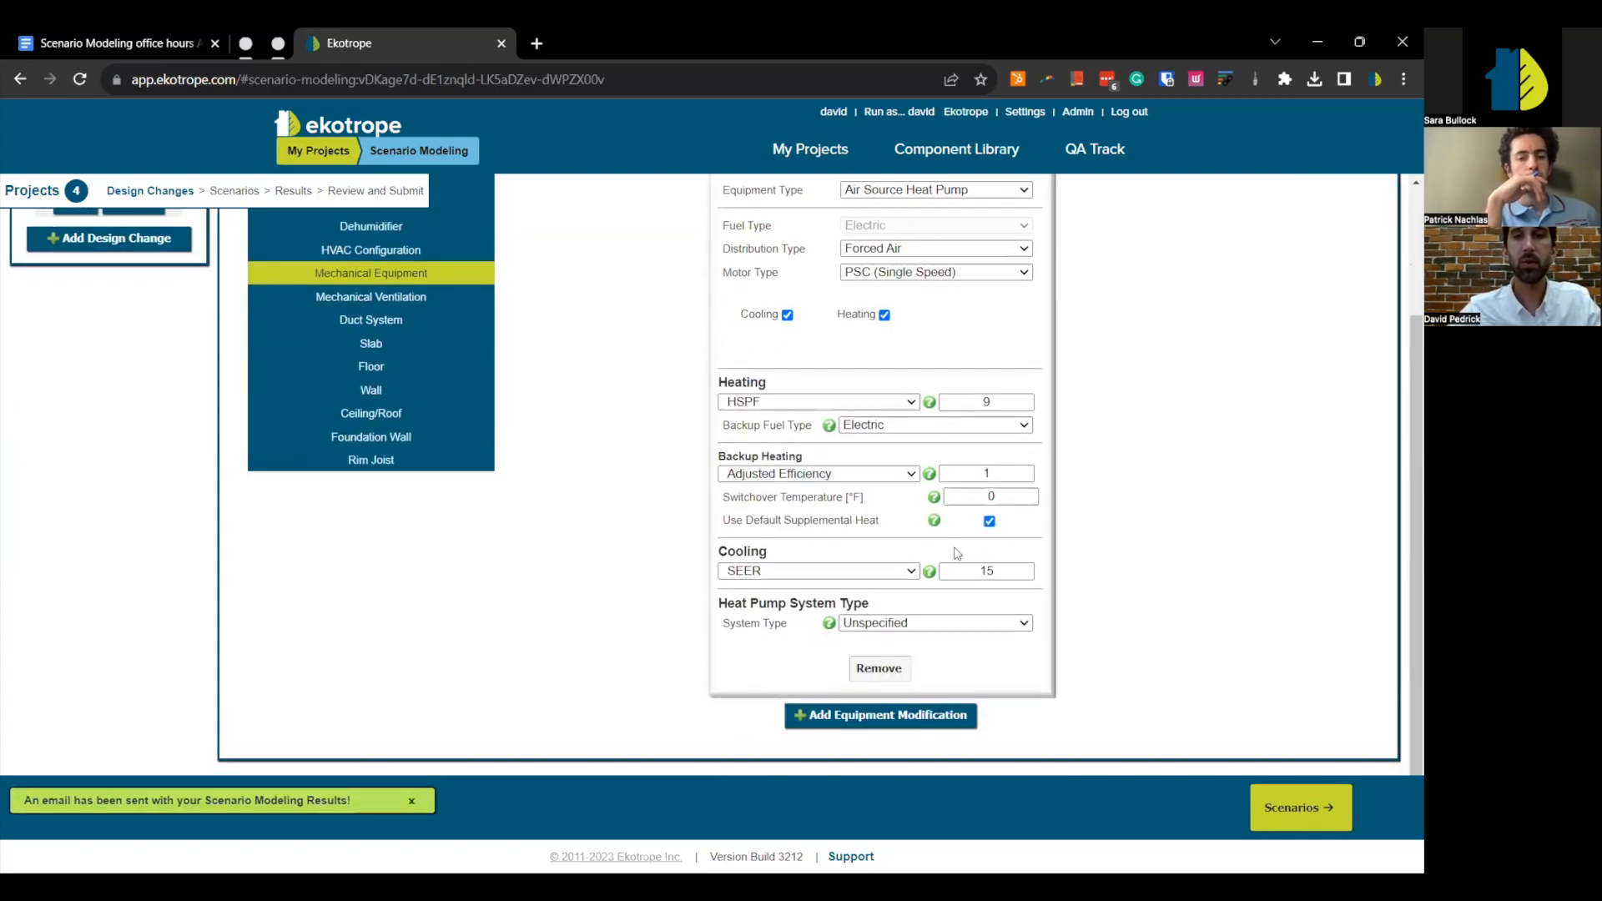
double_click(1013, 571)
text(16)
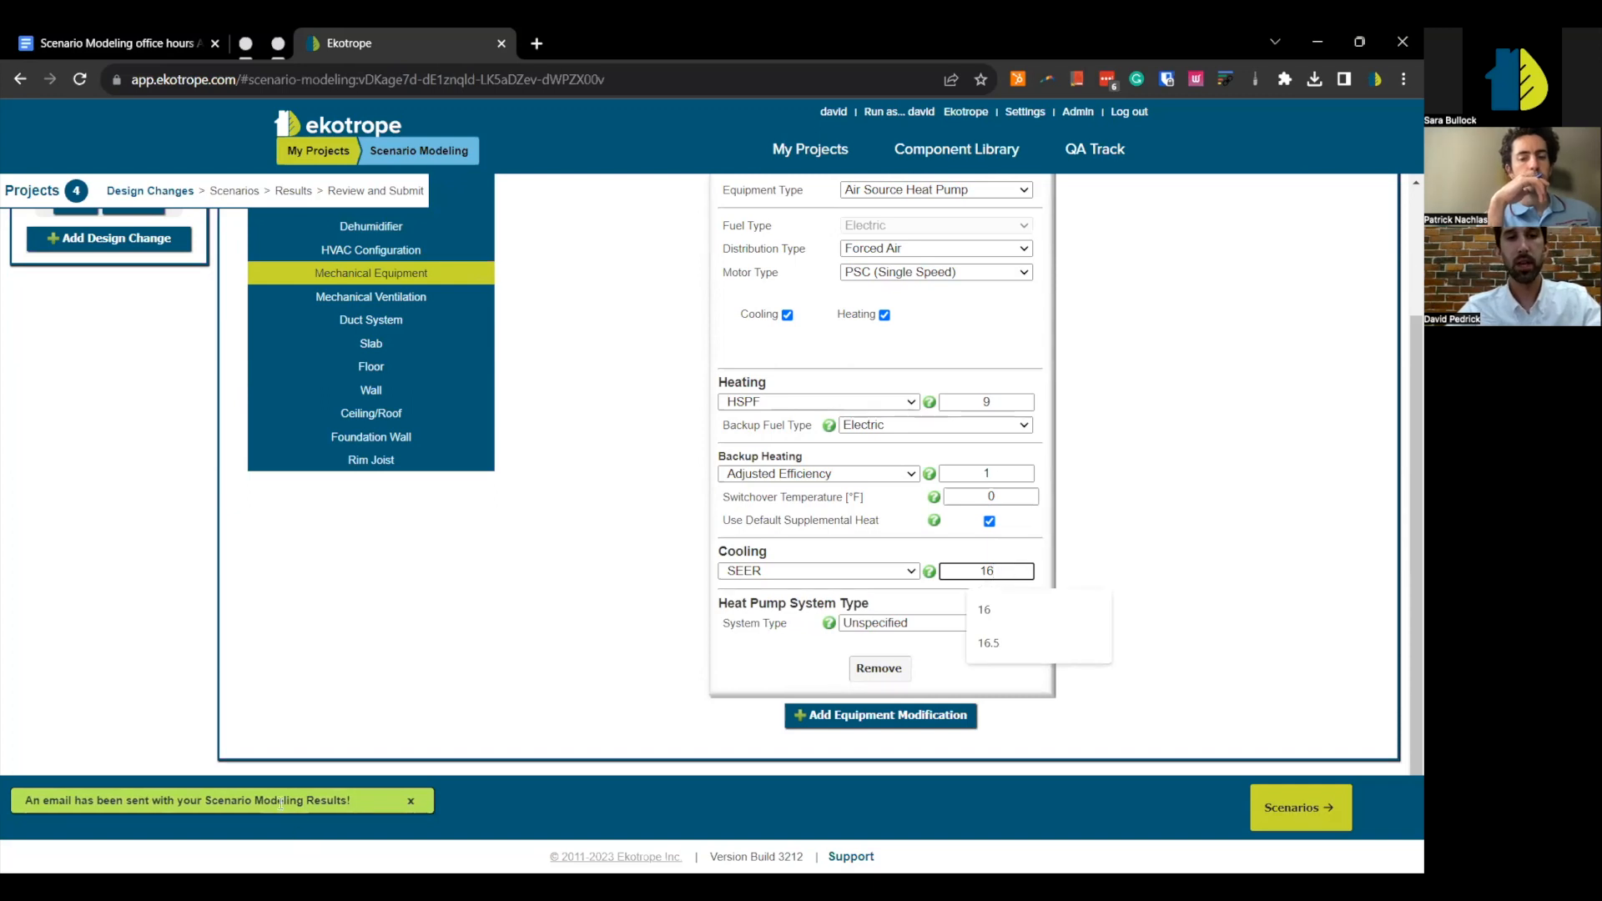
- Rename the heat pump design change as "ASHP 9 HSPF / 16 SEER"
scroll(834, 484, up, 2)
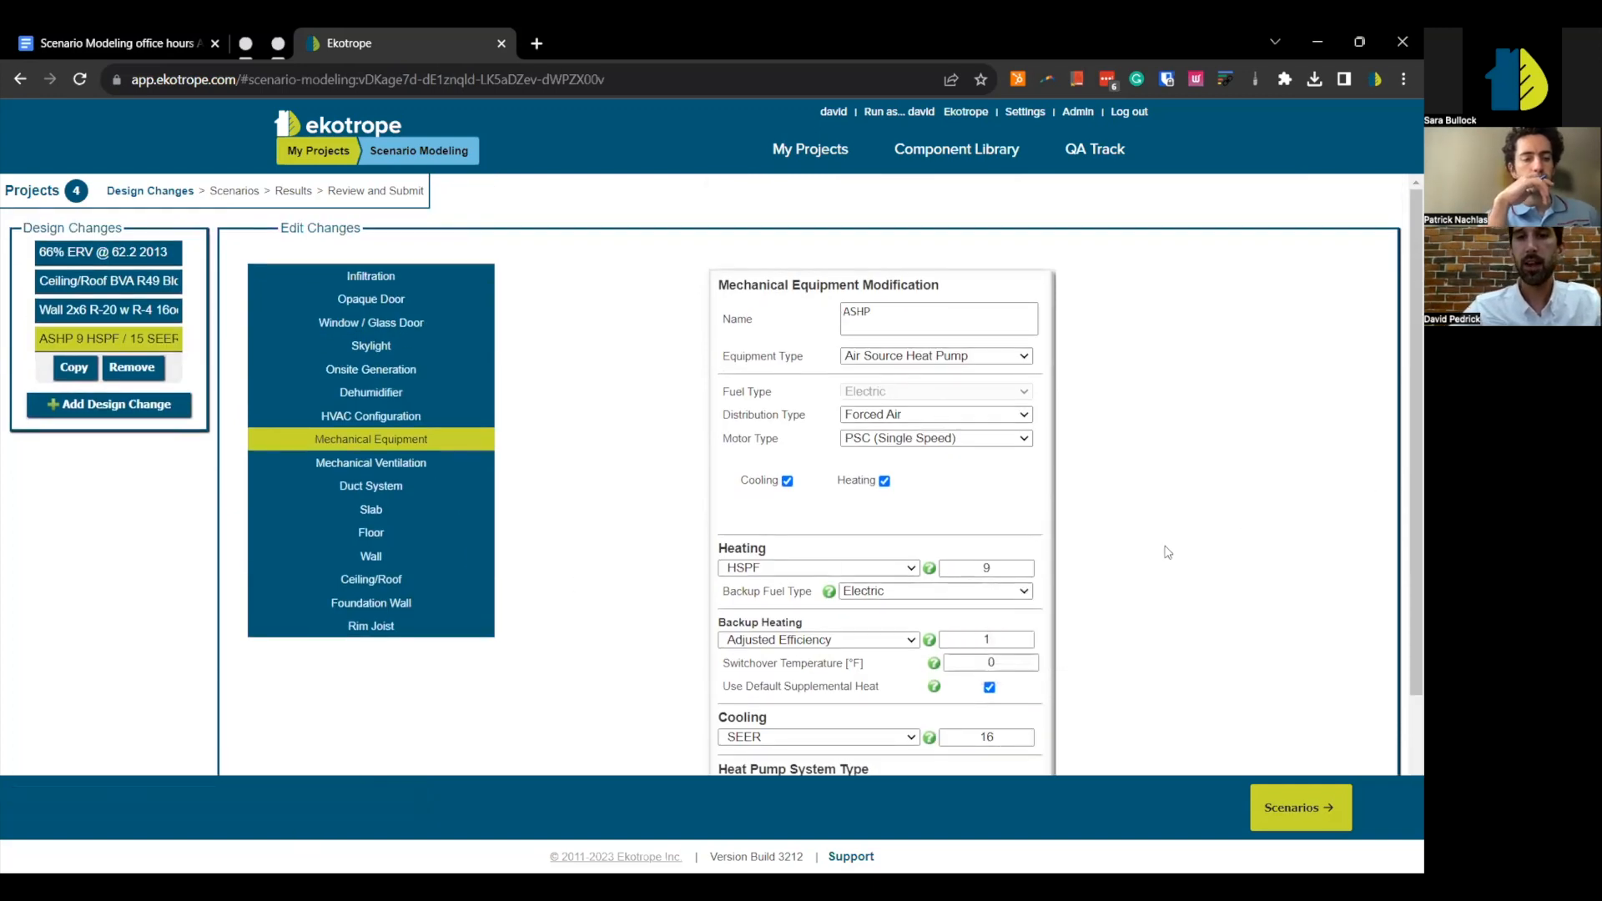
scroll(1167, 552, down, 2)
scroll(1167, 553, up, 2)
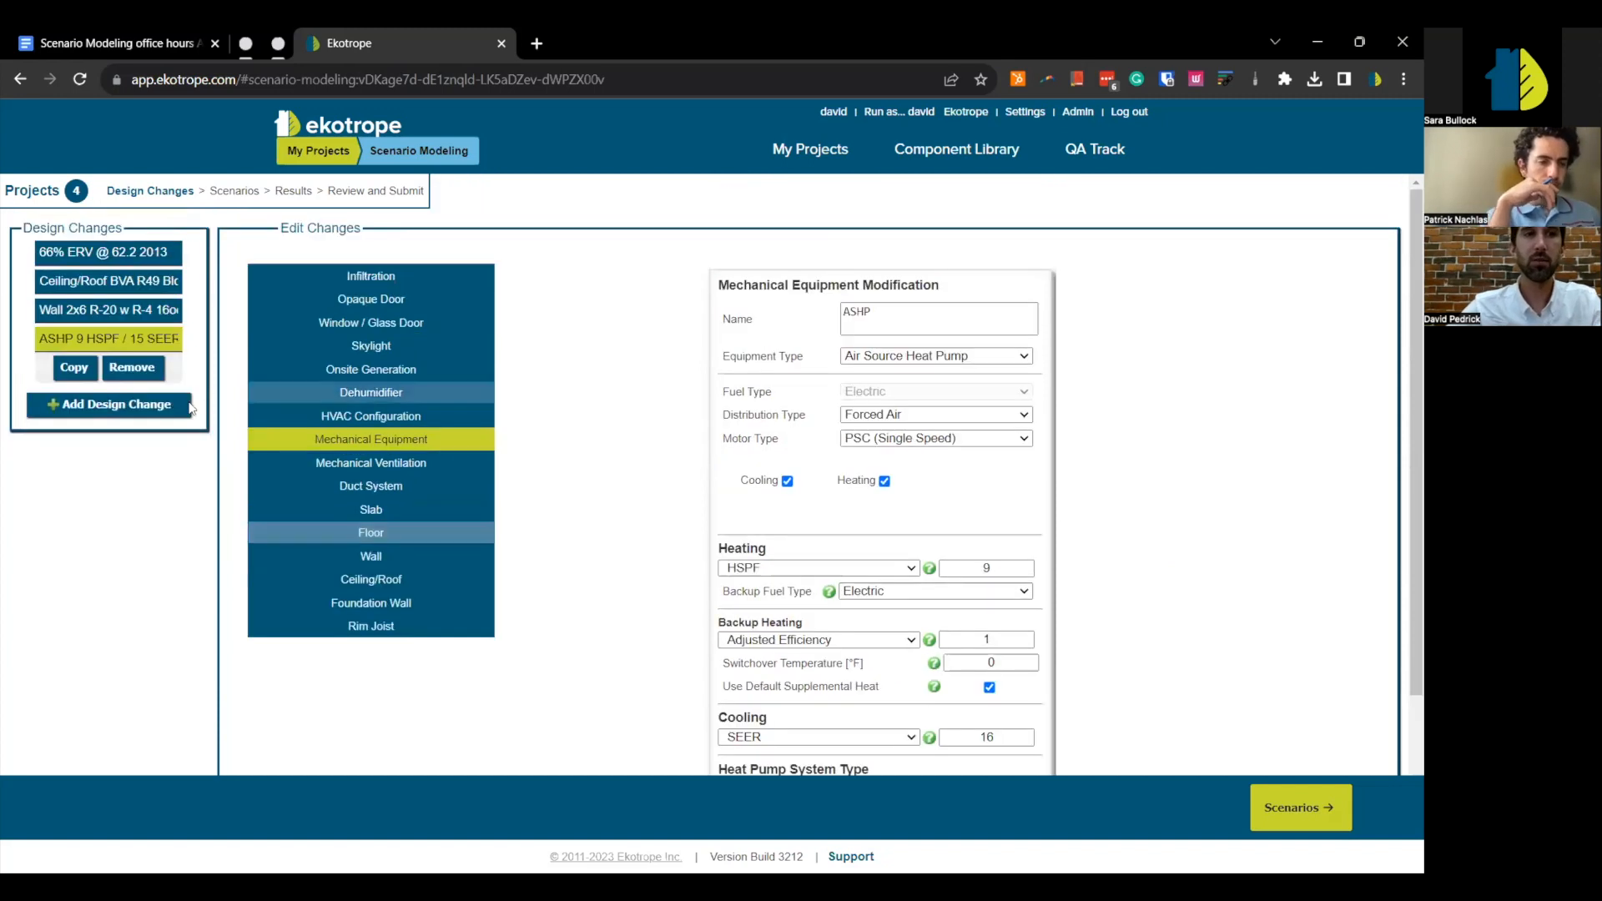
click(144, 339)
key(BackSpace)
text(6)
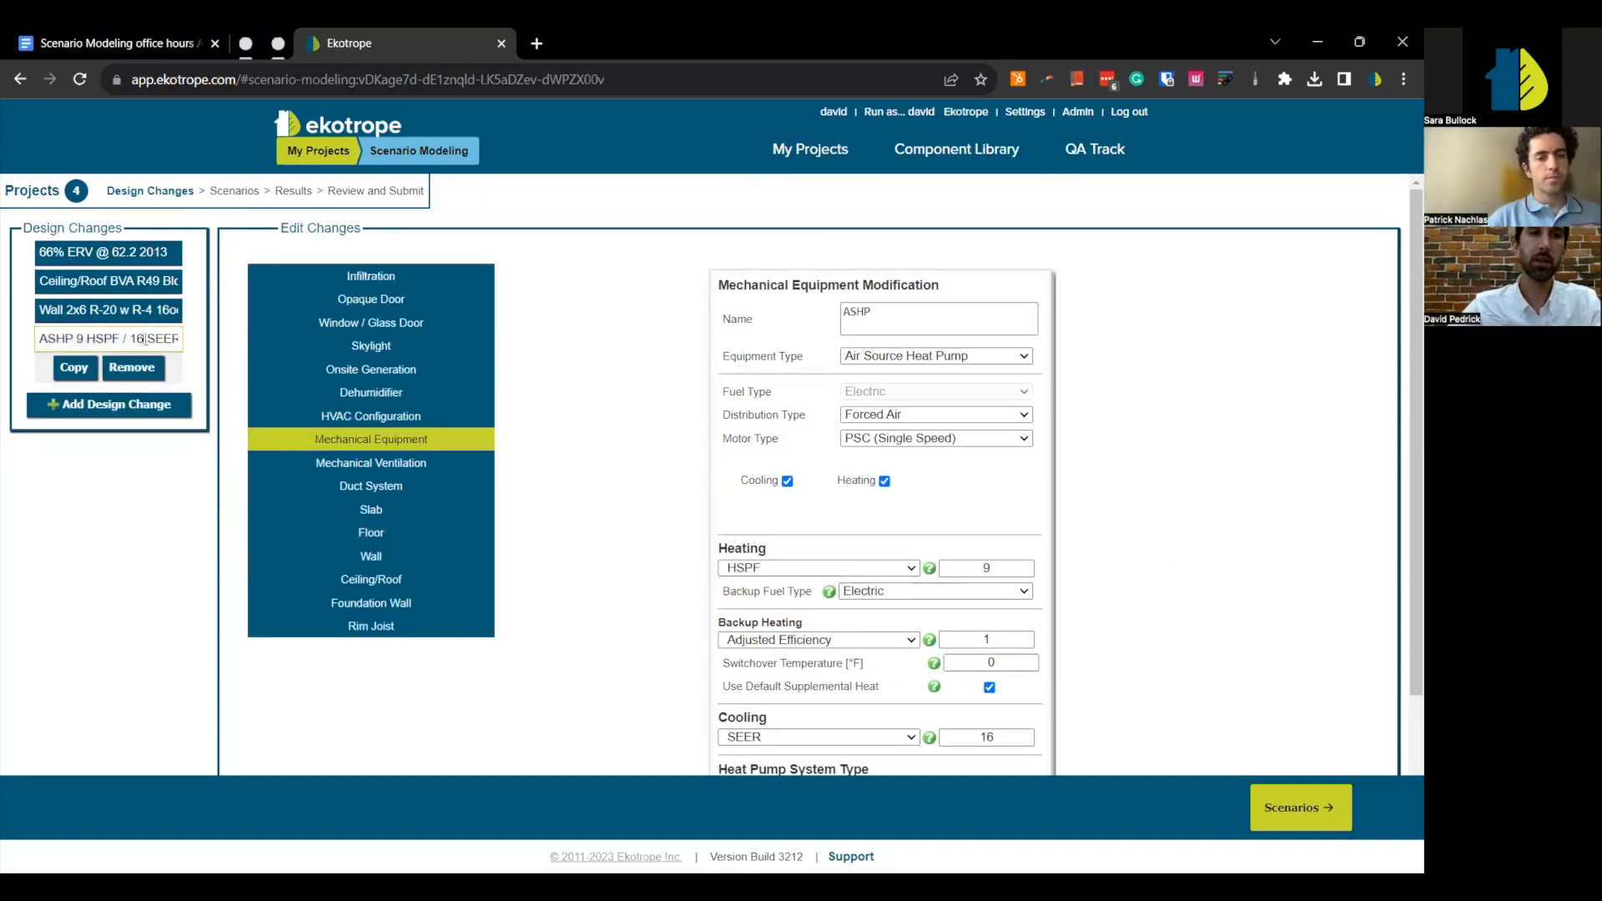
click(561, 414)
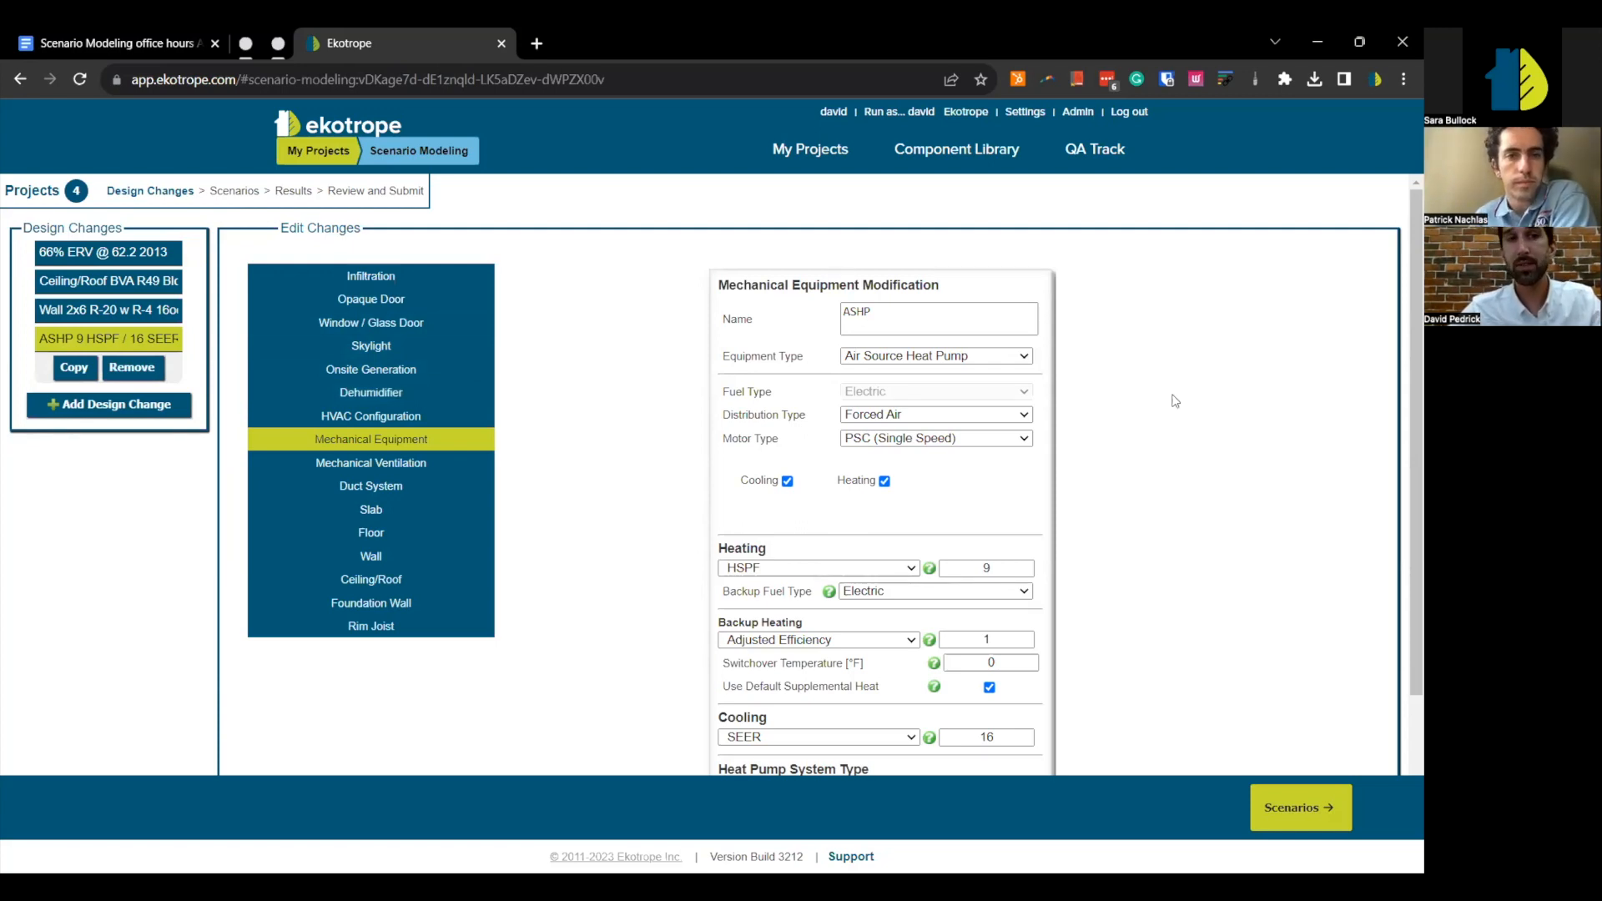
- Proceed through the scenarios and results stages to the review and resubmit the modeling project with the revised heat pump
scroll(1275, 421, down, 3)
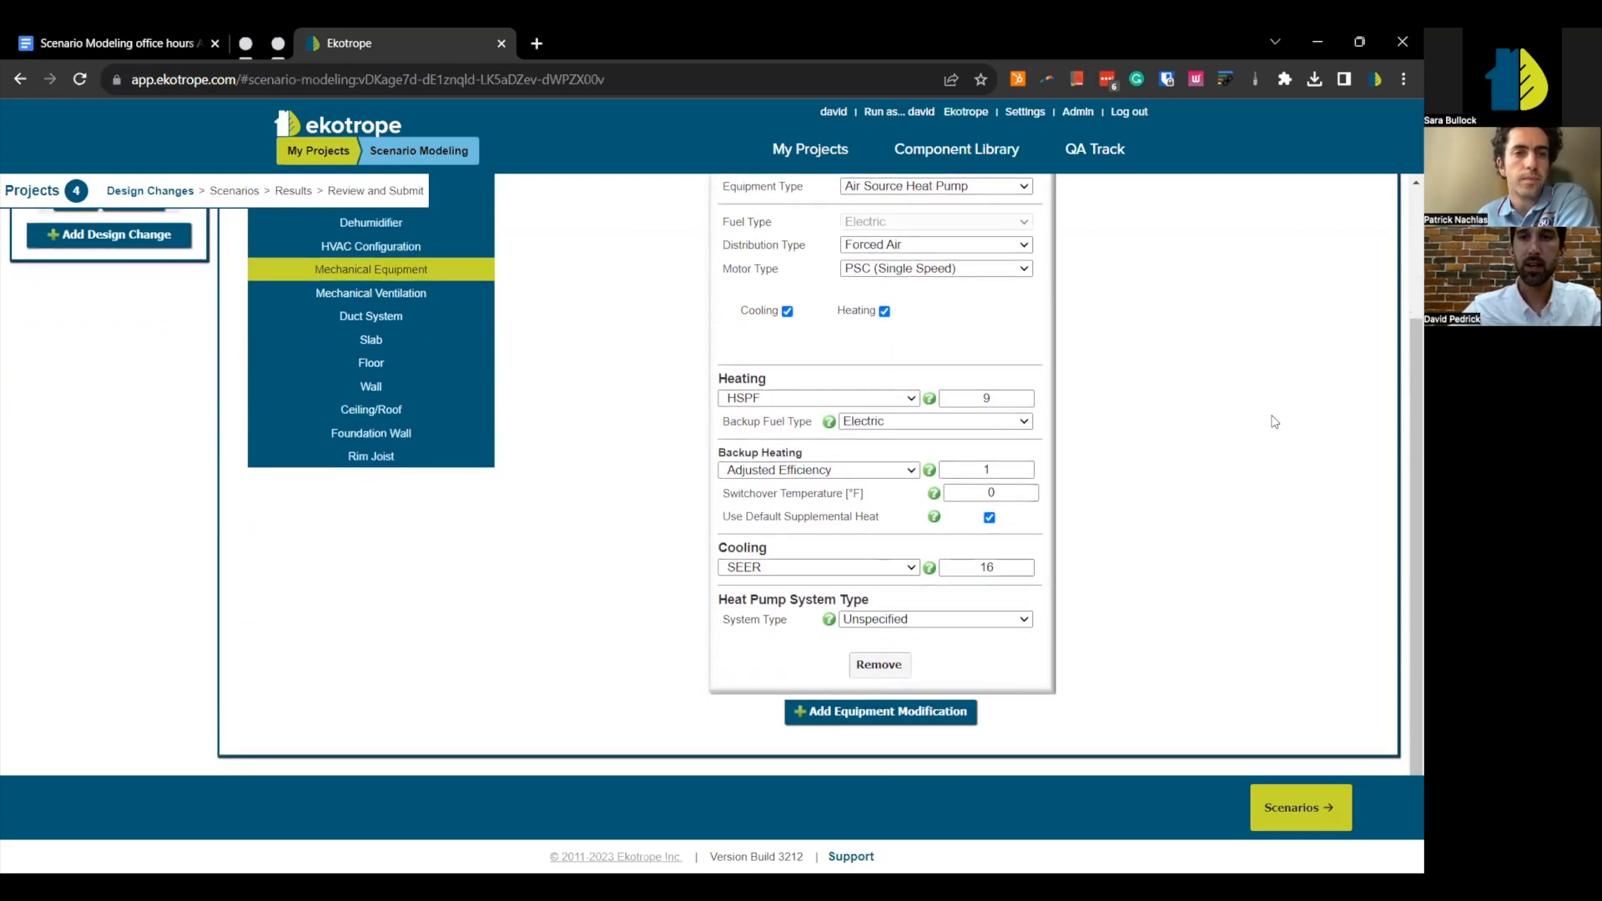
scroll(1275, 421, up, 2)
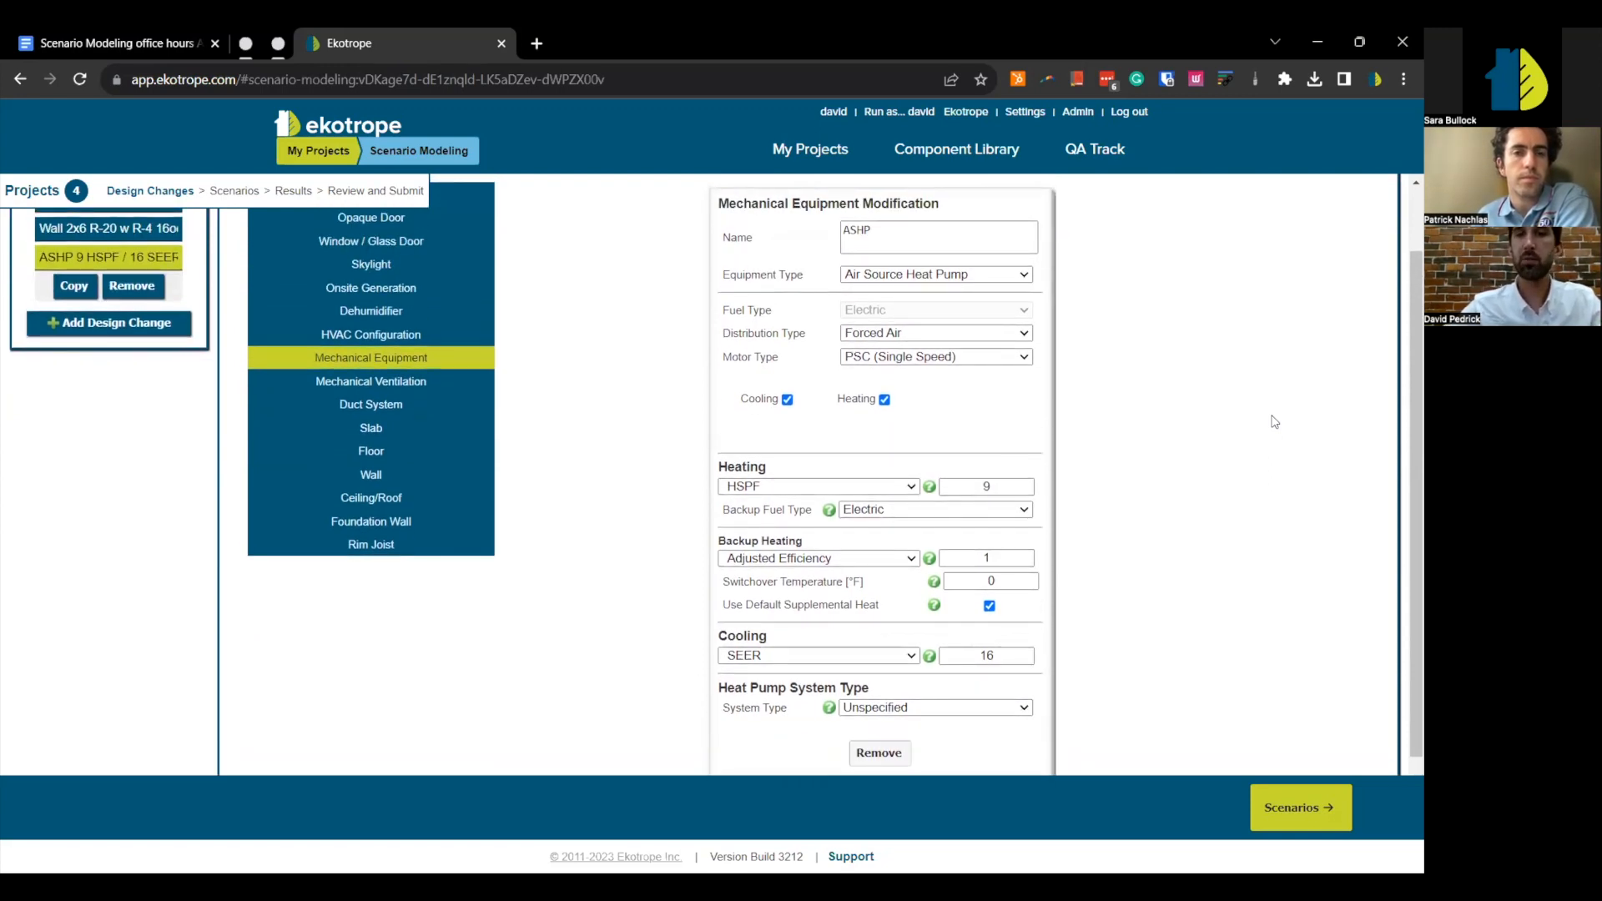
scroll(1275, 421, up, 2)
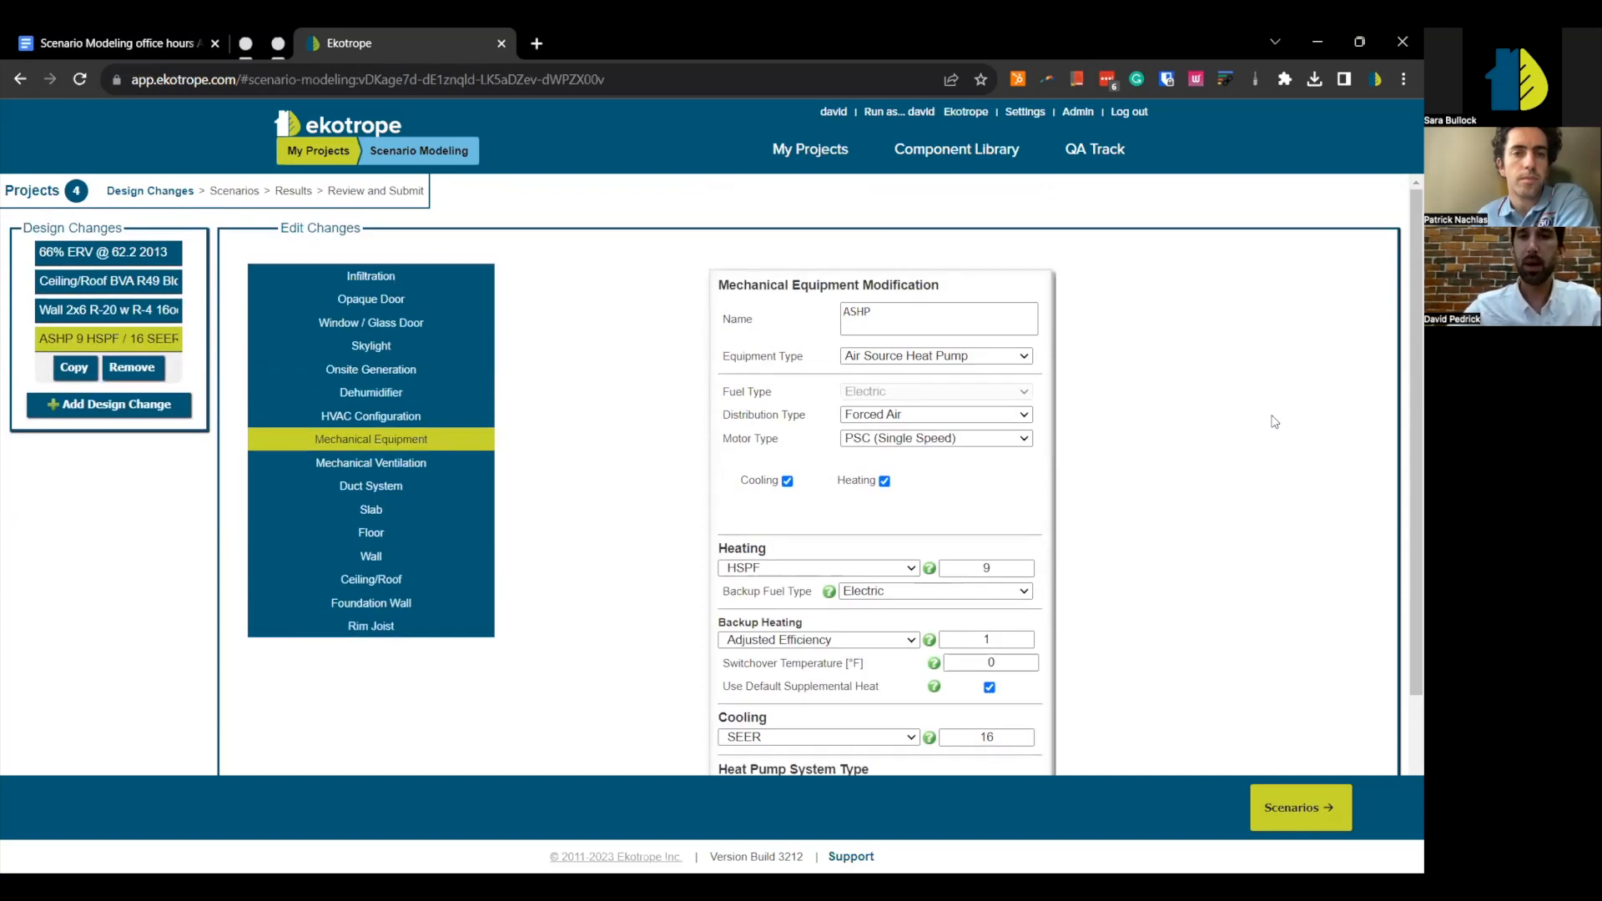
scroll(1281, 564, down, 5)
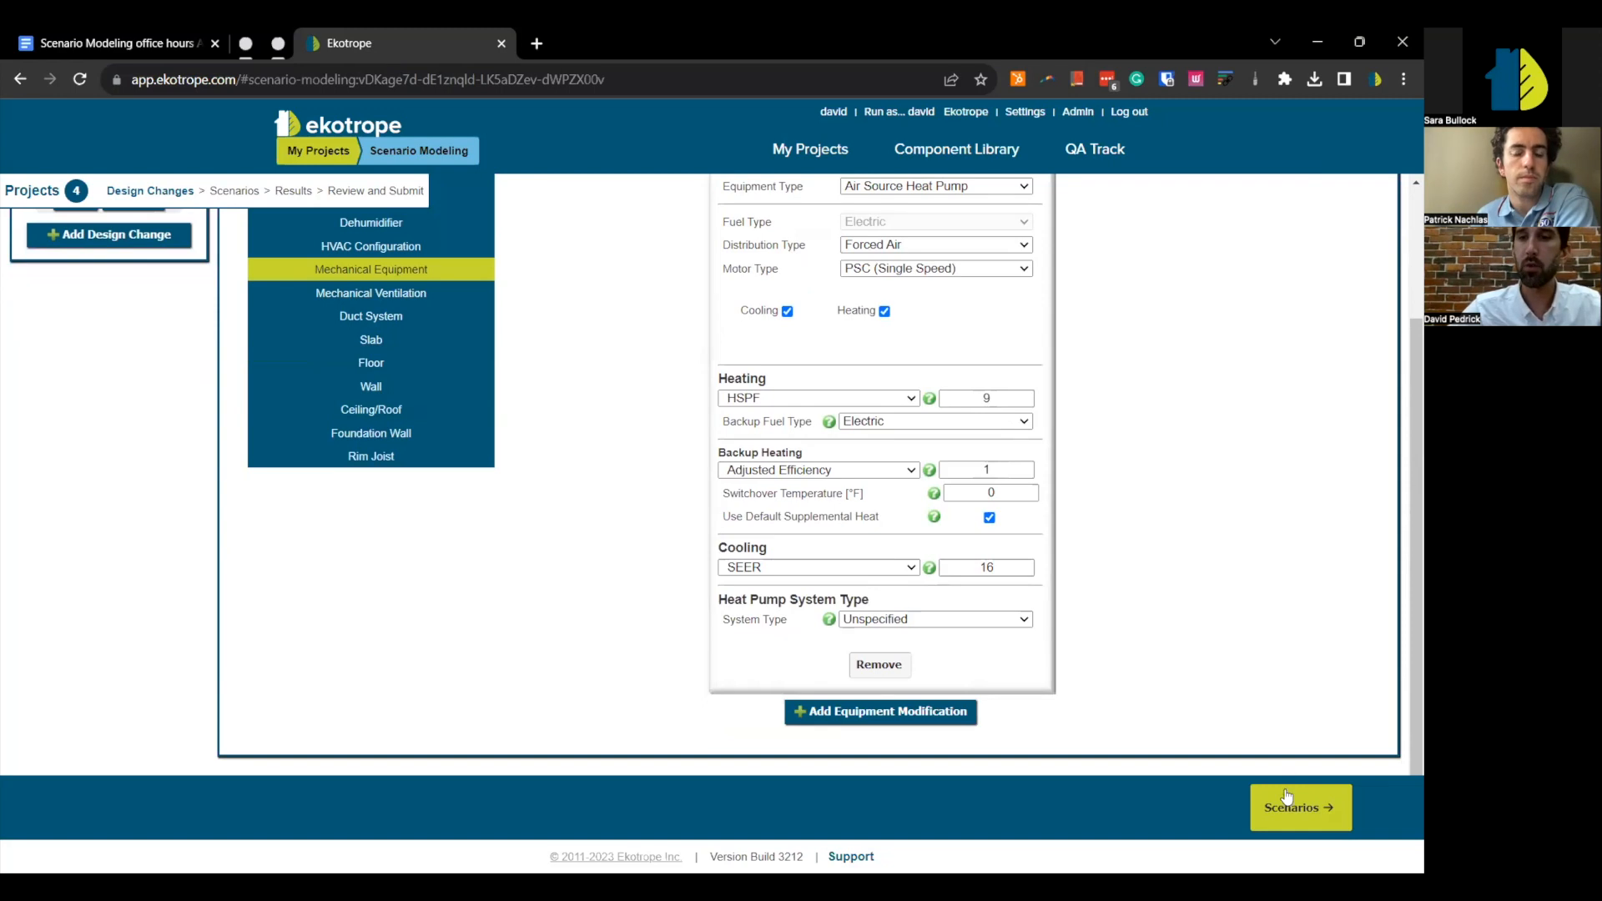
click(1289, 805)
click(1289, 805)
click(1302, 808)
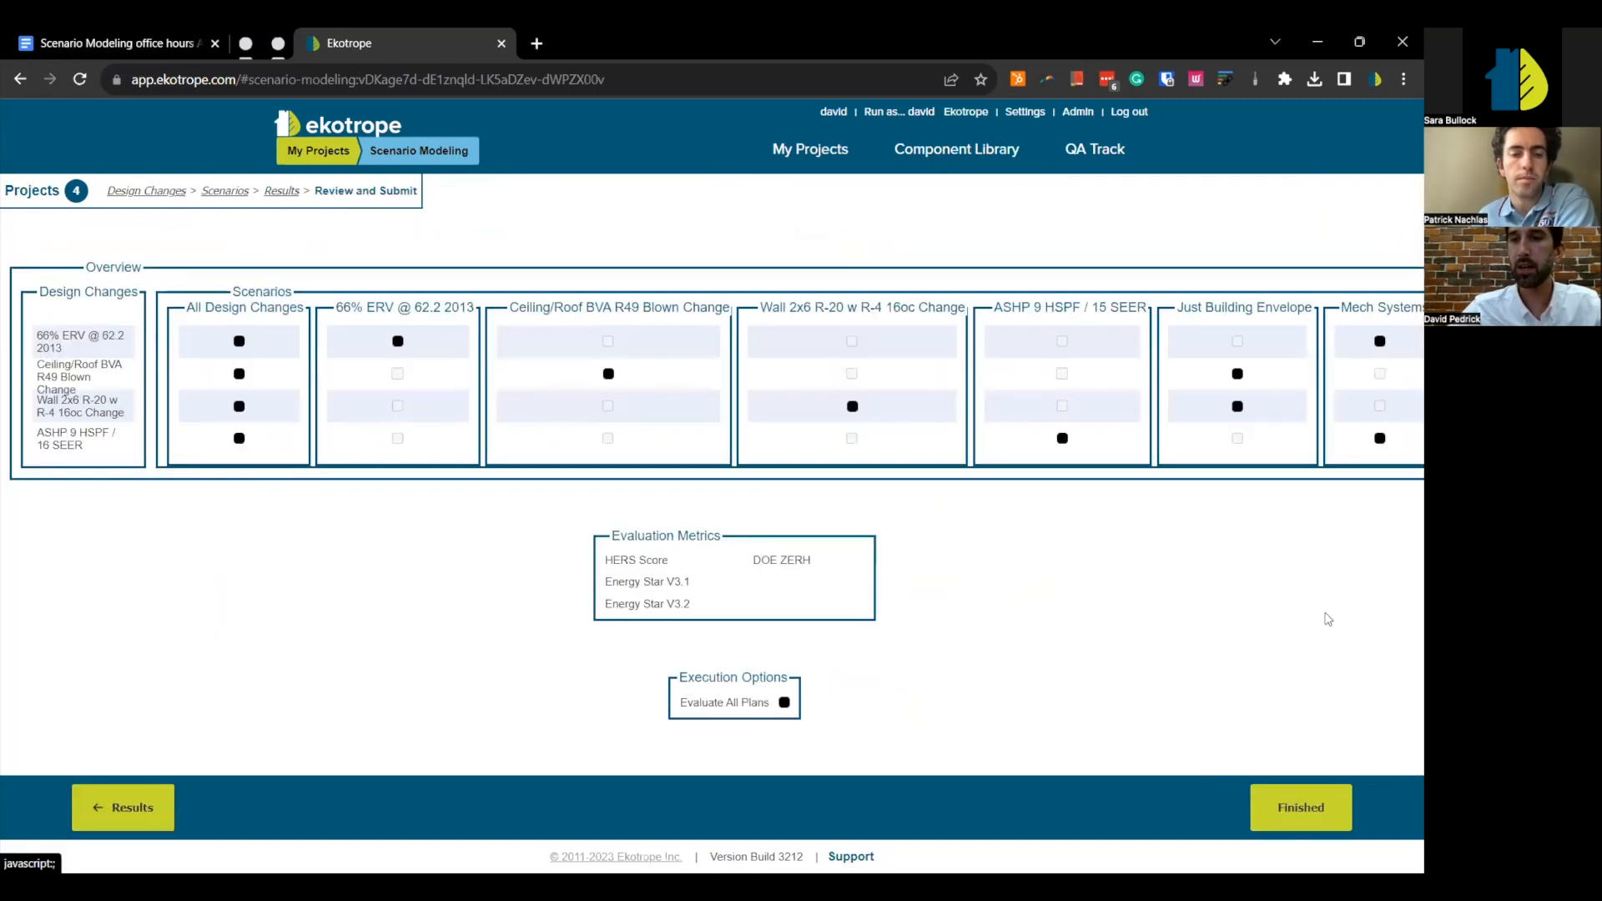
click(1301, 825)
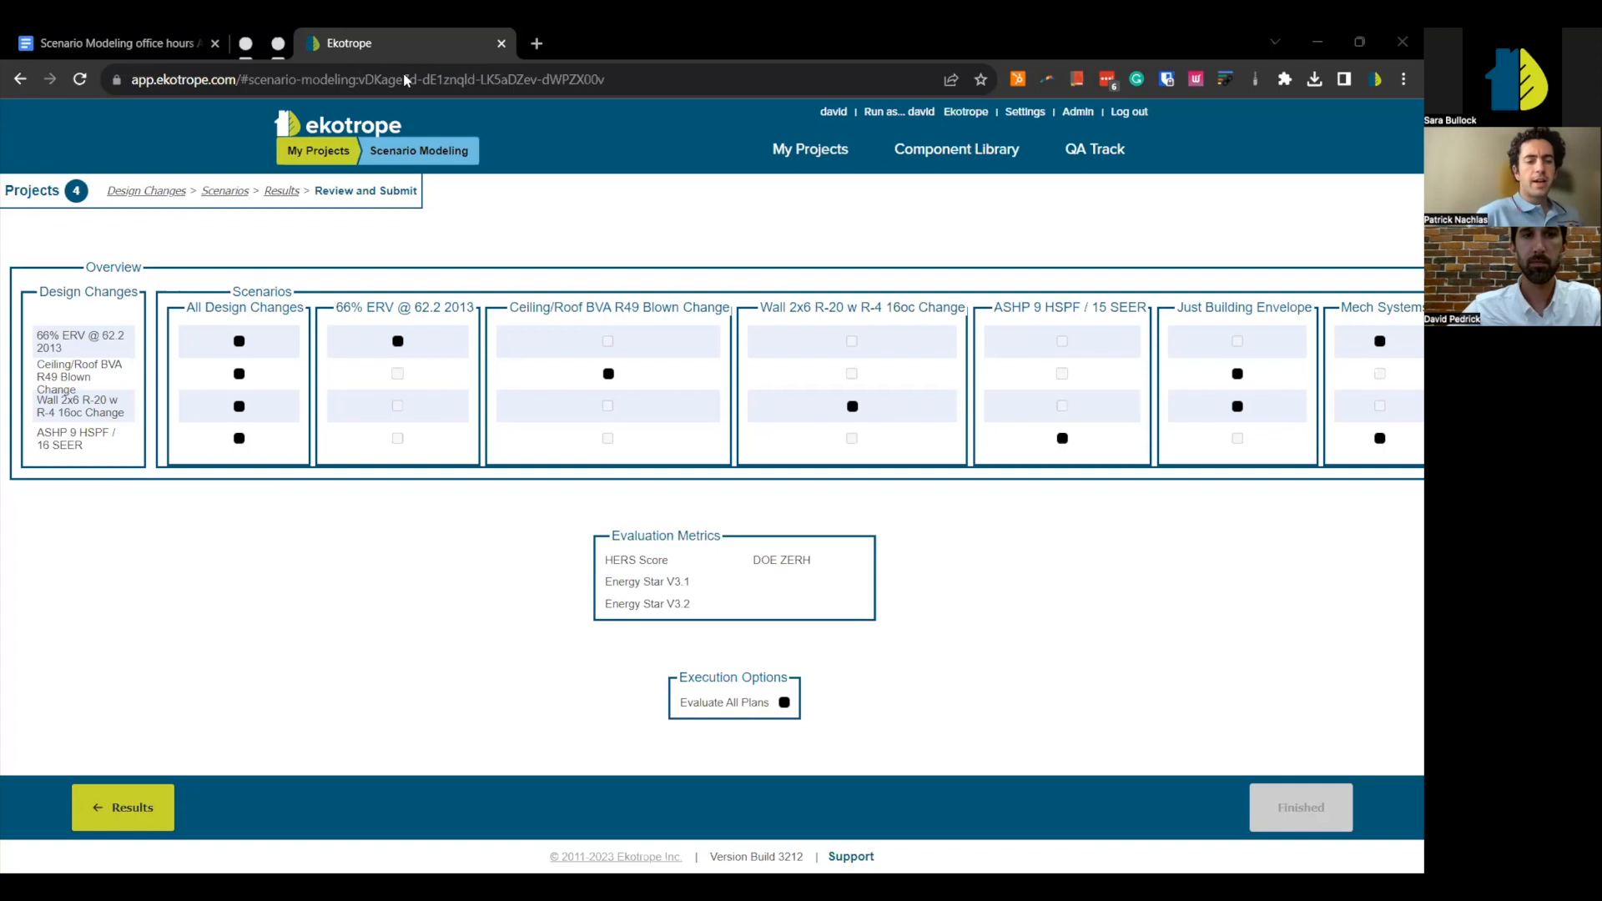
- Open the downloaded scenario_modeling_results (20).xlsx workbook in Excel
click(876, 400)
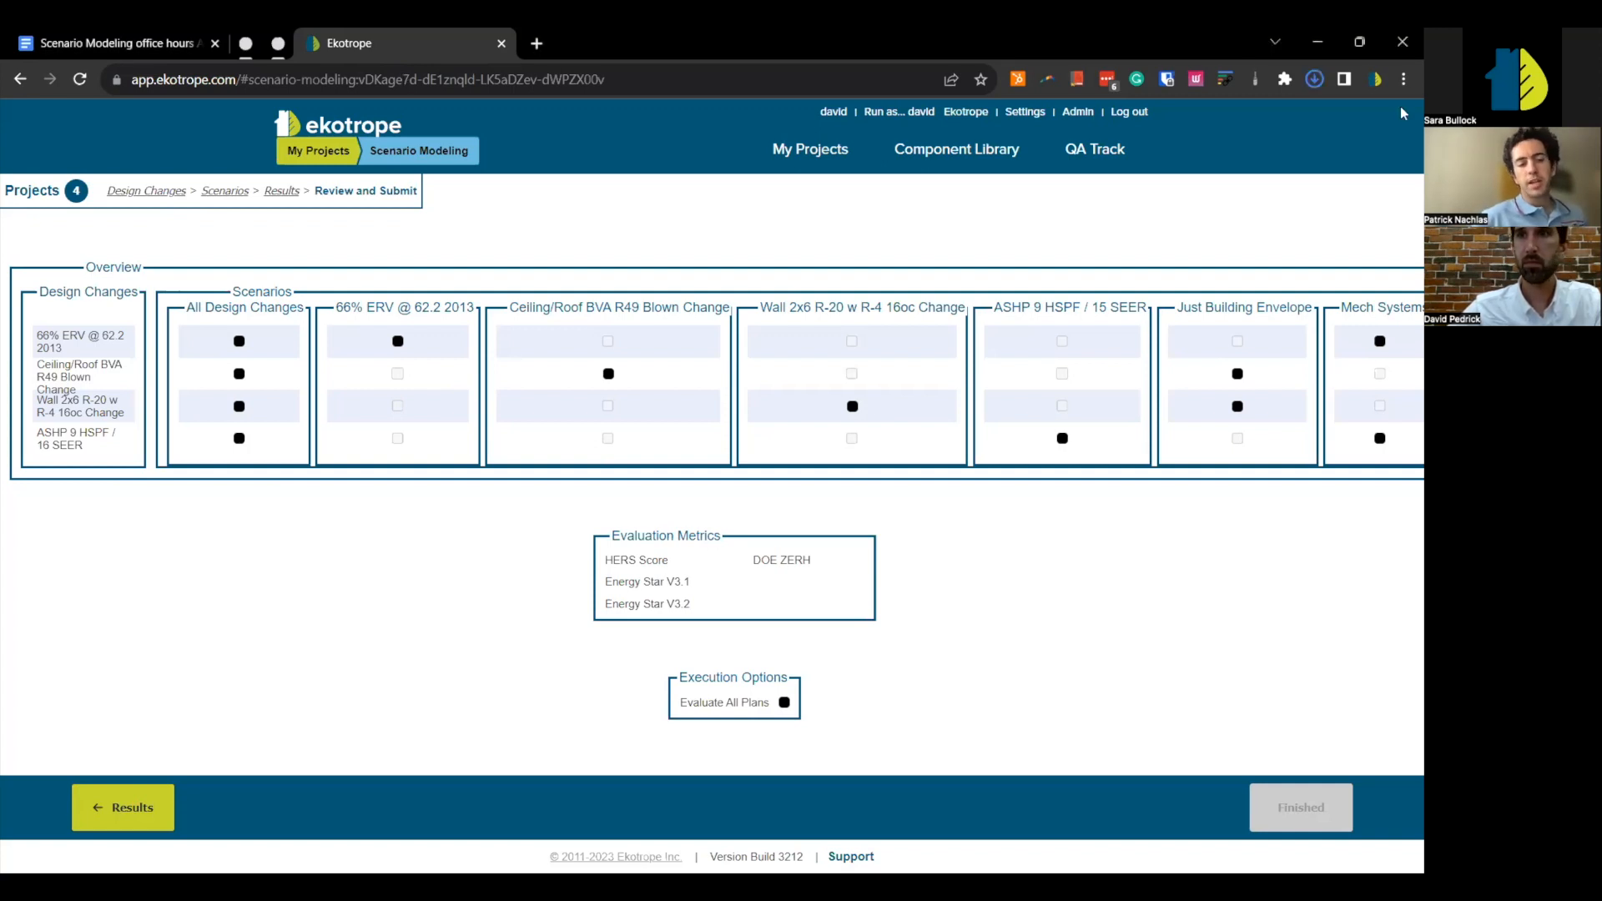
click(1315, 79)
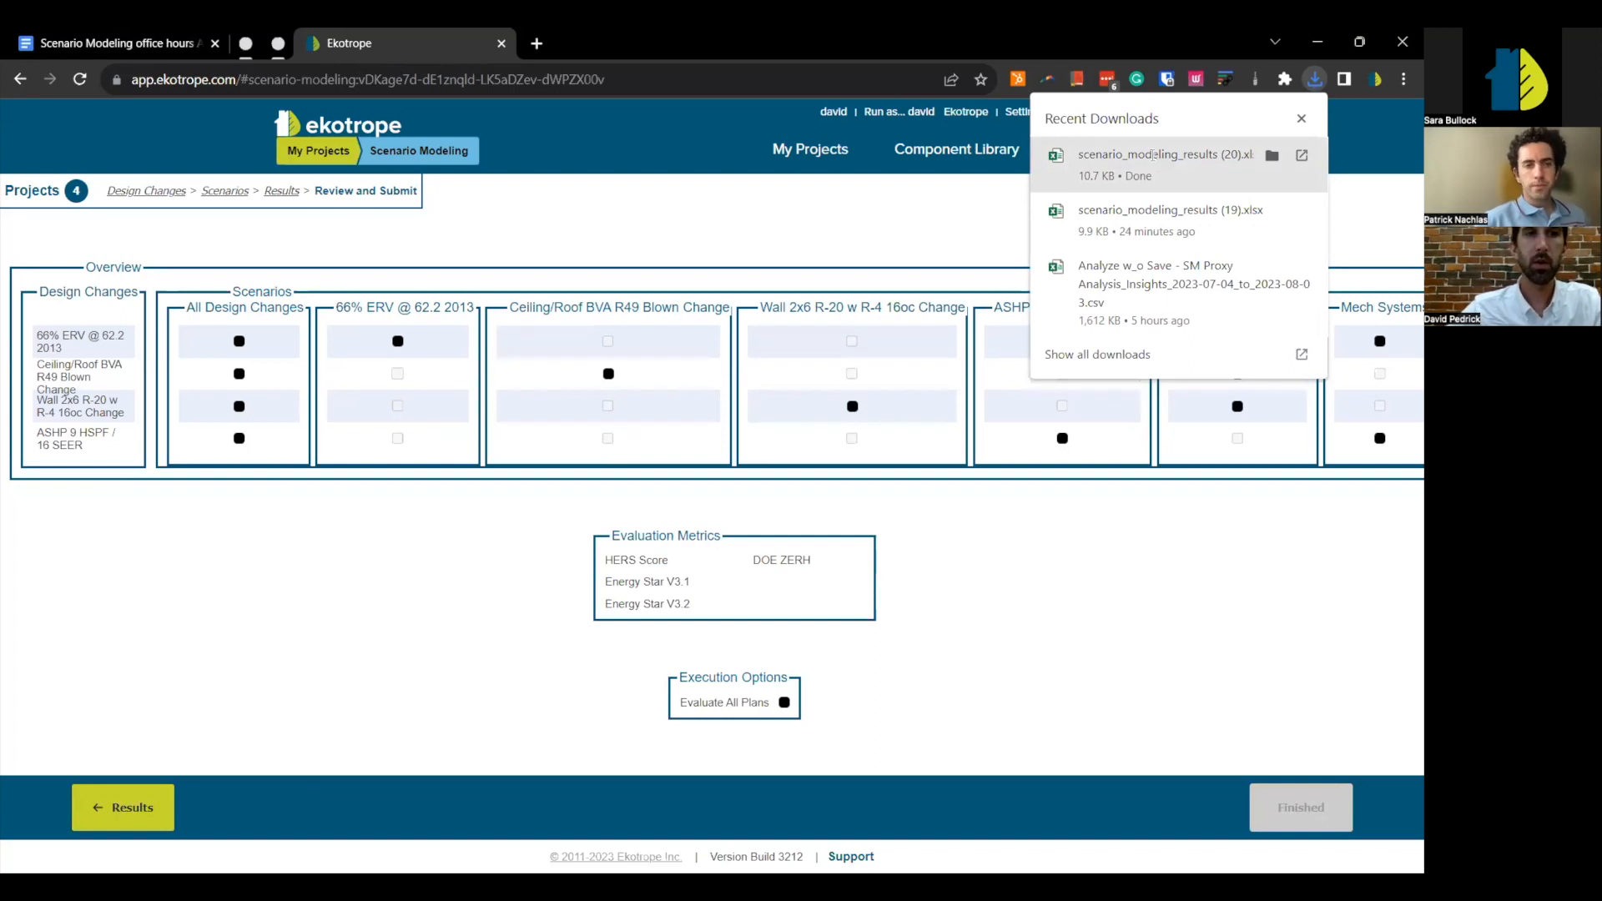
click(1152, 156)
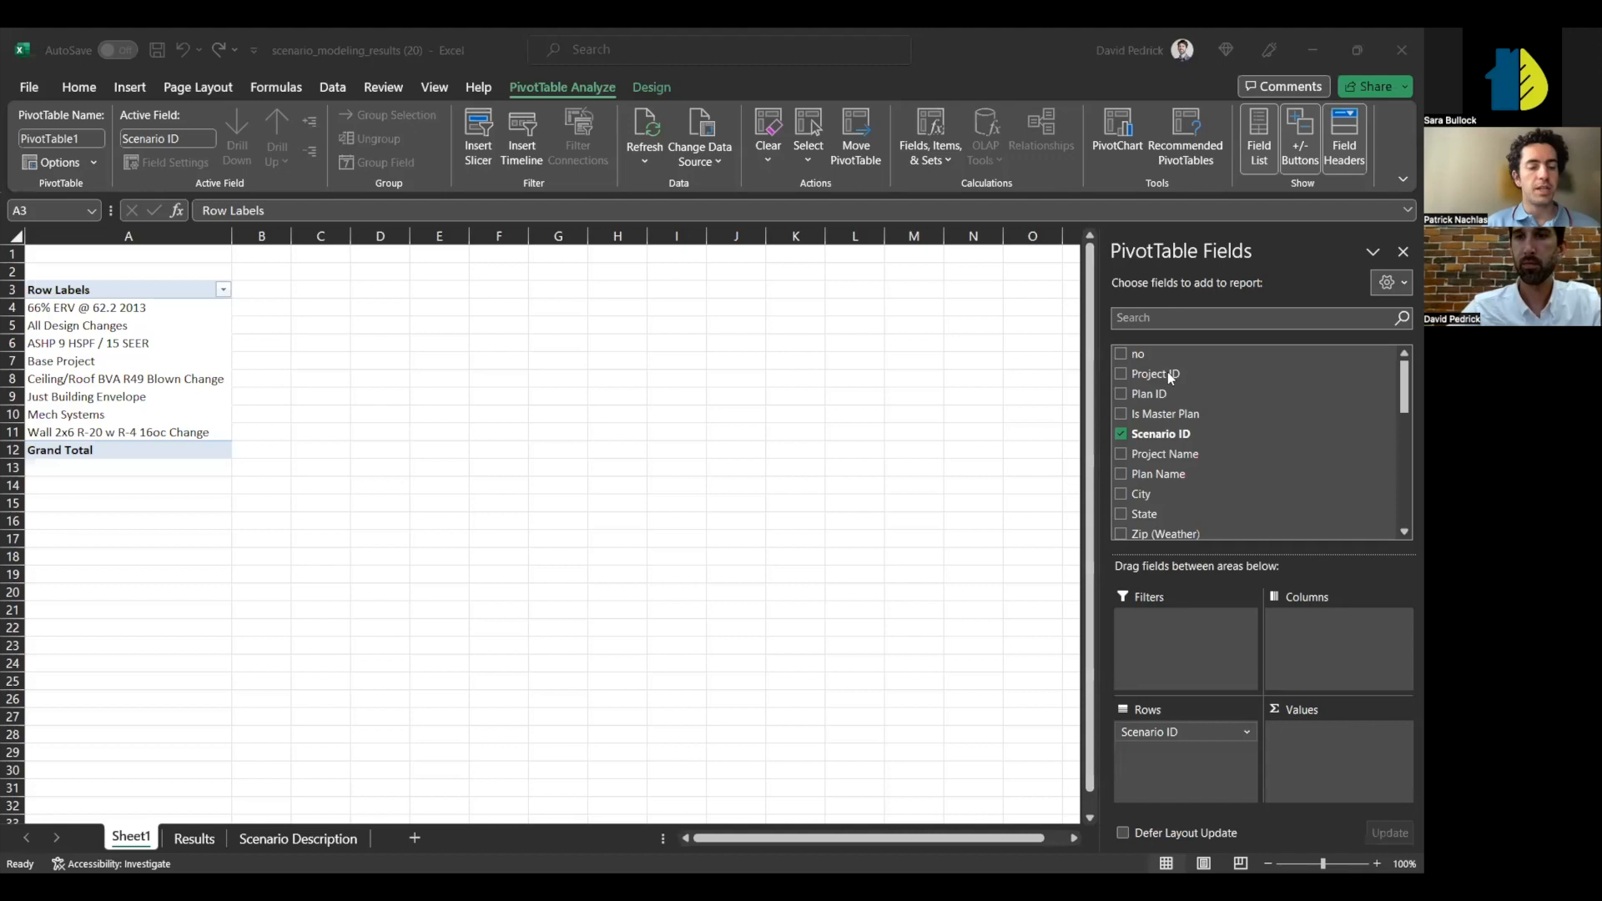
- Add the HERS Score: Score Change and HERS Score: Score fields as values in the scenario PivotTable
scroll(1165, 468, down, 10)
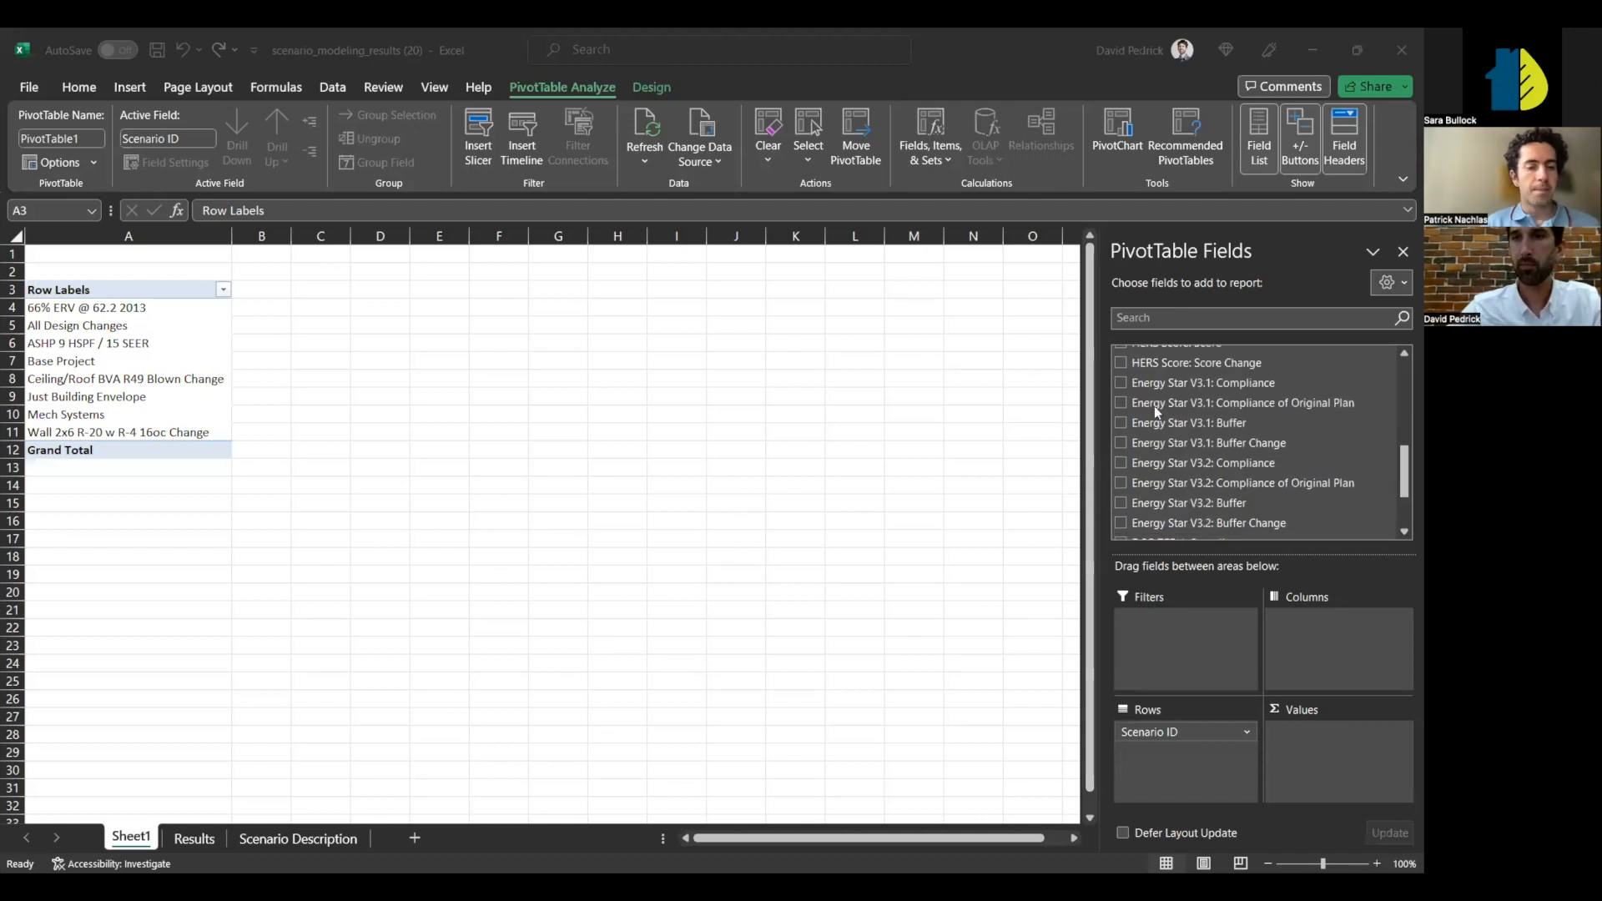
scroll(1154, 405, up, 1)
click(1121, 407)
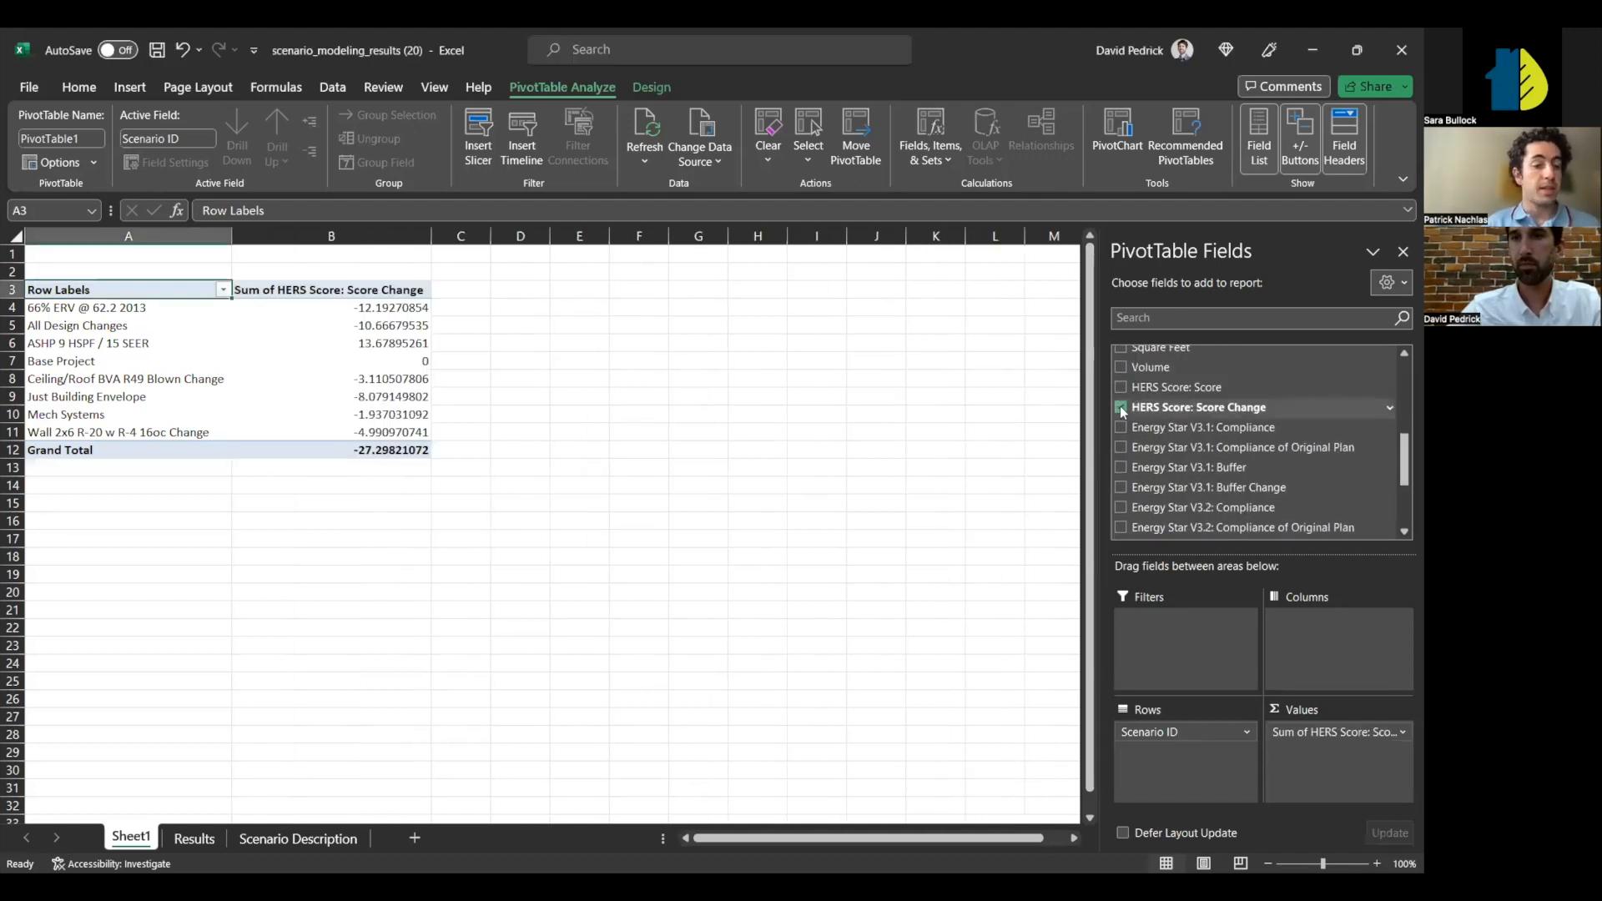
click(1122, 387)
scroll(1208, 444, down, 2)
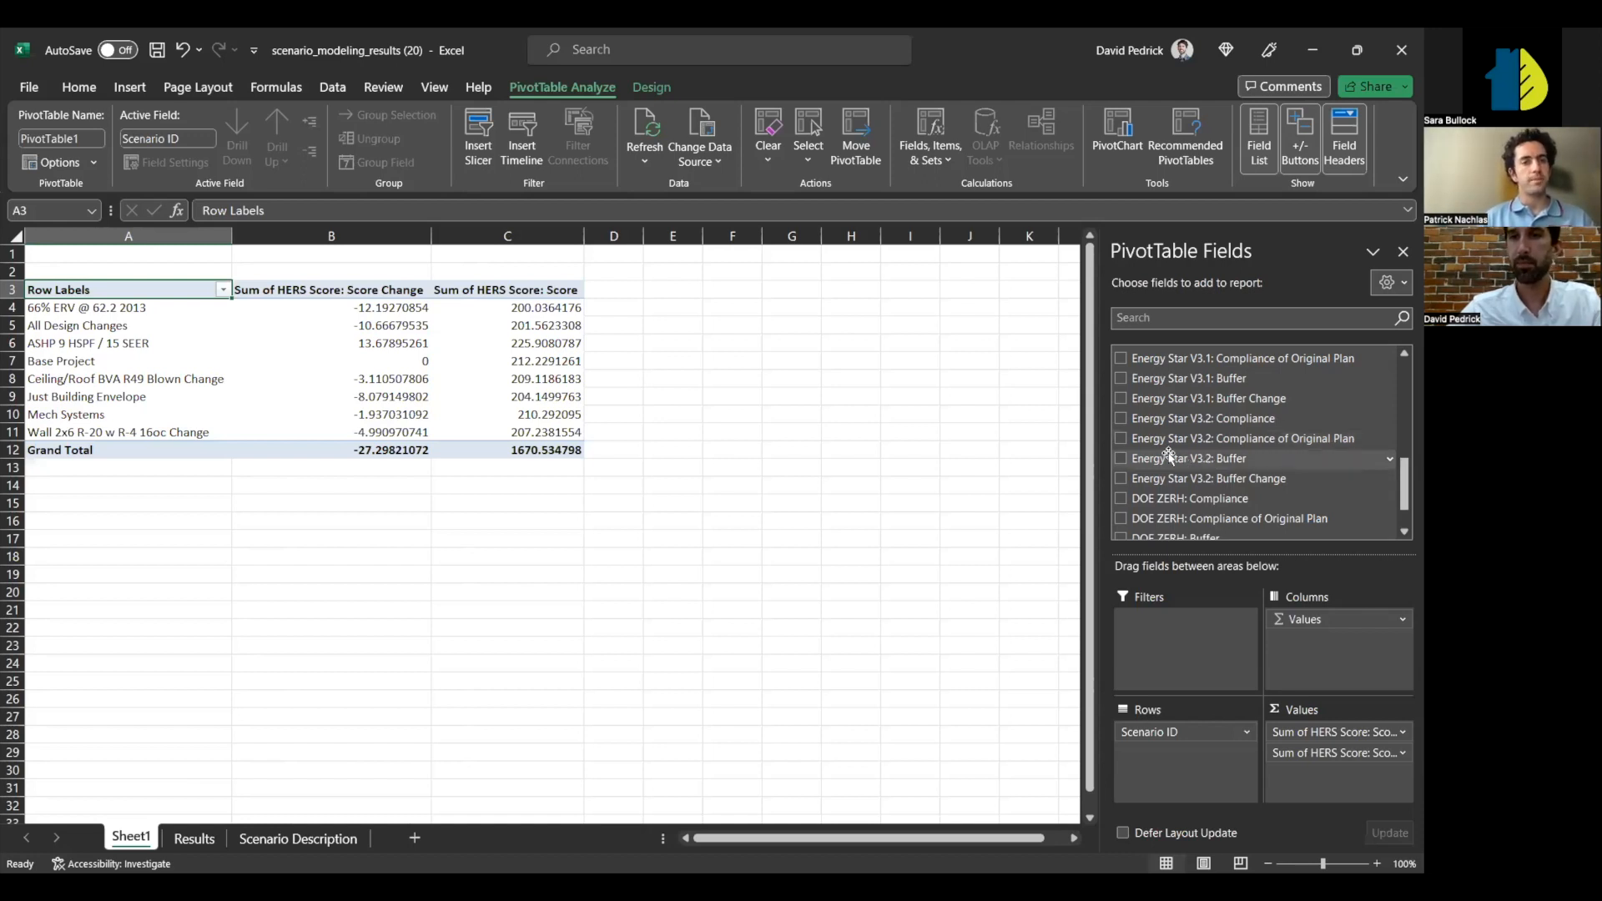
- Add the Energy Star V3.2 Compliance, Compliance of Original Plan, Buffer and Buffer Change fields to the PivotTable values
click(1121, 418)
click(1120, 438)
click(1120, 458)
click(1120, 478)
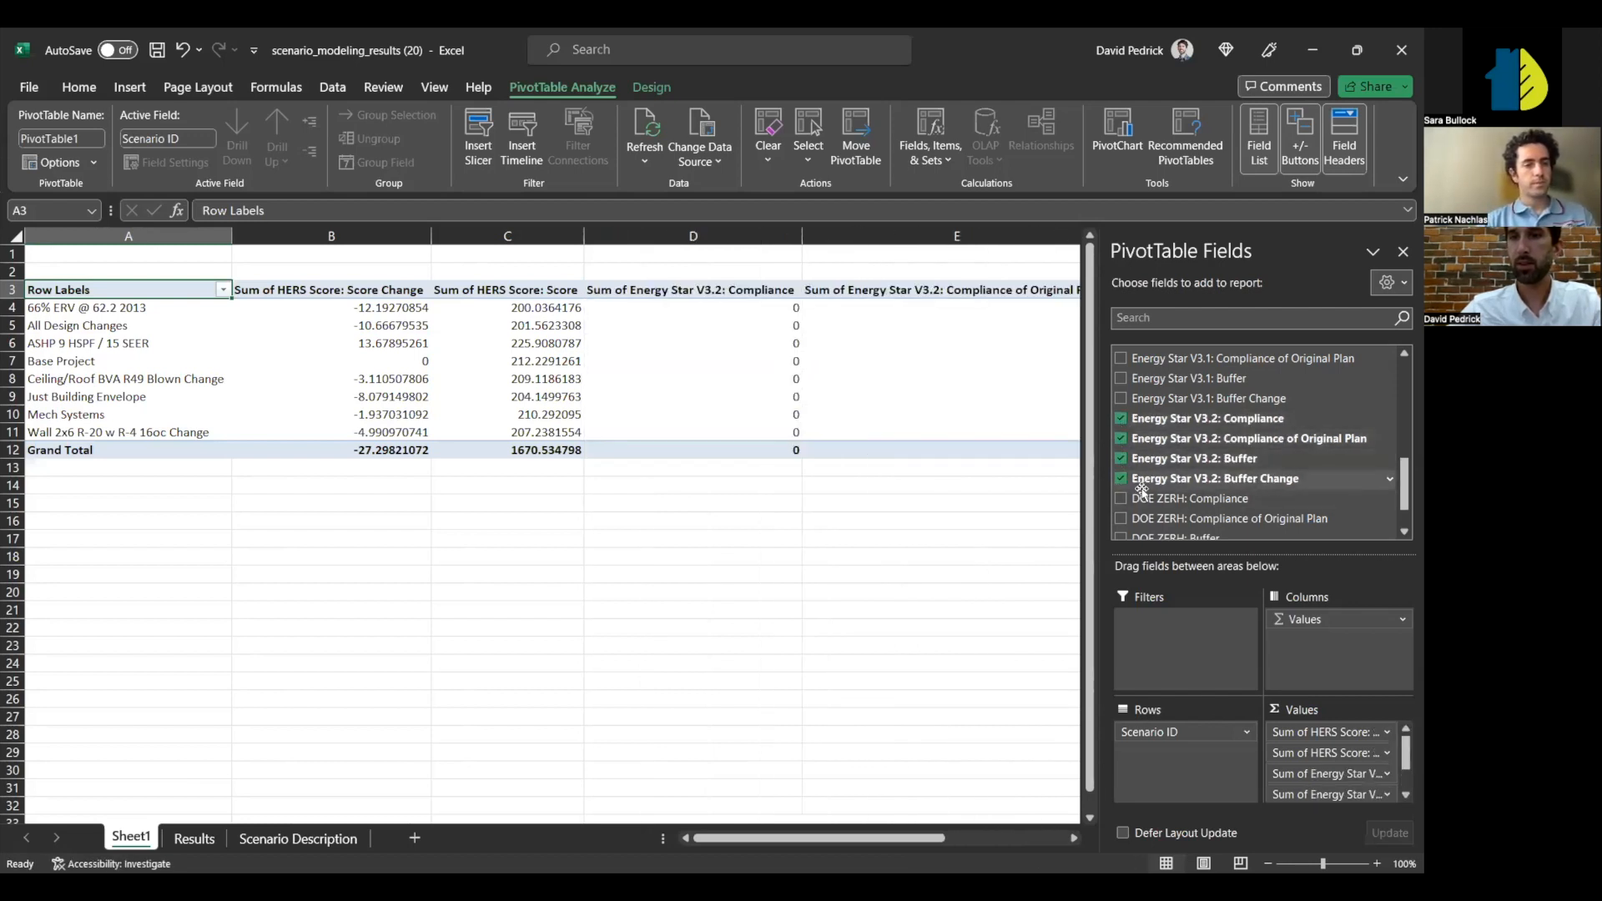
- Summarize the HERS Score: Score Change value field by Average
click(1360, 732)
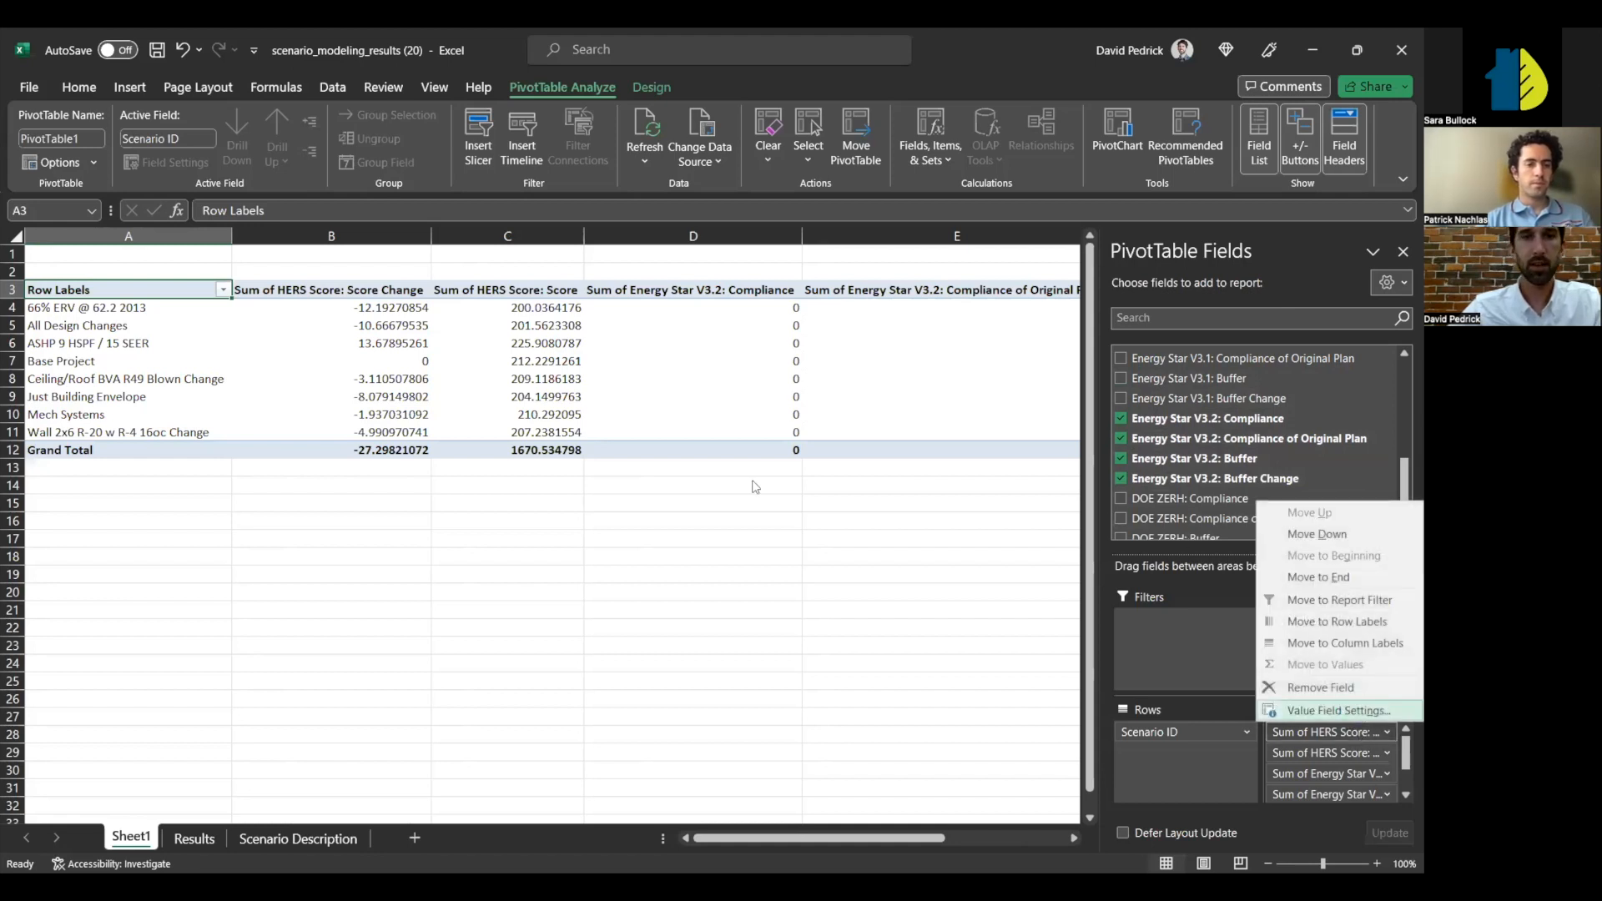
click(1345, 712)
click(514, 468)
click(516, 478)
click(715, 568)
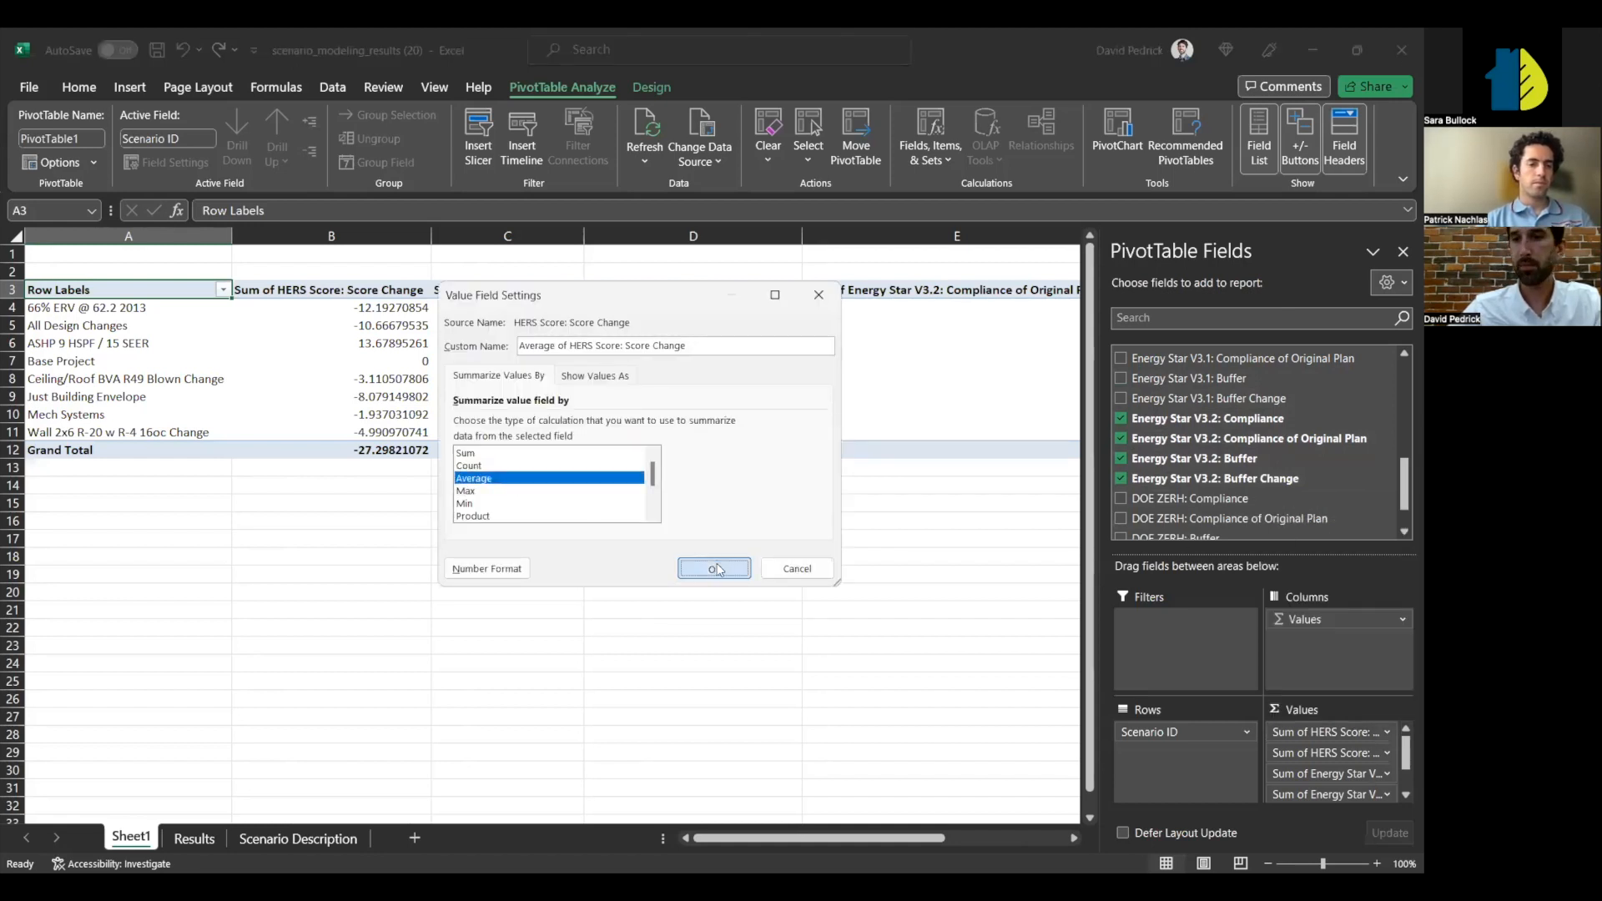
- Summarize the HERS Score: Score value field by Average
click(1319, 754)
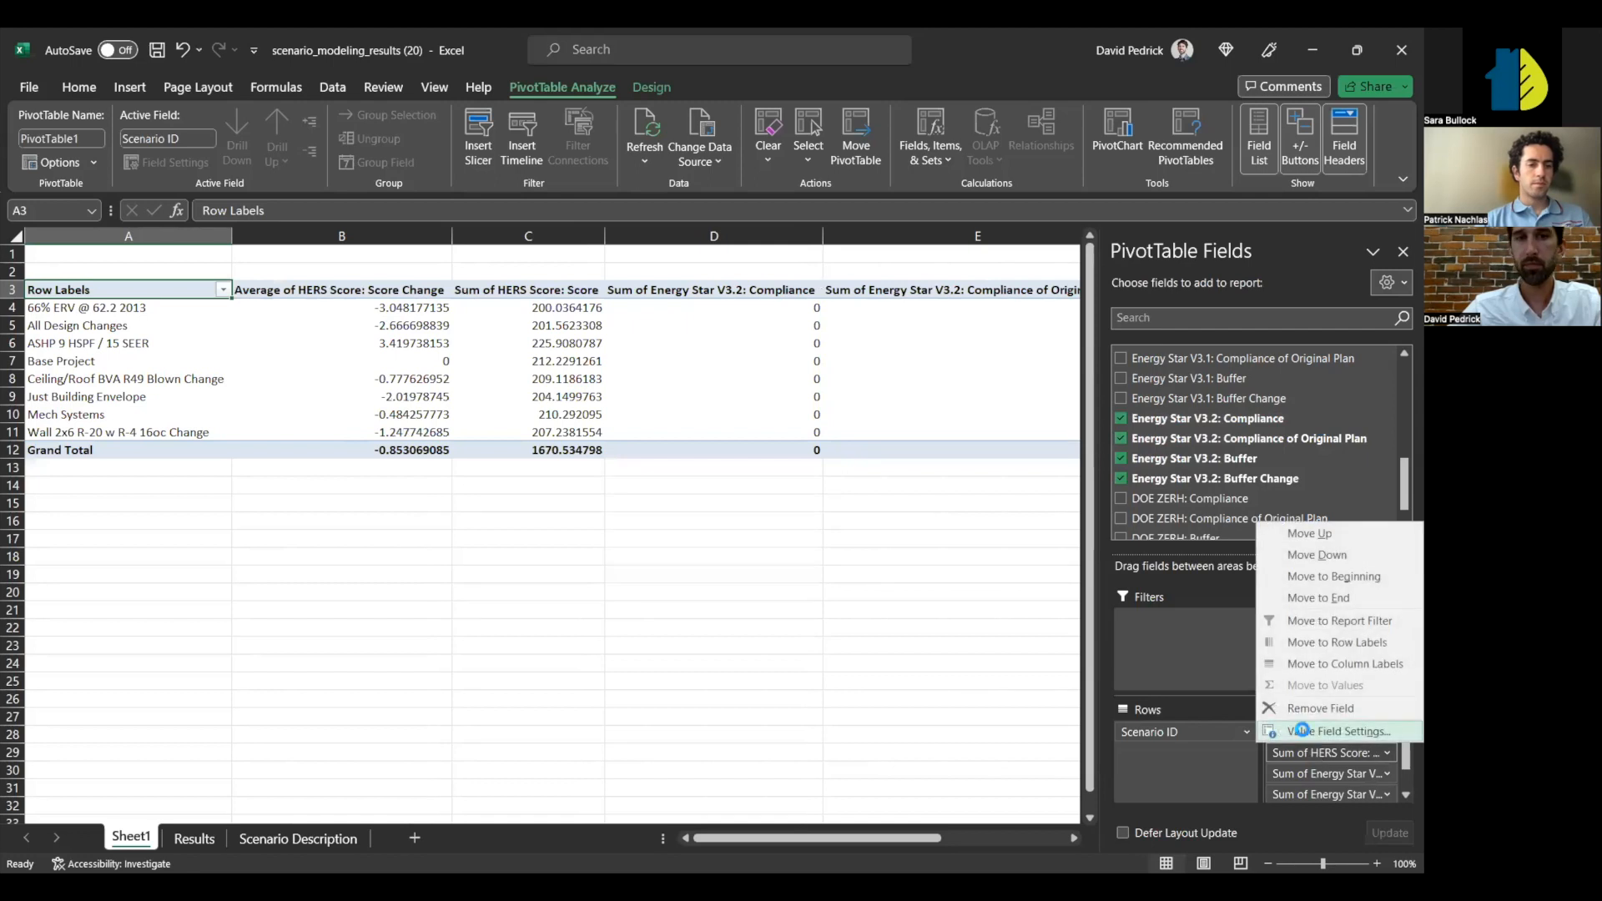
key(Return)
click(584, 480)
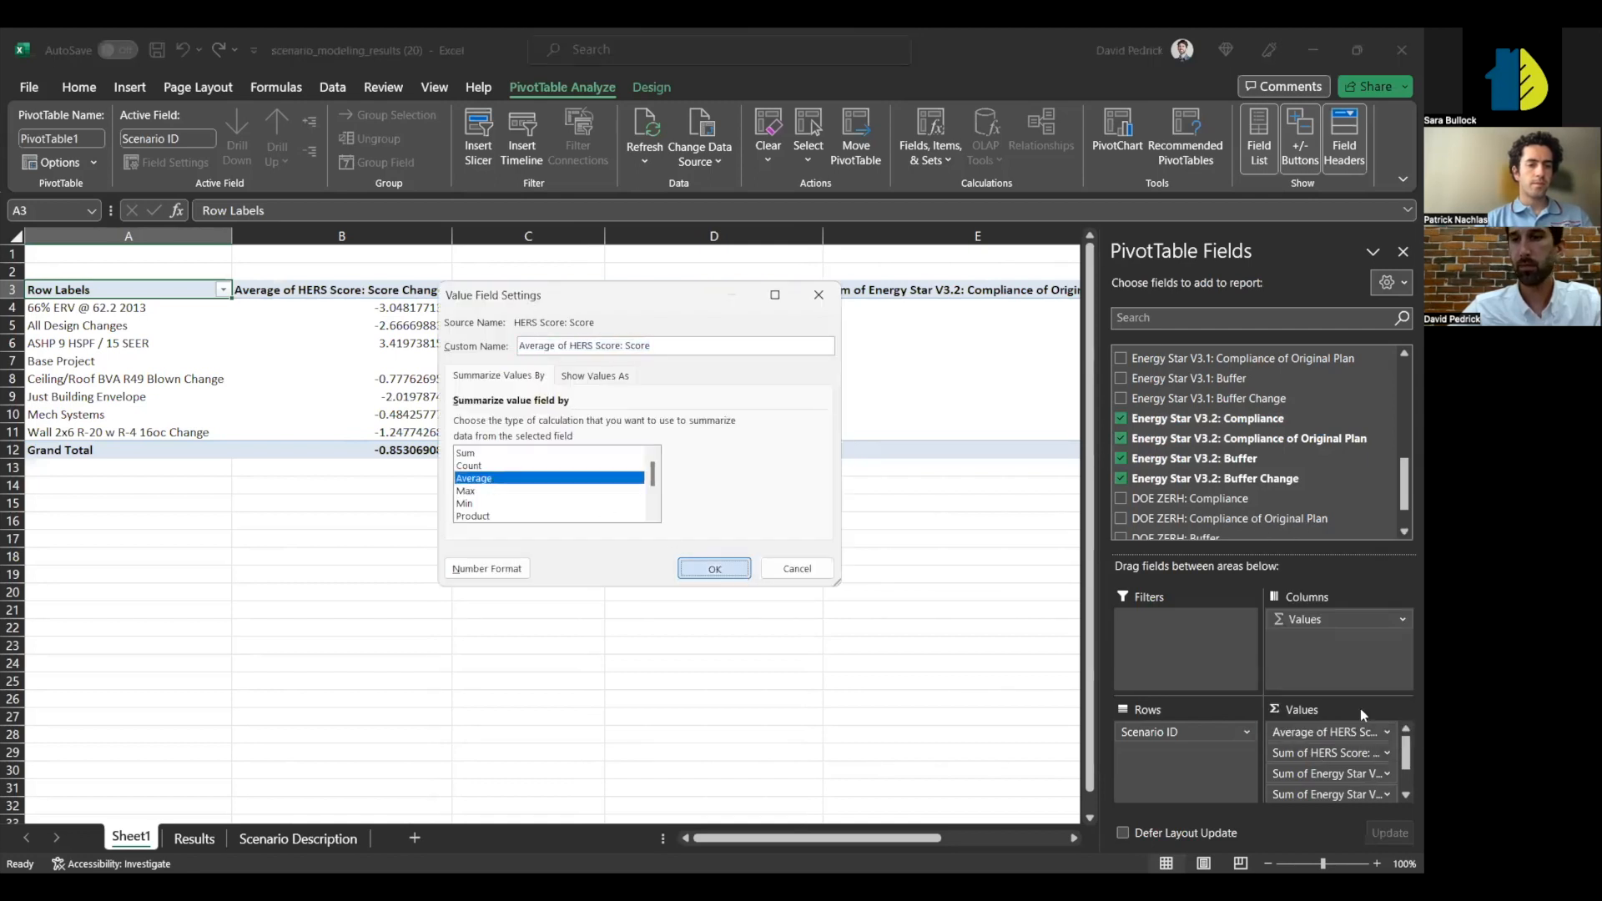
click(715, 568)
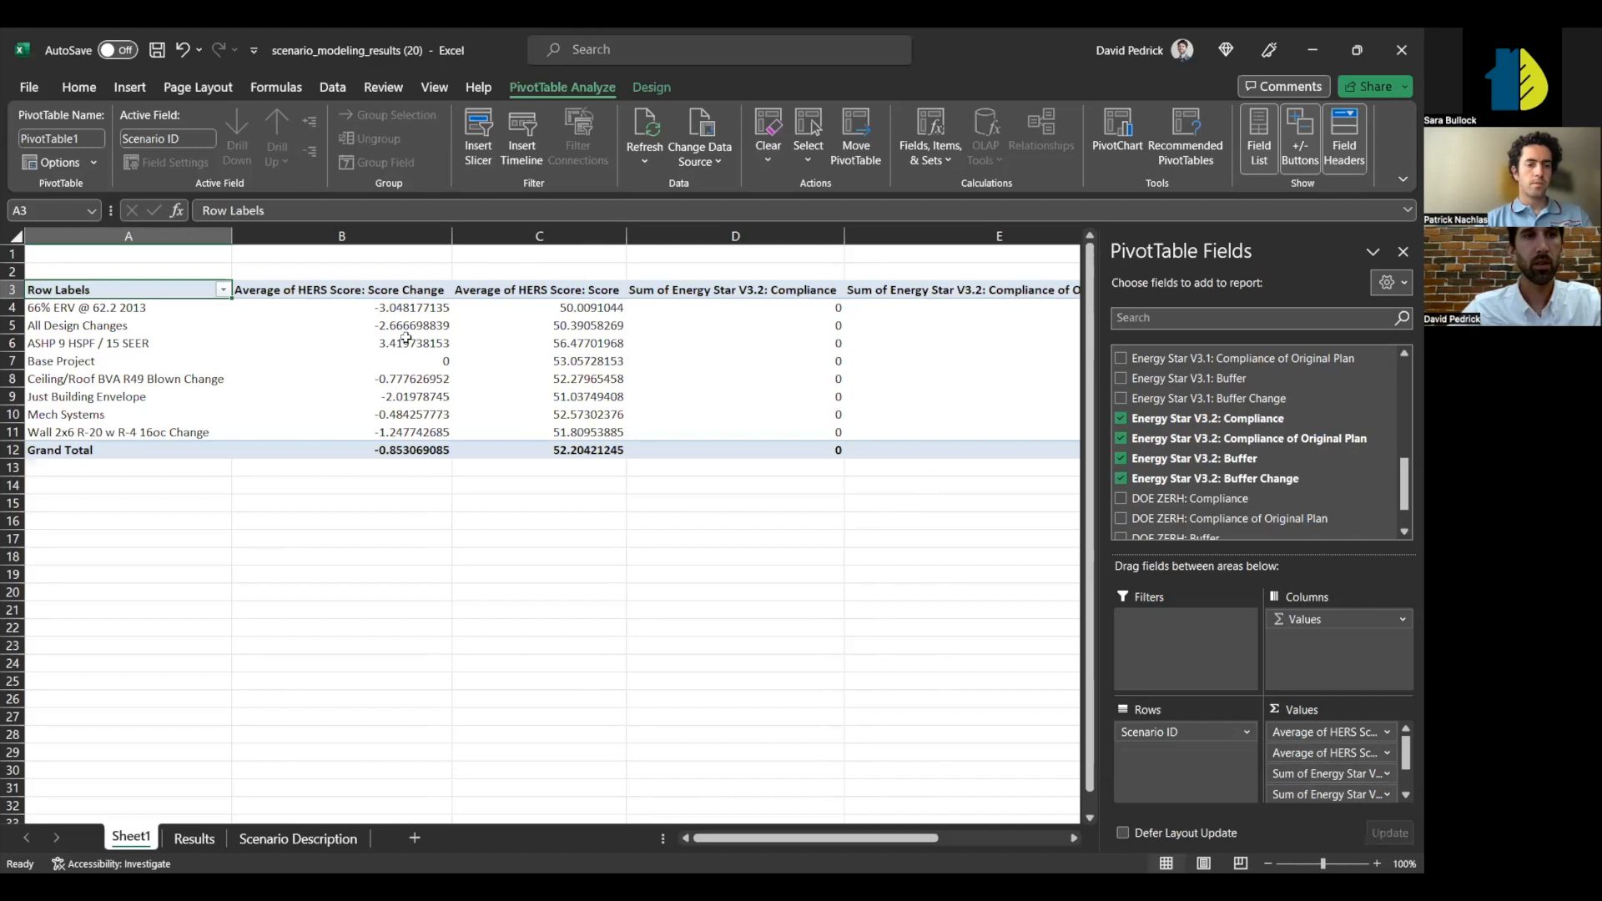
- Examine the average HERS score changes per scenario, comparing the 66% ERV @ 62.2 2013 score with the Base Project score
scroll(392, 335, left, 2)
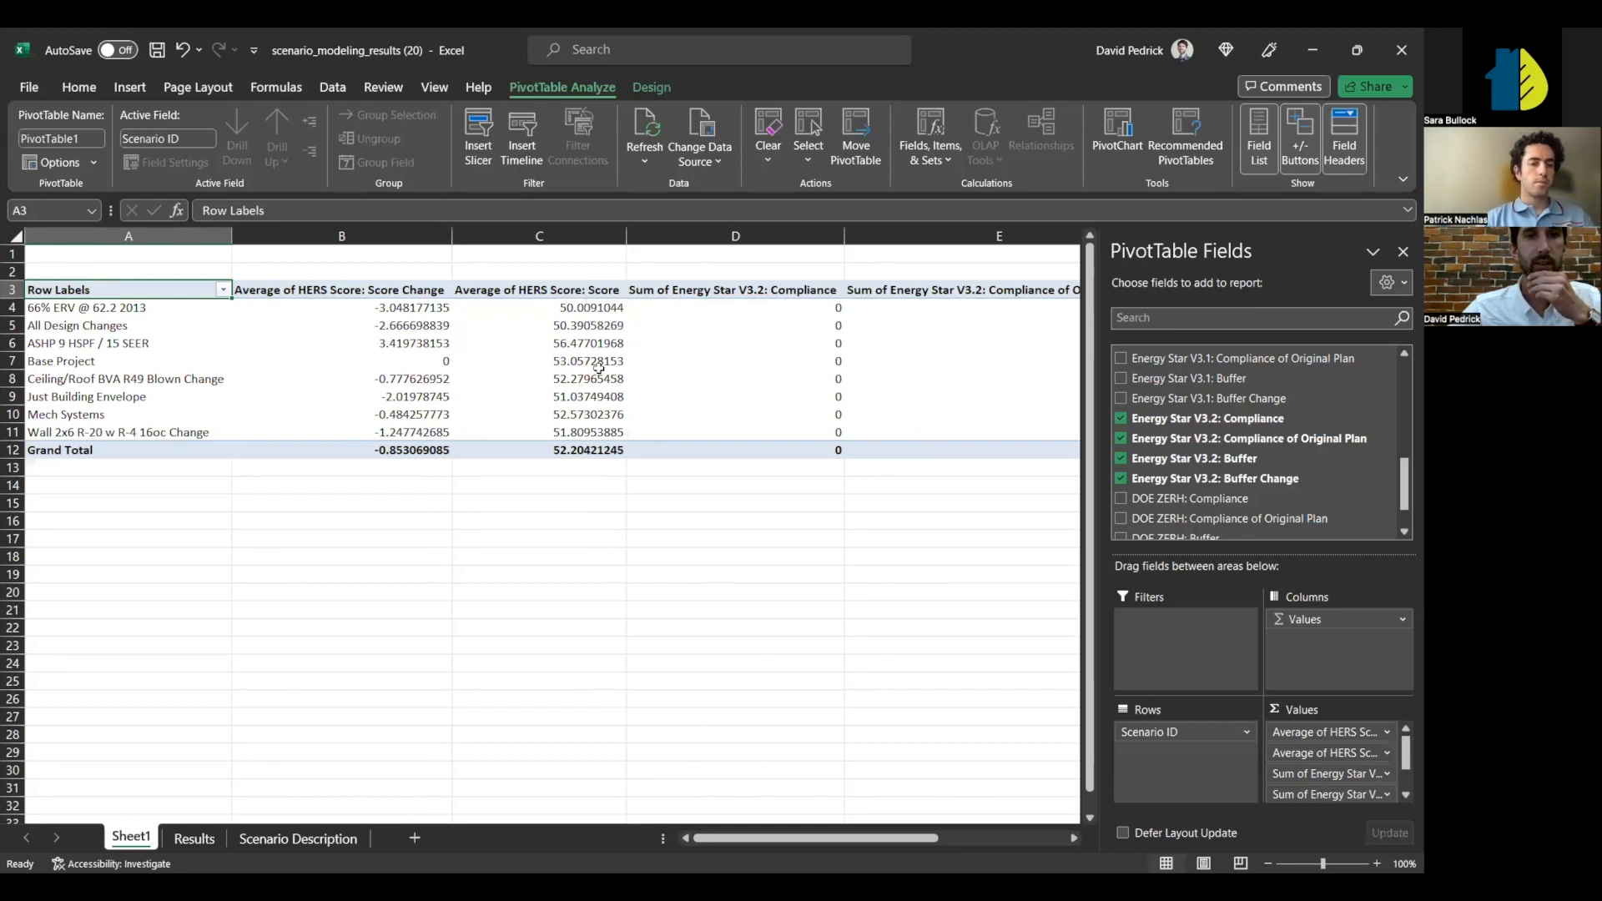
drag(411, 308, 422, 443)
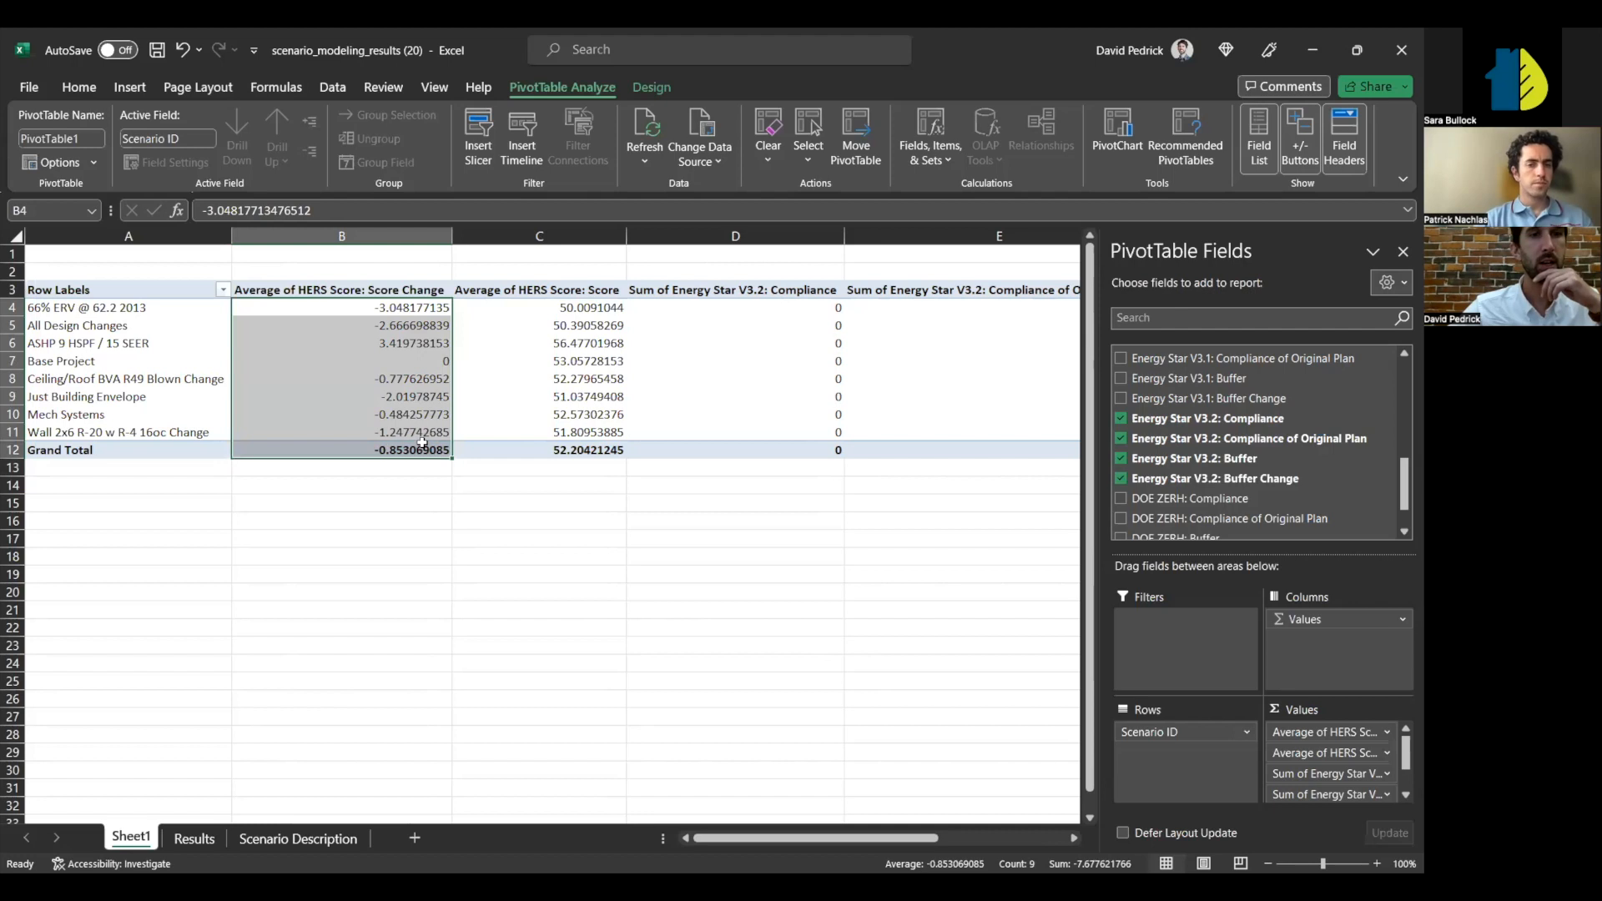
click(423, 445)
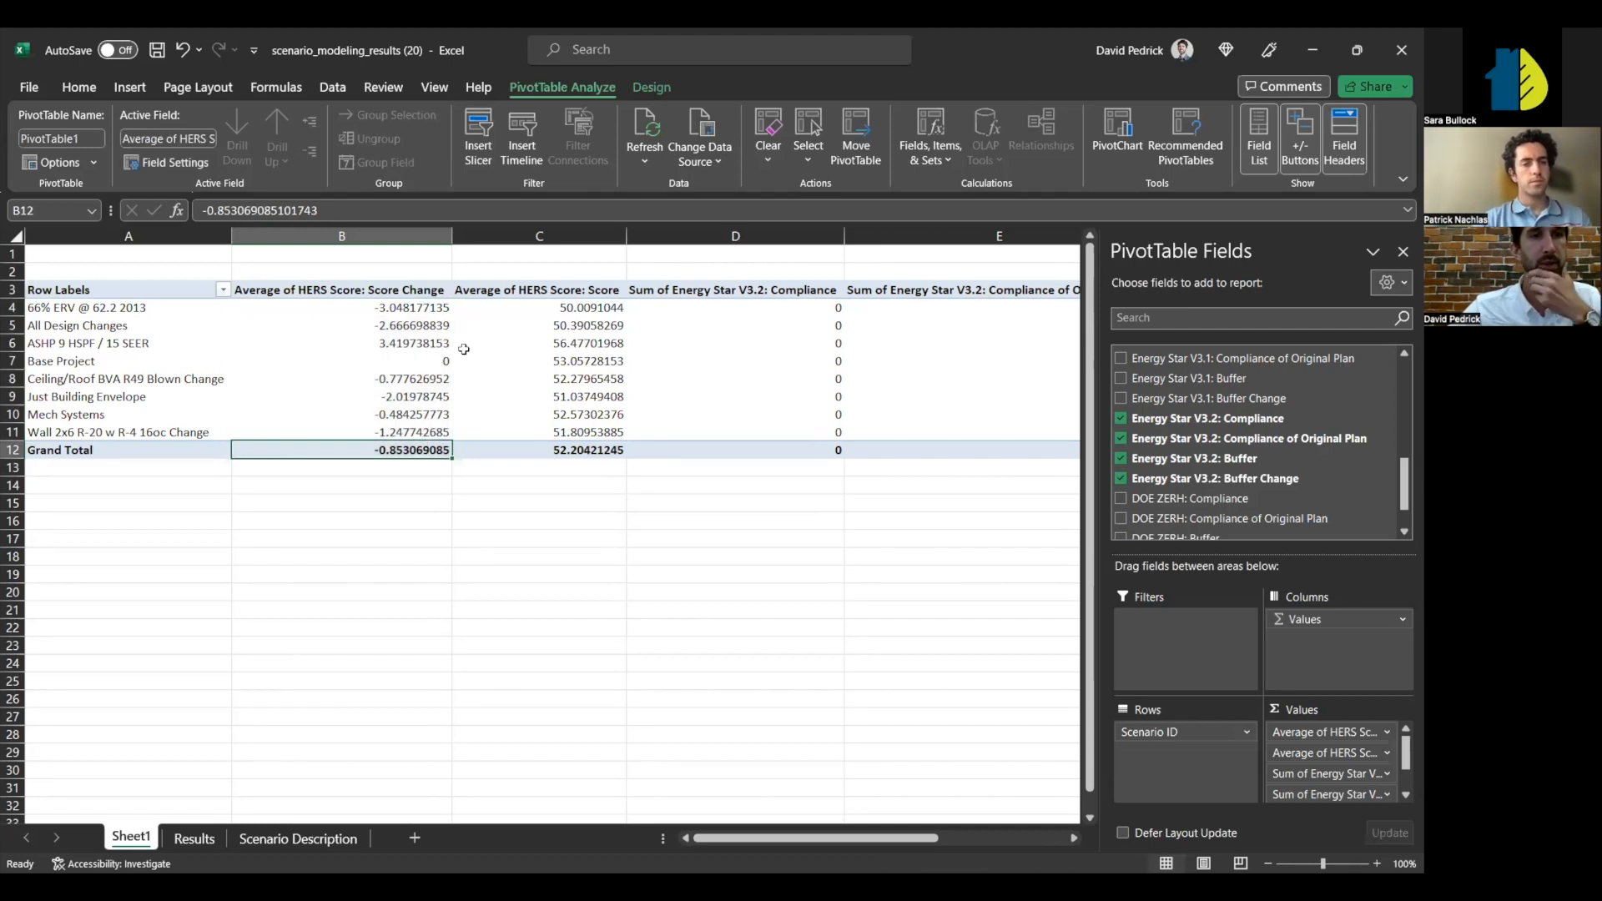
click(421, 309)
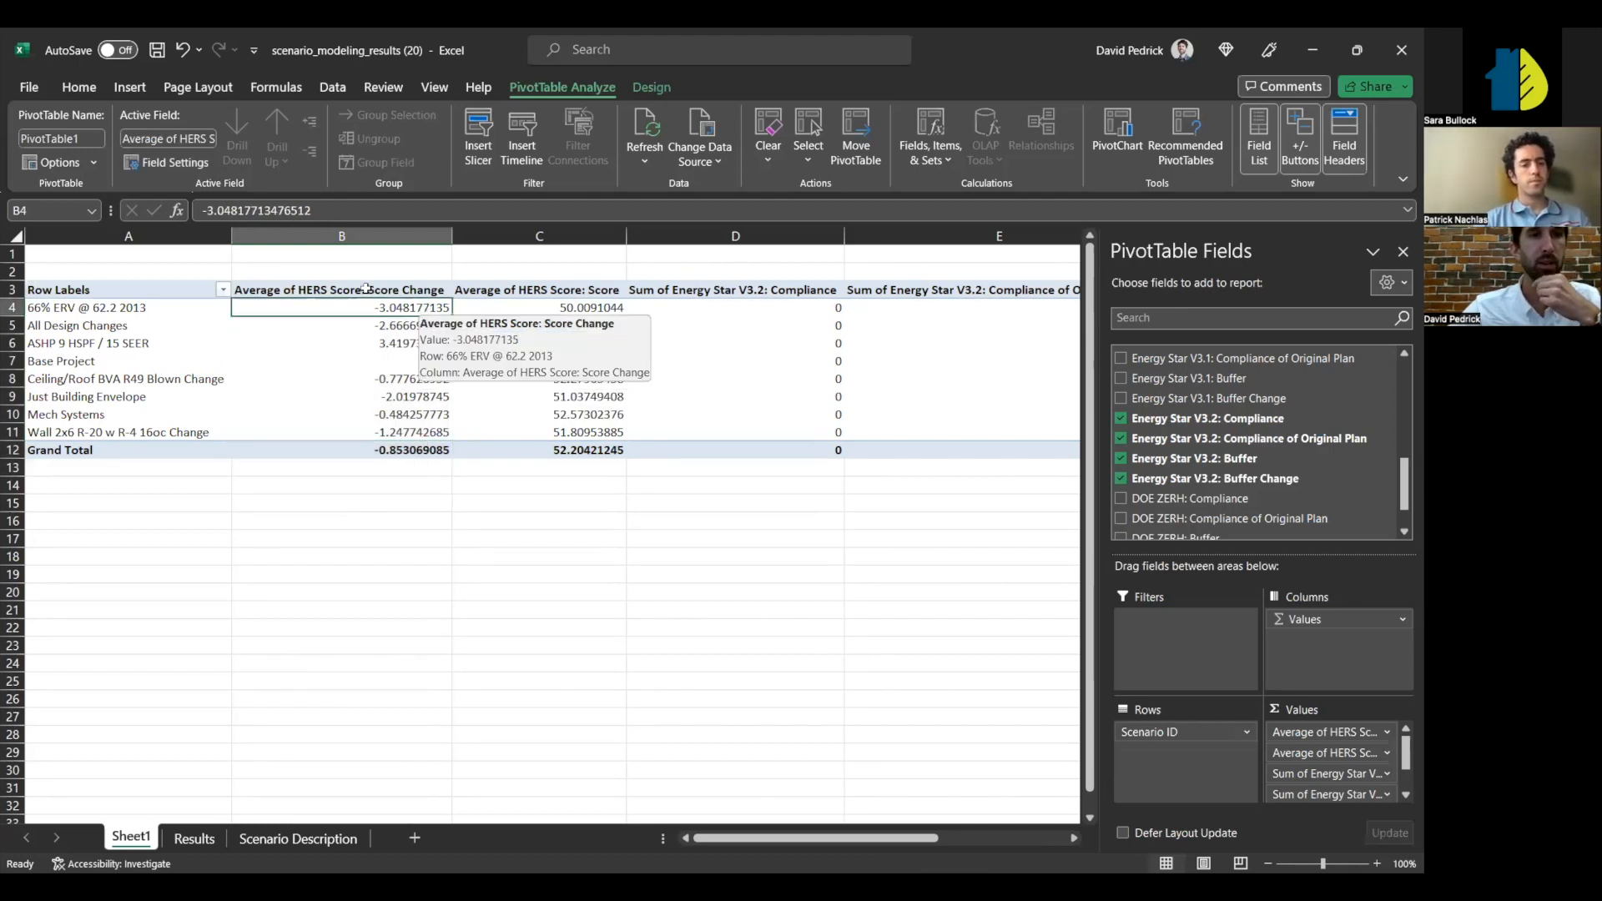
click(34, 307)
click(12, 307)
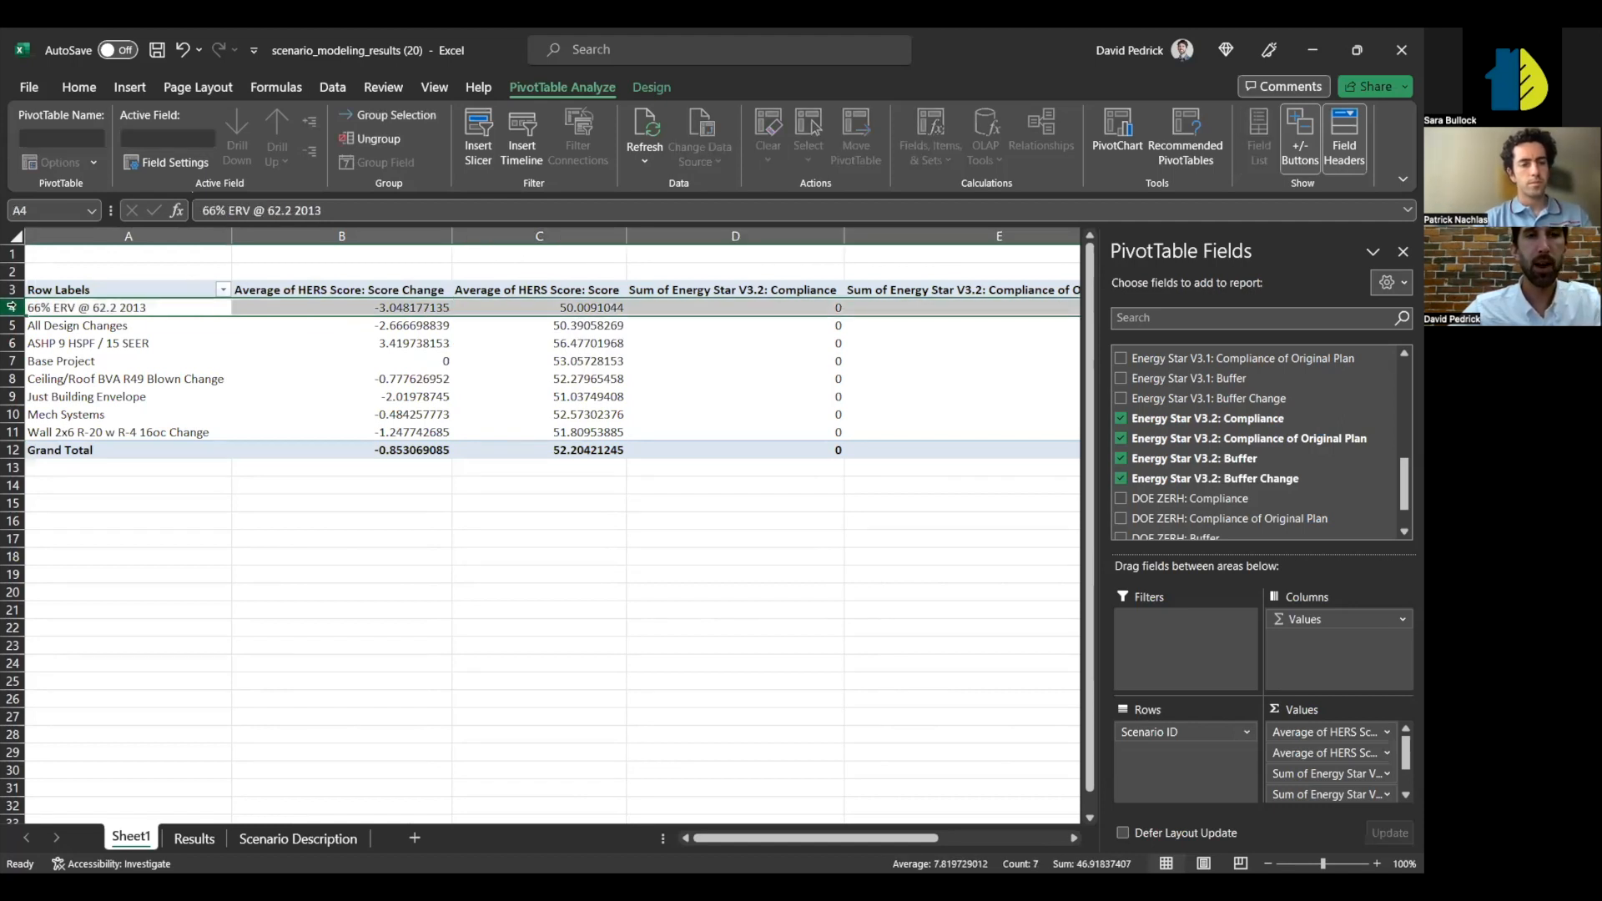
click(577, 359)
click(582, 310)
click(584, 359)
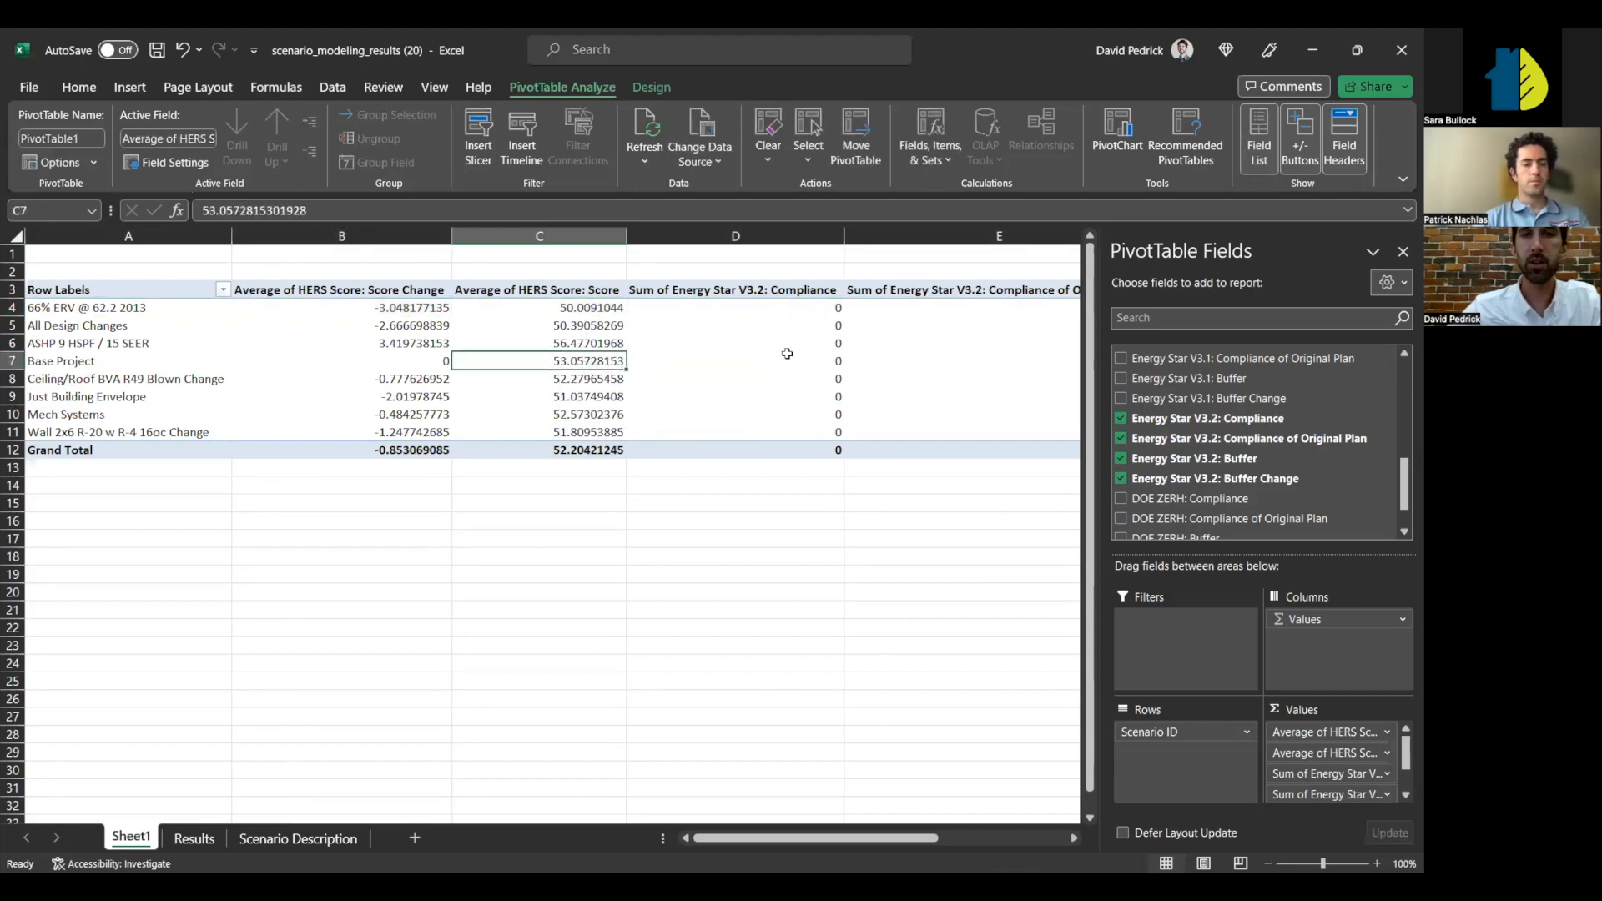
- Narrow the Energy Star V3.2: Compliance column and check its values for the scenarios
scroll(787, 353, right, 5)
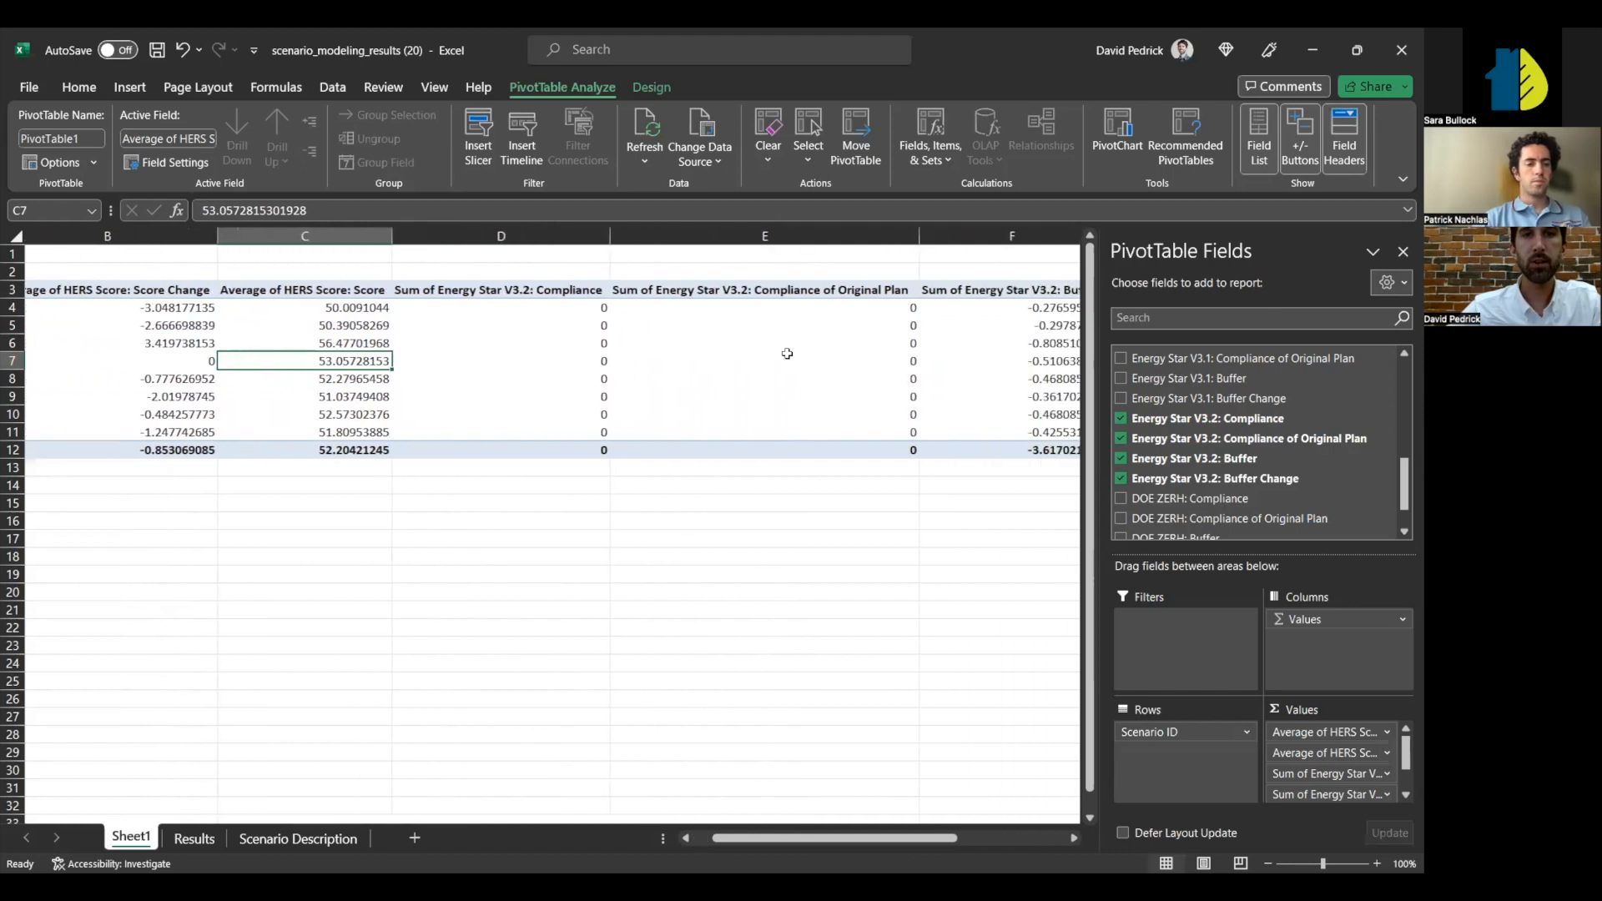
scroll(787, 354, right, 1)
drag(529, 309, 716, 449)
drag(531, 236, 482, 236)
drag(420, 283, 418, 439)
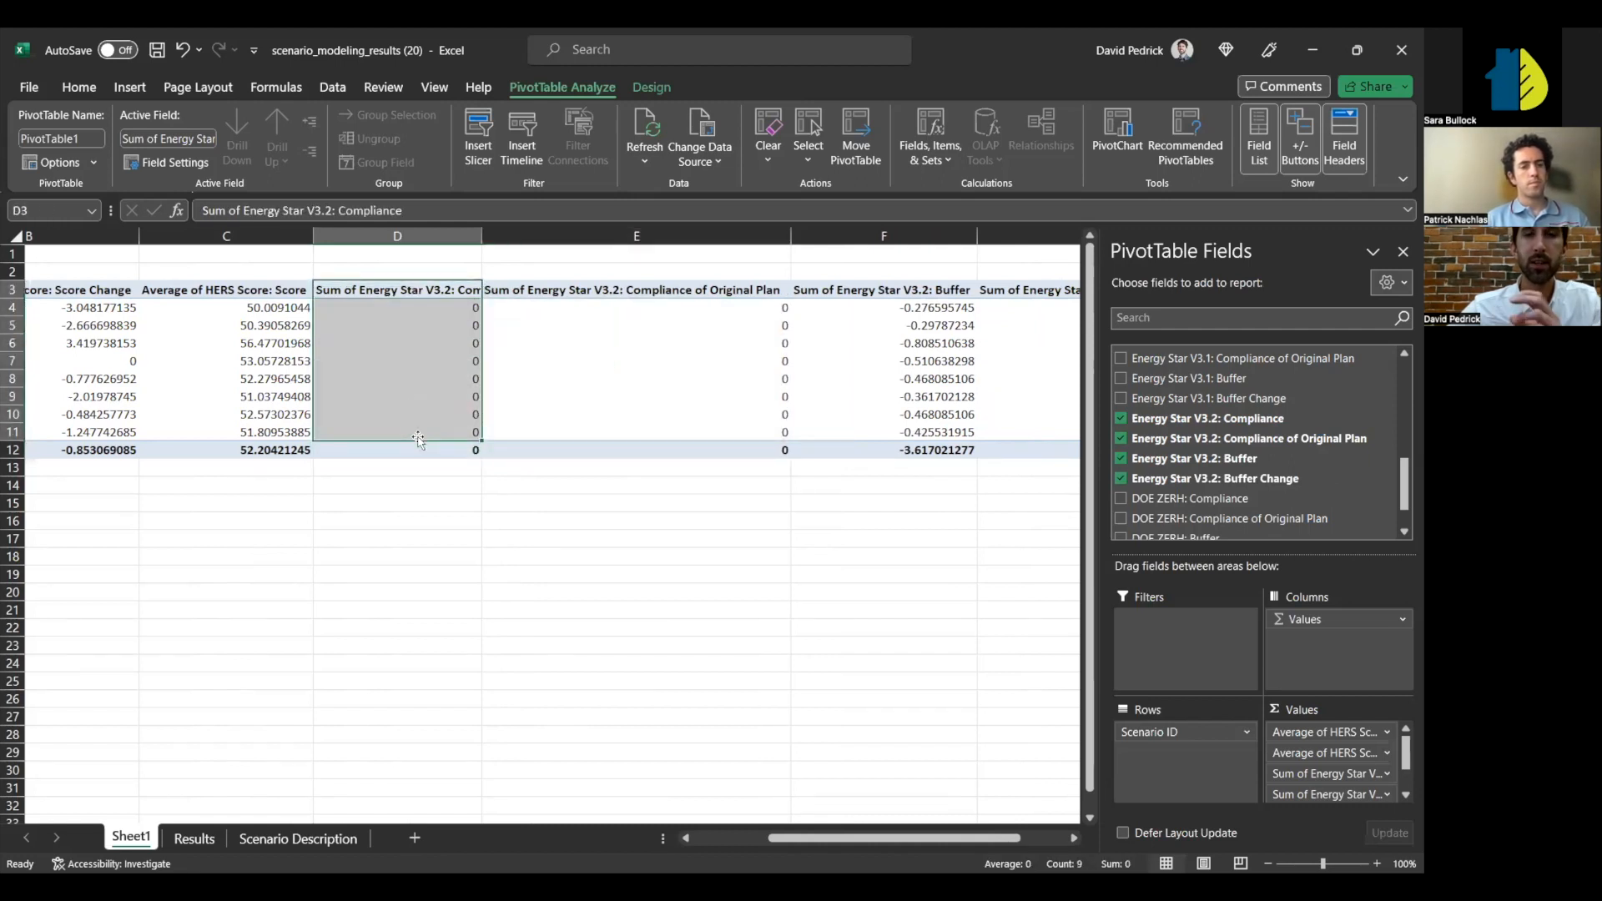
click(441, 316)
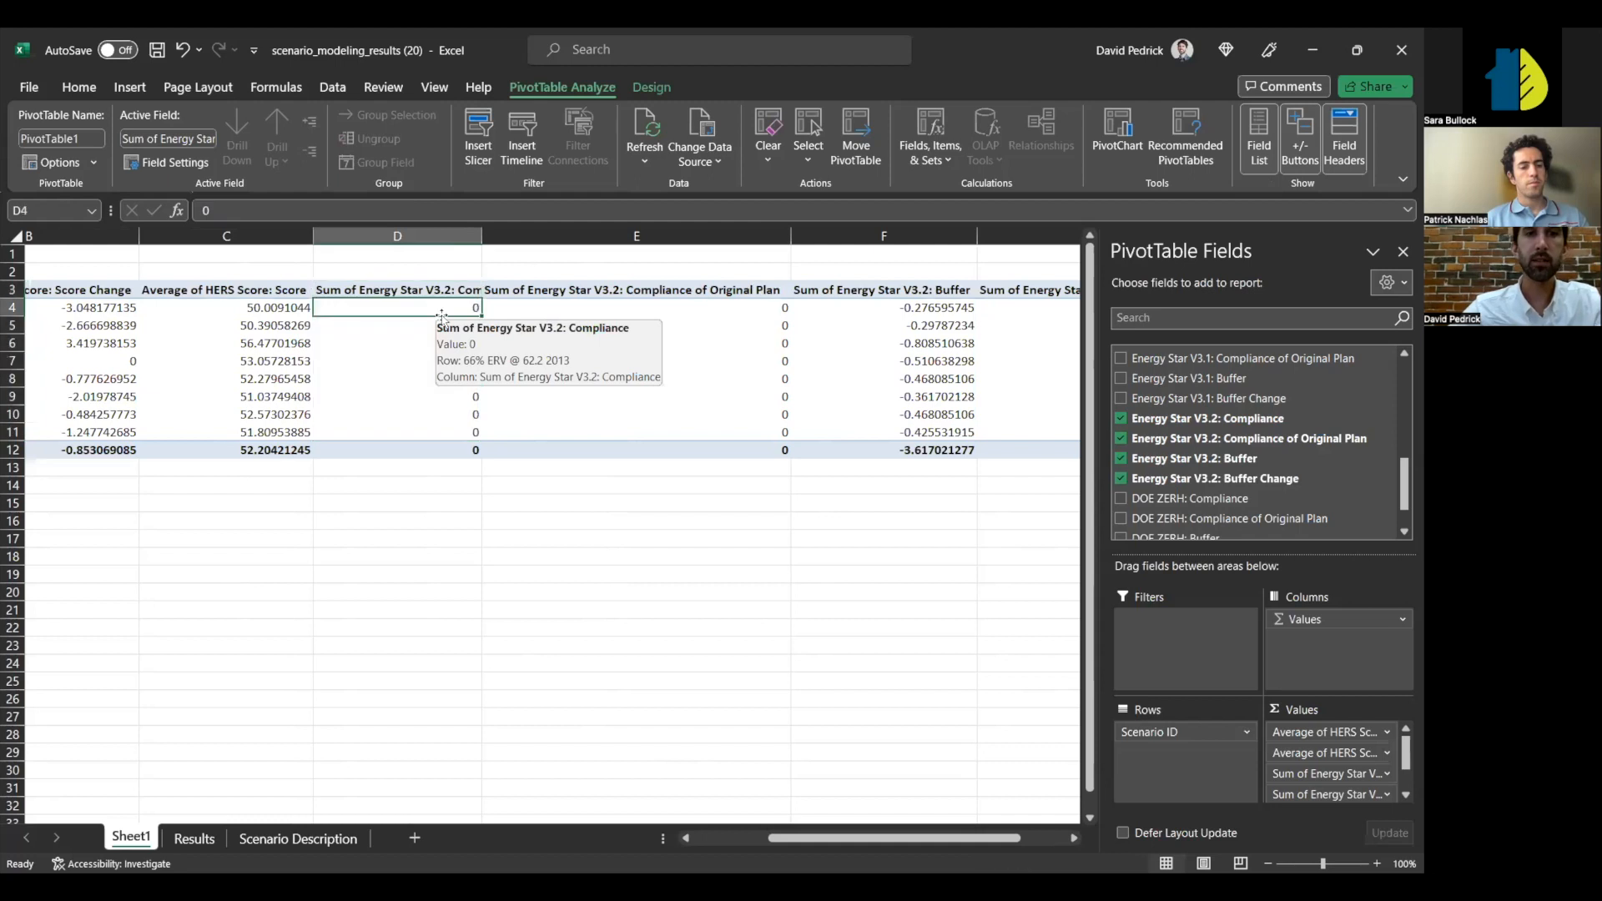
- Narrow the Energy Star V3.2 Compliance of Original Plan and Buffer columns to fit the Buffer Change column alongside them
scroll(443, 318, left, 1)
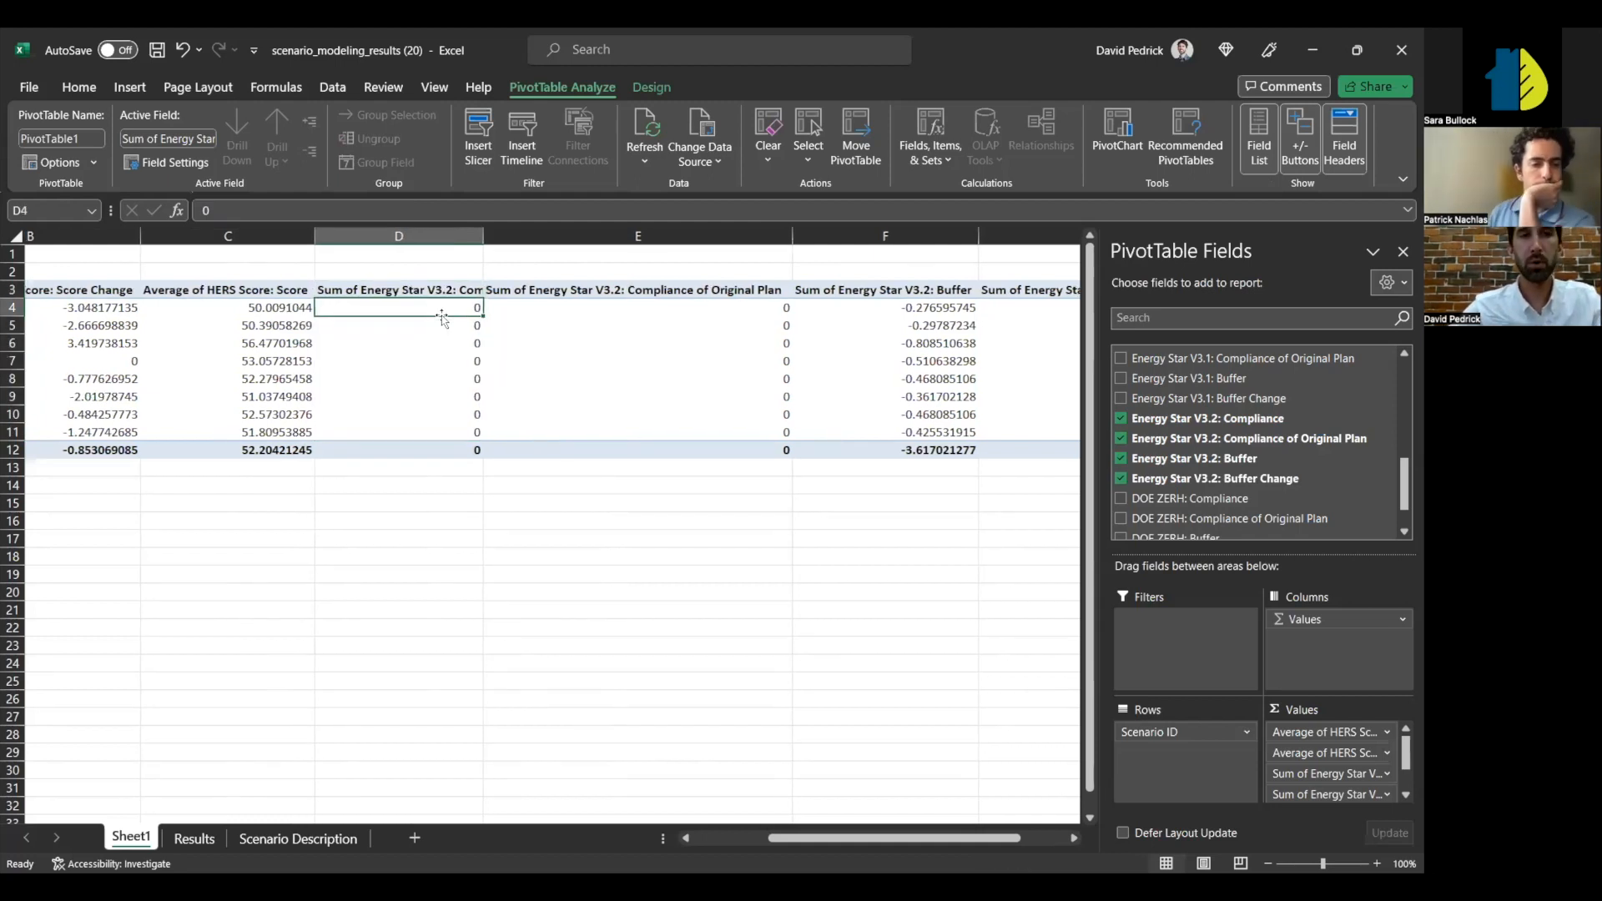
scroll(442, 319, left, 5)
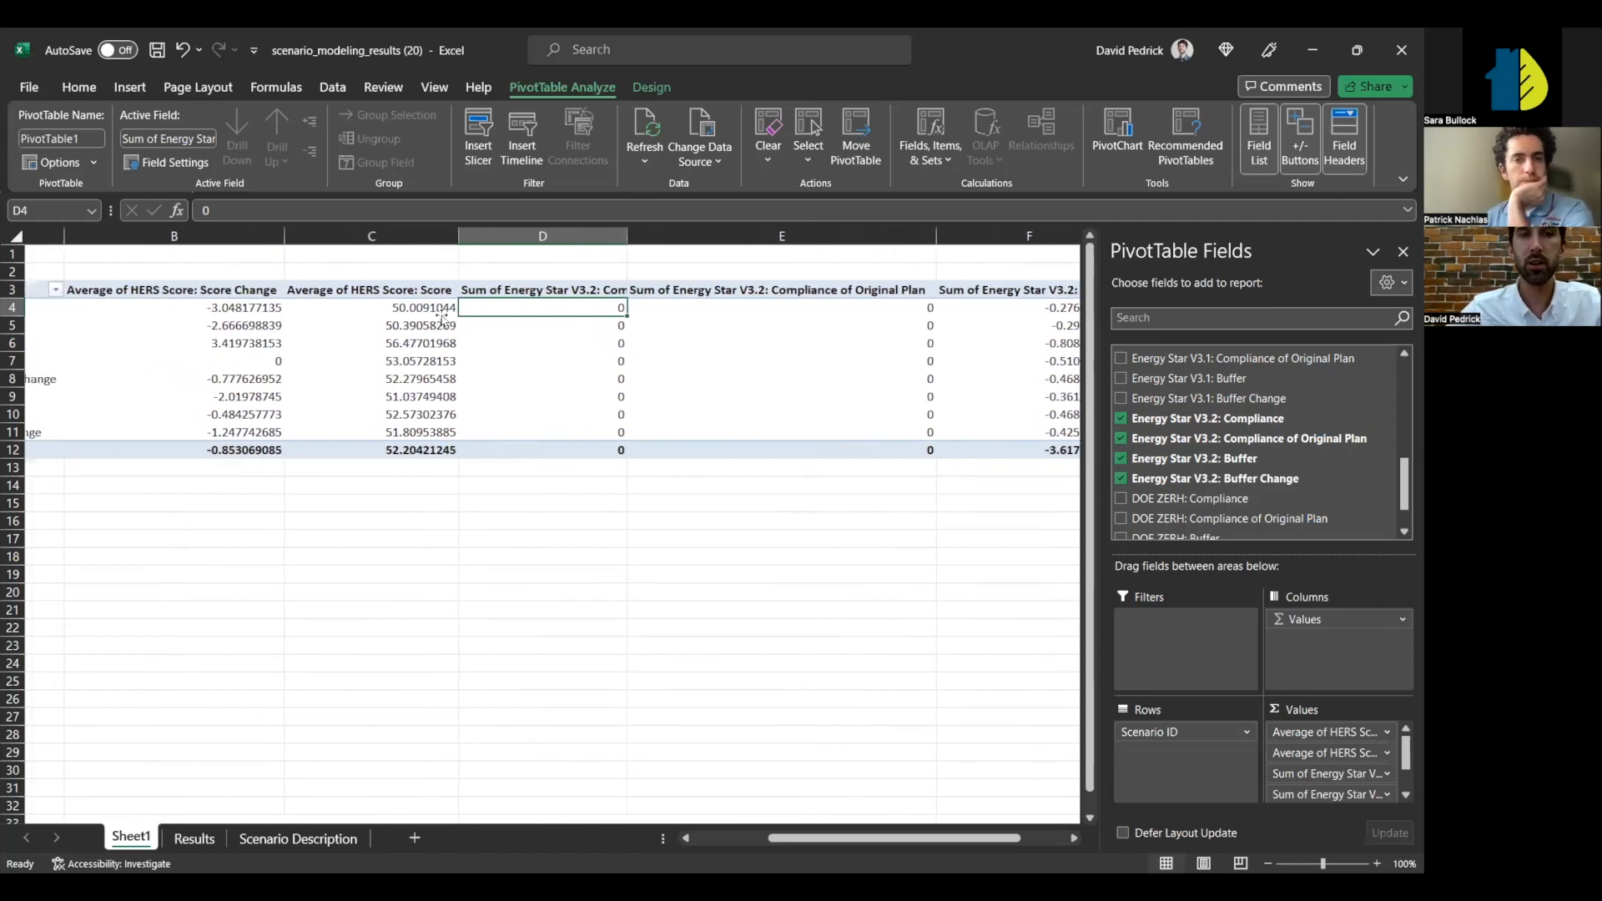
scroll(443, 318, right, 3)
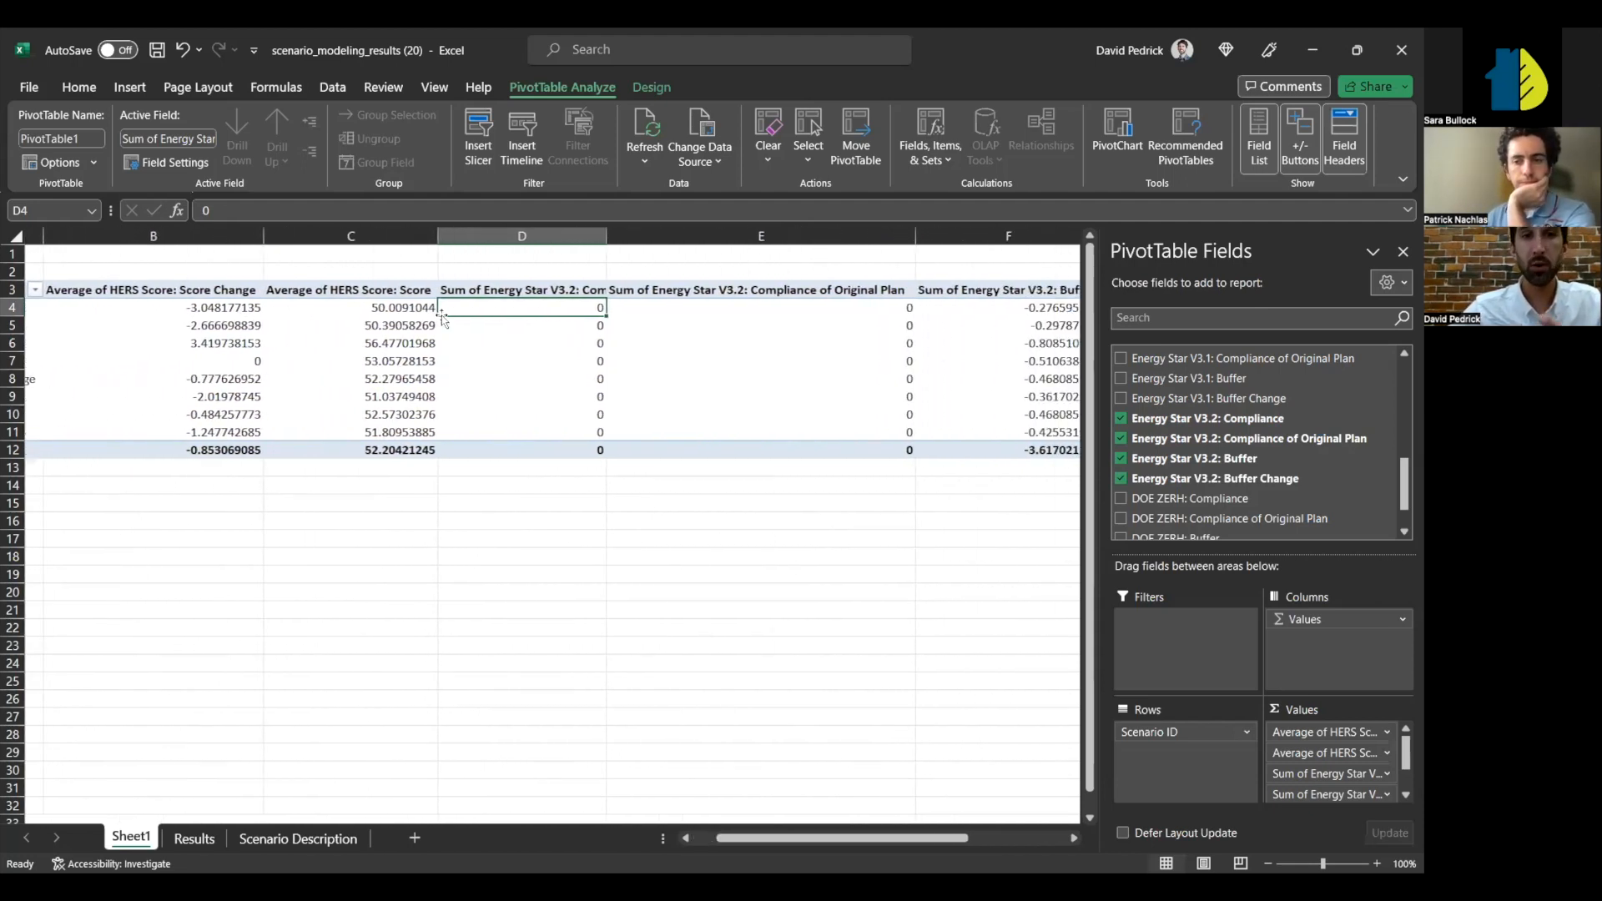
scroll(620, 322, right, 1)
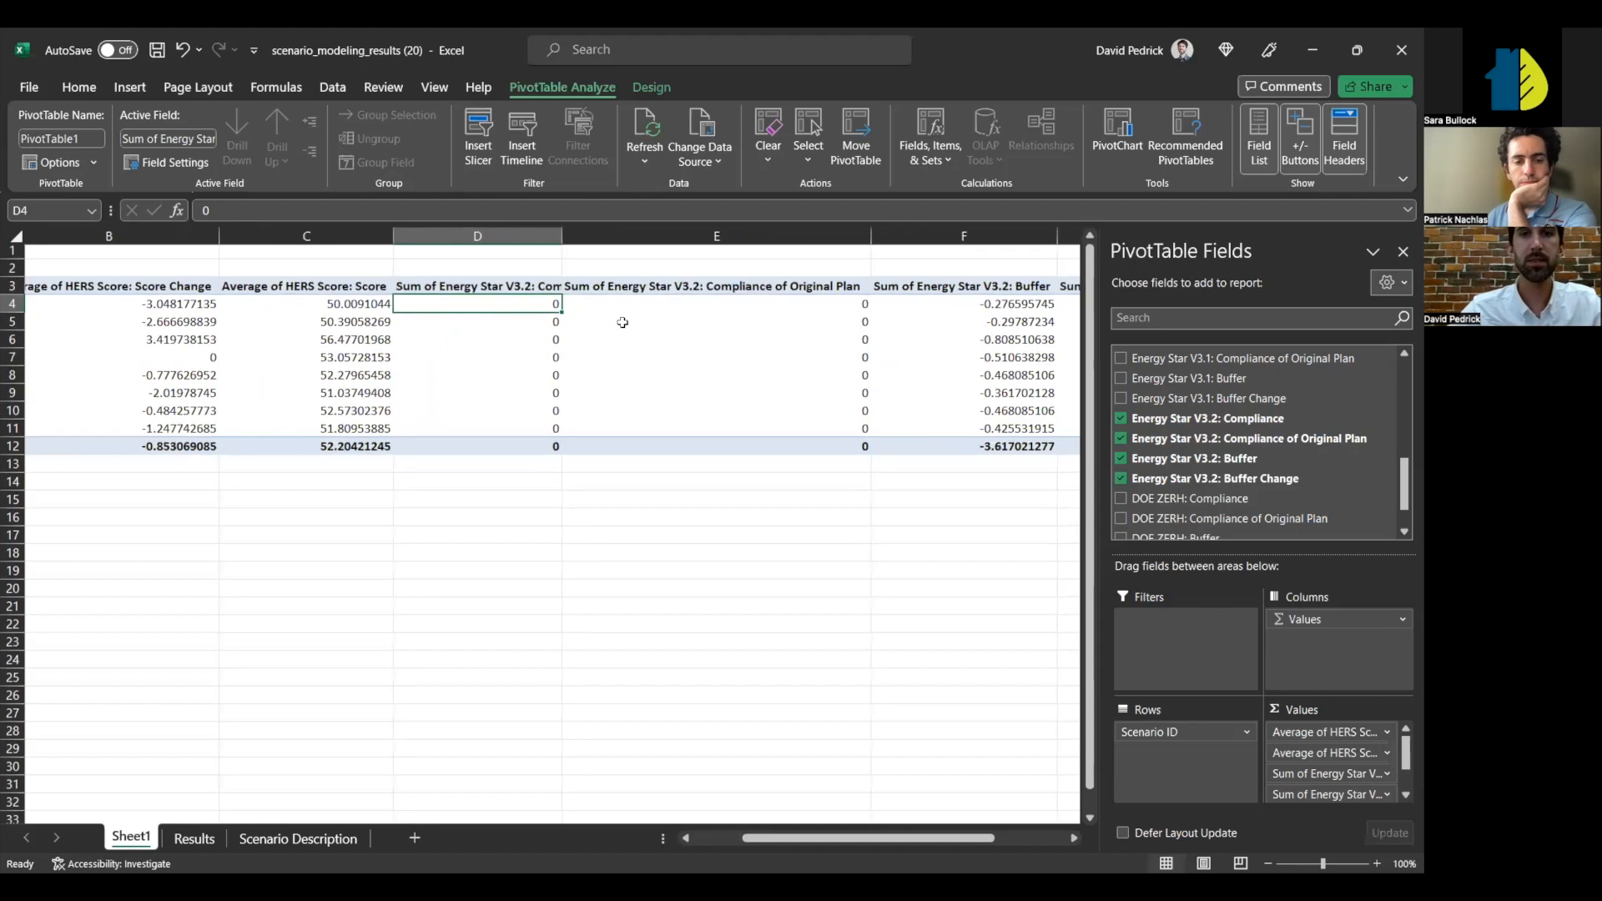
scroll(622, 322, down, 1)
scroll(623, 322, right, 2)
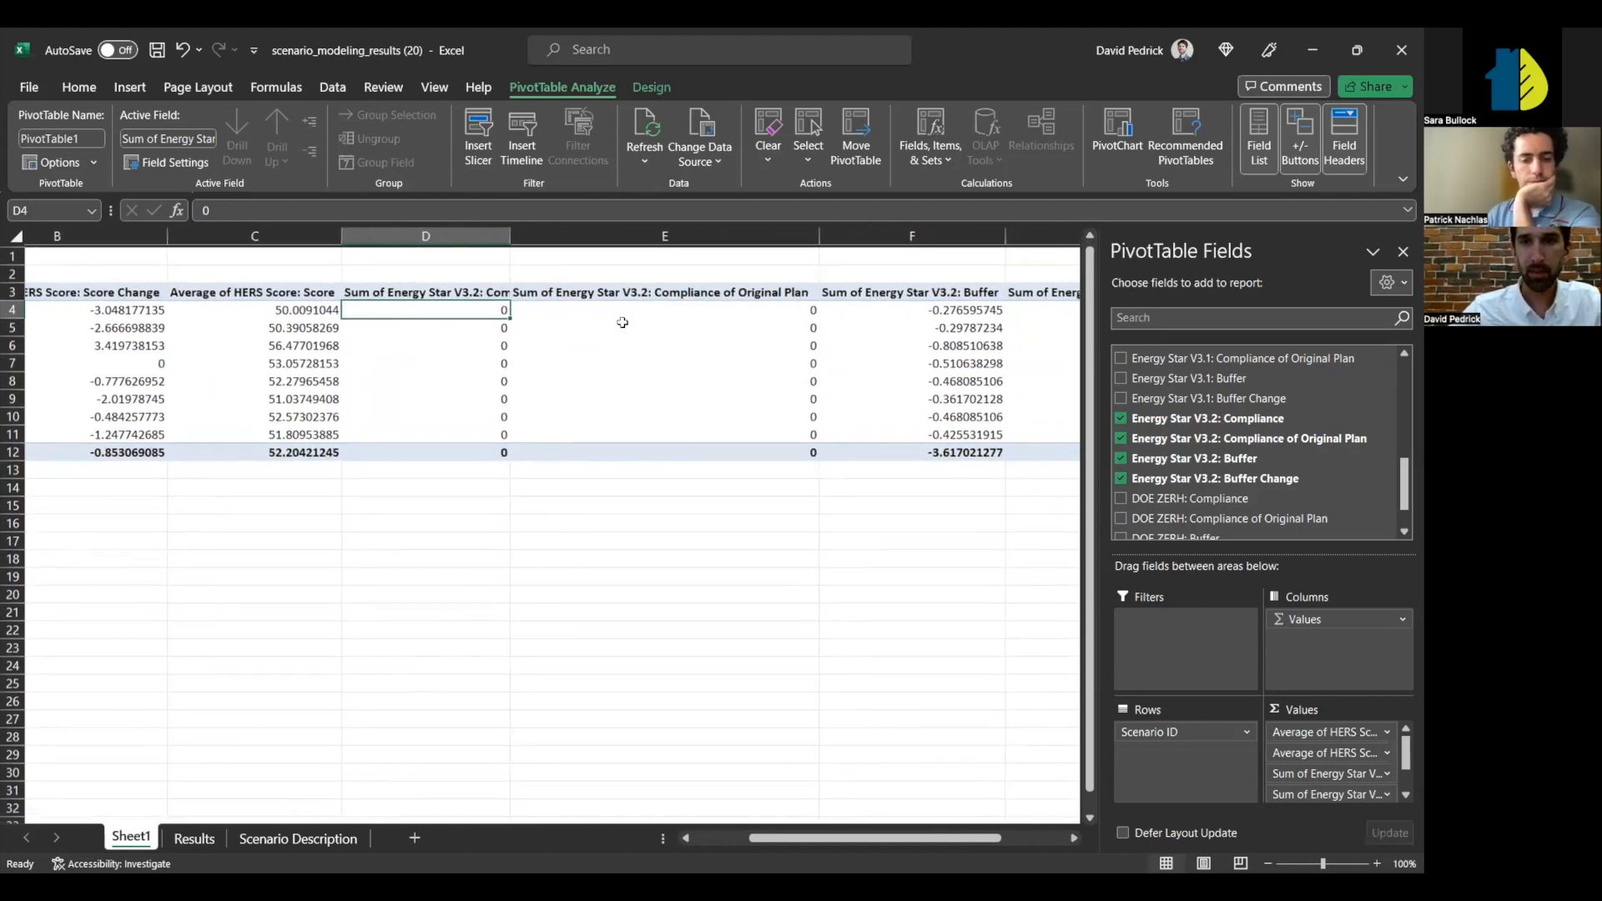
scroll(622, 322, right, 1)
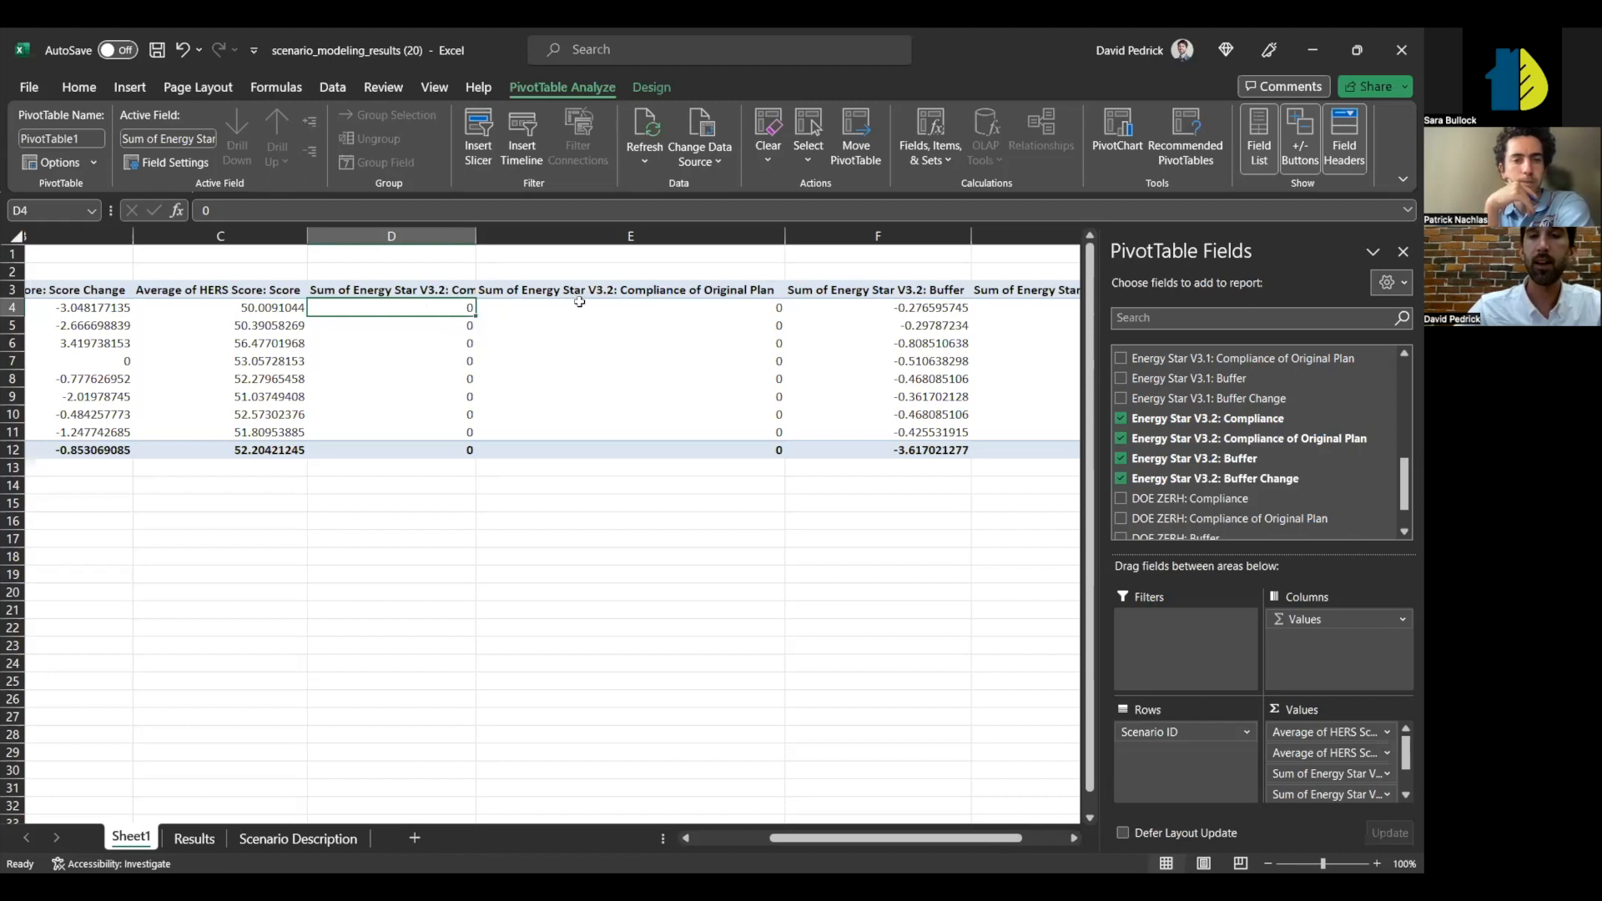
drag(786, 237, 631, 249)
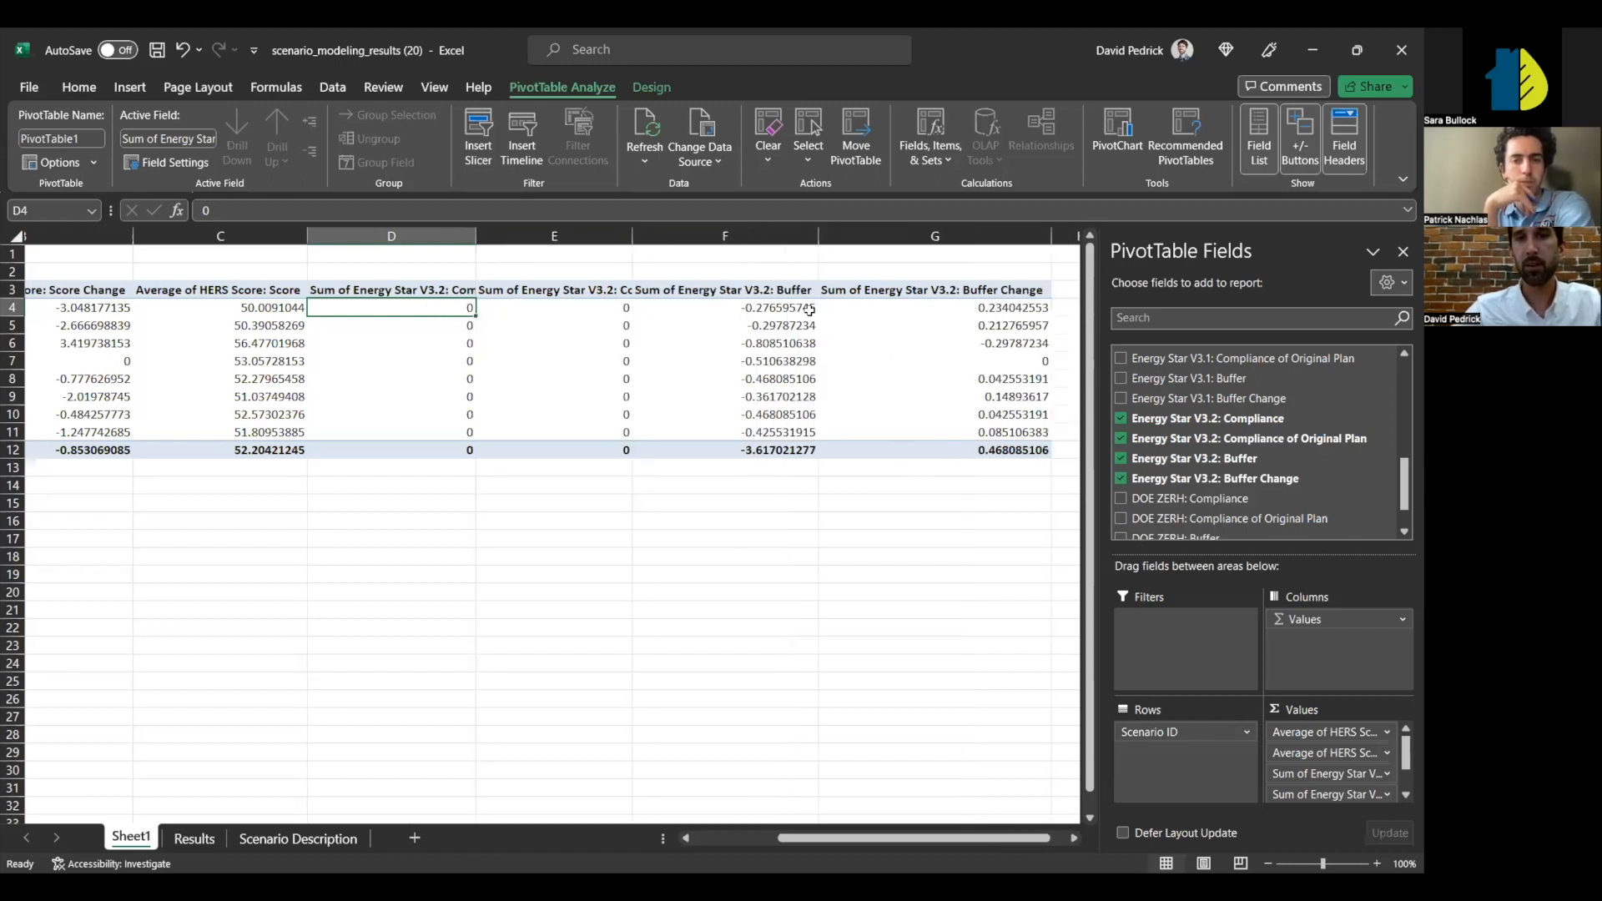
drag(827, 233, 425, 290)
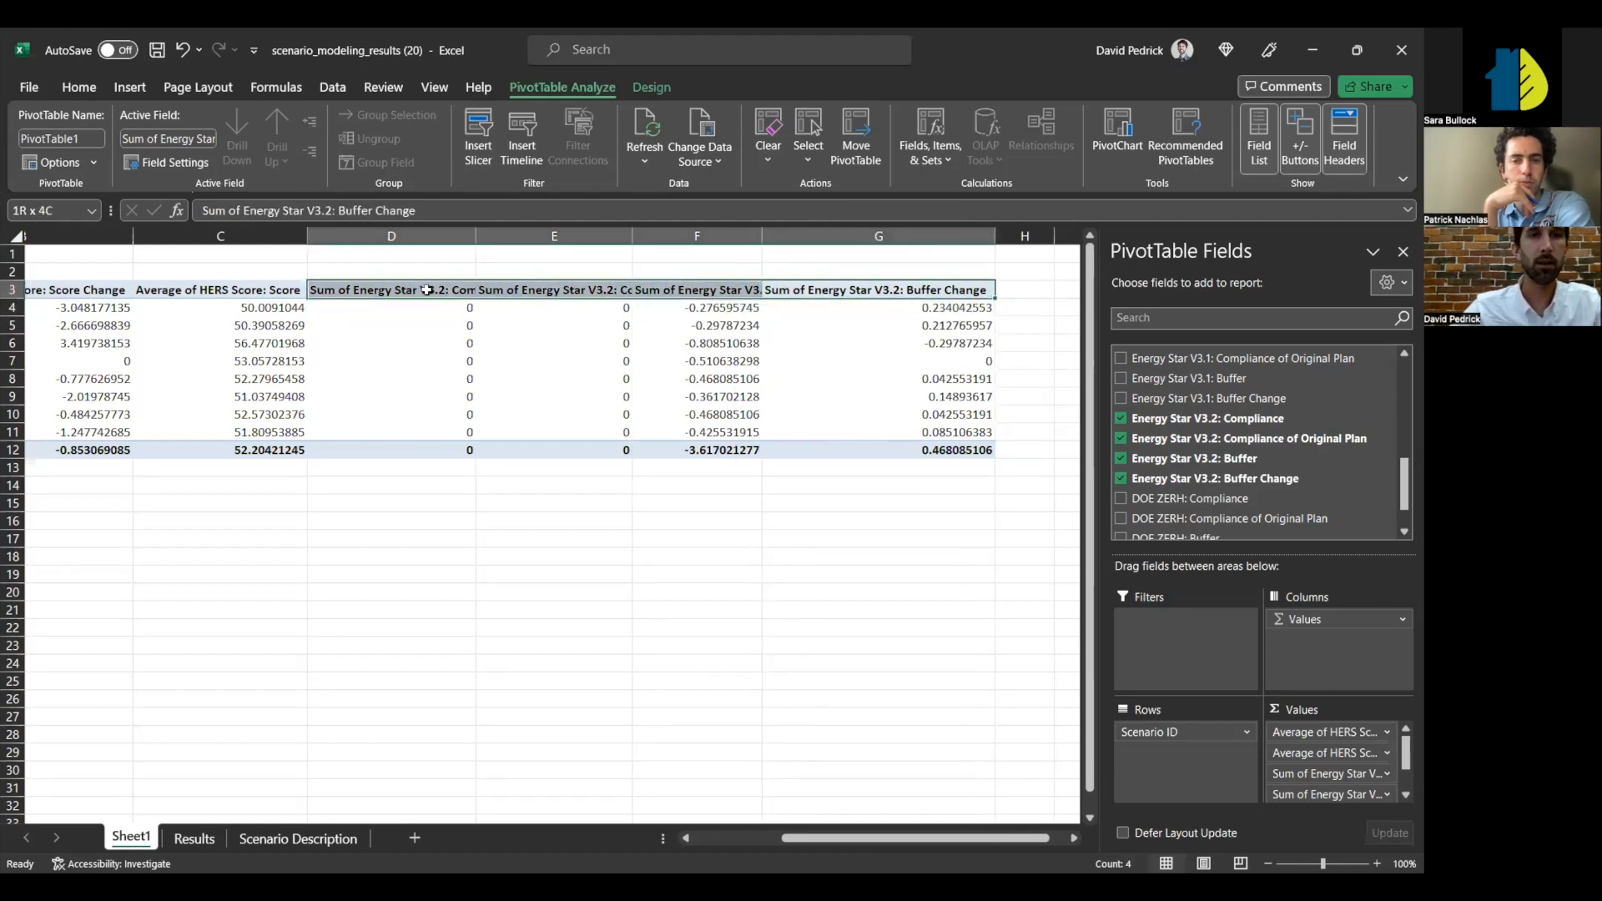
- Review the Base Project row across the HERS score and Energy Star V3.2 columns
click(79, 88)
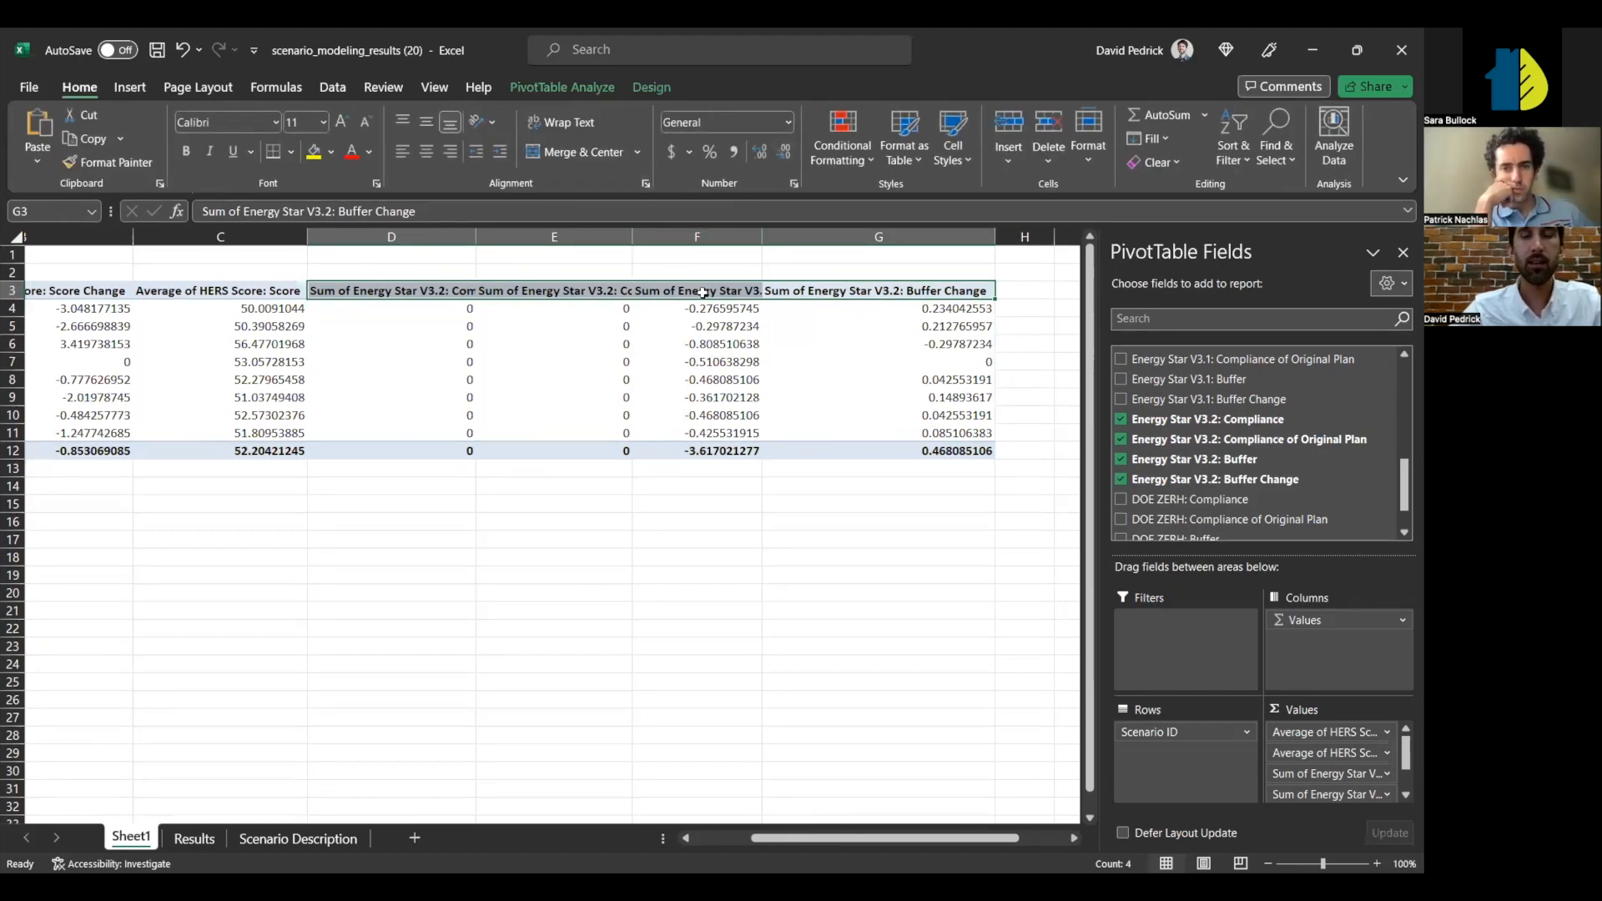
scroll(704, 387, left, 4)
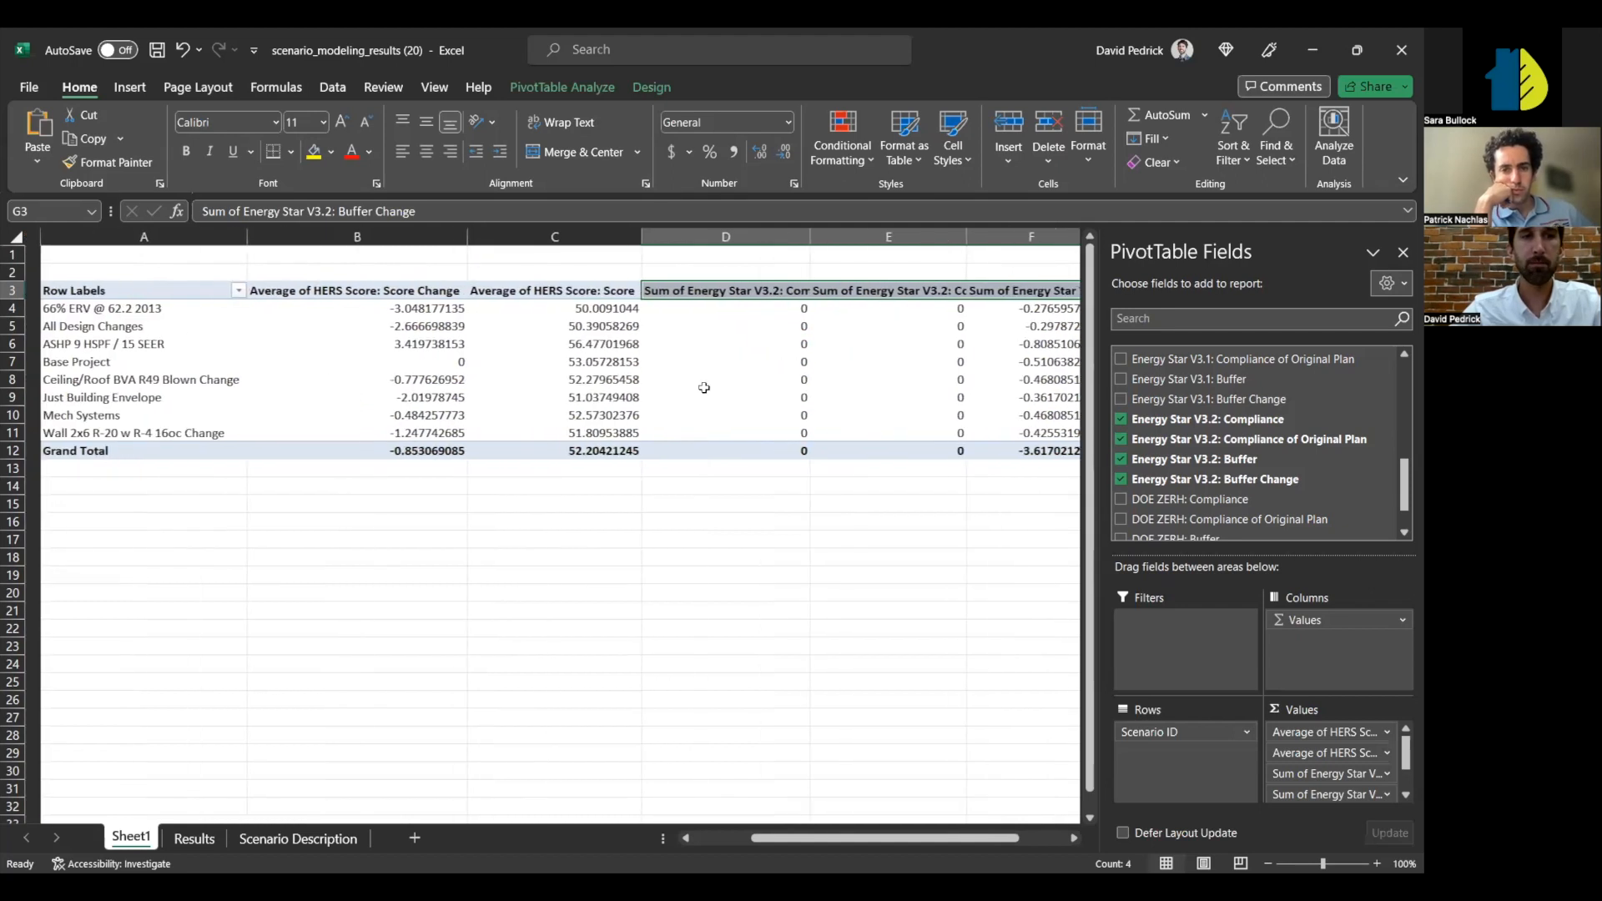
scroll(705, 387, right, 2)
click(13, 361)
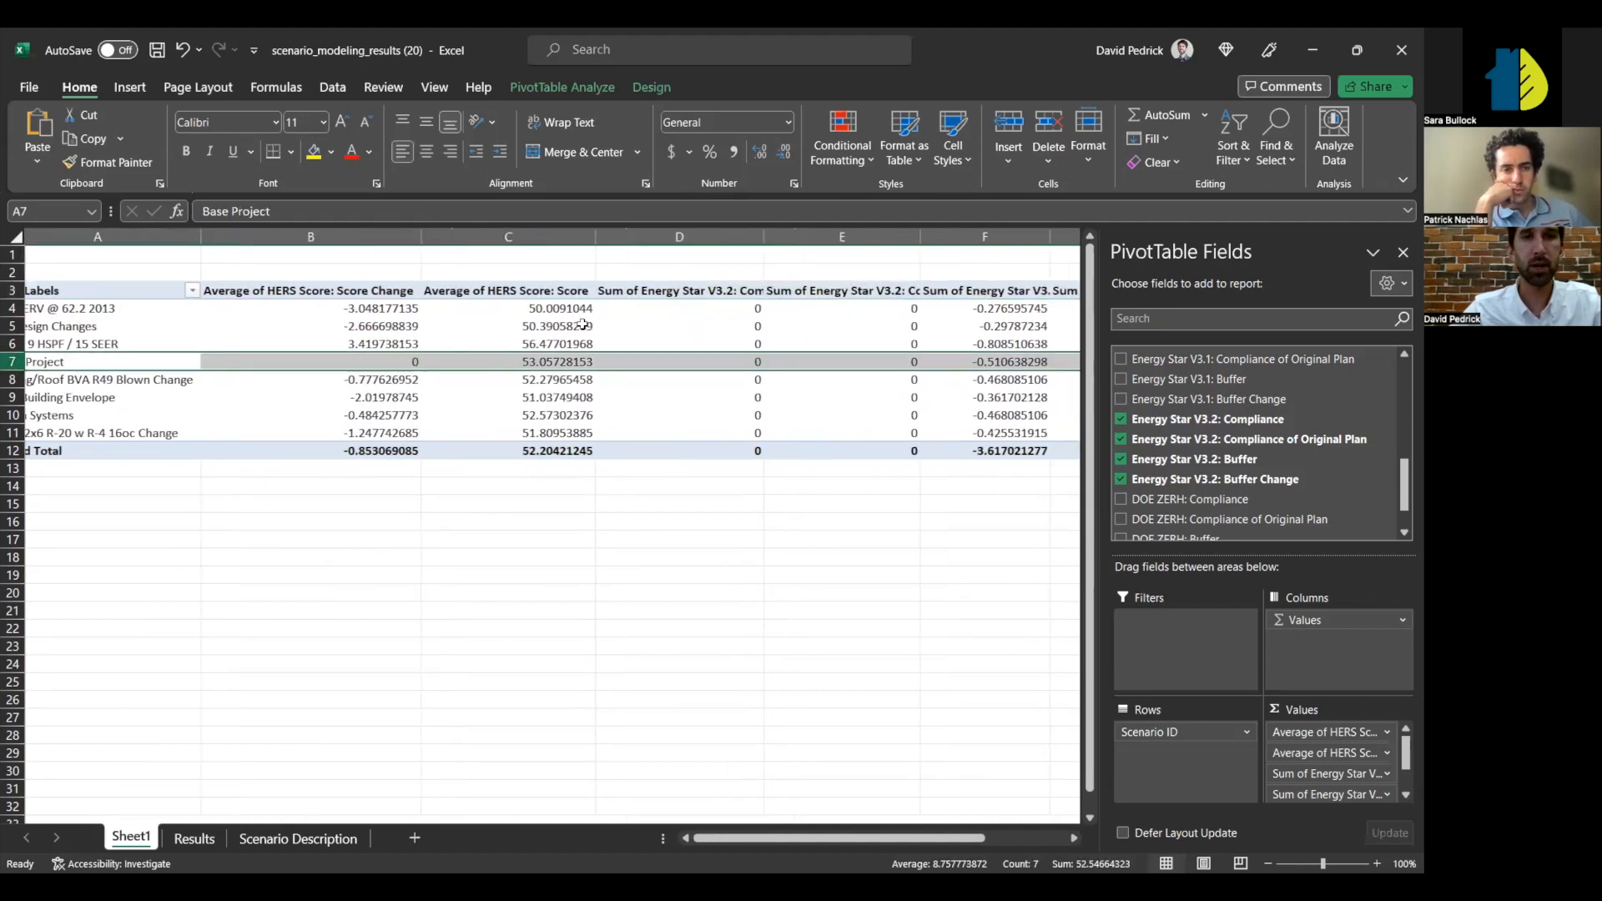
scroll(582, 325, right, 4)
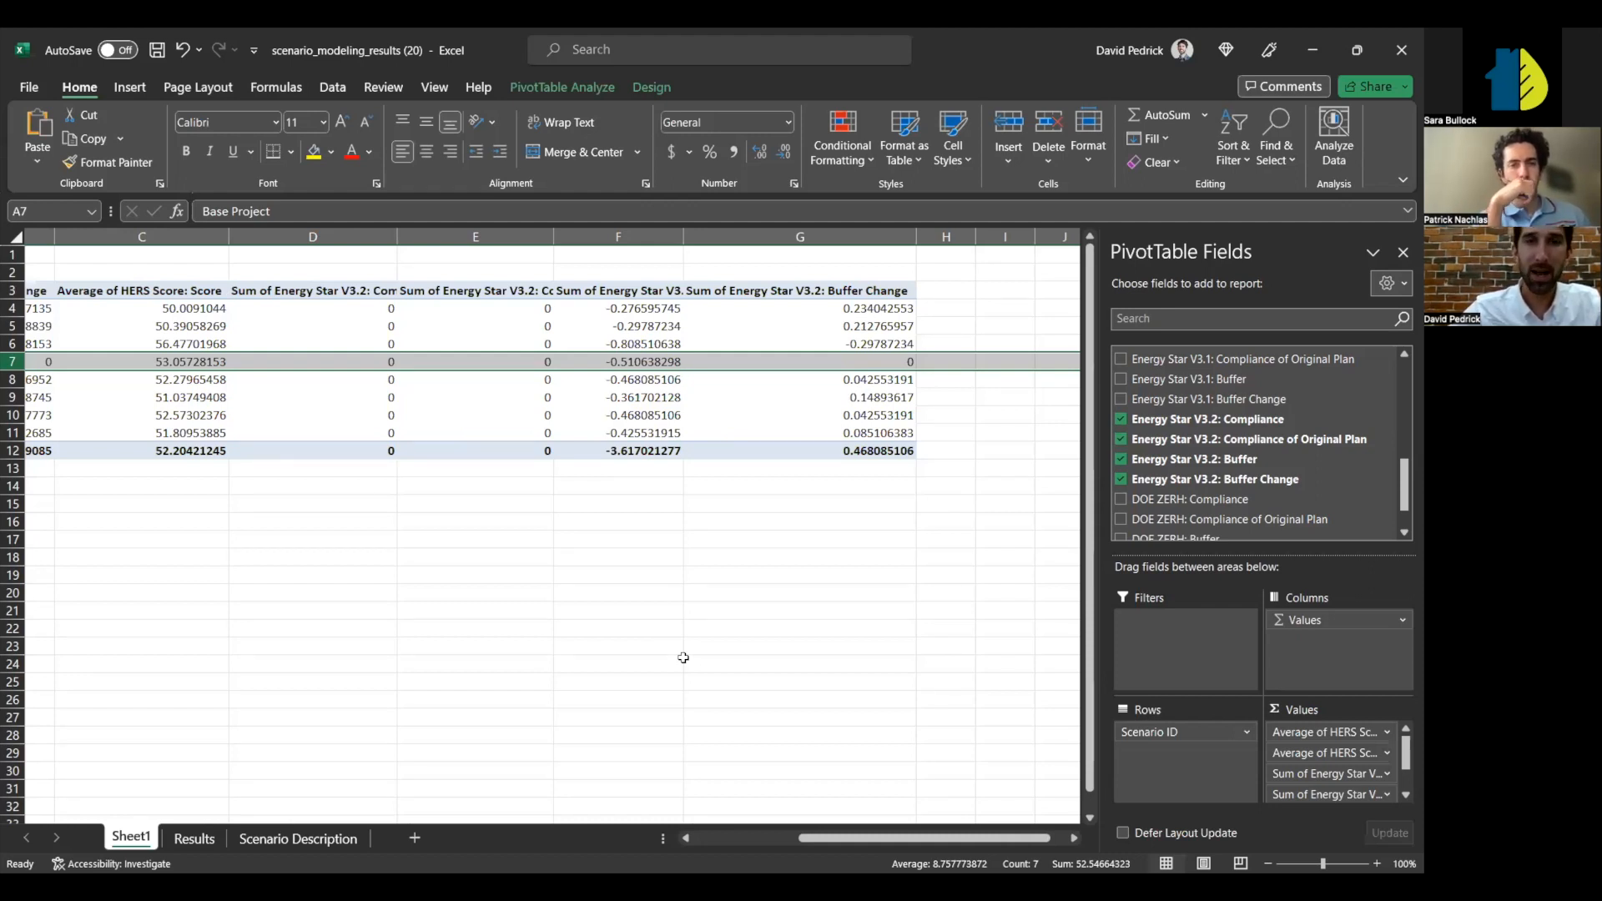
- Format the Energy Star V3.2 Buffer and Buffer Change values, including their totals, as percentages
drag(651, 308, 651, 451)
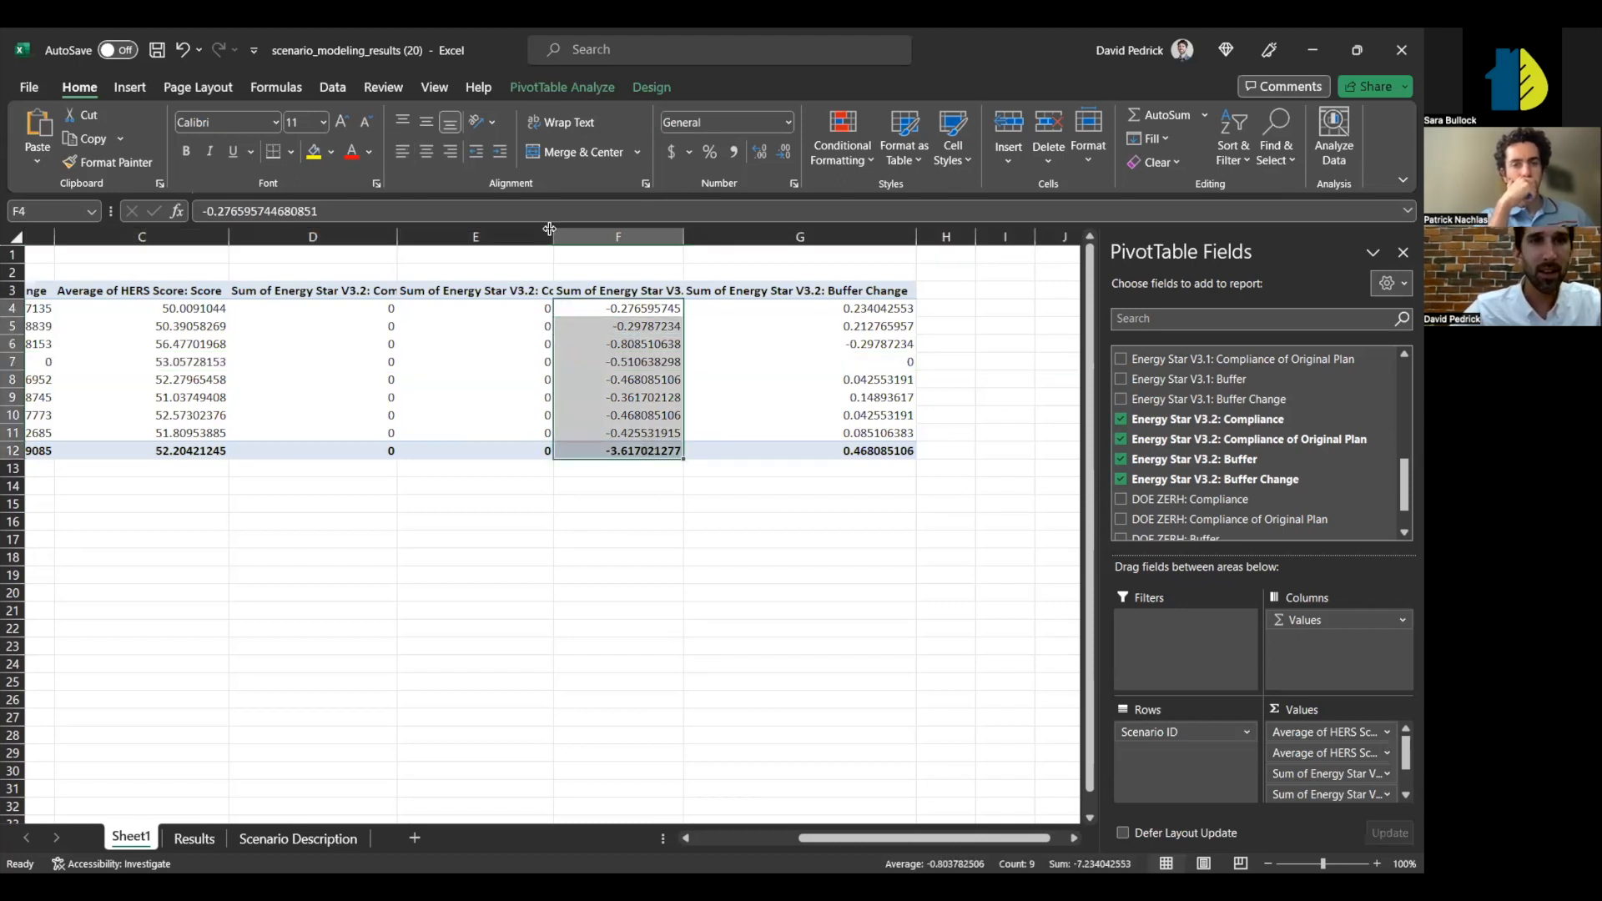
click(543, 158)
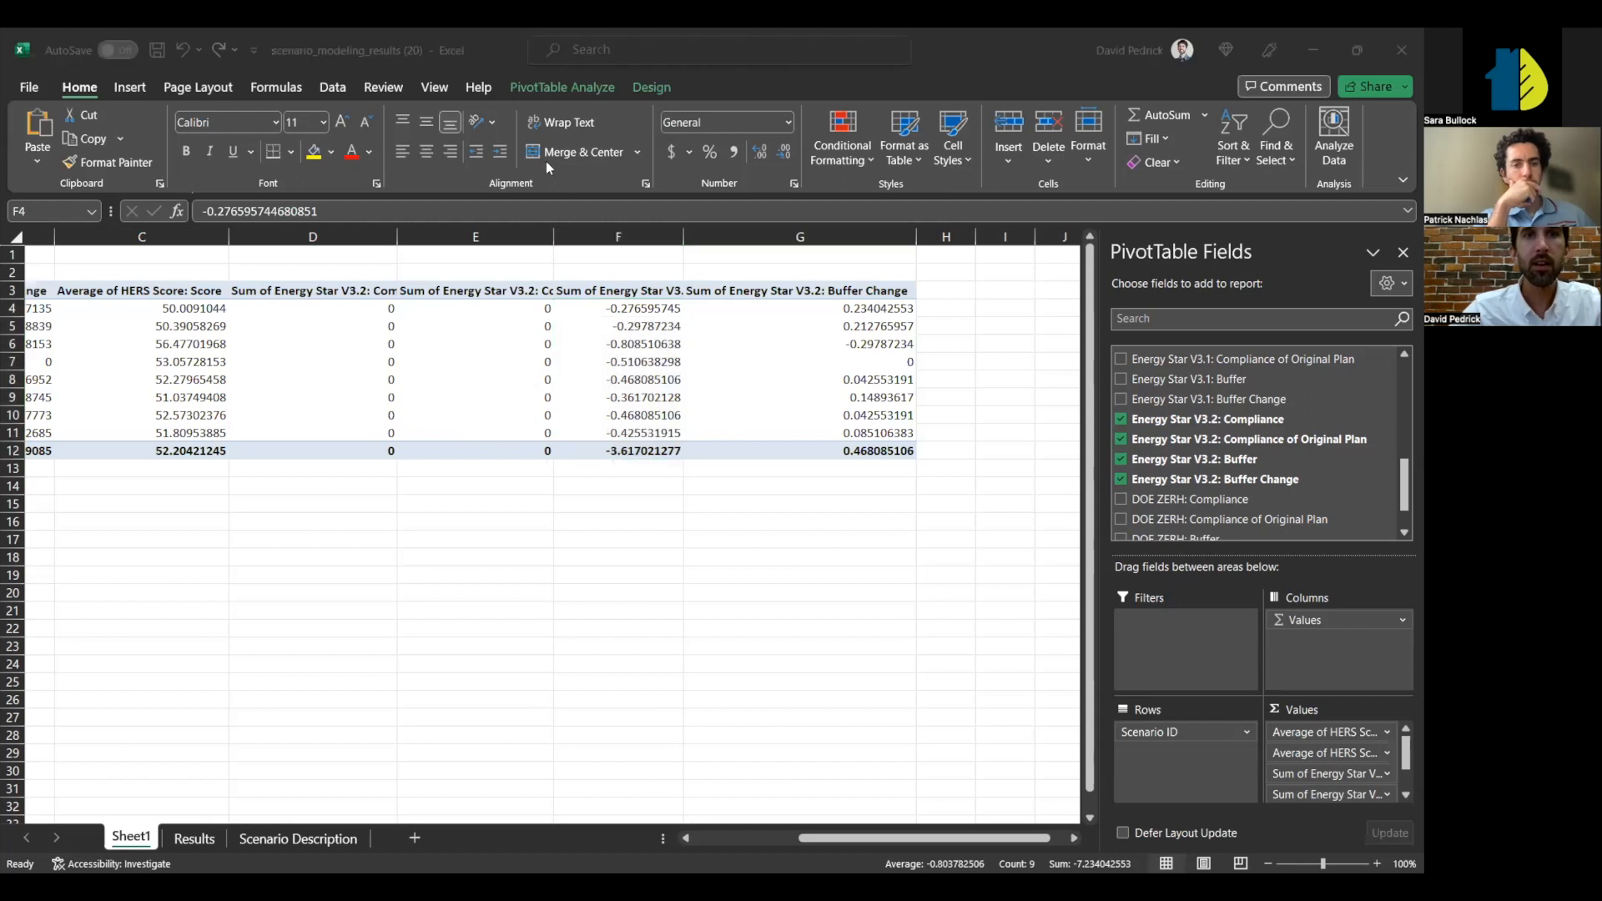
click(622, 436)
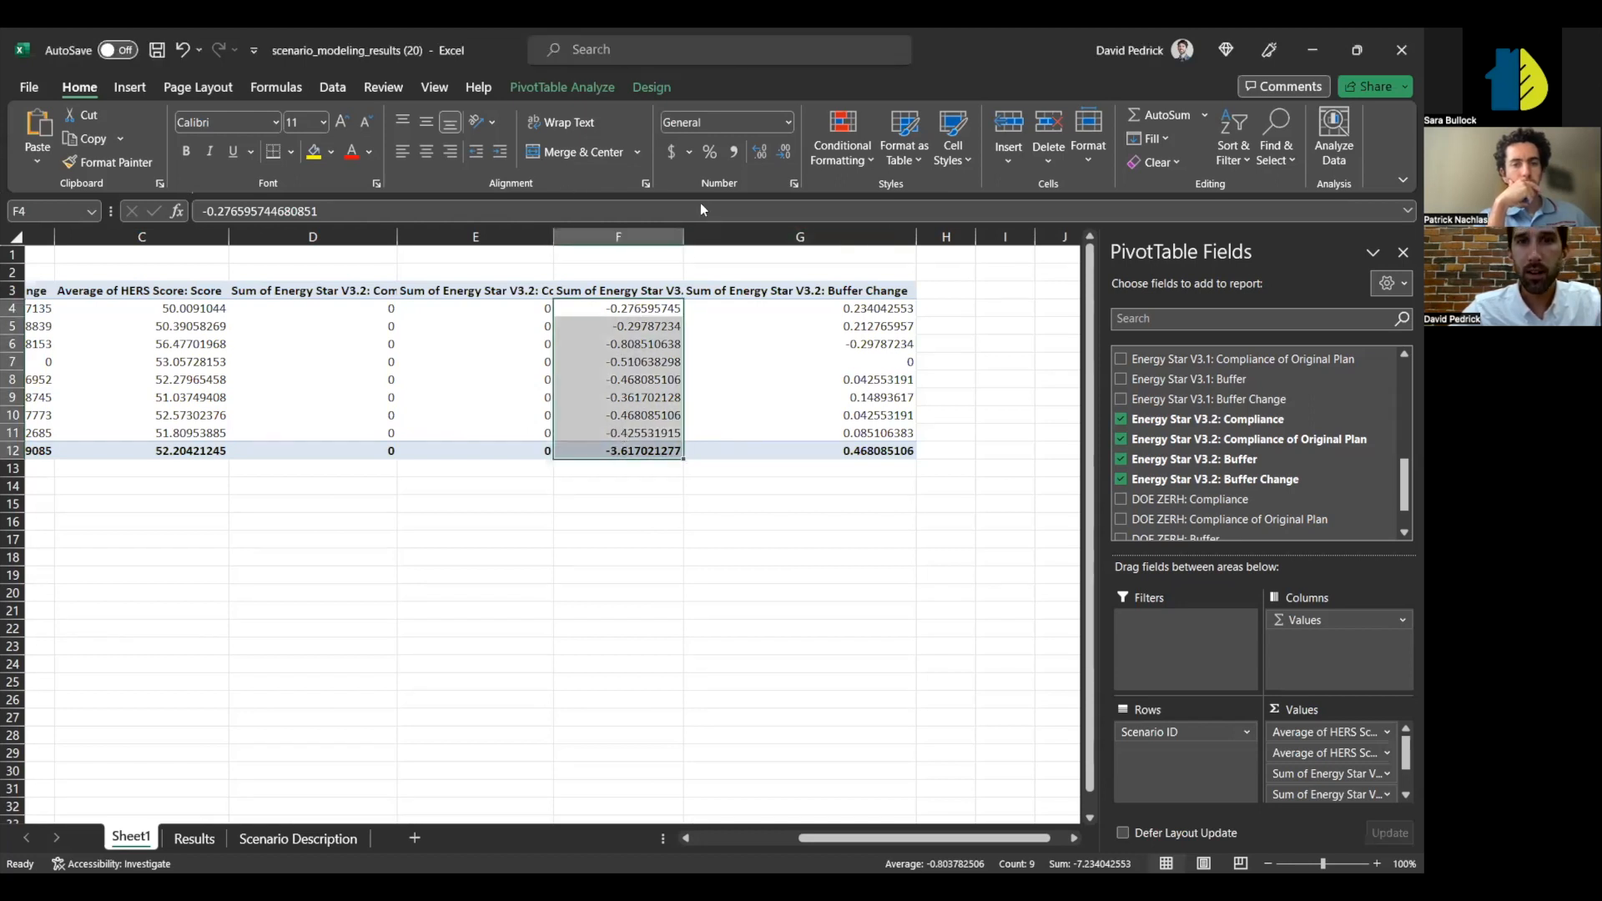
click(704, 162)
drag(727, 308, 744, 452)
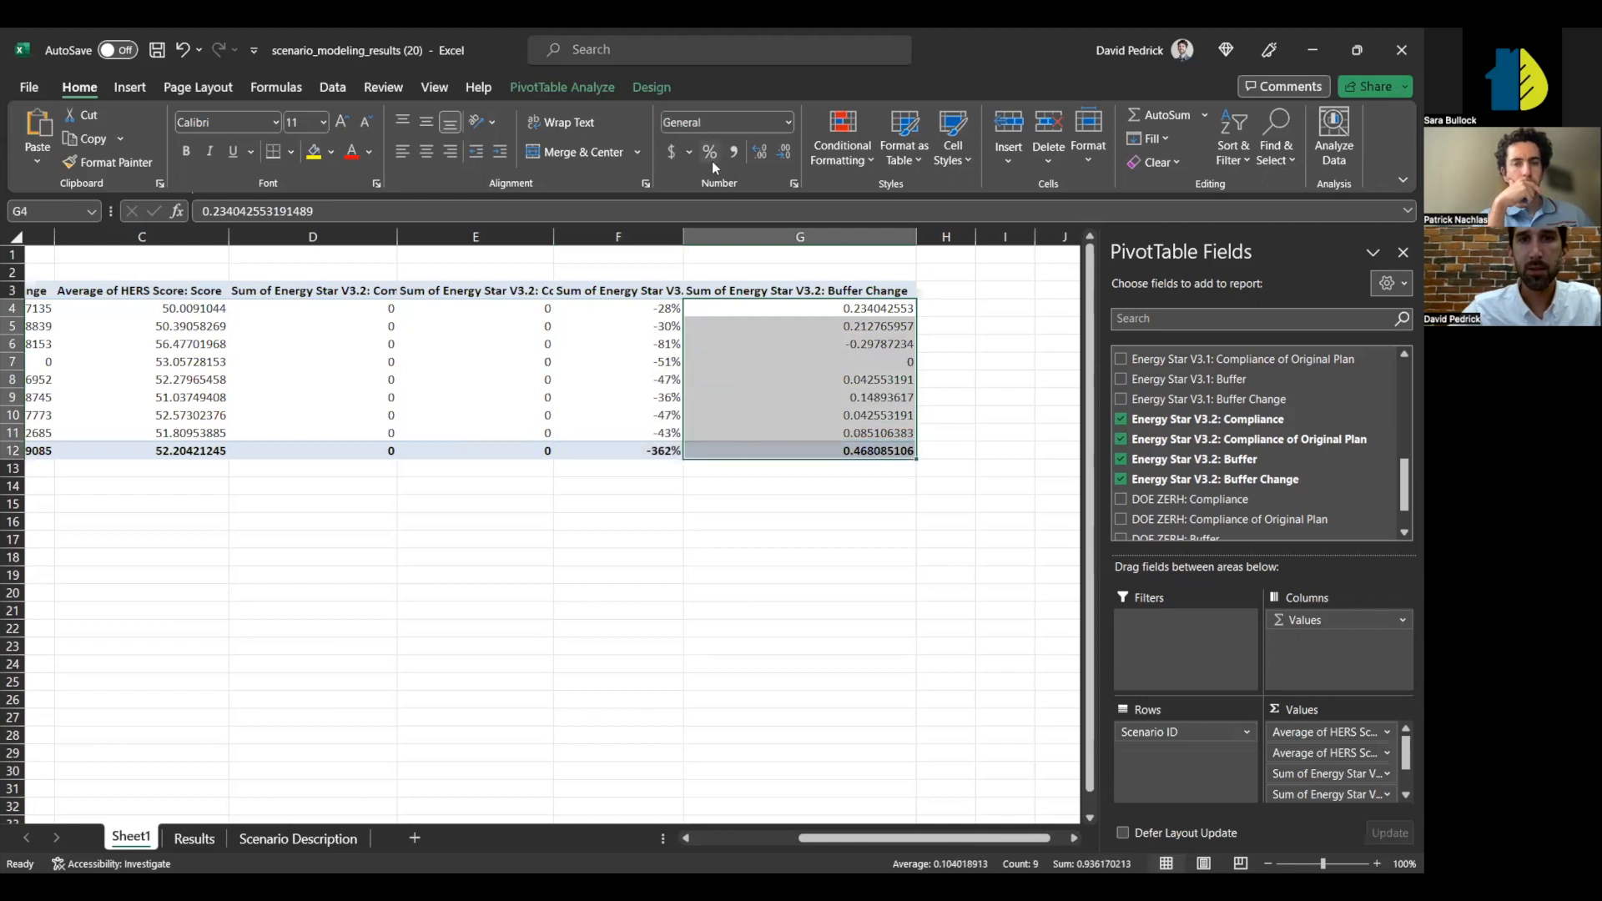
click(710, 153)
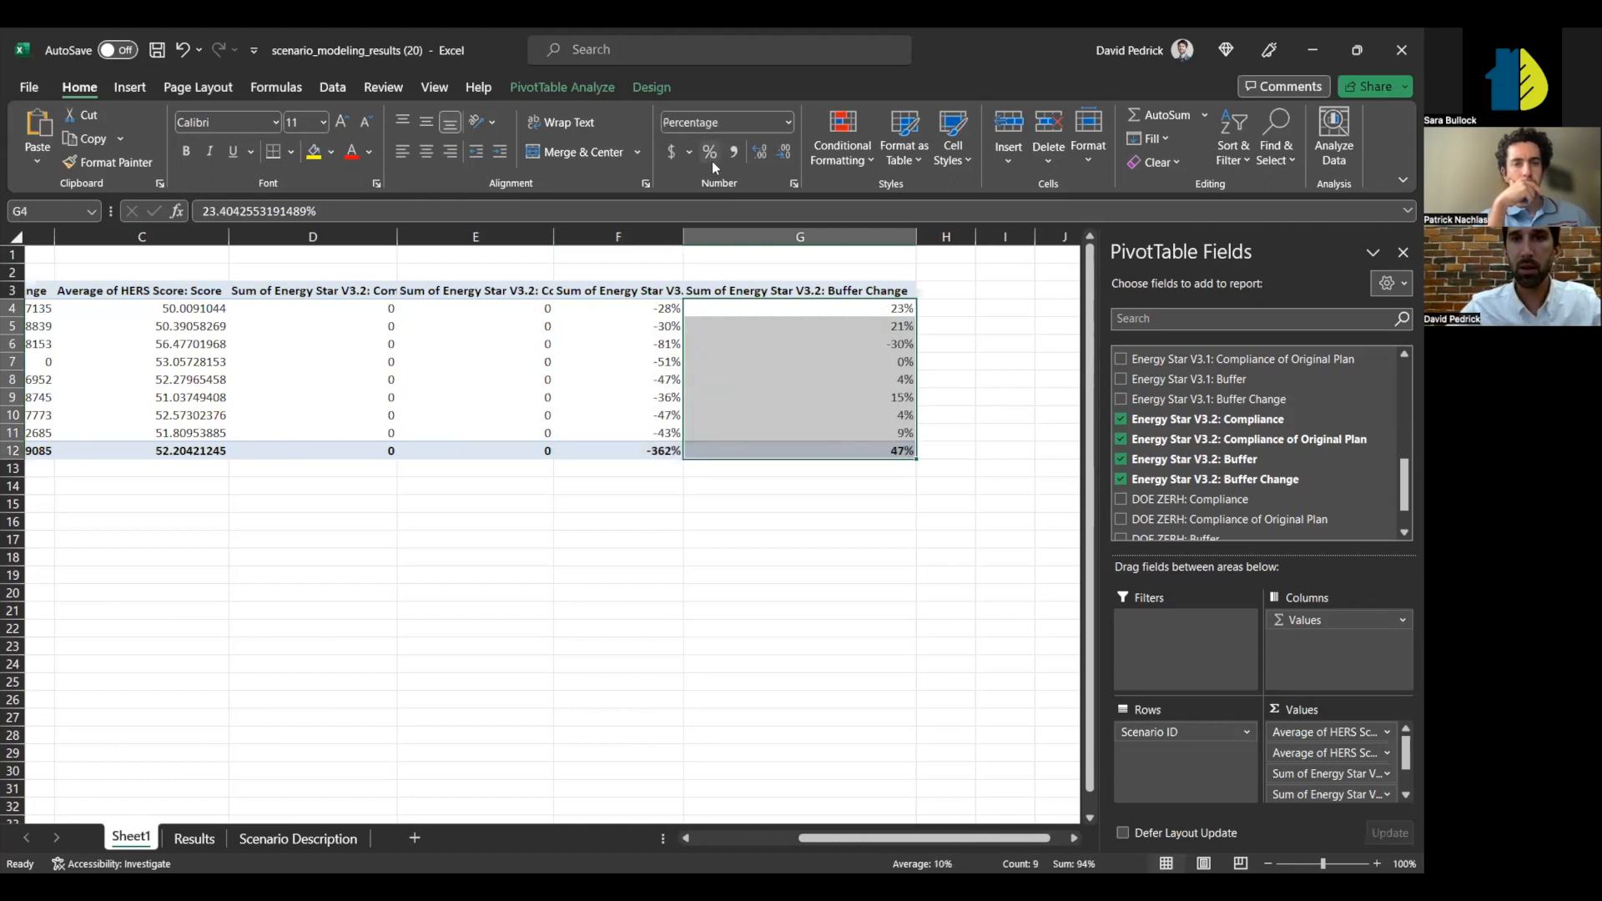
- Summarize the Energy Star V3.2: Buffer value field by Average
click(640, 290)
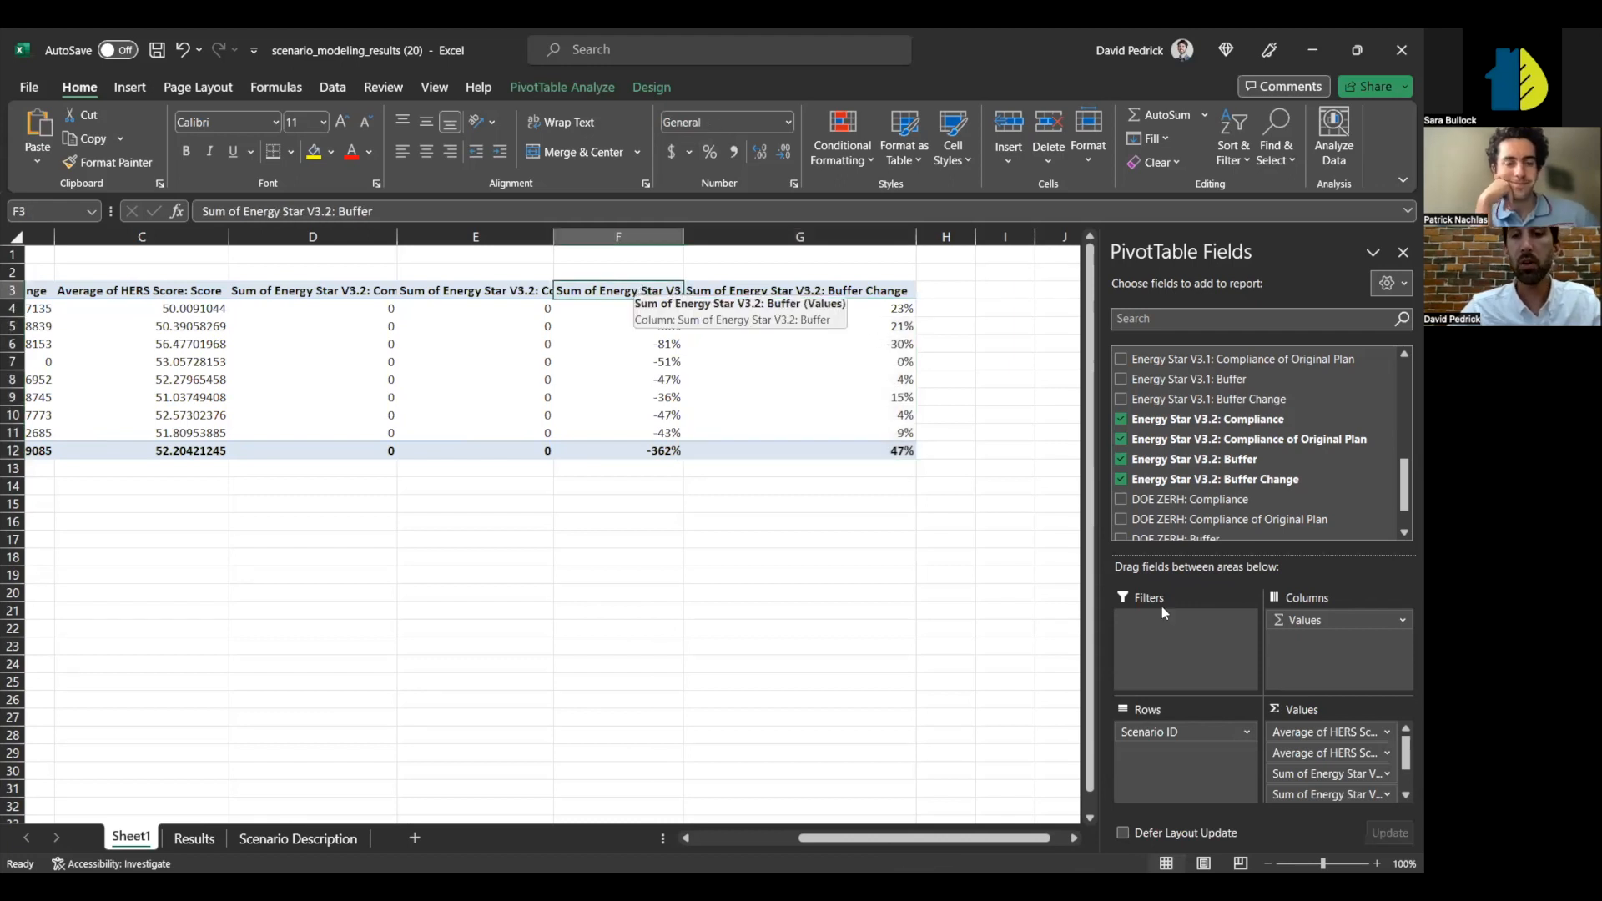
click(1309, 754)
click(1311, 754)
click(511, 479)
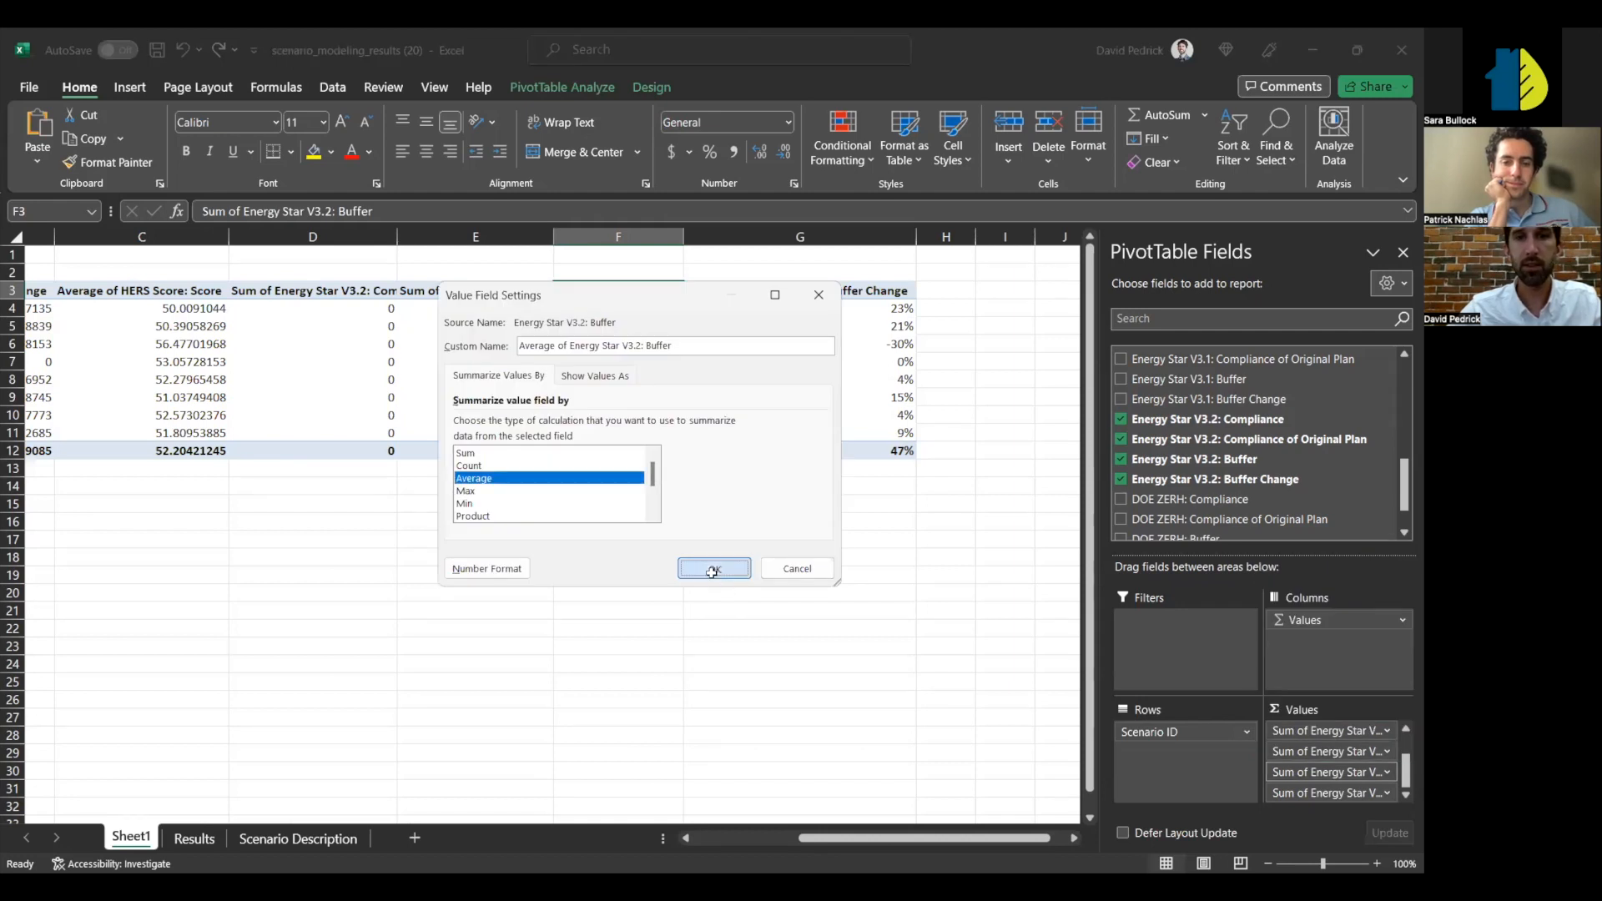
click(712, 570)
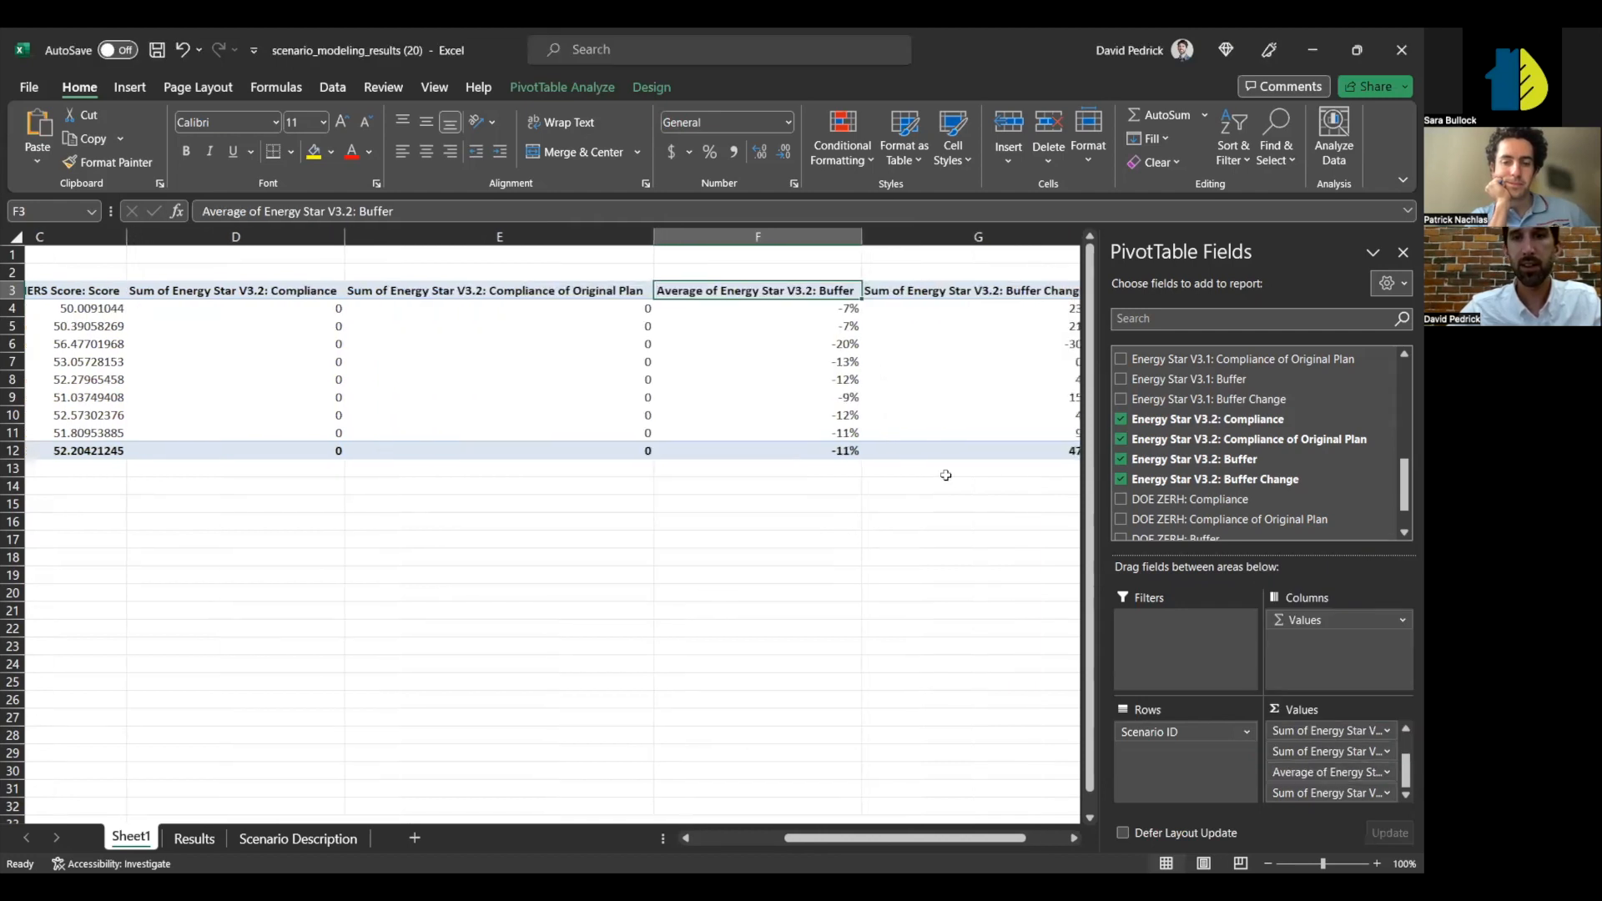
- Summarize the Energy Star V3.2: Buffer Change value field by Average
click(1322, 771)
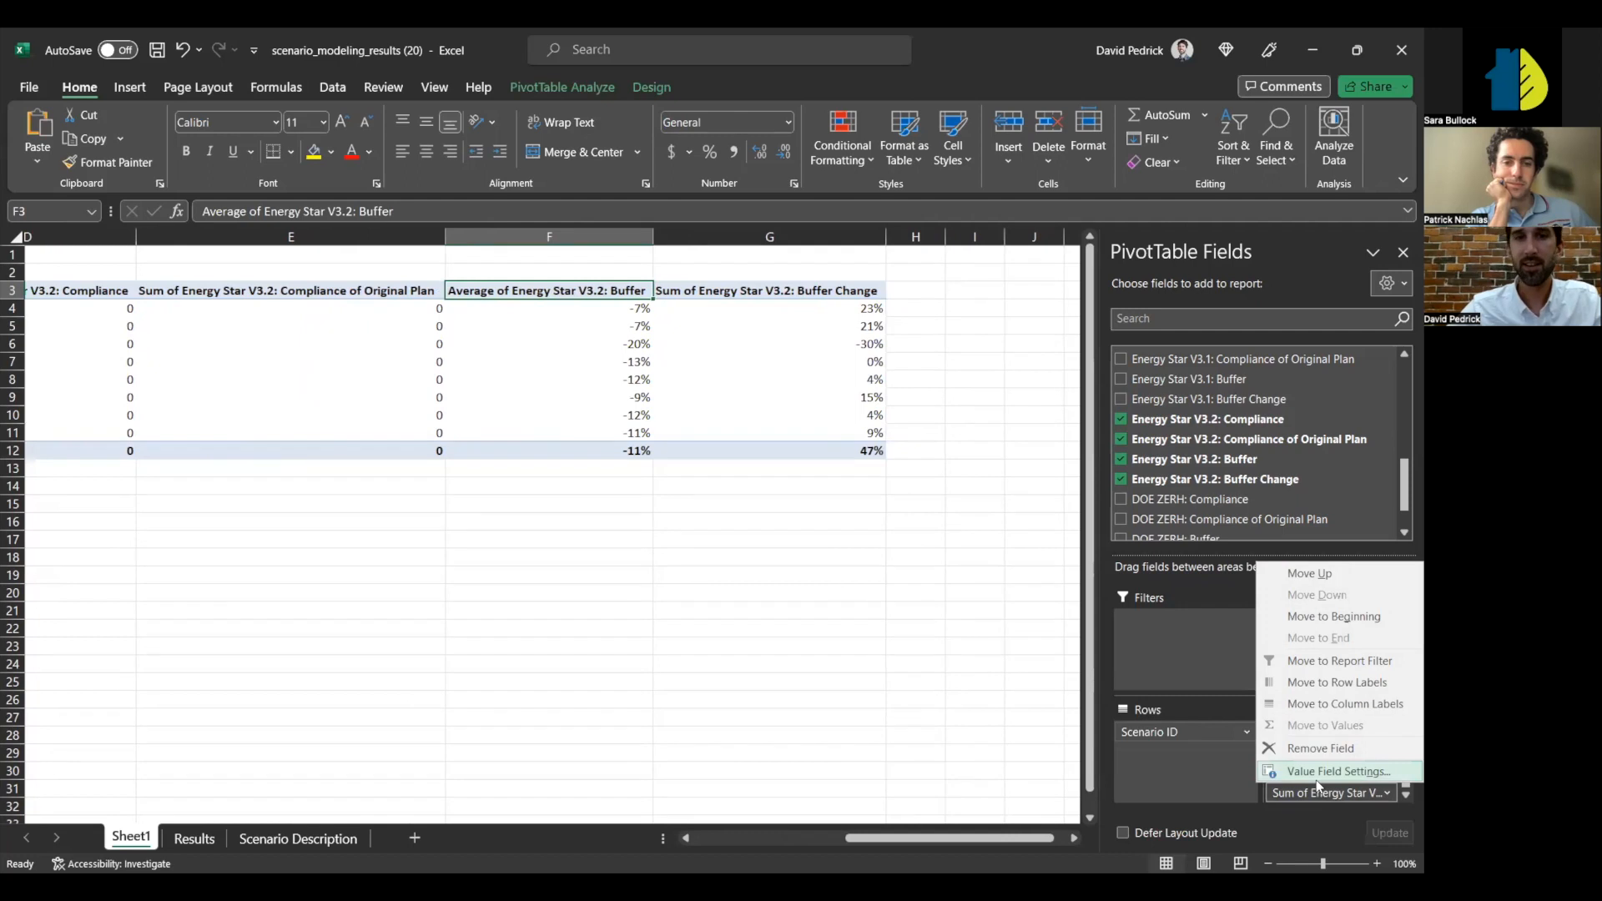
click(534, 478)
click(708, 570)
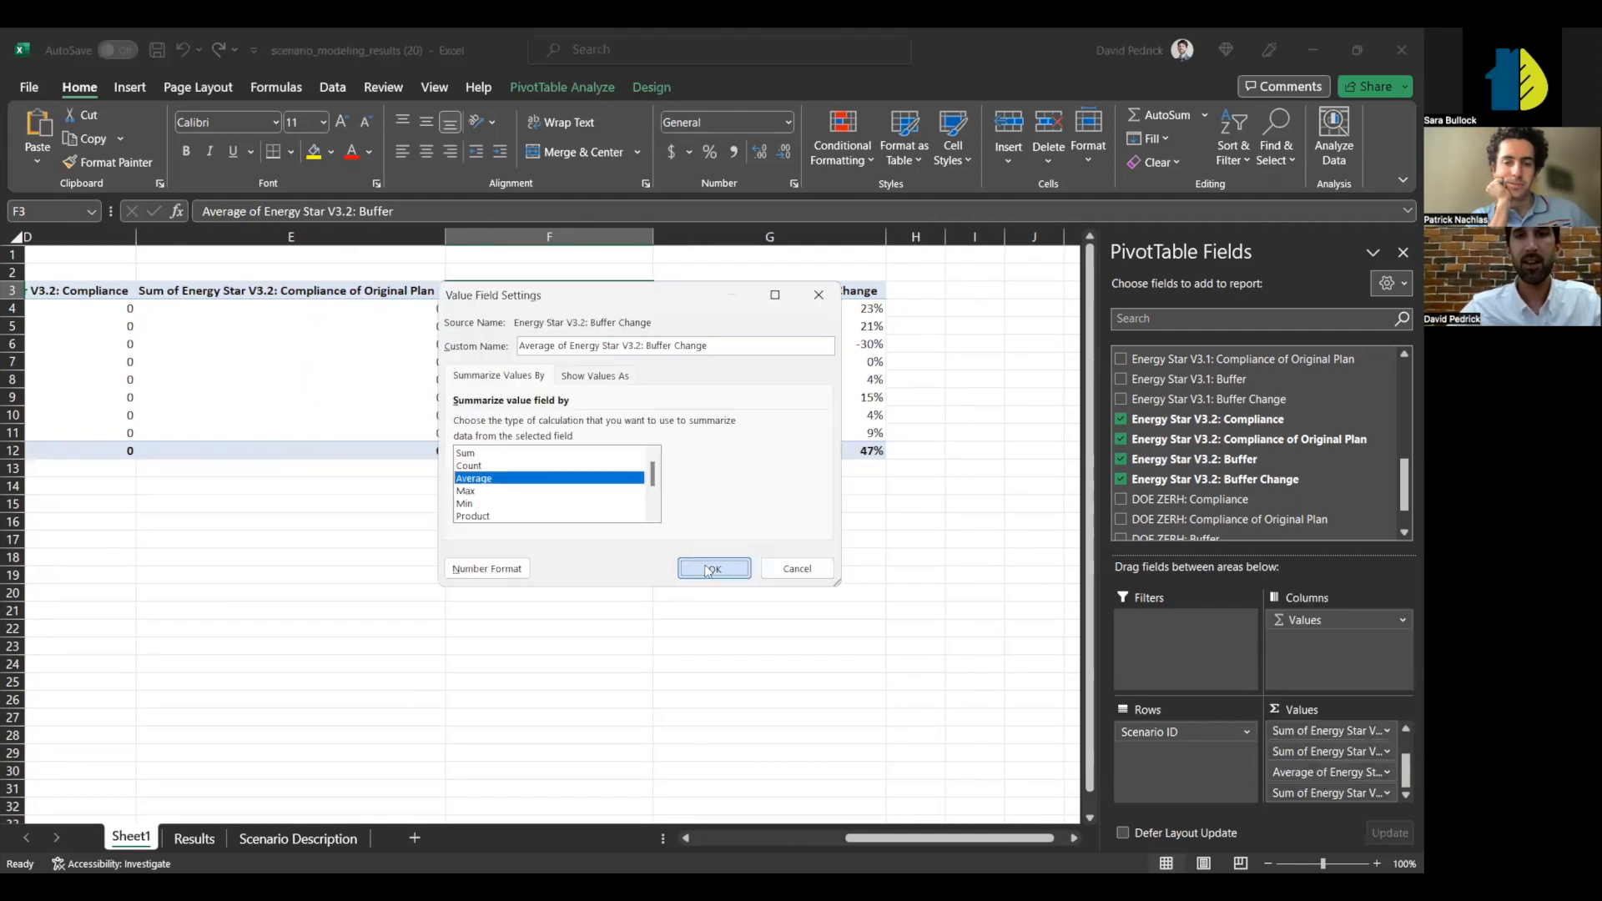
click(613, 345)
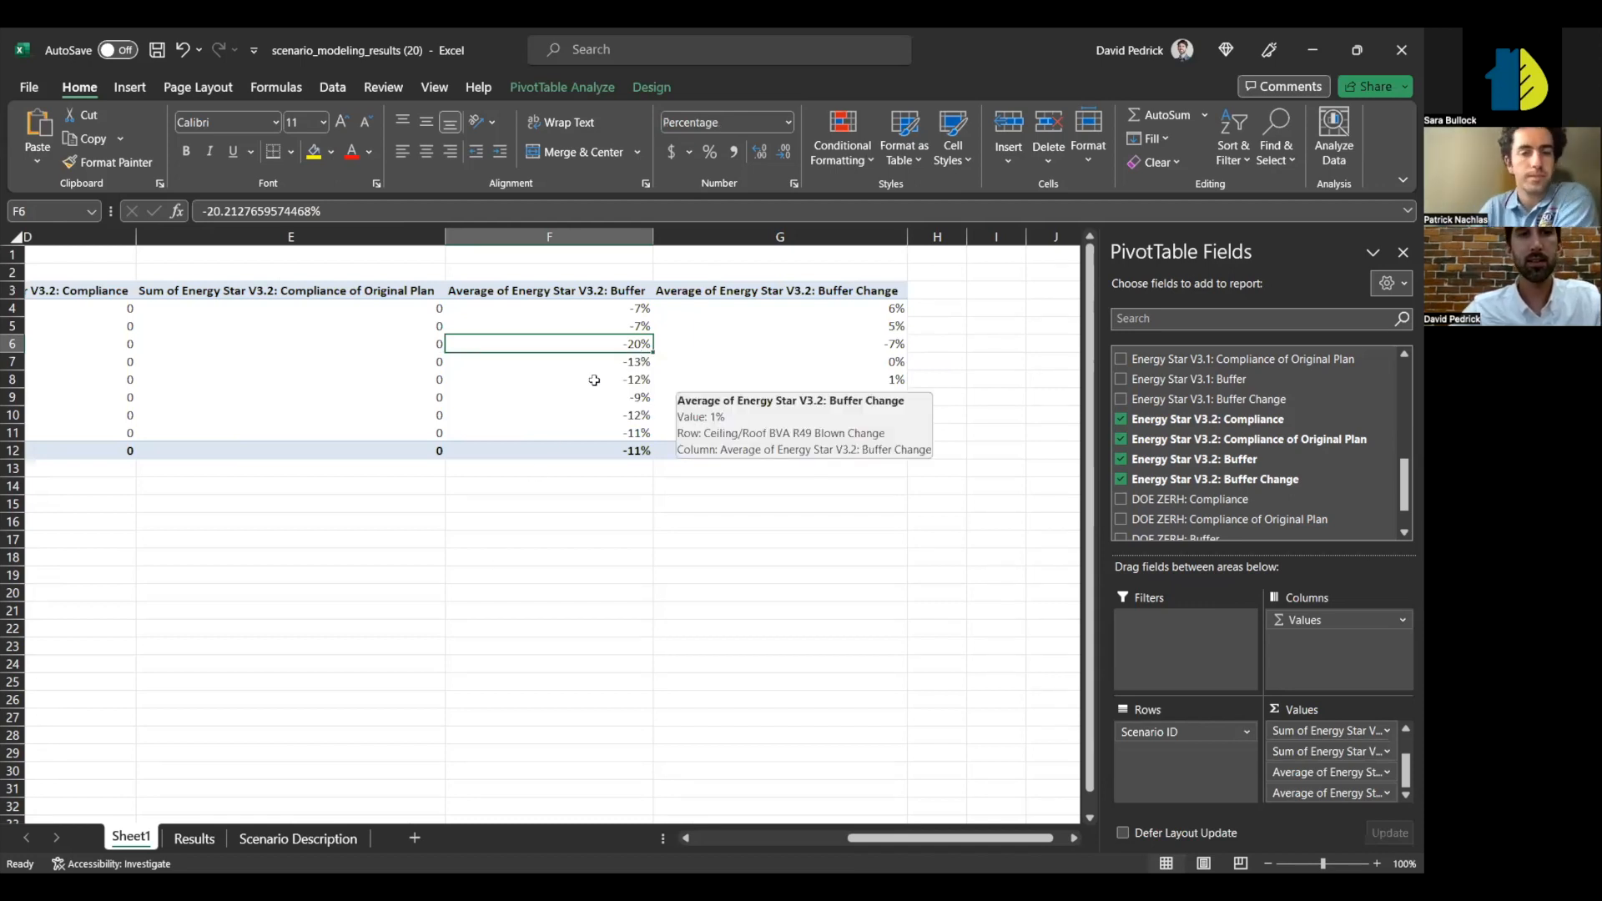
- Review the 66% ERV @ 62.2 2013 and All Design Changes rows across the HERS score and Energy Star V3.2 columns
scroll(418, 342, left, 6)
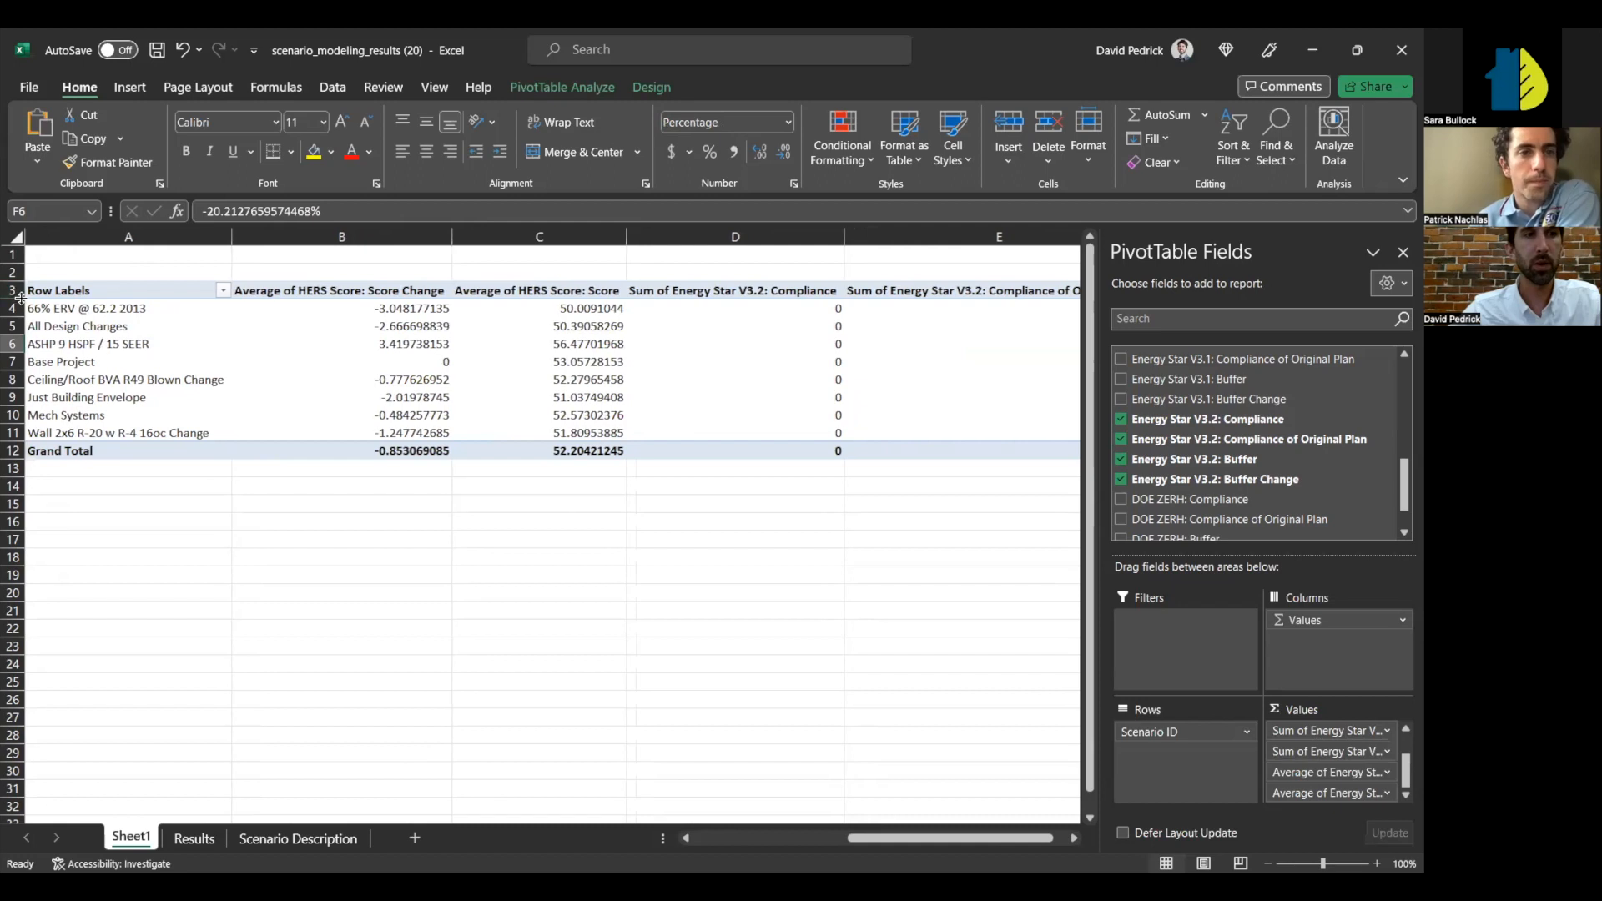
click(17, 307)
scroll(668, 352, right, 6)
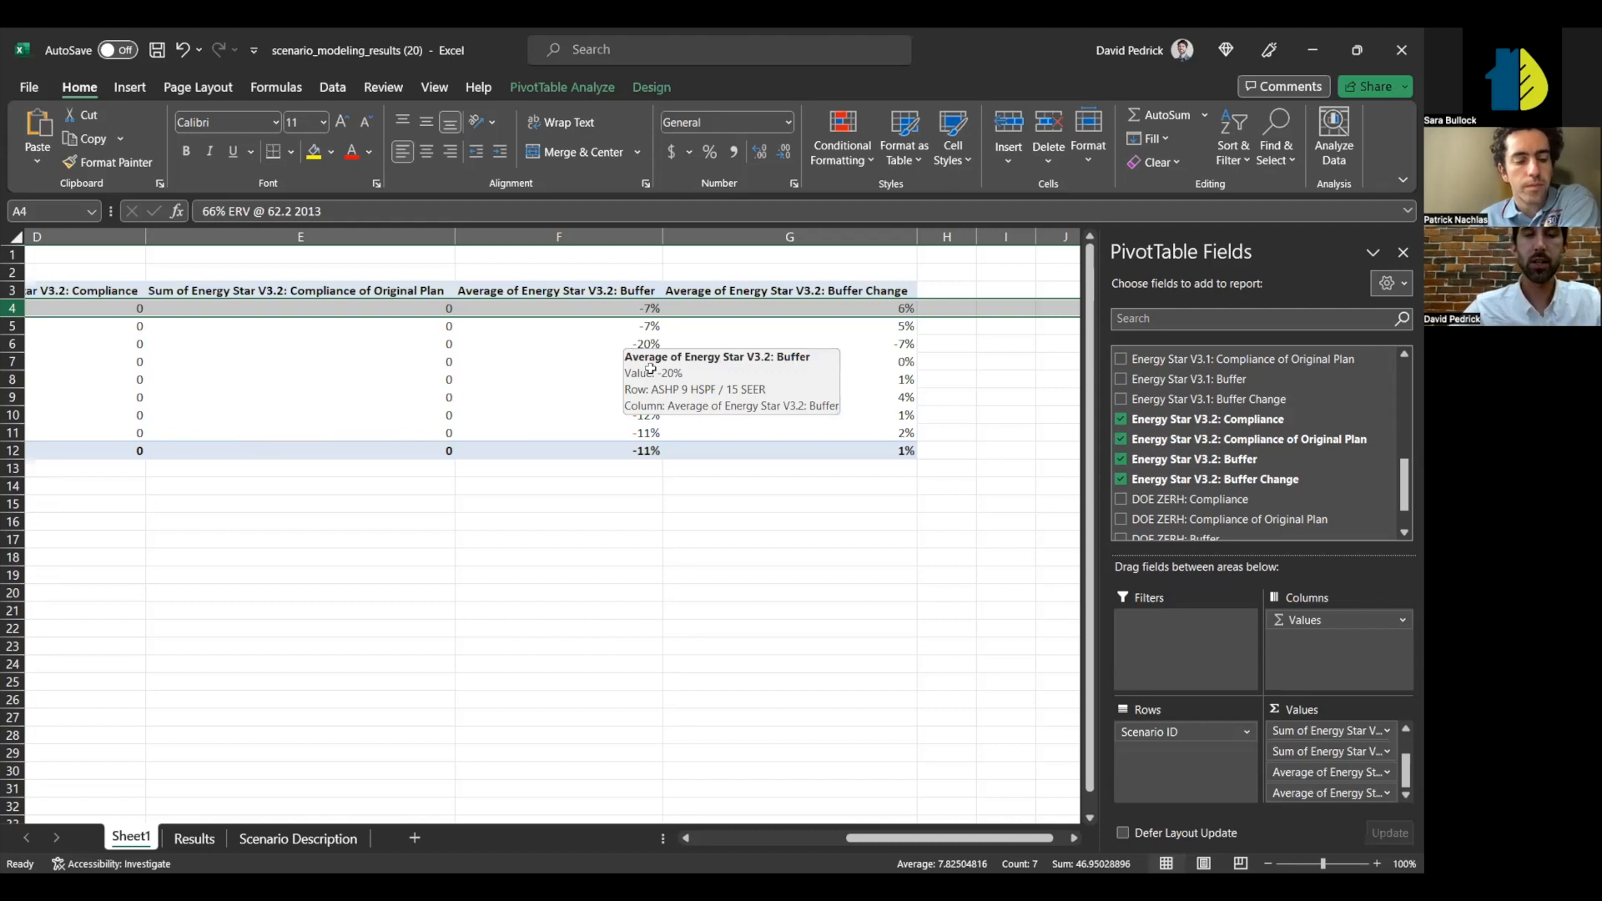
scroll(600, 453, left, 5)
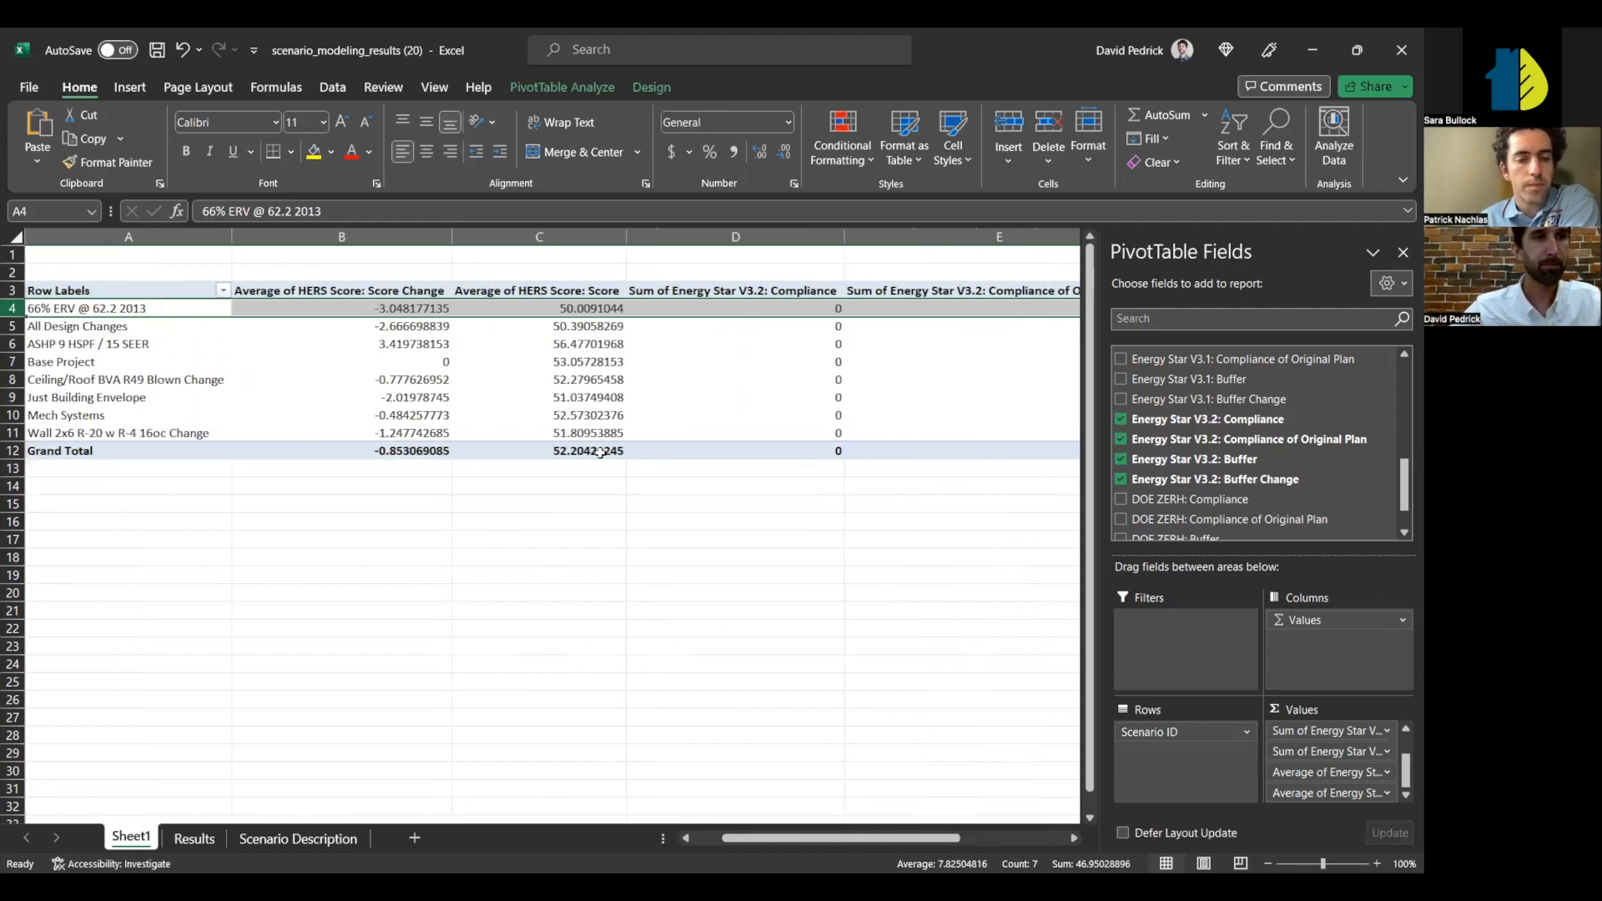
click(13, 325)
scroll(638, 377, right, 3)
scroll(637, 377, right, 2)
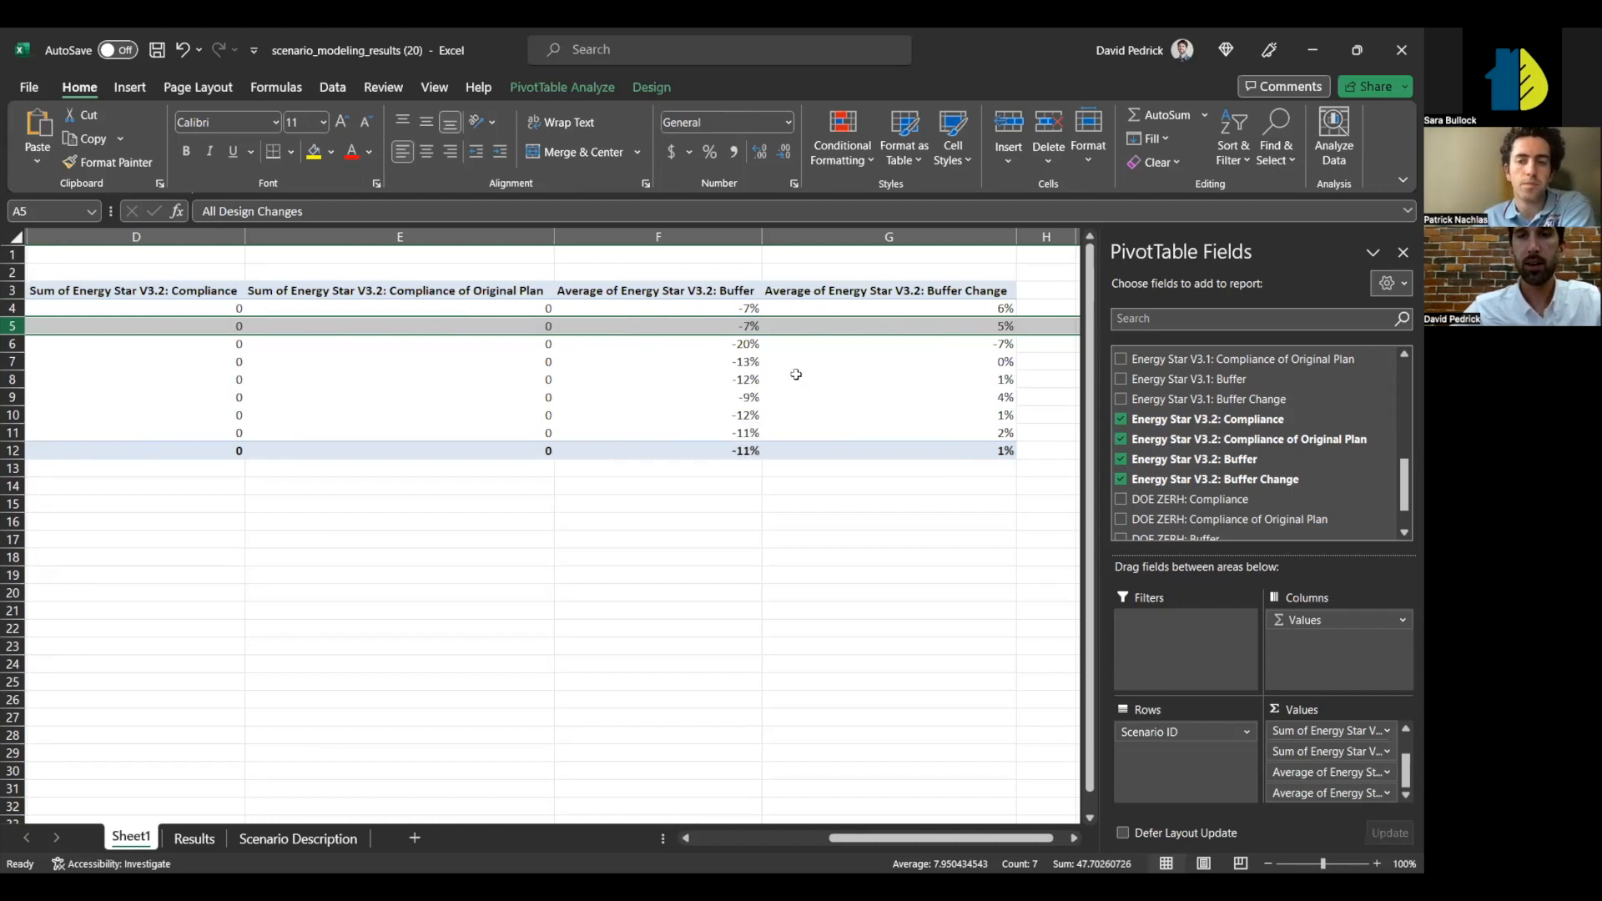
- Break each scenario in the PivotTable down by project by adding the Project Name field to the rows beneath Scenario ID
scroll(1120, 385, up, 10)
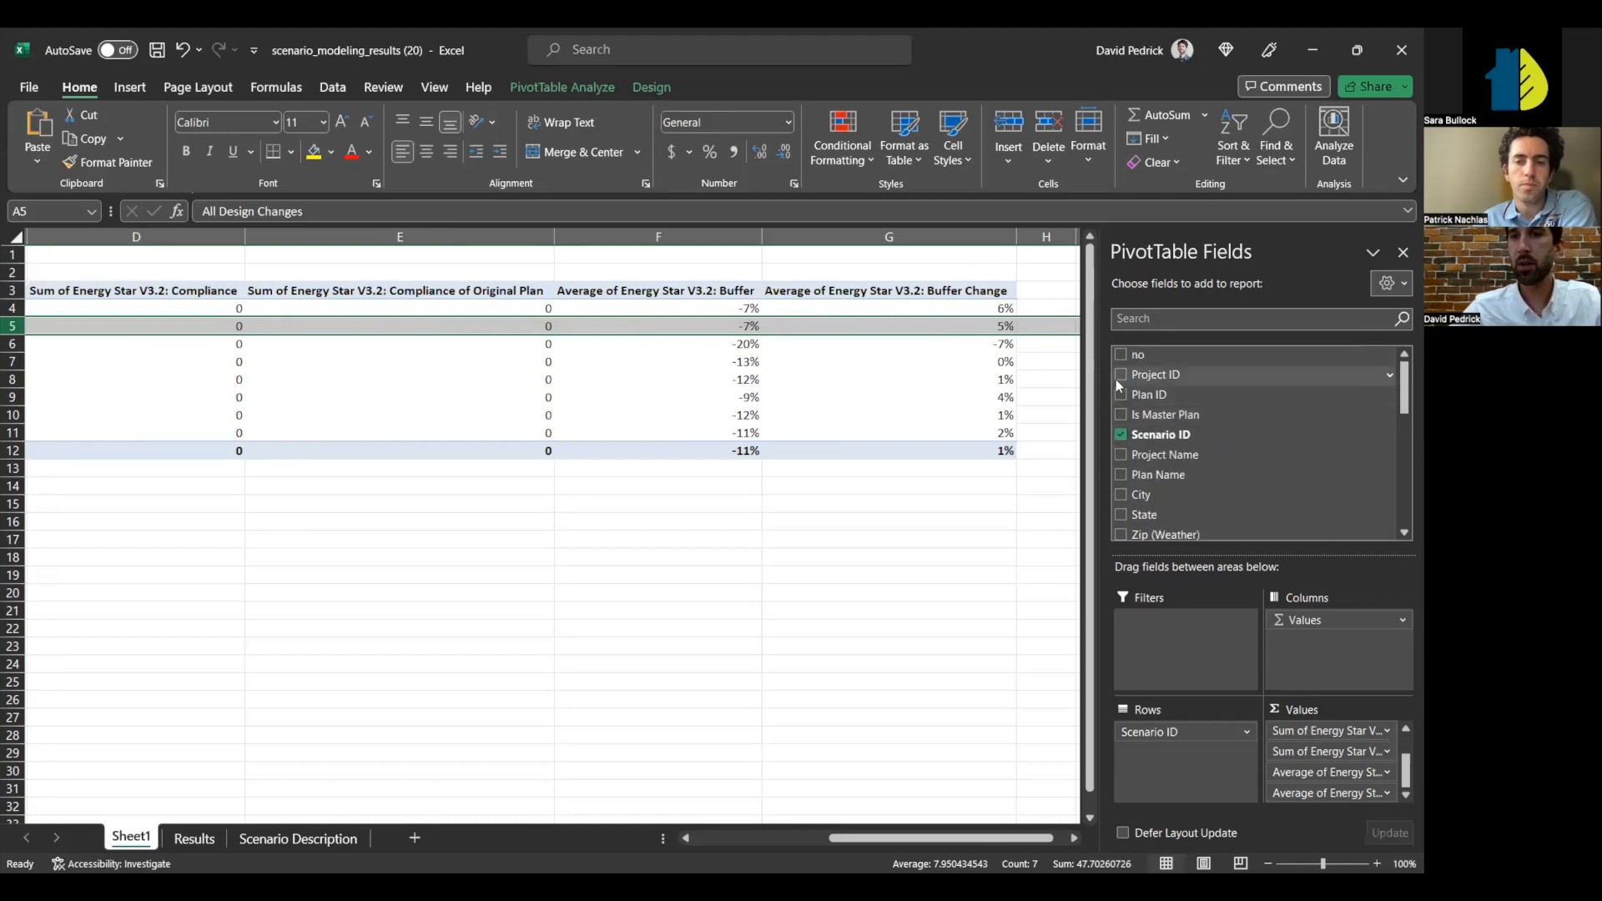
click(1120, 454)
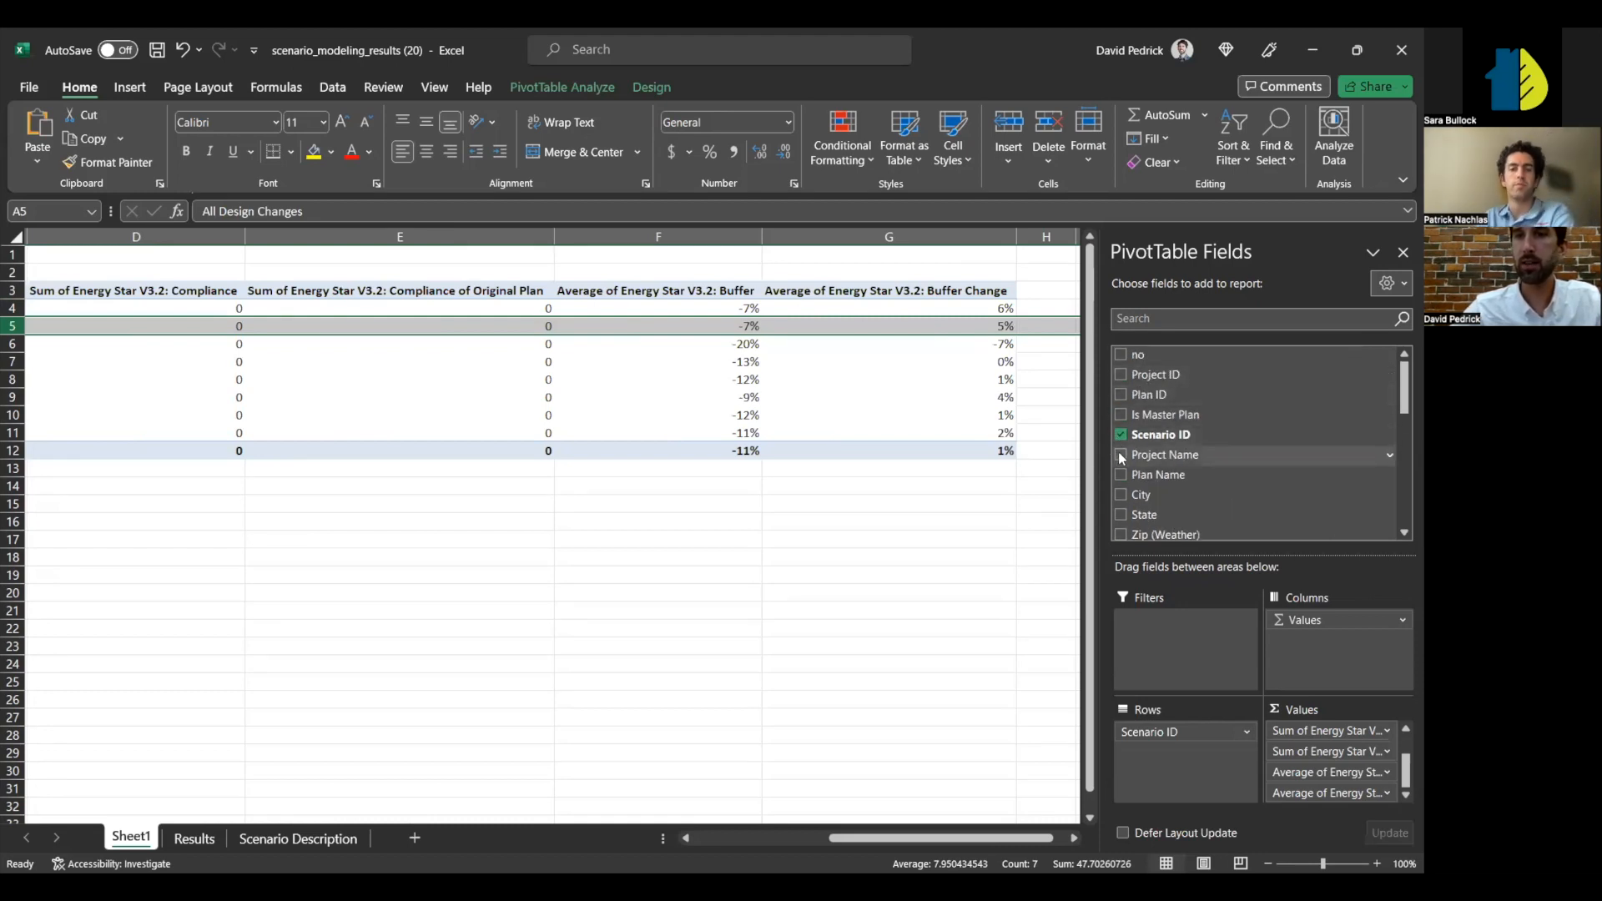
scroll(737, 376, left, 5)
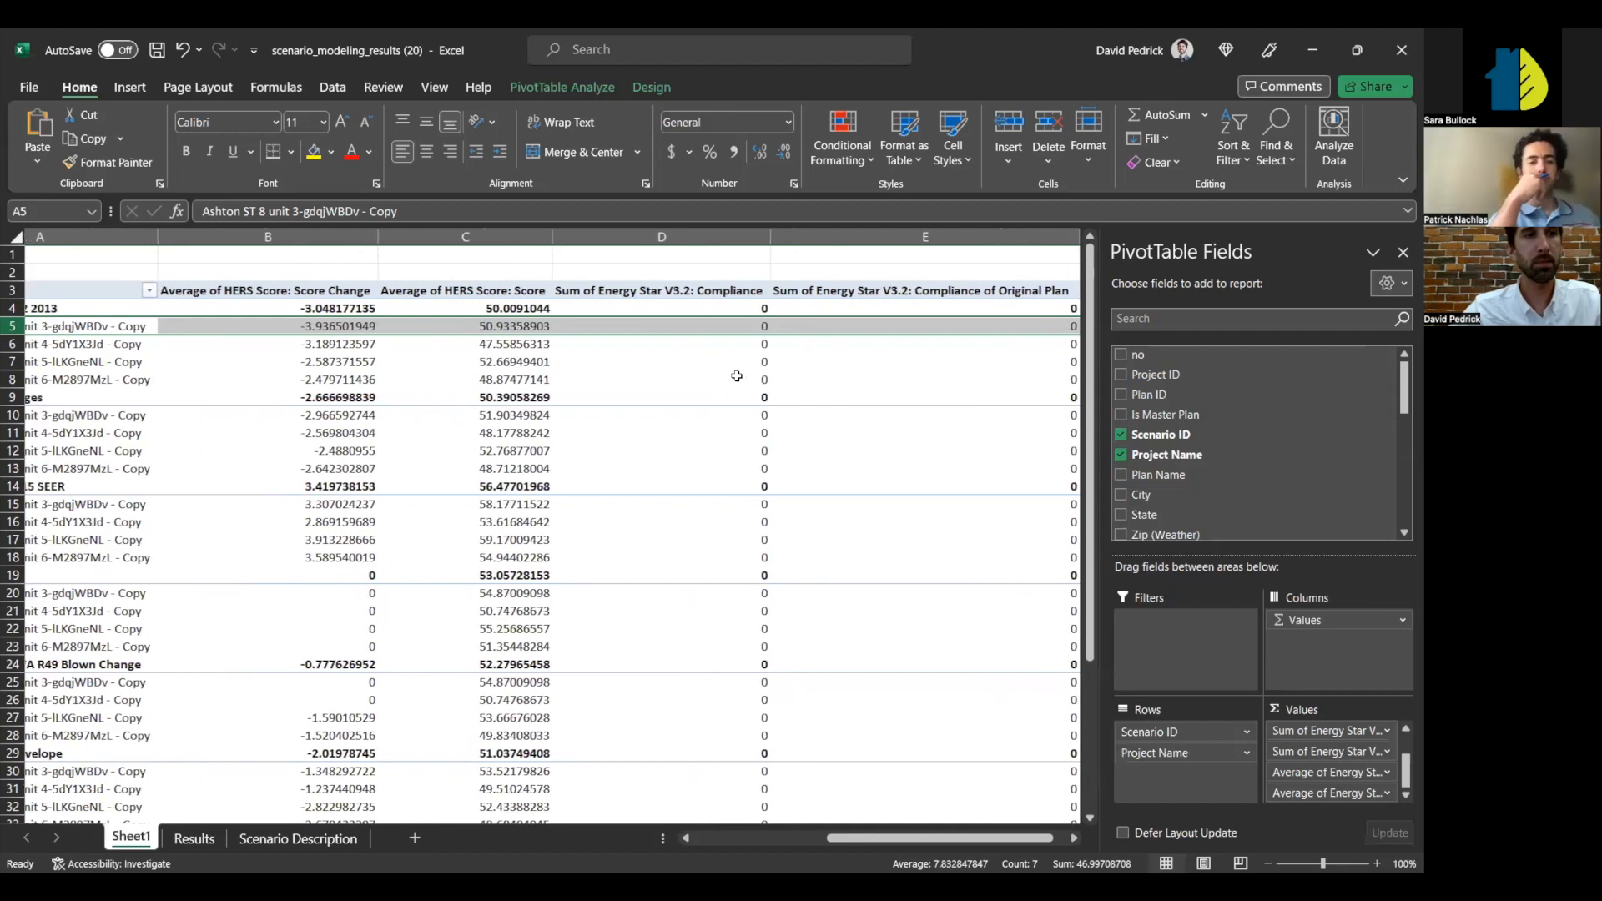
scroll(737, 377, right, 5)
scroll(737, 376, left, 5)
scroll(737, 376, left, 2)
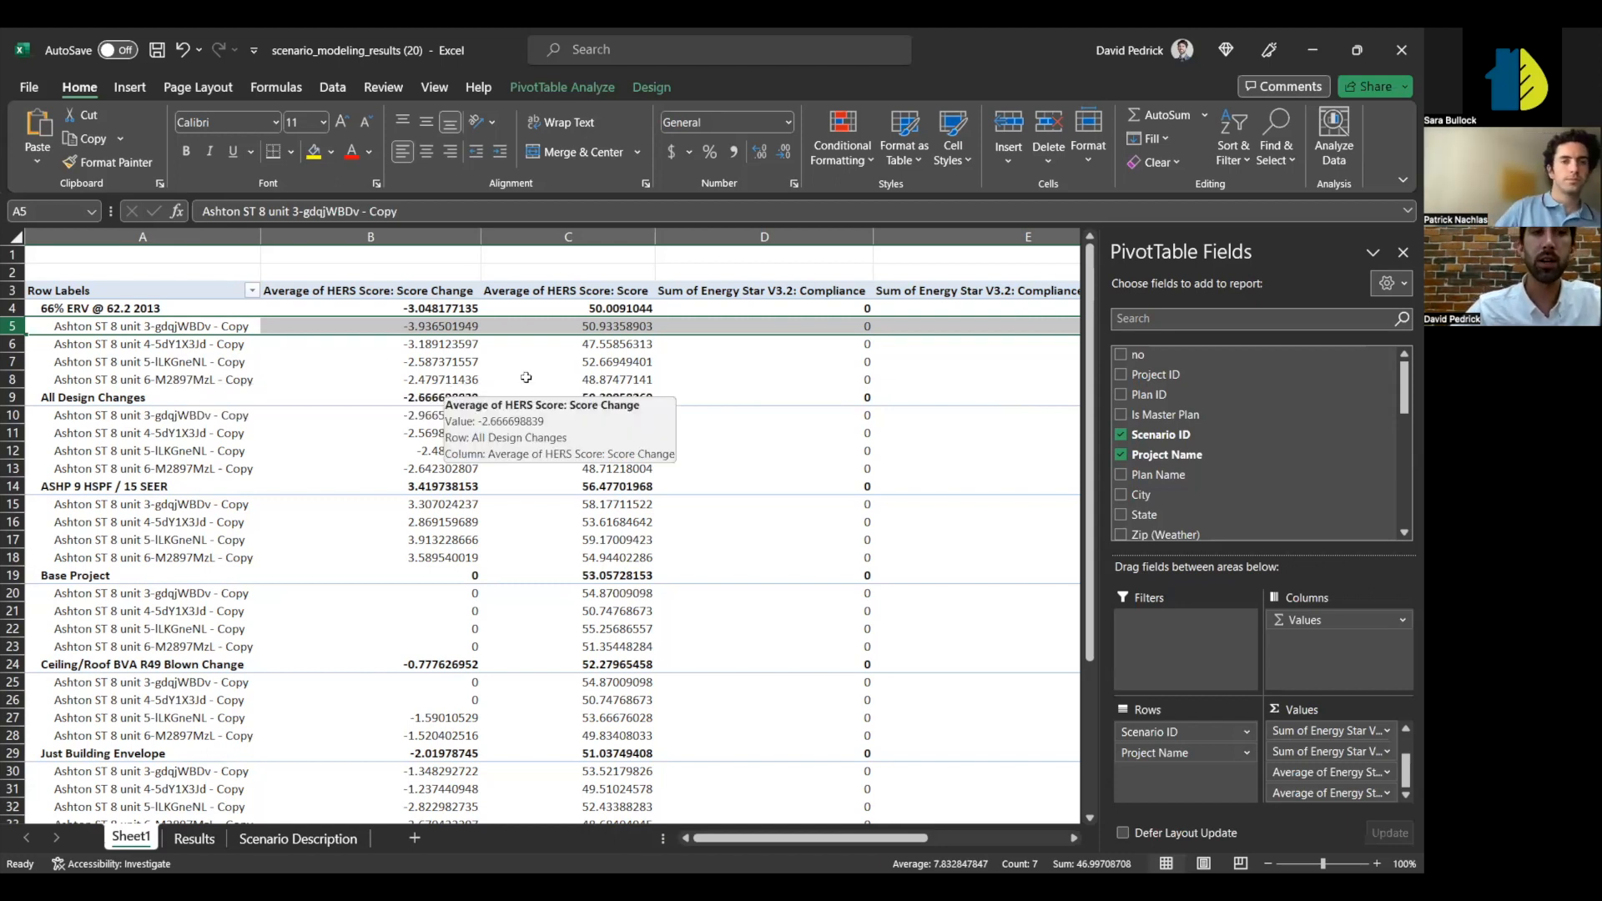
- Compare the individual units' average Energy Star V3.2 Buffer values within the 66% ERV @ 62.2 2013 scenario and against the other scenarios
scroll(622, 392, right, 3)
scroll(623, 392, right, 3)
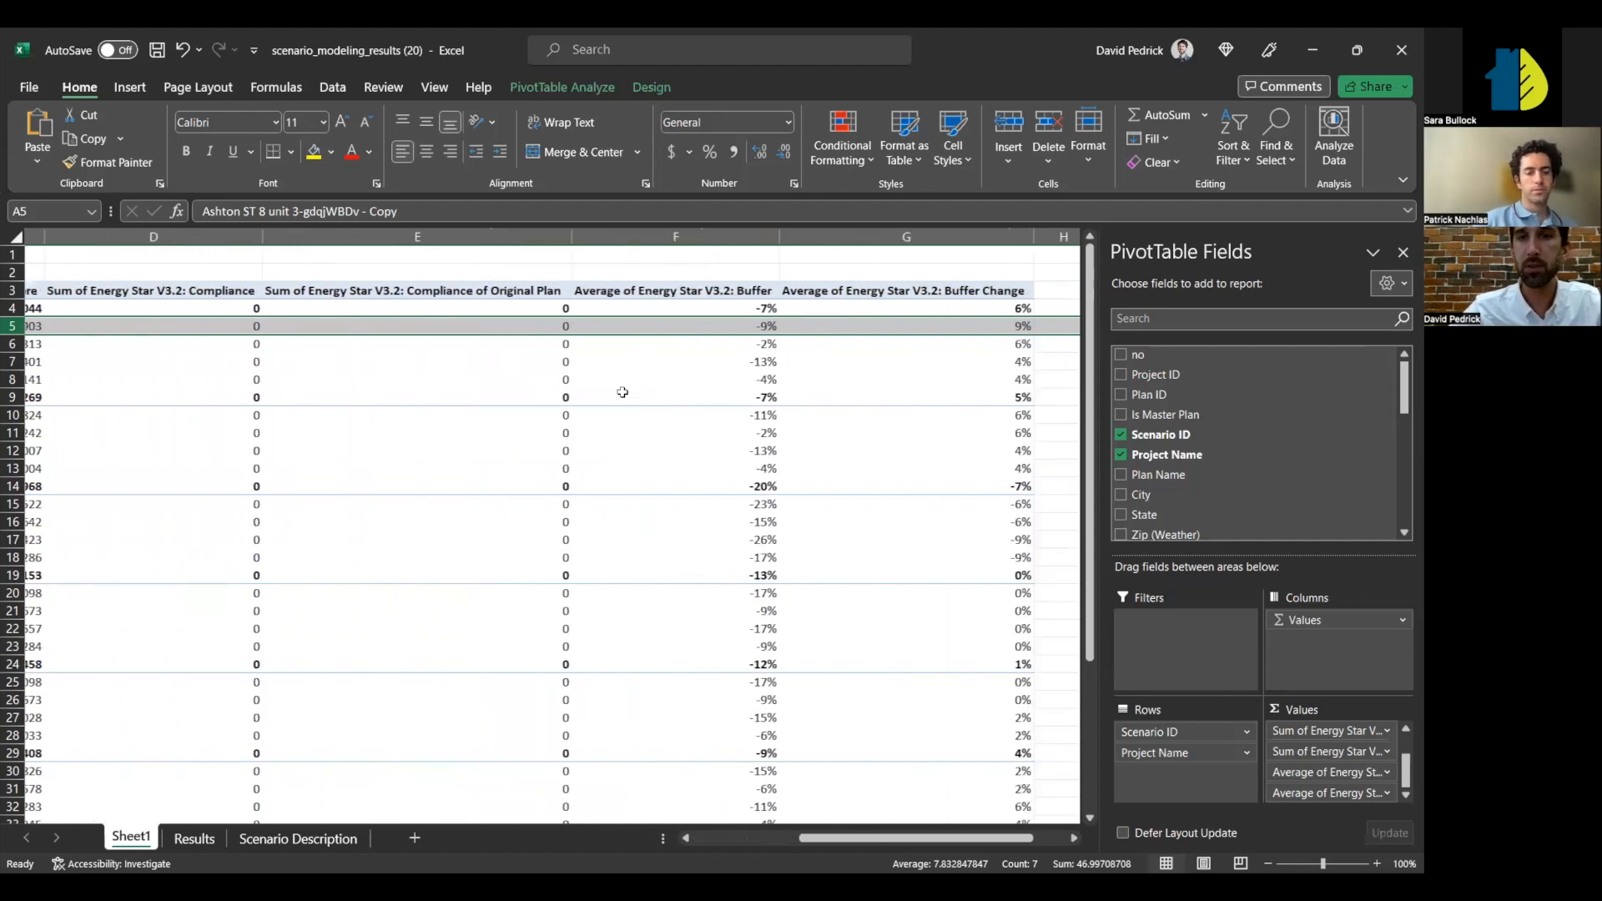
click(705, 342)
mouse_move(662, 345)
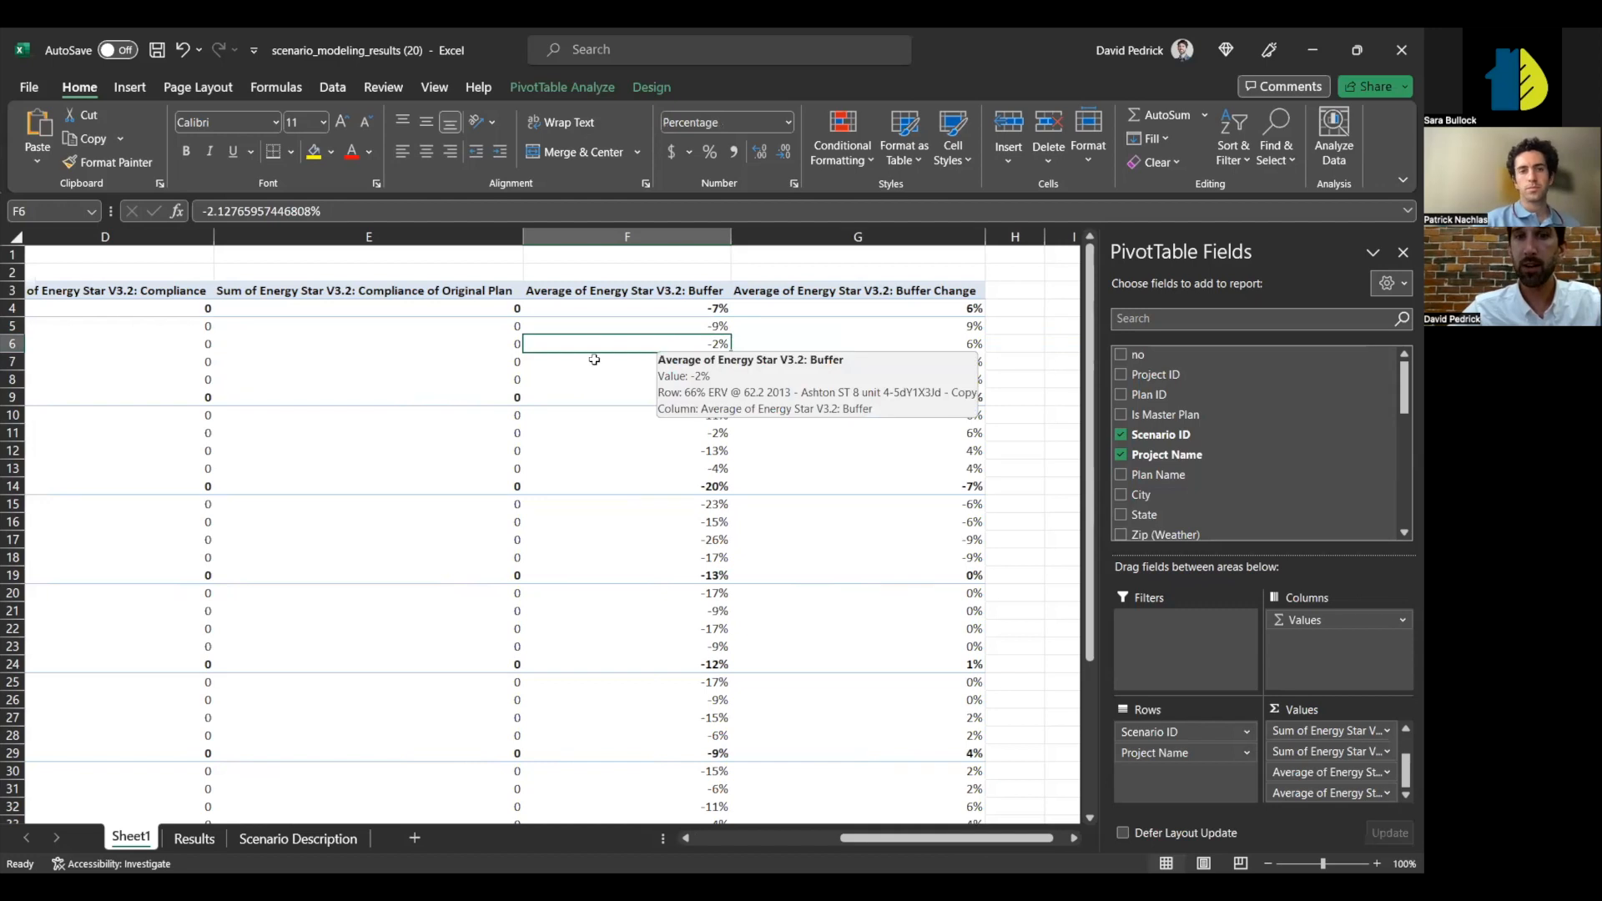
click(652, 382)
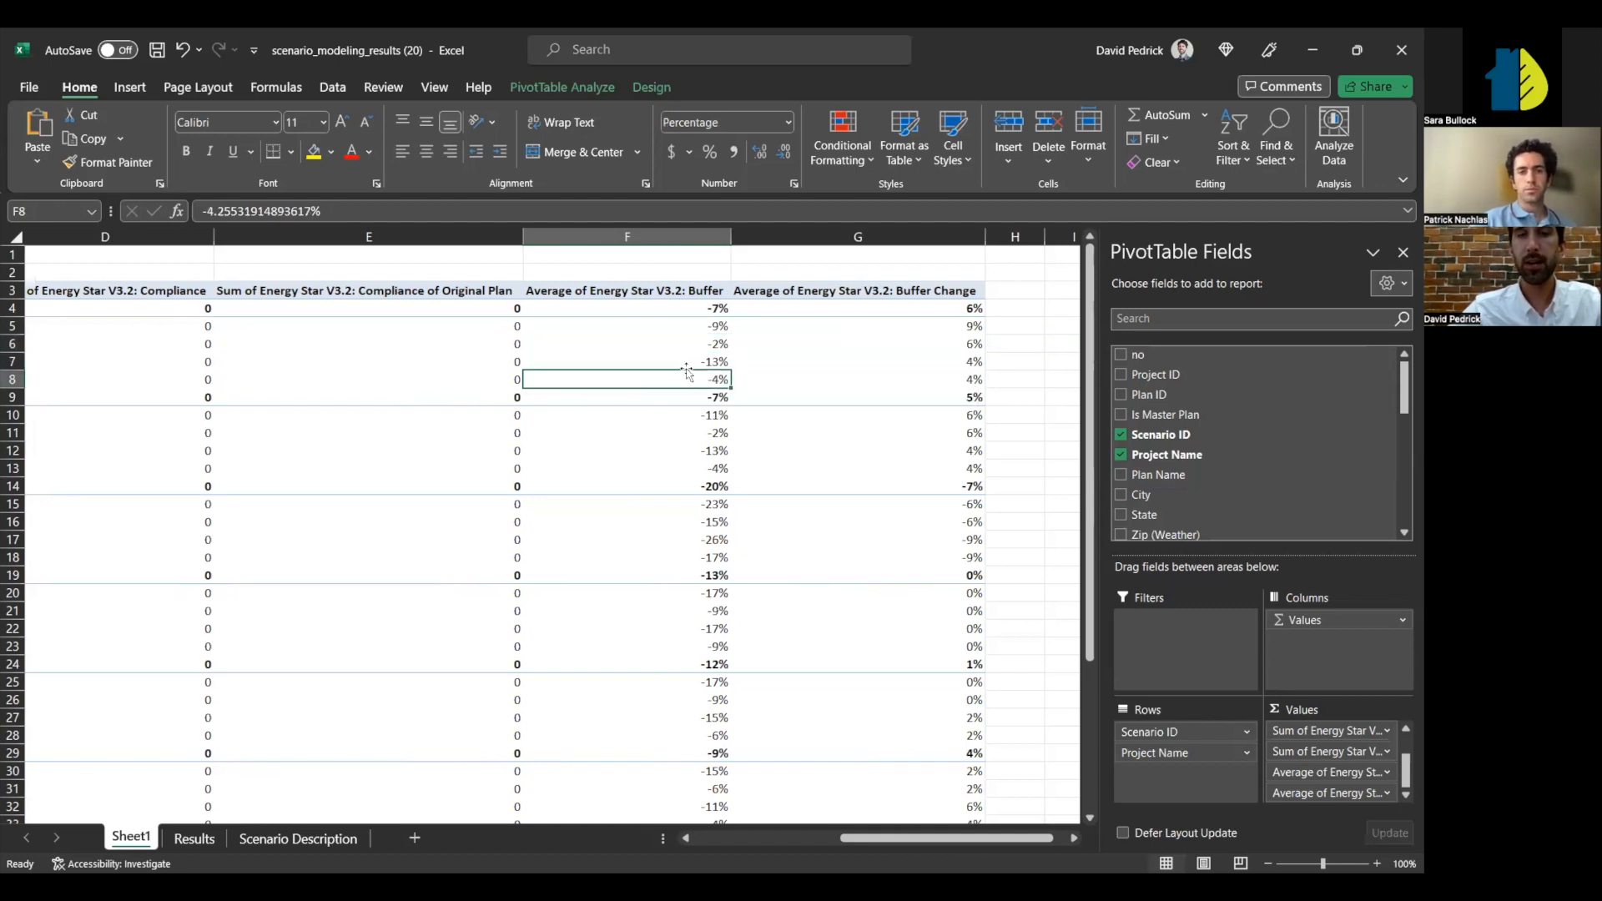
click(691, 363)
ctrl+click(705, 328)
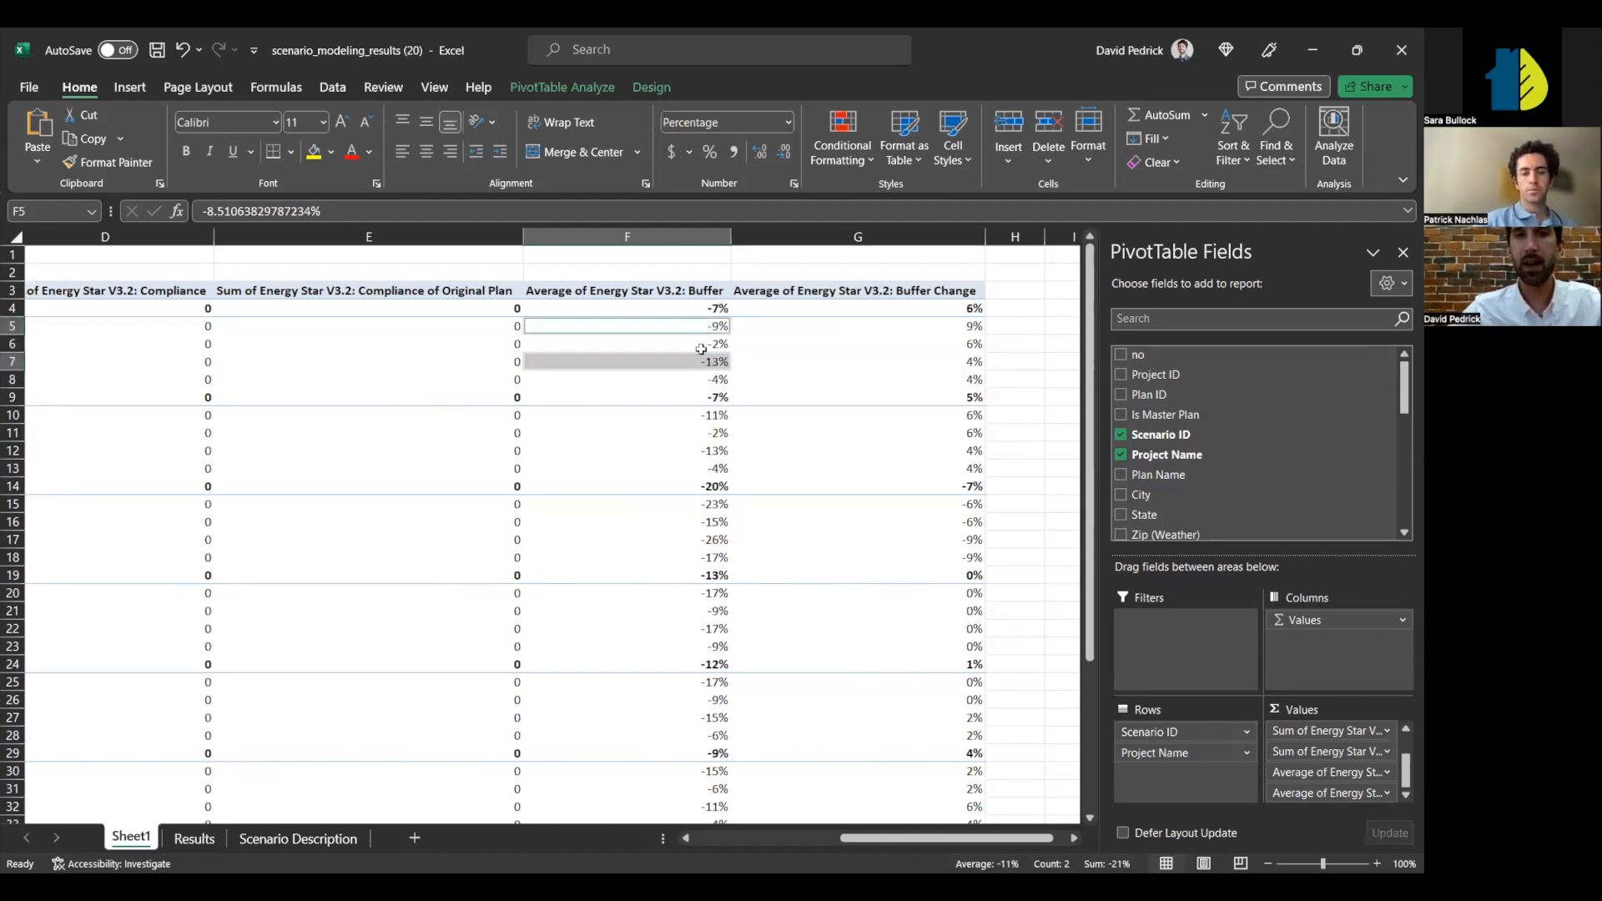
mouse_move(689, 486)
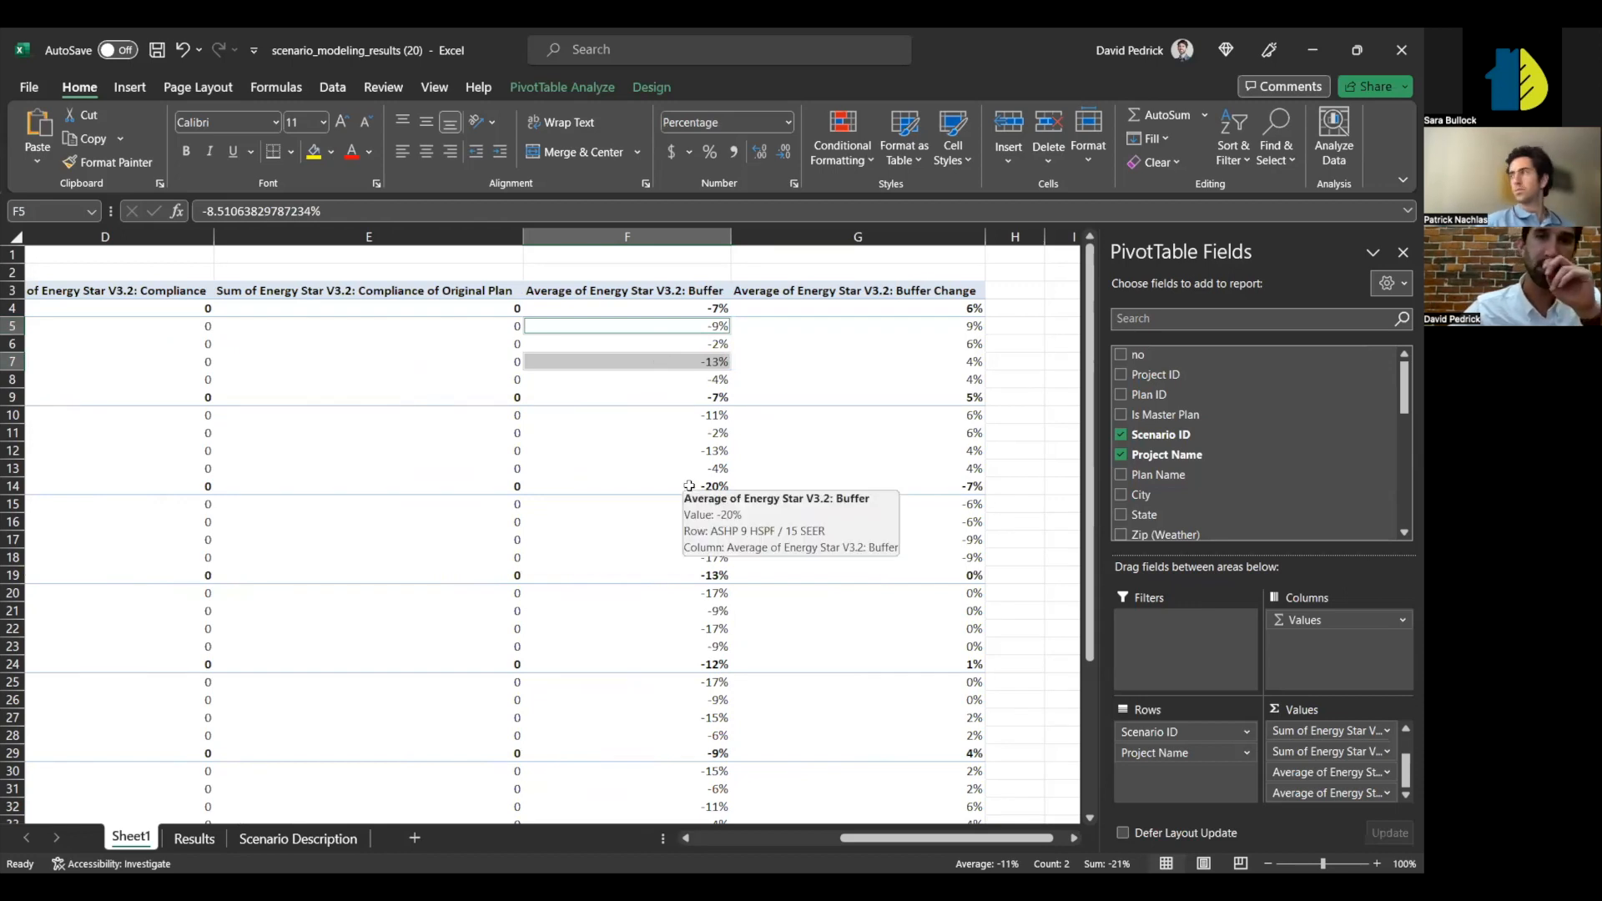
scroll(592, 505, left, 1)
mouse_move(592, 505)
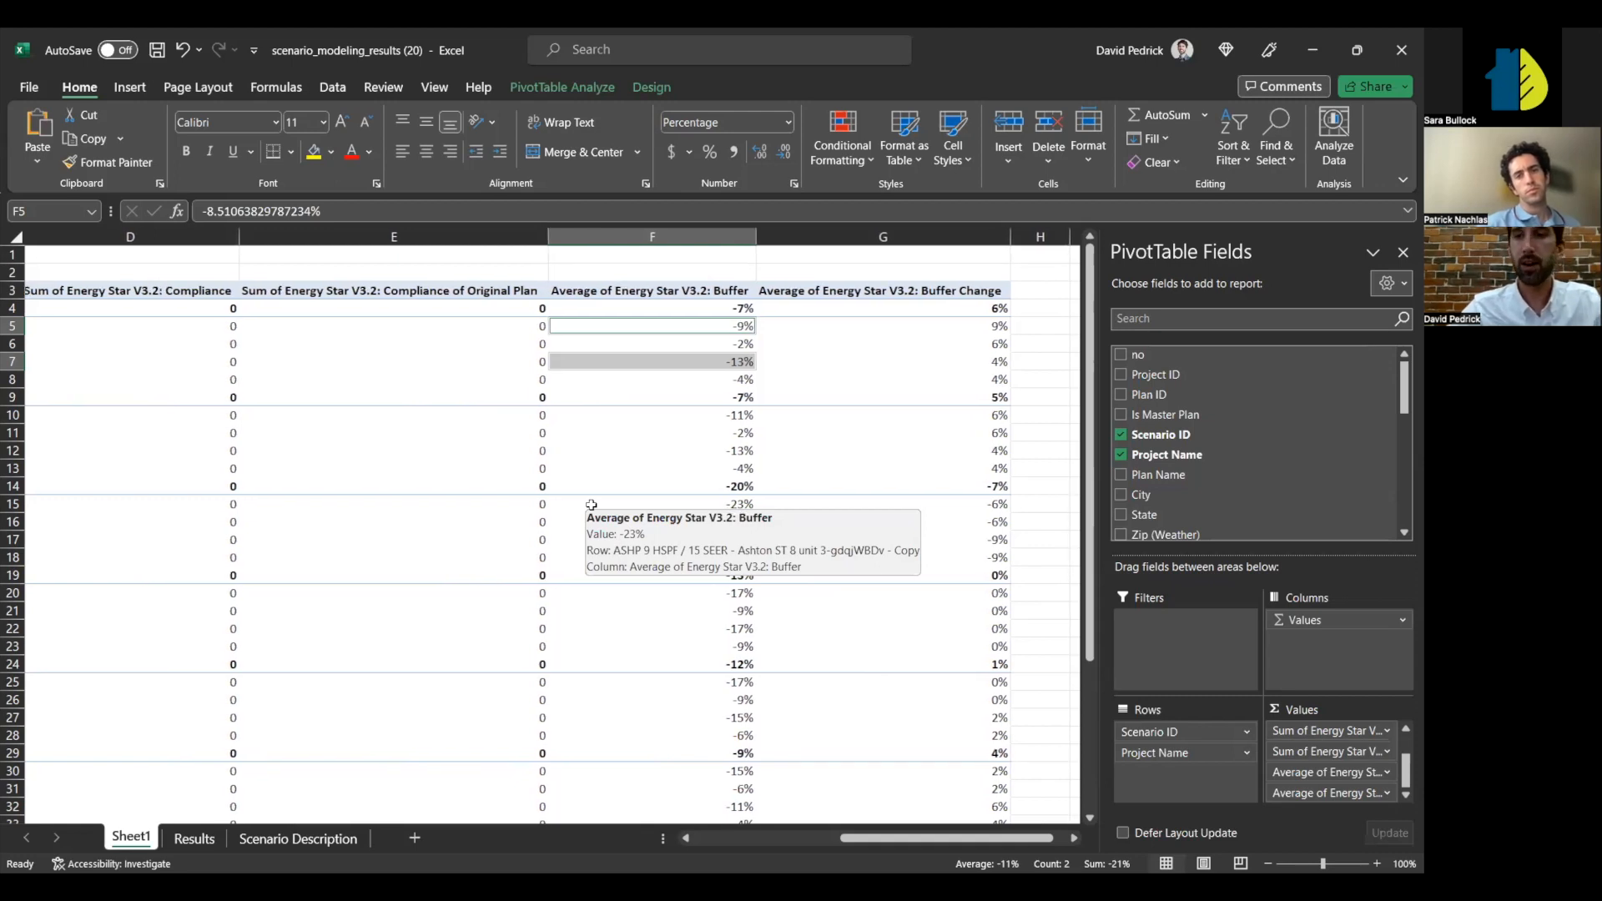
scroll(591, 504, left, 3)
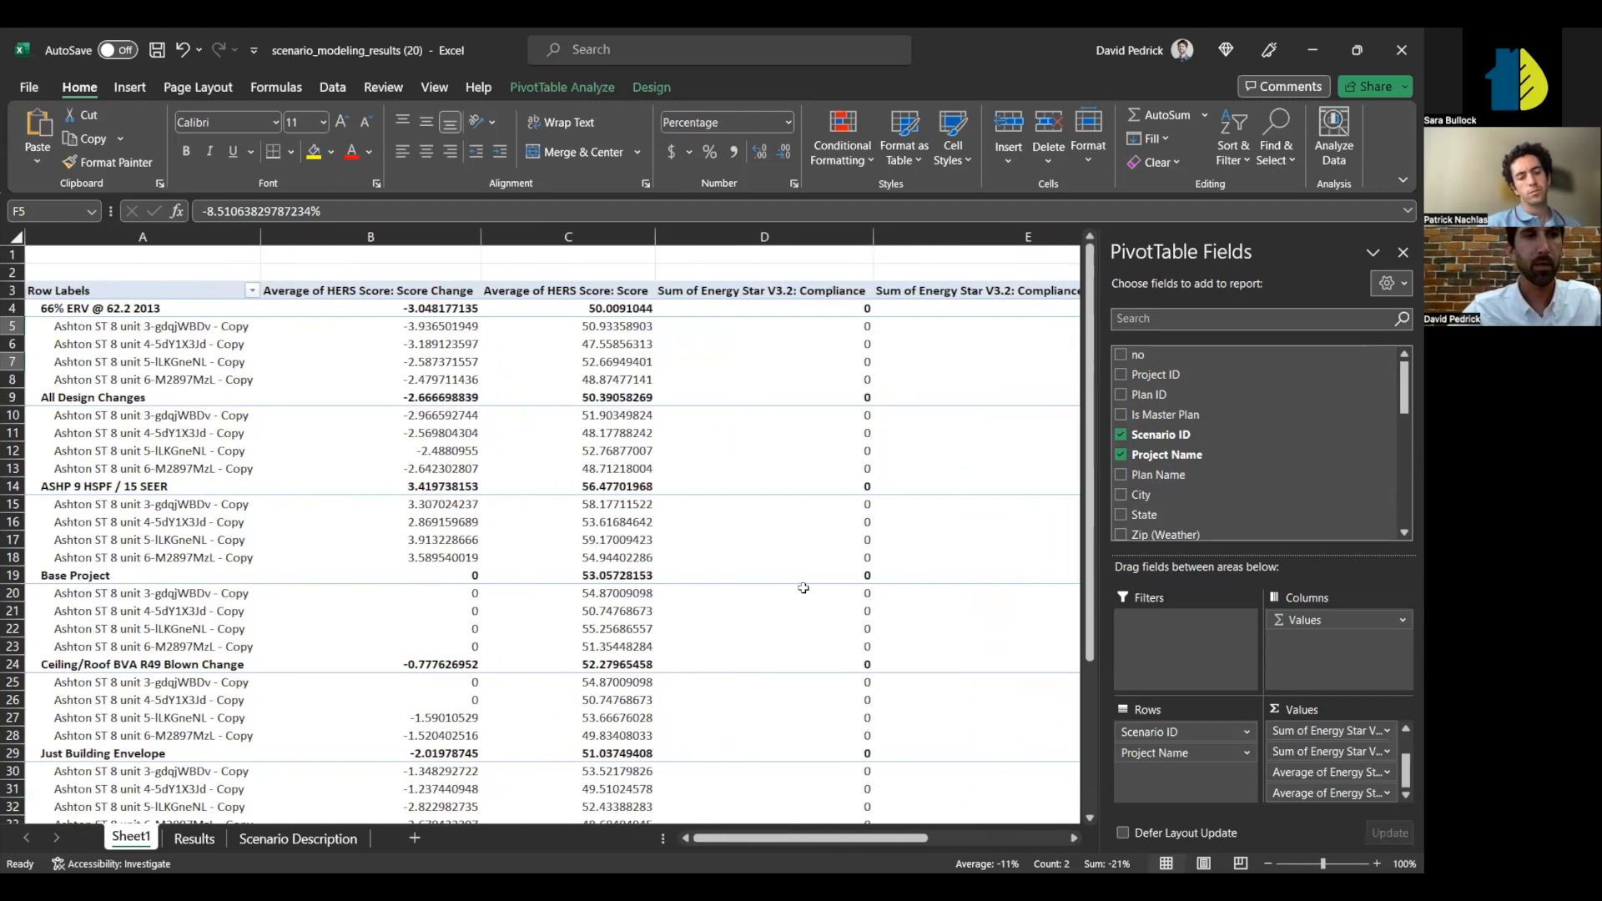
mouse_move(803, 588)
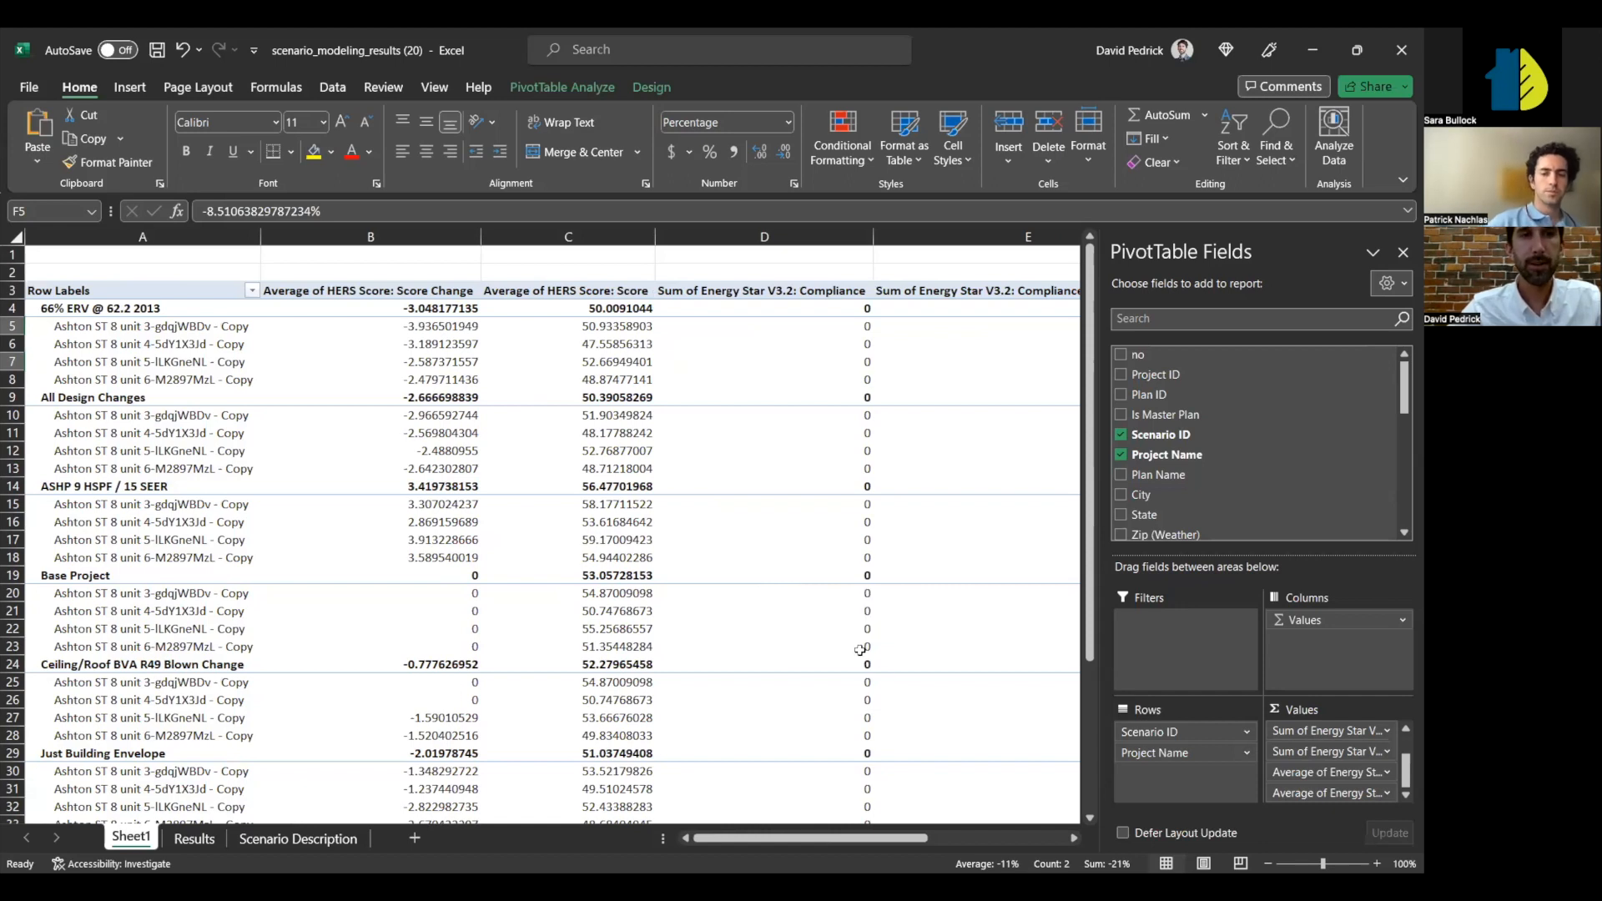